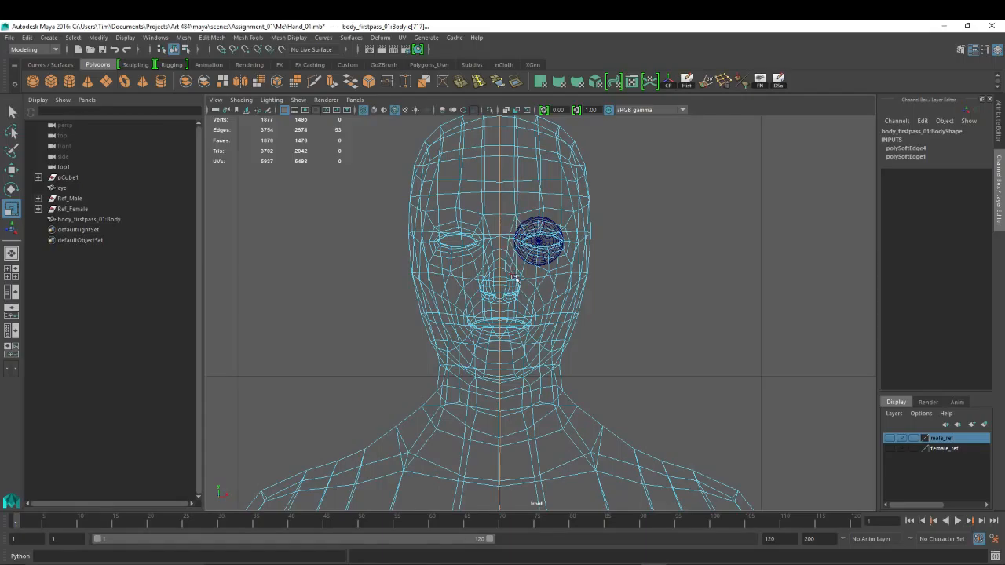
Scale the selected edges along the body's centre line flat in the X direction.
{"action": "key", "text": "f"}
{"action": "scroll", "coordinate": [601, 360], "scroll_direction": "down", "scroll_amount": 3}
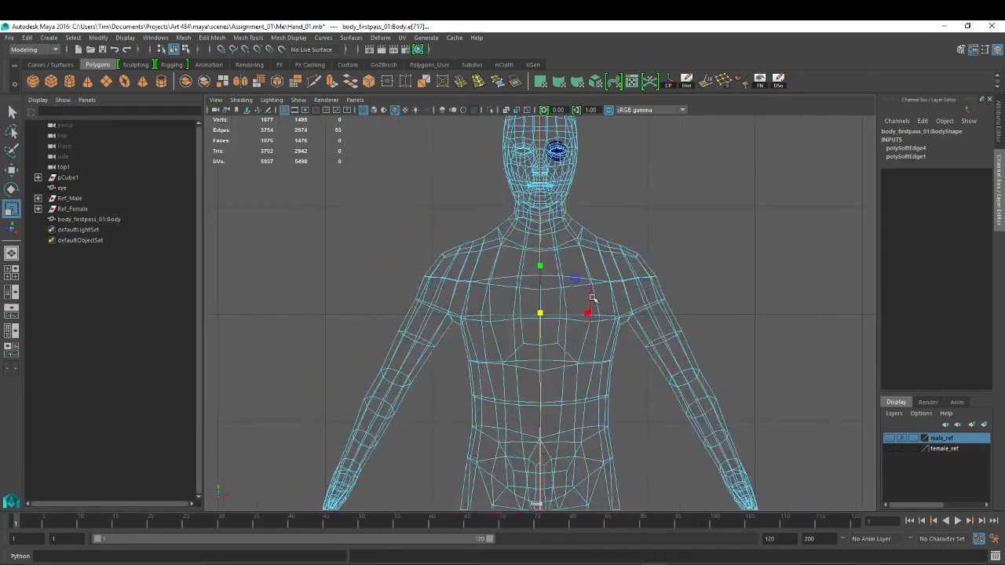
{"action": "left_click_drag", "start_coordinate": [587, 317], "coordinate": [541, 317]}
{"action": "key", "text": "w"}
{"action": "scroll", "coordinate": [592, 341], "scroll_direction": "down", "scroll_amount": 3}
{"action": "key", "text": "r"}
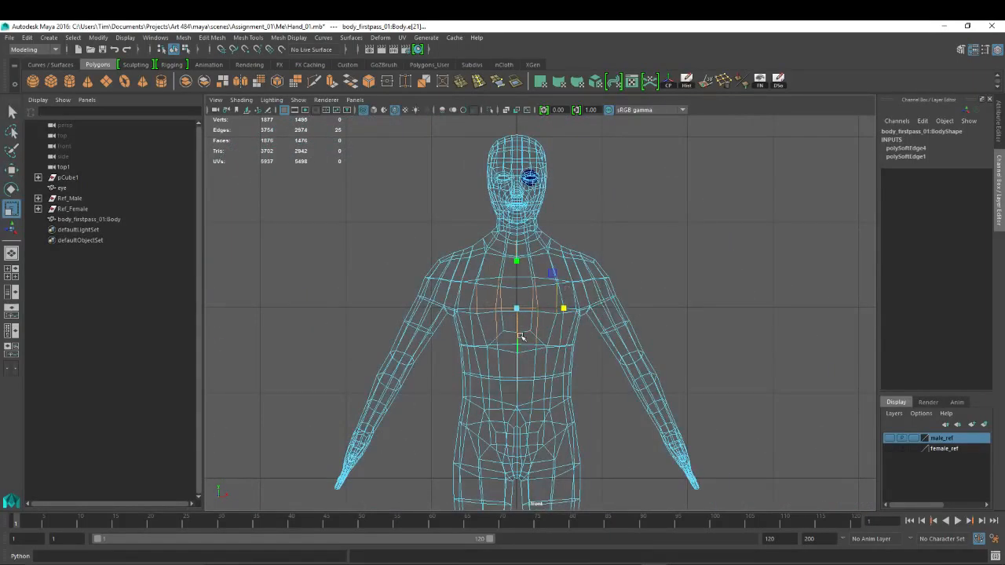
{"action": "right_click_drag", "start_coordinate": [347, 284], "coordinate": [616, 304], "text": "alt"}
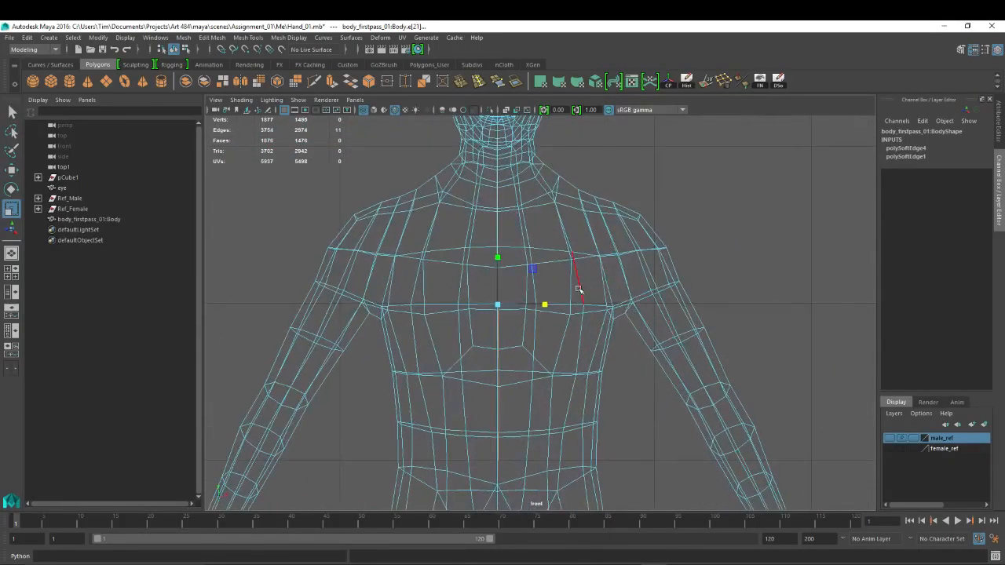
{"action": "key", "text": "w"}
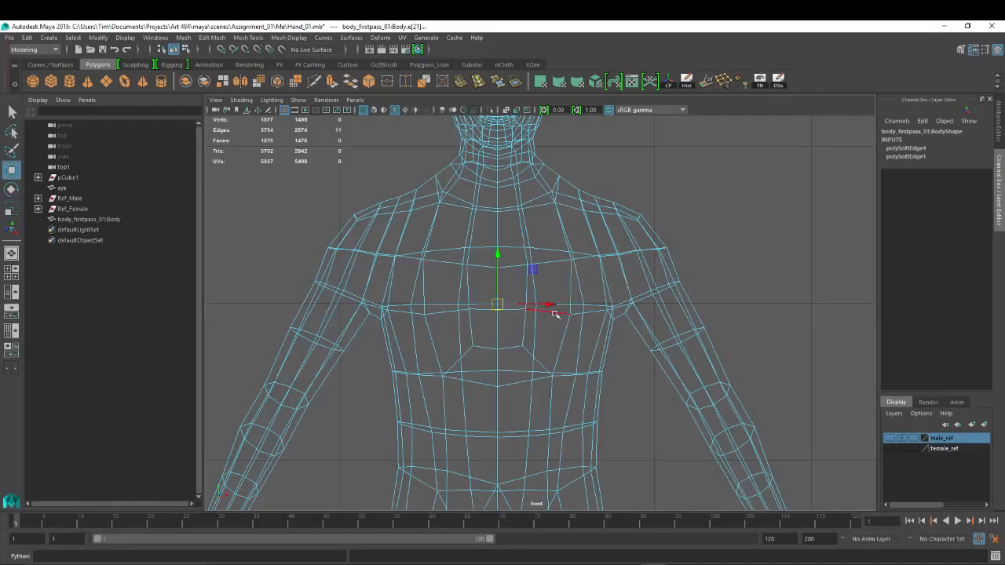
{"action": "middle_click_drag", "start_coordinate": [621, 348], "coordinate": [601, 302], "text": "alt"}
{"action": "right_click_drag", "start_coordinate": [600, 302], "coordinate": [561, 287], "text": "alt"}
Examine the shaded body in the perspective view, looking closely at the topology of the hand and fingers.
{"action": "key", "text": "space"}
{"action": "left_click_drag", "start_coordinate": [557, 287], "coordinate": [561, 245]}
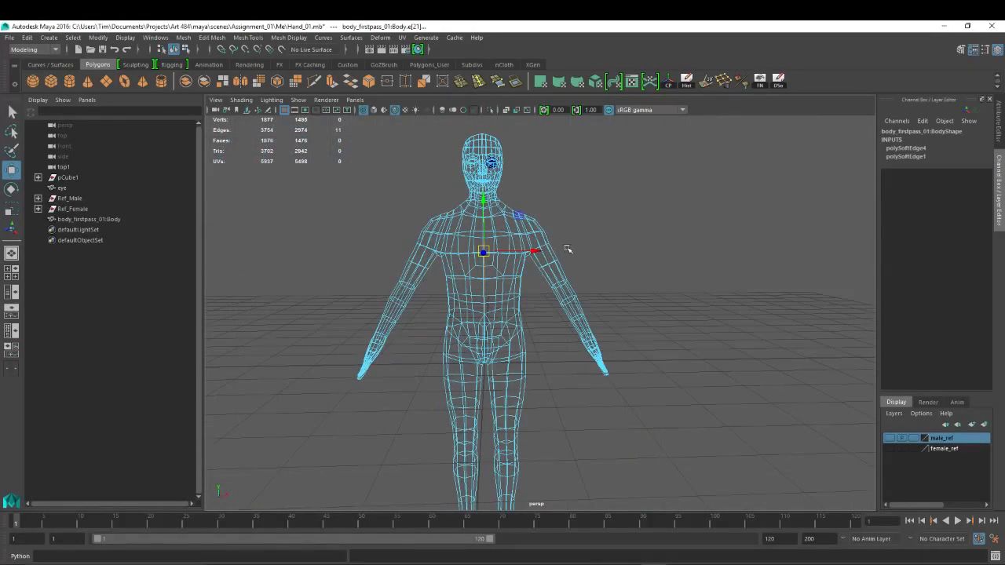
{"action": "key", "text": "5"}
{"action": "mouse_move", "coordinate": [565, 249]}
{"action": "left_mouse_down", "text": "alt"}
{"action": "mouse_move", "coordinate": [346, 259]}
{"action": "mouse_move", "coordinate": [451, 271]}
{"action": "mouse_move", "coordinate": [505, 321]}
{"action": "mouse_move", "coordinate": [683, 345]}
{"action": "mouse_move", "coordinate": [653, 354]}
{"action": "mouse_move", "coordinate": [636, 396]}
{"action": "mouse_move", "coordinate": [691, 384]}
{"action": "left_mouse_up", "text": "alt"}
{"action": "right_click_drag", "start_coordinate": [628, 369], "coordinate": [682, 376], "text": "alt"}
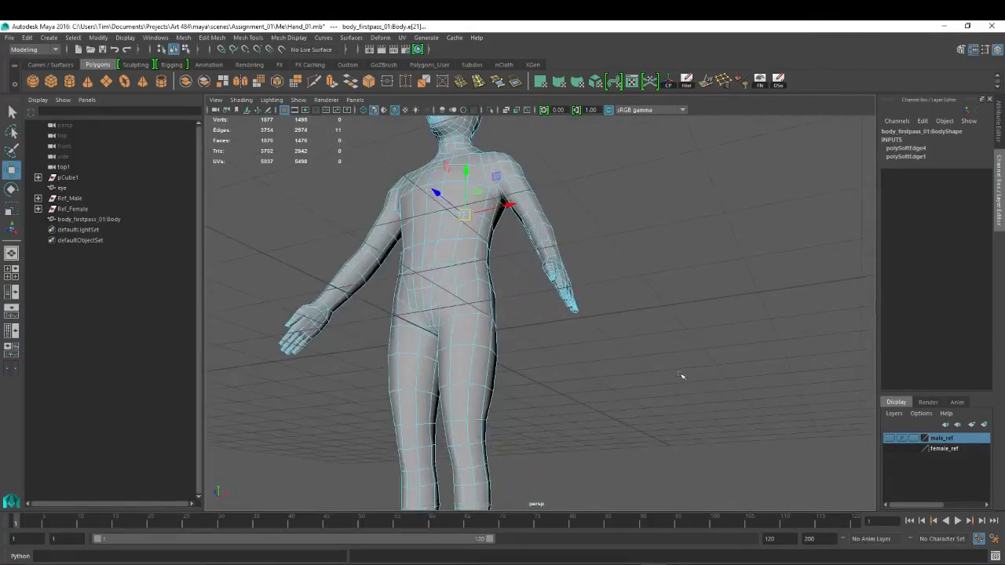
{"action": "left_click_drag", "start_coordinate": [681, 376], "coordinate": [665, 341], "text": "alt"}
{"action": "left_click_drag", "start_coordinate": [506, 290], "coordinate": [498, 295], "text": "alt"}
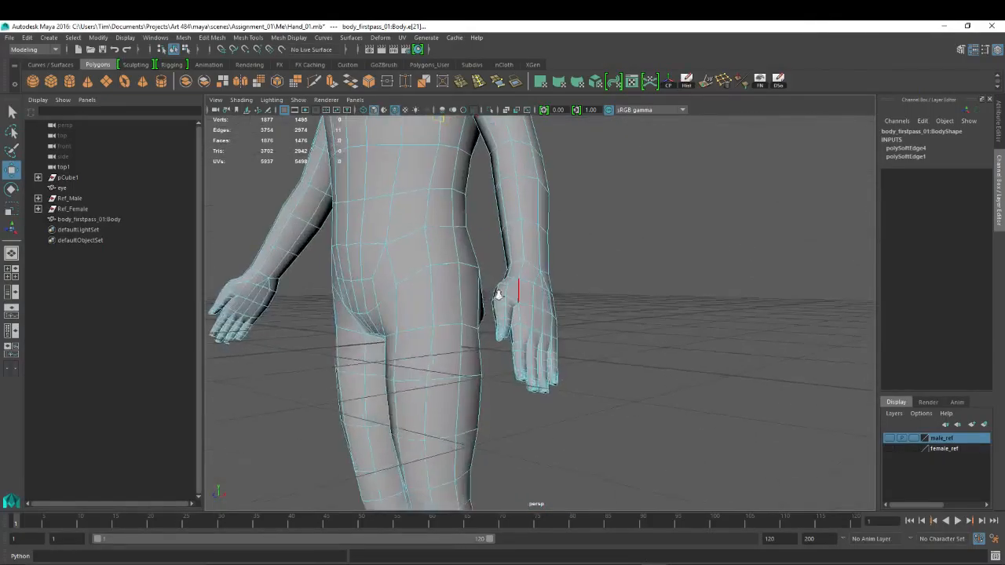
{"action": "right_click_drag", "start_coordinate": [498, 294], "coordinate": [757, 326], "text": "alt"}
{"action": "middle_click_drag", "start_coordinate": [644, 367], "coordinate": [651, 282], "text": "alt"}
{"action": "mouse_move", "coordinate": [502, 288]}
{"action": "left_mouse_down", "text": "alt"}
{"action": "mouse_move", "coordinate": [514, 288]}
{"action": "mouse_move", "coordinate": [494, 282]}
{"action": "left_mouse_up", "text": "alt"}
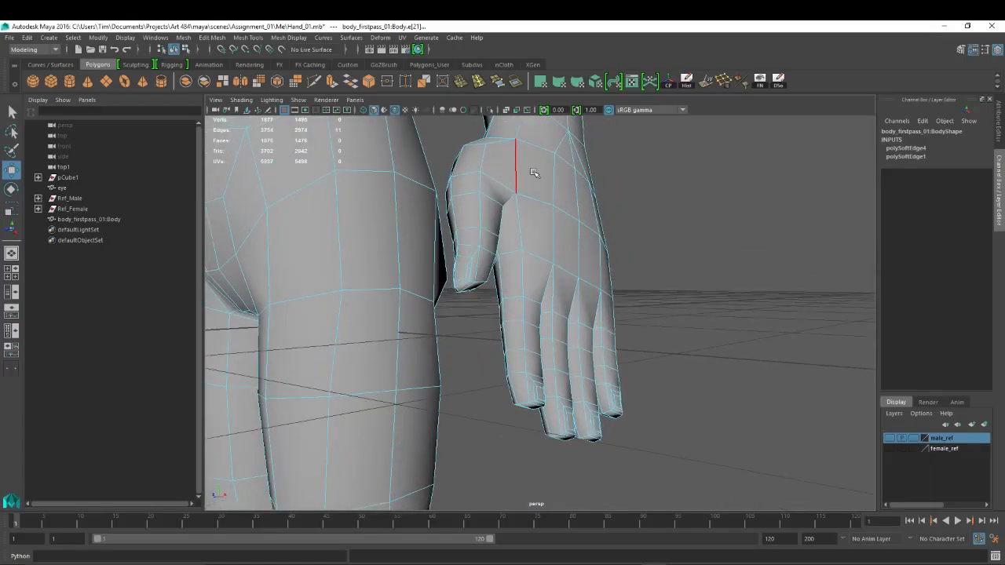
{"action": "left_click_drag", "start_coordinate": [538, 238], "coordinate": [601, 275], "text": "alt"}
{"action": "right_click_drag", "start_coordinate": [601, 276], "coordinate": [514, 111], "text": "alt"}
{"action": "left_click_drag", "start_coordinate": [465, 171], "coordinate": [507, 193], "text": "alt"}
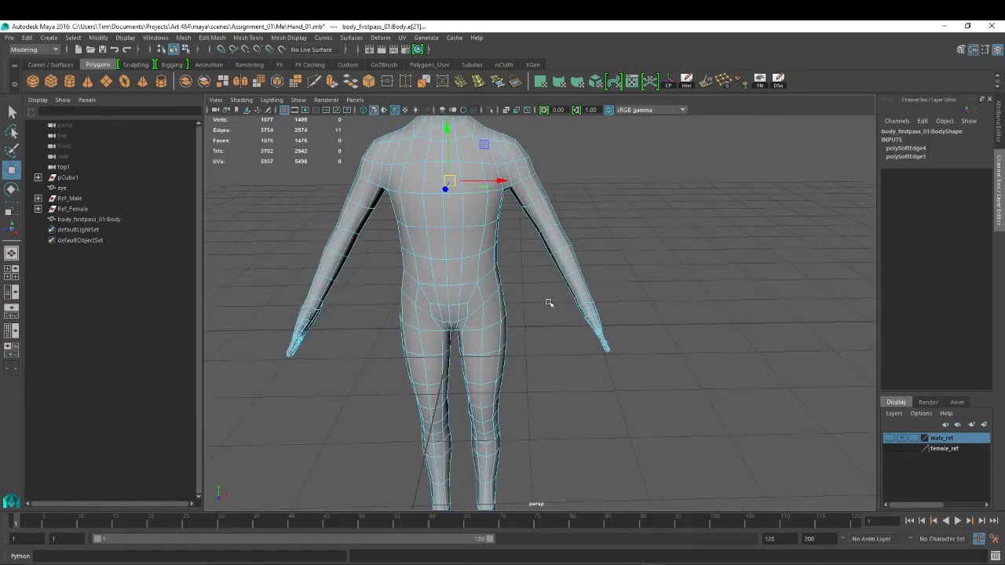
Select all faces of one arm from shoulder to fingertips and detach them from the body, undoing the test move.
{"action": "right_click_drag", "start_coordinate": [511, 168], "coordinate": [516, 193]}
{"action": "left_click_drag", "start_coordinate": [475, 177], "coordinate": [704, 275], "text": "alt"}
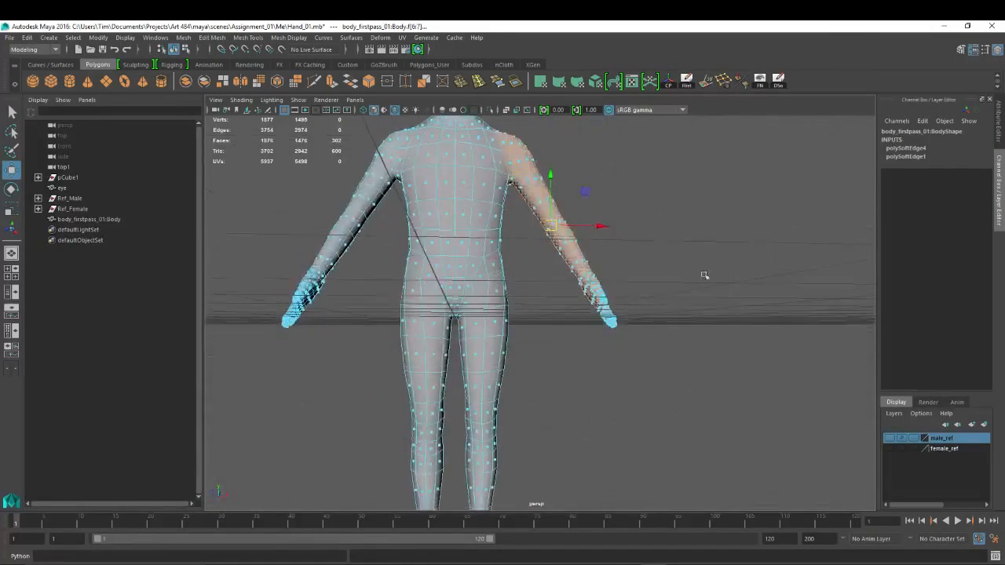
{"action": "left_click", "coordinate": [212, 37]}
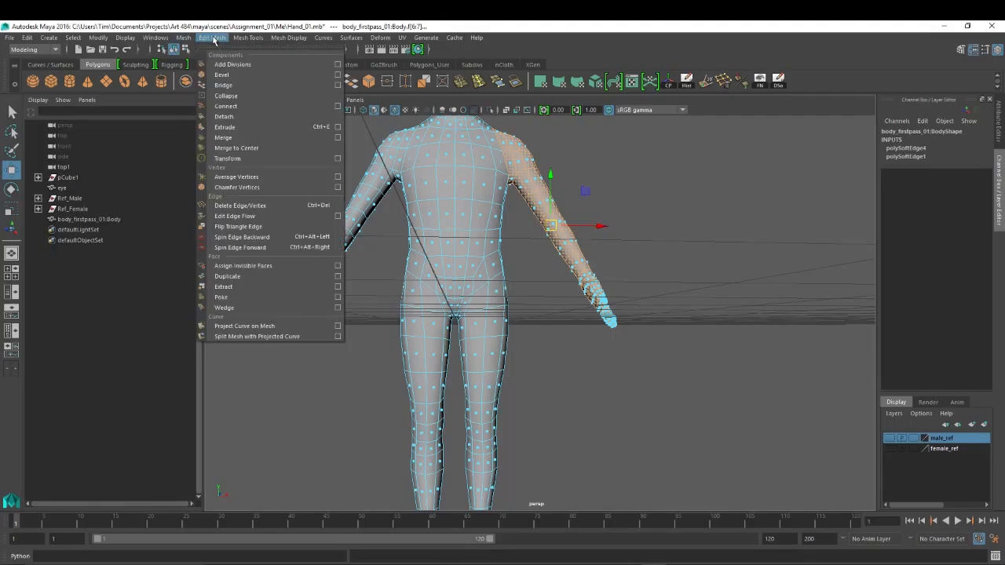
{"action": "left_click", "coordinate": [224, 116]}
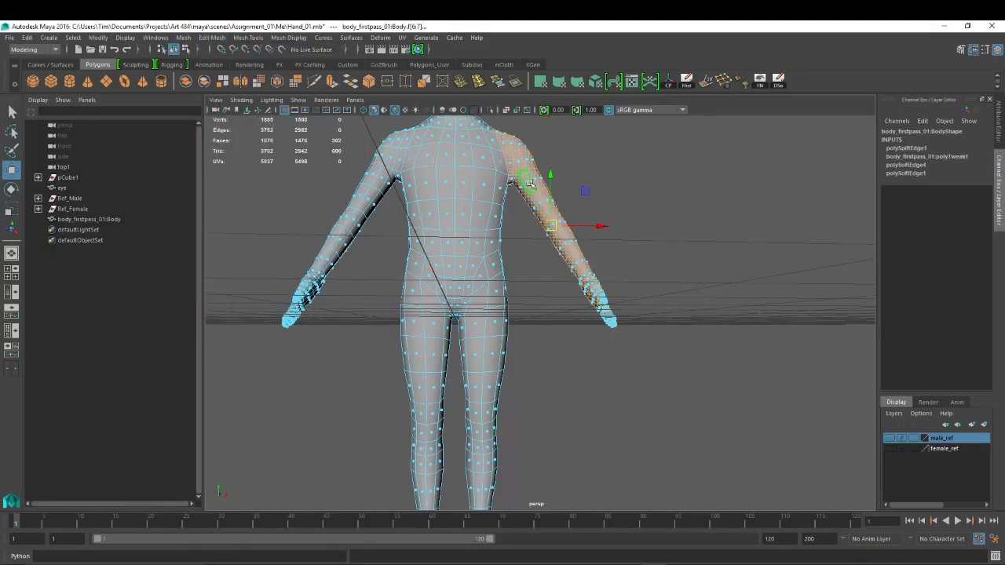
{"action": "left_click_drag", "start_coordinate": [603, 229], "coordinate": [679, 231]}
{"action": "key", "text": "ctrl+z"}
Select the whole body as an object and separate it into its disconnected meshes.
{"action": "scroll", "coordinate": [518, 181], "scroll_direction": "down", "scroll_amount": 3}
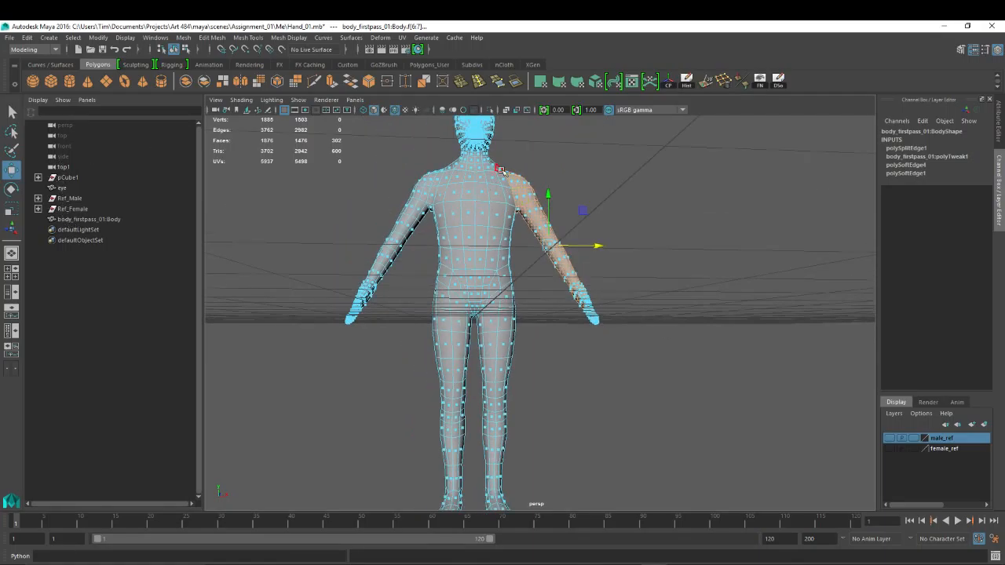
{"action": "right_click_drag", "start_coordinate": [502, 171], "coordinate": [532, 162]}
{"action": "left_click", "coordinate": [477, 184]}
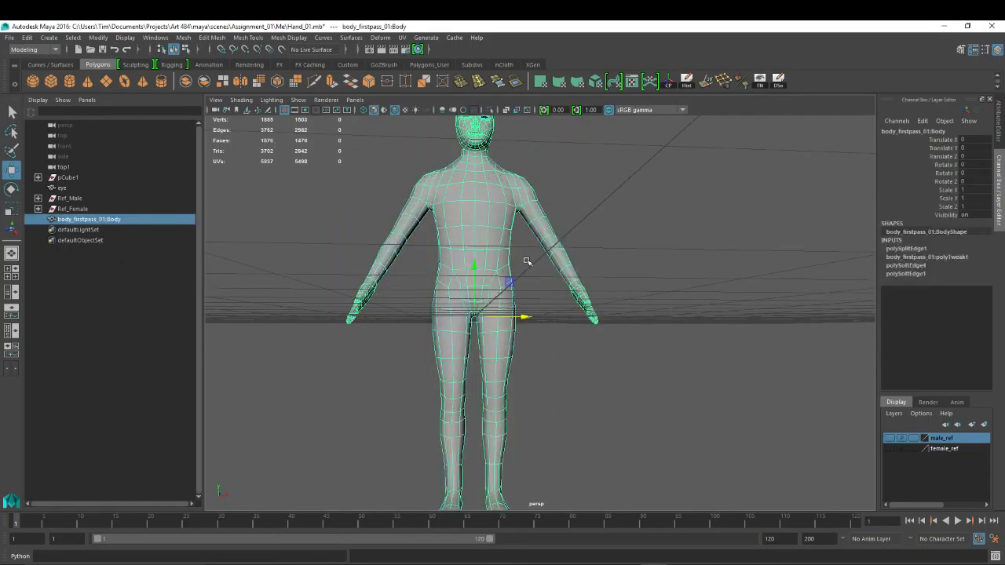
{"action": "middle_click_drag", "start_coordinate": [666, 223], "coordinate": [640, 203]}
{"action": "left_click_drag", "start_coordinate": [640, 203], "coordinate": [584, 197], "text": "alt"}
{"action": "right_click_drag", "start_coordinate": [523, 188], "coordinate": [519, 213]}
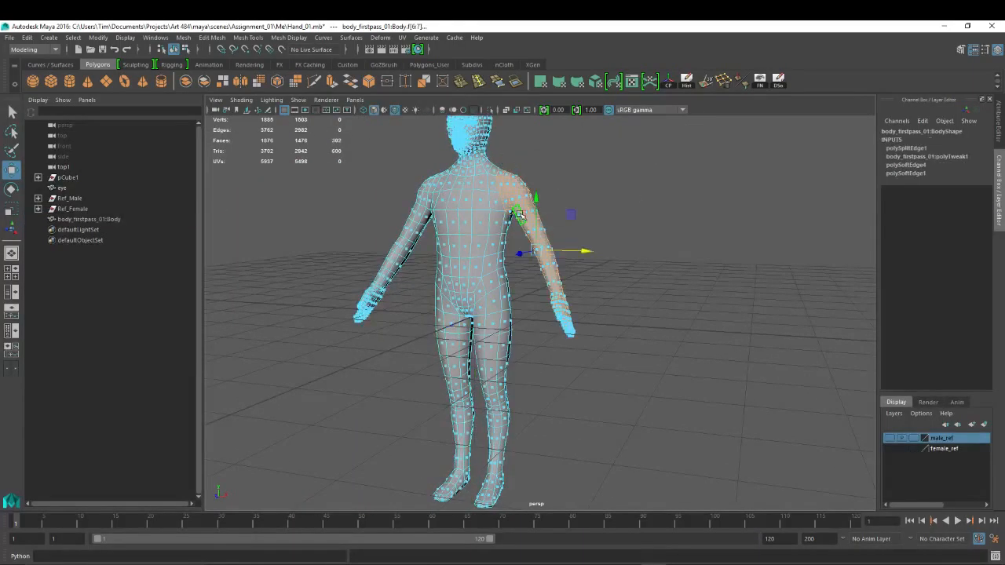
{"action": "right_click_drag", "start_coordinate": [464, 177], "coordinate": [497, 167]}
{"action": "left_click", "coordinate": [480, 178]}
{"action": "scroll", "coordinate": [474, 193], "scroll_direction": "up", "scroll_amount": 5}
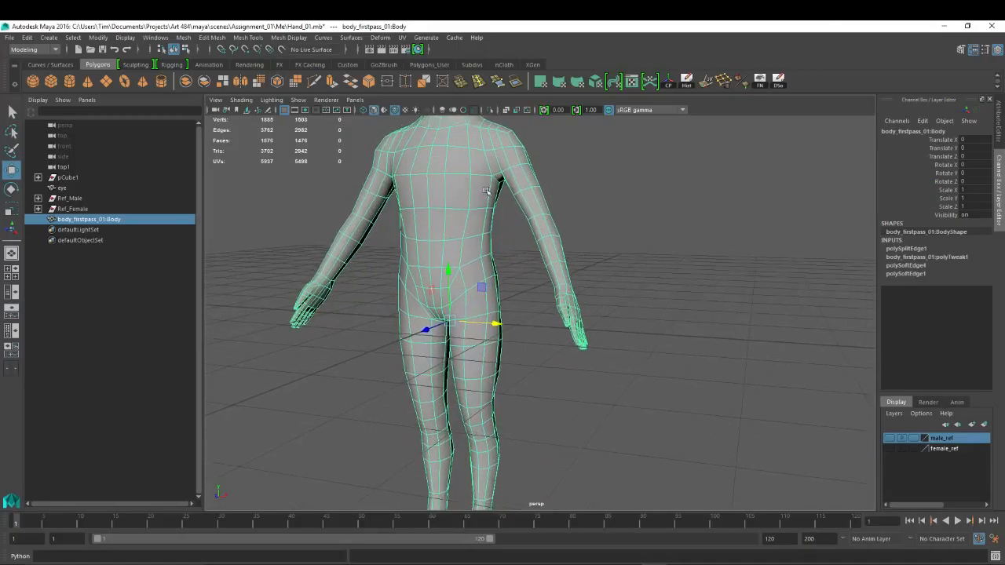
{"action": "scroll", "coordinate": [476, 197], "scroll_direction": "down", "scroll_amount": 5}
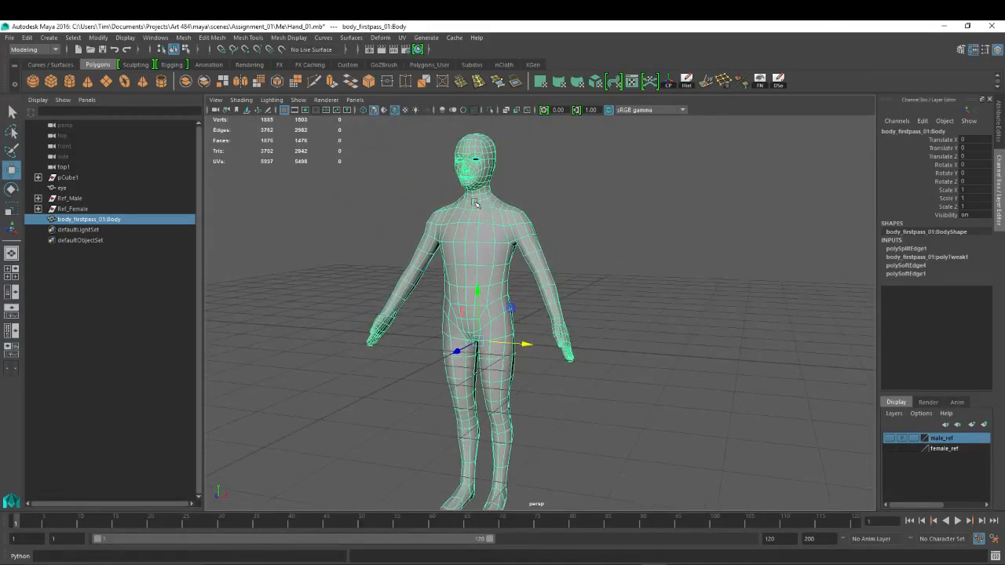
{"action": "left_click", "coordinate": [203, 80]}
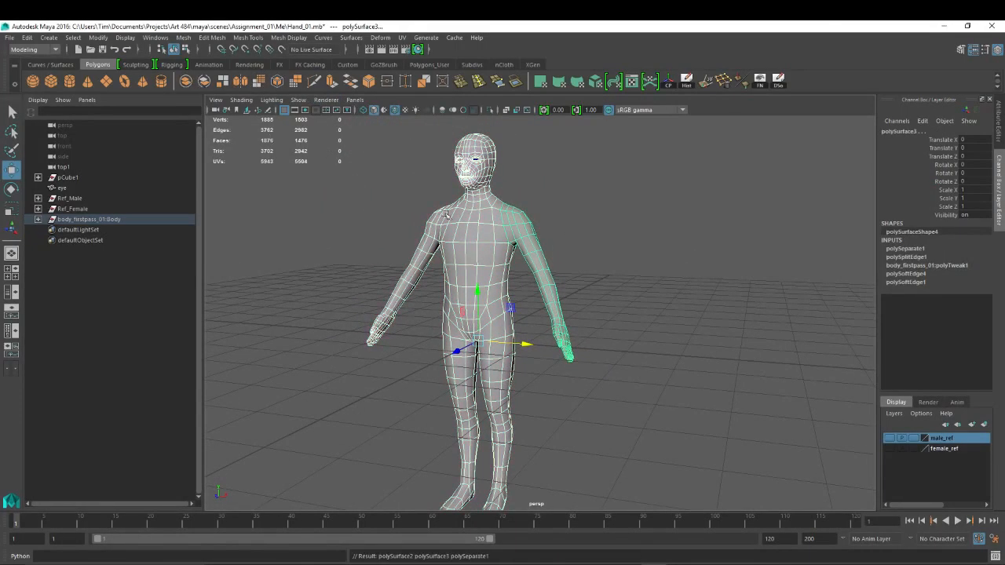
Hide the armless body mesh and show the remaining arm in the front view.
{"action": "left_click", "coordinate": [481, 214]}
{"action": "key", "text": "ctrl+h"}
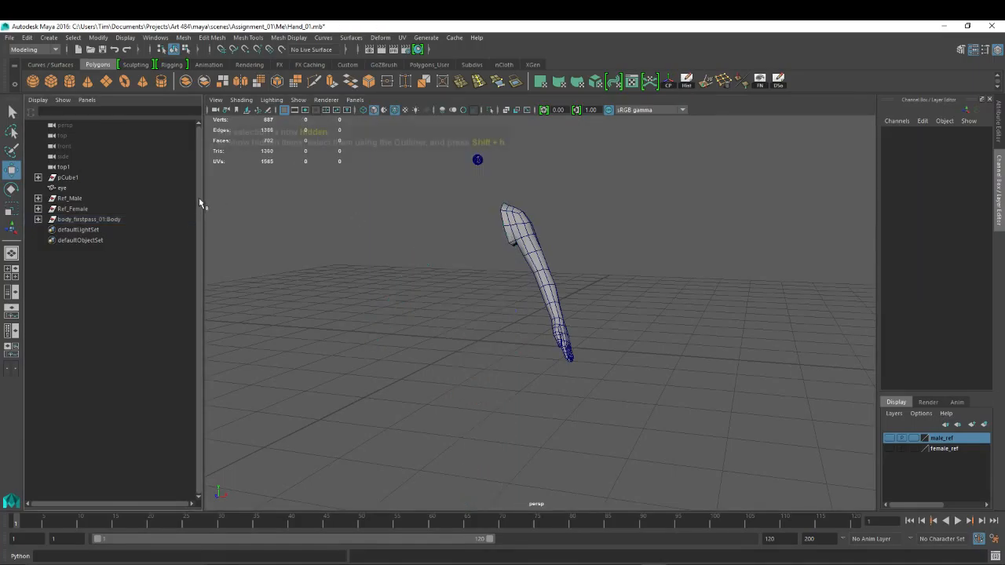
{"action": "left_click", "coordinate": [526, 228]}
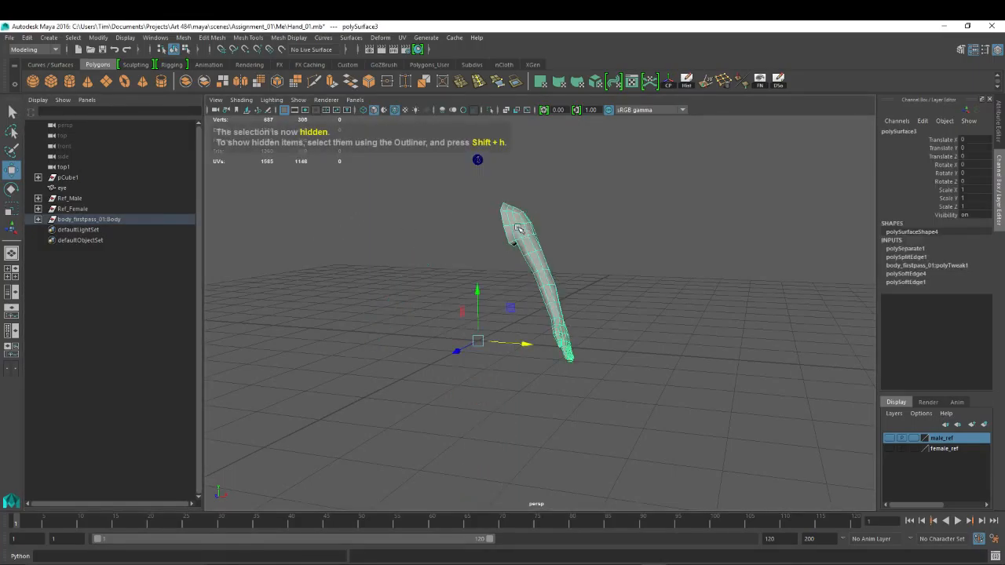
{"action": "key", "text": "space"}
{"action": "left_click_drag", "start_coordinate": [518, 232], "coordinate": [517, 257]}
Delete the eye, pCube1 and Ref_Male objects from the scene and select Ref_Female.
{"action": "left_click_drag", "start_coordinate": [454, 200], "coordinate": [519, 219]}
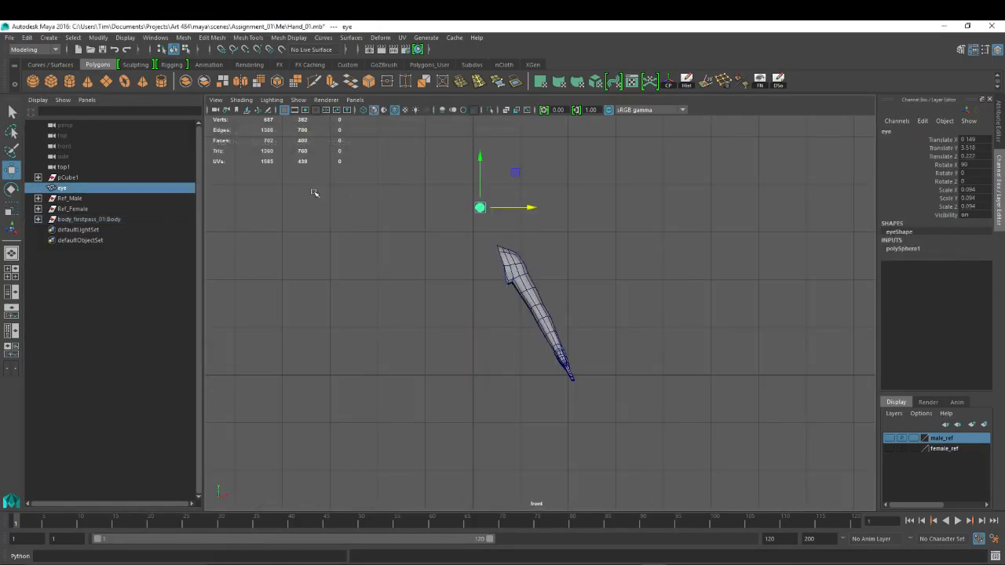
{"action": "key", "text": "Delete"}
{"action": "left_click", "coordinate": [67, 178]}
{"action": "key", "text": "Delete"}
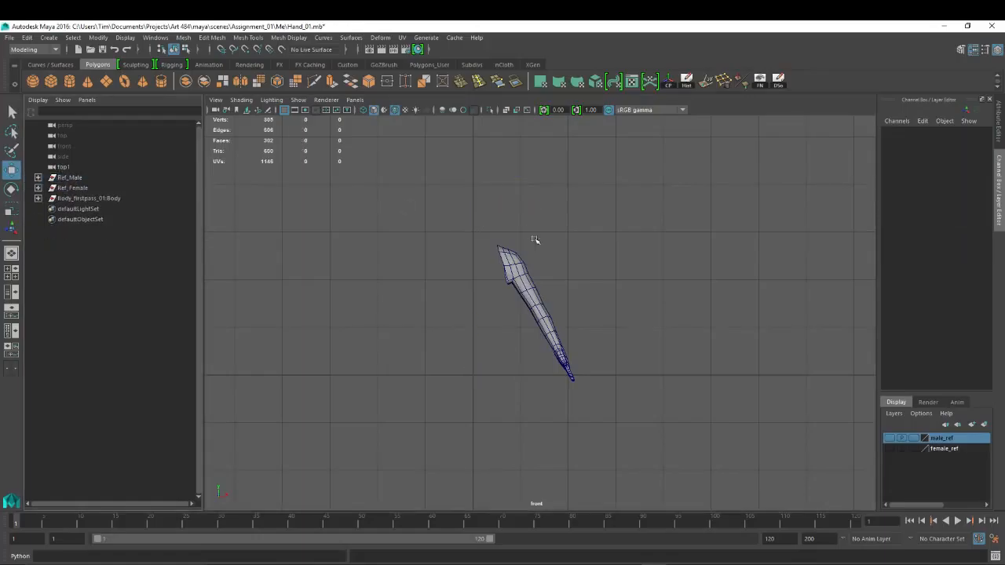
{"action": "left_click", "coordinate": [67, 179]}
{"action": "key", "text": "Delete"}
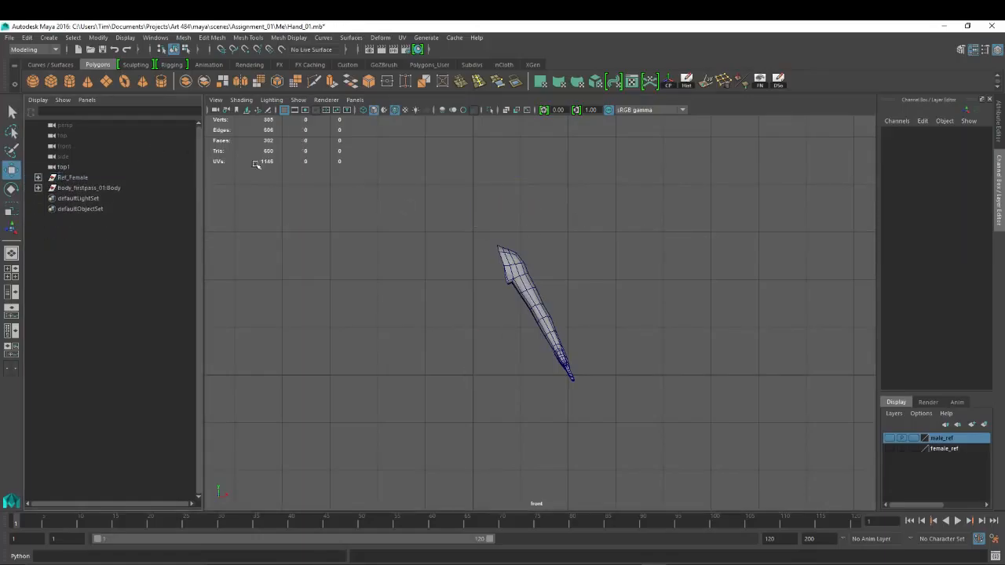
{"action": "left_click", "coordinate": [70, 178]}
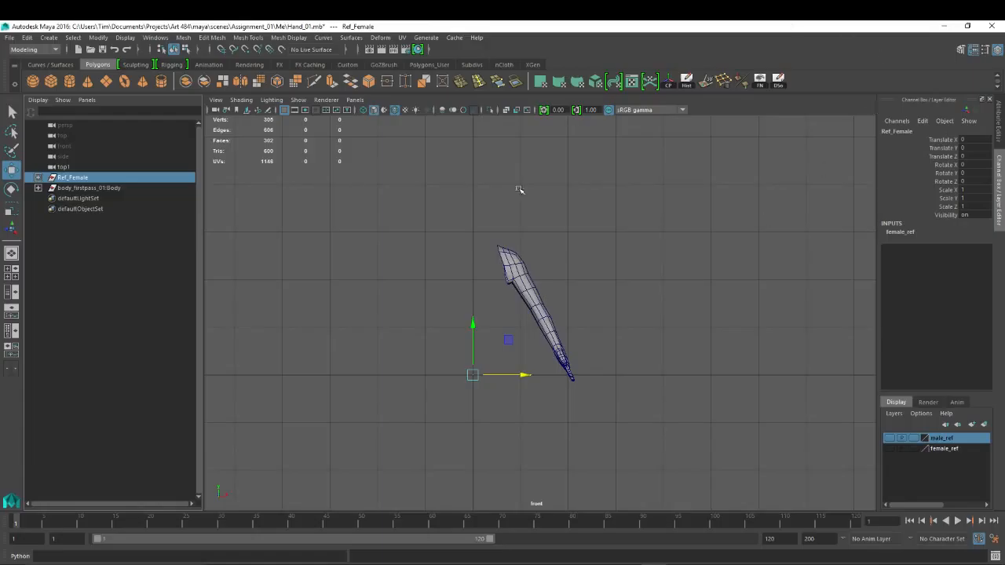
{"action": "right_click_drag", "start_coordinate": [370, 240], "coordinate": [594, 246], "text": "alt"}
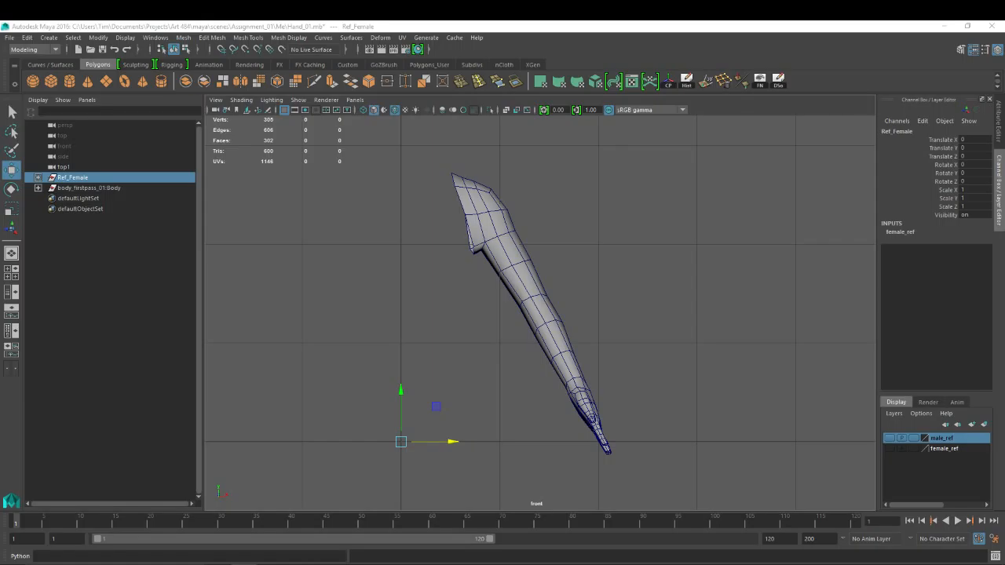
Arrange Maya side by side with the Hand_Render.jpg window of Windows Photo Viewer, giving Maya the wider share of the screen.
{"action": "key", "text": "super+Left"}
{"action": "key", "text": "super+Left"}
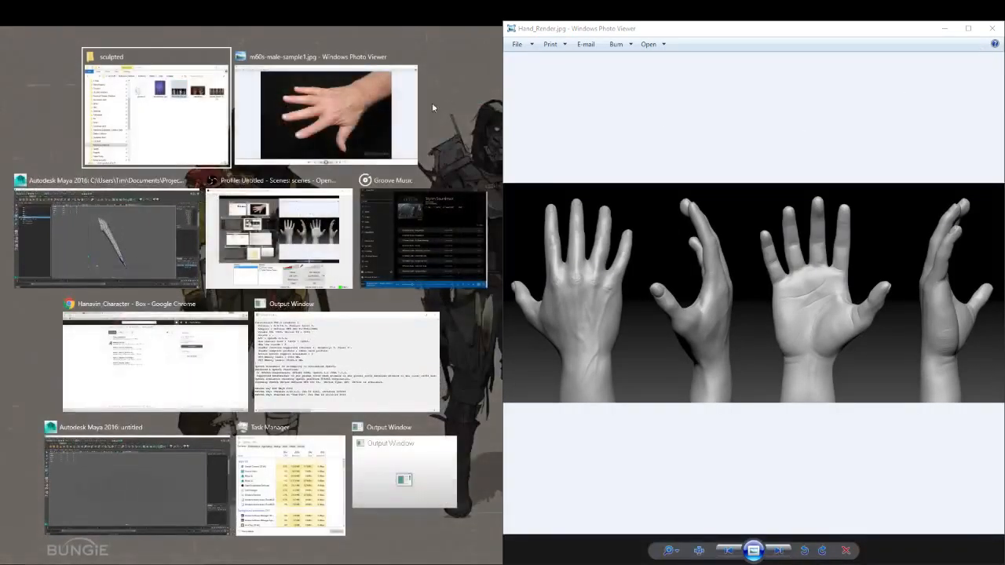
{"action": "left_click", "coordinate": [86, 236]}
{"action": "left_click_drag", "start_coordinate": [504, 191], "coordinate": [783, 200]}
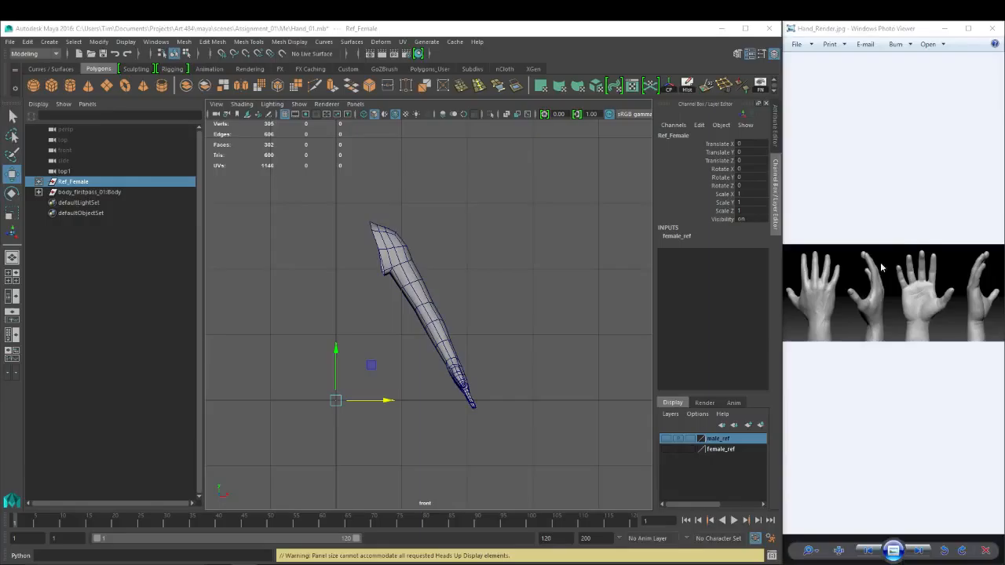
Browse the sculpted hand references in Windows Photo Viewer from Hand_Render.jpg to zbrush_hand_11.jpg, examining the hands at actual size.
{"action": "left_click", "coordinate": [881, 268]}
{"action": "left_click", "coordinate": [839, 551]}
{"action": "left_click_drag", "start_coordinate": [951, 311], "coordinate": [824, 274]}
{"action": "key", "text": "Right"}
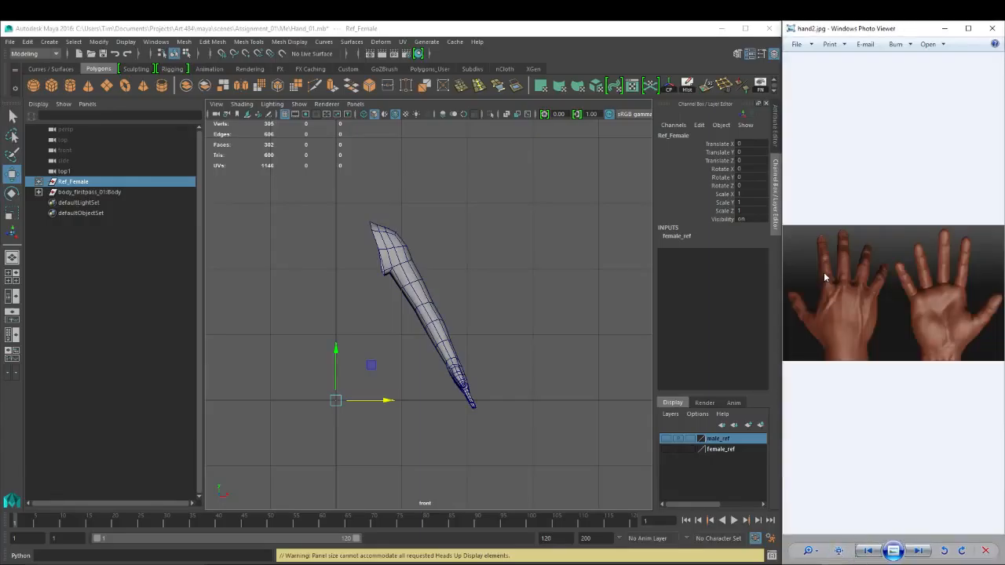
{"action": "key", "text": "Right"}
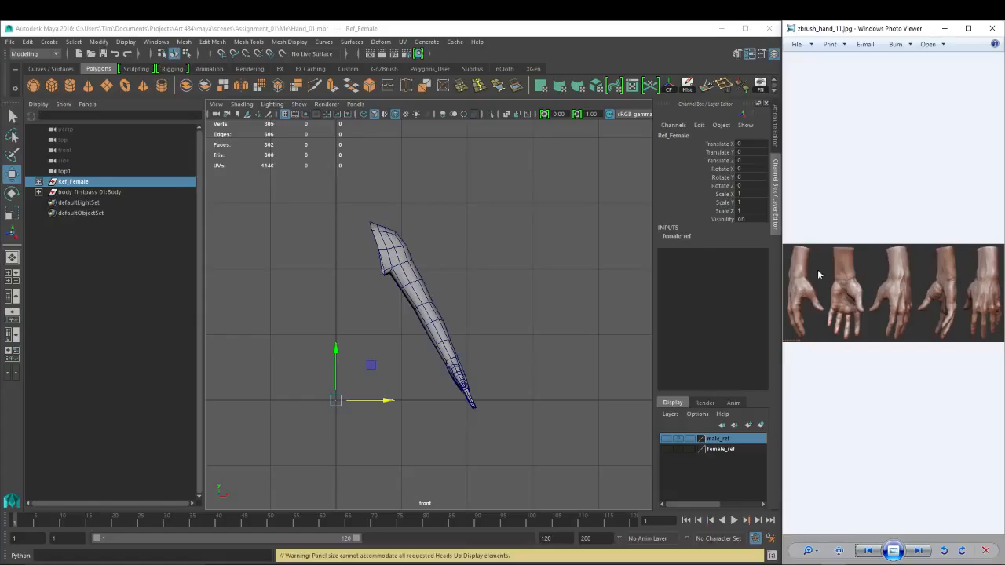
{"action": "left_click", "coordinate": [845, 549]}
{"action": "left_click_drag", "start_coordinate": [926, 320], "coordinate": [772, 320]}
{"action": "left_click_drag", "start_coordinate": [913, 355], "coordinate": [796, 358]}
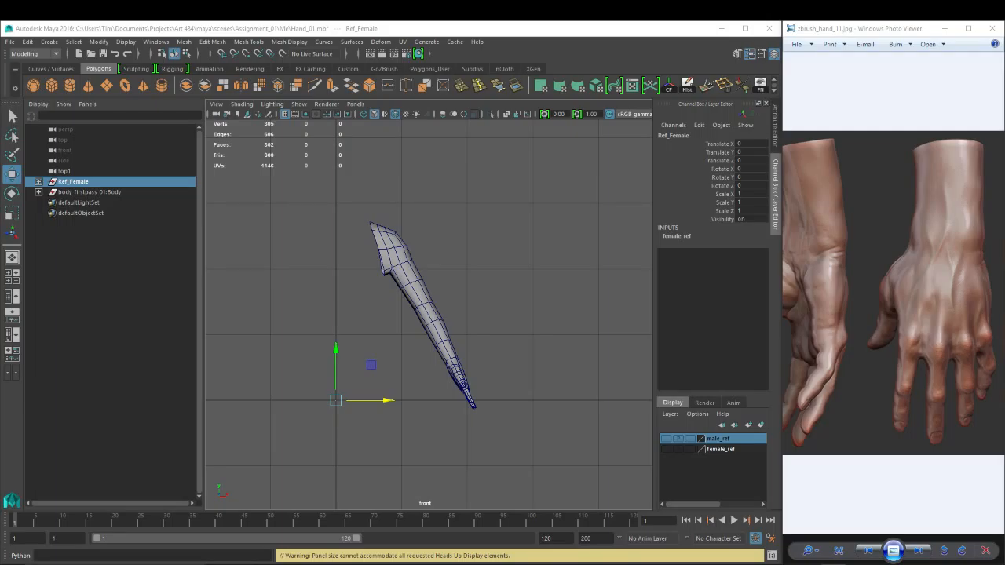
Bring the Hands_02_02.JPG reference photo over and dock its window beside Maya.
{"action": "left_click_drag", "start_coordinate": [1004, 102], "coordinate": [920, 57]}
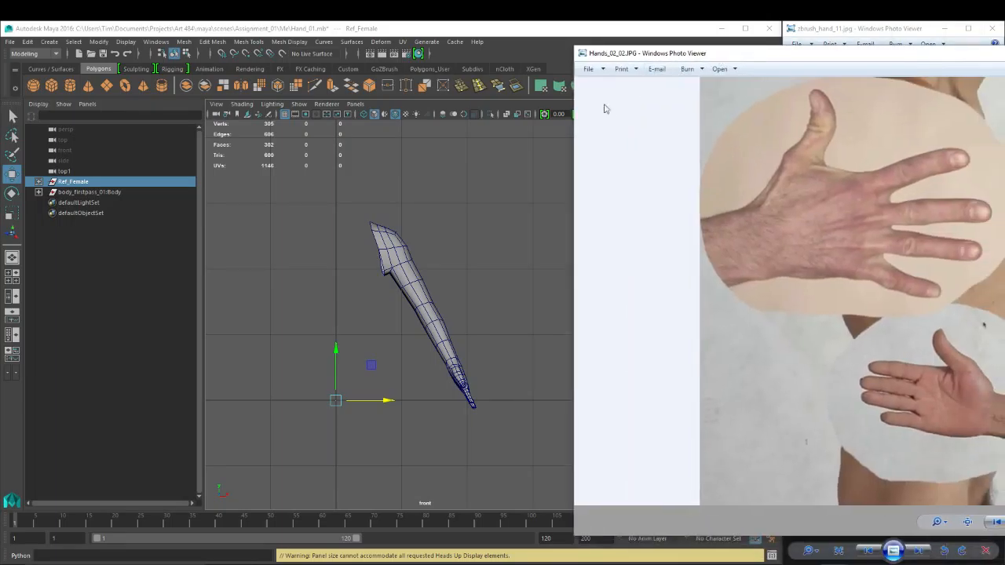
{"action": "double_click", "coordinate": [725, 50]}
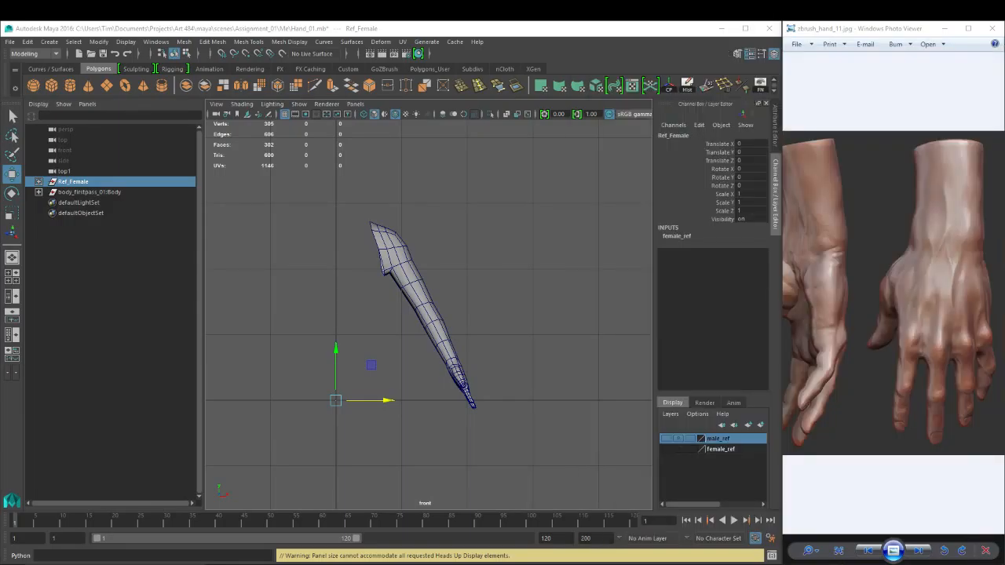
{"action": "key", "text": "super+Right"}
{"action": "key", "text": "super+Right"}
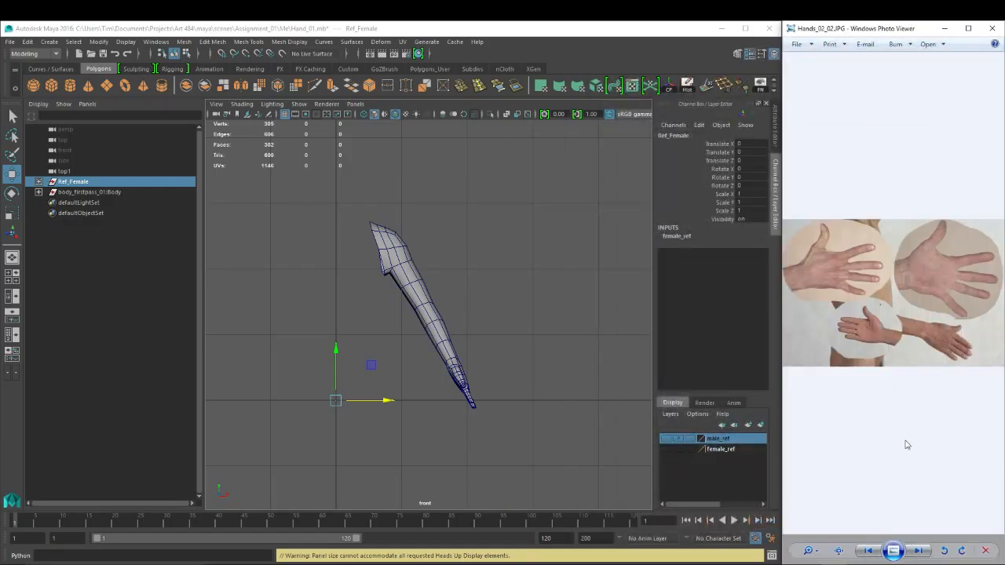
Show the Hands_02_02.JPG photo at actual size, centre on the back of the hand and widen the viewer window.
{"action": "left_click", "coordinate": [839, 550]}
{"action": "left_click_drag", "start_coordinate": [852, 297], "coordinate": [980, 334]}
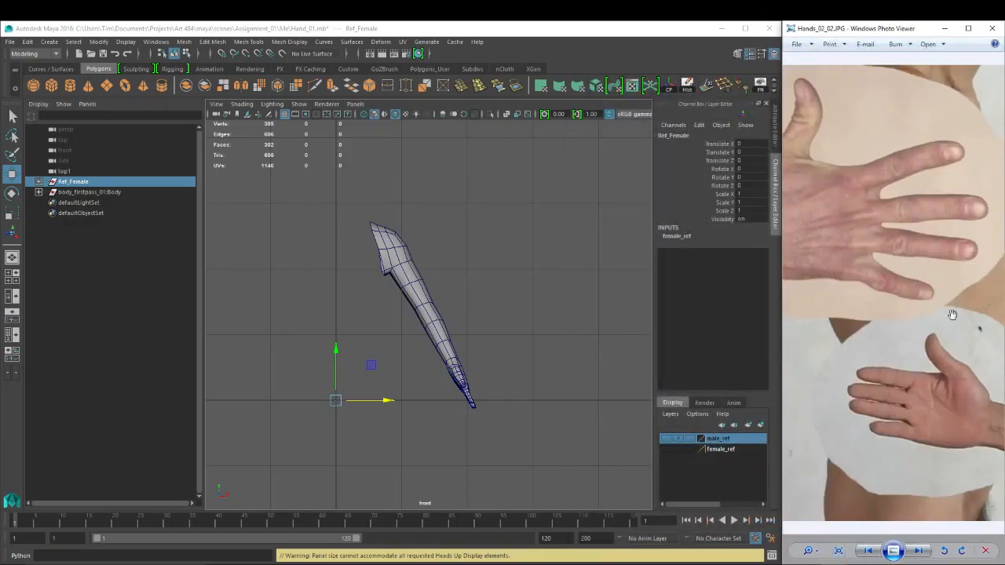
{"action": "left_click_drag", "start_coordinate": [782, 251], "coordinate": [718, 253]}
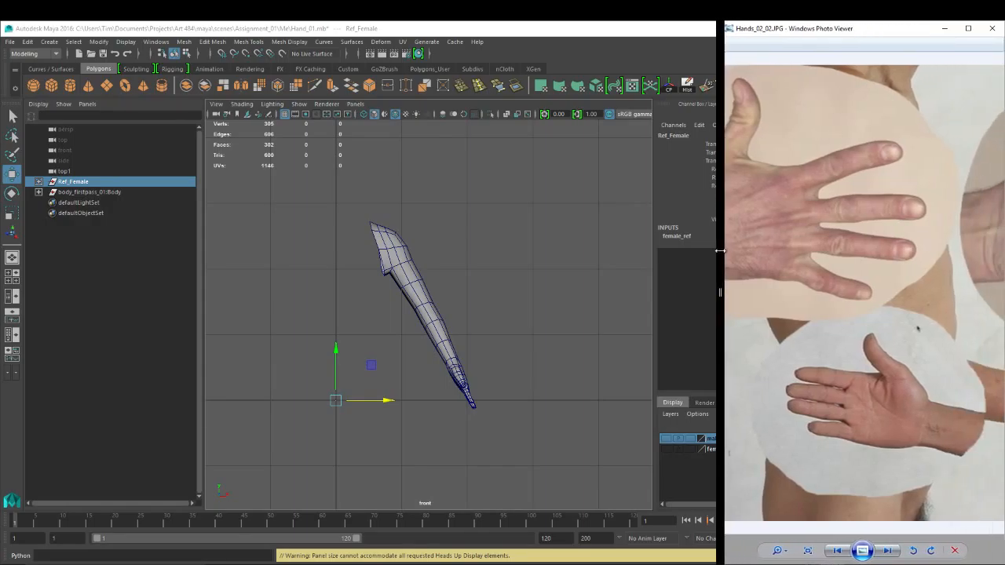
Select the faces of the upper arm down to the forearm and frame them in the perspective view.
{"action": "right_click", "coordinate": [369, 276]}
{"action": "left_click", "coordinate": [370, 302]}
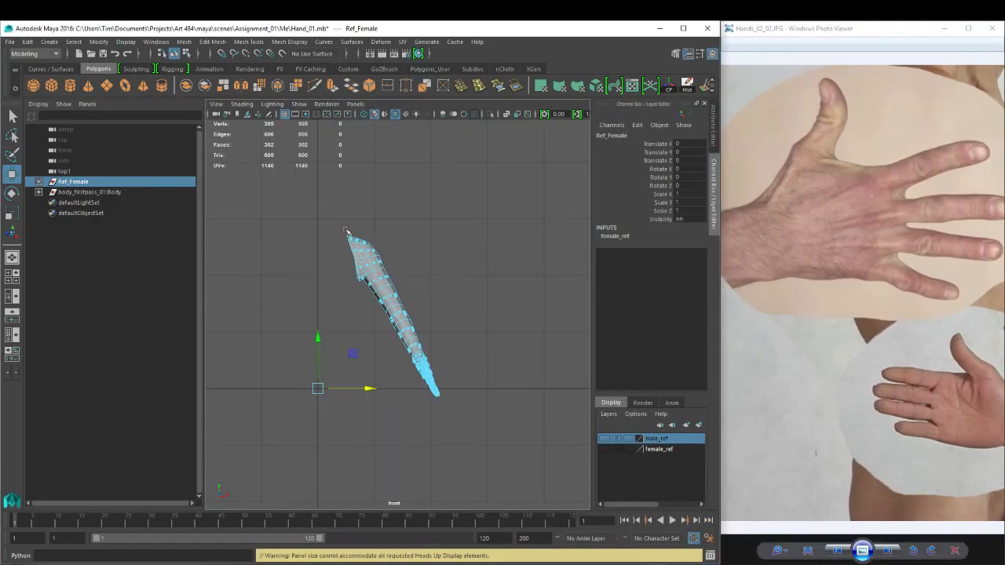
{"action": "left_click_drag", "start_coordinate": [305, 206], "coordinate": [464, 294]}
{"action": "key", "text": "space"}
{"action": "key", "text": "f"}
{"action": "left_click_drag", "start_coordinate": [495, 330], "coordinate": [428, 356], "text": "alt"}
{"action": "middle_click_drag", "start_coordinate": [428, 355], "coordinate": [439, 251], "text": "alt"}
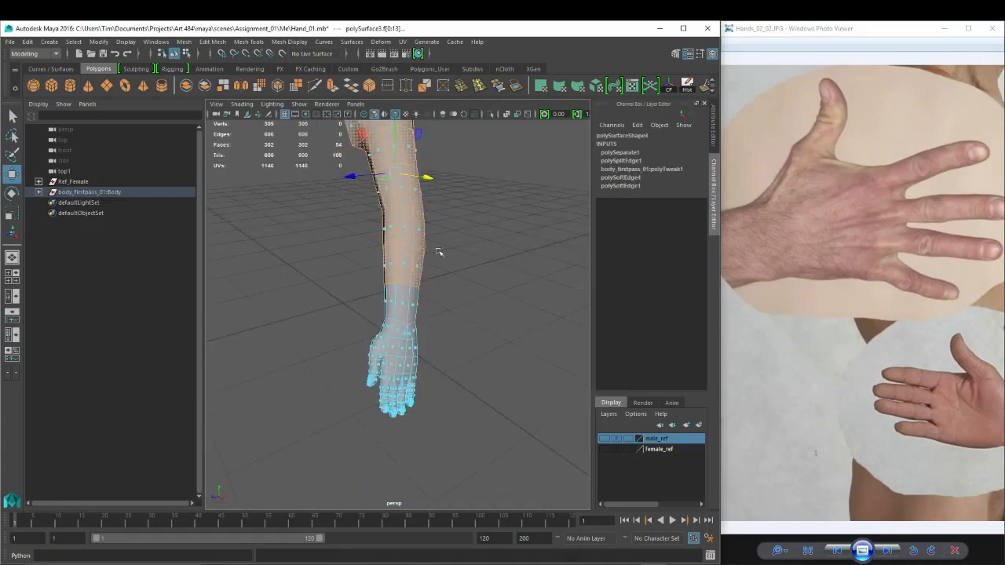
Examine the arm's topology around the wrist, hand and shoulder, and select the two faces at the base of the thumb.
{"action": "left_click_drag", "start_coordinate": [440, 251], "coordinate": [307, 323], "text": "alt"}
{"action": "right_click_drag", "start_coordinate": [307, 322], "coordinate": [457, 202], "text": "alt"}
{"action": "right_click_drag", "start_coordinate": [447, 249], "coordinate": [418, 281], "text": "alt"}
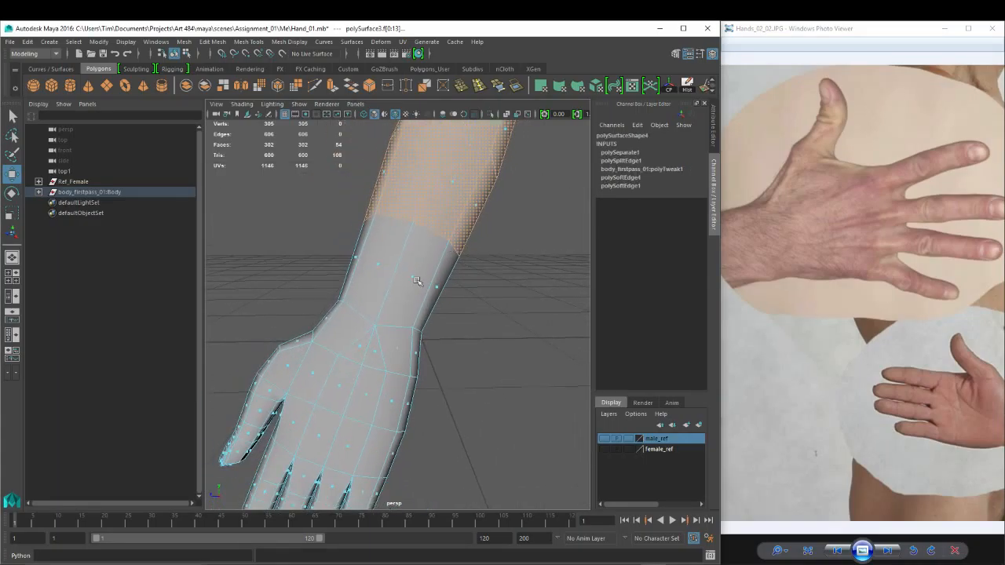
{"action": "left_click_drag", "start_coordinate": [343, 330], "coordinate": [367, 346], "text": "alt"}
{"action": "right_click_drag", "start_coordinate": [363, 345], "coordinate": [393, 351], "text": "alt"}
{"action": "left_click_drag", "start_coordinate": [393, 352], "coordinate": [417, 370], "text": "alt"}
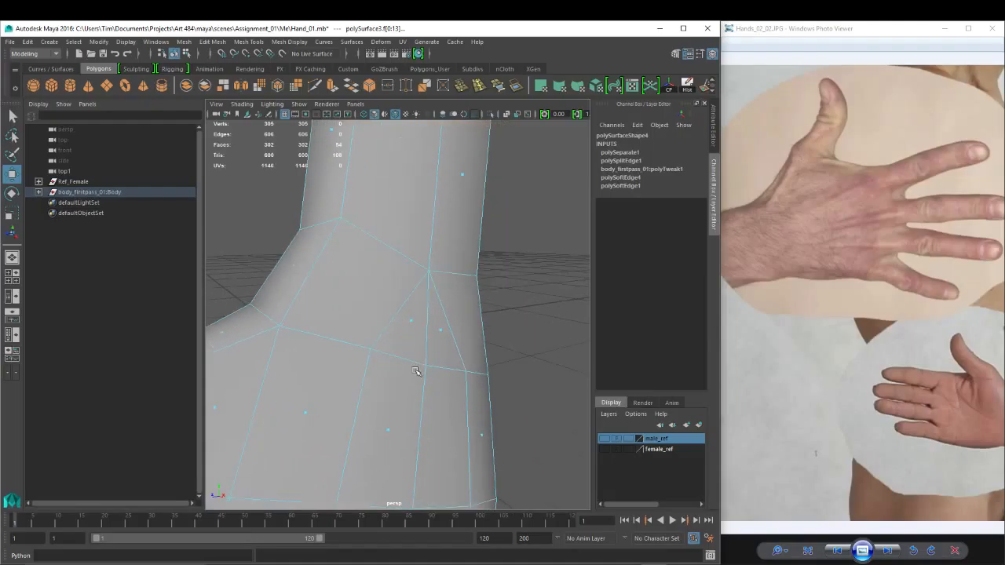
{"action": "right_click_drag", "start_coordinate": [417, 370], "coordinate": [362, 321], "text": "alt"}
{"action": "left_click_drag", "start_coordinate": [428, 332], "coordinate": [448, 313], "text": "alt"}
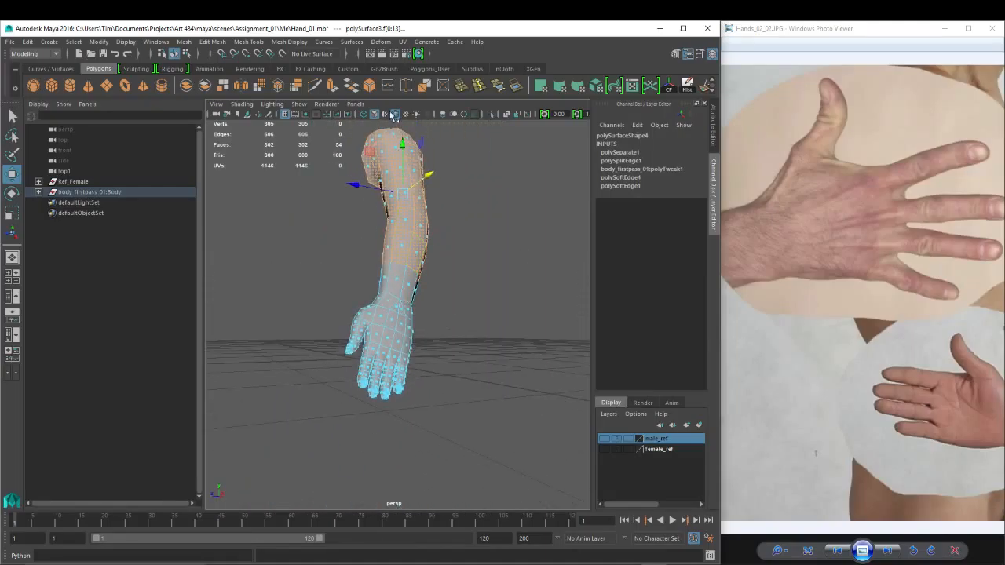
{"action": "left_click_drag", "start_coordinate": [380, 241], "coordinate": [452, 303], "text": "alt"}
{"action": "middle_click_drag", "start_coordinate": [464, 224], "coordinate": [525, 405], "text": "alt"}
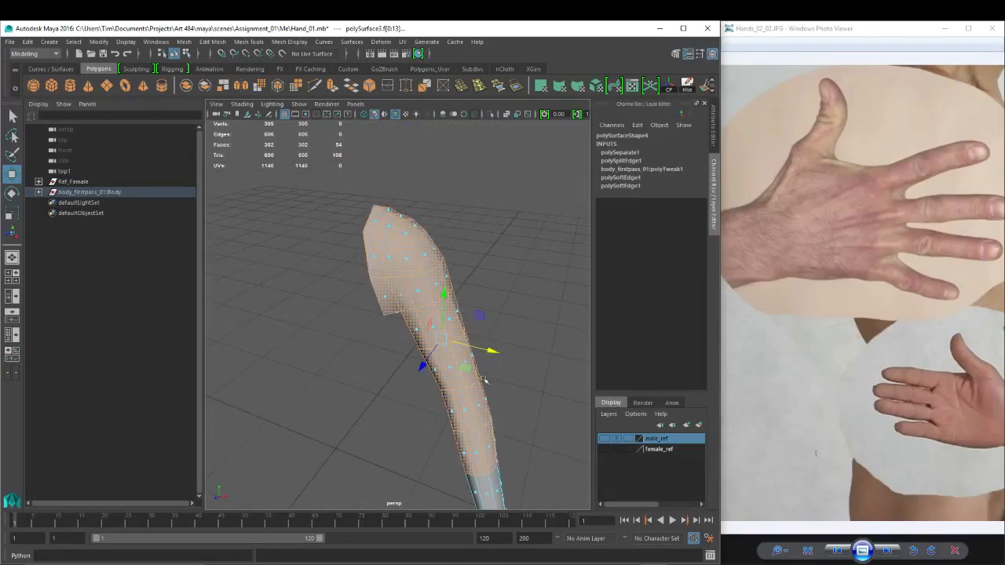
{"action": "left_click_drag", "start_coordinate": [484, 380], "coordinate": [421, 289], "text": "alt"}
{"action": "left_click_drag", "start_coordinate": [419, 341], "coordinate": [398, 330], "text": "alt"}
{"action": "left_click", "coordinate": [483, 286]}
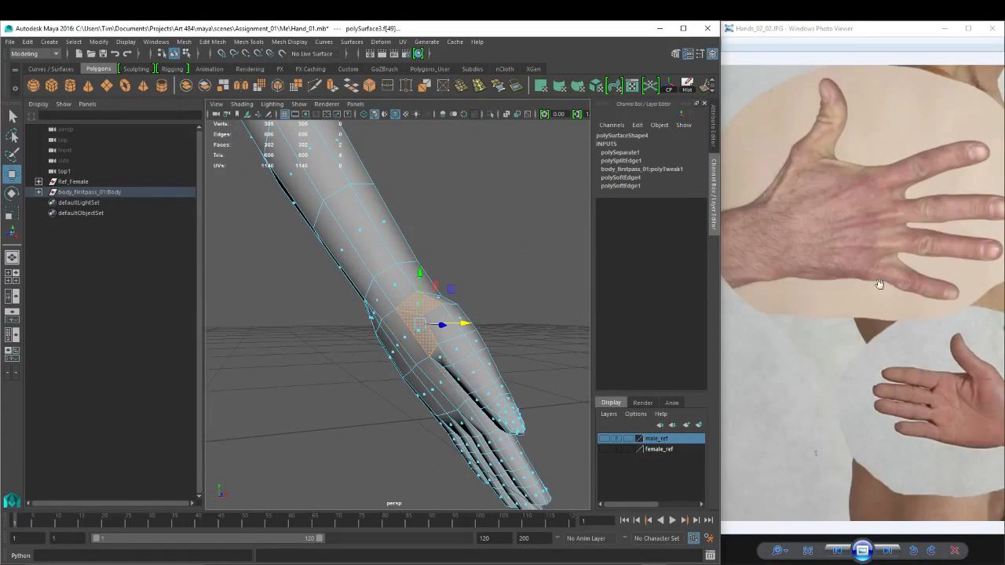
Show the open palm in the Hands_02_02.JPG photo and compare it with the thumb side of the hand mesh.
{"action": "left_click_drag", "start_coordinate": [974, 279], "coordinate": [803, 269]}
{"action": "left_click_drag", "start_coordinate": [906, 260], "coordinate": [845, 243]}
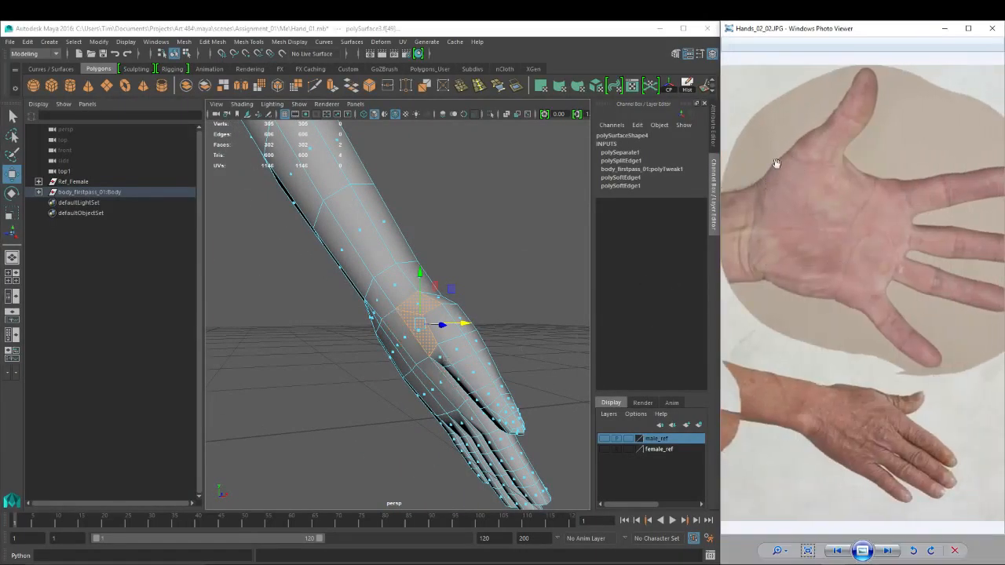
{"action": "left_click_drag", "start_coordinate": [438, 302], "coordinate": [514, 281], "text": "alt"}
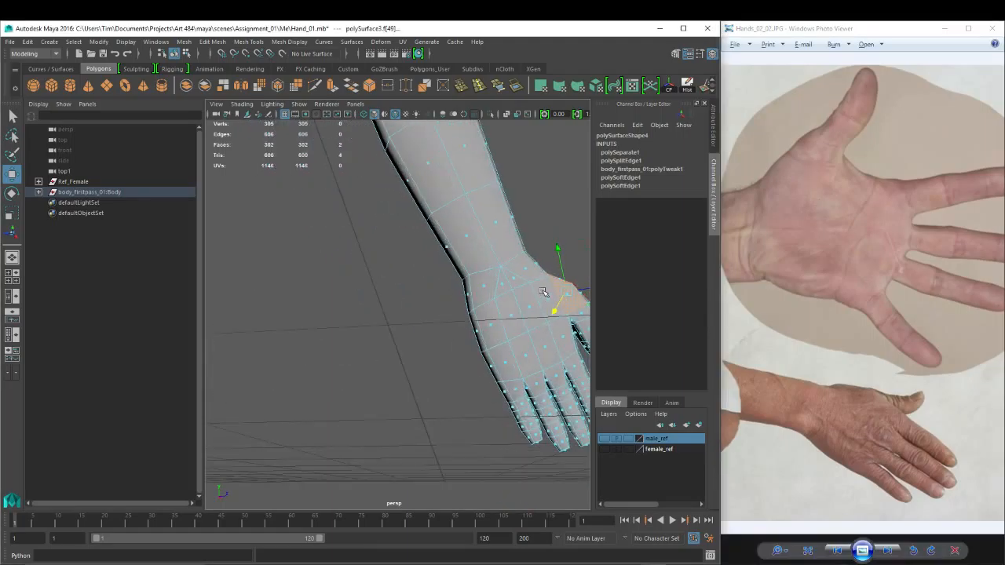
{"action": "middle_click_drag", "start_coordinate": [514, 281], "coordinate": [383, 257], "text": "alt"}
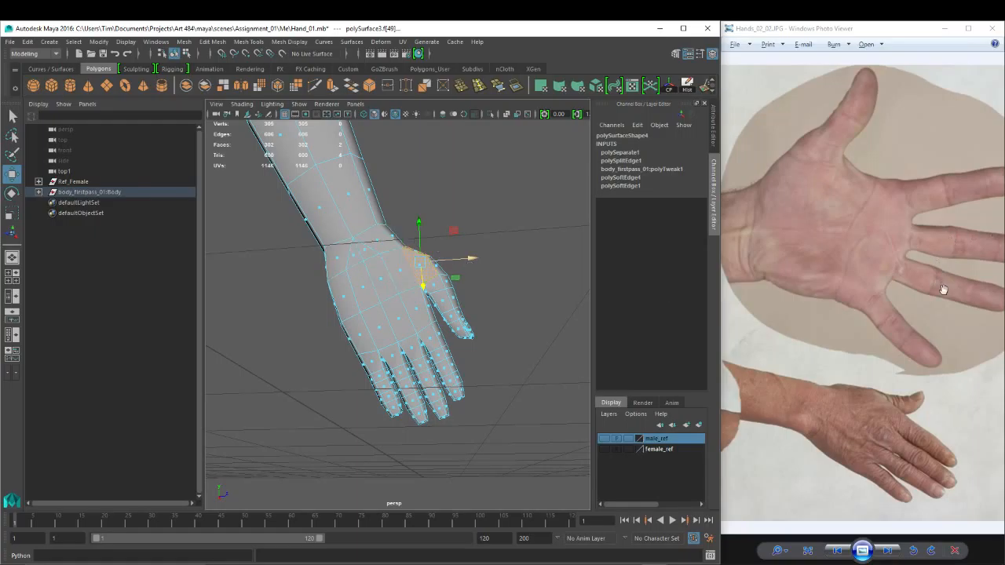
{"action": "mouse_move", "coordinate": [943, 290]}
{"action": "left_mouse_down"}
{"action": "mouse_move", "coordinate": [694, 333]}
{"action": "mouse_move", "coordinate": [958, 279]}
{"action": "left_mouse_up"}
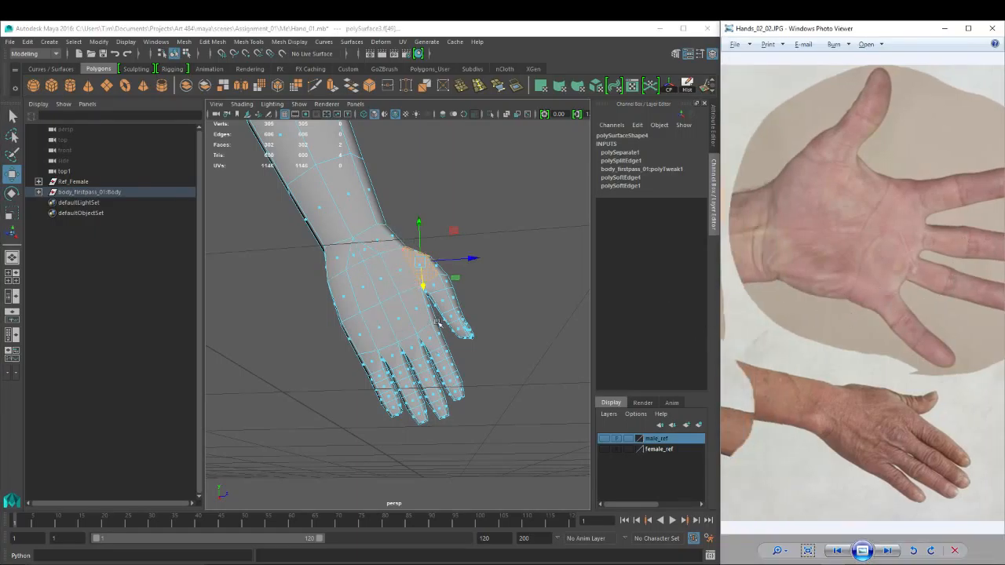
Delete the ring of faces around the middle of the forearm to separate the hand from the arm.
{"action": "middle_click_drag", "start_coordinate": [368, 184], "coordinate": [417, 291], "text": "alt"}
{"action": "right_click_drag", "start_coordinate": [417, 271], "coordinate": [505, 320], "text": "alt"}
{"action": "left_click_drag", "start_coordinate": [467, 303], "coordinate": [292, 340], "text": "alt"}
{"action": "left_click_drag", "start_coordinate": [463, 377], "coordinate": [271, 440], "text": "alt"}
{"action": "right_click_drag", "start_coordinate": [449, 248], "coordinate": [392, 259], "text": "alt"}
{"action": "left_click_drag", "start_coordinate": [446, 284], "coordinate": [426, 255], "text": "alt"}
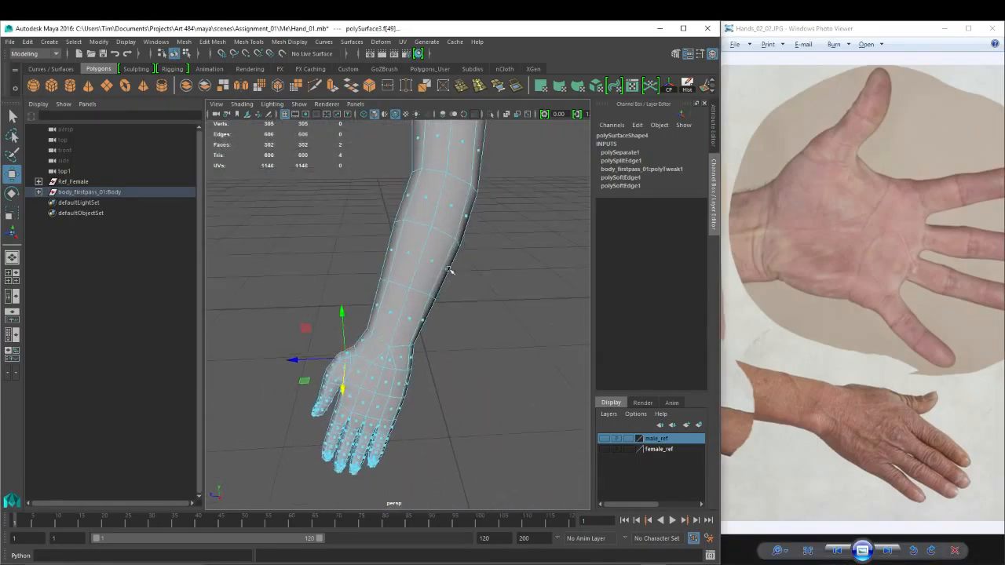
{"action": "left_click", "coordinate": [397, 254]}
{"action": "double_click", "coordinate": [437, 261], "text": "shift"}
{"action": "key", "text": "Delete"}
Delete the remaining upper-arm faces and return the hand mesh to object mode.
{"action": "double_click", "coordinate": [455, 208]}
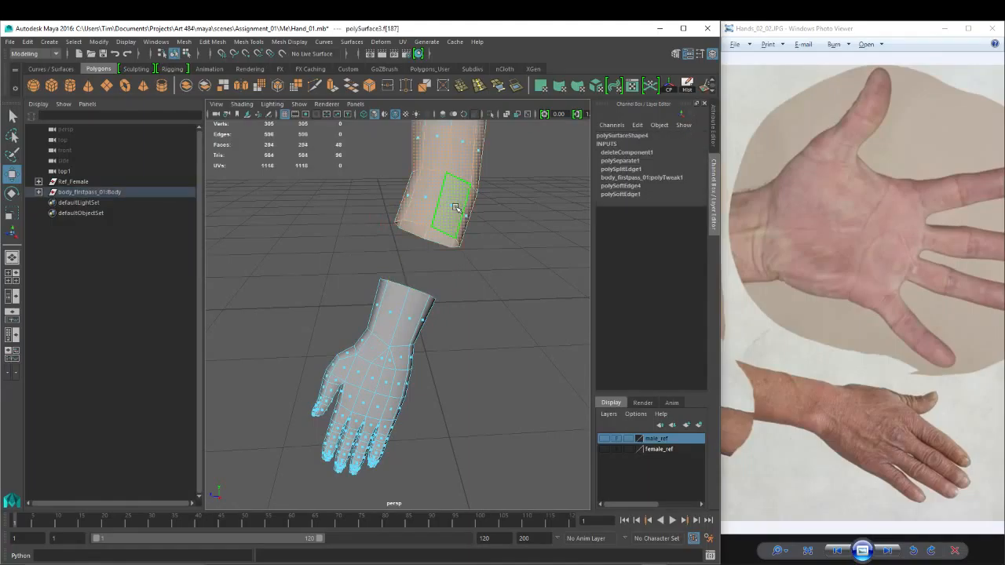
{"action": "key", "text": "Delete"}
{"action": "right_click_drag", "start_coordinate": [399, 285], "coordinate": [453, 260]}
Centre the hand's pivot and, in the side view, move it up to the open end of the wrist.
{"action": "key", "text": "space"}
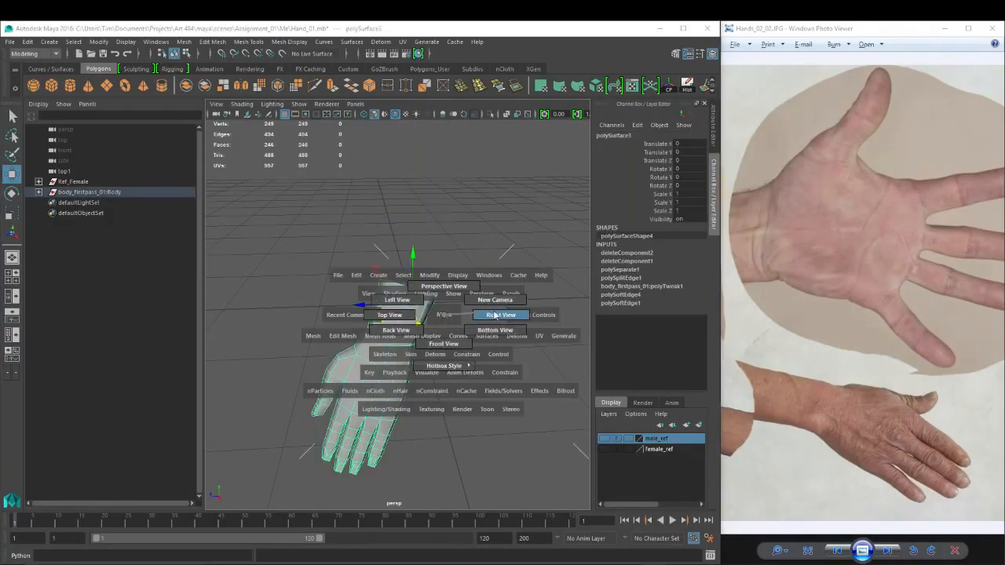
{"action": "left_click", "coordinate": [495, 315]}
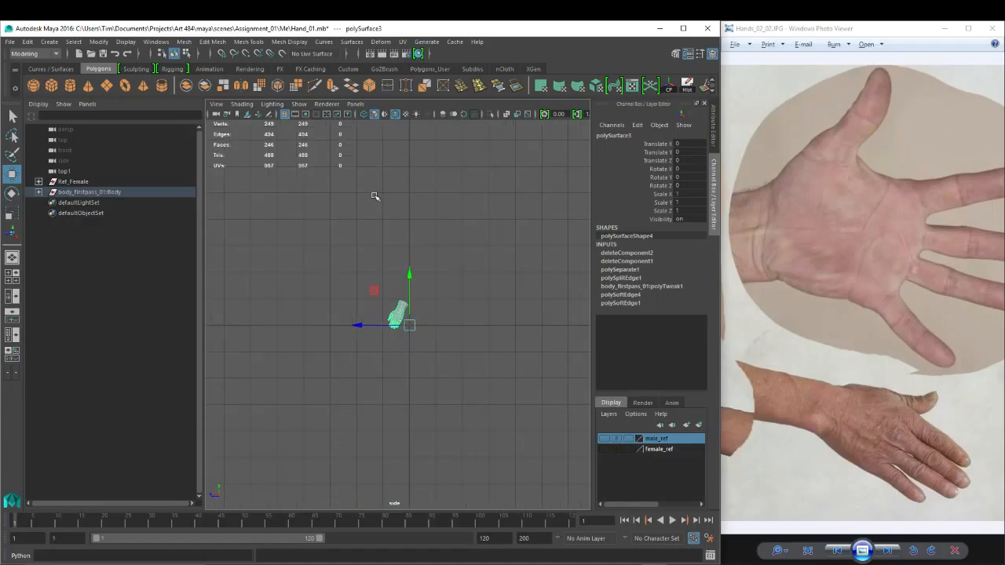
{"action": "left_click", "coordinate": [667, 86]}
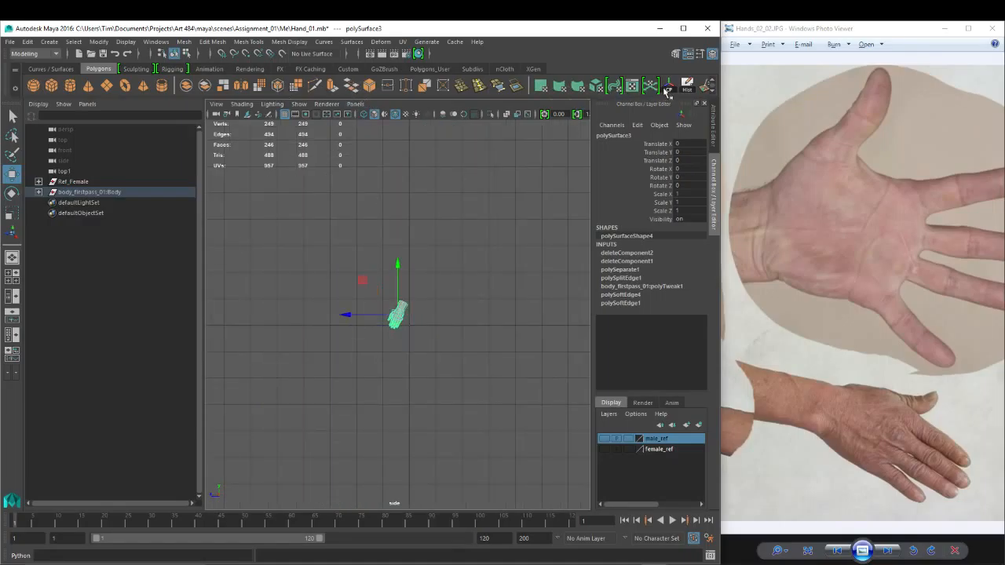
{"action": "right_click_drag", "start_coordinate": [321, 211], "coordinate": [457, 240], "text": "alt"}
{"action": "key", "text": "d"}
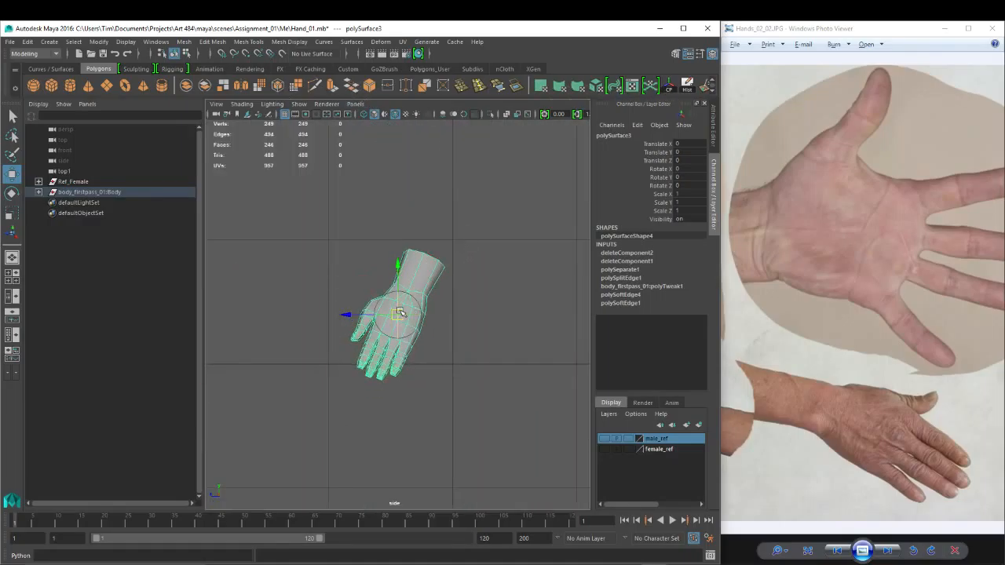
{"action": "left_click_drag", "start_coordinate": [398, 316], "coordinate": [424, 257]}
{"action": "key", "text": "ctrl+z"}
{"action": "key", "text": "d"}
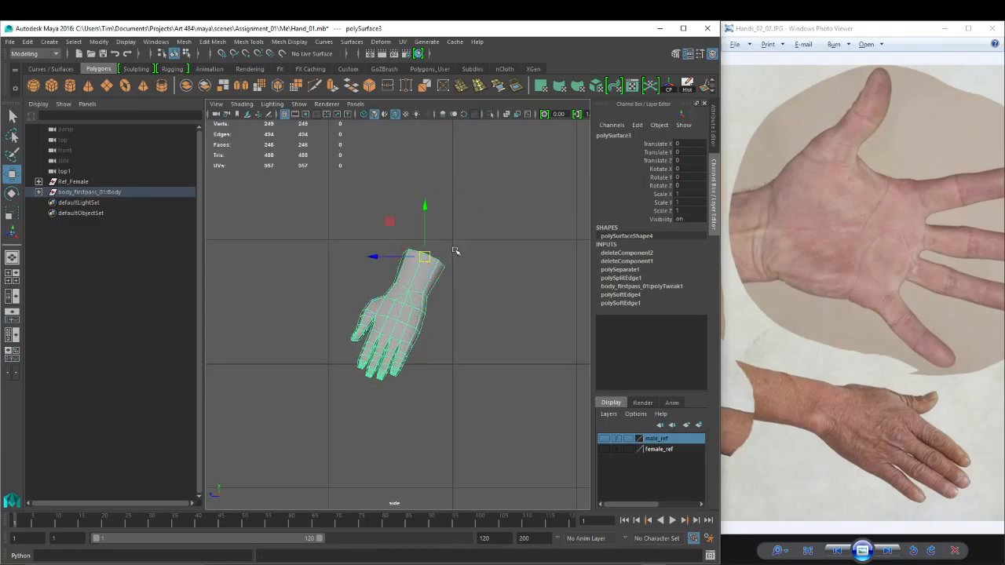
Rotate the hand to 19.912 in X and 5.881 in Y, and display it in wireframe.
{"action": "key", "text": "e"}
{"action": "left_click_drag", "start_coordinate": [466, 221], "coordinate": [463, 207]}
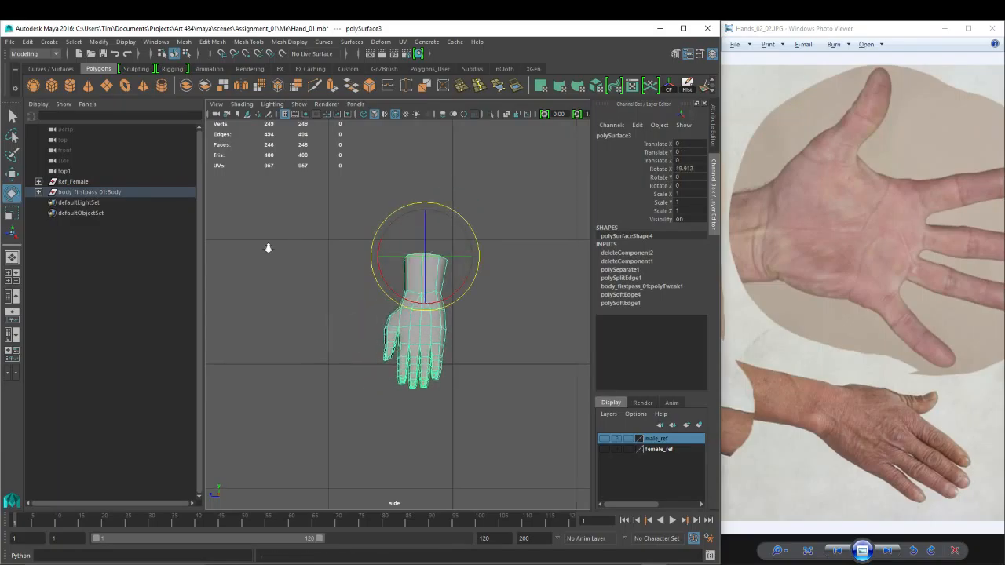
{"action": "right_click_drag", "start_coordinate": [267, 247], "coordinate": [401, 293], "text": "alt"}
{"action": "left_click_drag", "start_coordinate": [438, 191], "coordinate": [442, 191]}
{"action": "key", "text": "4"}
{"action": "scroll", "coordinate": [500, 171], "scroll_direction": "up", "scroll_amount": 2}
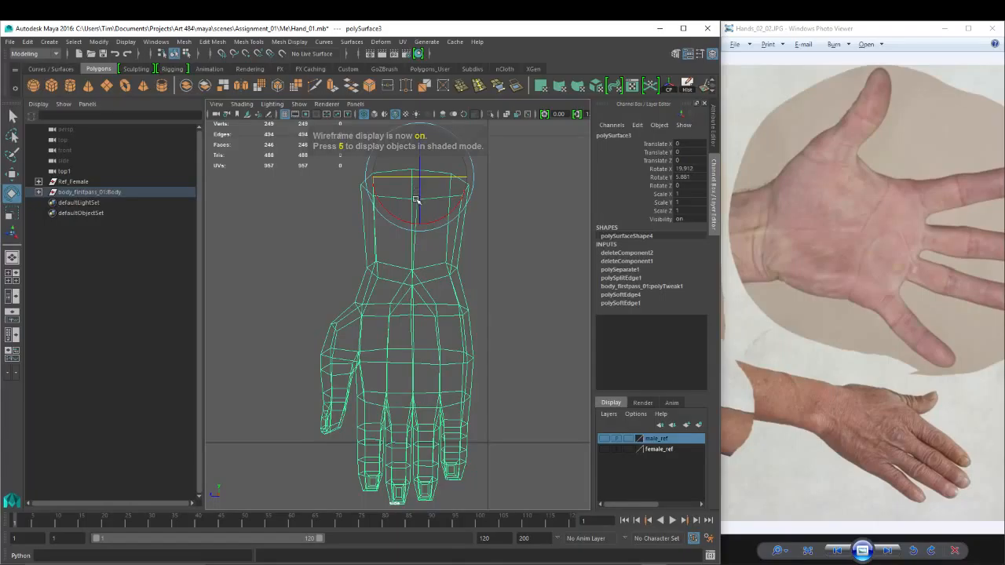
Undo the last trial rotation and rotate the hand to -26.331 in Z so it hangs vertically.
{"action": "left_click_drag", "start_coordinate": [417, 197], "coordinate": [437, 165]}
{"action": "key", "text": "ctrl+z"}
{"action": "key", "text": "space"}
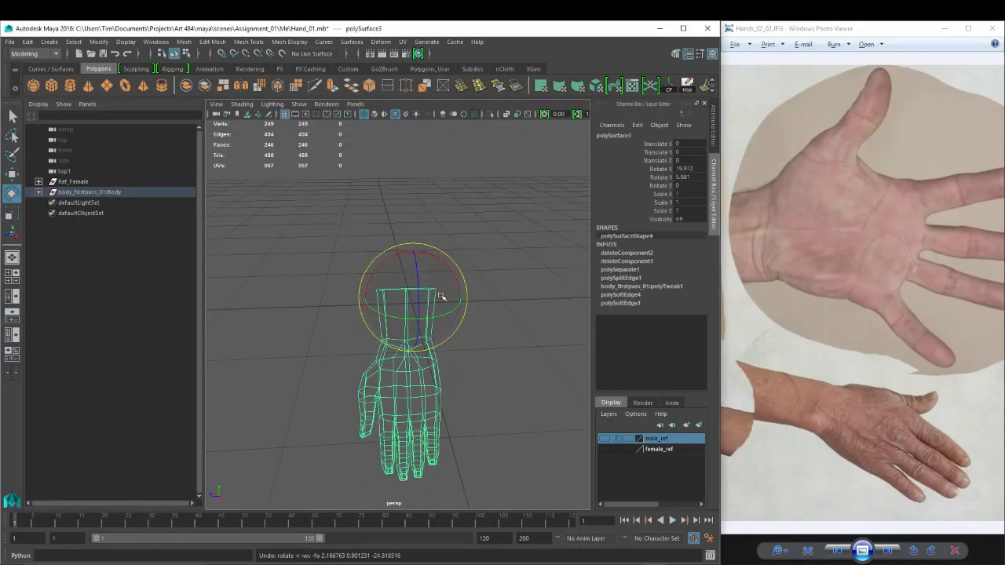
{"action": "left_click_drag", "start_coordinate": [441, 296], "coordinate": [393, 252], "text": "alt"}
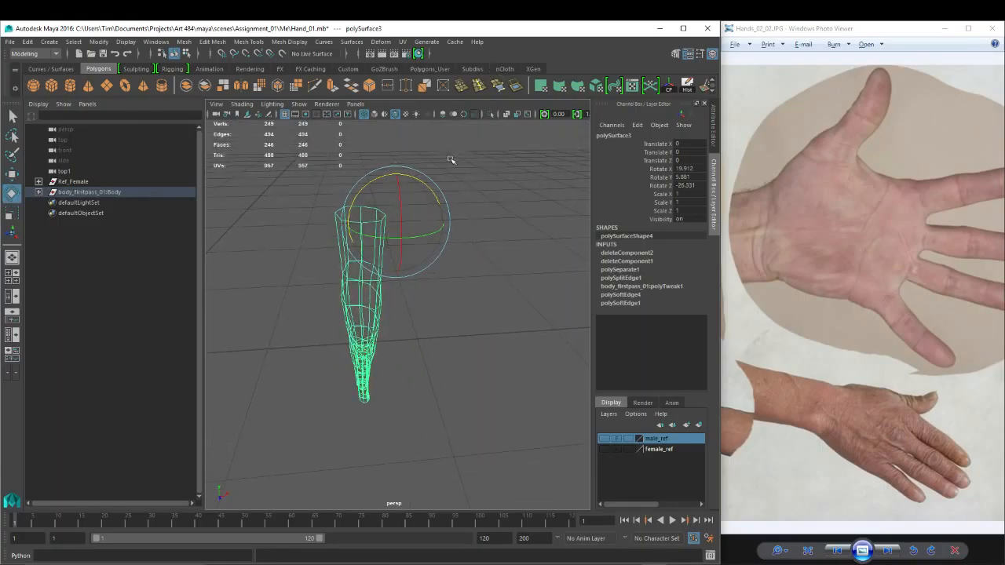
{"action": "left_click_drag", "start_coordinate": [404, 222], "coordinate": [336, 216], "text": "alt"}
{"action": "mouse_move", "coordinate": [375, 275]}
{"action": "left_mouse_down", "text": "alt"}
{"action": "mouse_move", "coordinate": [426, 293]}
{"action": "mouse_move", "coordinate": [477, 284]}
{"action": "left_mouse_up", "text": "alt"}
Examine the straightened hand in shaded side view, focusing on the edge flow across the palm and fingers.
{"action": "key", "text": "f"}
{"action": "key", "text": "5"}
{"action": "key", "text": "space"}
{"action": "right_click_drag", "start_coordinate": [476, 291], "coordinate": [523, 333], "text": "alt"}
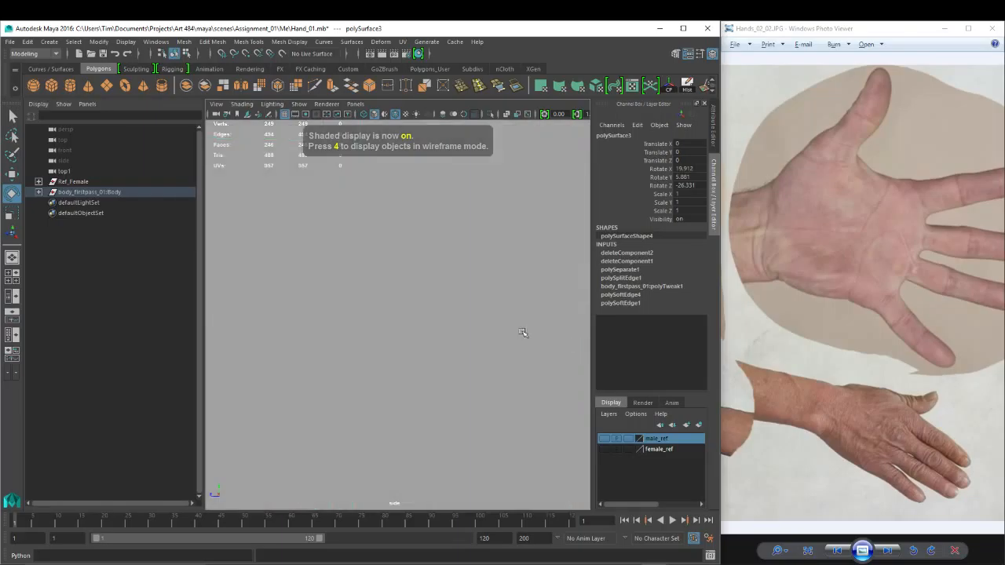
{"action": "key", "text": "f"}
{"action": "right_click_drag", "start_coordinate": [426, 303], "coordinate": [456, 340], "text": "alt"}
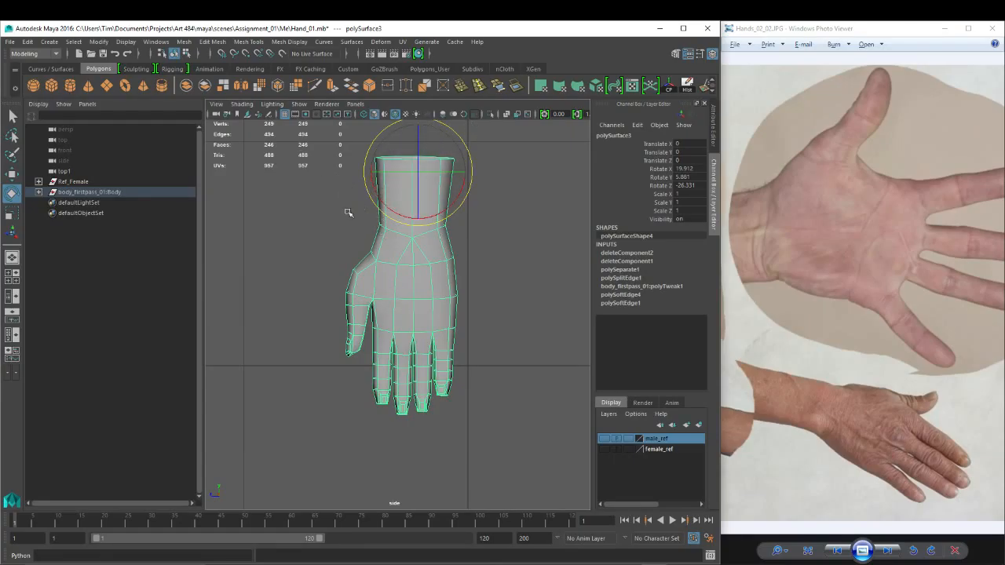
{"action": "right_click", "coordinate": [286, 259]}
{"action": "left_click", "coordinate": [341, 231]}
{"action": "right_click_drag", "start_coordinate": [245, 253], "coordinate": [306, 268], "text": "alt"}
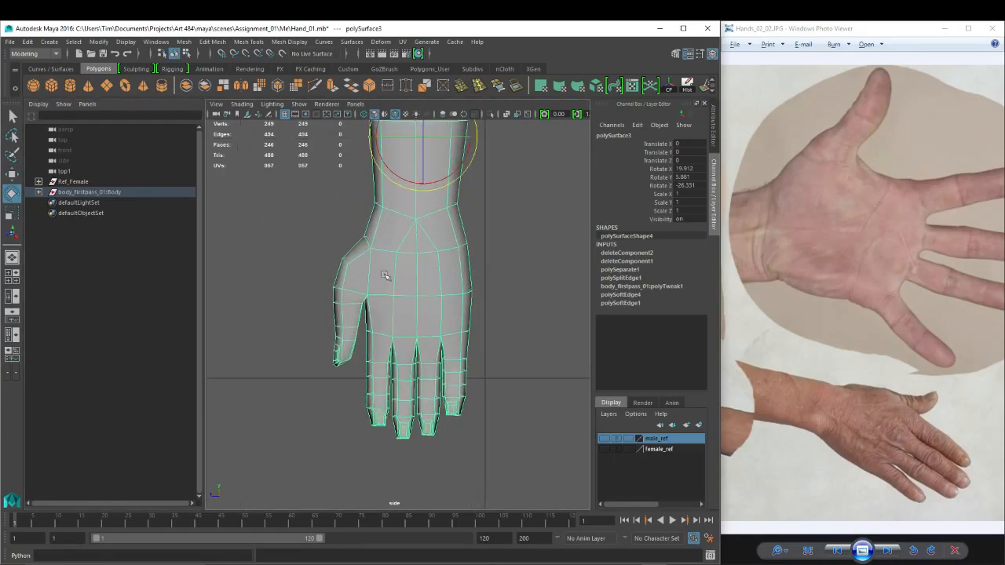
{"action": "middle_click_drag", "start_coordinate": [436, 366], "coordinate": [434, 353], "text": "alt"}
{"action": "right_click_drag", "start_coordinate": [411, 359], "coordinate": [497, 363], "text": "alt"}
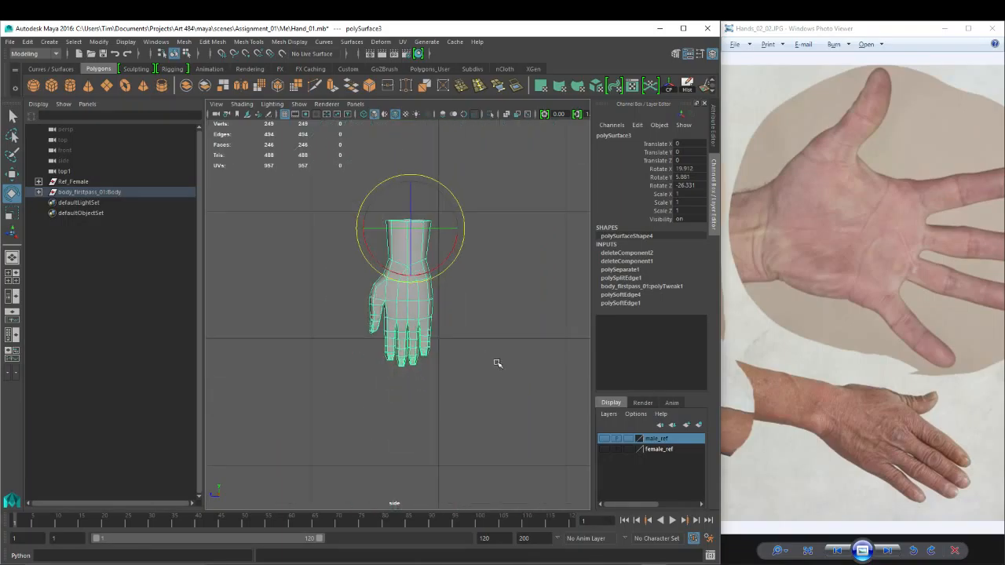
{"action": "right_click_drag", "start_coordinate": [392, 307], "coordinate": [501, 325], "text": "alt"}
{"action": "middle_click_drag", "start_coordinate": [444, 325], "coordinate": [440, 303], "text": "alt"}
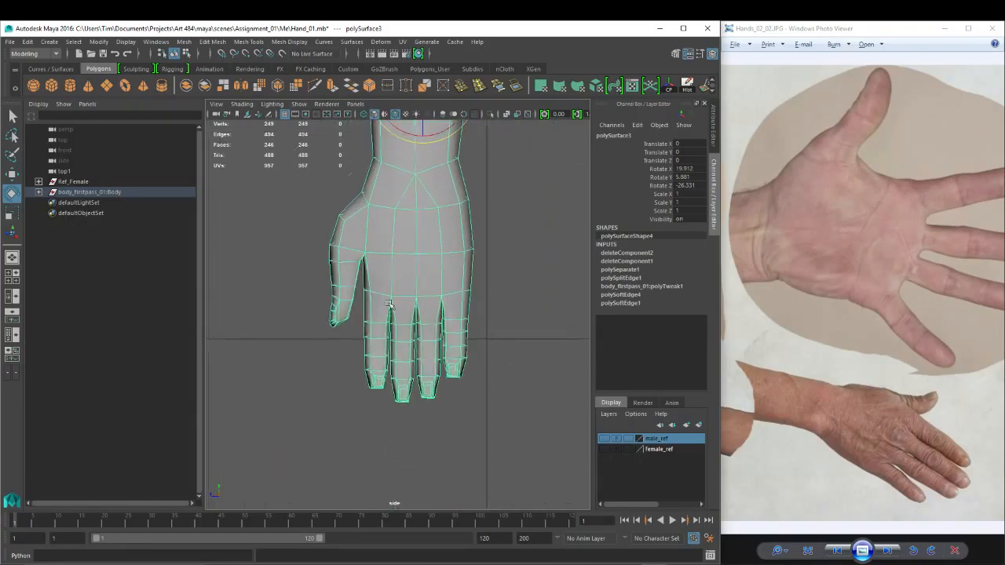
{"action": "right_click_drag", "start_coordinate": [386, 304], "coordinate": [431, 305], "text": "alt"}
Show the back of the spread hand in the Hands_02_02.JPG reference photo.
{"action": "left_click", "coordinate": [853, 316]}
{"action": "scroll", "coordinate": [856, 329], "scroll_direction": "up", "scroll_amount": 4}
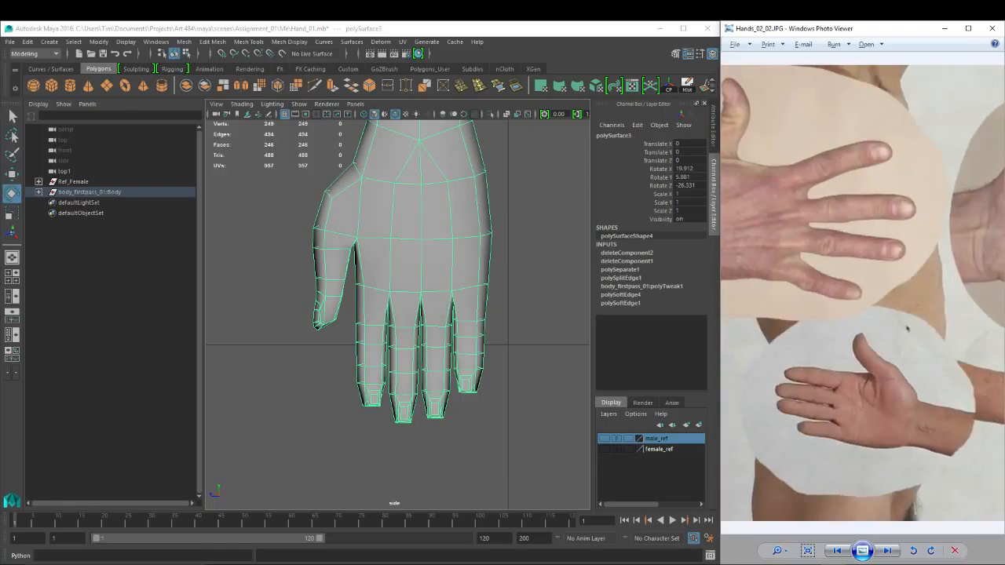
{"action": "left_click_drag", "start_coordinate": [939, 253], "coordinate": [963, 287]}
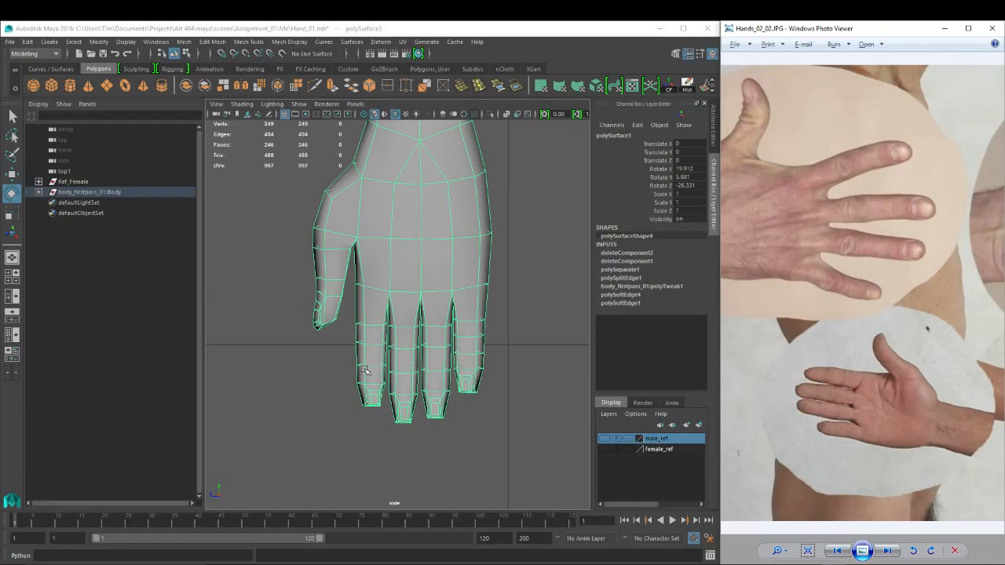
Examine the hand's vertices around the knuckles and fingers in wireframe side view and in shaded perspective.
{"action": "right_click_drag", "start_coordinate": [479, 361], "coordinate": [428, 288]}
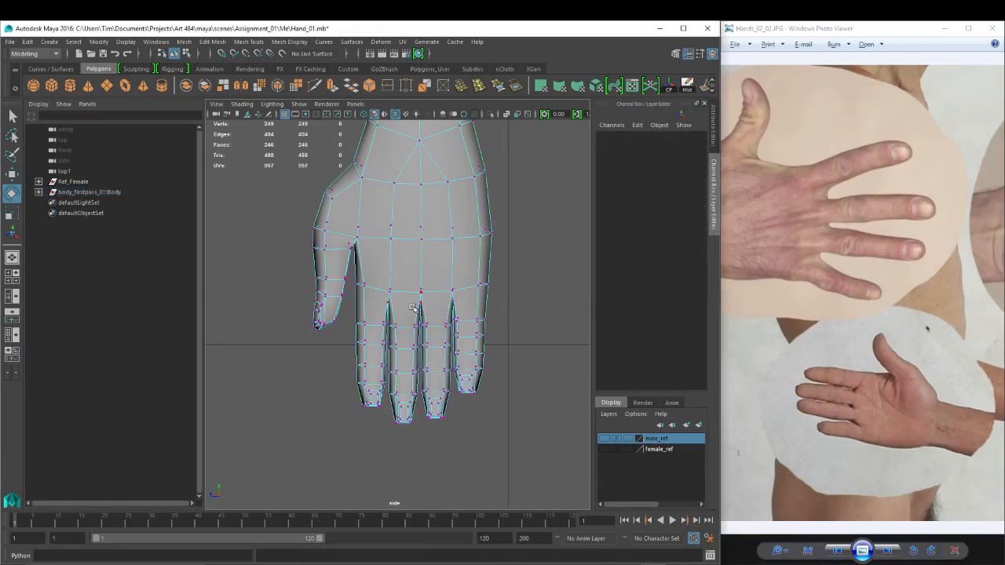
{"action": "key", "text": "4"}
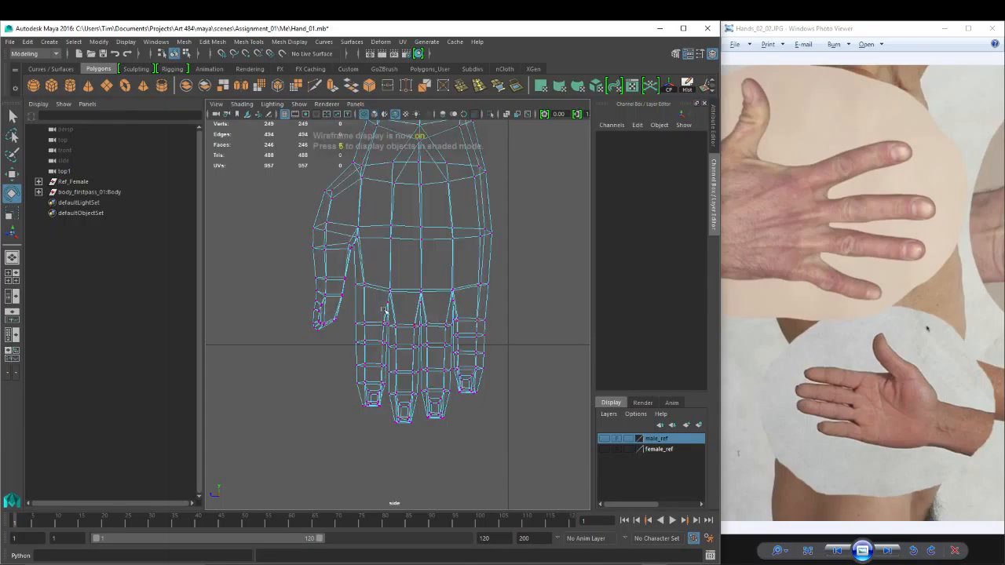
{"action": "right_click_drag", "start_coordinate": [462, 311], "coordinate": [531, 327], "text": "alt"}
{"action": "middle_click_drag", "start_coordinate": [531, 327], "coordinate": [488, 312], "text": "alt"}
{"action": "key", "text": "space"}
{"action": "mouse_move", "coordinate": [477, 300]}
{"action": "left_mouse_down"}
{"action": "mouse_move", "coordinate": [471, 268]}
{"action": "mouse_move", "coordinate": [404, 359]}
{"action": "mouse_move", "coordinate": [332, 337]}
{"action": "mouse_move", "coordinate": [377, 303]}
{"action": "mouse_move", "coordinate": [427, 366]}
{"action": "mouse_move", "coordinate": [355, 208]}
{"action": "left_mouse_up"}
{"action": "key", "text": "5"}
{"action": "left_click_drag", "start_coordinate": [387, 430], "coordinate": [479, 385], "text": "alt"}
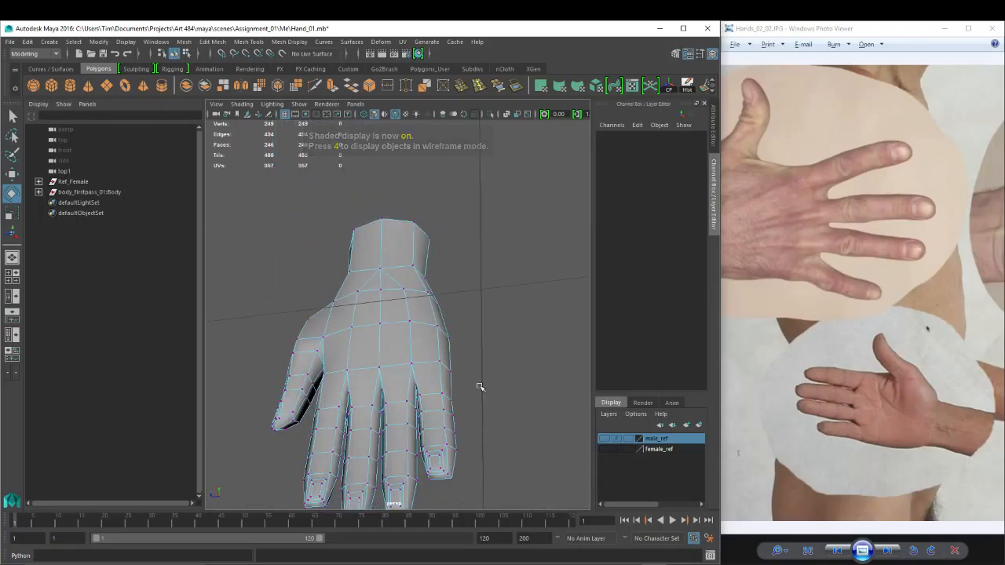
Select the edge loops running lengthwise along the sides of the fingers and hand, widen the Maya window and delete the edges.
{"action": "right_click_drag", "start_coordinate": [411, 264], "coordinate": [409, 233]}
{"action": "left_click_drag", "start_coordinate": [465, 295], "coordinate": [450, 141], "text": "alt"}
{"action": "left_click", "coordinate": [408, 246]}
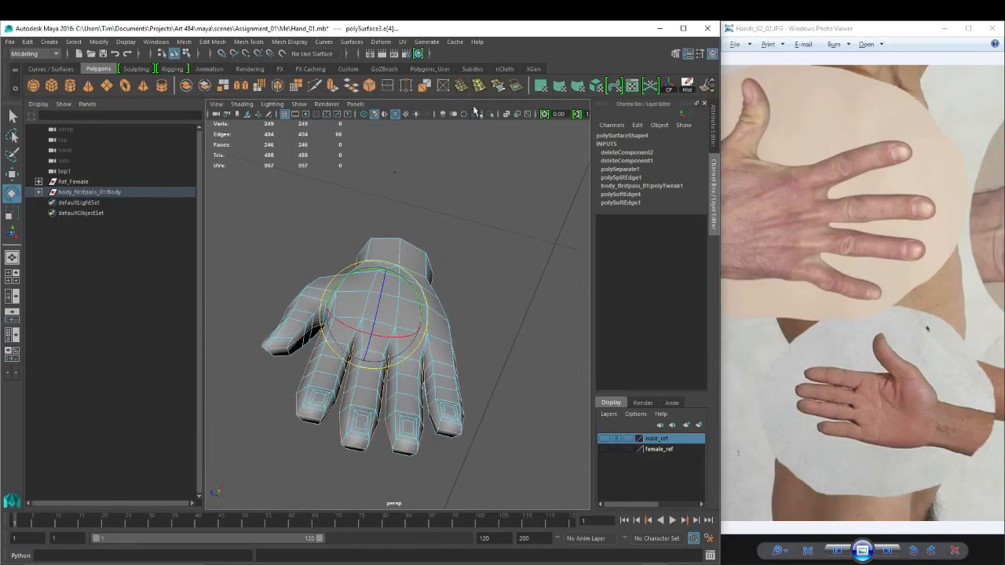
{"action": "left_click_drag", "start_coordinate": [720, 93], "coordinate": [791, 91]}
{"action": "left_click", "coordinate": [725, 87]}
Return the hand to object mode and select it with the Move tool.
{"action": "left_click_drag", "start_coordinate": [416, 165], "coordinate": [353, 244], "text": "alt"}
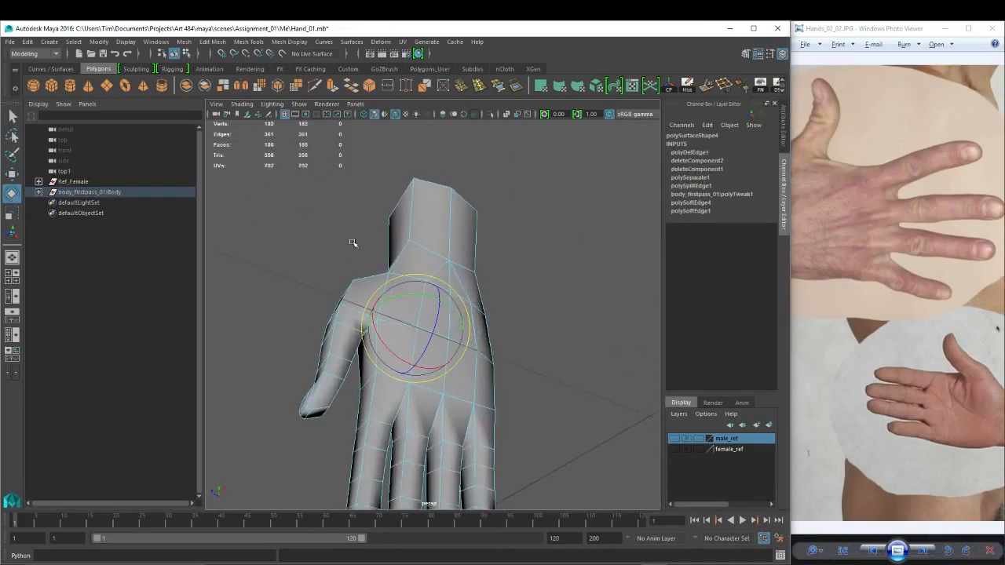
{"action": "left_click_drag", "start_coordinate": [460, 298], "coordinate": [458, 271], "text": "alt"}
{"action": "right_click_drag", "start_coordinate": [420, 180], "coordinate": [467, 164]}
{"action": "left_click", "coordinate": [400, 277]}
{"action": "key", "text": "w"}
{"action": "left_click_drag", "start_coordinate": [397, 278], "coordinate": [370, 246], "text": "alt"}
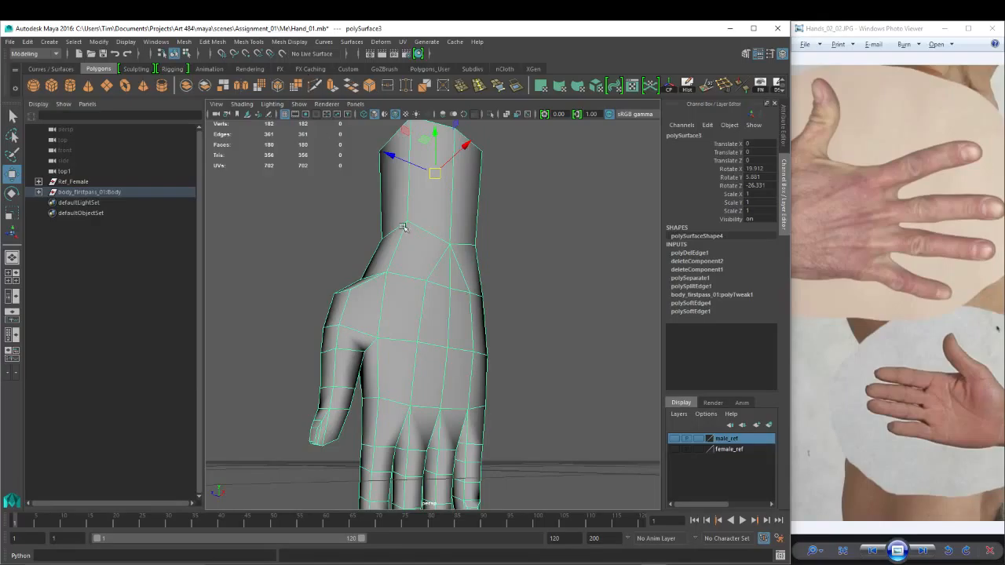
Insert a Multi-Cut edge loop with Edge Flow enabled along the sides of the hand and fingers, and close the tool settings.
{"action": "key", "text": "ctrl+shift+x"}
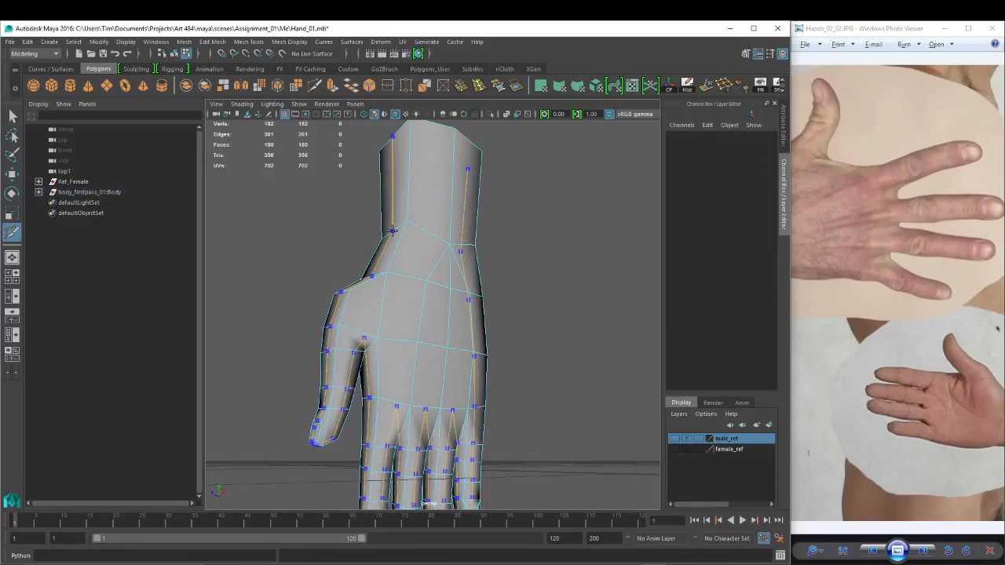
{"action": "double_click", "coordinate": [12, 233]}
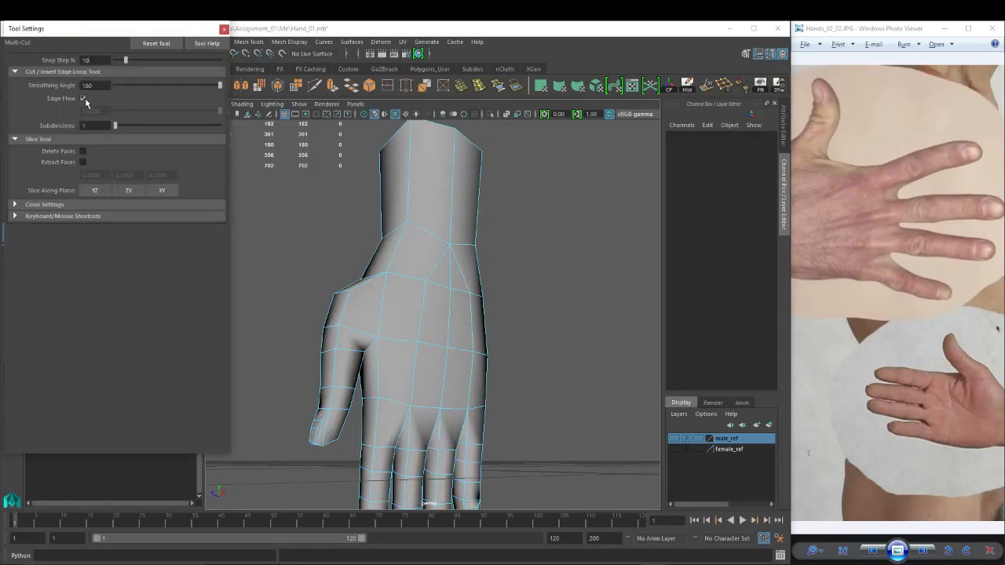
{"action": "left_click", "coordinate": [82, 98]}
{"action": "left_click_drag", "start_coordinate": [426, 243], "coordinate": [381, 280], "text": "alt"}
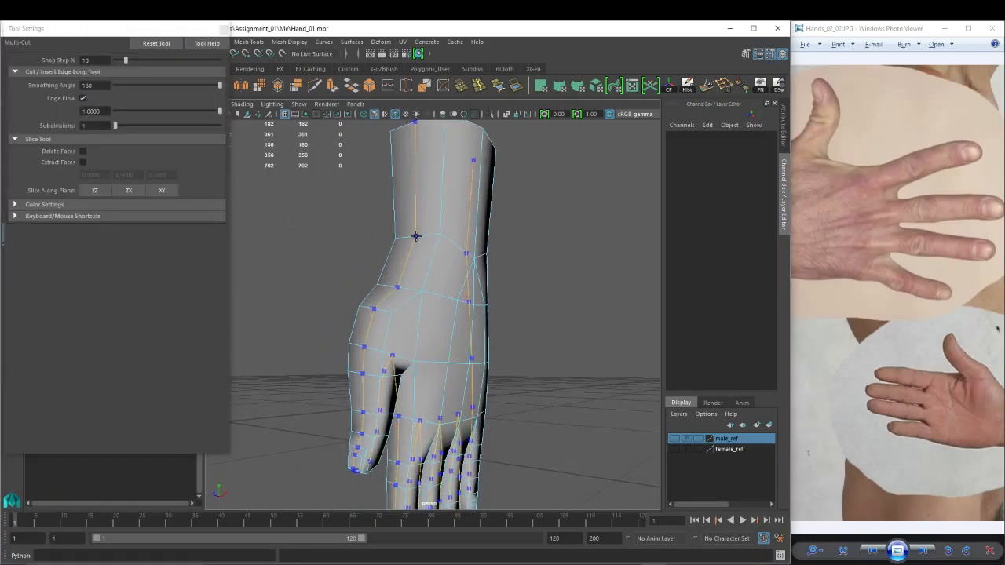
{"action": "left_click_drag", "start_coordinate": [452, 267], "coordinate": [475, 284], "text": "alt"}
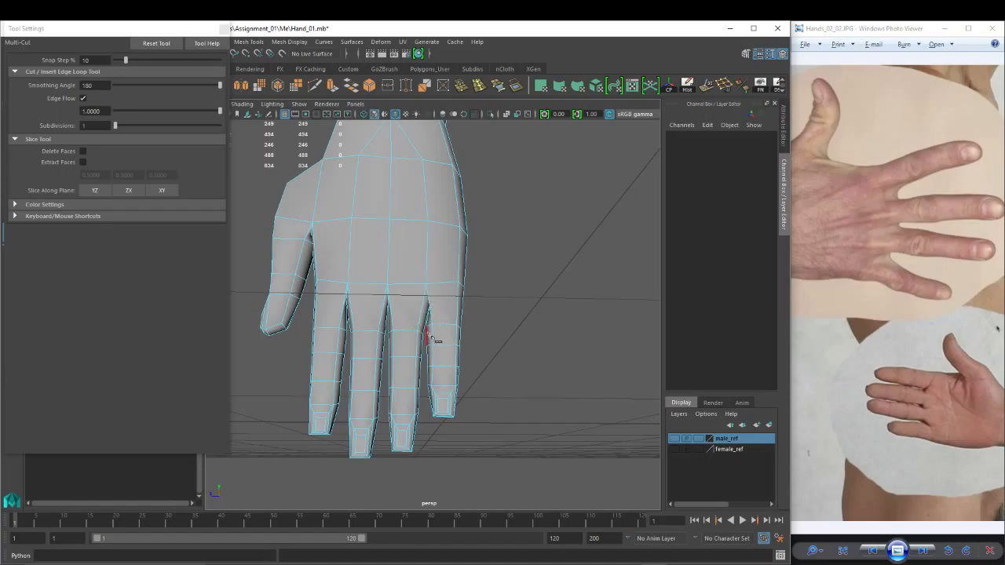
{"action": "left_click_drag", "start_coordinate": [490, 385], "coordinate": [511, 354], "text": "alt"}
{"action": "key", "text": "w"}
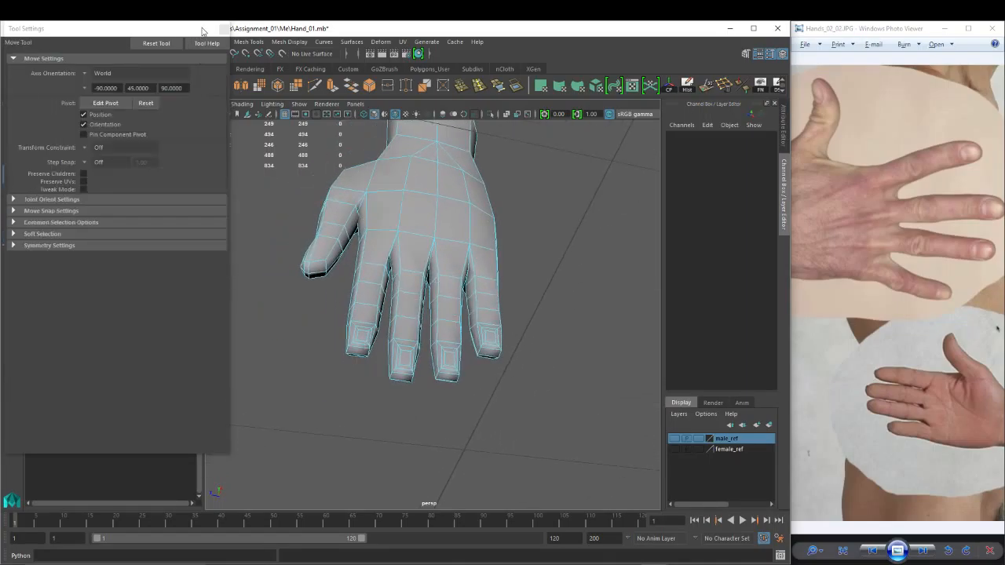
{"action": "left_click_drag", "start_coordinate": [202, 37], "coordinate": [228, 114]}
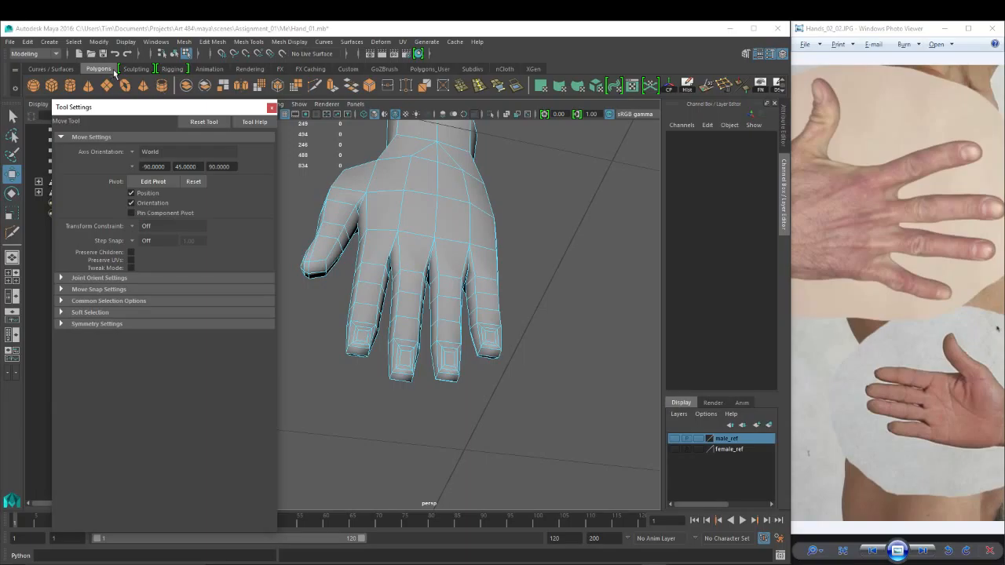
{"action": "left_click", "coordinate": [272, 107]}
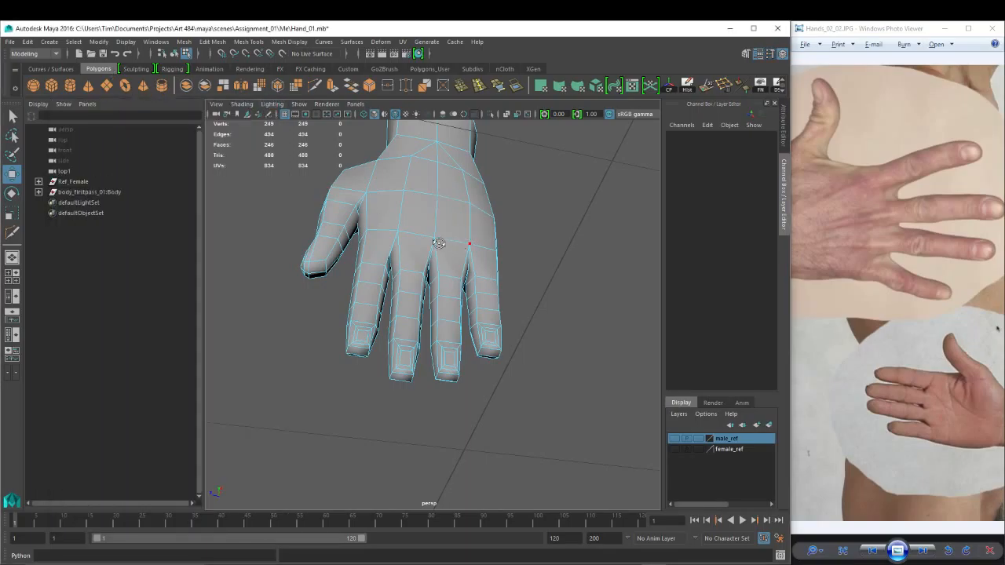
Shift the back-of-hand reference photo to show more of the wrist and compare it with the mesh's knuckles and fingers.
{"action": "left_click_drag", "start_coordinate": [439, 244], "coordinate": [439, 264], "text": "alt"}
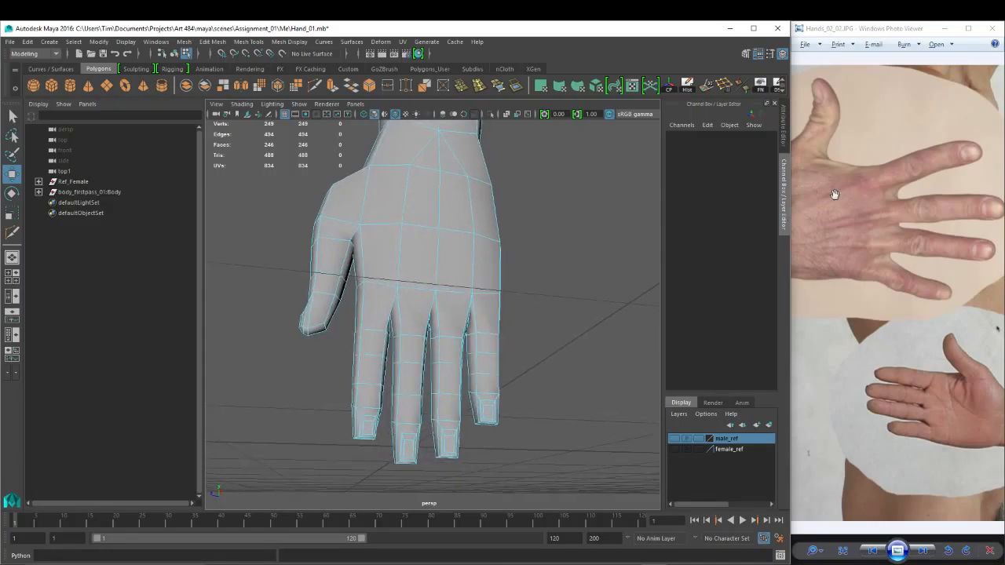
{"action": "left_click_drag", "start_coordinate": [835, 194], "coordinate": [895, 225]}
{"action": "scroll", "coordinate": [896, 225], "scroll_direction": "down", "scroll_amount": 1}
{"action": "left_click_drag", "start_coordinate": [420, 232], "coordinate": [400, 211], "text": "alt"}
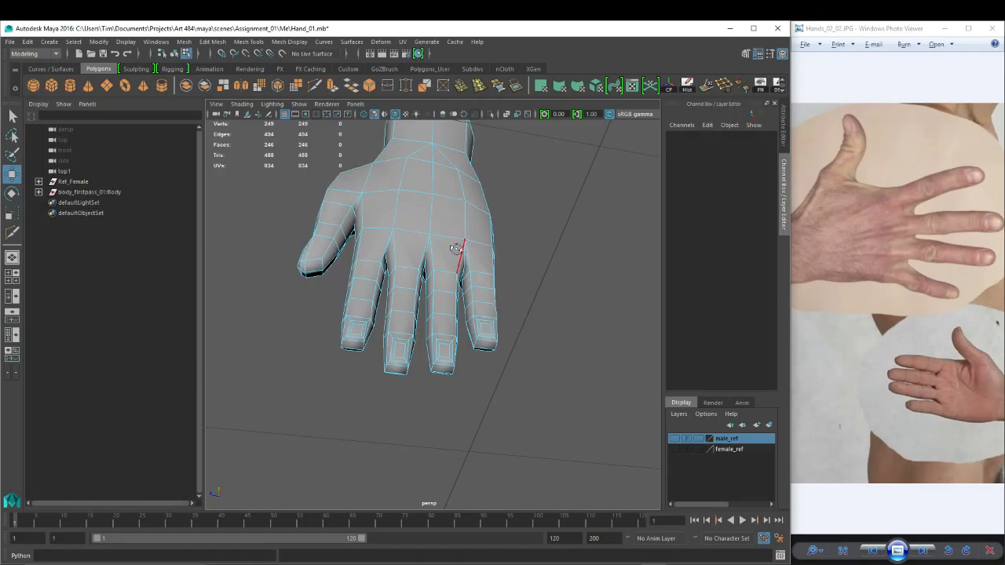
{"action": "left_click_drag", "start_coordinate": [458, 245], "coordinate": [440, 208], "text": "alt"}
{"action": "scroll", "coordinate": [440, 208], "scroll_direction": "up", "scroll_amount": 3}
Scale the lengthwise edge loop around the middle finger across the finger's width and preview the hand in smooth display.
{"action": "right_click", "coordinate": [417, 212]}
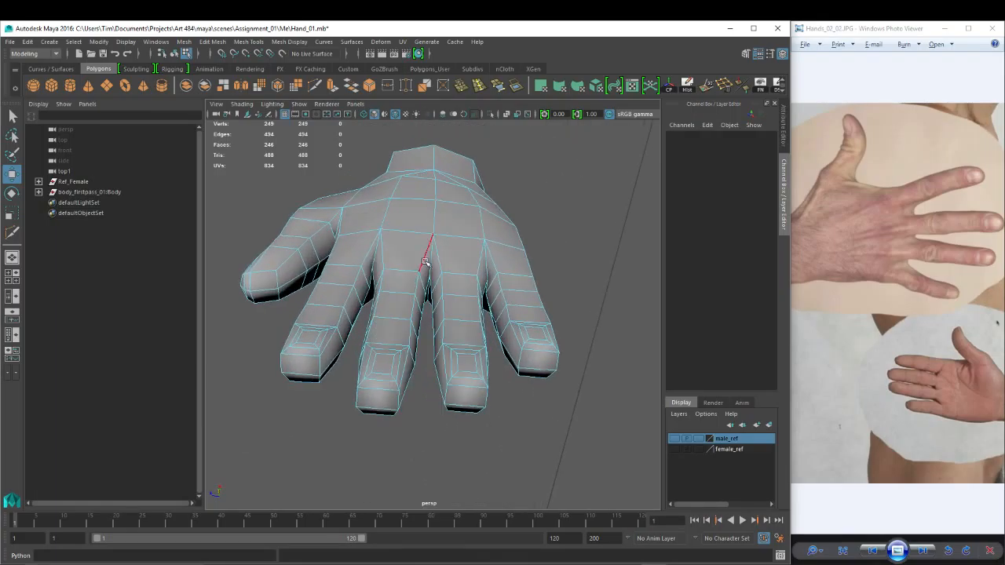
{"action": "right_click", "coordinate": [412, 234]}
{"action": "right_click_drag", "start_coordinate": [413, 234], "coordinate": [412, 205]}
{"action": "double_click", "coordinate": [427, 263], "text": "shift"}
{"action": "key", "text": "r"}
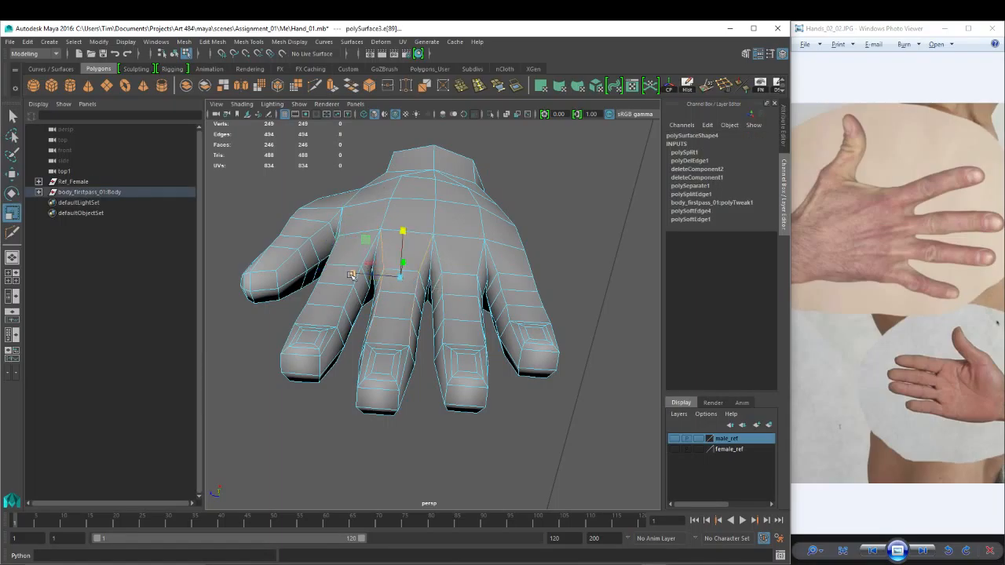
{"action": "left_click_drag", "start_coordinate": [353, 272], "coordinate": [400, 283]}
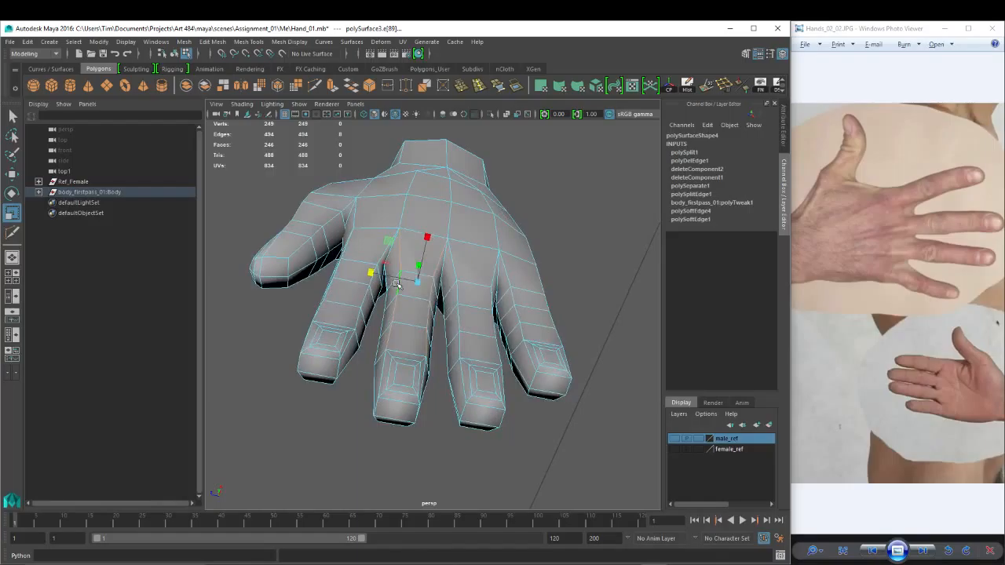
{"action": "key", "text": "3"}
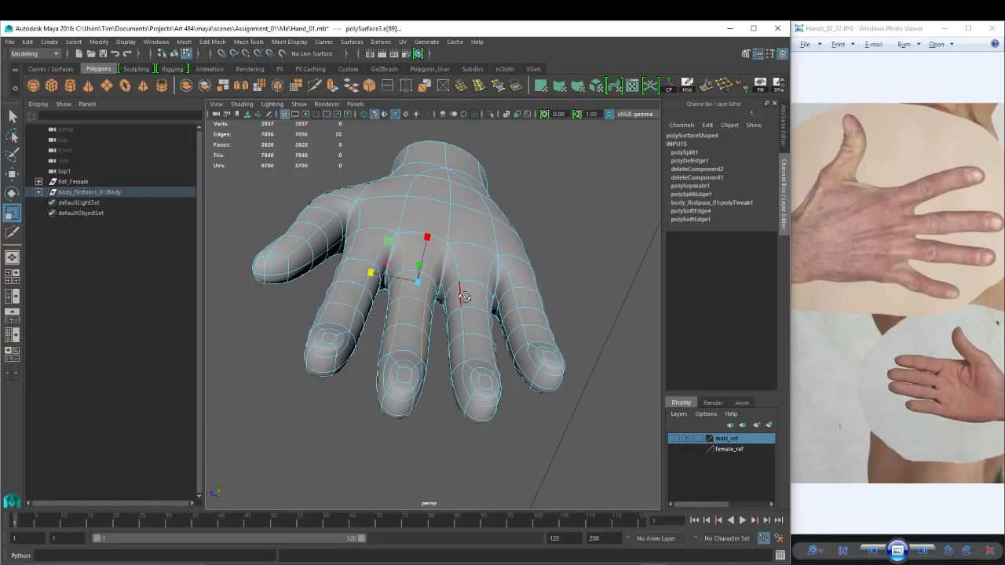
{"action": "mouse_move", "coordinate": [461, 293]}
{"action": "left_mouse_down", "text": "alt"}
{"action": "mouse_move", "coordinate": [463, 280]}
{"action": "mouse_move", "coordinate": [461, 290]}
{"action": "left_mouse_up", "text": "alt"}
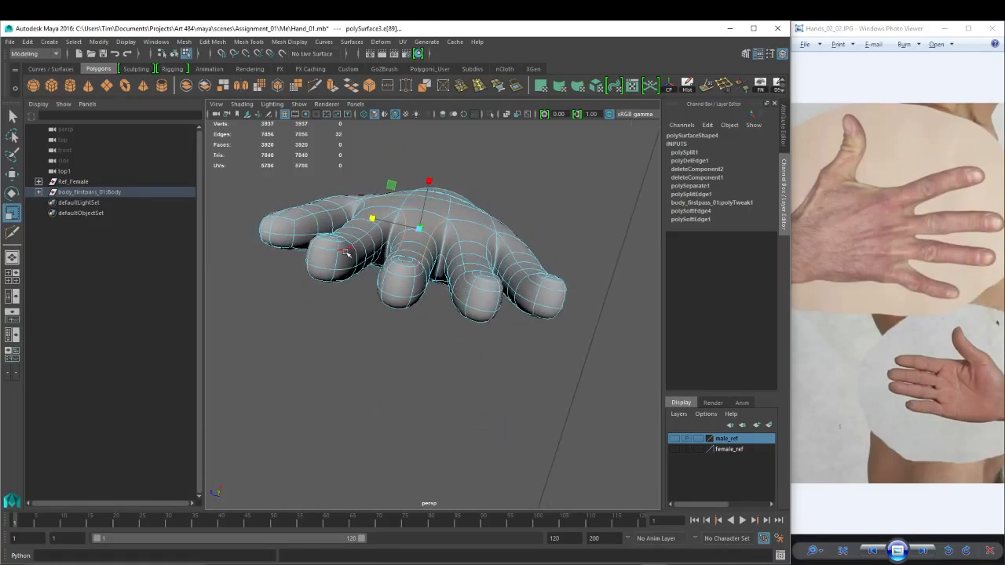
{"action": "right_click_drag", "start_coordinate": [346, 252], "coordinate": [351, 267], "text": "alt"}
{"action": "left_click_drag", "start_coordinate": [438, 265], "coordinate": [429, 288], "text": "alt"}
{"action": "key", "text": "1"}
Move a single vertex at the thumb's end joint slightly up toward the wrist.
{"action": "middle_click_drag", "start_coordinate": [345, 256], "coordinate": [399, 281], "text": "alt"}
{"action": "right_click_drag", "start_coordinate": [399, 280], "coordinate": [388, 260], "text": "alt"}
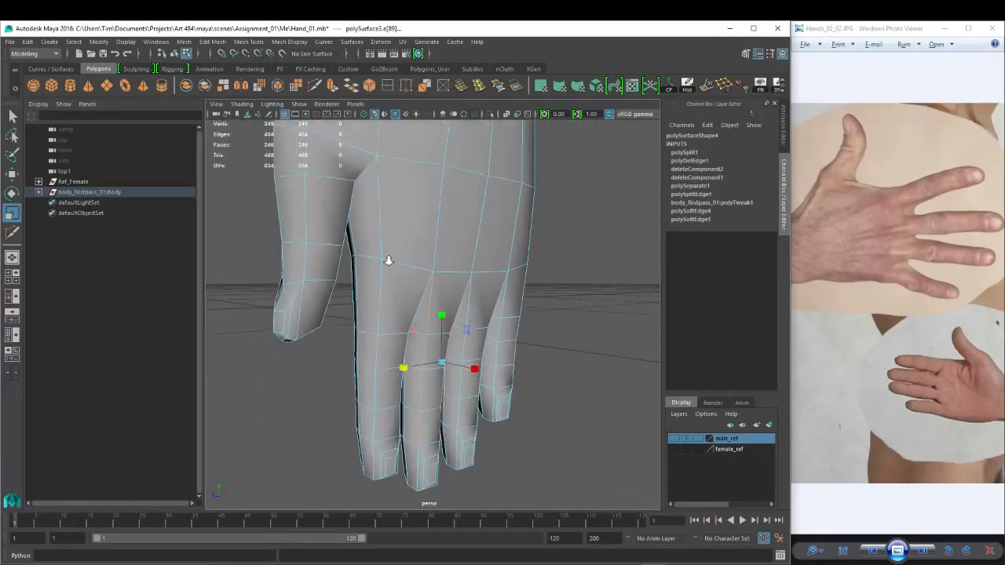
{"action": "left_click_drag", "start_coordinate": [404, 275], "coordinate": [475, 302], "text": "alt"}
{"action": "right_click_drag", "start_coordinate": [364, 280], "coordinate": [390, 244], "text": "alt"}
{"action": "key", "text": "w"}
{"action": "left_click", "coordinate": [404, 277]}
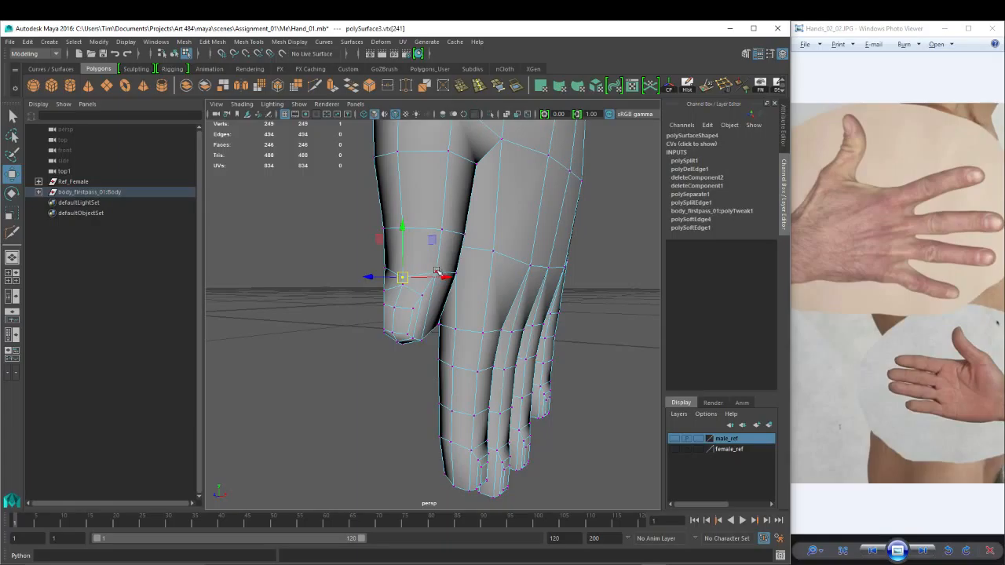
{"action": "left_click_drag", "start_coordinate": [403, 232], "coordinate": [404, 218]}
Return the hand to object mode and select the whole mesh.
{"action": "left_click_drag", "start_coordinate": [511, 305], "coordinate": [431, 303], "text": "alt"}
{"action": "mouse_move", "coordinate": [426, 220]}
{"action": "right_mouse_down"}
{"action": "mouse_move", "coordinate": [477, 205]}
{"action": "mouse_move", "coordinate": [432, 211]}
{"action": "right_mouse_up"}
{"action": "left_click", "coordinate": [530, 209]}
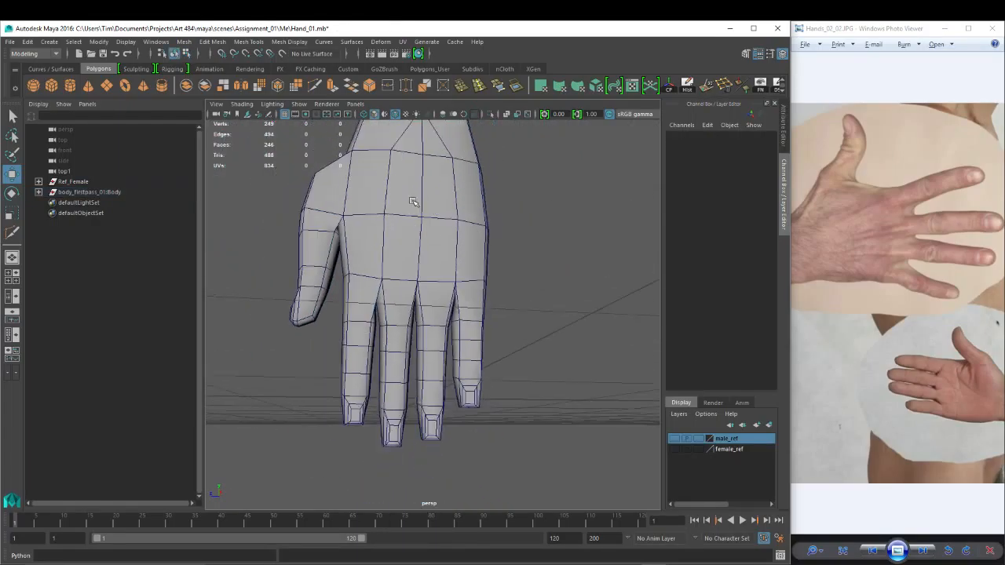
{"action": "left_click", "coordinate": [413, 202]}
{"action": "left_click_drag", "start_coordinate": [413, 202], "coordinate": [305, 169], "text": "alt"}
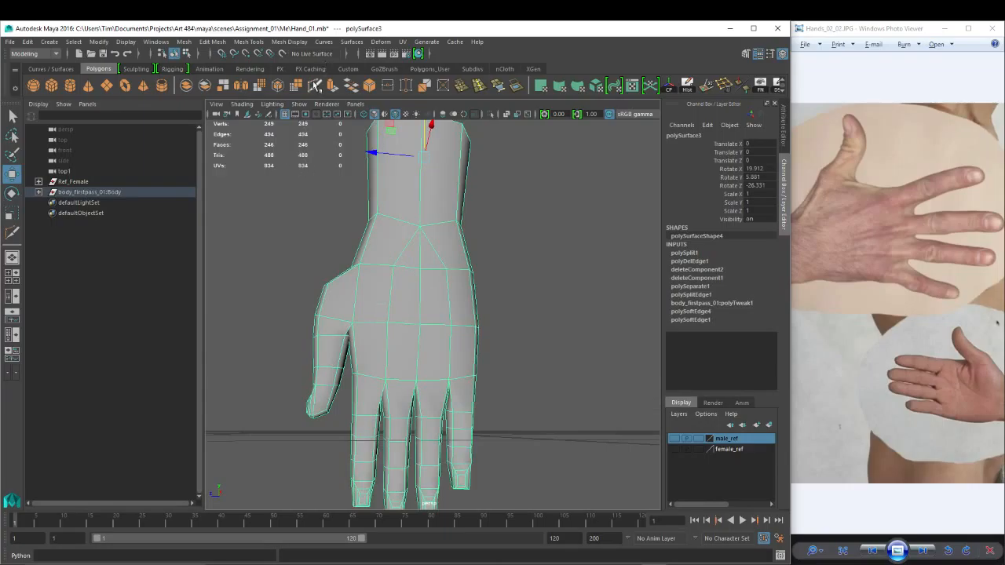
Activate Multi-Cut, dock its settings beside the viewport and set the Snap Step to 25%.
{"action": "left_click", "coordinate": [314, 84]}
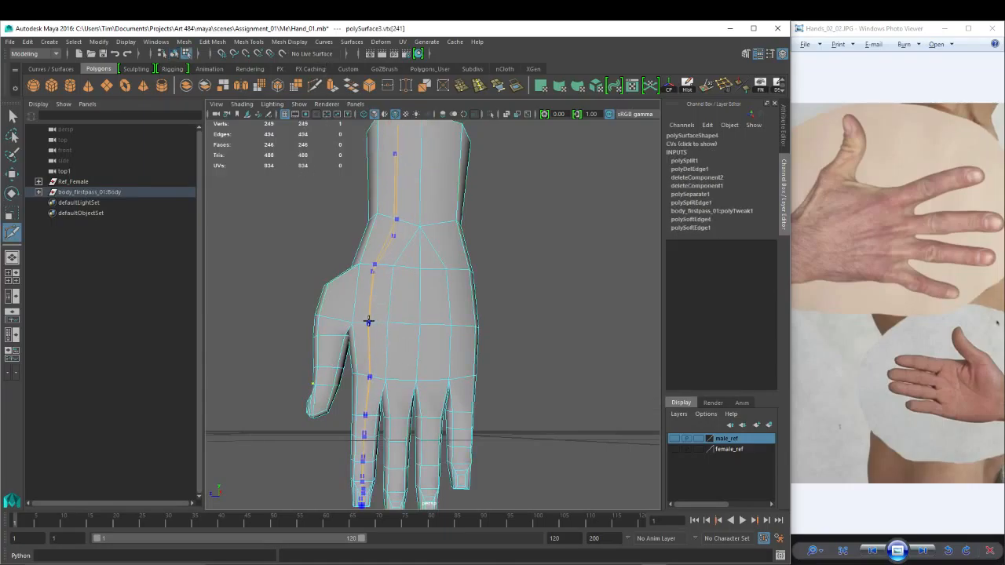
{"action": "double_click", "coordinate": [13, 235]}
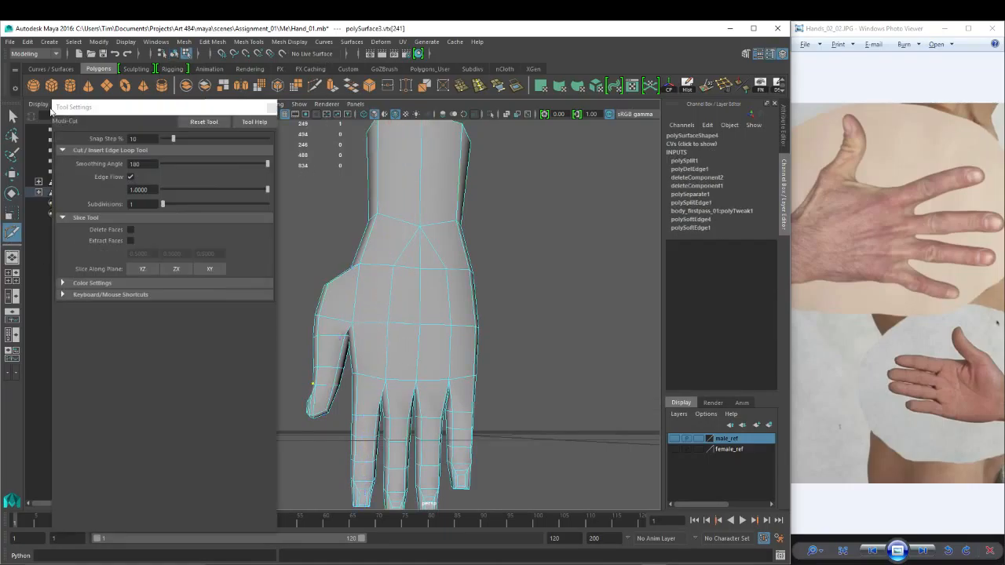
{"action": "left_click_drag", "start_coordinate": [143, 114], "coordinate": [661, 144]}
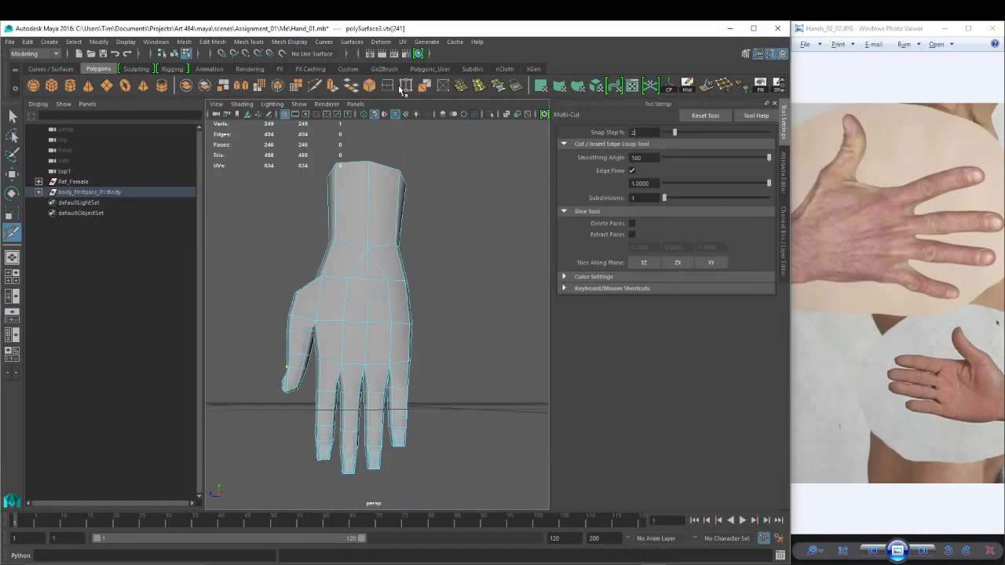
{"action": "scroll", "coordinate": [419, 325], "scroll_direction": "up", "scroll_amount": 5}
{"action": "scroll", "coordinate": [440, 307], "scroll_direction": "down", "scroll_amount": 3}
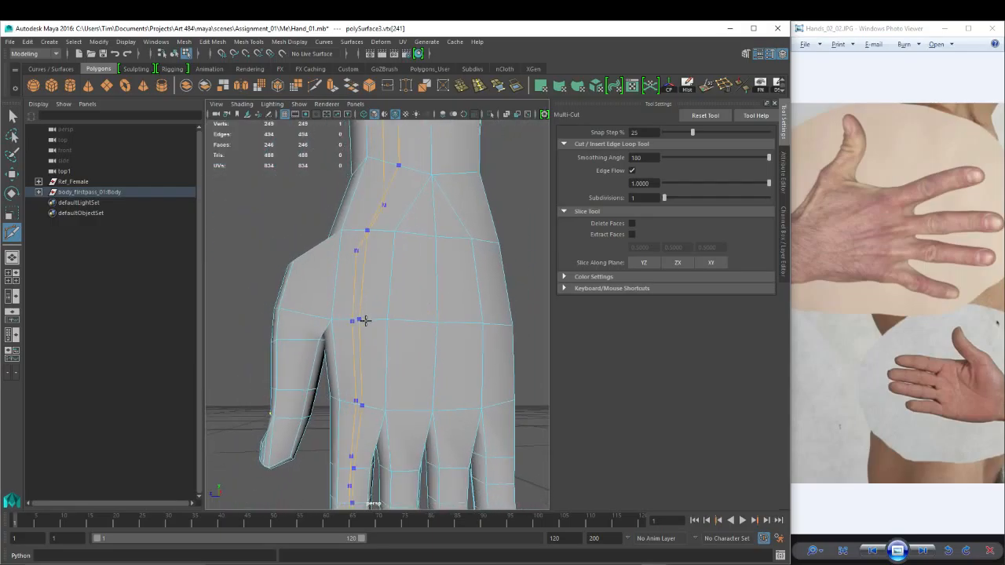
Insert four lengthwise edge loops, one down the centre of each finger and over the back of the hand.
{"action": "left_click", "coordinate": [367, 321], "text": "ctrl"}
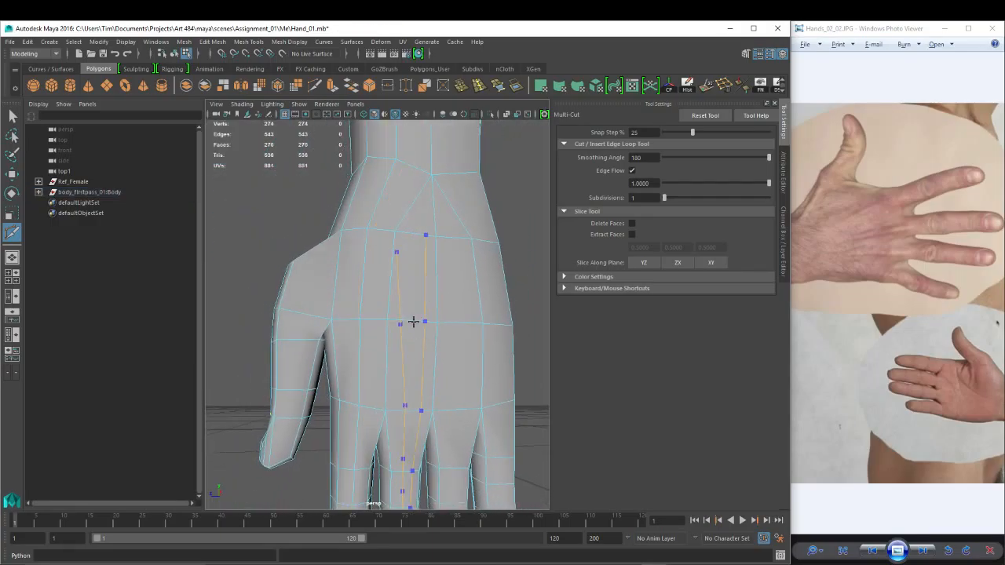
{"action": "left_click", "coordinate": [413, 322], "text": "ctrl"}
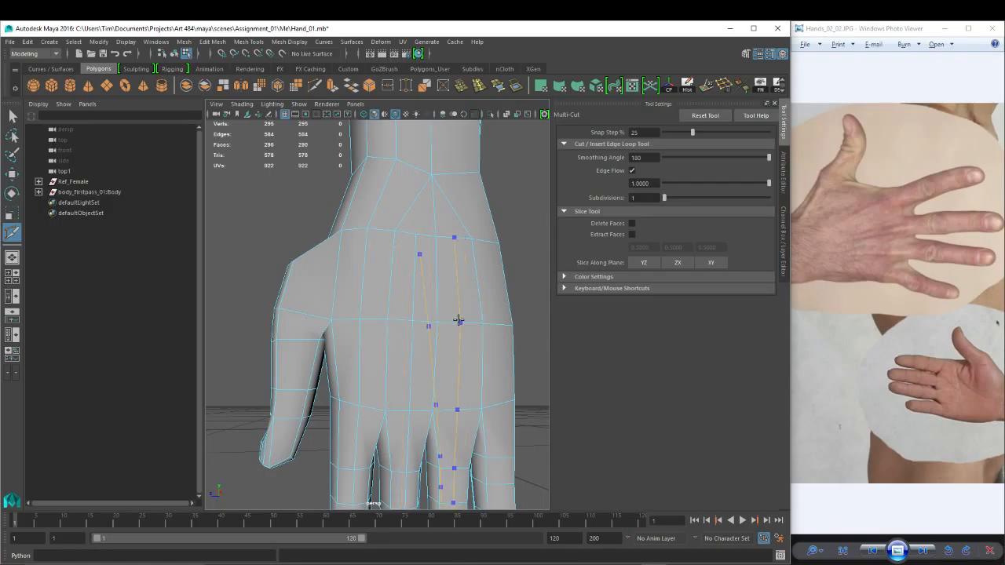
{"action": "left_click", "coordinate": [461, 321], "text": "ctrl"}
{"action": "left_click", "coordinate": [498, 324], "text": "ctrl"}
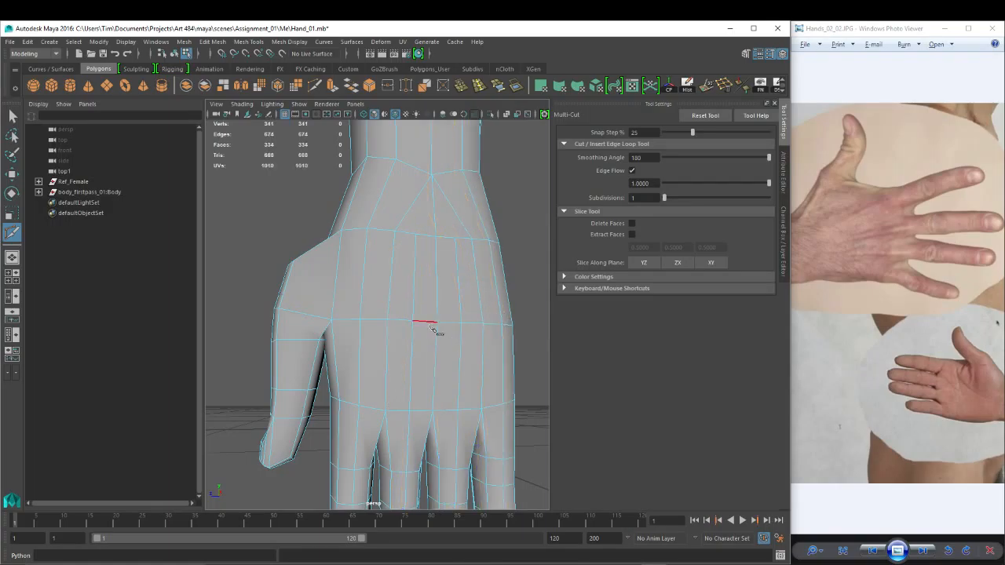
Select the two vertices beside the centre line below the wrist on the back of the hand and move them toward the fingers.
{"action": "scroll", "coordinate": [438, 326], "scroll_direction": "down", "scroll_amount": 5}
{"action": "left_click_drag", "start_coordinate": [435, 307], "coordinate": [318, 280], "text": "alt"}
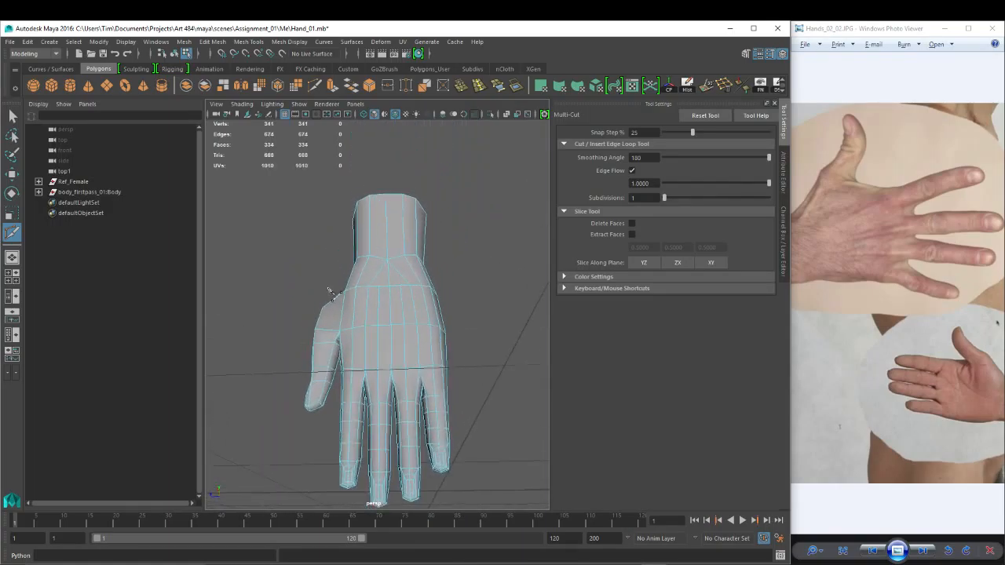
{"action": "scroll", "coordinate": [432, 267], "scroll_direction": "up", "scroll_amount": 4}
{"action": "key", "text": "w"}
{"action": "right_click_drag", "start_coordinate": [382, 252], "coordinate": [365, 257]}
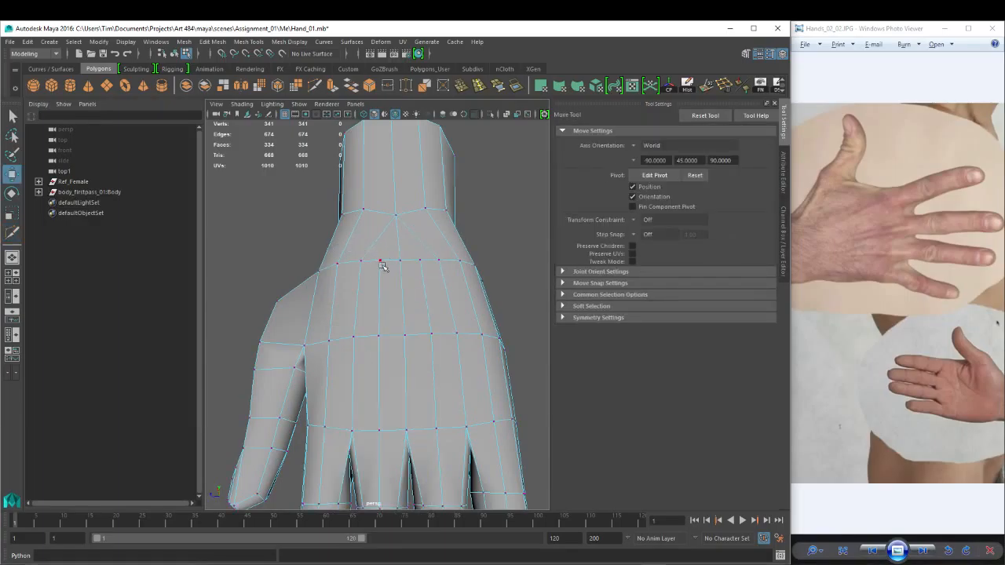
{"action": "left_click", "coordinate": [380, 261]}
{"action": "left_click", "coordinate": [421, 260], "text": "shift"}
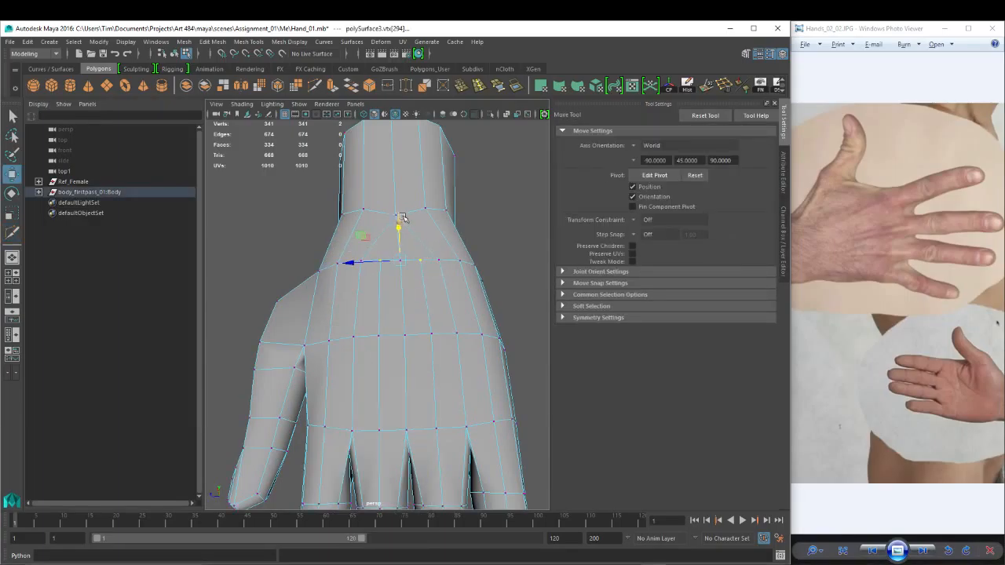
{"action": "key", "text": "f"}
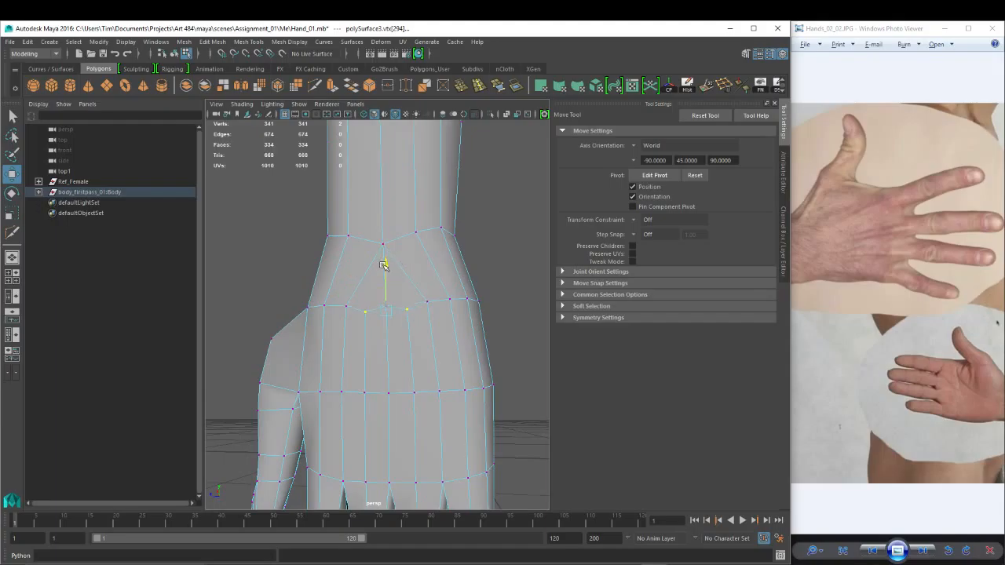
{"action": "left_click_drag", "start_coordinate": [430, 269], "coordinate": [417, 272], "text": "alt"}
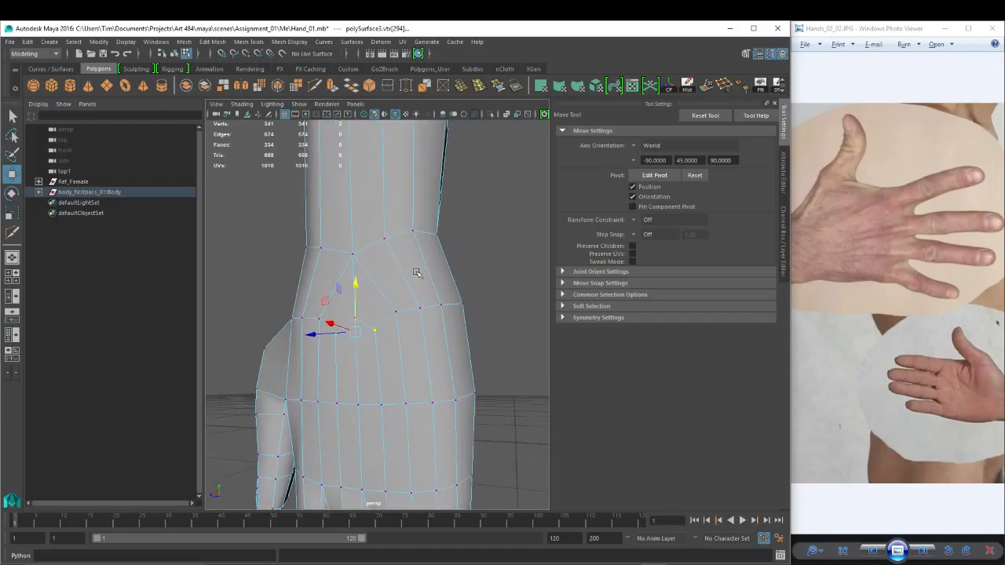
Insert a Multi-Cut edge loop around the forearm just above the wrist.
{"action": "left_click_drag", "start_coordinate": [348, 170], "coordinate": [324, 69], "text": "alt"}
{"action": "key", "text": "ctrl+shift+x"}
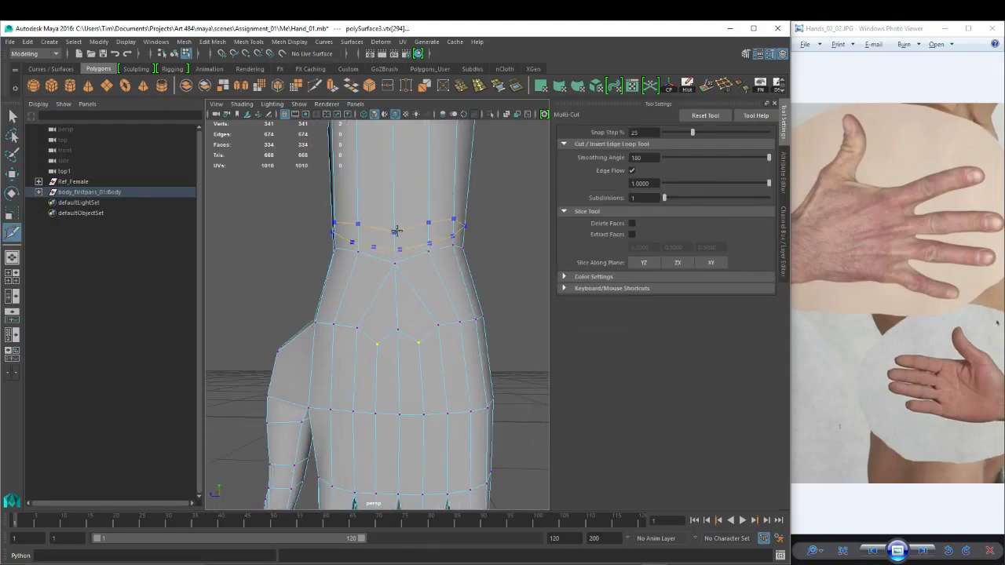
{"action": "left_click", "coordinate": [394, 212], "text": "ctrl"}
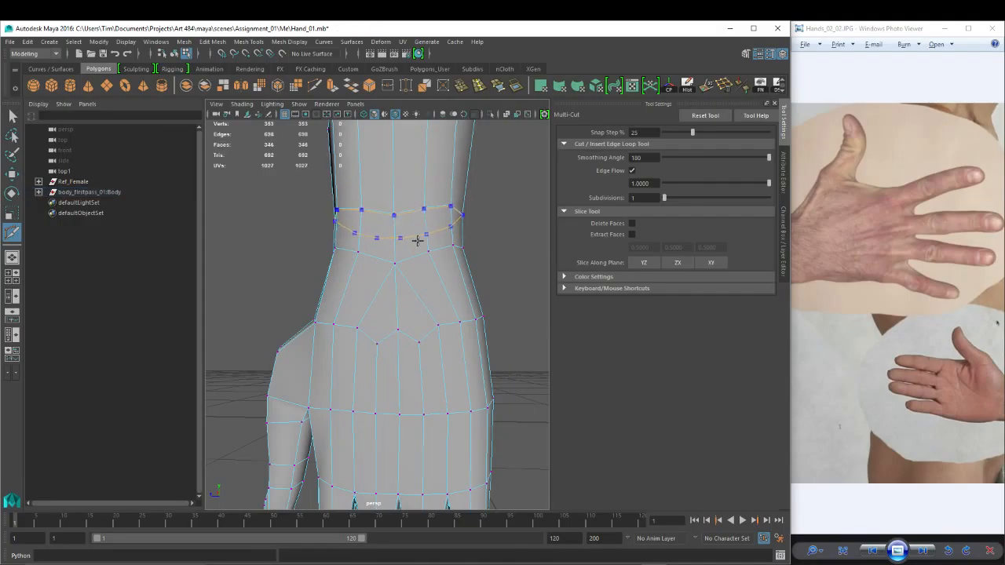
Select all vertices of the new edge loop above the wrist and flatten the loop vertically with Scale.
{"action": "key", "text": "r"}
{"action": "left_click_drag", "start_coordinate": [295, 181], "coordinate": [511, 240]}
{"action": "key", "text": "4"}
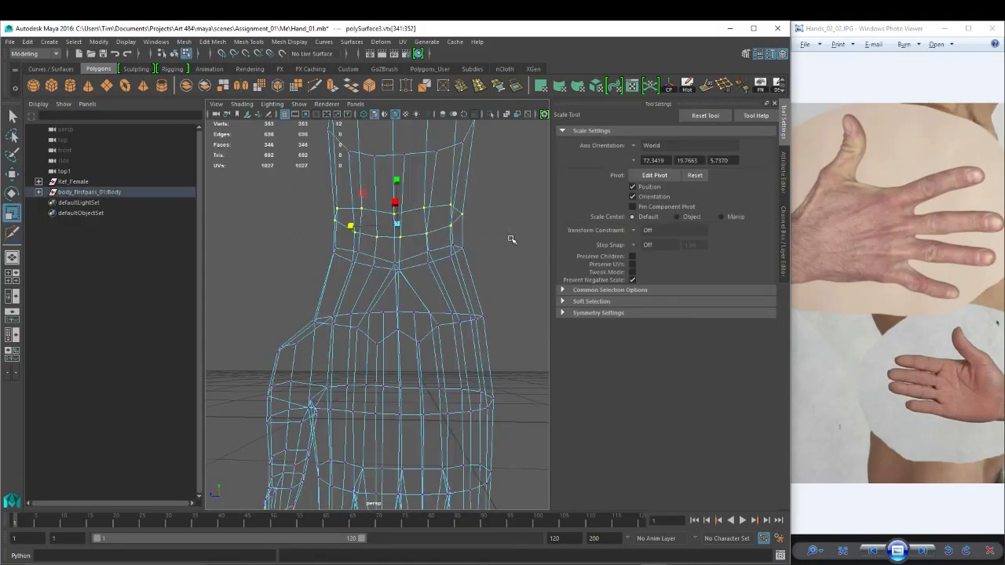
{"action": "left_click_drag", "start_coordinate": [402, 180], "coordinate": [404, 201]}
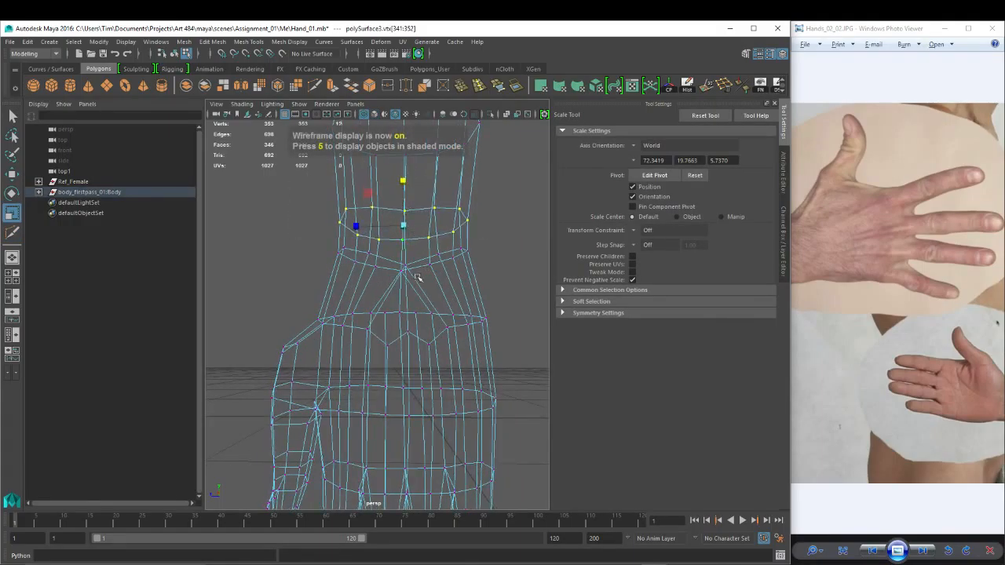
{"action": "left_click_drag", "start_coordinate": [419, 278], "coordinate": [509, 294], "text": "alt"}
{"action": "right_click_drag", "start_coordinate": [510, 294], "coordinate": [485, 270], "text": "alt"}
{"action": "key", "text": "5"}
{"action": "left_click_drag", "start_coordinate": [484, 269], "coordinate": [430, 225], "text": "alt"}
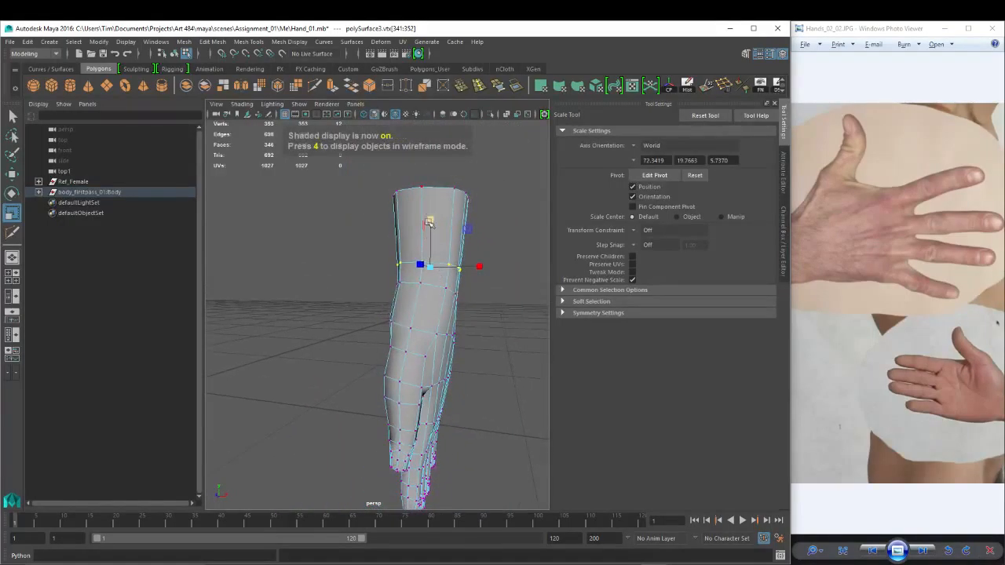
Try to rotate the faces from the wrist down to the fingertips about a pivot at the wrist.
{"action": "right_click_drag", "start_coordinate": [428, 223], "coordinate": [428, 252]}
{"action": "left_click_drag", "start_coordinate": [414, 391], "coordinate": [372, 385], "text": "alt"}
{"action": "right_click_drag", "start_coordinate": [372, 385], "coordinate": [369, 334], "text": "alt"}
{"action": "left_click_drag", "start_coordinate": [368, 334], "coordinate": [371, 337], "text": "alt"}
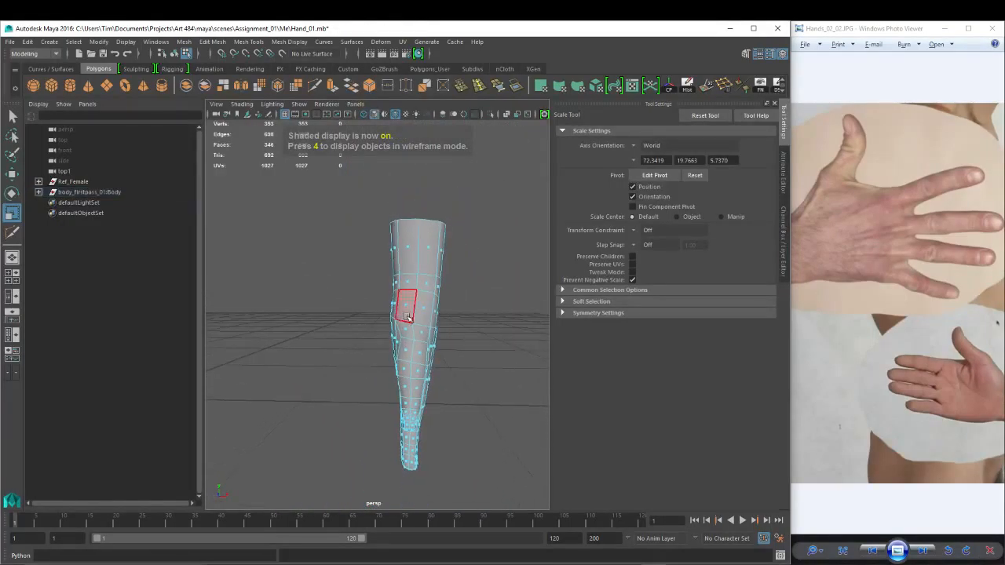
{"action": "left_click_drag", "start_coordinate": [347, 296], "coordinate": [494, 547]}
{"action": "key", "text": "e"}
{"action": "key", "text": "b"}
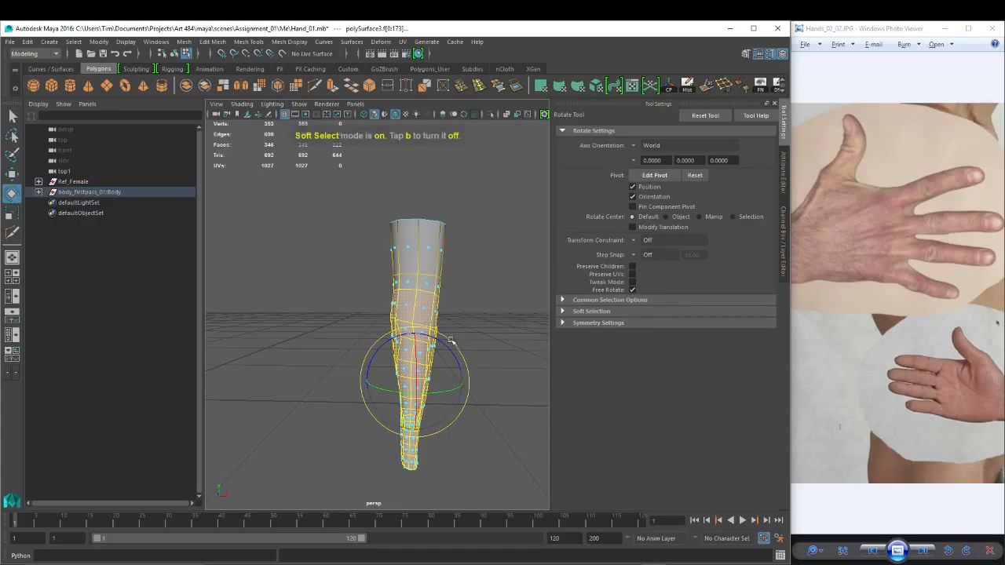
{"action": "left_click_drag", "start_coordinate": [456, 336], "coordinate": [449, 274]}
{"action": "key", "text": "ctrl+z"}
{"action": "key", "text": "d"}
{"action": "key", "text": "ctrl+z"}
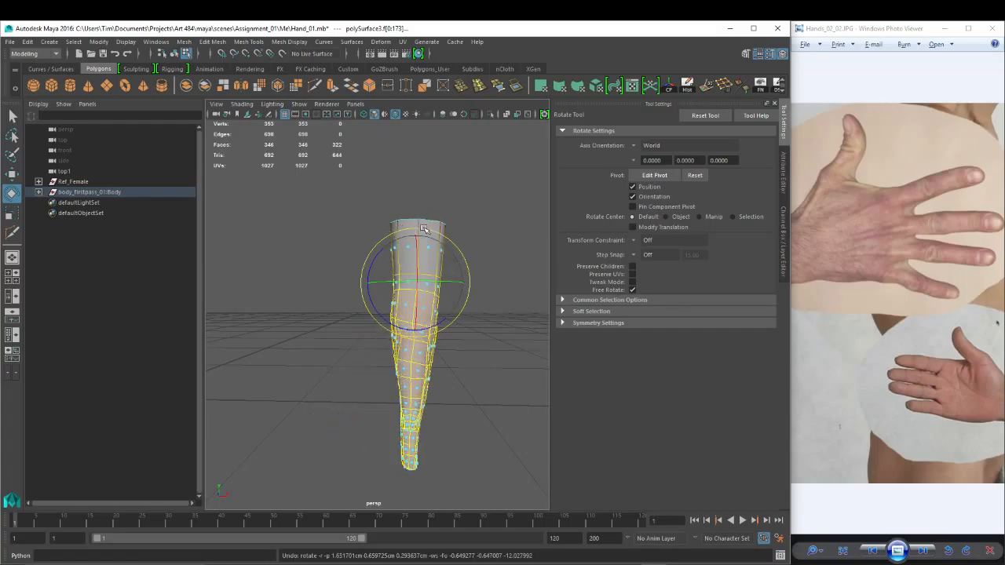
{"action": "key", "text": "ctrl+z"}
{"action": "key", "text": "ctrl+z"}
{"action": "key", "text": "ctrl+z"}
Insert a Multi-Cut edge loop around the upper forearm, between the wrist loops and the open end.
{"action": "key", "text": "y"}
{"action": "left_click", "coordinate": [419, 220]}
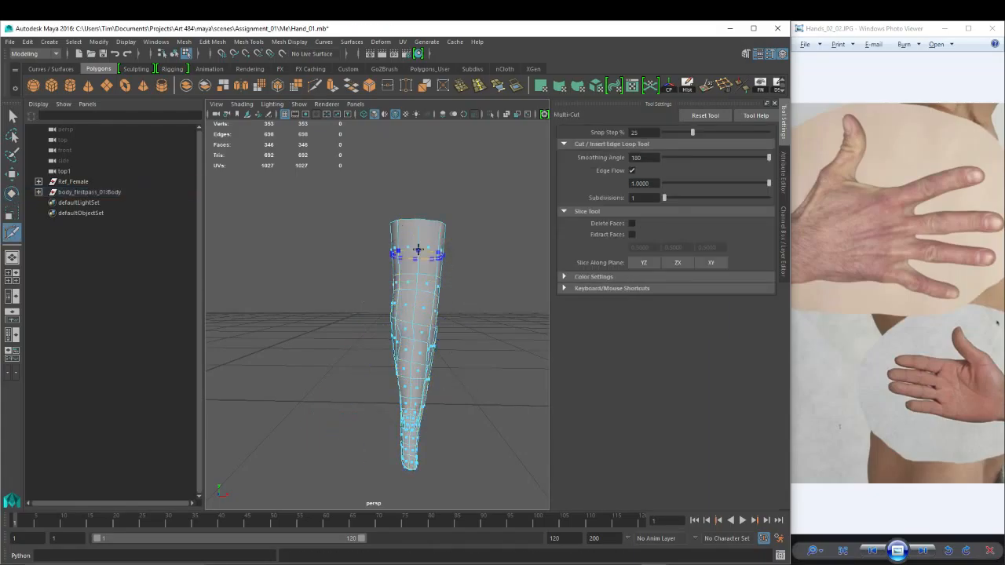
{"action": "left_click_drag", "start_coordinate": [487, 283], "coordinate": [361, 245], "text": "alt"}
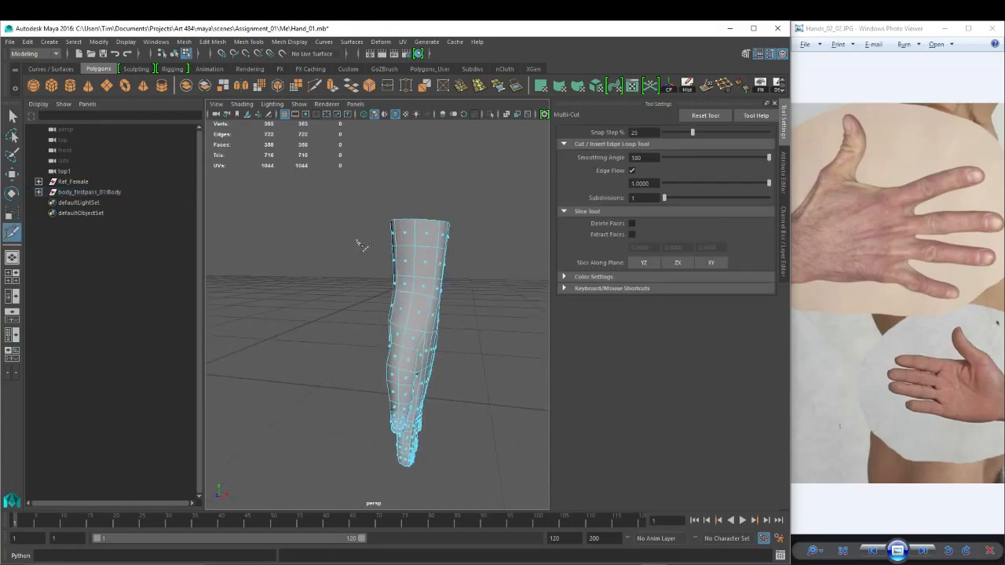
{"action": "left_click_drag", "start_coordinate": [490, 348], "coordinate": [385, 301], "text": "alt"}
Examine the forearm opening, the wrist and the back of the hand for the spacing and flow of the edges.
{"action": "key", "text": "w"}
{"action": "right_click_drag", "start_coordinate": [315, 324], "coordinate": [342, 340], "text": "alt"}
{"action": "mouse_move", "coordinate": [495, 321]}
{"action": "left_mouse_down", "text": "alt"}
{"action": "mouse_move", "coordinate": [272, 318]}
{"action": "mouse_move", "coordinate": [485, 332]}
{"action": "left_mouse_up", "text": "alt"}
{"action": "middle_click_drag", "start_coordinate": [437, 190], "coordinate": [444, 282], "text": "alt"}
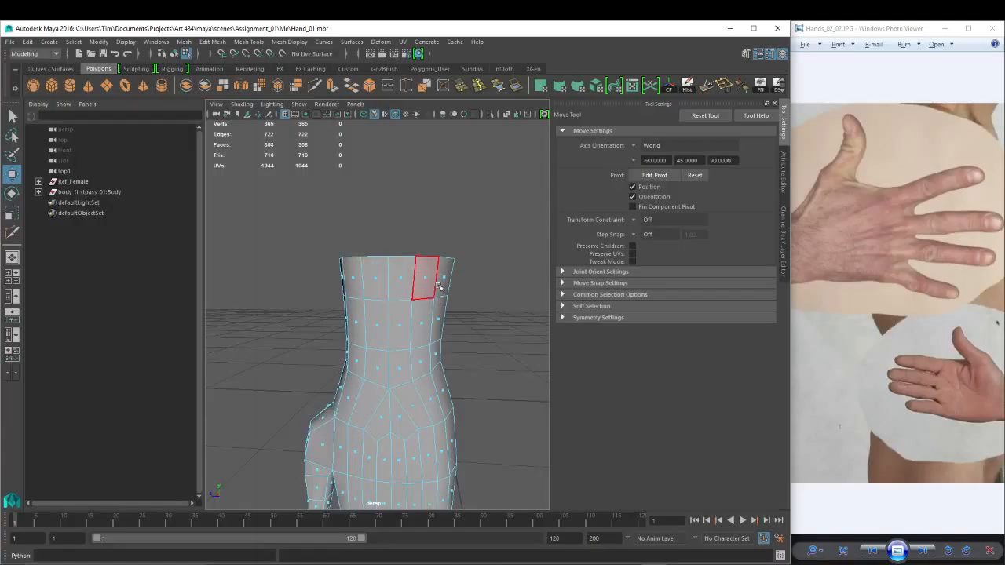
{"action": "left_click_drag", "start_coordinate": [511, 273], "coordinate": [351, 314], "text": "alt"}
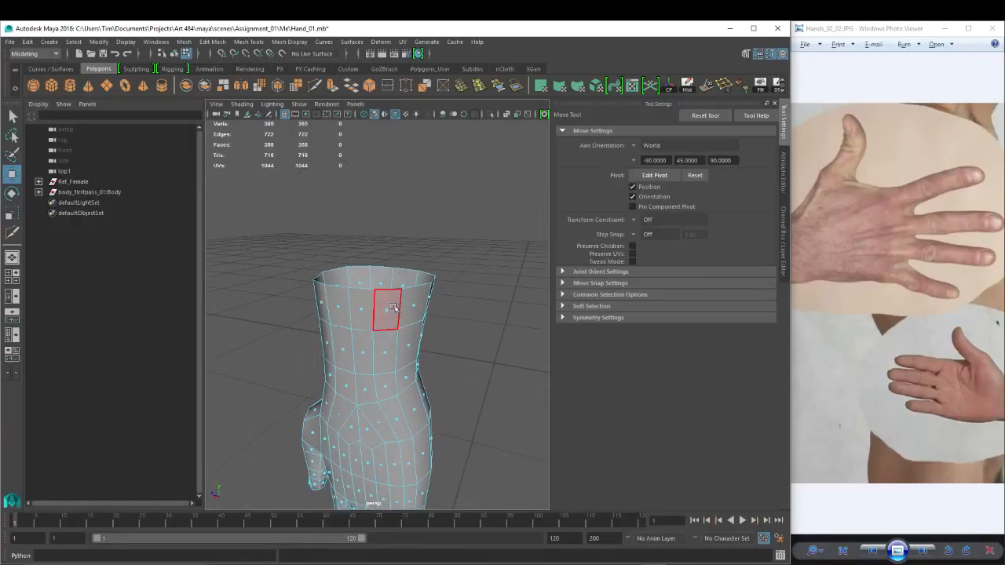
{"action": "left_click_drag", "start_coordinate": [341, 410], "coordinate": [430, 370], "text": "alt"}
{"action": "right_click_drag", "start_coordinate": [457, 372], "coordinate": [427, 376], "text": "alt"}
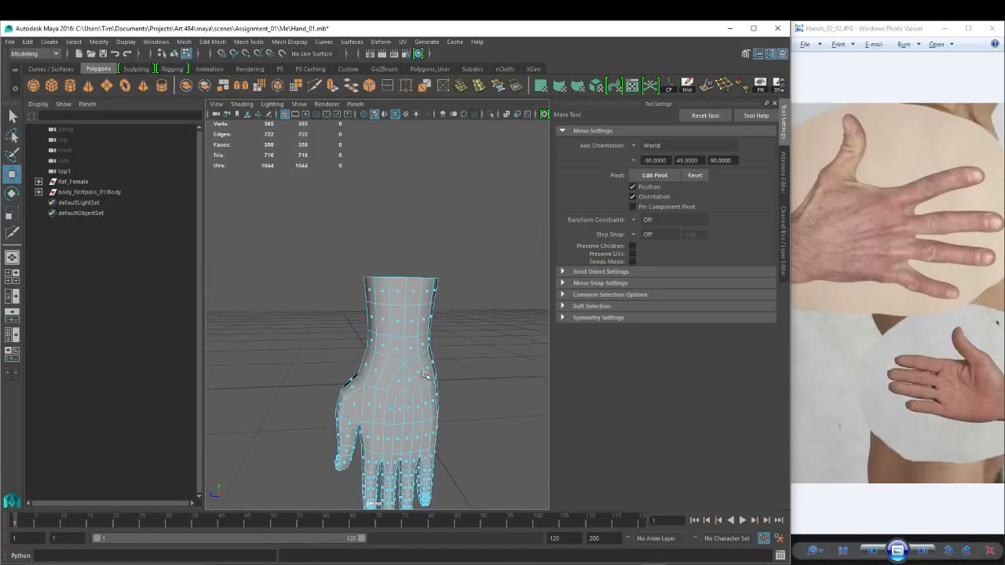
{"action": "middle_click_drag", "start_coordinate": [427, 359], "coordinate": [421, 331], "text": "alt"}
{"action": "right_click_drag", "start_coordinate": [396, 332], "coordinate": [469, 374], "text": "alt"}
{"action": "mouse_move", "coordinate": [469, 374]}
{"action": "left_mouse_down", "text": "alt"}
{"action": "mouse_move", "coordinate": [464, 348]}
{"action": "mouse_move", "coordinate": [451, 372]}
{"action": "left_mouse_up", "text": "alt"}
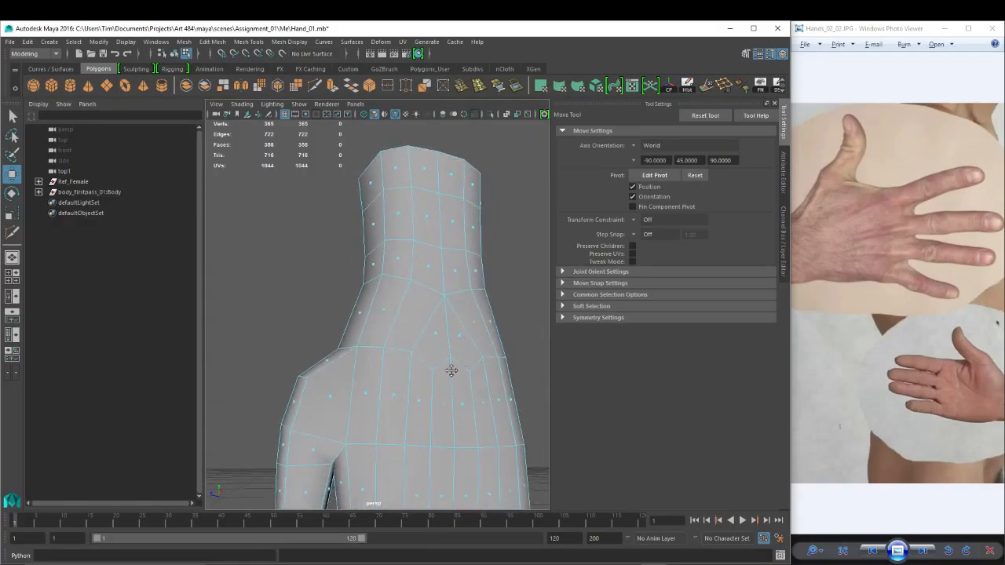
Insert a Multi-Cut edge loop around the hand just above the knuckle line at the base of the fingers.
{"action": "middle_click_drag", "start_coordinate": [450, 371], "coordinate": [457, 233], "text": "alt"}
{"action": "left_click_drag", "start_coordinate": [420, 307], "coordinate": [342, 312], "text": "alt"}
{"action": "middle_click_drag", "start_coordinate": [446, 331], "coordinate": [399, 193], "text": "alt"}
{"action": "middle_click_drag", "start_coordinate": [303, 263], "coordinate": [397, 318], "text": "alt"}
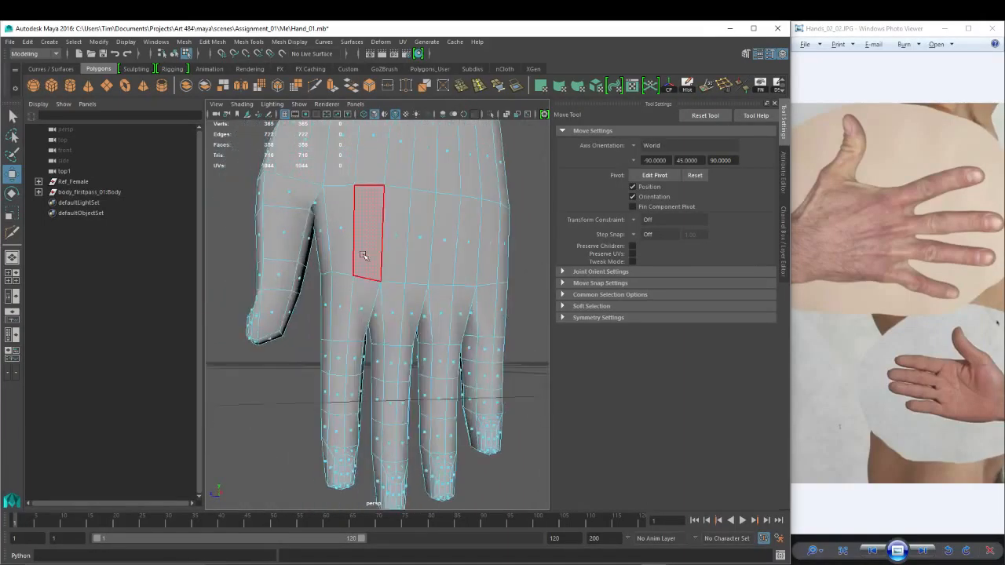
{"action": "key", "text": "g"}
{"action": "left_click", "coordinate": [383, 274], "text": "ctrl"}
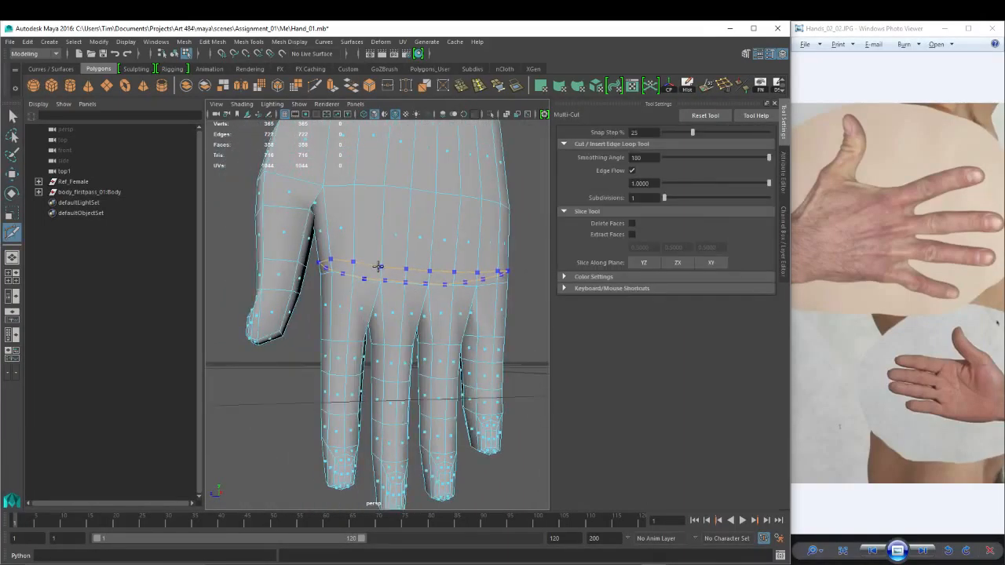
{"action": "left_click", "coordinate": [377, 267], "text": "ctrl"}
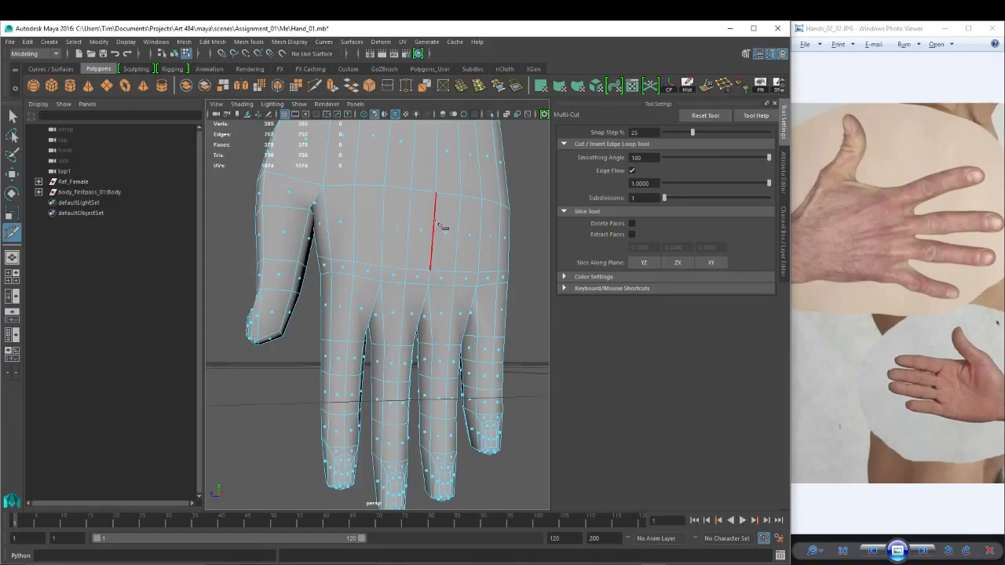
Select the four finger-centre vertices of the new knuckle loop on the back of the hand and move them slightly toward the wrist.
{"action": "key", "text": "w"}
{"action": "right_click_drag", "start_coordinate": [383, 244], "coordinate": [340, 244]}
{"action": "left_click", "coordinate": [353, 261]}
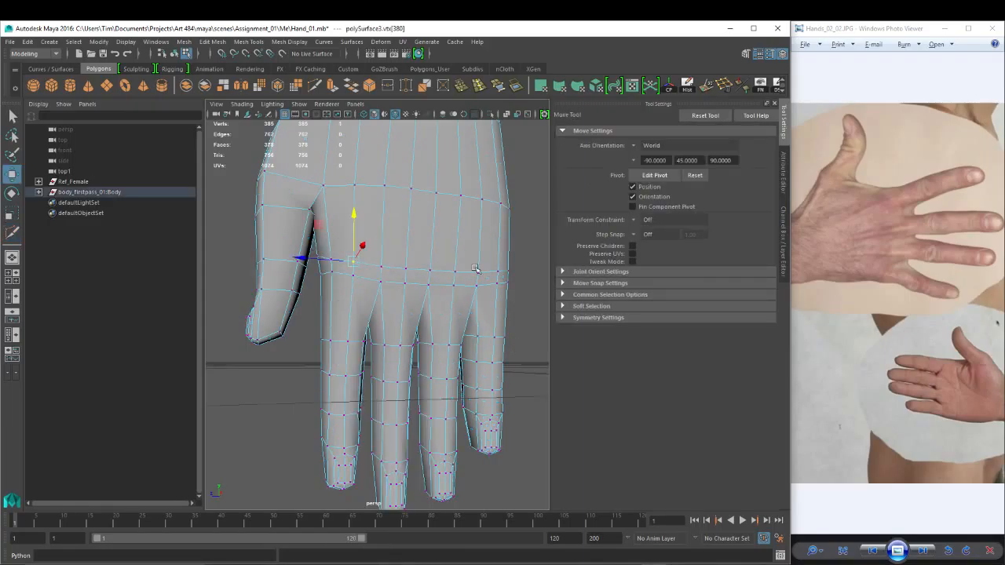
{"action": "left_click", "coordinate": [416, 271], "text": "shift"}
{"action": "left_click", "coordinate": [456, 272], "text": "shift"}
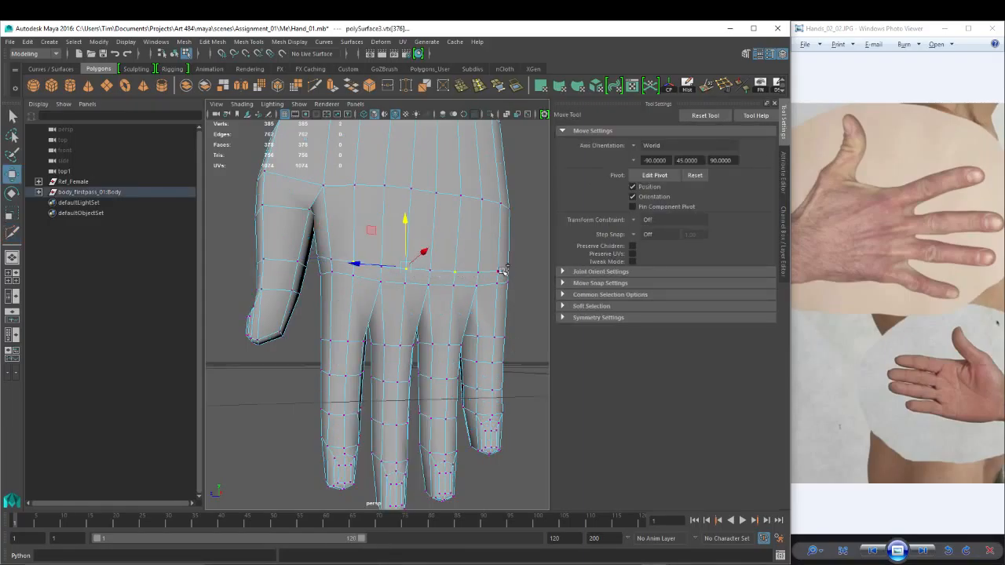
{"action": "left_click", "coordinate": [500, 272], "text": "shift"}
{"action": "left_click_drag", "start_coordinate": [511, 278], "coordinate": [436, 293], "text": "alt"}
{"action": "left_click_drag", "start_coordinate": [395, 225], "coordinate": [392, 219]}
Select the four finger-centre vertices on the loop at the base of the fingers and move them toward the fingertips.
{"action": "left_click", "coordinate": [311, 287]}
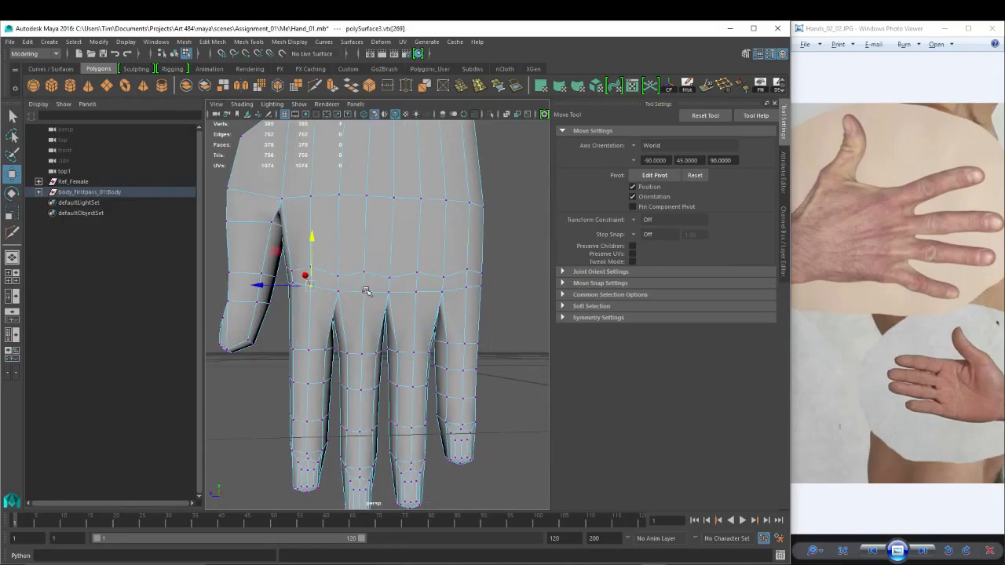
{"action": "left_click", "coordinate": [364, 292], "text": "shift"}
{"action": "left_click", "coordinate": [416, 292], "text": "shift"}
{"action": "left_click", "coordinate": [467, 287], "text": "shift"}
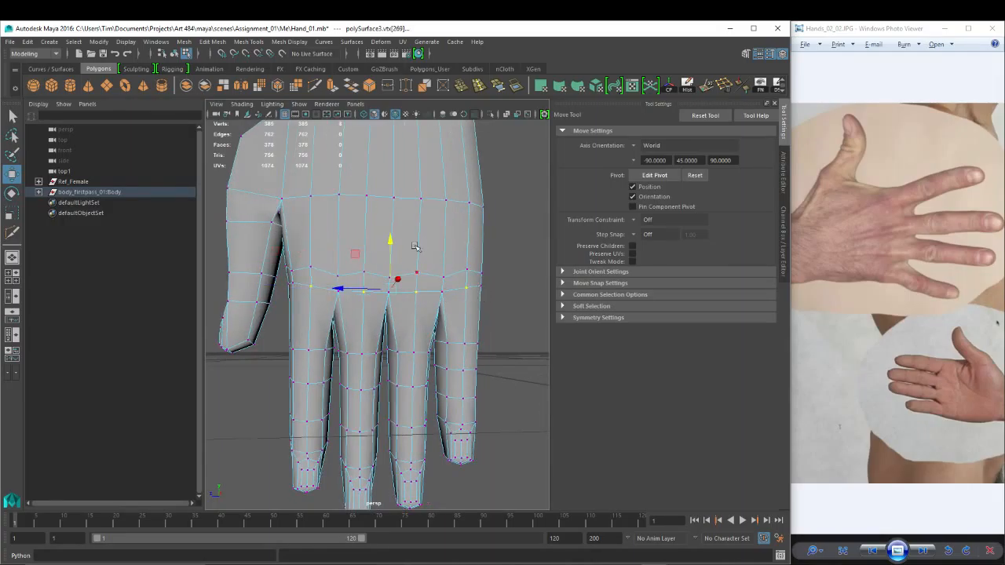
{"action": "left_click_drag", "start_coordinate": [386, 238], "coordinate": [387, 249]}
{"action": "right_click_drag", "start_coordinate": [315, 259], "coordinate": [280, 265]}
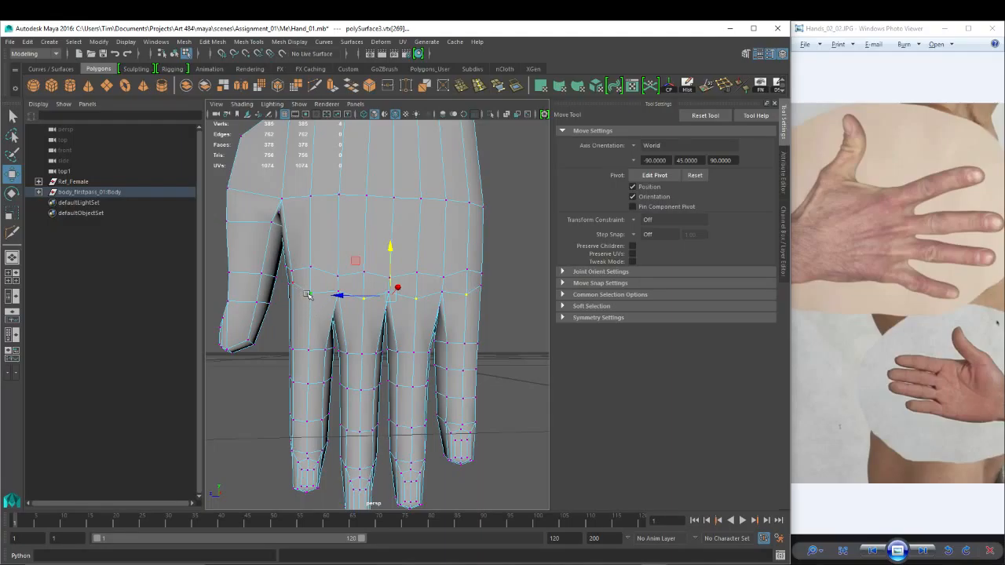
Select the four finger-centre vertices of the upper knuckle loop and move them outward from the back of the hand.
{"action": "left_click_drag", "start_coordinate": [371, 281], "coordinate": [456, 298], "text": "alt"}
{"action": "middle_click_drag", "start_coordinate": [519, 317], "coordinate": [357, 296], "text": "alt"}
{"action": "left_click_drag", "start_coordinate": [356, 296], "coordinate": [310, 287], "text": "alt"}
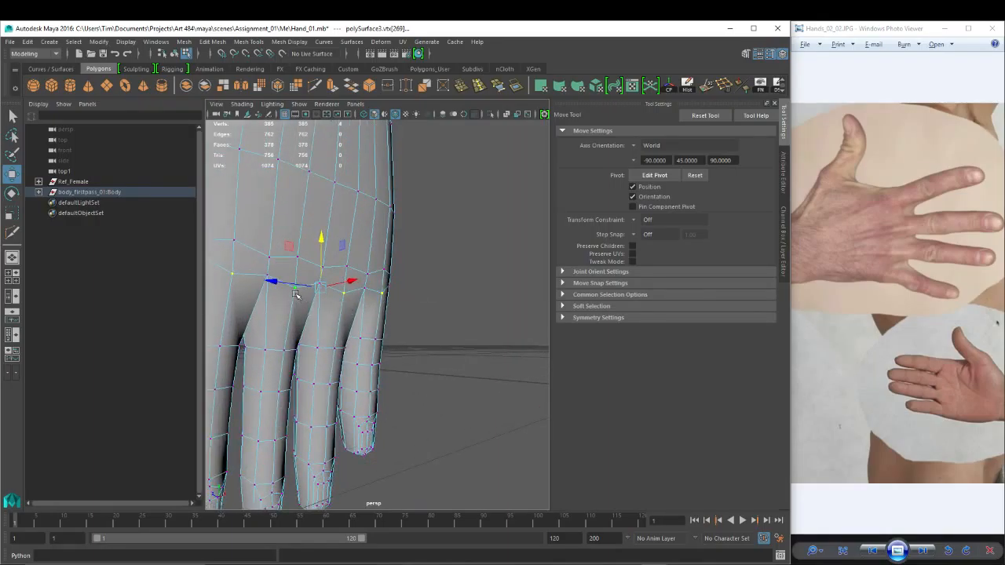
{"action": "left_click_drag", "start_coordinate": [272, 307], "coordinate": [296, 288], "text": "alt"}
{"action": "left_click", "coordinate": [288, 244]}
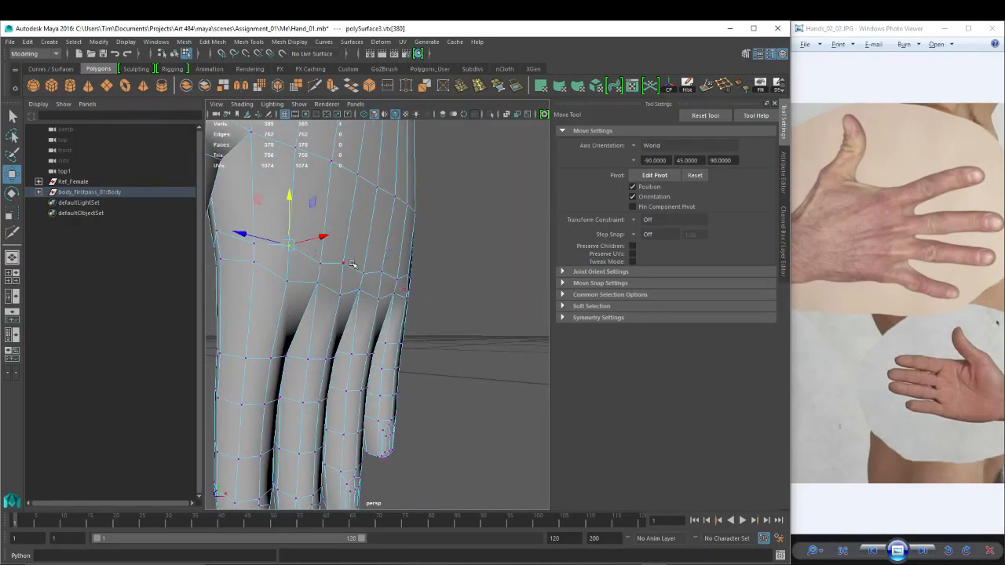
{"action": "left_click", "coordinate": [343, 262], "text": "shift"}
{"action": "left_click", "coordinate": [382, 271], "text": "shift"}
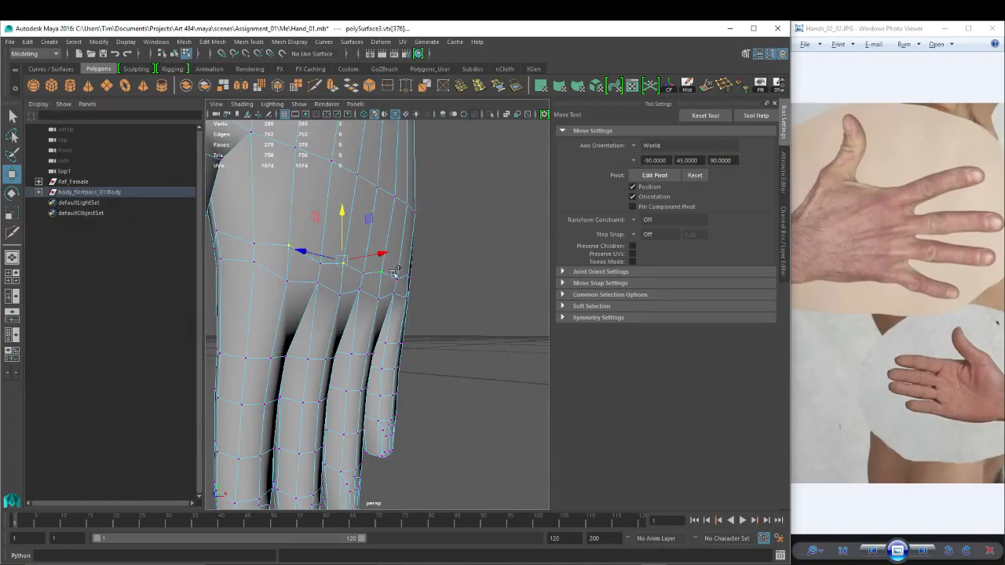
{"action": "left_click", "coordinate": [408, 275], "text": "shift"}
{"action": "left_click_drag", "start_coordinate": [320, 259], "coordinate": [353, 280], "text": "alt"}
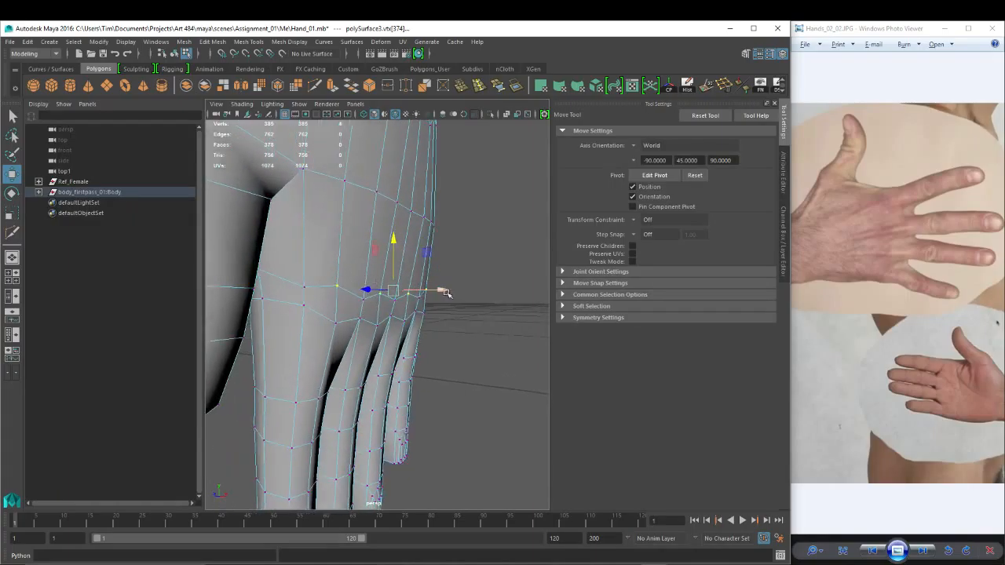
{"action": "left_click_drag", "start_coordinate": [443, 291], "coordinate": [456, 290]}
Reselect the four finger-centre vertices of the lower knuckle loop and move them further toward the fingertips.
{"action": "left_click_drag", "start_coordinate": [457, 364], "coordinate": [431, 278], "text": "alt"}
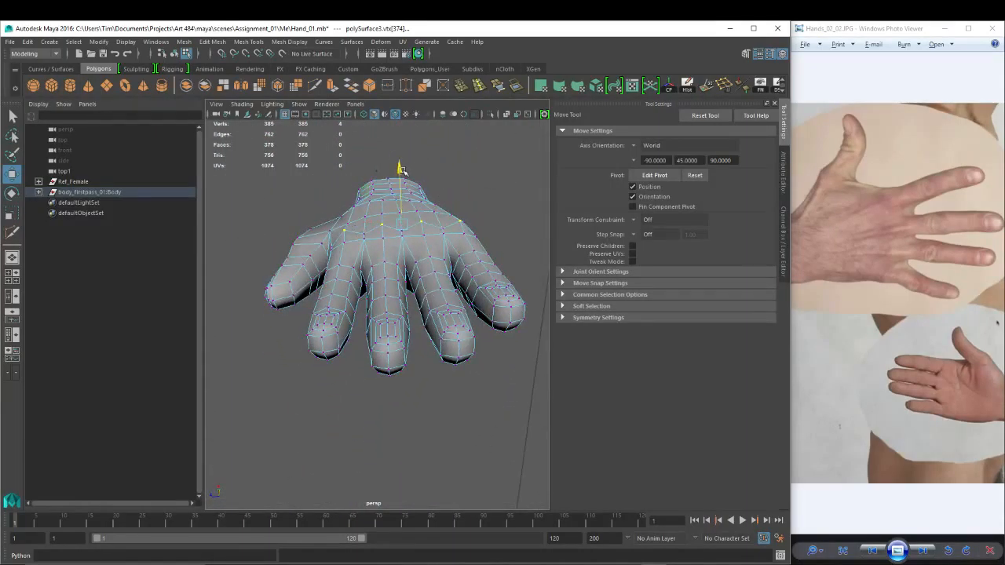
{"action": "left_click_drag", "start_coordinate": [363, 182], "coordinate": [355, 197], "text": "alt"}
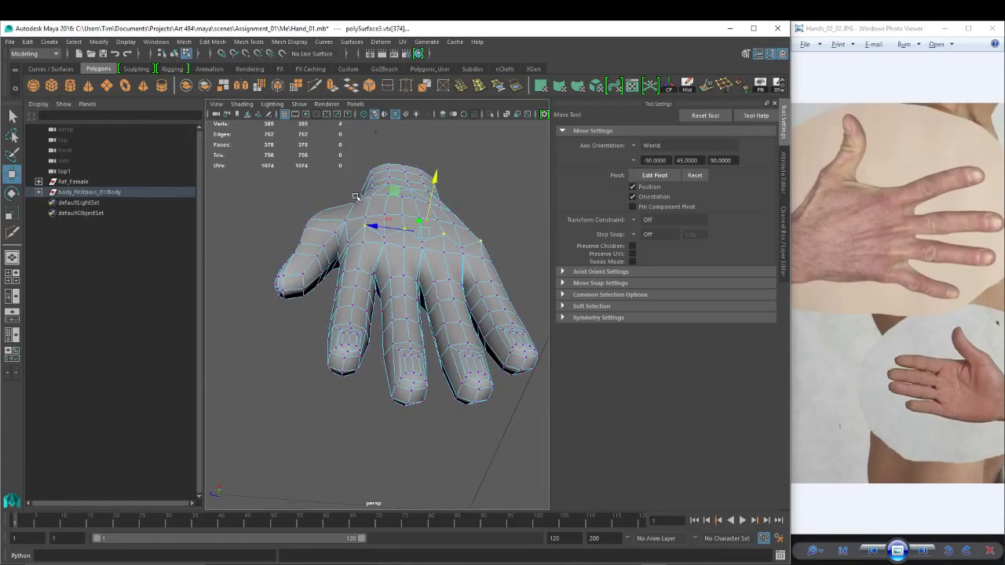
{"action": "left_click", "coordinate": [365, 240]}
{"action": "left_click", "coordinate": [404, 245], "text": "shift"}
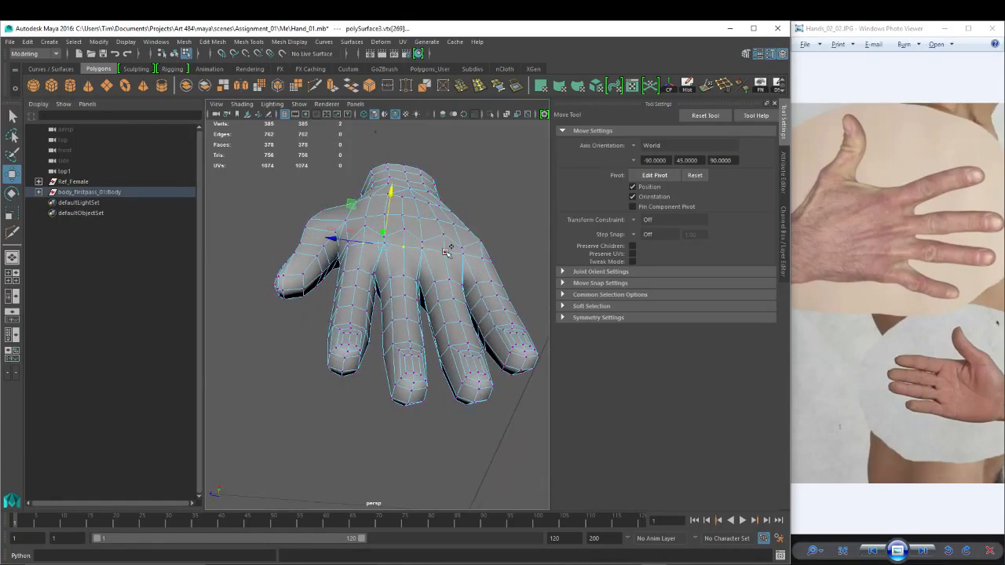
{"action": "left_click", "coordinate": [445, 252], "text": "shift"}
{"action": "left_click", "coordinate": [484, 256], "text": "shift"}
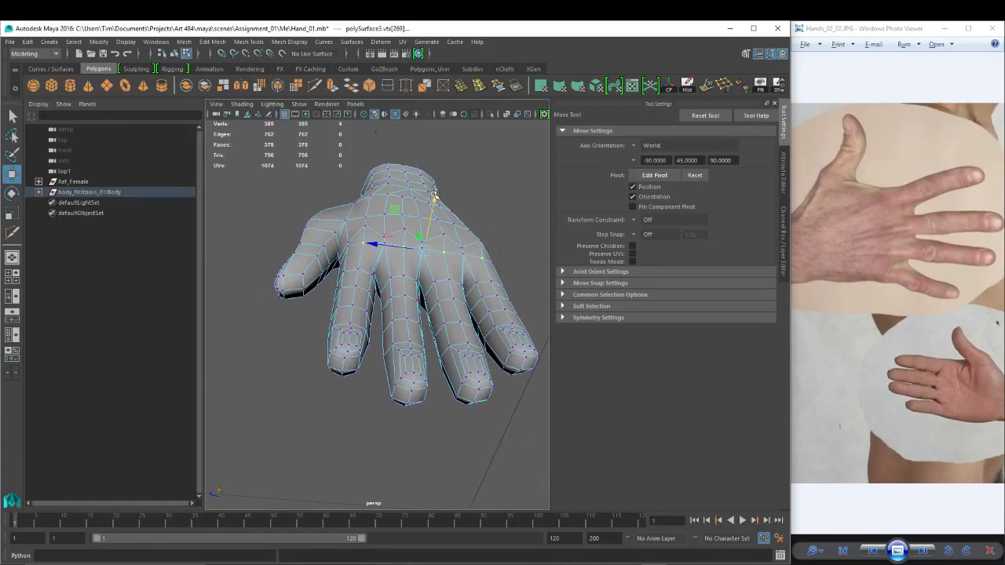
{"action": "left_click_drag", "start_coordinate": [433, 194], "coordinate": [421, 312]}
In the wireframe side view, adjust the vertices at the webbing between the fingers so each gap lines up with its lengthwise edge.
{"action": "key", "text": "space"}
{"action": "key", "text": "4"}
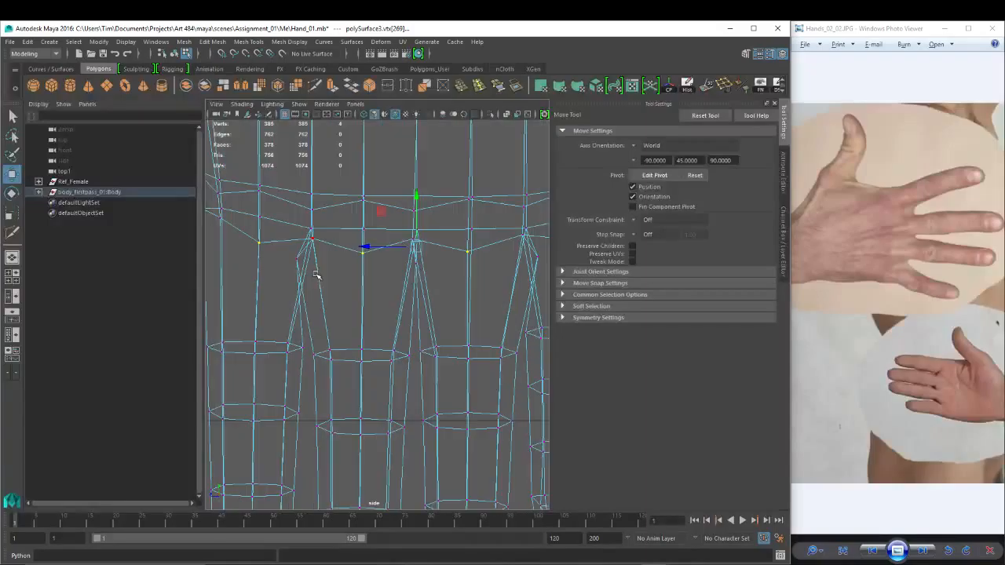
{"action": "left_click", "coordinate": [308, 259]}
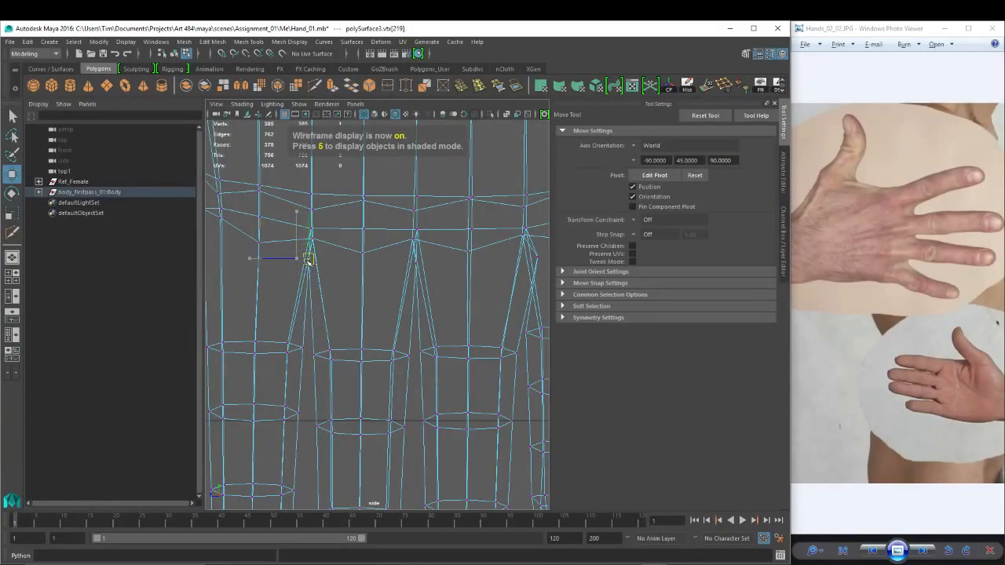
{"action": "left_click", "coordinate": [308, 233]}
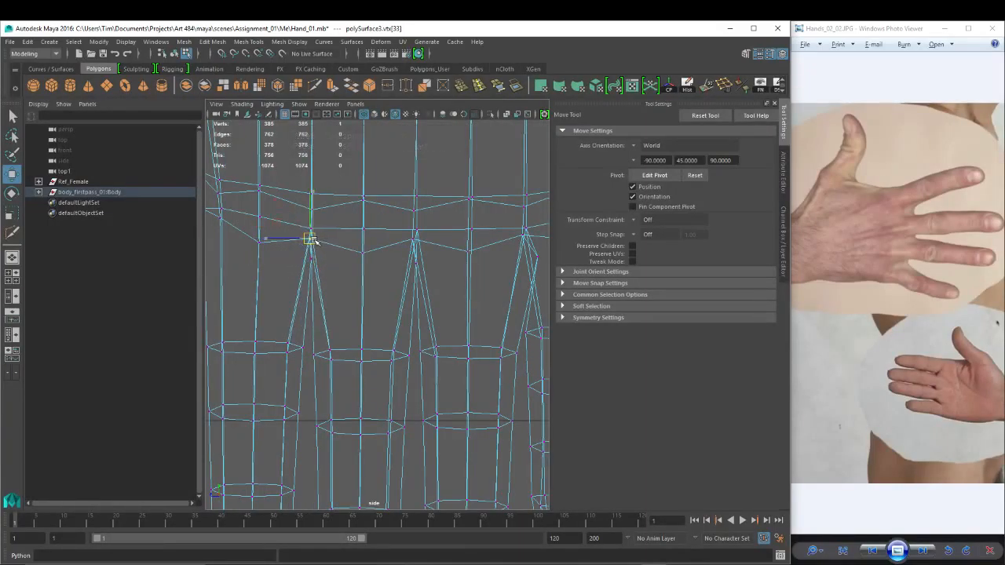
{"action": "left_click", "coordinate": [414, 236]}
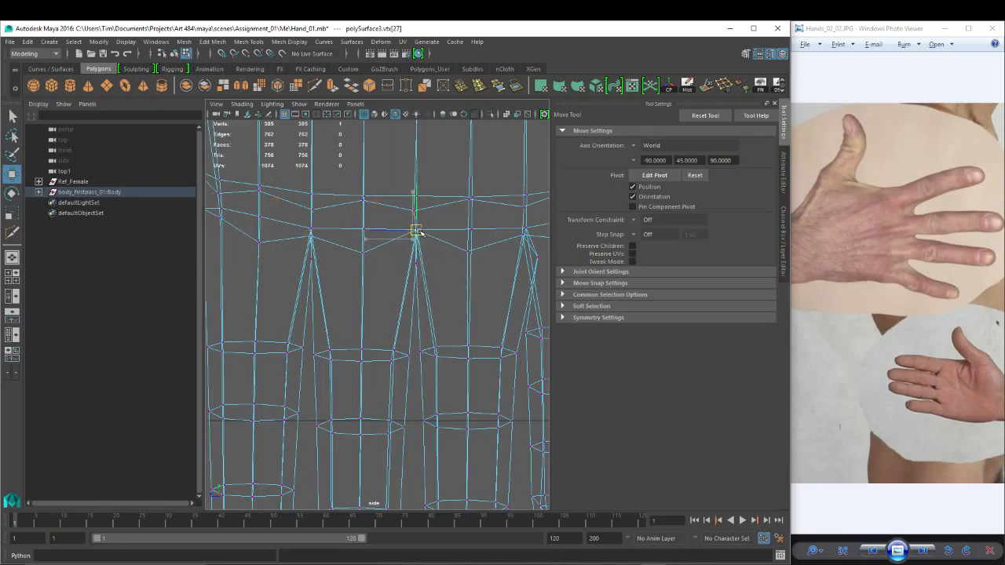
{"action": "left_click_drag", "start_coordinate": [436, 222], "coordinate": [434, 220]}
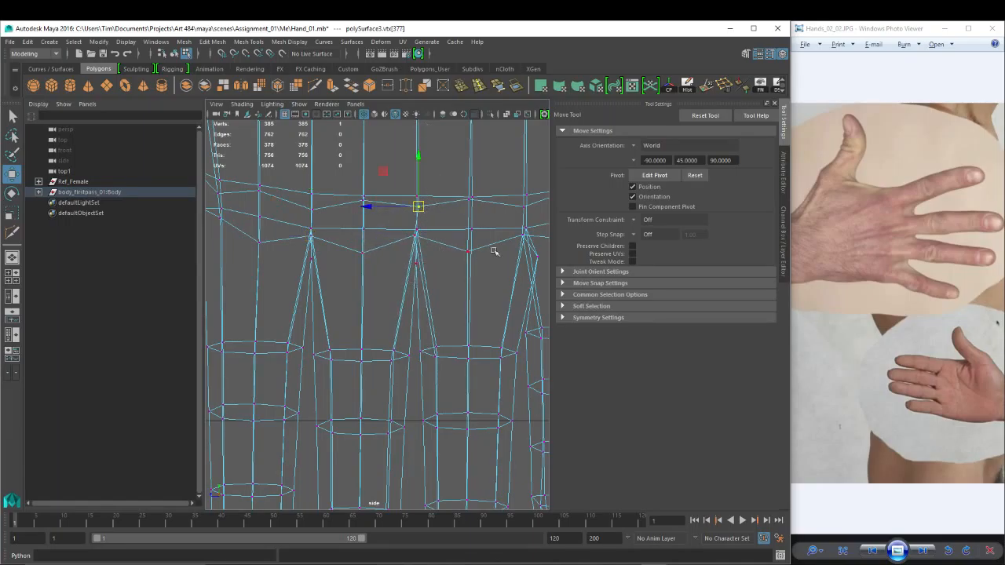
{"action": "middle_click_drag", "start_coordinate": [520, 265], "coordinate": [487, 269], "text": "alt"}
{"action": "mouse_move", "coordinate": [489, 251]}
{"action": "left_mouse_down"}
{"action": "mouse_move", "coordinate": [520, 271]}
{"action": "mouse_move", "coordinate": [492, 260]}
{"action": "left_mouse_up"}
Display the hand with smooth mesh preview and shading to examine the knuckles and finger gaps.
{"action": "key", "text": "3"}
{"action": "key", "text": "5"}
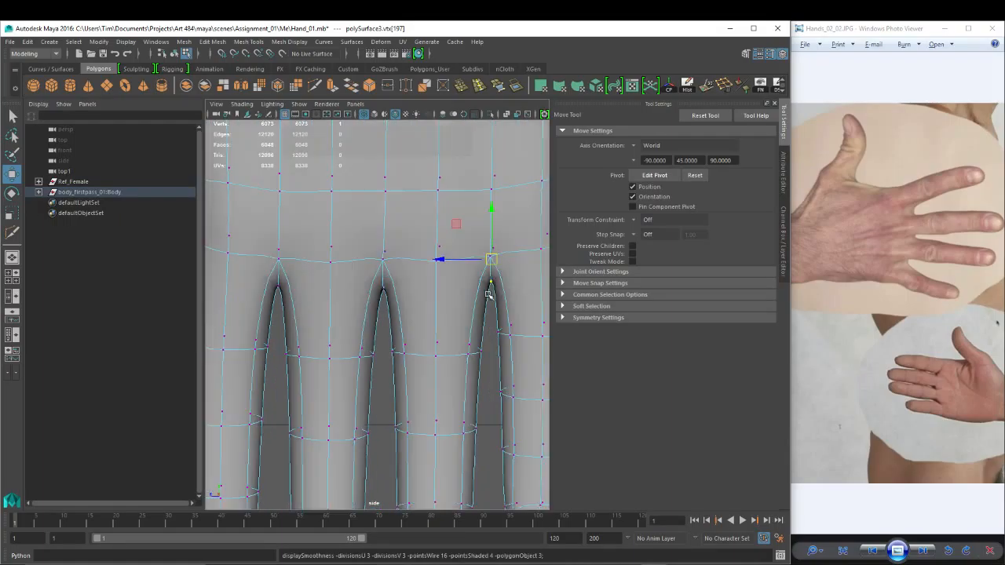
{"action": "scroll", "coordinate": [454, 316], "scroll_direction": "down", "scroll_amount": 5}
{"action": "right_click_drag", "start_coordinate": [454, 316], "coordinate": [545, 359], "text": "alt"}
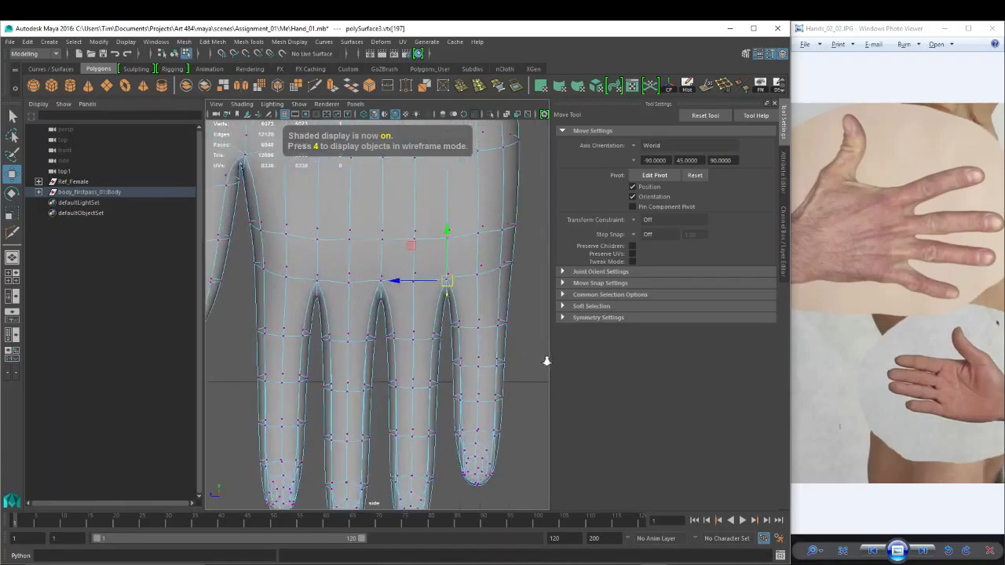
Bevel the edges at the three gaps between the fingers with a fraction of 0.6 and one segment.
{"action": "right_click_drag", "start_coordinate": [426, 262], "coordinate": [449, 273], "text": "alt"}
{"action": "right_click_drag", "start_coordinate": [350, 212], "coordinate": [305, 215]}
{"action": "left_click", "coordinate": [308, 289]}
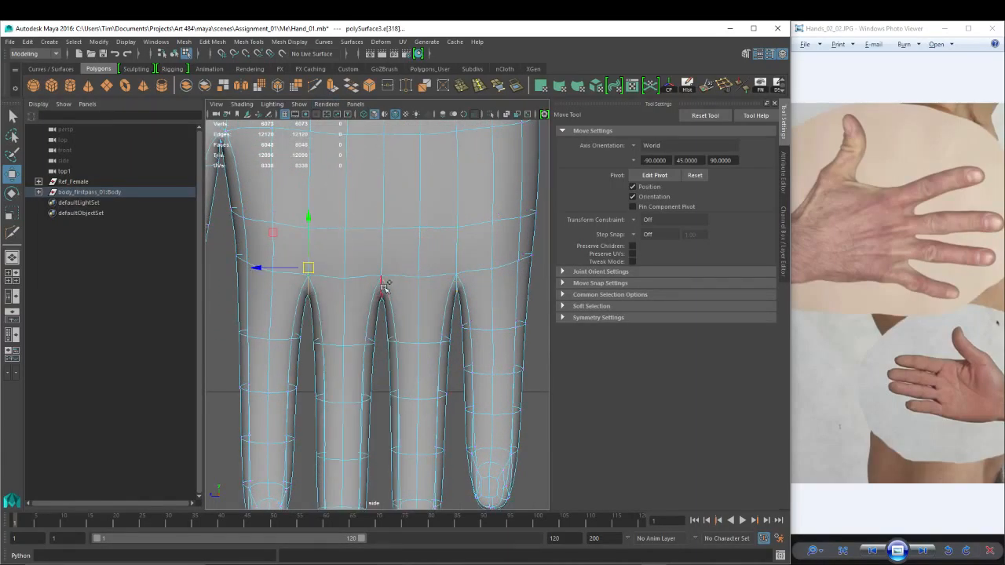
{"action": "left_click", "coordinate": [380, 288], "text": "shift"}
{"action": "left_click", "coordinate": [458, 287], "text": "shift"}
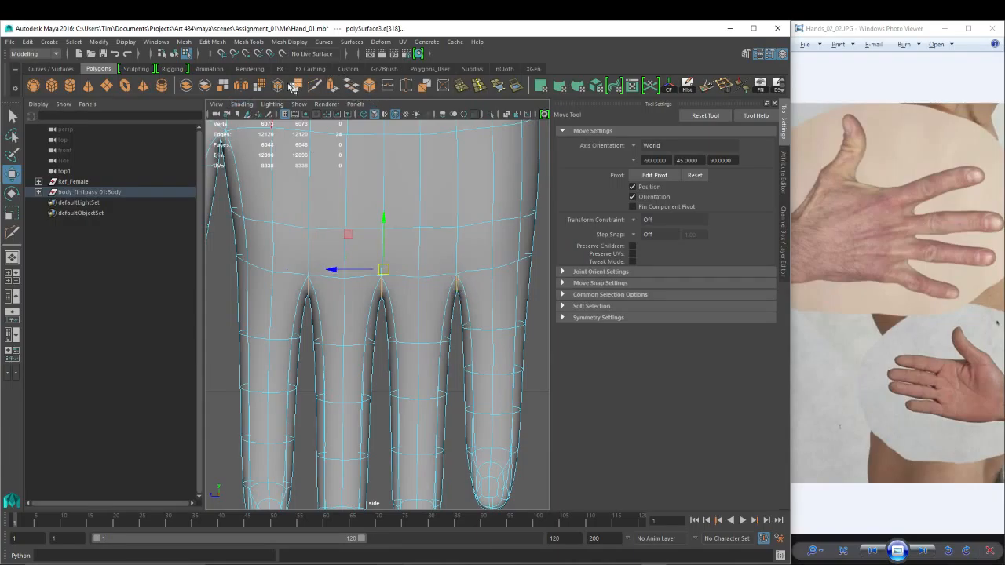
{"action": "left_click", "coordinate": [370, 88]}
{"action": "key", "text": "t"}
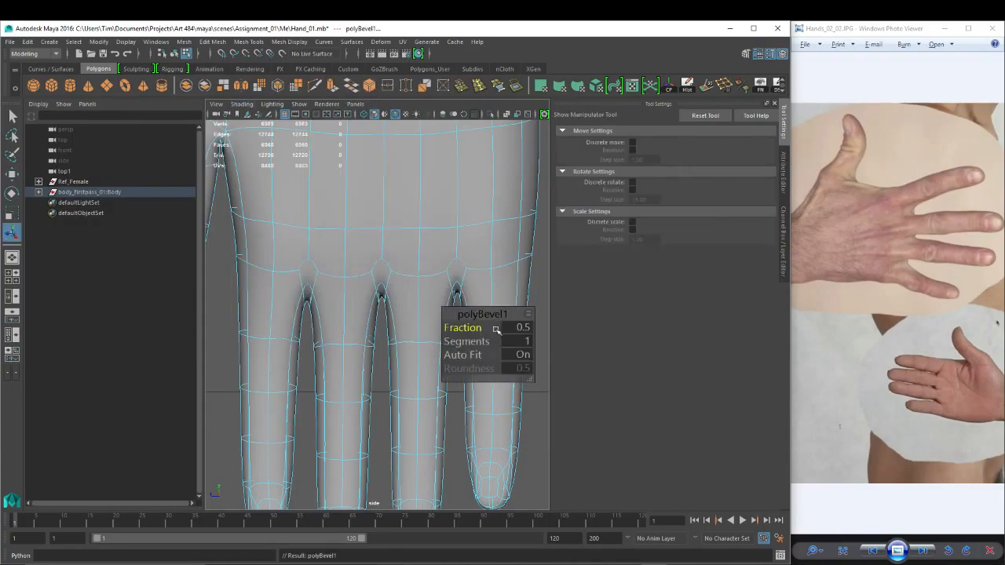
{"action": "left_click_drag", "start_coordinate": [465, 326], "coordinate": [468, 328]}
{"action": "key", "text": "1"}
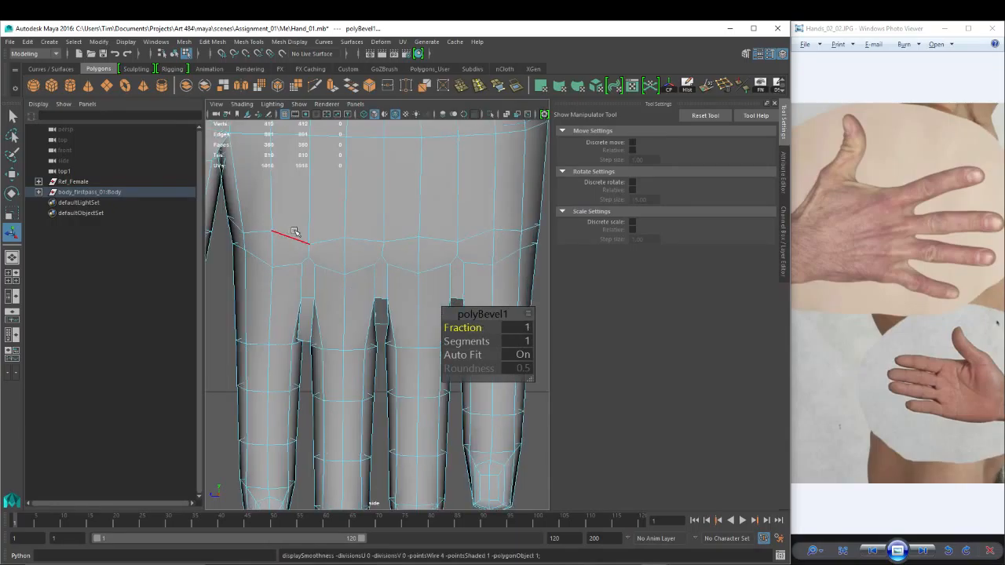
{"action": "left_click_drag", "start_coordinate": [464, 327], "coordinate": [465, 327]}
On the back of the hand, merge the bevel's upper vertex at each finger gap with the knuckle-loop vertex directly above it.
{"action": "right_click_drag", "start_coordinate": [314, 237], "coordinate": [311, 241]}
{"action": "key", "text": "3"}
{"action": "key", "text": "5"}
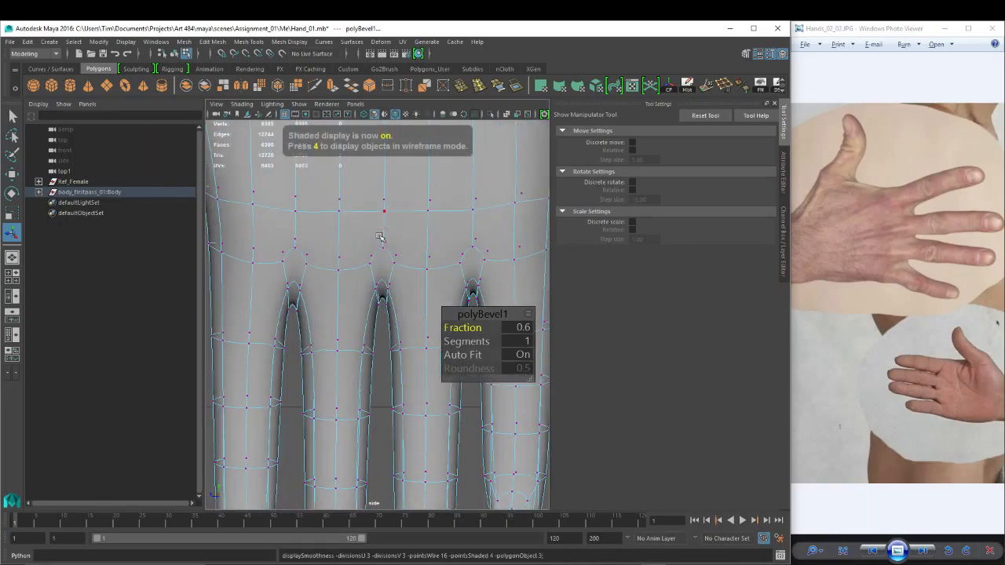
{"action": "left_click", "coordinate": [293, 249]}
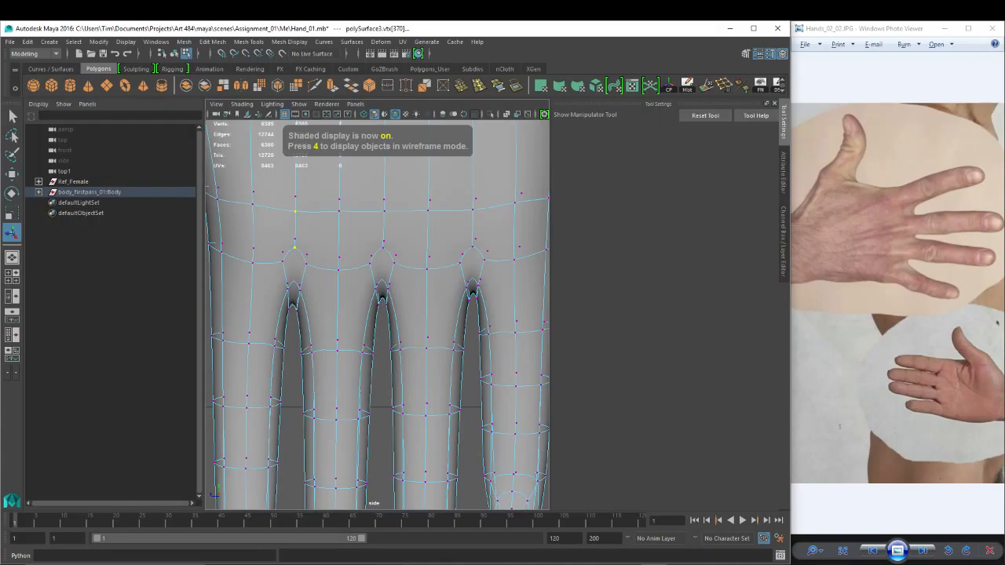
{"action": "left_click", "coordinate": [387, 87]}
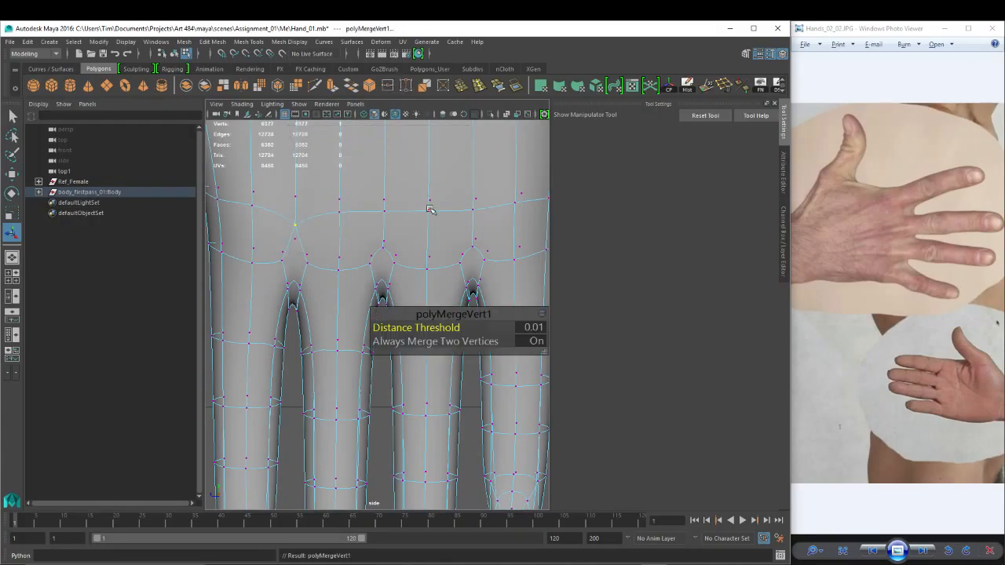
{"action": "left_click", "coordinate": [384, 249]}
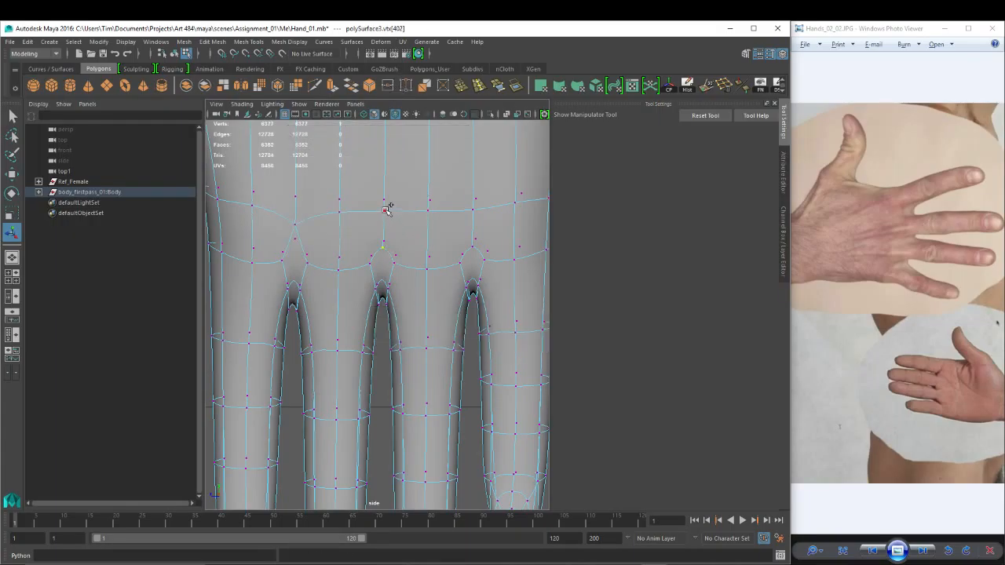
{"action": "key", "text": "g"}
{"action": "left_click", "coordinate": [473, 248]}
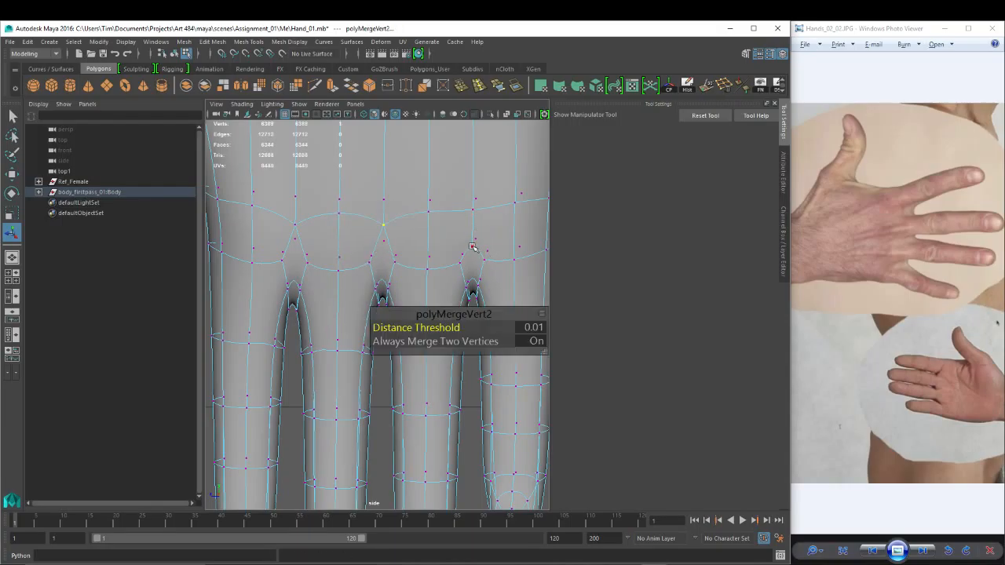
{"action": "key", "text": "g"}
Examine the merged knuckle edge flow on the back of the hand in both unsmoothed and smooth mesh display.
{"action": "key", "text": "5"}
{"action": "right_click_drag", "start_coordinate": [416, 225], "coordinate": [415, 196]}
{"action": "key", "text": "2"}
{"action": "key", "text": "1"}
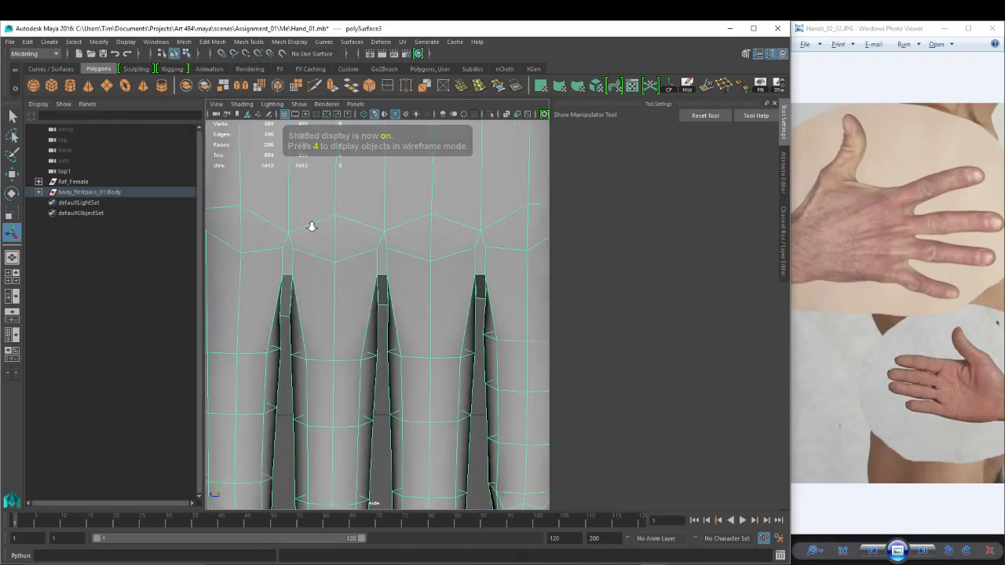
{"action": "key", "text": "3"}
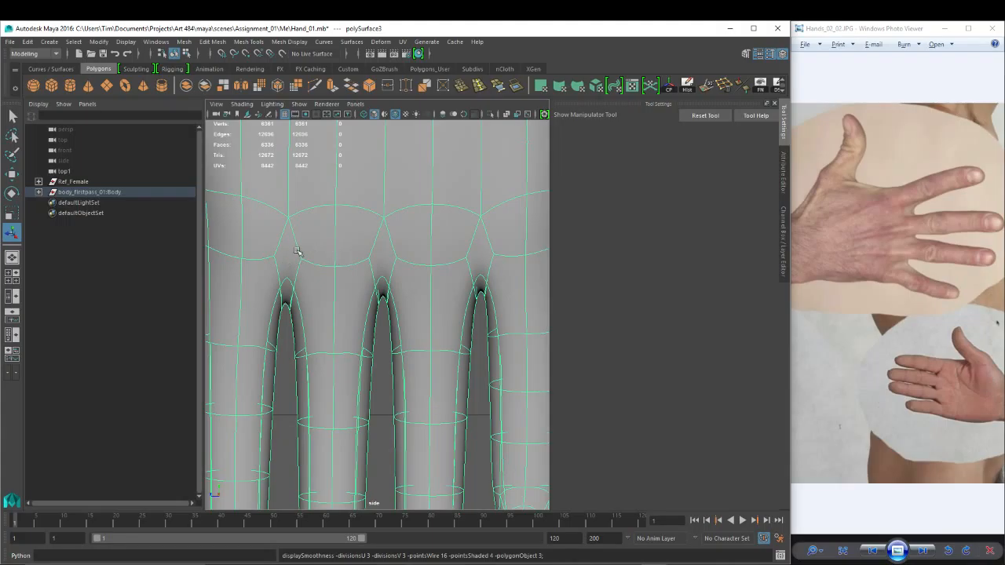
{"action": "left_click_drag", "start_coordinate": [300, 213], "coordinate": [301, 211]}
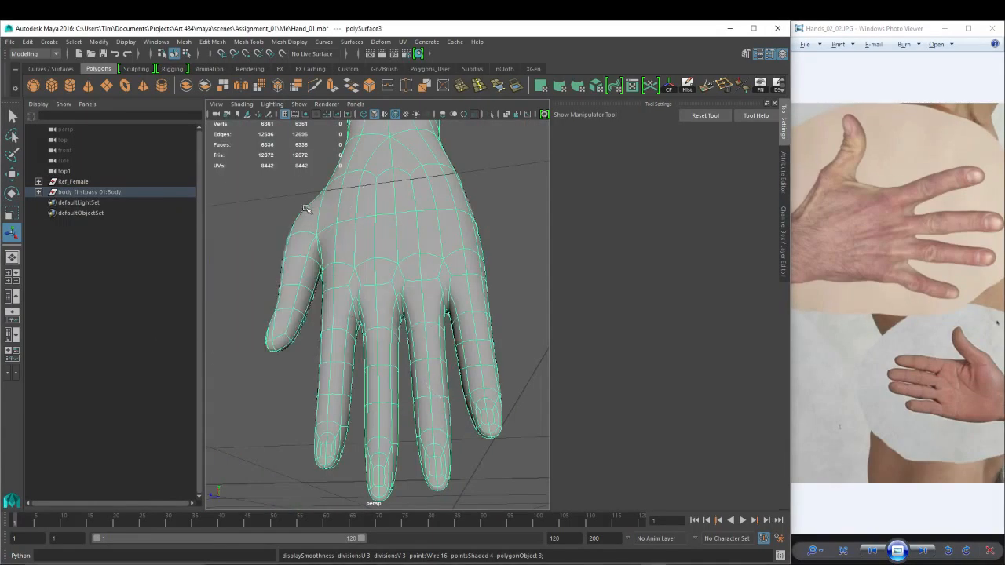
{"action": "left_click_drag", "start_coordinate": [464, 206], "coordinate": [236, 252], "text": "alt"}
{"action": "right_click_drag", "start_coordinate": [235, 252], "coordinate": [327, 292], "text": "alt"}
{"action": "middle_click_drag", "start_coordinate": [328, 292], "coordinate": [415, 279], "text": "alt"}
{"action": "key", "text": "f"}
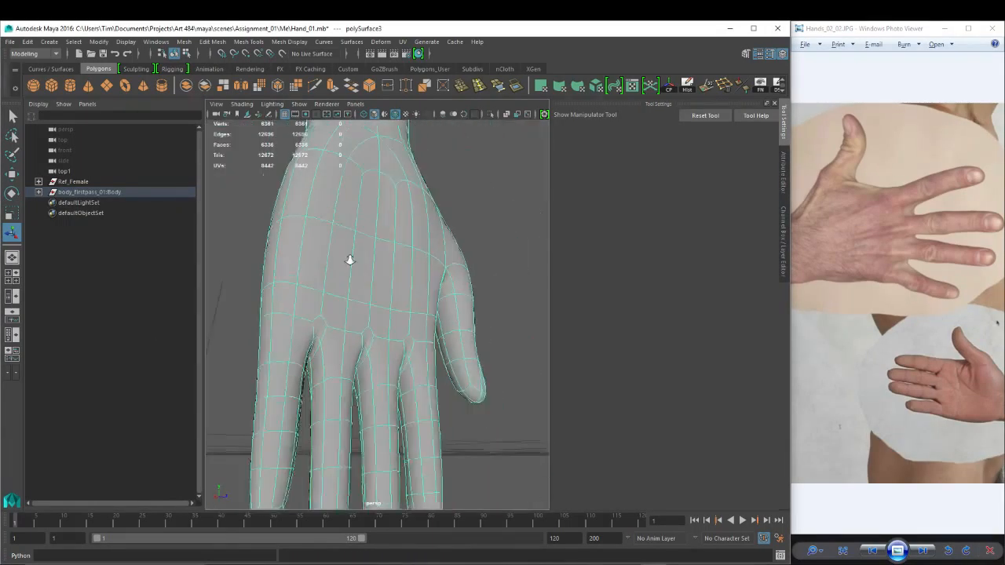
On the palm side, merge the bevel's upper vertex at each of the three finger gaps with the loop vertex directly above it.
{"action": "left_click_drag", "start_coordinate": [348, 260], "coordinate": [317, 238], "text": "alt"}
{"action": "right_click_drag", "start_coordinate": [316, 238], "coordinate": [337, 261], "text": "alt"}
{"action": "left_click_drag", "start_coordinate": [318, 250], "coordinate": [440, 243], "text": "alt"}
{"action": "key", "text": "w"}
{"action": "right_click_drag", "start_coordinate": [417, 241], "coordinate": [419, 282]}
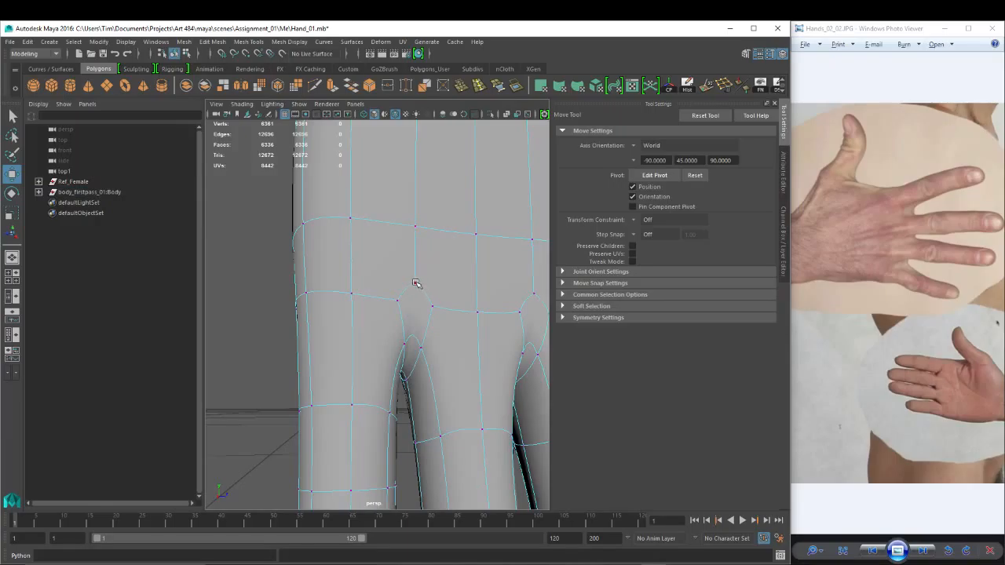
{"action": "left_click", "coordinate": [416, 284]}
{"action": "left_click_drag", "start_coordinate": [416, 284], "coordinate": [353, 281], "text": "alt"}
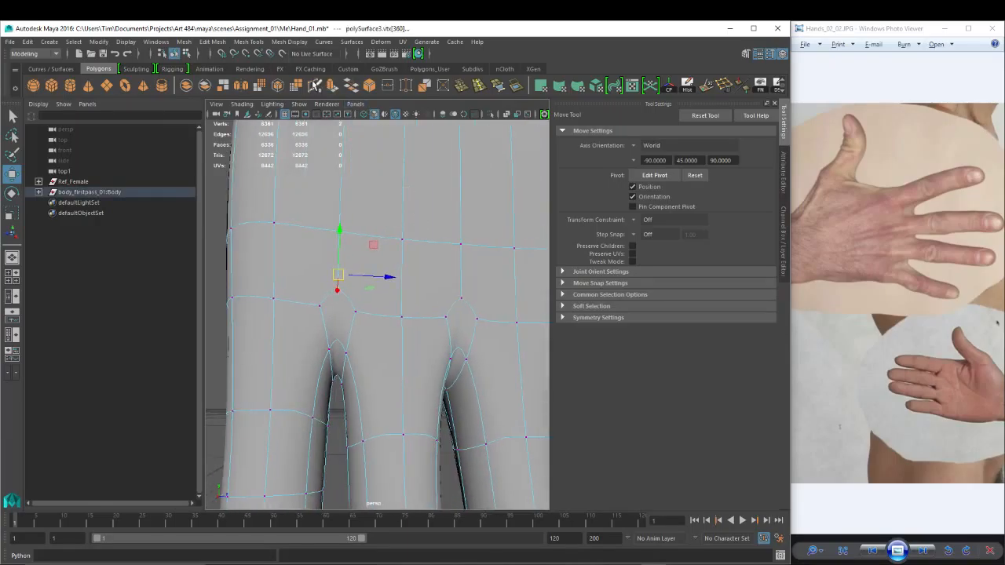
{"action": "left_click", "coordinate": [314, 84]}
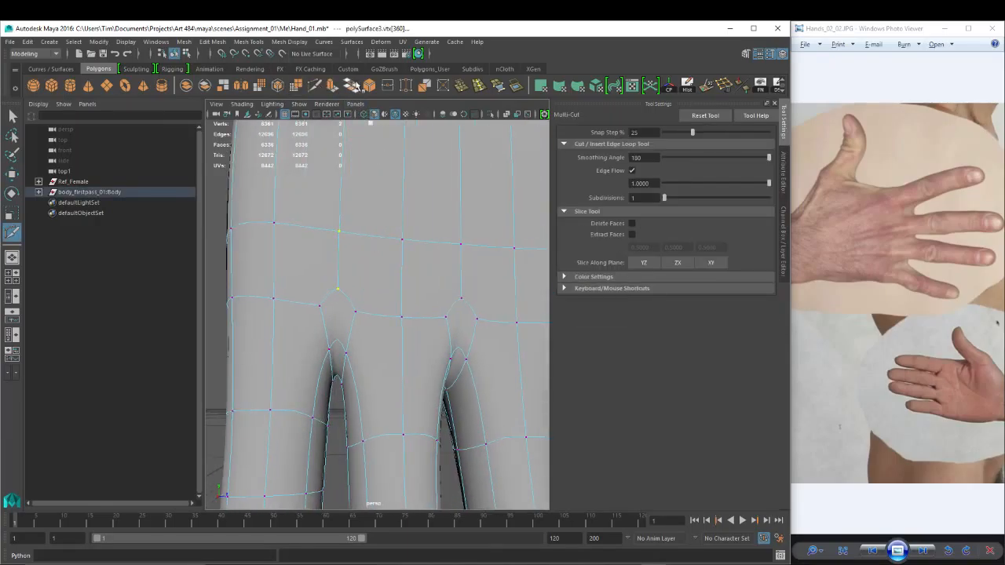
{"action": "left_click", "coordinate": [387, 86]}
{"action": "left_click", "coordinate": [473, 296]}
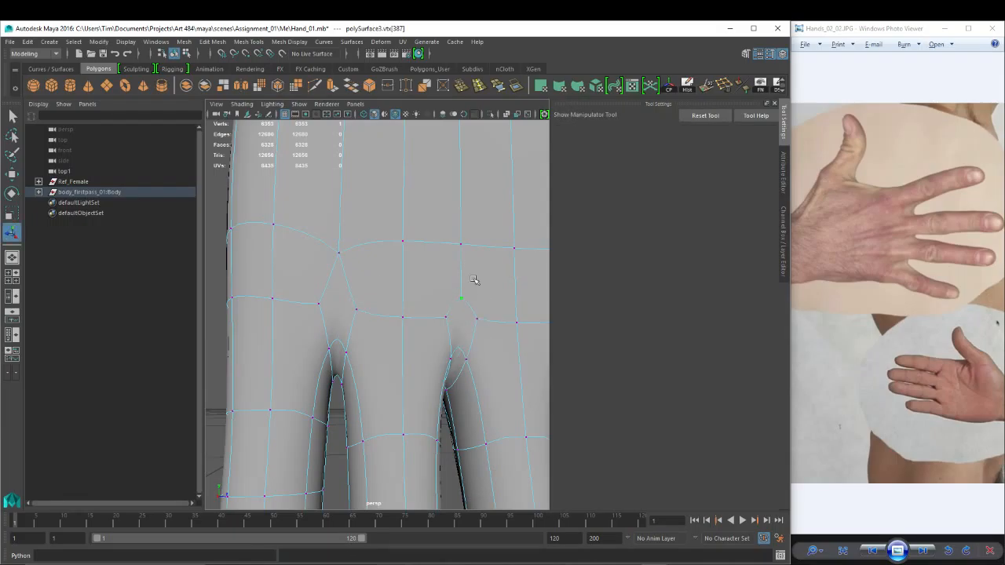
{"action": "left_click", "coordinate": [460, 243], "text": "shift"}
{"action": "key", "text": "g"}
{"action": "middle_click_drag", "start_coordinate": [526, 291], "coordinate": [443, 266], "text": "alt"}
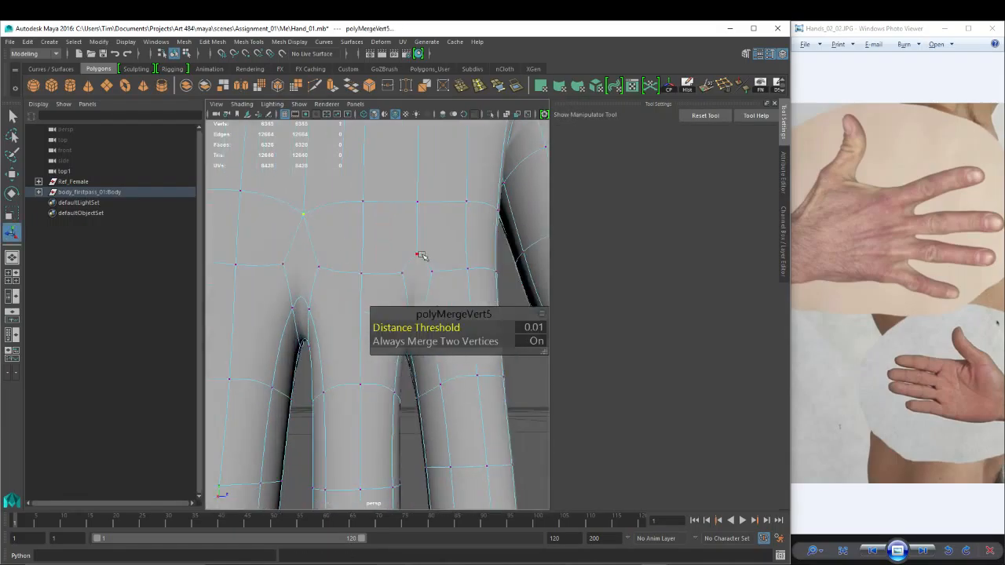
{"action": "left_click", "coordinate": [420, 255]}
{"action": "key", "text": "g"}
In unsmoothed display, cut an edge between the two lower-loop vertices above each of the three finger gaps on one side of the hand.
{"action": "right_click_drag", "start_coordinate": [457, 226], "coordinate": [434, 212], "text": "alt"}
{"action": "key", "text": "5"}
{"action": "key", "text": "1"}
{"action": "left_click_drag", "start_coordinate": [327, 239], "coordinate": [338, 238], "text": "alt"}
{"action": "middle_click_drag", "start_coordinate": [365, 252], "coordinate": [356, 232], "text": "alt"}
{"action": "right_click_drag", "start_coordinate": [337, 235], "coordinate": [348, 248], "text": "alt"}
{"action": "middle_click_drag", "start_coordinate": [347, 237], "coordinate": [356, 255], "text": "alt"}
{"action": "key", "text": "ctrl+shift+x"}
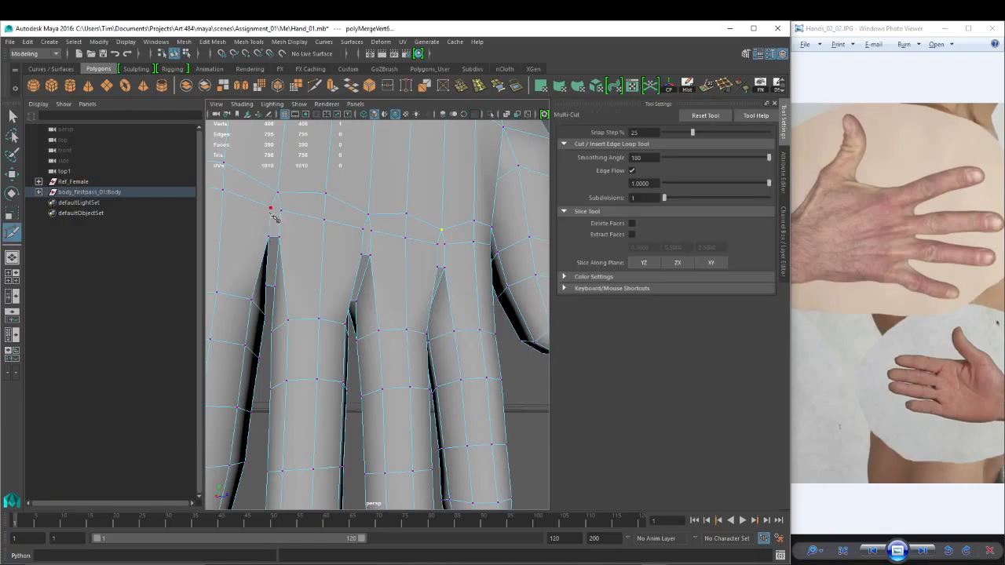
{"action": "left_click", "coordinate": [273, 213]}
{"action": "left_click", "coordinate": [282, 214]}
{"action": "key", "text": "q"}
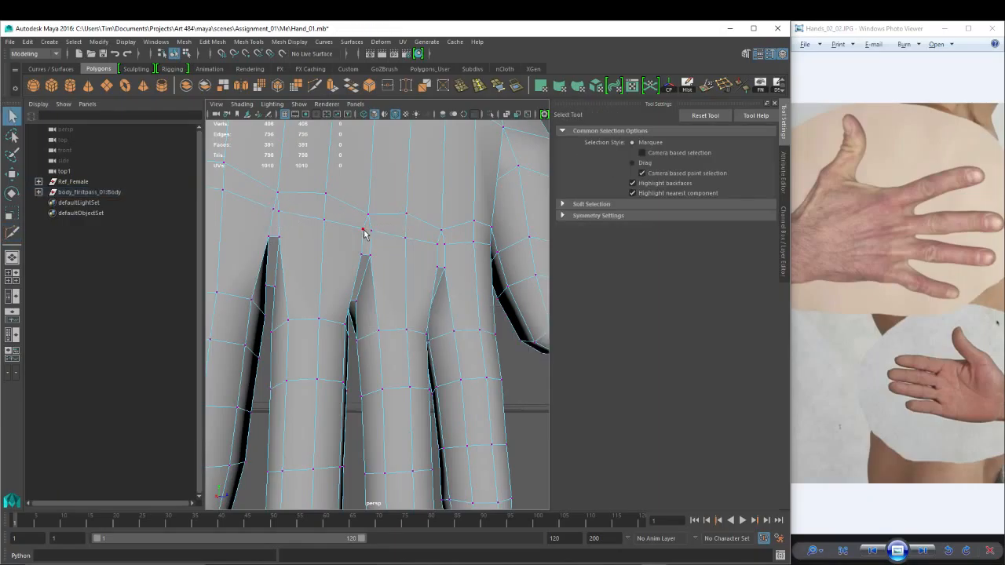
{"action": "key", "text": "ctrl+shift+x"}
{"action": "key", "text": "q"}
{"action": "key", "text": "ctrl+shift+x"}
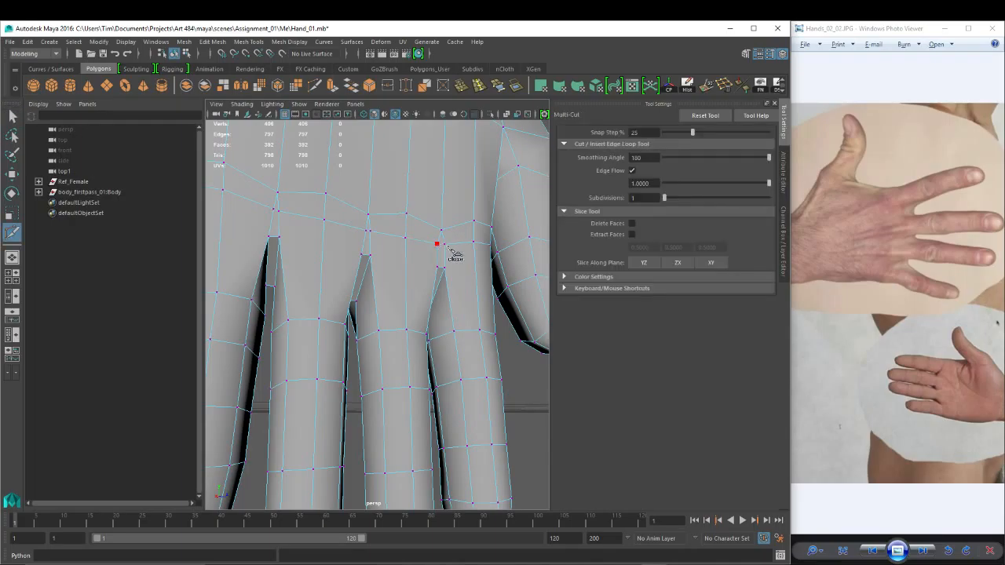
{"action": "left_click", "coordinate": [444, 245]}
{"action": "key", "text": "q"}
Cut the same short connecting edges above the three finger gaps on the opposite side of the hand with Multi-Cut.
{"action": "left_click_drag", "start_coordinate": [333, 248], "coordinate": [510, 256], "text": "alt"}
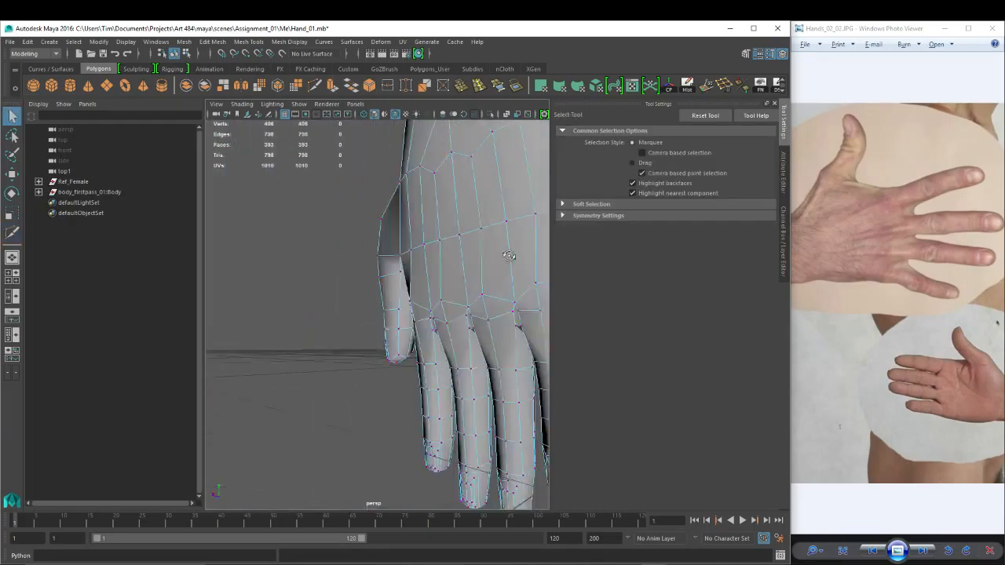
{"action": "middle_click_drag", "start_coordinate": [510, 256], "coordinate": [386, 225], "text": "alt"}
{"action": "right_click_drag", "start_coordinate": [385, 225], "coordinate": [447, 242], "text": "alt"}
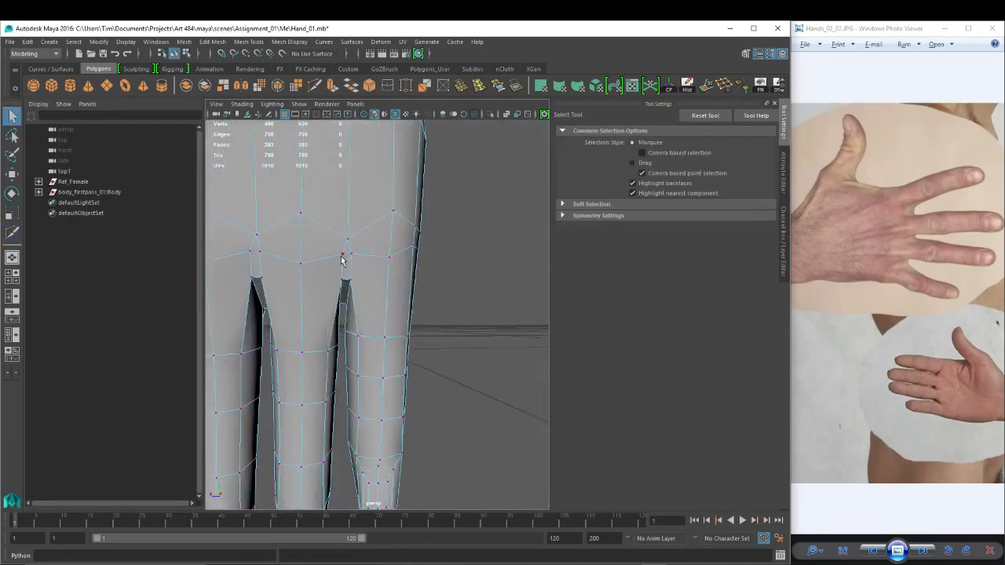
{"action": "key", "text": "ctrl+shift+x"}
{"action": "key", "text": "q"}
{"action": "left_click_drag", "start_coordinate": [247, 251], "coordinate": [375, 279], "text": "alt"}
{"action": "left_click", "coordinate": [259, 252]}
{"action": "key", "text": "ctrl+shift+x"}
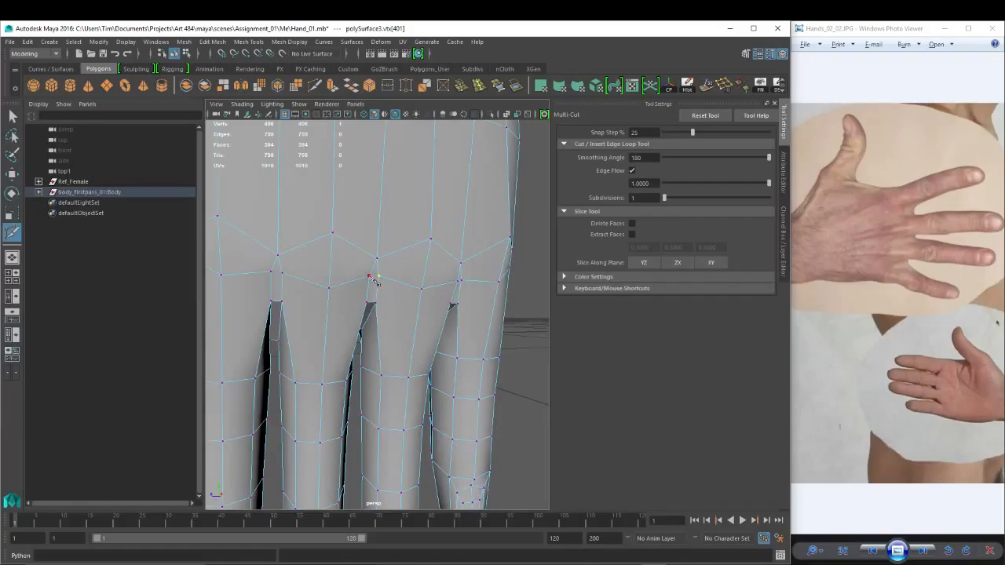
{"action": "left_click", "coordinate": [379, 277]}
{"action": "key", "text": "q"}
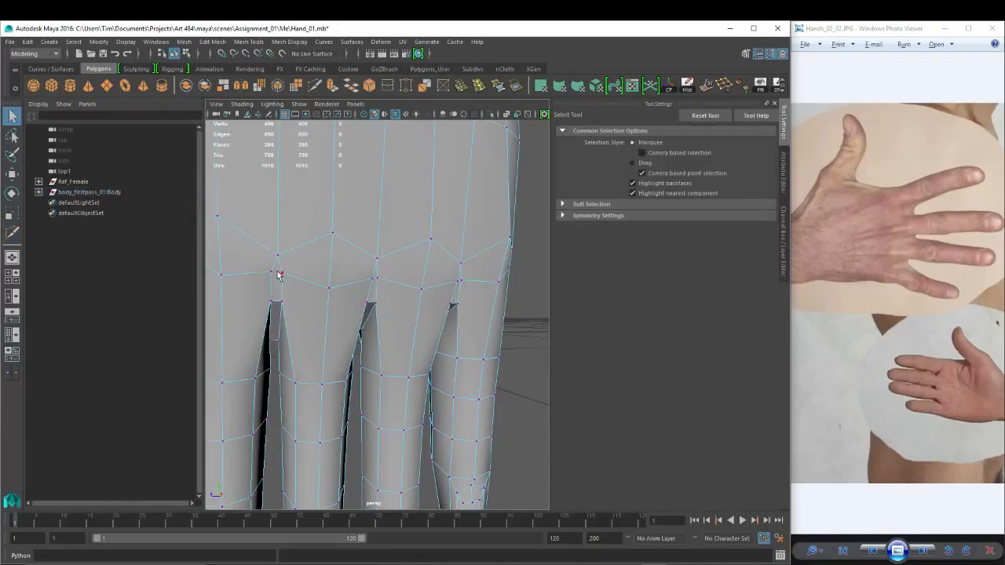
{"action": "key", "text": "ctrl+shift+x"}
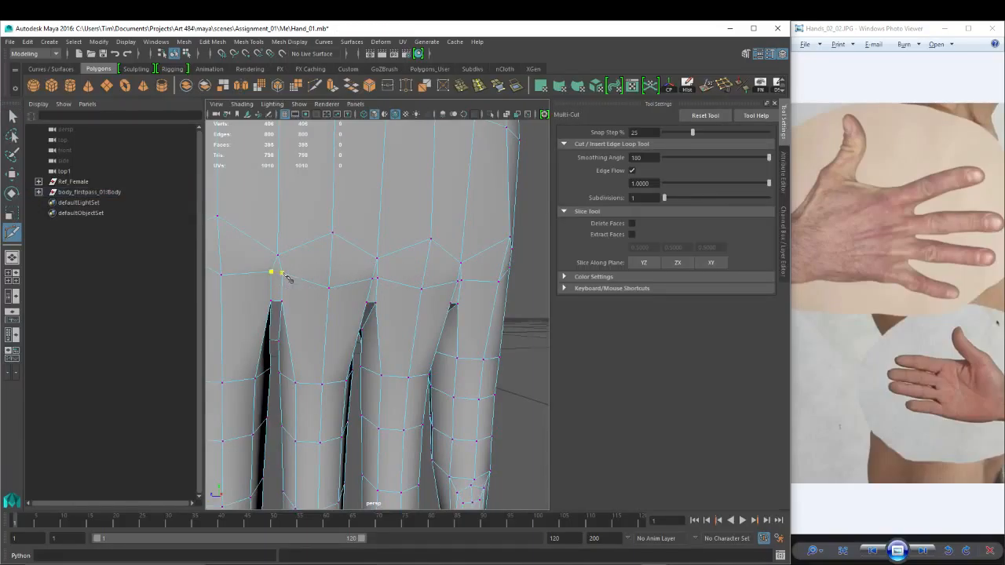
{"action": "key", "text": "q"}
Check the hand in wireframe and shaded display, and undo the connecting cuts, vertex merges and finger-gap bevel.
{"action": "scroll", "coordinate": [404, 274], "scroll_direction": "down", "scroll_amount": 5}
{"action": "mouse_move", "coordinate": [399, 270]}
{"action": "left_mouse_down", "text": "alt"}
{"action": "mouse_move", "coordinate": [382, 241]}
{"action": "mouse_move", "coordinate": [385, 257]}
{"action": "left_mouse_up", "text": "alt"}
{"action": "left_click_drag", "start_coordinate": [345, 319], "coordinate": [331, 274], "text": "alt"}
{"action": "key", "text": "4"}
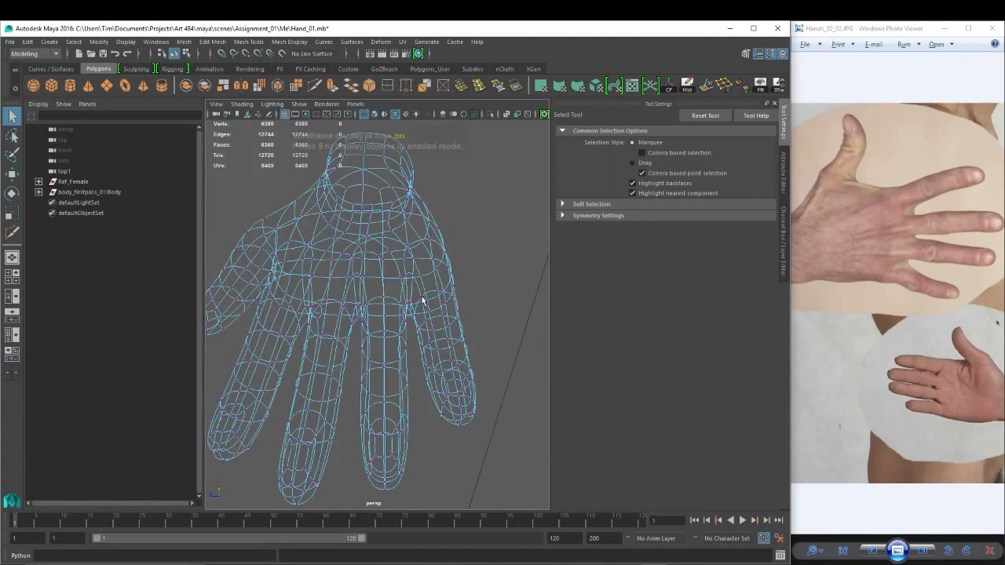
{"action": "mouse_move", "coordinate": [419, 298]}
{"action": "left_mouse_down", "text": "alt"}
{"action": "mouse_move", "coordinate": [370, 294]}
{"action": "mouse_move", "coordinate": [384, 334]}
{"action": "left_mouse_up", "text": "alt"}
{"action": "key", "text": "5"}
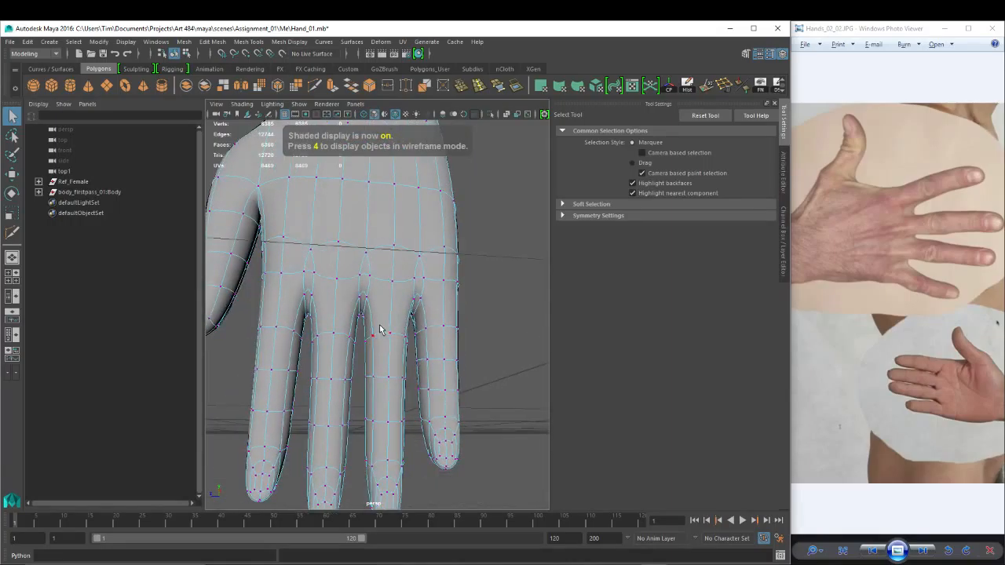
{"action": "key", "text": "ctrl+z"}
{"action": "key", "text": "ctrl+z"}
{"action": "key", "text": "ctrl+z"}
{"action": "key", "text": "ctrl+z"}
{"action": "key", "text": "ctrl+z"}
{"action": "key", "text": "ctrl+z"}
{"action": "key", "text": "ctrl+z"}
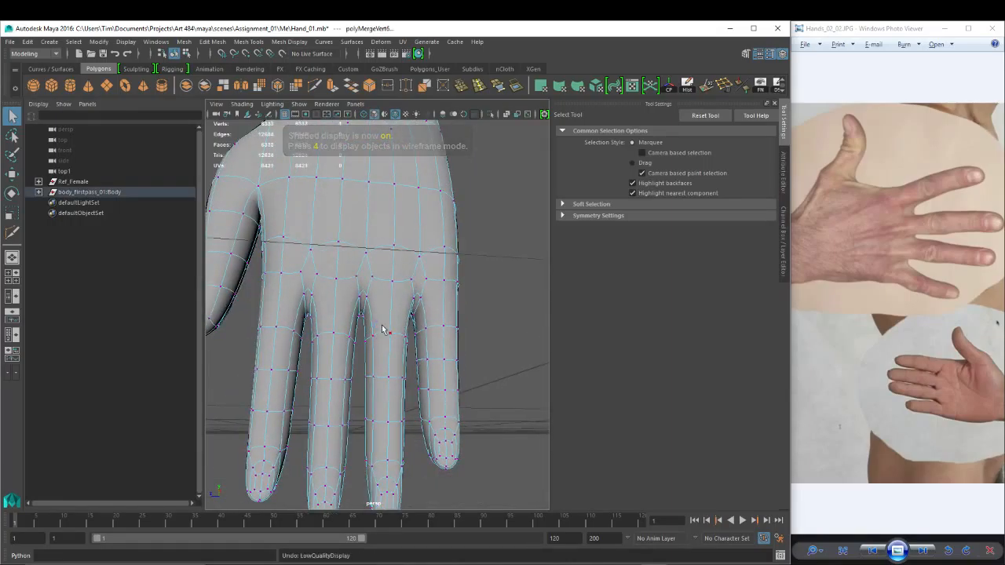
{"action": "key", "text": "ctrl+z"}
{"action": "key", "text": "ctrl+z"}
{"action": "key", "text": "ctrl+z"}
{"action": "key", "text": "ctrl+z"}
{"action": "key", "text": "ctrl+z"}
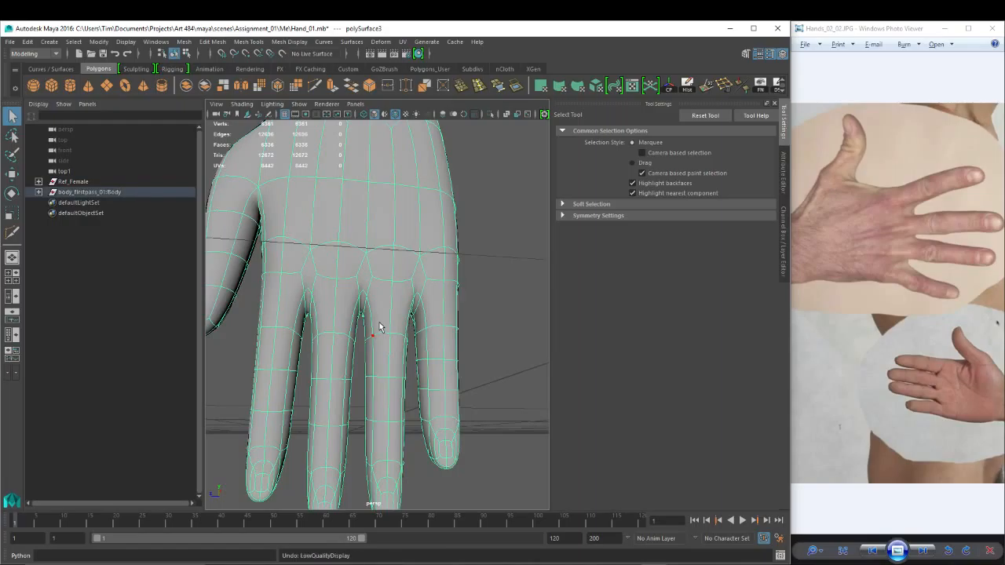
{"action": "key", "text": "ctrl+z"}
{"action": "key", "text": "ctrl+z"}
{"action": "key", "text": "ctrl+z"}
{"action": "key", "text": "ctrl+z"}
{"action": "key", "text": "ctrl+z"}
{"action": "key", "text": "ctrl+z"}
{"action": "key", "text": "ctrl+z"}
{"action": "key", "text": "ctrl+z"}
{"action": "key", "text": "ctrl+z"}
Select the whole hand mesh and compare its unsmoothed and smoothed shape from the thumb side.
{"action": "key", "text": "w"}
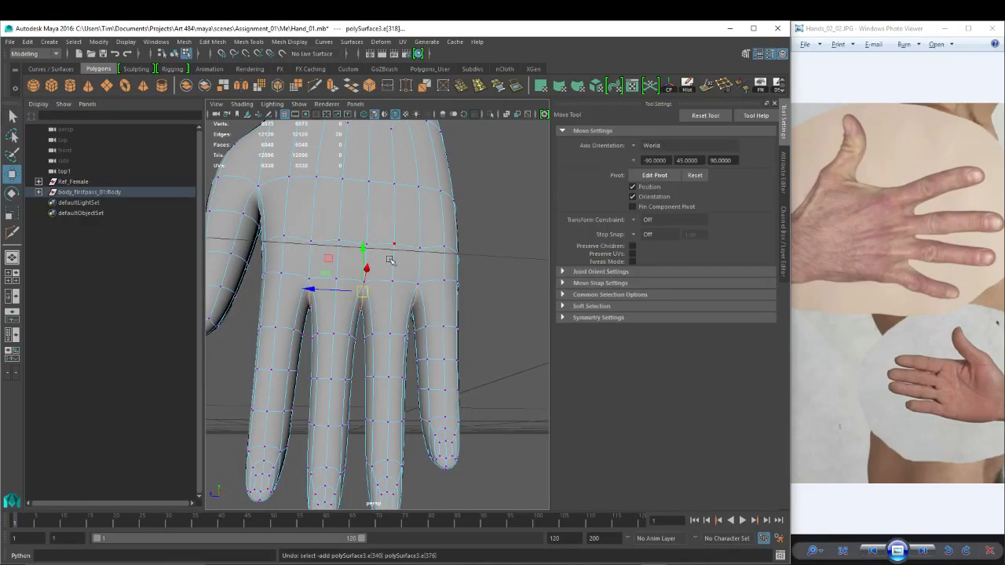
{"action": "right_click_drag", "start_coordinate": [393, 260], "coordinate": [430, 245]}
{"action": "left_click", "coordinate": [430, 250]}
{"action": "right_click_drag", "start_coordinate": [491, 312], "coordinate": [416, 296], "text": "alt"}
{"action": "left_click_drag", "start_coordinate": [389, 305], "coordinate": [443, 345], "text": "alt"}
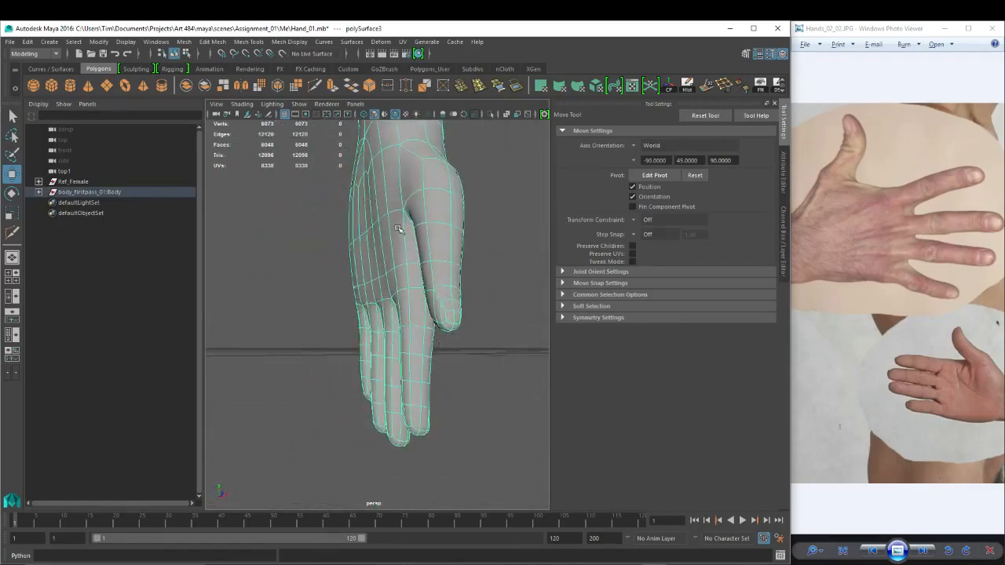
{"action": "key", "text": "1"}
{"action": "left_click_drag", "start_coordinate": [375, 286], "coordinate": [389, 285], "text": "alt"}
{"action": "key", "text": "3"}
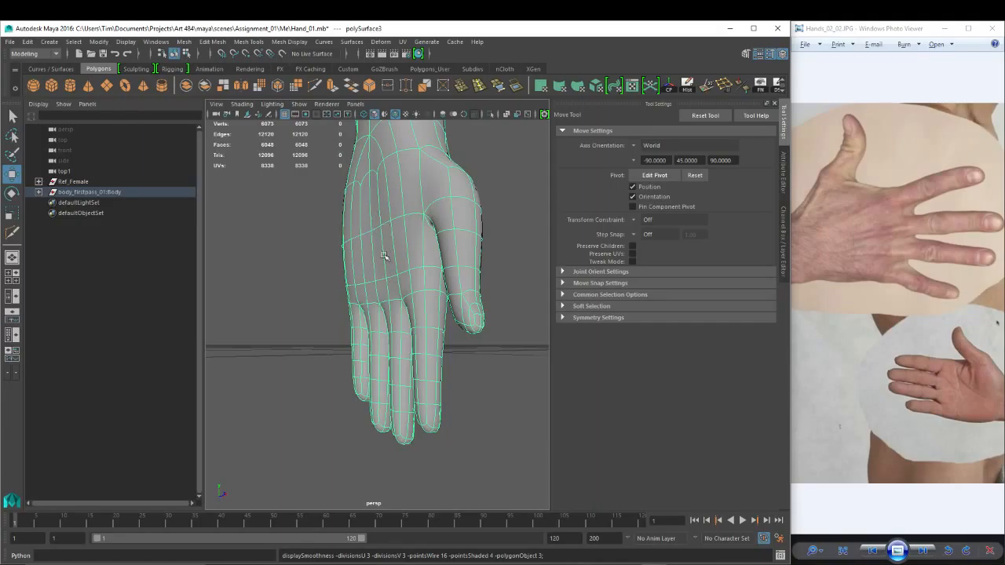
Select the row of vertices across the palm just above the fingers and shift it vertically in unsmoothed display.
{"action": "left_click_drag", "start_coordinate": [384, 256], "coordinate": [378, 261], "text": "alt"}
{"action": "right_click_drag", "start_coordinate": [376, 262], "coordinate": [362, 272]}
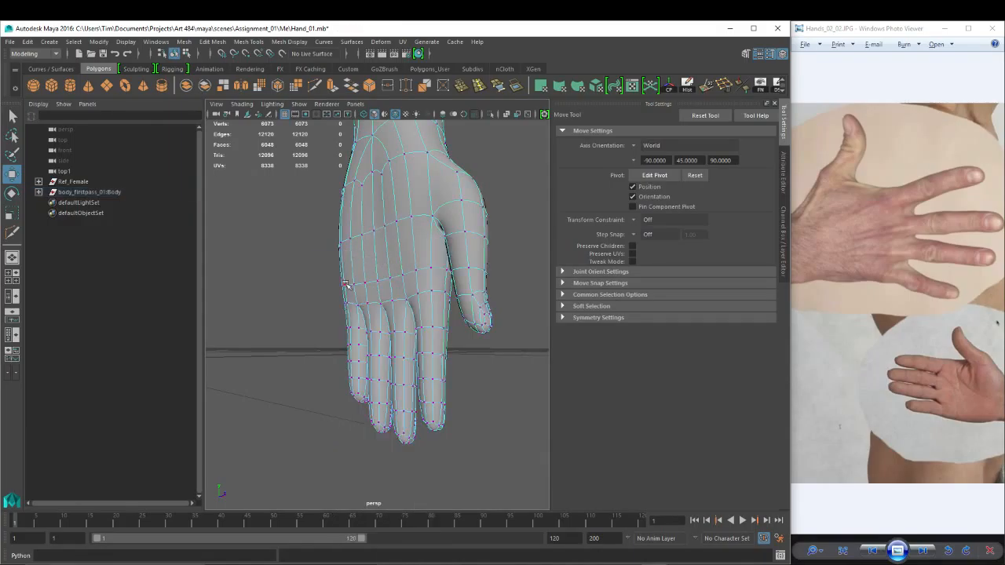
{"action": "left_click", "coordinate": [345, 285]}
{"action": "double_click", "coordinate": [416, 269], "text": "shift"}
{"action": "left_click_drag", "start_coordinate": [339, 264], "coordinate": [408, 262], "text": "alt"}
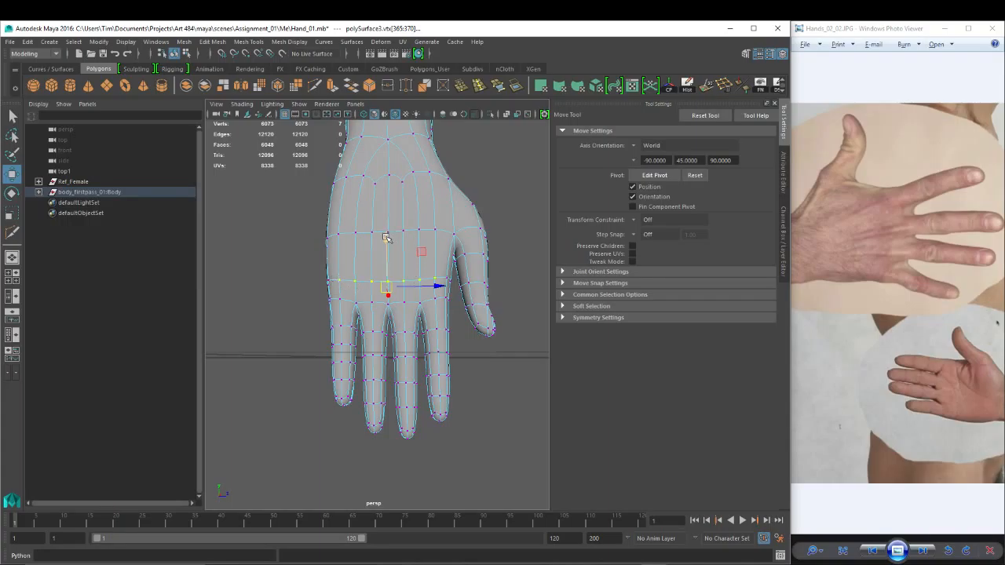
{"action": "key", "text": "1"}
{"action": "key", "text": "5"}
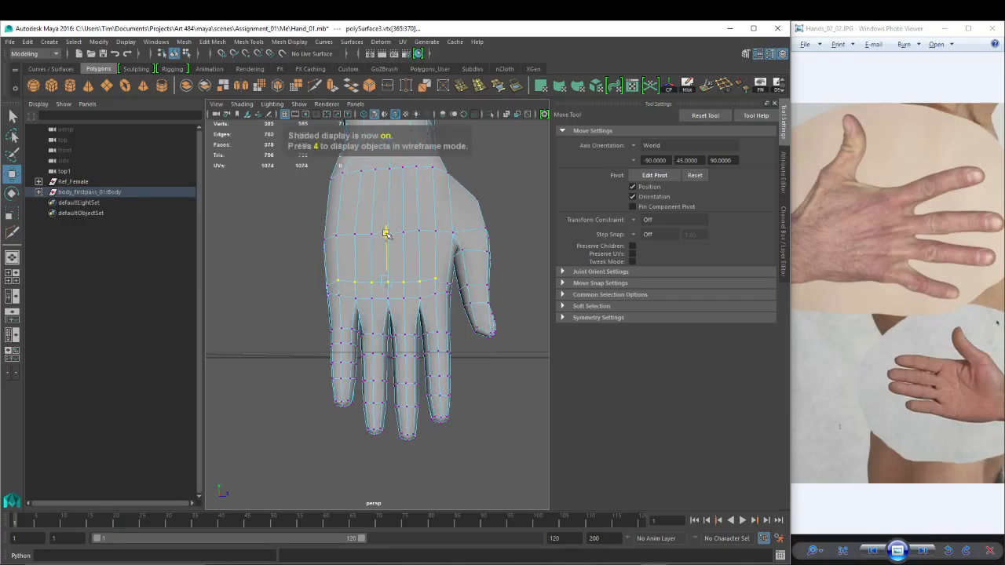
Limit the selection to the five middle vertices of the palm row above the fingers and nudge them vertically.
{"action": "left_click", "coordinate": [355, 285]}
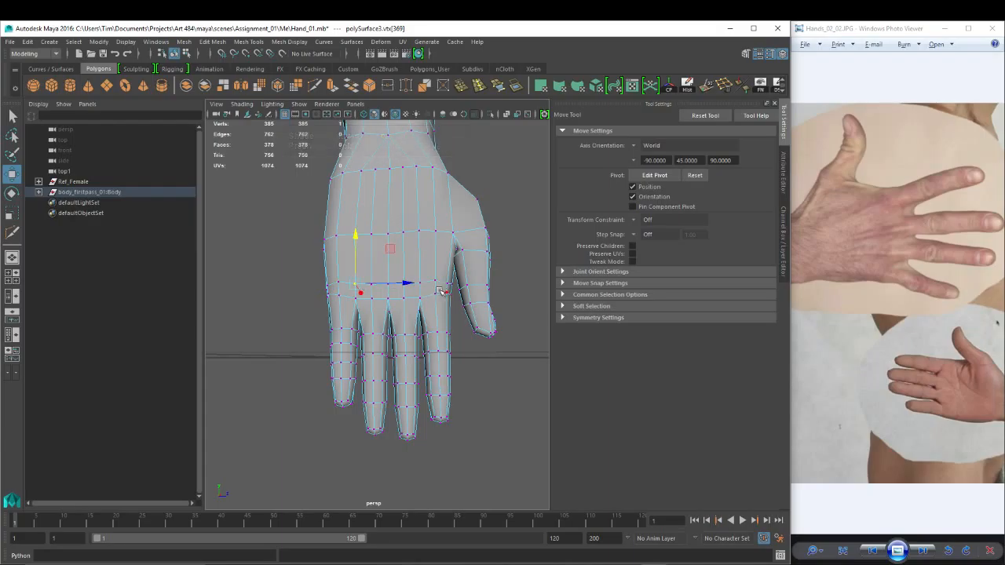
{"action": "double_click", "coordinate": [420, 284], "text": "shift"}
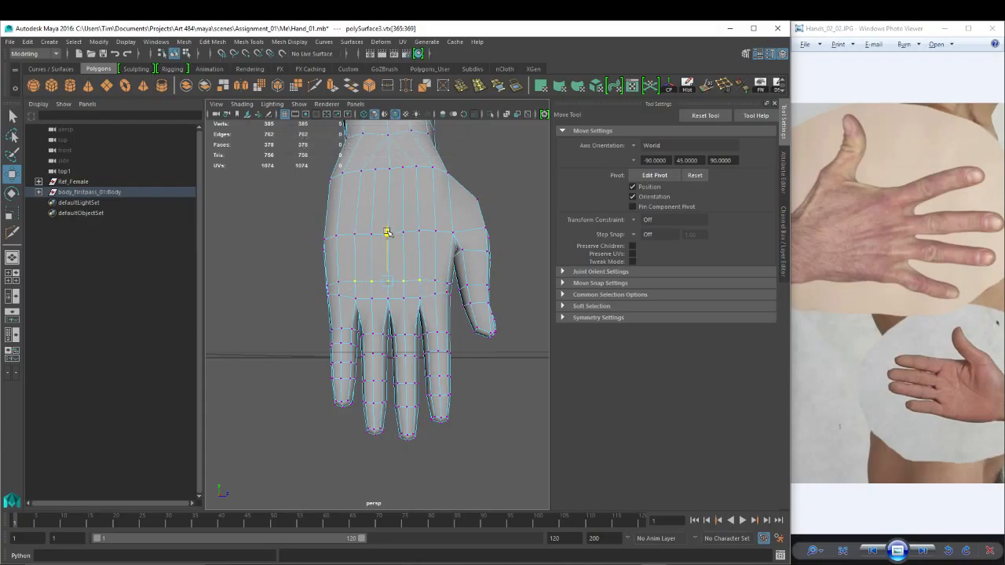
{"action": "left_click_drag", "start_coordinate": [387, 233], "coordinate": [387, 233]}
{"action": "right_click_drag", "start_coordinate": [255, 259], "coordinate": [351, 274], "text": "alt"}
{"action": "left_click_drag", "start_coordinate": [350, 274], "coordinate": [432, 275], "text": "alt"}
{"action": "right_click_drag", "start_coordinate": [432, 275], "coordinate": [344, 276], "text": "alt"}
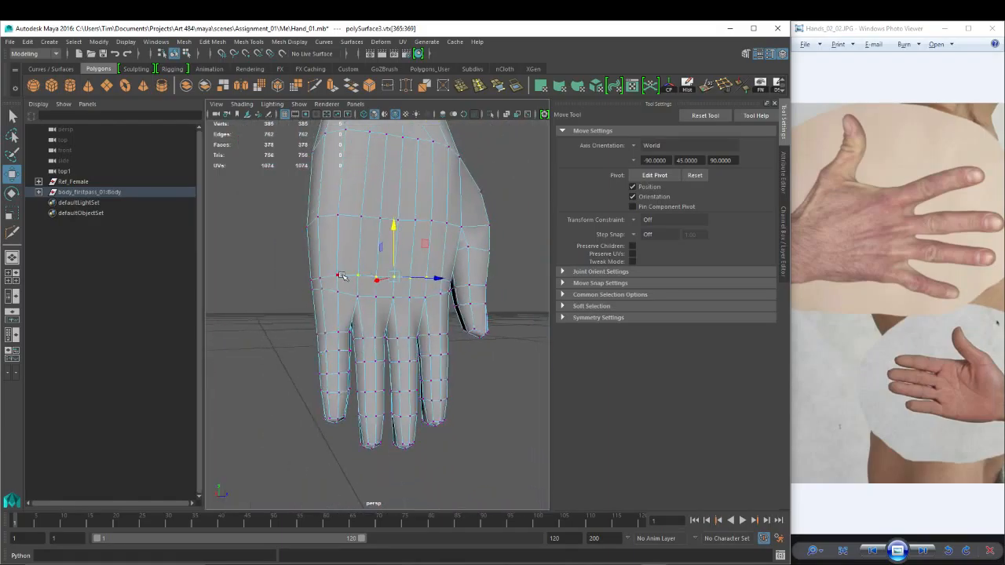
Select four alternate vertices of the row, one above each finger, and adjust their depth on the palm.
{"action": "left_click", "coordinate": [340, 275]}
{"action": "left_click", "coordinate": [379, 279], "text": "shift"}
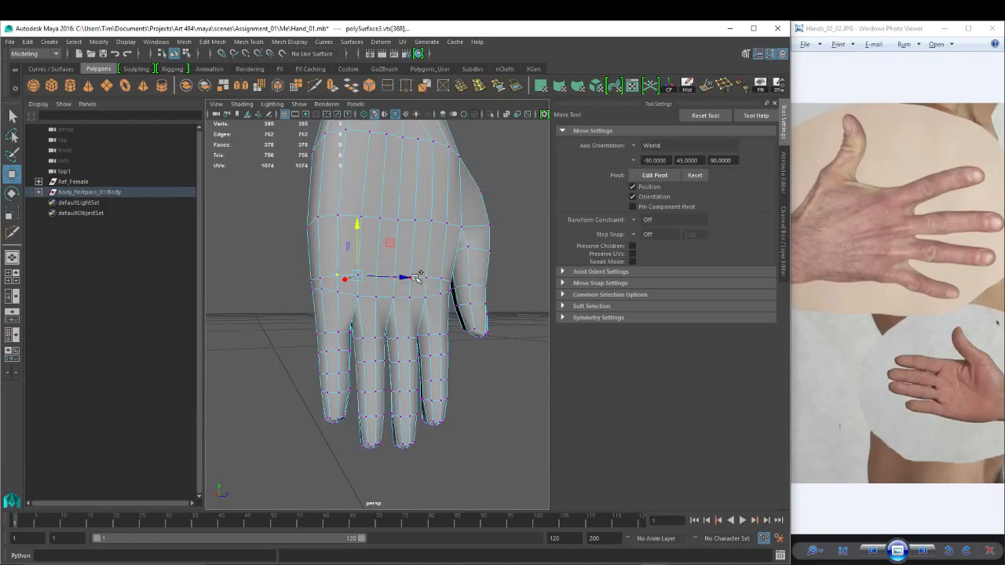
{"action": "left_click", "coordinate": [419, 277], "text": "shift"}
{"action": "left_click", "coordinate": [444, 279], "text": "shift"}
{"action": "left_click_drag", "start_coordinate": [444, 278], "coordinate": [424, 280], "text": "alt"}
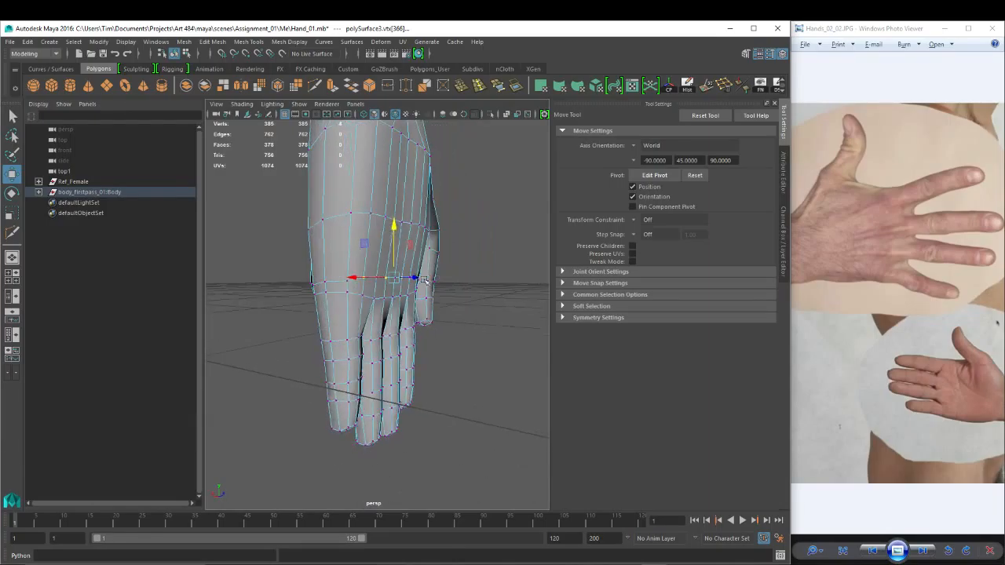
{"action": "left_click_drag", "start_coordinate": [357, 275], "coordinate": [379, 302]}
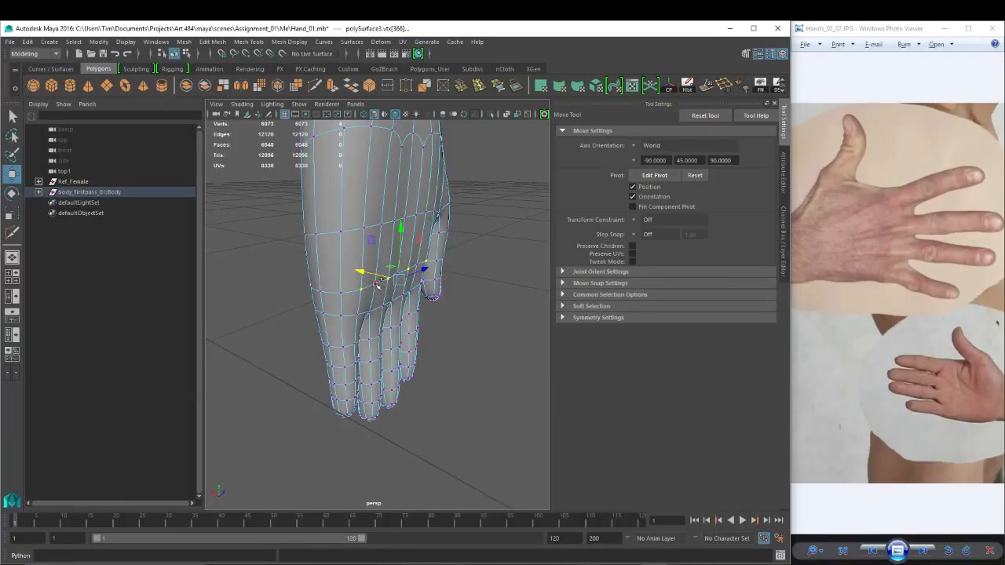
Adjust the depth of the whole vertex row above the fingers, comparing smoothed, wireframe and unsmoothed display.
{"action": "left_click_drag", "start_coordinate": [378, 282], "coordinate": [419, 292], "text": "alt"}
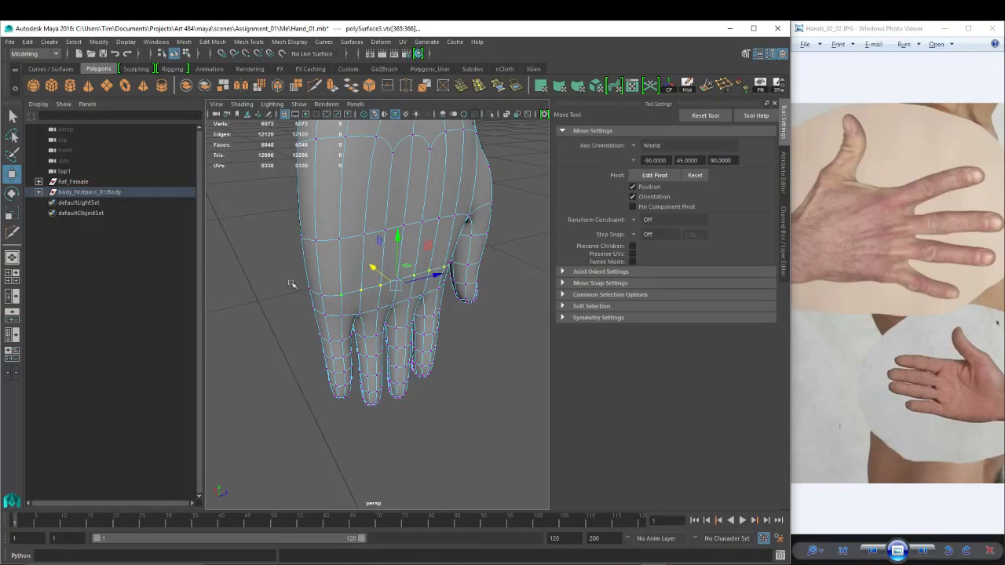
{"action": "right_click_drag", "start_coordinate": [291, 284], "coordinate": [440, 215], "text": "alt"}
{"action": "key", "text": "4"}
{"action": "key", "text": "5"}
{"action": "key", "text": "1"}
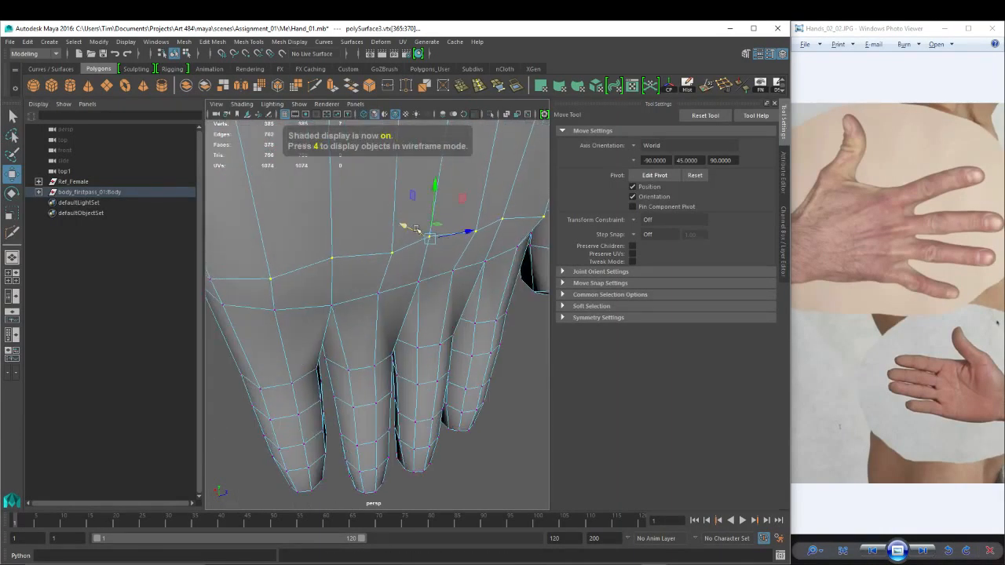
{"action": "scroll", "coordinate": [404, 228], "scroll_direction": "down", "scroll_amount": 5}
{"action": "mouse_move", "coordinate": [410, 262]}
{"action": "left_mouse_down", "text": "alt"}
{"action": "mouse_move", "coordinate": [404, 227]}
{"action": "mouse_move", "coordinate": [518, 234]}
{"action": "mouse_move", "coordinate": [515, 223]}
{"action": "left_mouse_up", "text": "alt"}
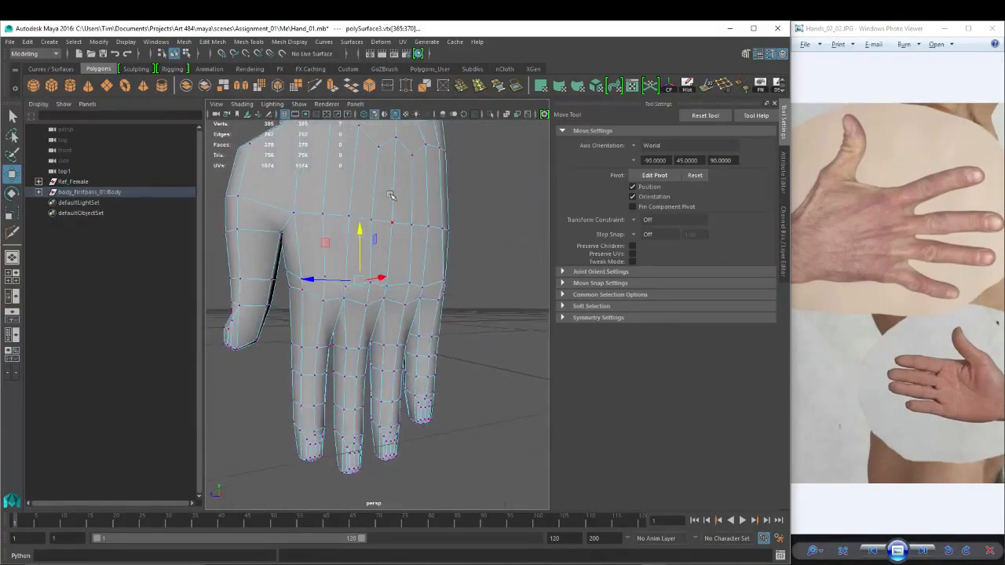
{"action": "right_click_drag", "start_coordinate": [390, 209], "coordinate": [415, 189]}
{"action": "left_click", "coordinate": [315, 85]}
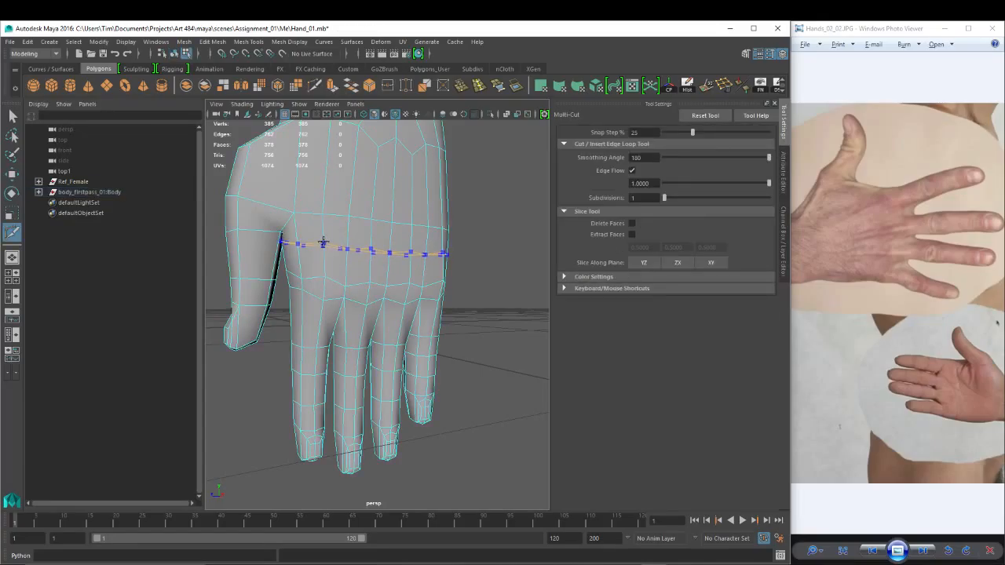
{"action": "left_click_drag", "start_coordinate": [323, 243], "coordinate": [338, 261], "text": "alt"}
{"action": "key", "text": "w"}
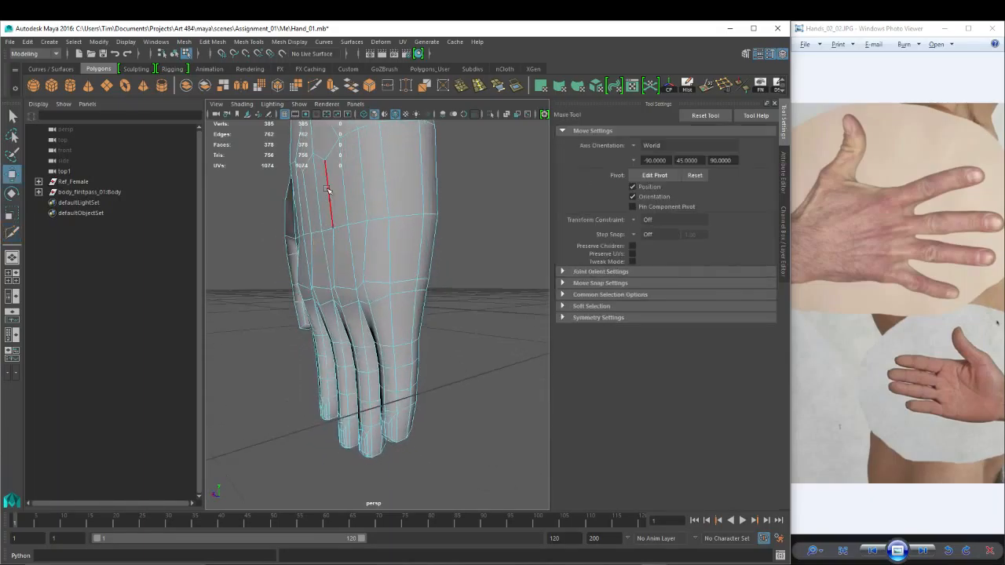
Select the row of vertices across the middle of the back of the hand and adjust its depth.
{"action": "right_click_drag", "start_coordinate": [328, 202], "coordinate": [280, 190]}
{"action": "left_click_drag", "start_coordinate": [282, 194], "coordinate": [399, 233], "text": "alt"}
{"action": "left_click", "coordinate": [438, 220]}
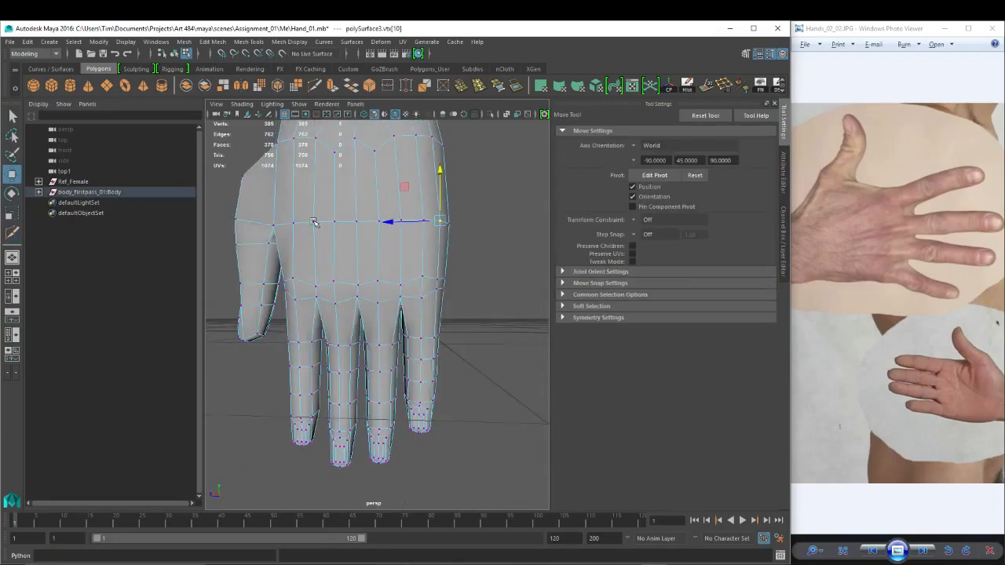
{"action": "left_click_drag", "start_coordinate": [375, 169], "coordinate": [416, 248], "text": "alt"}
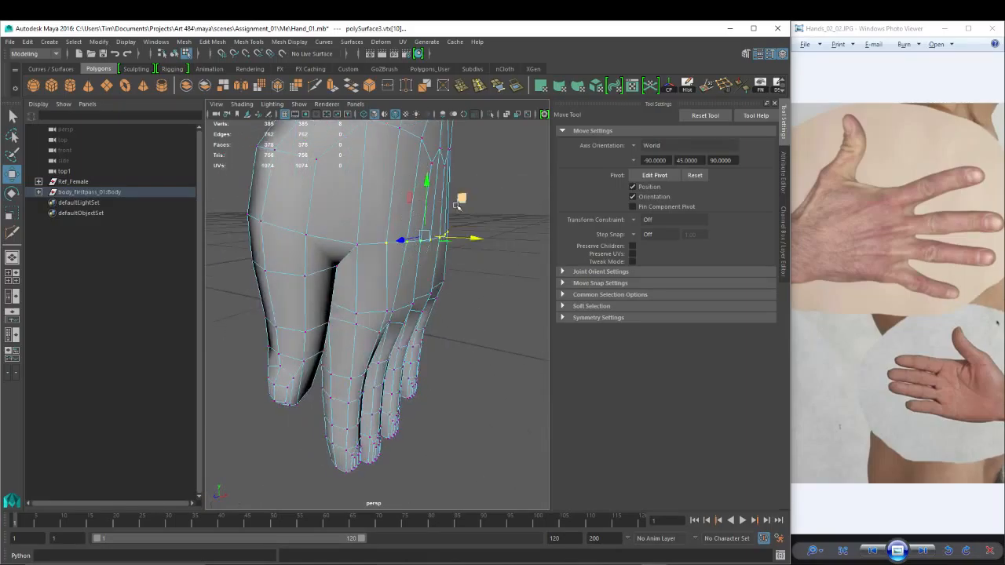
{"action": "left_click_drag", "start_coordinate": [458, 206], "coordinate": [392, 205], "text": "alt"}
{"action": "left_click_drag", "start_coordinate": [386, 255], "coordinate": [397, 309], "text": "alt"}
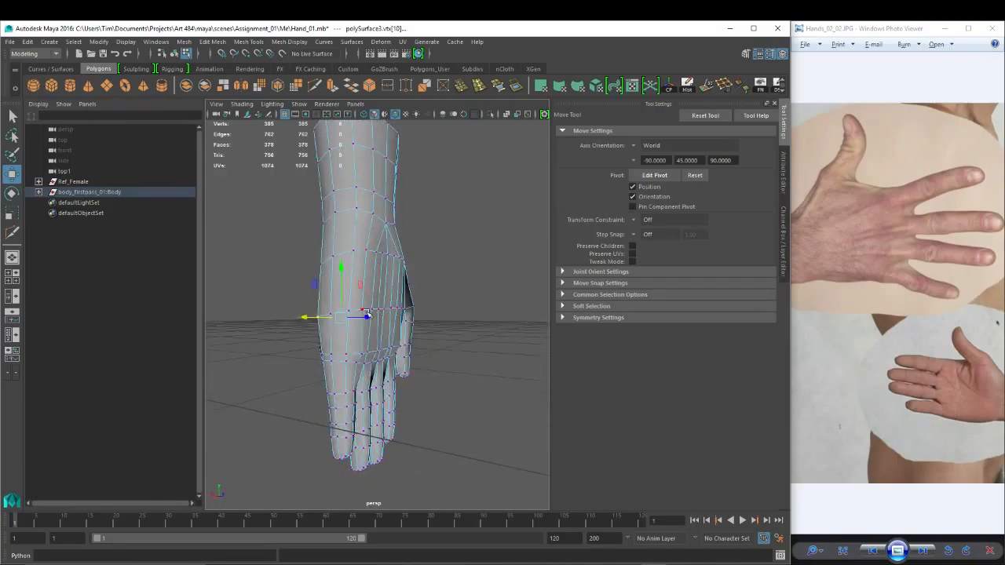
Adjust the depth of the mid-palm vertex row with soft selection, including the vertex beside the thumb base.
{"action": "left_click", "coordinate": [381, 311]}
{"action": "scroll", "coordinate": [385, 308], "scroll_direction": "up", "scroll_amount": 2}
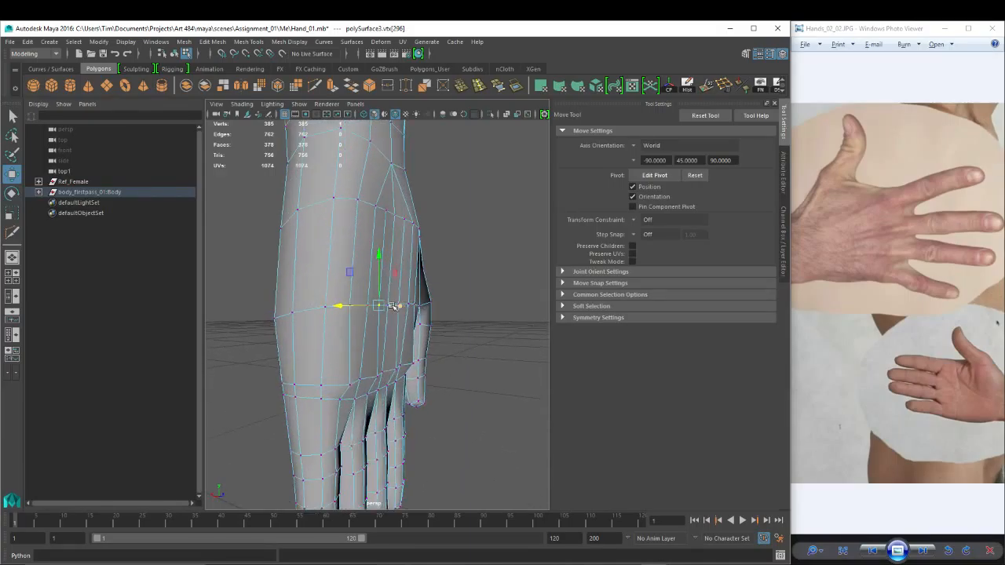
{"action": "left_click_drag", "start_coordinate": [417, 289], "coordinate": [342, 301], "text": "alt"}
{"action": "key", "text": "b"}
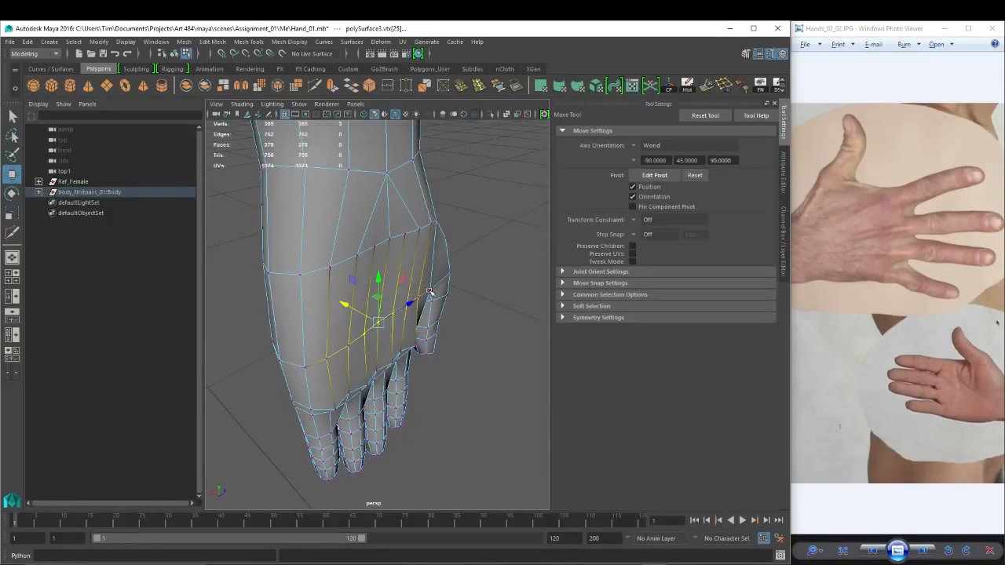
{"action": "left_click", "coordinate": [429, 292]}
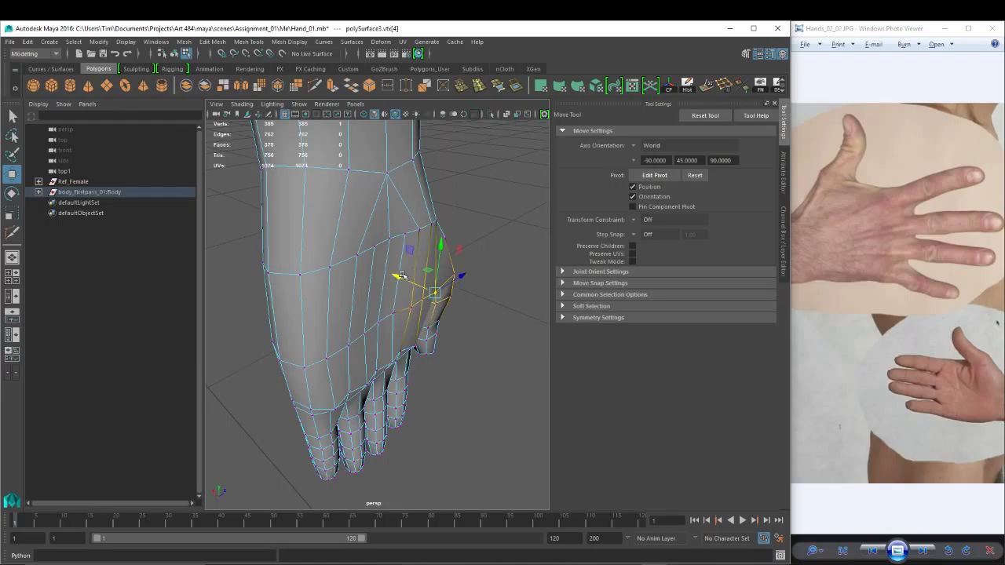
{"action": "left_click_drag", "start_coordinate": [401, 275], "coordinate": [390, 230], "text": "alt"}
Turn off soft selection and slightly lower the vertices near the middle of the palm row just below the wrist.
{"action": "left_click", "coordinate": [381, 236]}
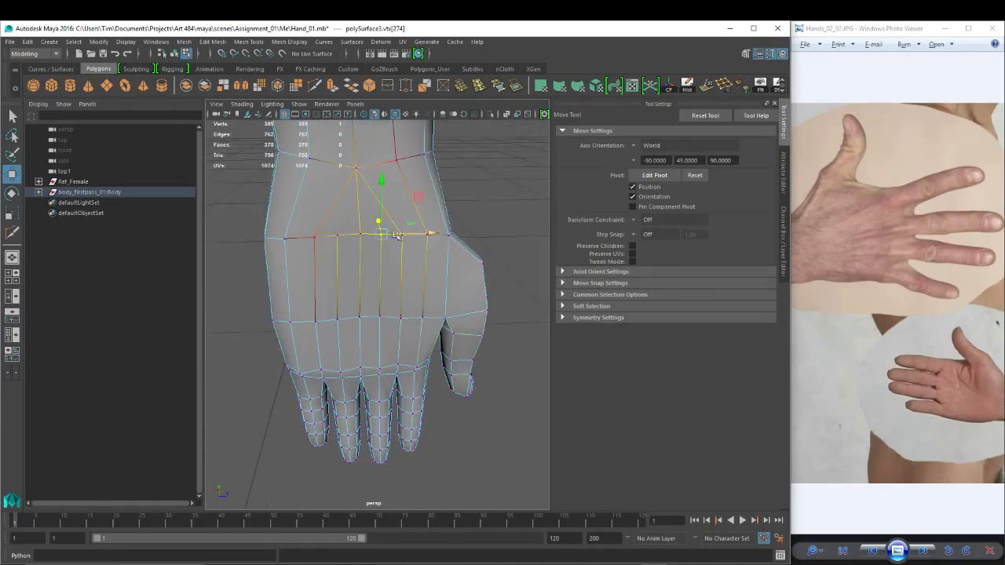
{"action": "left_click", "coordinate": [337, 234], "text": "shift"}
{"action": "key", "text": "b"}
{"action": "left_click_drag", "start_coordinate": [360, 181], "coordinate": [359, 189]}
{"action": "left_click_drag", "start_coordinate": [416, 216], "coordinate": [378, 211], "text": "alt"}
{"action": "left_click", "coordinate": [434, 252]}
Bevel the edge loop around the wrist with 1 segment and adjust the bevel fraction.
{"action": "right_click_drag", "start_coordinate": [378, 210], "coordinate": [378, 190]}
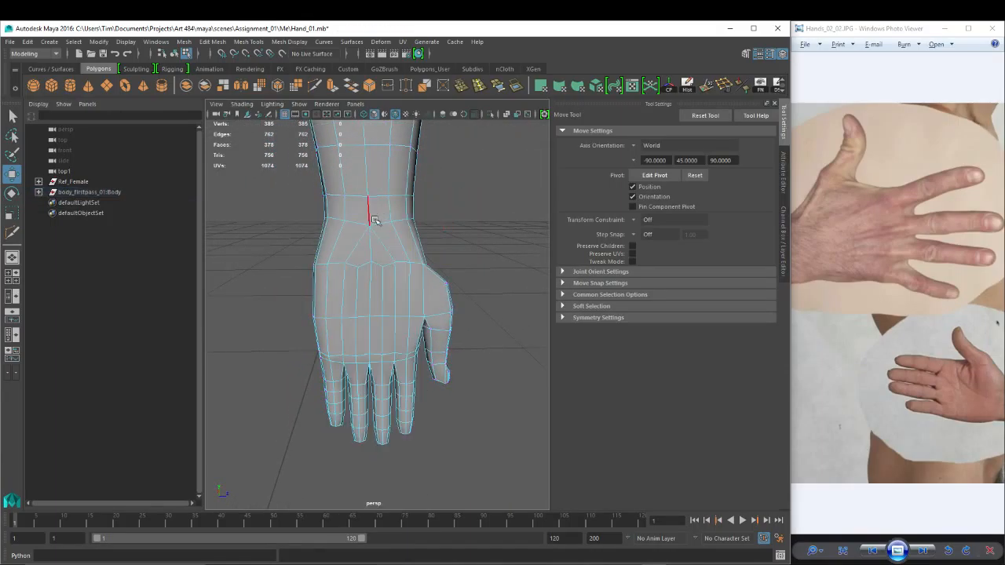
{"action": "left_click", "coordinate": [382, 224]}
{"action": "left_click", "coordinate": [357, 224], "text": "shift"}
{"action": "double_click", "coordinate": [357, 223], "text": "shift"}
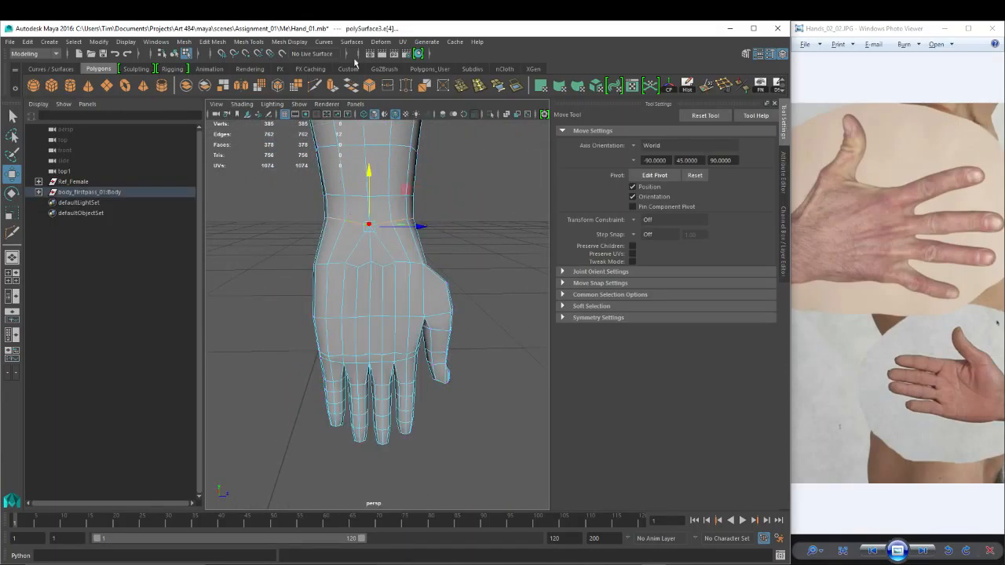
{"action": "key", "text": "ctrl+b"}
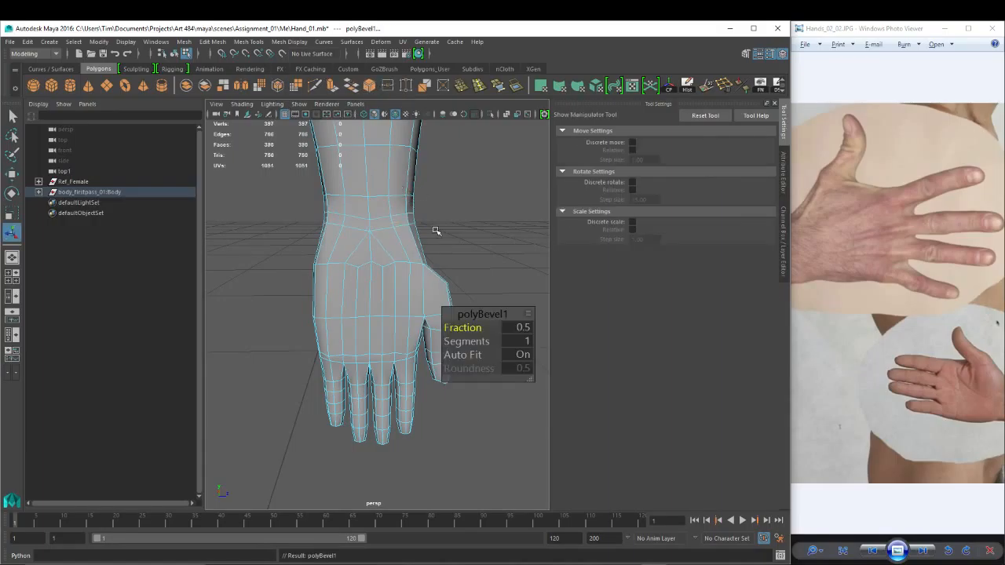
{"action": "mouse_move", "coordinate": [463, 328]}
{"action": "left_mouse_down"}
{"action": "mouse_move", "coordinate": [483, 328]}
{"action": "mouse_move", "coordinate": [469, 327]}
{"action": "left_mouse_up"}
{"action": "key", "text": "w"}
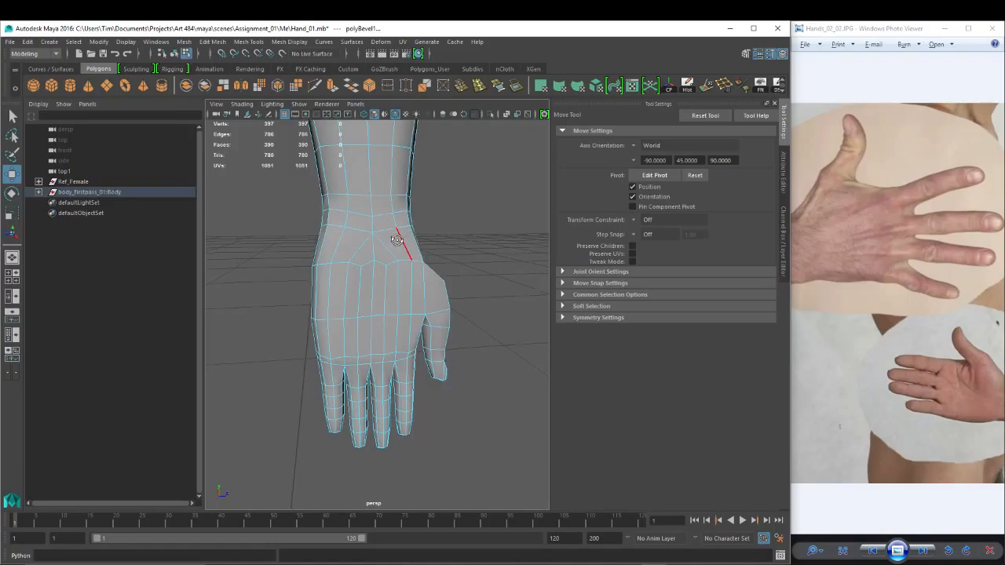
In the front view, move the vertices on one side of the wrist inward and adjust the forearm vertices above them horizontally.
{"action": "mouse_move", "coordinate": [369, 239]}
{"action": "left_mouse_down", "text": "alt"}
{"action": "mouse_move", "coordinate": [298, 239]}
{"action": "mouse_move", "coordinate": [367, 230]}
{"action": "left_mouse_up", "text": "alt"}
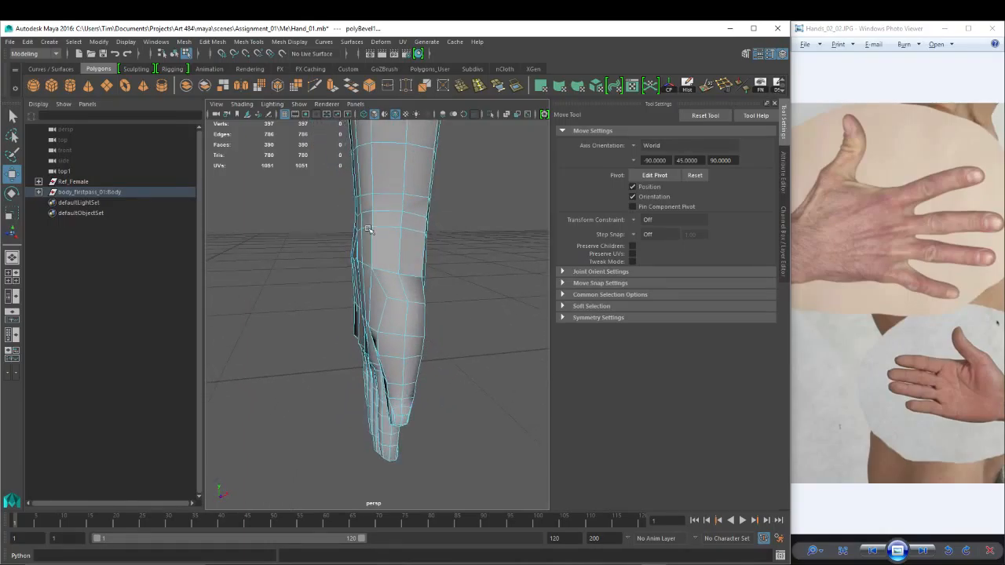
{"action": "key", "text": "space"}
{"action": "left_click_drag", "start_coordinate": [331, 153], "coordinate": [344, 181]}
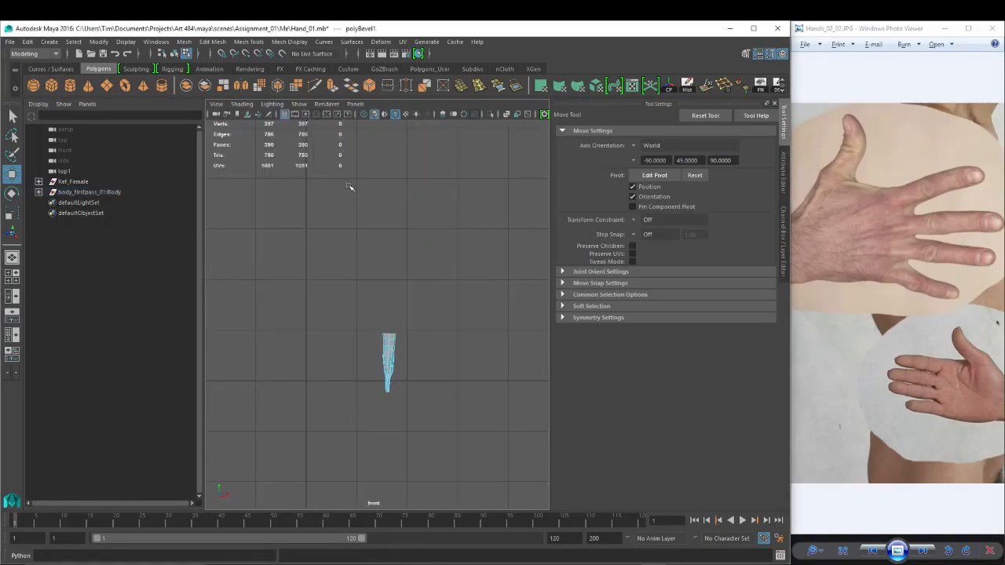
{"action": "right_click_drag", "start_coordinate": [358, 254], "coordinate": [591, 353], "text": "alt"}
{"action": "key", "text": "a"}
{"action": "right_click_drag", "start_coordinate": [374, 335], "coordinate": [498, 324], "text": "alt"}
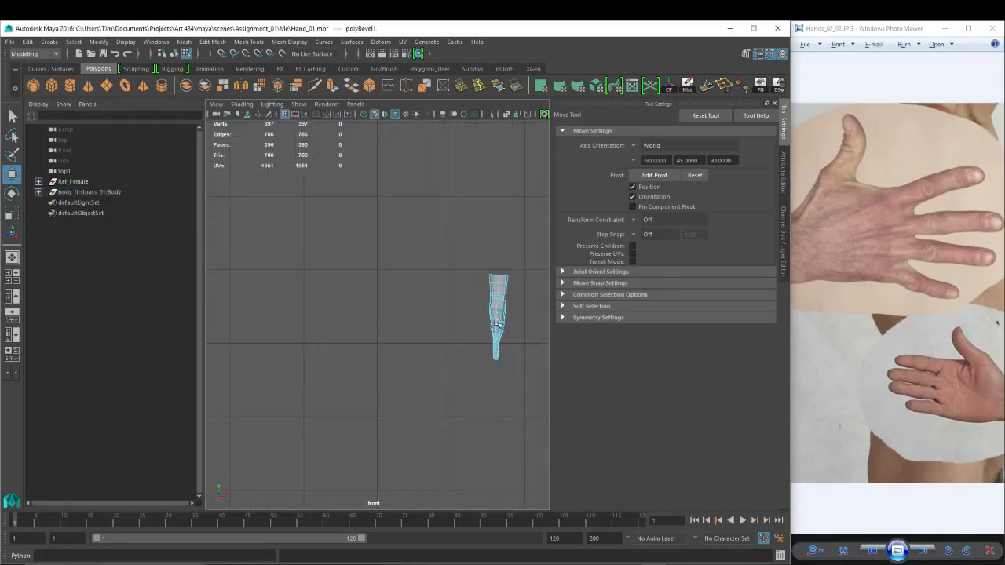
{"action": "left_click_drag", "start_coordinate": [458, 246], "coordinate": [536, 290]}
{"action": "key", "text": "f"}
{"action": "right_click_drag", "start_coordinate": [306, 293], "coordinate": [345, 300], "text": "alt"}
{"action": "middle_click_drag", "start_coordinate": [345, 301], "coordinate": [419, 240], "text": "alt"}
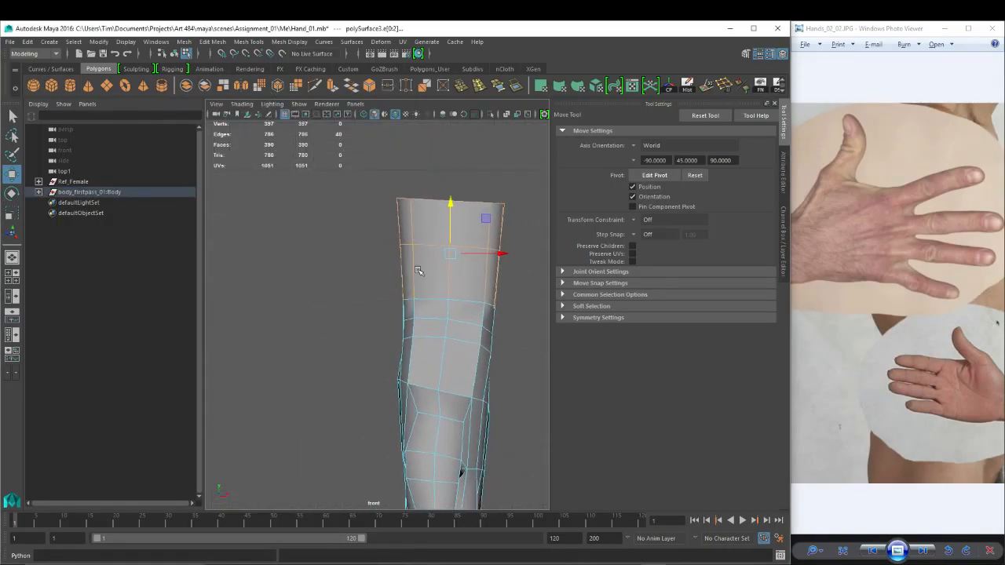
{"action": "right_click_drag", "start_coordinate": [419, 269], "coordinate": [391, 269]}
{"action": "left_click_drag", "start_coordinate": [382, 280], "coordinate": [471, 312]}
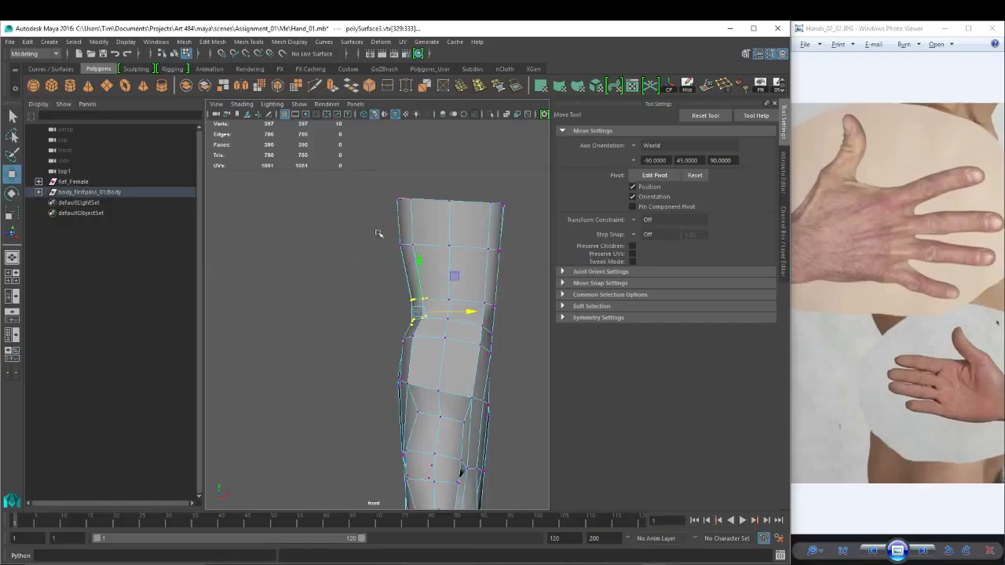
{"action": "left_click_drag", "start_coordinate": [378, 232], "coordinate": [464, 245]}
{"action": "middle_click_drag", "start_coordinate": [483, 288], "coordinate": [457, 231], "text": "alt"}
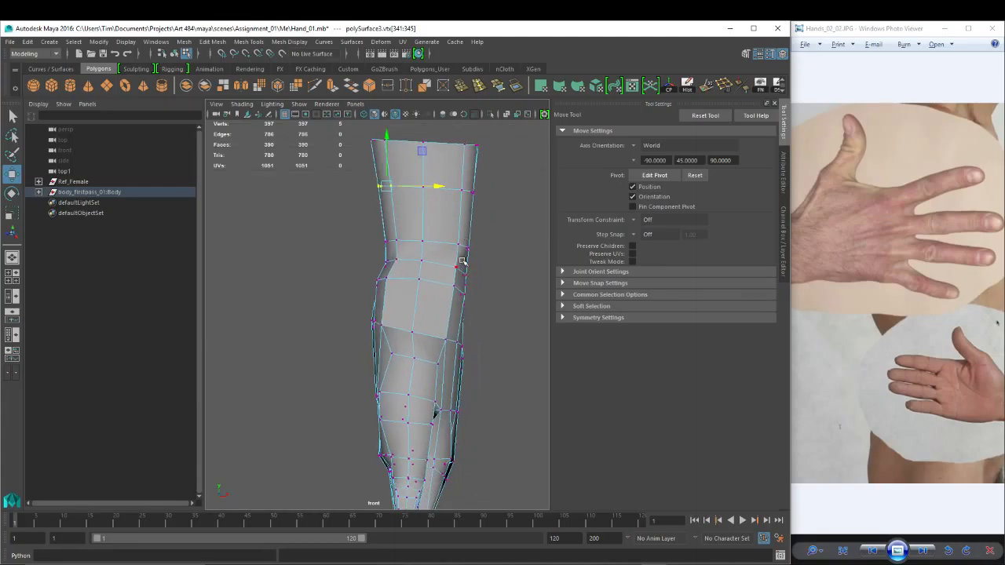
Set a perspective view beside the front view and shift the wrist vertices on the opposite side horizontally.
{"action": "left_click_drag", "start_coordinate": [463, 261], "coordinate": [497, 290]}
{"action": "key", "text": "space"}
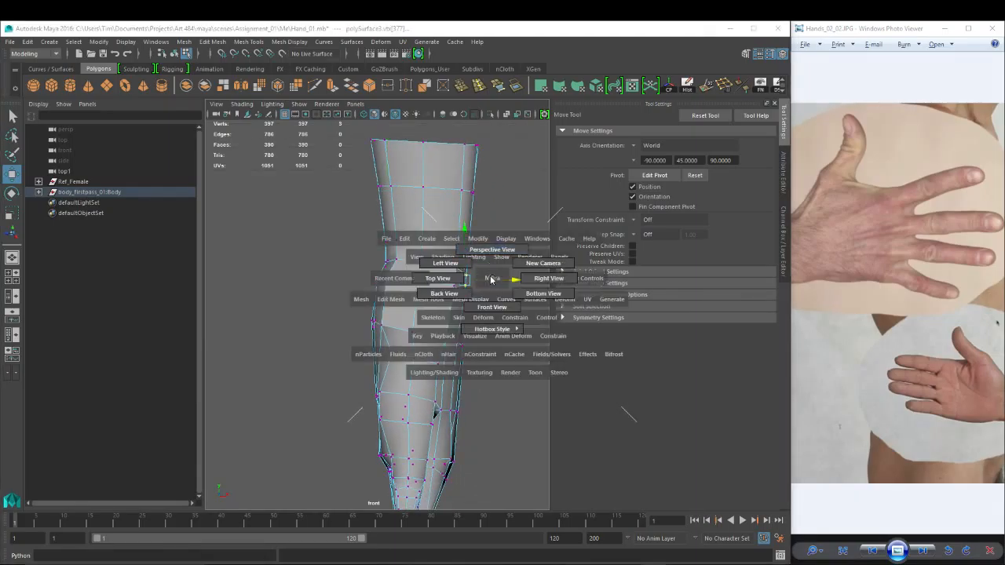
{"action": "key", "text": "space"}
{"action": "left_click_drag", "start_coordinate": [132, 241], "coordinate": [142, 287]}
{"action": "key", "text": "space"}
{"action": "key", "text": "f"}
{"action": "right_click_drag", "start_coordinate": [142, 287], "coordinate": [119, 285], "text": "alt"}
{"action": "key", "text": "f"}
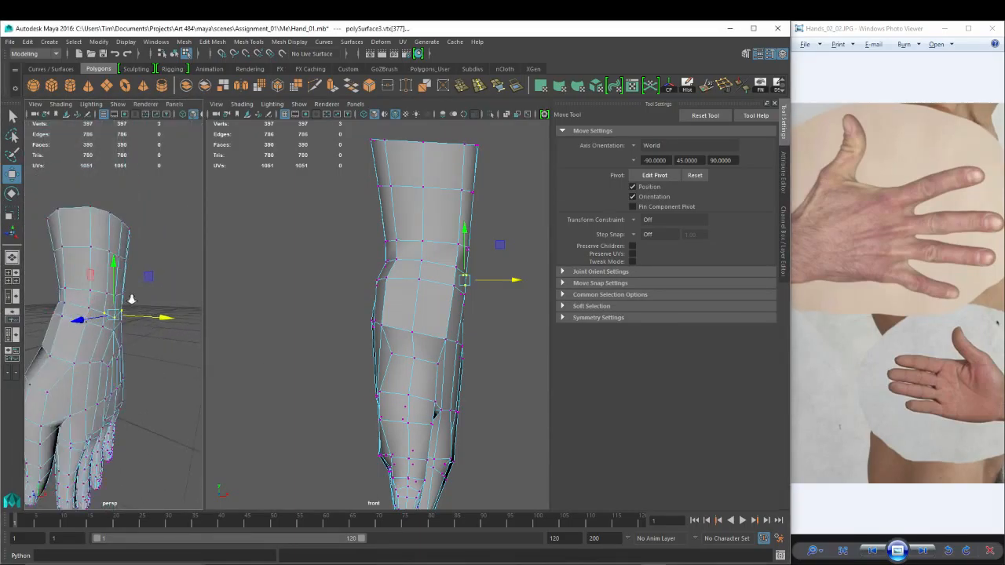
{"action": "left_click_drag", "start_coordinate": [517, 281], "coordinate": [519, 281]}
Select the vertices just below on the same side of the wrist and hand and move them slightly outward.
{"action": "left_click_drag", "start_coordinate": [452, 292], "coordinate": [515, 299]}
{"action": "middle_click_drag", "start_coordinate": [513, 321], "coordinate": [493, 245], "text": "alt"}
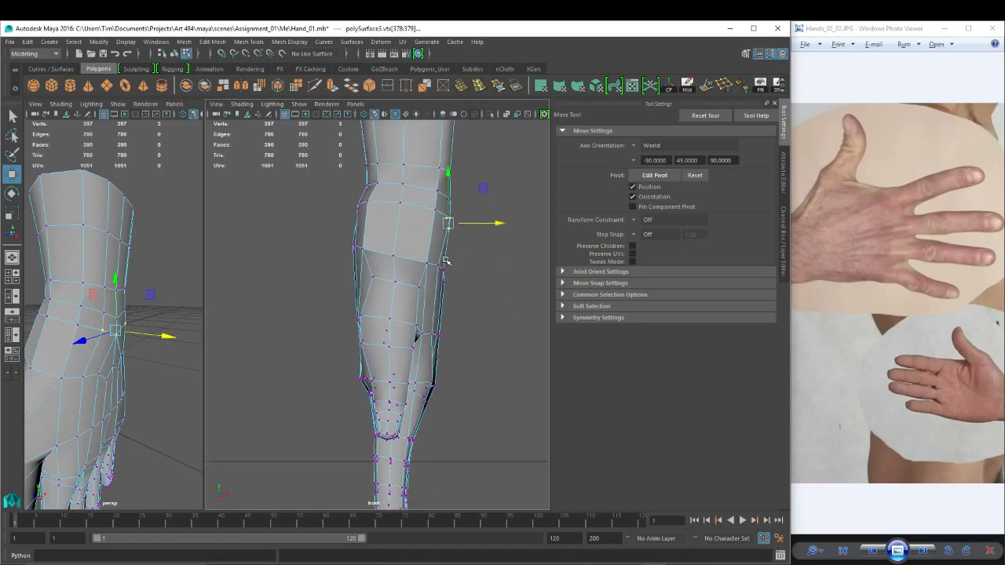
{"action": "left_click_drag", "start_coordinate": [458, 288], "coordinate": [459, 288]}
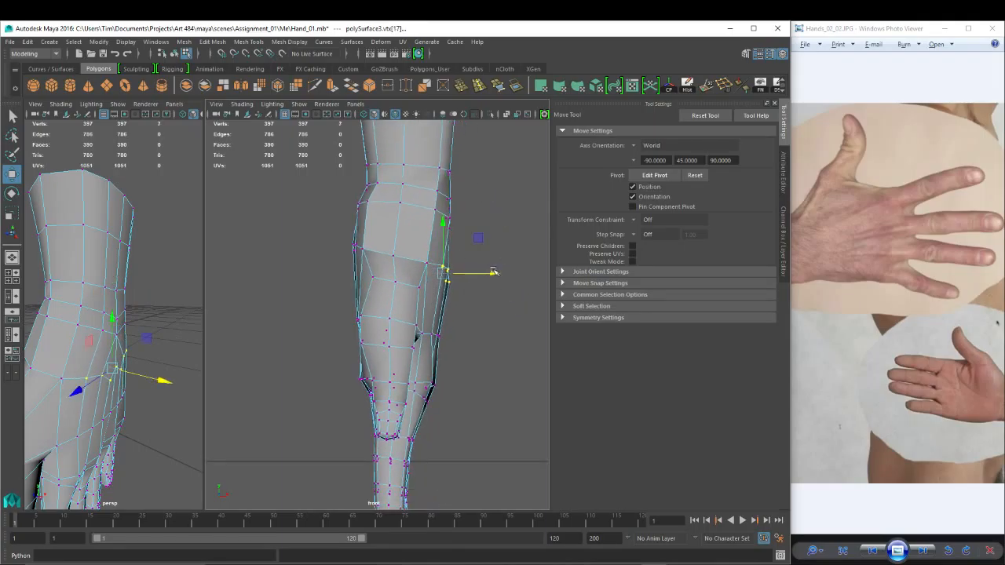
Shift the row of vertices lower down on the same side of the hand slightly along the horizontal axis.
{"action": "middle_click_drag", "start_coordinate": [463, 313], "coordinate": [463, 268], "text": "alt"}
{"action": "left_click", "coordinate": [434, 288]}
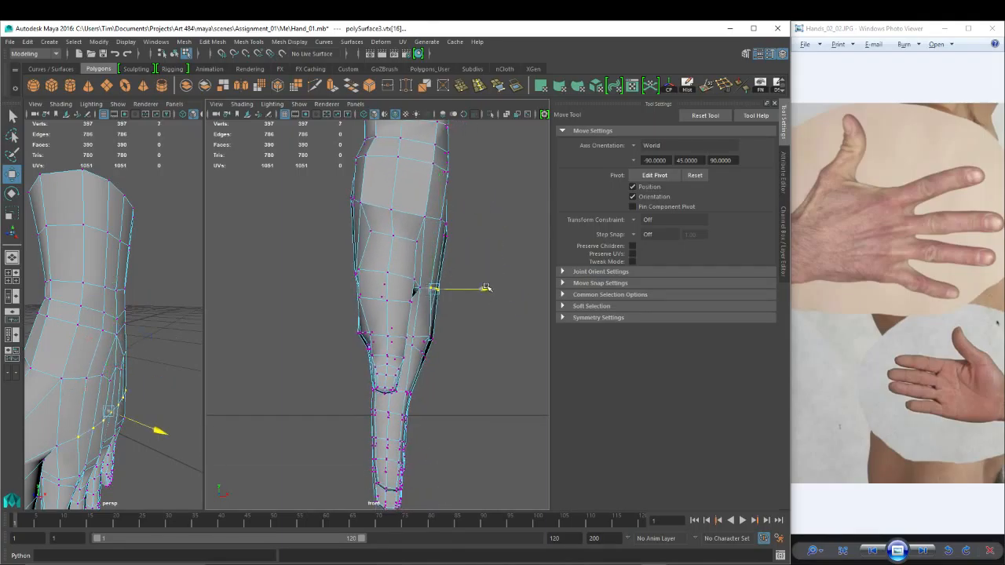
{"action": "key", "text": "4"}
{"action": "key", "text": "space"}
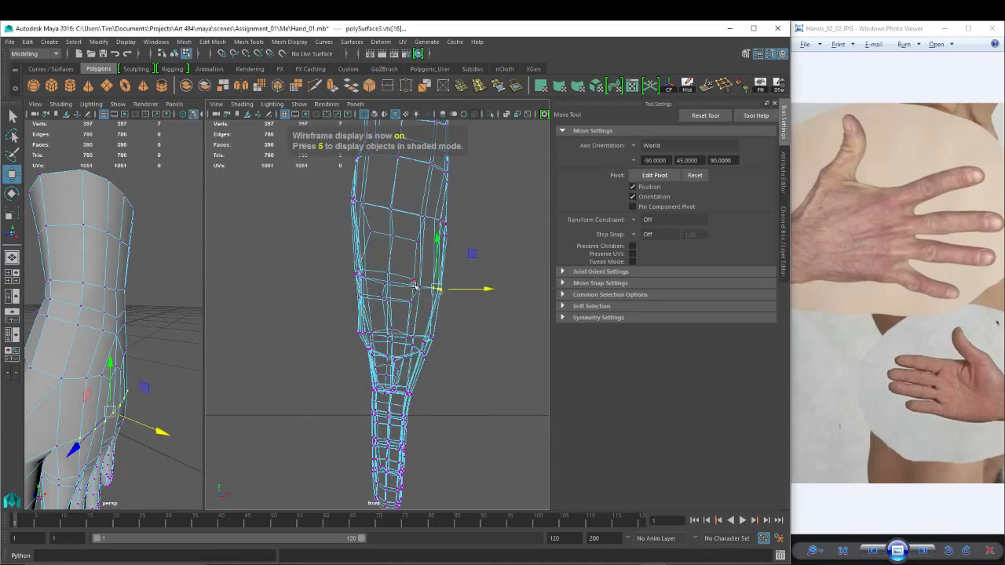
Select the vertices just inside that row through the mesh and inspect where they sit in the perspective view.
{"action": "key", "text": "space"}
{"action": "mouse_move", "coordinate": [414, 282]}
{"action": "left_mouse_down"}
{"action": "mouse_move", "coordinate": [429, 299]}
{"action": "mouse_move", "coordinate": [433, 284]}
{"action": "mouse_move", "coordinate": [427, 301]}
{"action": "left_mouse_up"}
{"action": "key", "text": "5"}
{"action": "key", "text": "f"}
{"action": "right_click_drag", "start_coordinate": [427, 300], "coordinate": [371, 277], "text": "alt"}
{"action": "key", "text": "shift+f"}
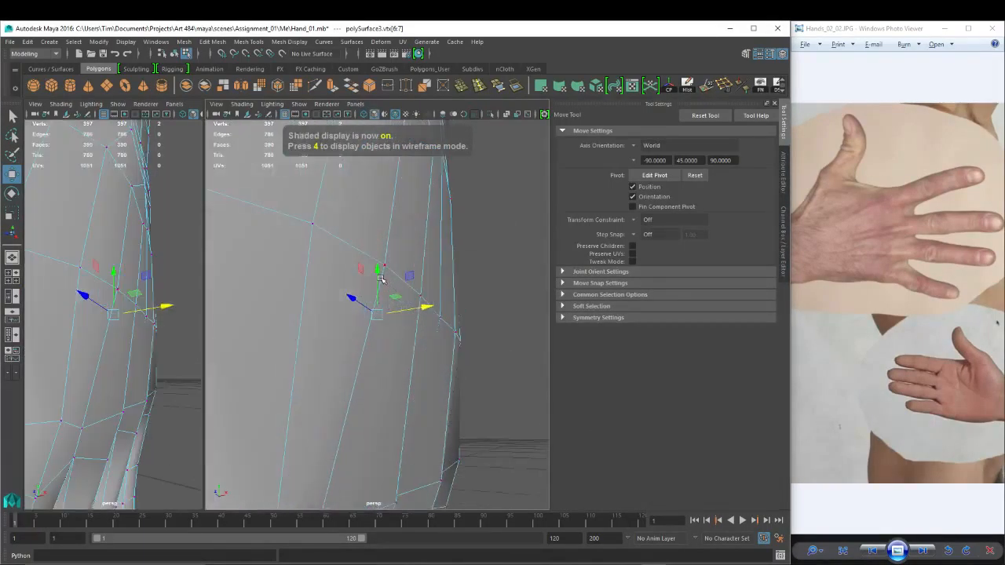
{"action": "right_click_drag", "start_coordinate": [503, 256], "coordinate": [437, 285], "text": "alt"}
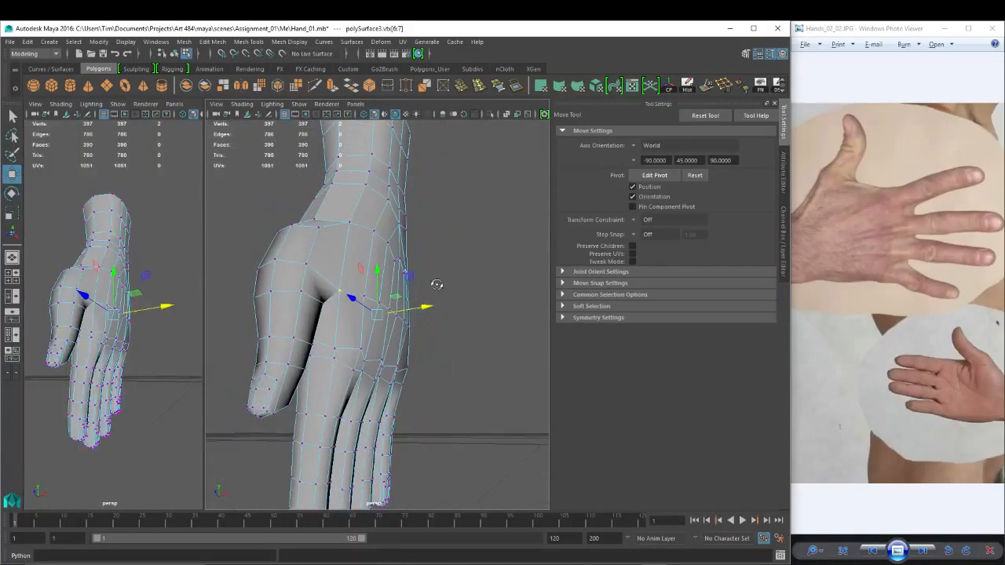
{"action": "left_click_drag", "start_coordinate": [437, 285], "coordinate": [363, 285], "text": "alt"}
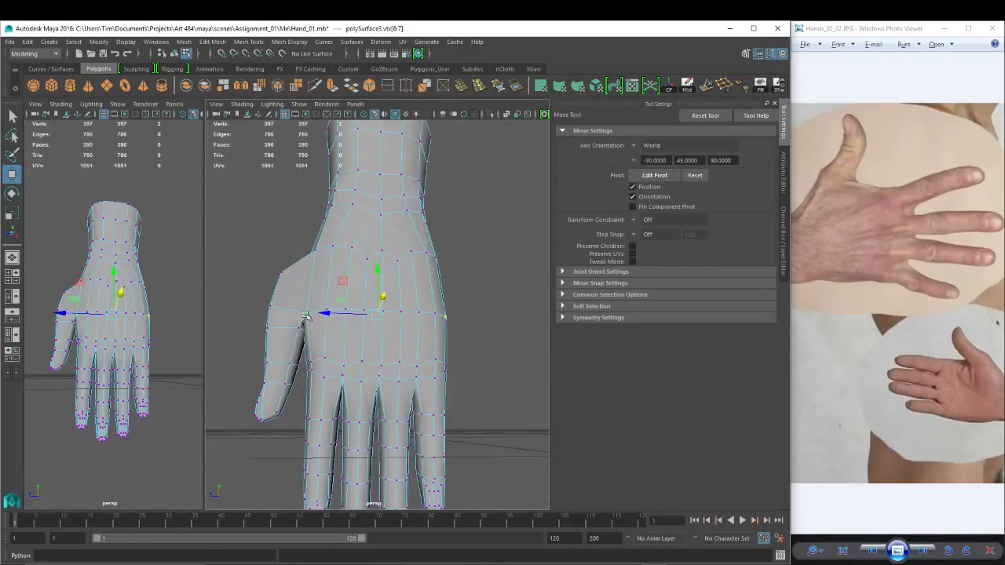
Show the hand in a wireframe side view and select the single vertex at the thumb web.
{"action": "key", "text": "space"}
{"action": "left_click_drag", "start_coordinate": [306, 316], "coordinate": [310, 345]}
{"action": "key", "text": "space"}
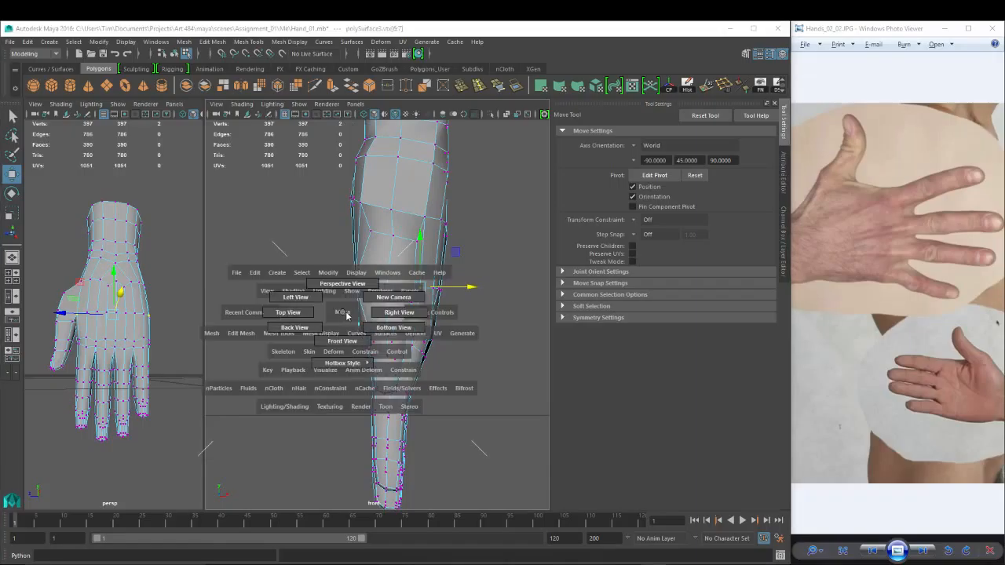
{"action": "left_click_drag", "start_coordinate": [346, 315], "coordinate": [399, 312]}
{"action": "key", "text": "4"}
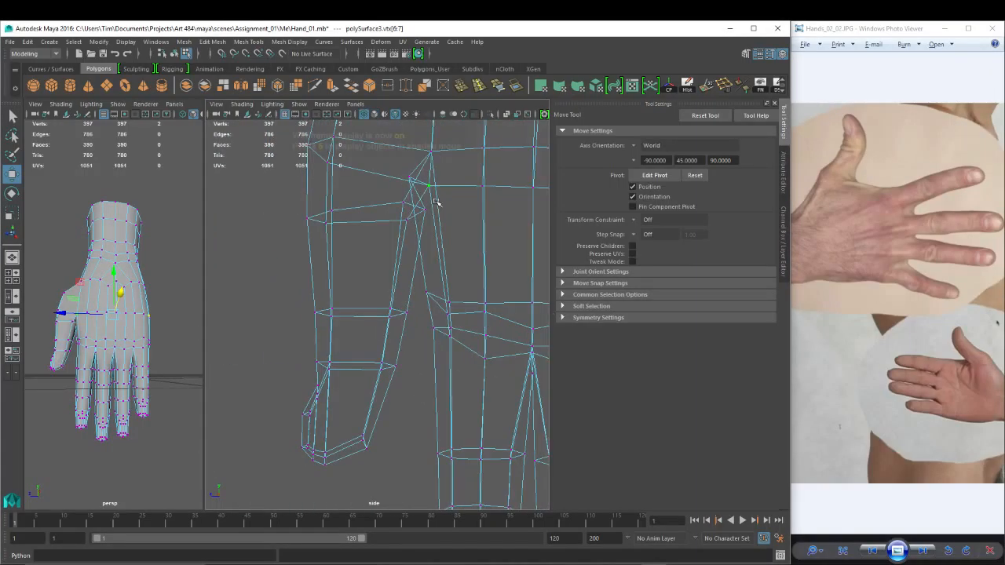
{"action": "left_click_drag", "start_coordinate": [395, 163], "coordinate": [444, 217]}
{"action": "key", "text": "ctrl+z"}
{"action": "left_click", "coordinate": [425, 209]}
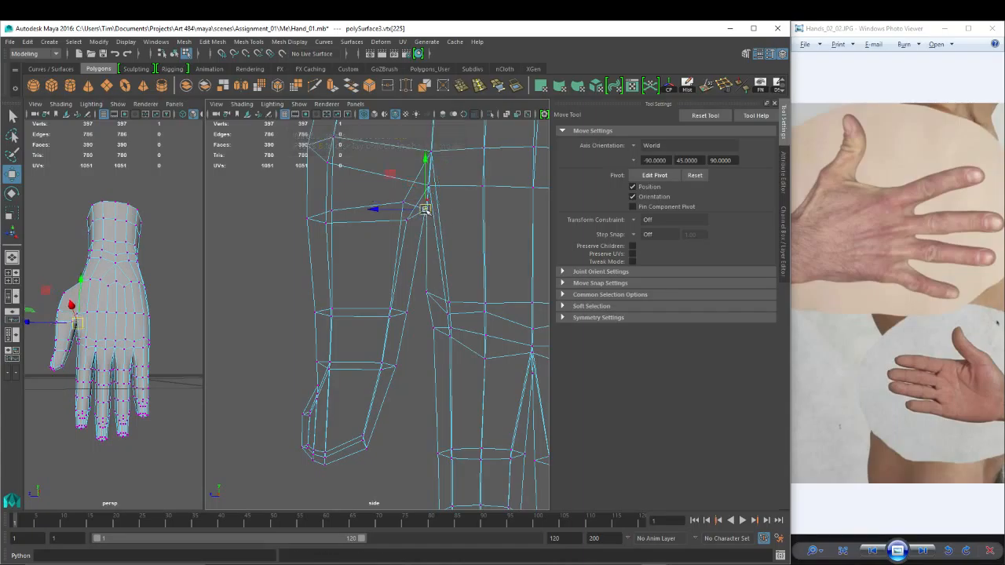
{"action": "key", "text": "a"}
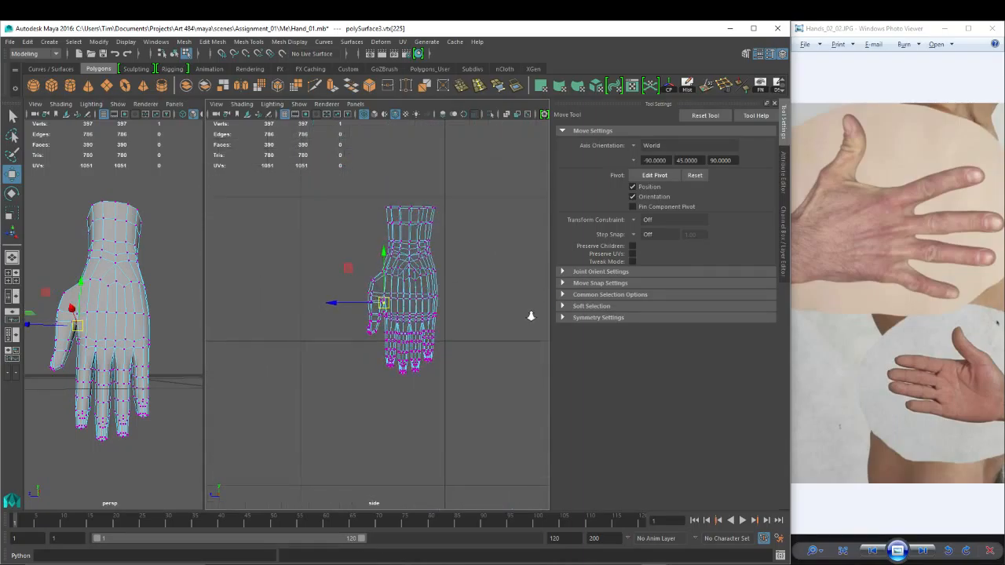
Select all the thumb's vertices in the side view and reposition the pivot up at the thumb's base.
{"action": "scroll", "coordinate": [531, 316], "scroll_direction": "up", "scroll_amount": 3}
{"action": "left_click_drag", "start_coordinate": [318, 201], "coordinate": [390, 373]}
{"action": "scroll", "coordinate": [377, 306], "scroll_direction": "up", "scroll_amount": 3}
{"action": "key", "text": "d"}
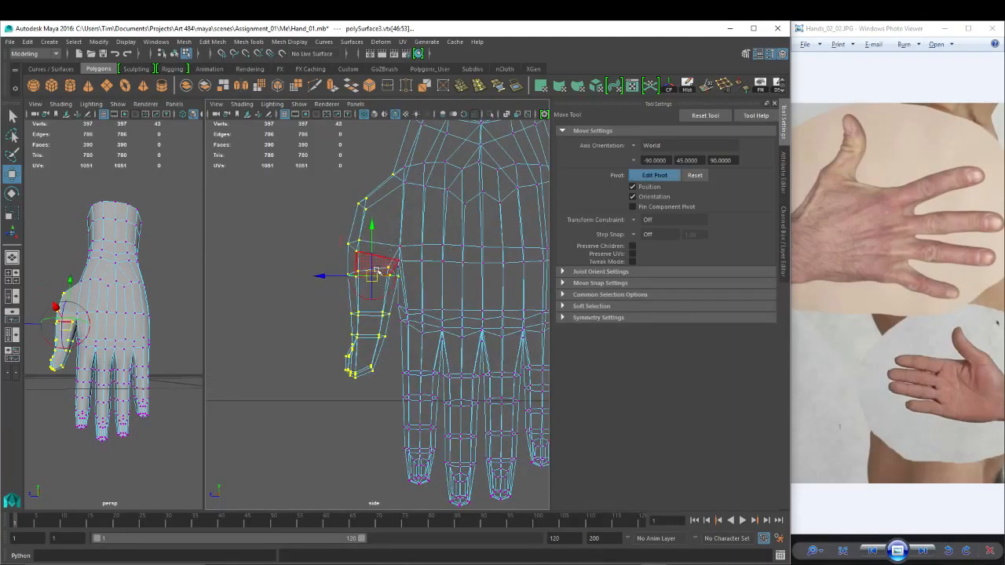
{"action": "left_click_drag", "start_coordinate": [373, 276], "coordinate": [386, 232]}
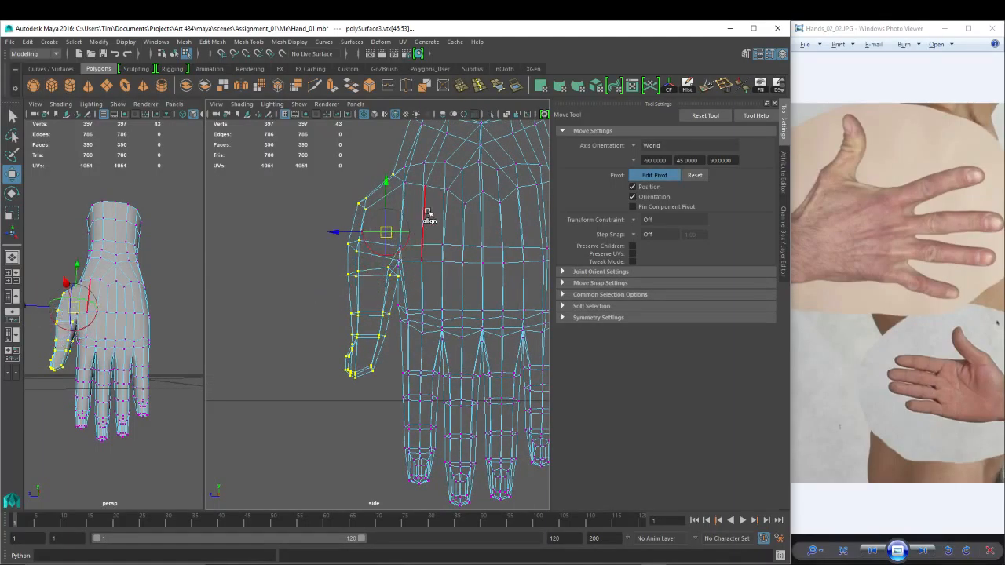
Rotate the thumb outward away from the fingers about the new pivot and nudge it slightly outward and up.
{"action": "key", "text": "e"}
{"action": "left_click_drag", "start_coordinate": [428, 203], "coordinate": [434, 215]}
{"action": "key", "text": "w"}
{"action": "left_click_drag", "start_coordinate": [375, 232], "coordinate": [373, 225]}
Move the pair of vertices at the centre of the hand, just below the wrist, slightly upward.
{"action": "middle_click_drag", "start_coordinate": [470, 204], "coordinate": [449, 220], "text": "alt"}
{"action": "left_click_drag", "start_coordinate": [422, 213], "coordinate": [488, 245]}
{"action": "left_click_drag", "start_coordinate": [462, 179], "coordinate": [462, 170]}
{"action": "middle_click_drag", "start_coordinate": [453, 176], "coordinate": [449, 185], "text": "alt"}
{"action": "scroll", "coordinate": [449, 187], "scroll_direction": "up", "scroll_amount": 3}
{"action": "key", "text": "5"}
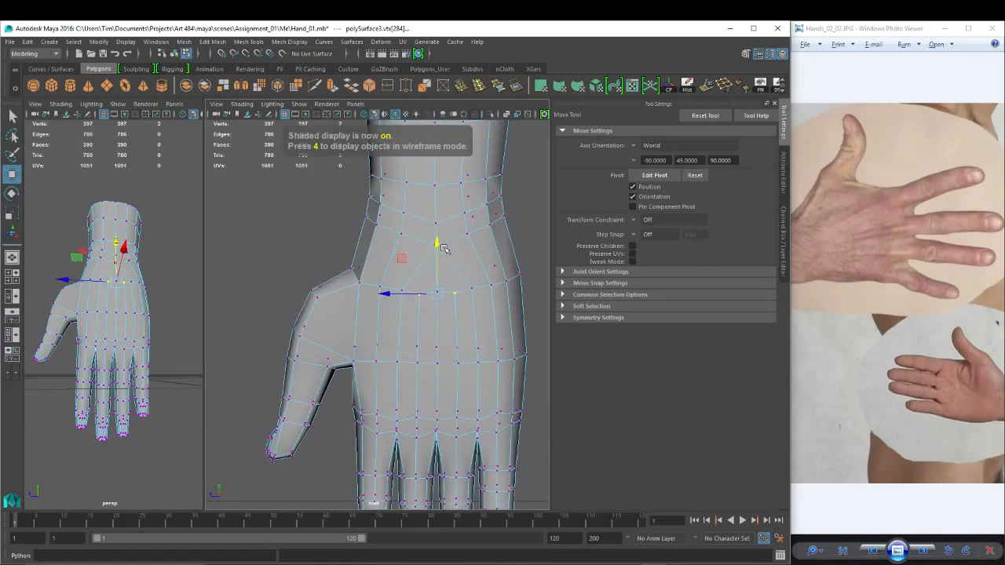
Select the central wrist vertices where the edges converge, including the hidden ones, and raise them slightly.
{"action": "key", "text": "4"}
{"action": "left_click_drag", "start_coordinate": [427, 202], "coordinate": [457, 256]}
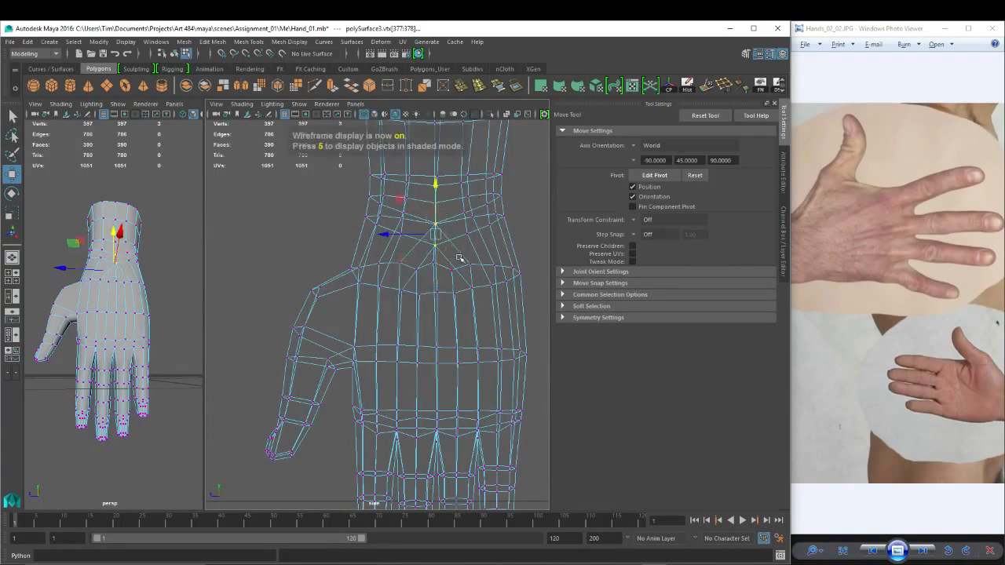
{"action": "key", "text": "5"}
{"action": "left_click_drag", "start_coordinate": [437, 186], "coordinate": [434, 176]}
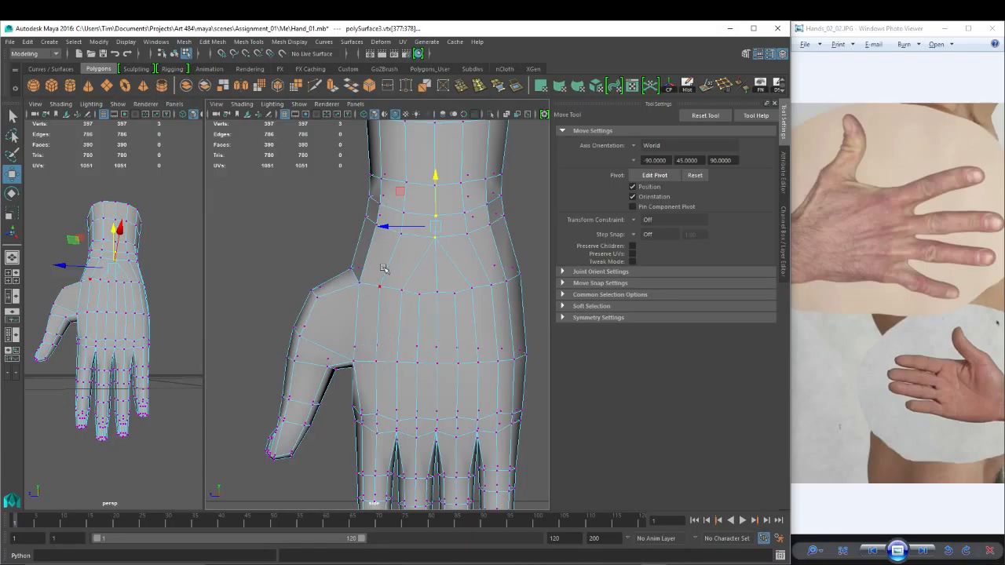
Select the knuckle vertices on the little-finger edge of the hand and move them slightly outward.
{"action": "middle_click_drag", "start_coordinate": [477, 244], "coordinate": [461, 286], "text": "alt"}
{"action": "key", "text": "4"}
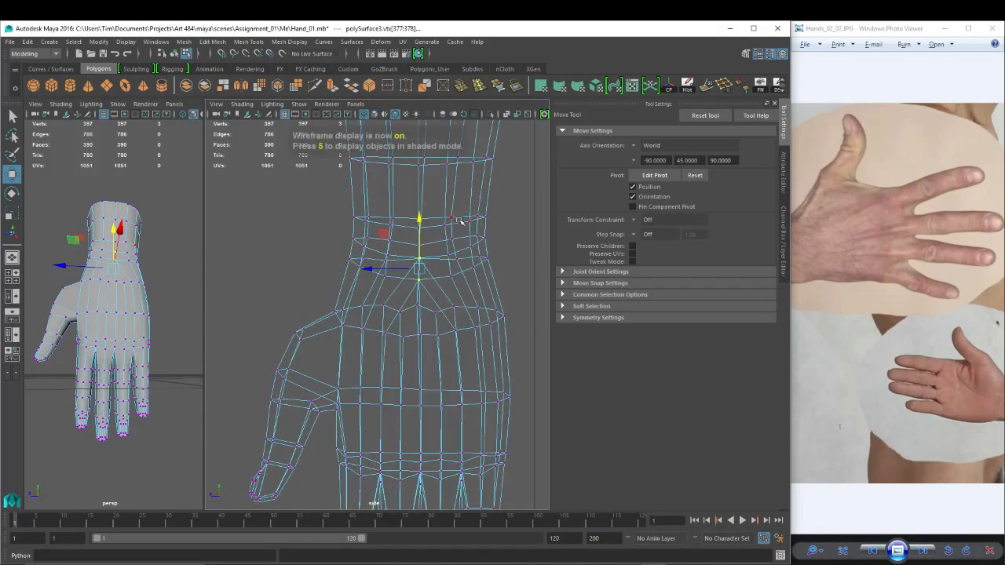
{"action": "right_click_drag", "start_coordinate": [507, 224], "coordinate": [458, 219], "text": "alt"}
{"action": "key", "text": "5"}
{"action": "right_click_drag", "start_coordinate": [358, 236], "coordinate": [398, 240], "text": "alt"}
{"action": "middle_click_drag", "start_coordinate": [473, 304], "coordinate": [461, 248], "text": "alt"}
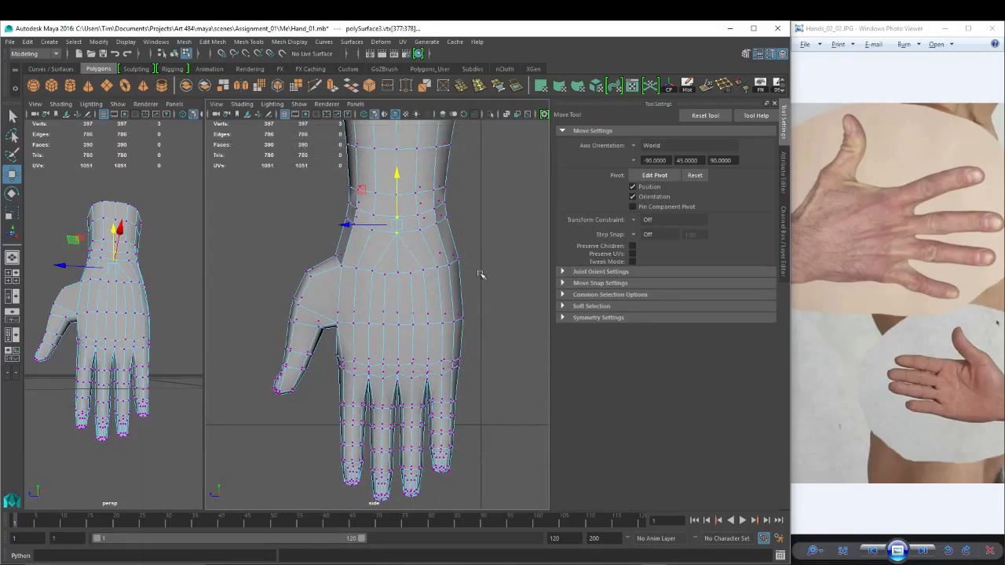
{"action": "left_click_drag", "start_coordinate": [436, 246], "coordinate": [487, 367]}
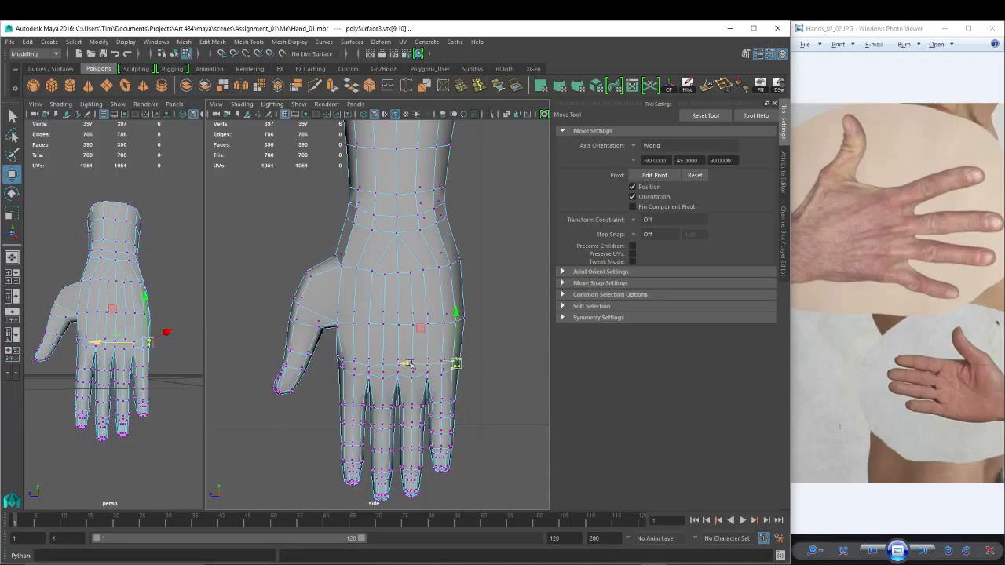
{"action": "left_click_drag", "start_coordinate": [410, 363], "coordinate": [412, 363]}
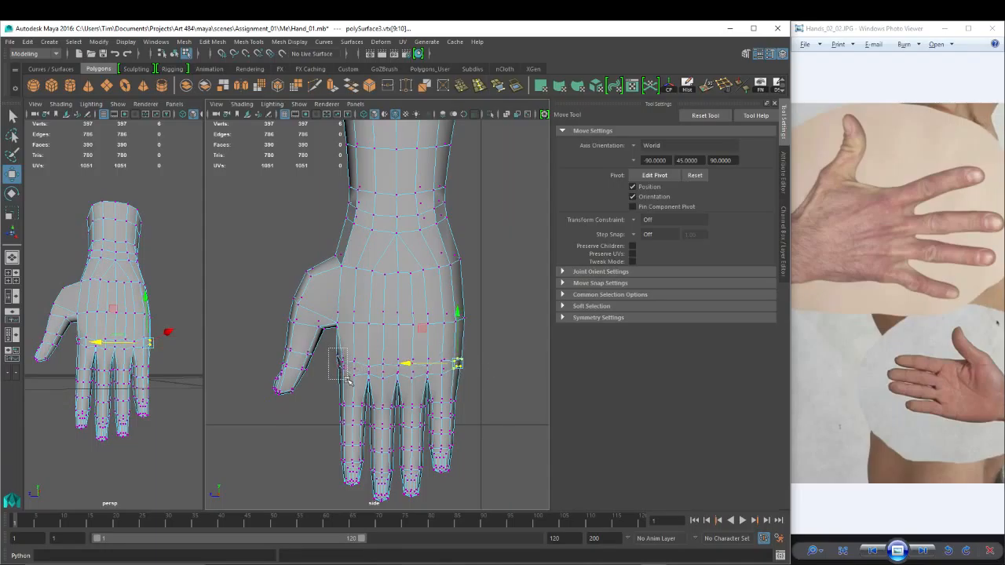
Move the knuckle vertices on the index-finger edge and the vertices at the thumb web slightly toward the thumb.
{"action": "left_click_drag", "start_coordinate": [347, 380], "coordinate": [346, 379]}
{"action": "left_click_drag", "start_coordinate": [292, 362], "coordinate": [289, 362]}
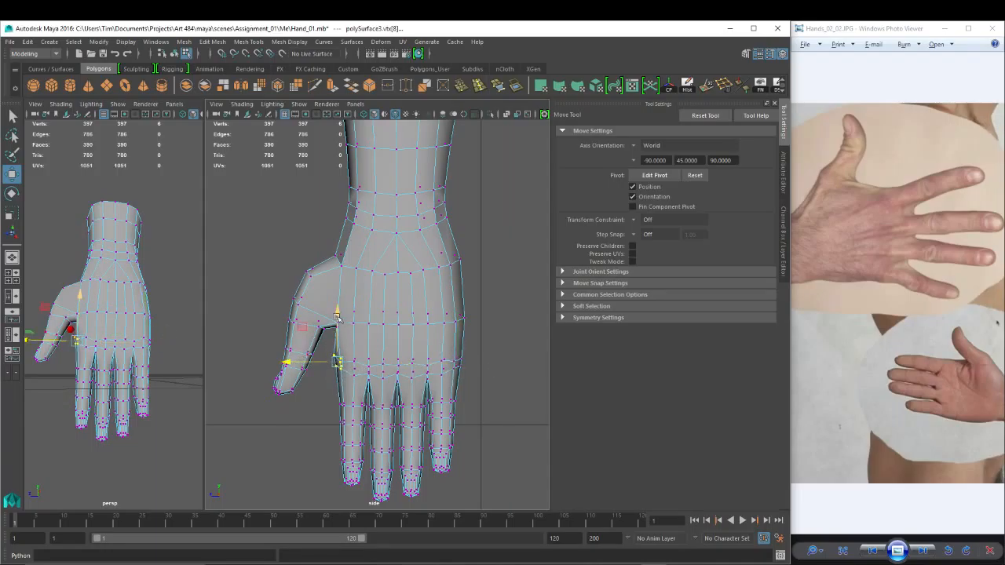
{"action": "left_click", "coordinate": [339, 323]}
{"action": "left_click_drag", "start_coordinate": [293, 323], "coordinate": [290, 322]}
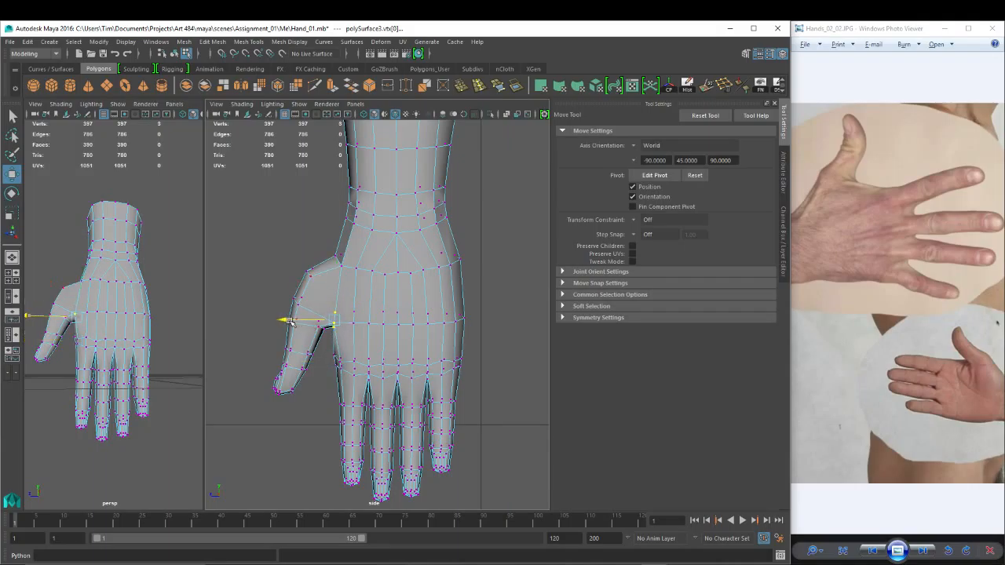
Reposition the palm-side vertices of the thumb web inward and up, and adjust the neighbouring inner thumb vertices.
{"action": "scroll", "coordinate": [361, 329], "scroll_direction": "up", "scroll_amount": 8}
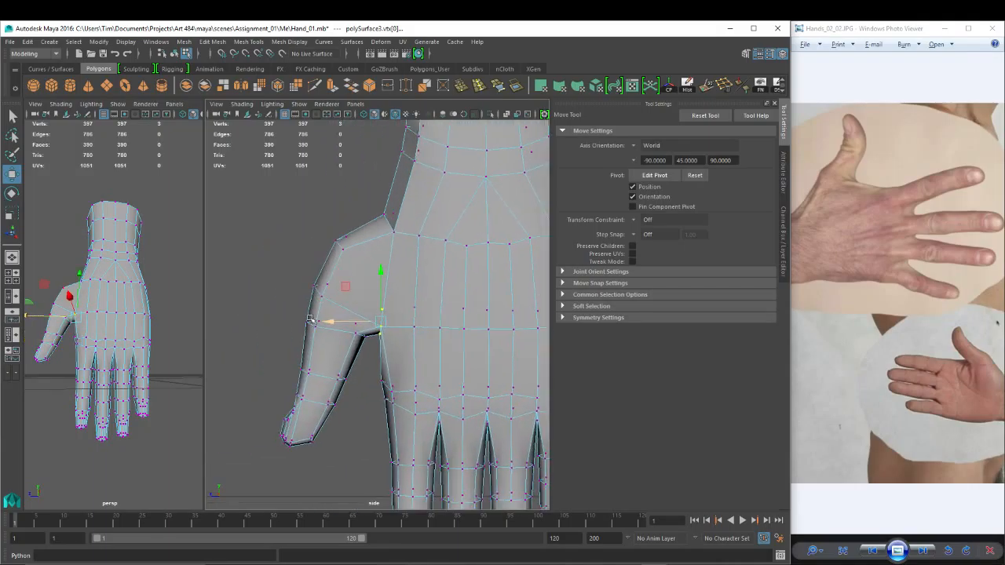
{"action": "key", "text": "4"}
{"action": "key", "text": "5"}
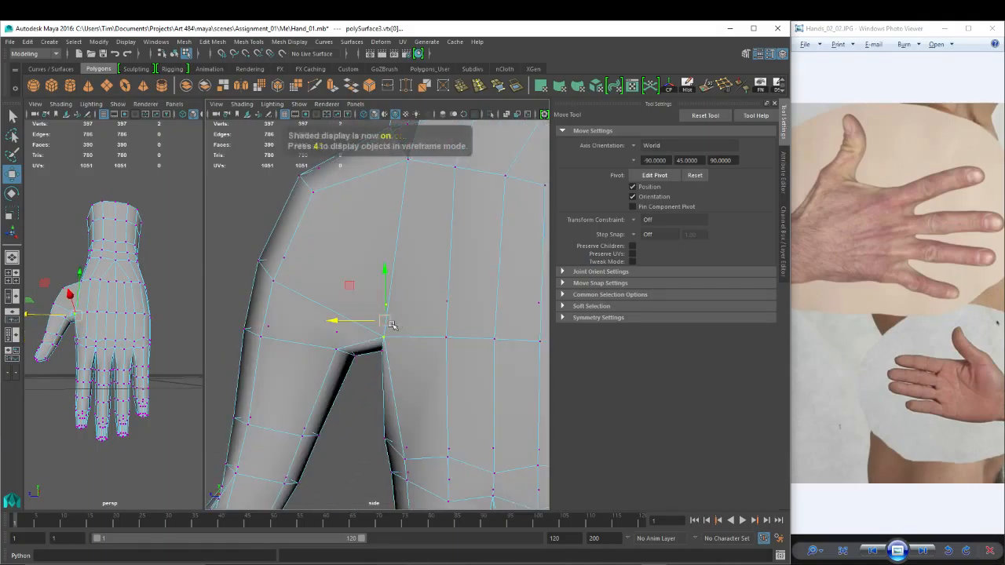
{"action": "left_click_drag", "start_coordinate": [382, 308], "coordinate": [393, 318]}
{"action": "scroll", "coordinate": [399, 334], "scroll_direction": "down", "scroll_amount": 6}
{"action": "scroll", "coordinate": [395, 330], "scroll_direction": "up", "scroll_amount": 6}
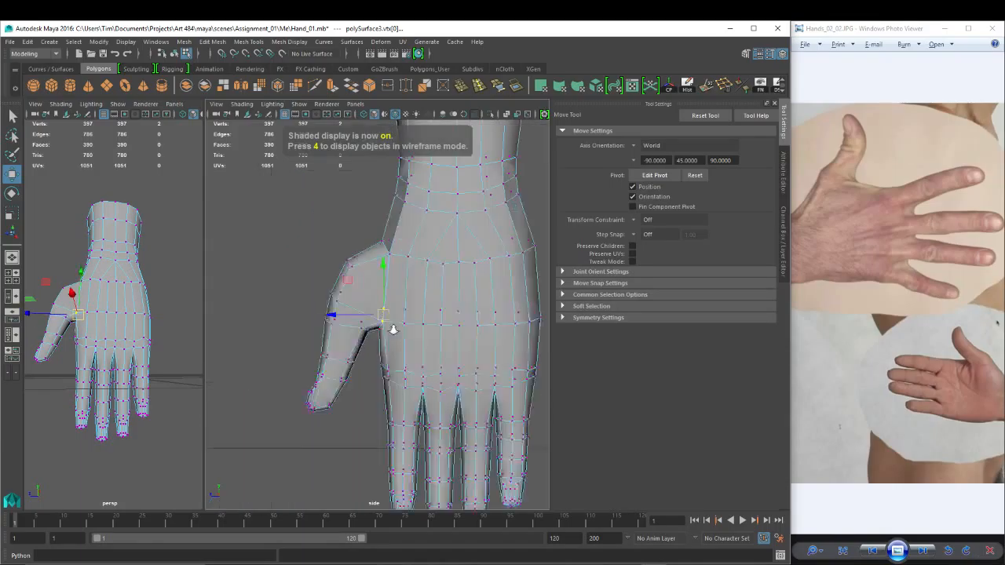
{"action": "key", "text": "4"}
{"action": "left_click_drag", "start_coordinate": [329, 324], "coordinate": [356, 351]}
{"action": "scroll", "coordinate": [363, 355], "scroll_direction": "down", "scroll_amount": 6}
{"action": "scroll", "coordinate": [366, 348], "scroll_direction": "up", "scroll_amount": 6}
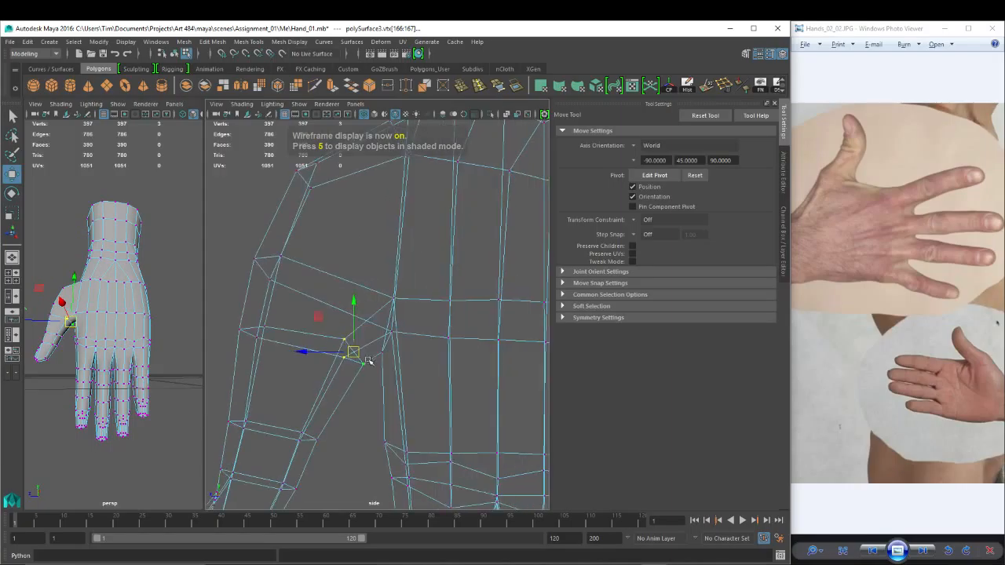
Switch to edge selection and select the edges running around the thumb's base on both sides of the hand.
{"action": "key", "text": "5"}
{"action": "middle_click_drag", "start_coordinate": [388, 242], "coordinate": [387, 270], "text": "alt"}
{"action": "right_click_drag", "start_coordinate": [441, 229], "coordinate": [440, 200]}
{"action": "left_click", "coordinate": [402, 248]}
{"action": "left_click", "coordinate": [388, 369], "text": "shift"}
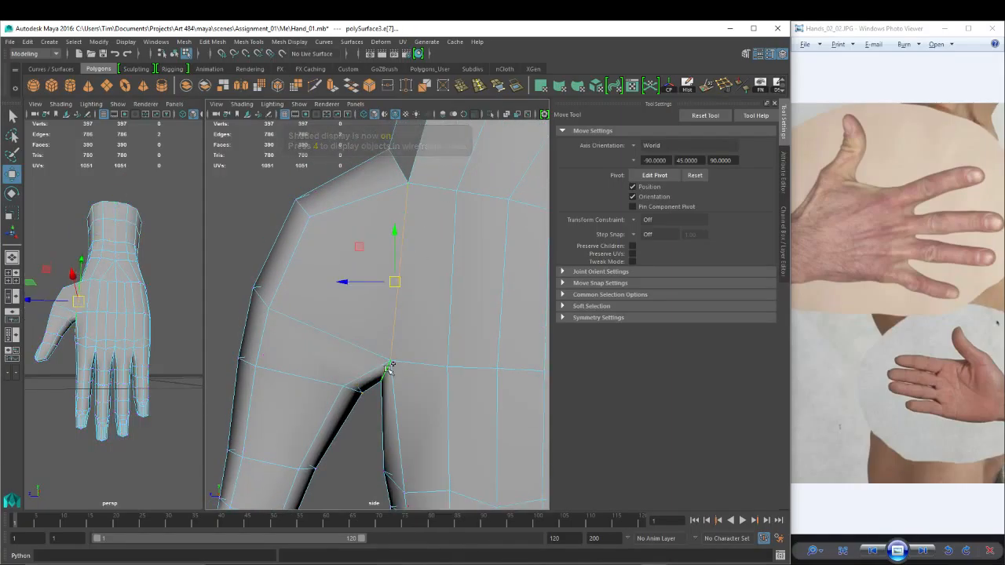
{"action": "middle_click_drag", "start_coordinate": [447, 282], "coordinate": [450, 318], "text": "alt"}
{"action": "left_click", "coordinate": [403, 199], "text": "shift"}
{"action": "key", "text": "space"}
{"action": "left_click_drag", "start_coordinate": [413, 246], "coordinate": [417, 218]}
{"action": "left_click_drag", "start_coordinate": [419, 236], "coordinate": [579, 291], "text": "alt"}
{"action": "left_click_drag", "start_coordinate": [462, 242], "coordinate": [422, 263], "text": "alt"}
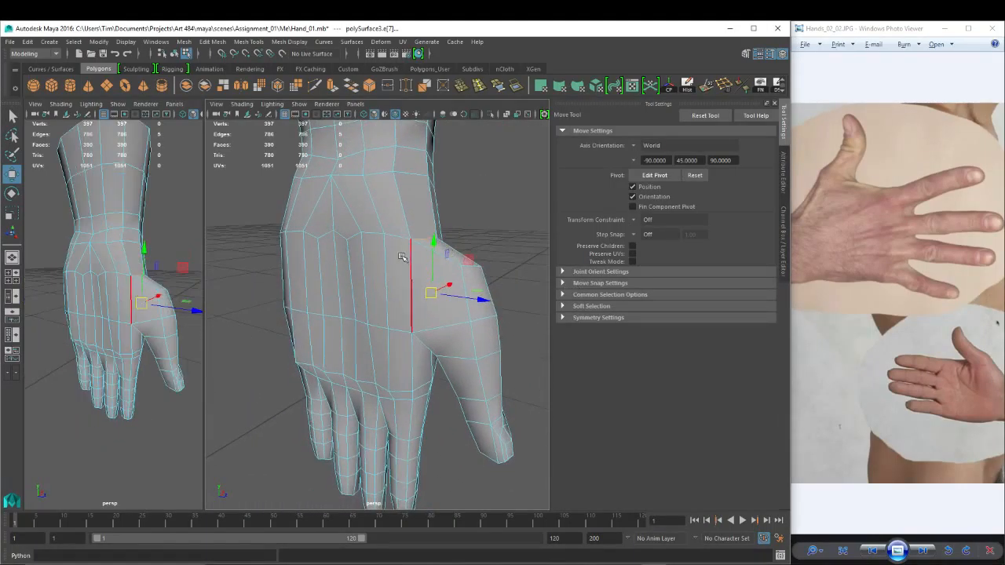
{"action": "left_click_drag", "start_coordinate": [443, 322], "coordinate": [312, 275], "text": "alt"}
{"action": "left_click_drag", "start_coordinate": [380, 251], "coordinate": [395, 257], "text": "alt"}
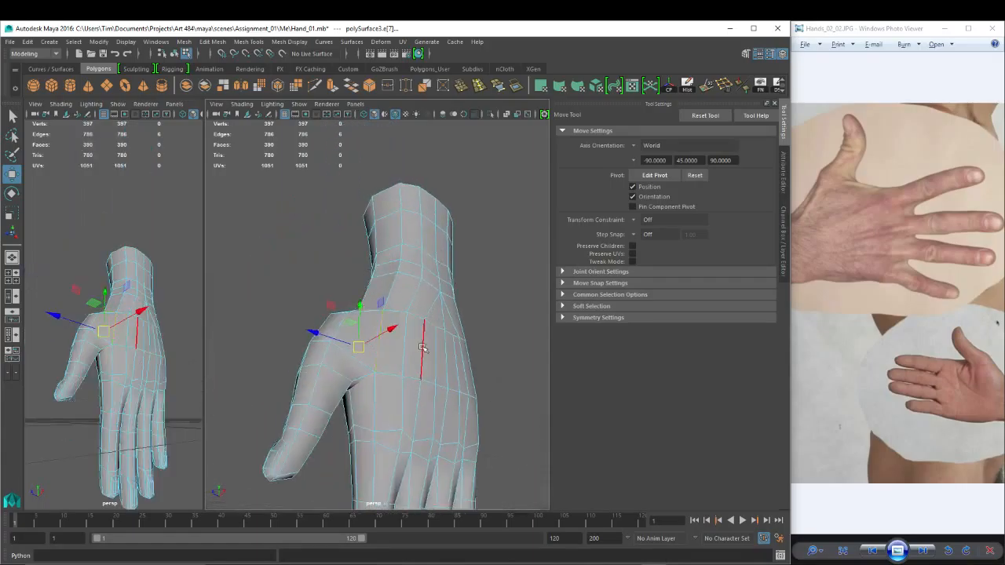
Maximize the perspective view, hide the tool settings and frame the thumb web and palm.
{"action": "left_click_drag", "start_coordinate": [424, 348], "coordinate": [363, 357], "text": "alt"}
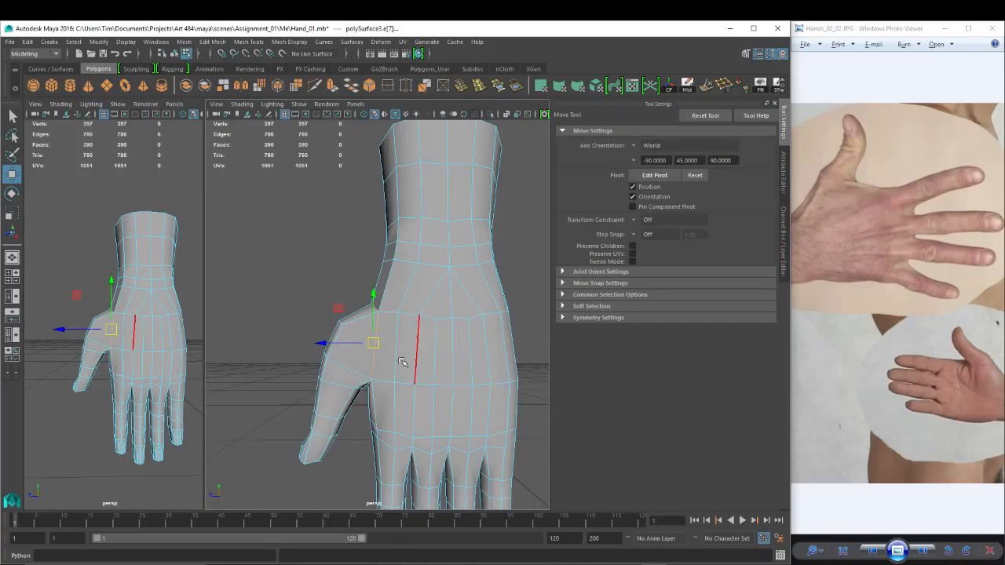
{"action": "middle_click_drag", "start_coordinate": [399, 365], "coordinate": [440, 271], "text": "alt"}
{"action": "right_click_drag", "start_coordinate": [368, 310], "coordinate": [423, 277], "text": "alt"}
{"action": "middle_click_drag", "start_coordinate": [422, 277], "coordinate": [374, 324], "text": "alt"}
{"action": "key", "text": "space"}
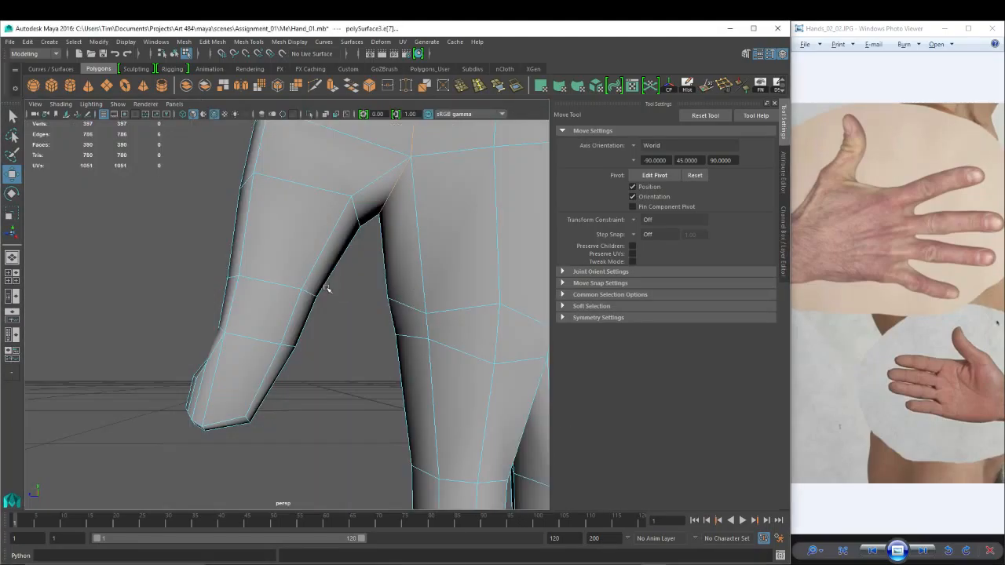
{"action": "right_click_drag", "start_coordinate": [327, 286], "coordinate": [340, 288], "text": "alt"}
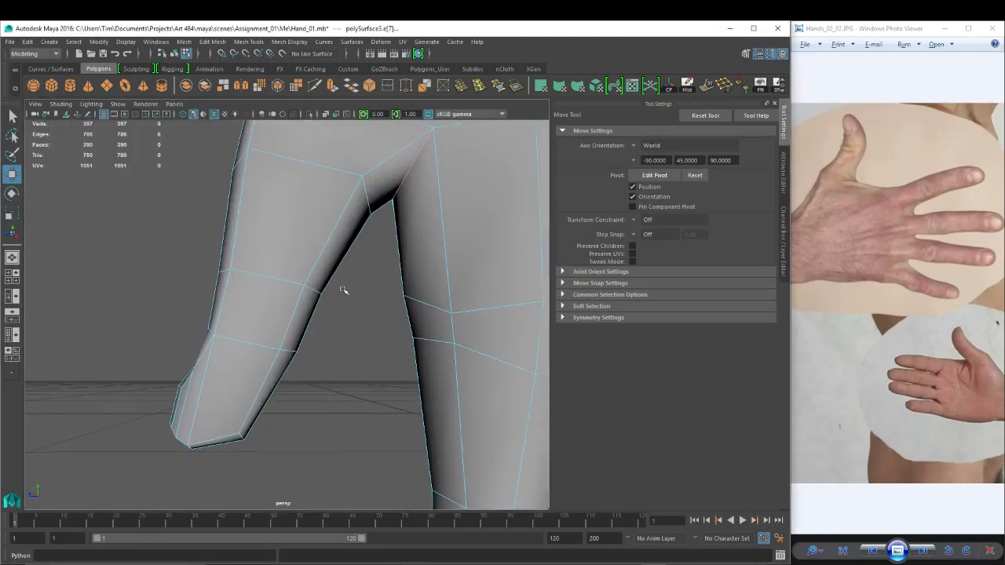
{"action": "left_click", "coordinate": [784, 129]}
{"action": "right_click_drag", "start_coordinate": [476, 309], "coordinate": [390, 218], "text": "alt"}
{"action": "left_click_drag", "start_coordinate": [390, 218], "coordinate": [379, 251], "text": "alt"}
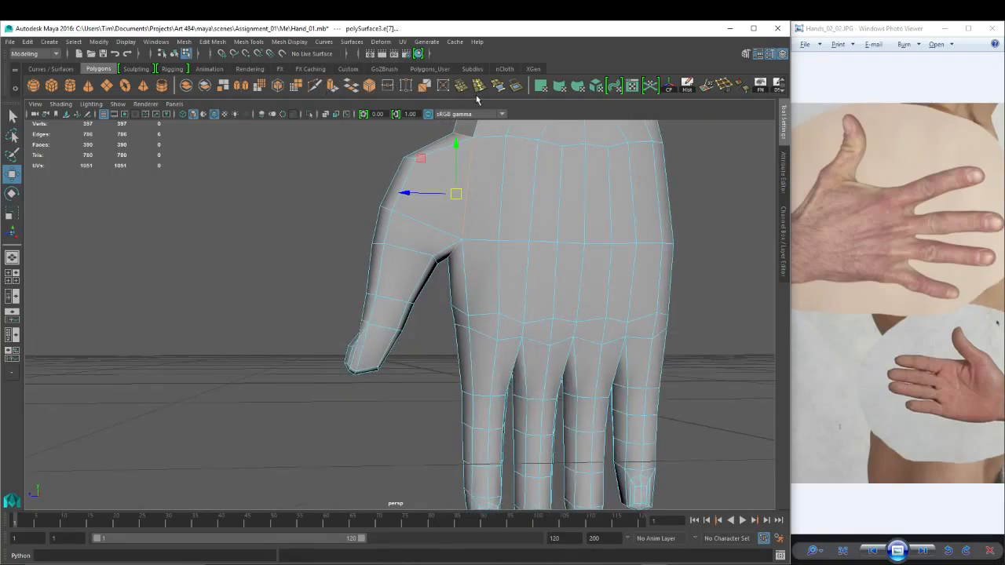
Bevel the selected thumb-base edges with fraction 0.5 and 1 segment, and move the new thumb-side edges outward.
{"action": "left_click", "coordinate": [369, 87]}
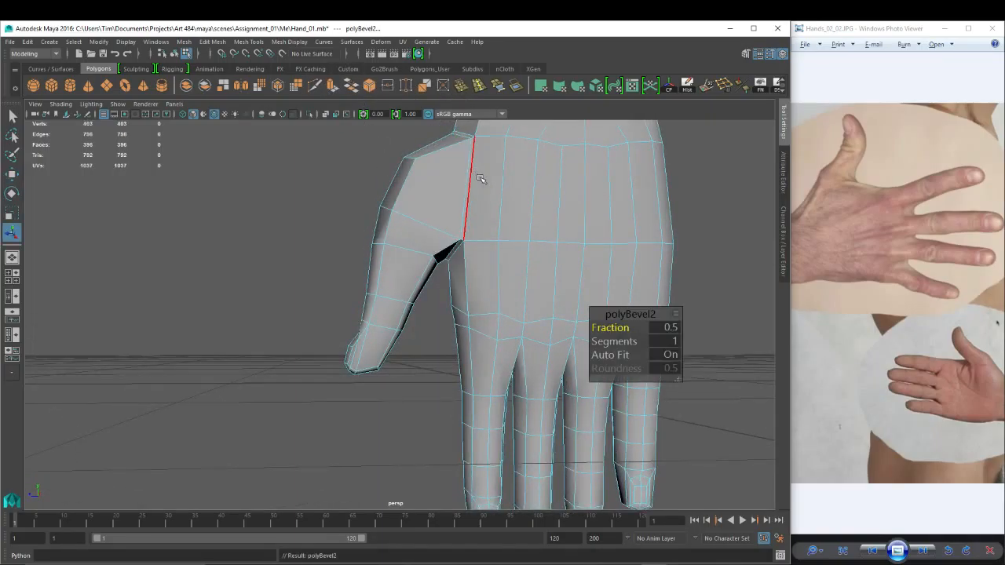
{"action": "left_click", "coordinate": [465, 192]}
{"action": "key", "text": "w"}
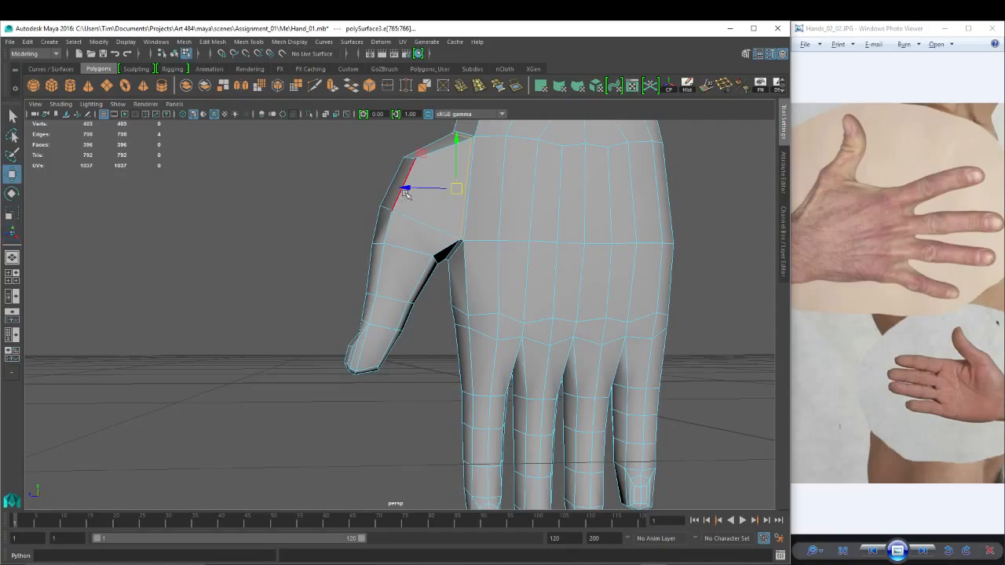
{"action": "left_click_drag", "start_coordinate": [399, 187], "coordinate": [390, 188]}
Select the new vertices in the thumb web and preview the hand with smoothing.
{"action": "left_click_drag", "start_coordinate": [465, 216], "coordinate": [492, 222], "text": "alt"}
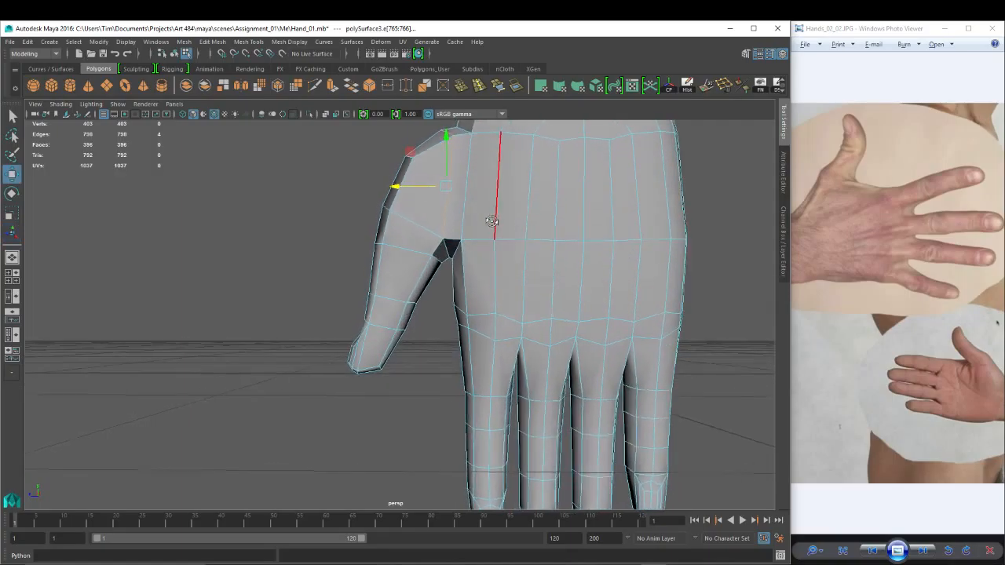
{"action": "right_click_drag", "start_coordinate": [438, 207], "coordinate": [402, 207]}
{"action": "mouse_move", "coordinate": [440, 229]}
{"action": "left_mouse_down"}
{"action": "mouse_move", "coordinate": [457, 245]}
{"action": "mouse_move", "coordinate": [443, 228]}
{"action": "left_mouse_up"}
{"action": "key", "text": "3"}
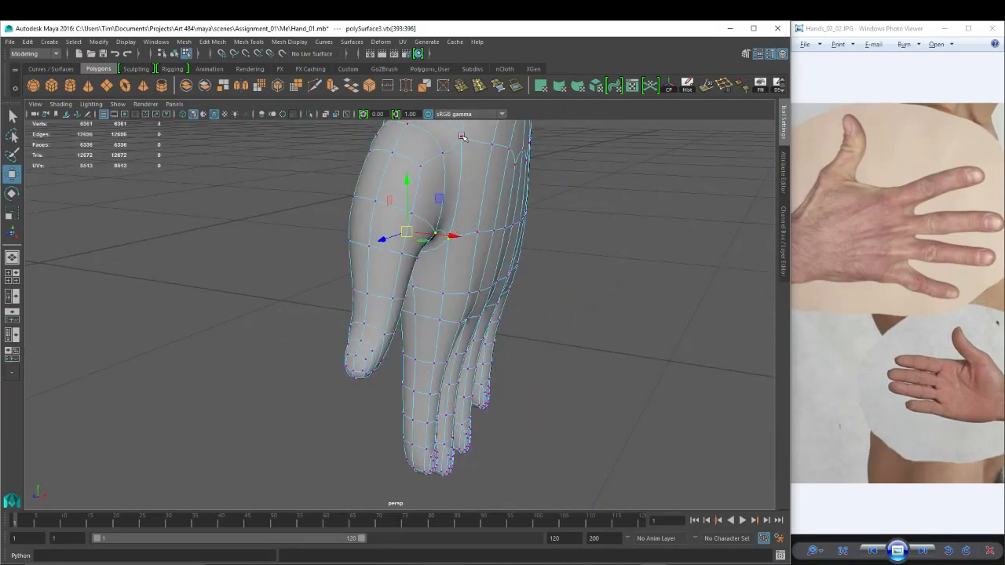
Turn off smoothing and move the two edge vertices between the thumb web and palm slightly toward the palm.
{"action": "left_click", "coordinate": [462, 136]}
{"action": "left_click", "coordinate": [445, 234], "text": "shift"}
{"action": "key", "text": "1"}
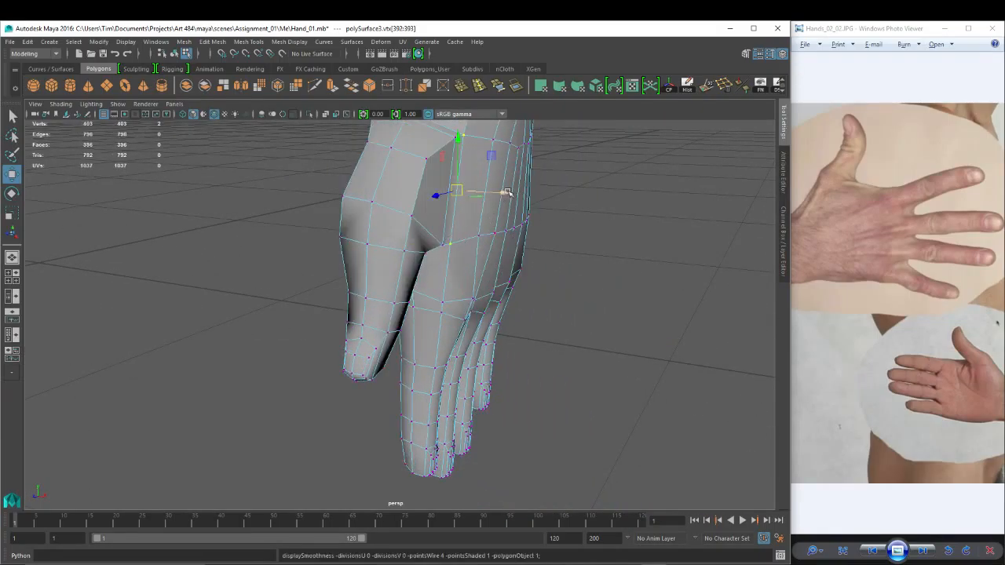
{"action": "left_click_drag", "start_coordinate": [505, 195], "coordinate": [507, 194]}
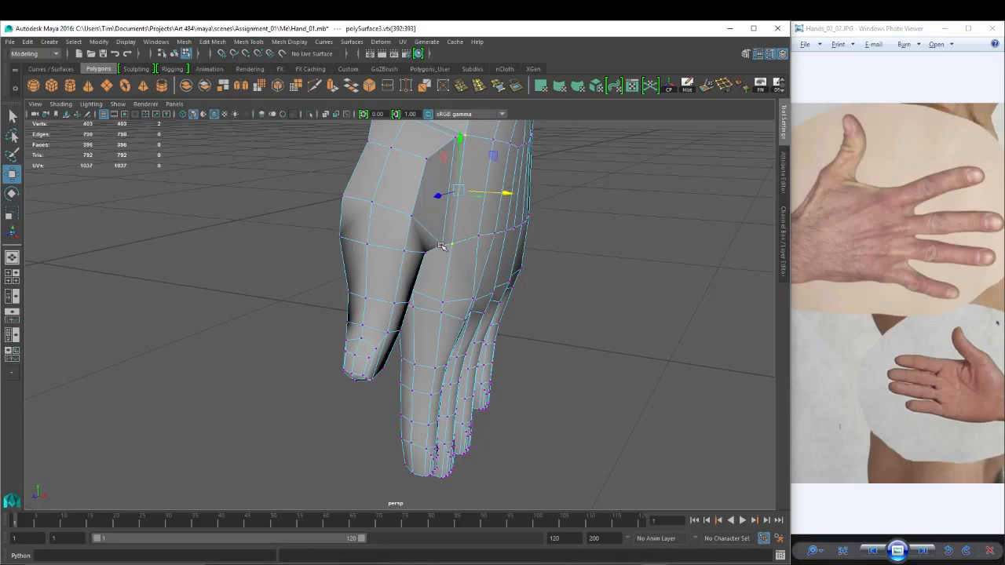
{"action": "left_click", "coordinate": [454, 146]}
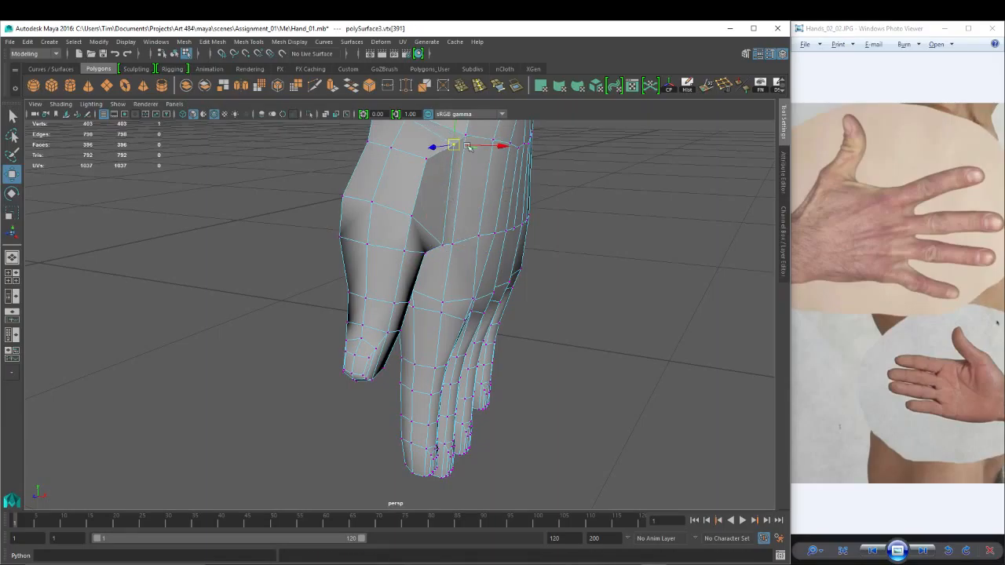
Insert an edge loop around the thumb base and palm with the Multi-Cut tool, and return to vertex selection.
{"action": "left_click", "coordinate": [316, 88]}
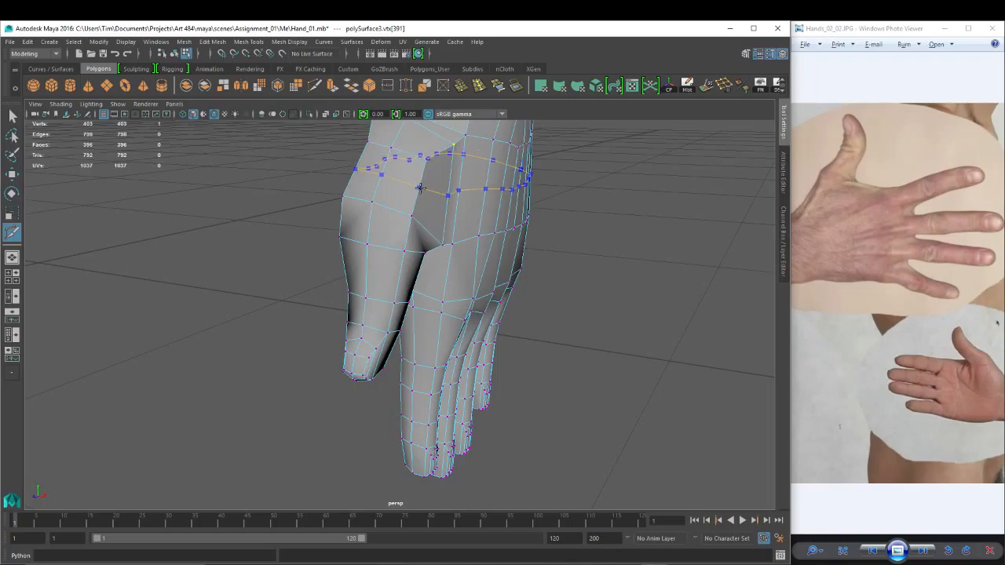
{"action": "left_click", "coordinate": [420, 189], "text": "ctrl"}
{"action": "left_click_drag", "start_coordinate": [421, 192], "coordinate": [393, 193], "text": "alt"}
{"action": "key", "text": "w"}
{"action": "right_click_drag", "start_coordinate": [442, 167], "coordinate": [395, 167]}
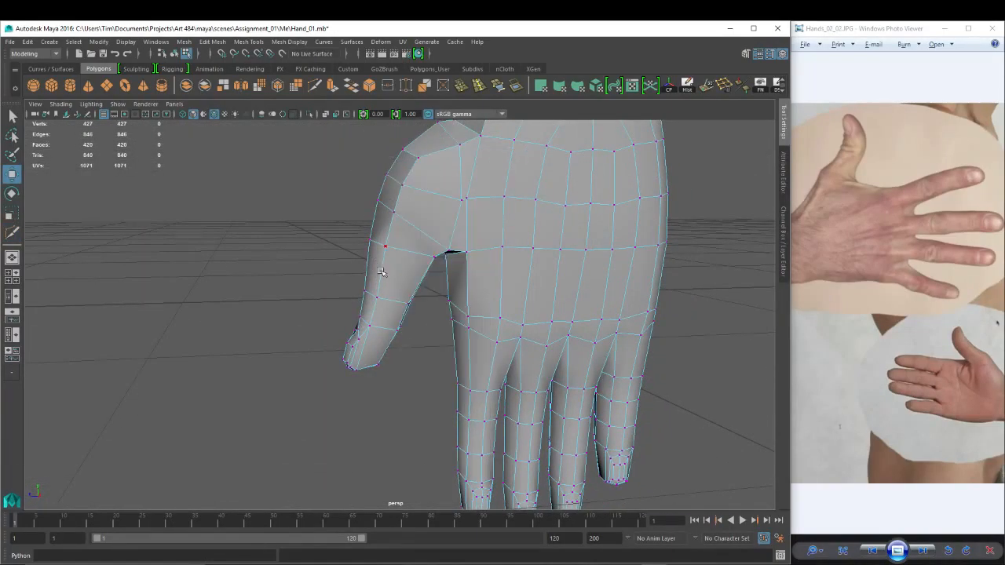
In the side view, move the vertices where the thumb's base meets the wrist upward along the wrist's outline.
{"action": "middle_click_drag", "start_coordinate": [394, 151], "coordinate": [395, 190], "text": "alt"}
{"action": "left_click_drag", "start_coordinate": [403, 172], "coordinate": [411, 193]}
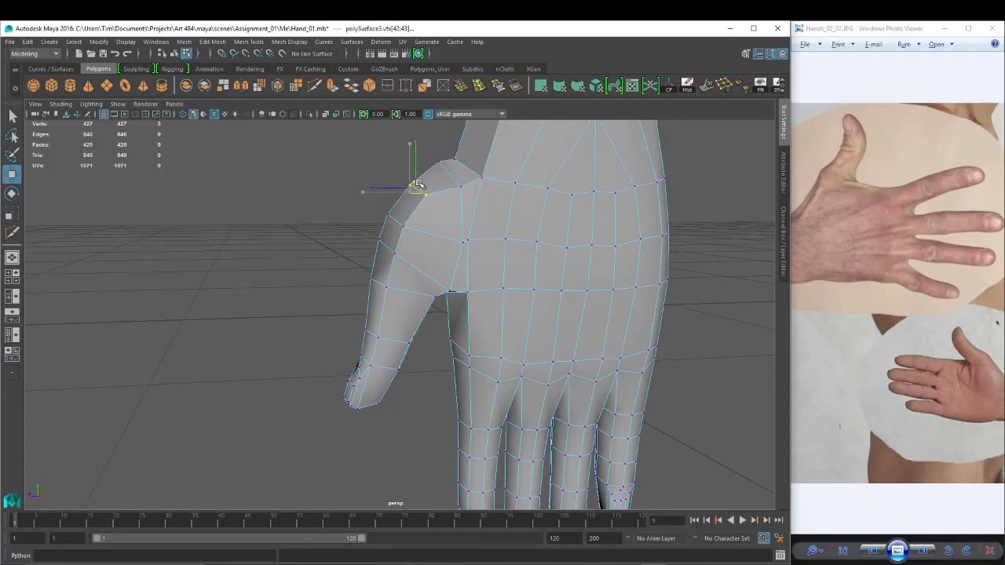
{"action": "key", "text": "space"}
{"action": "left_click", "coordinate": [515, 162]}
{"action": "scroll", "coordinate": [454, 197], "scroll_direction": "down", "scroll_amount": 5}
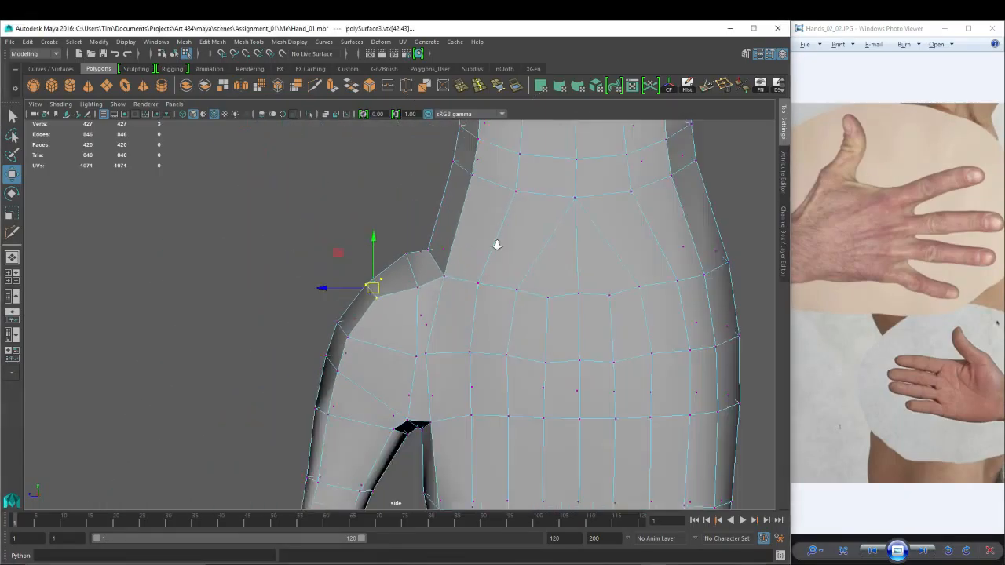
{"action": "key", "text": "4"}
{"action": "key", "text": "5"}
{"action": "left_click_drag", "start_coordinate": [441, 290], "coordinate": [425, 251]}
{"action": "key", "text": "ctrl+z"}
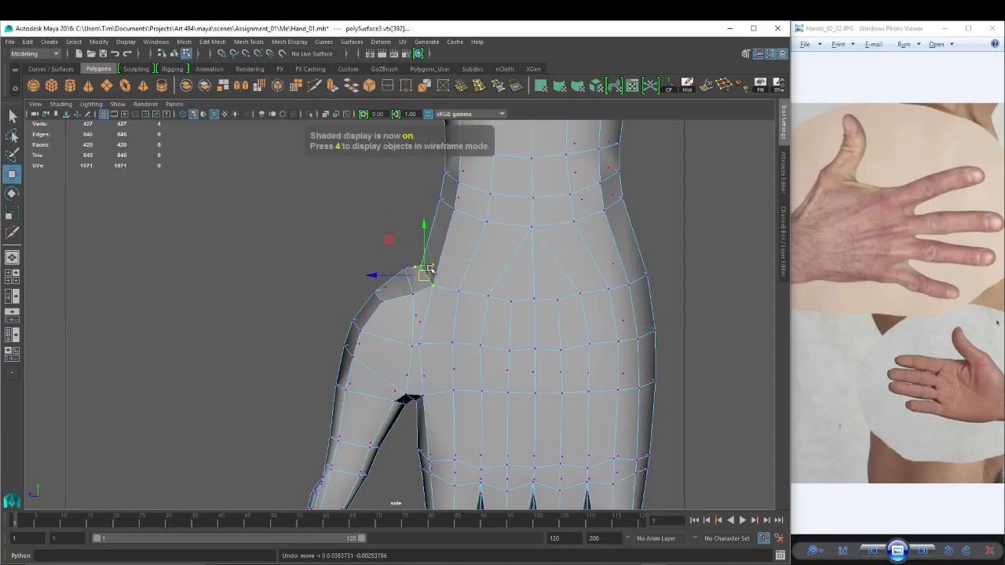
{"action": "left_click_drag", "start_coordinate": [430, 273], "coordinate": [432, 253]}
{"action": "key", "text": "4"}
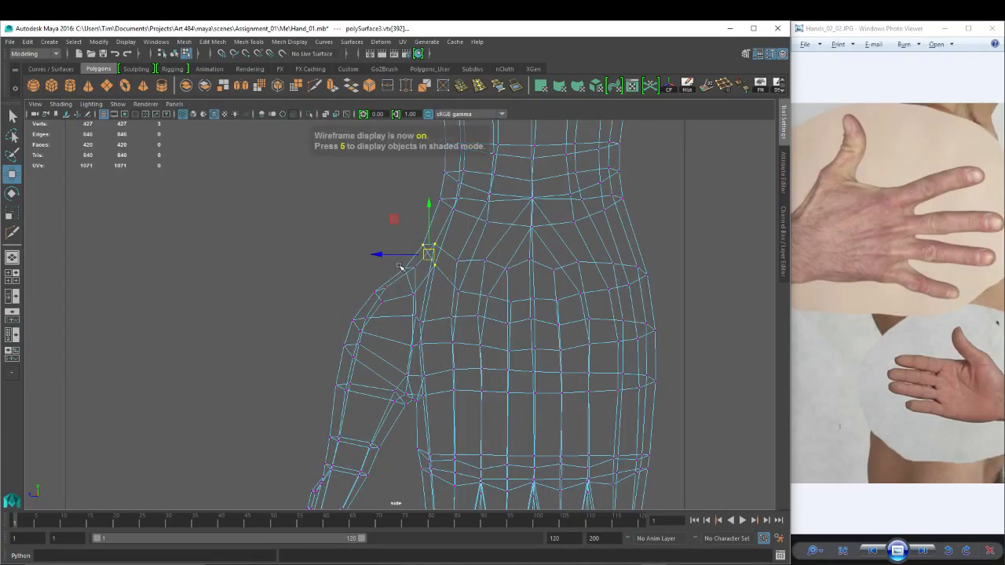
Reposition individual vertices on the thumb's base in the side view to even its edge spacing and outer contour.
{"action": "key", "text": "5"}
{"action": "left_click_drag", "start_coordinate": [424, 299], "coordinate": [406, 281]}
{"action": "right_click_drag", "start_coordinate": [503, 289], "coordinate": [536, 367], "text": "alt"}
{"action": "middle_click_drag", "start_coordinate": [406, 309], "coordinate": [400, 282], "text": "alt"}
{"action": "key", "text": "4"}
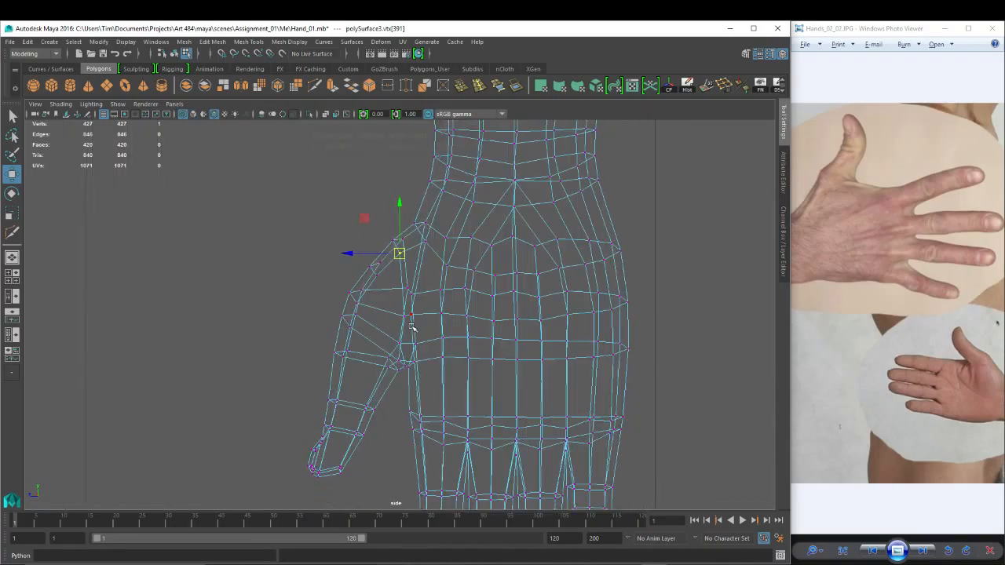
{"action": "left_click", "coordinate": [404, 318]}
{"action": "left_click_drag", "start_coordinate": [405, 318], "coordinate": [399, 288]}
{"action": "left_click", "coordinate": [407, 287]}
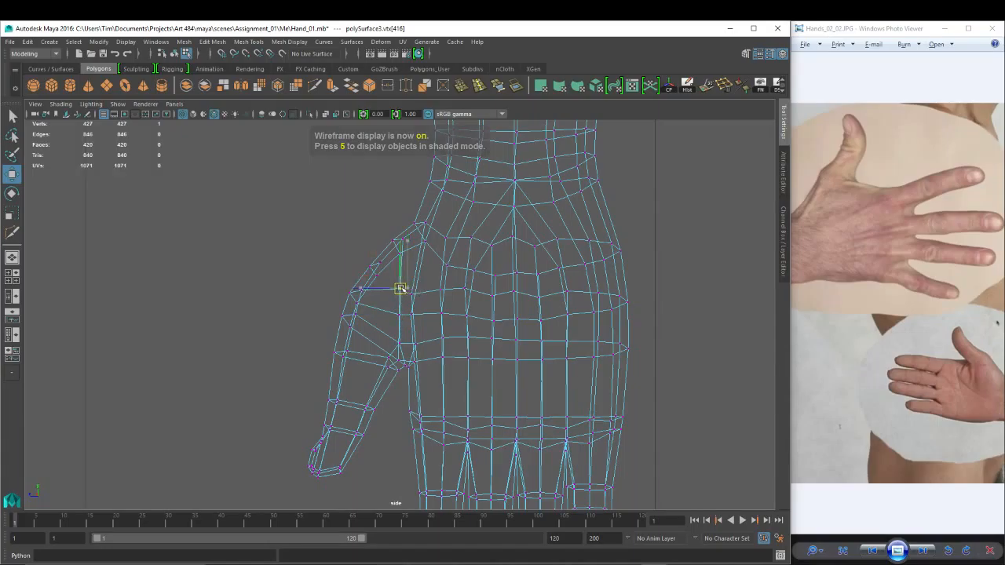
{"action": "left_click", "coordinate": [401, 239]}
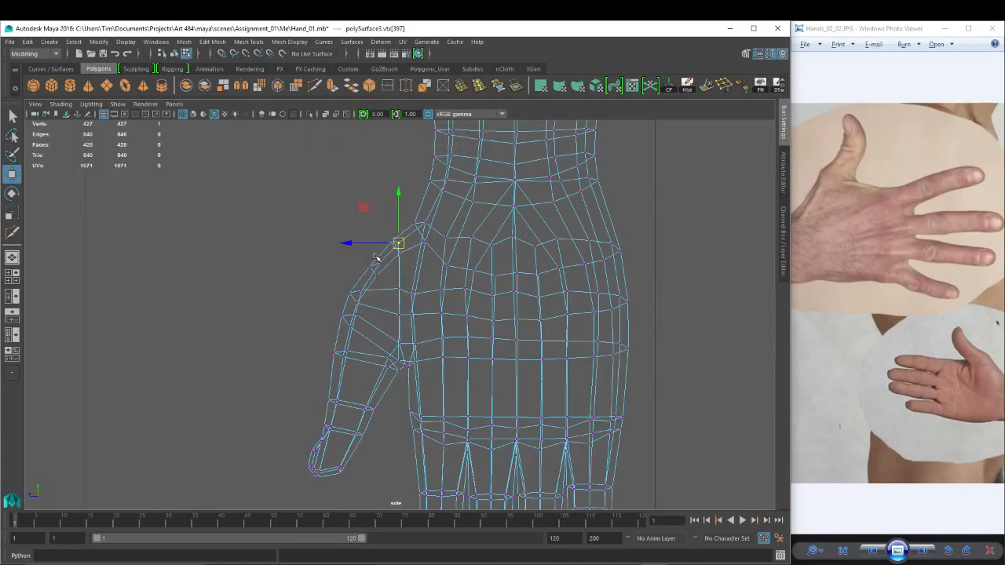
{"action": "left_click", "coordinate": [378, 261]}
{"action": "left_click_drag", "start_coordinate": [381, 264], "coordinate": [373, 268]}
Examine the hand in the side view, shaded and smoothed, and compare its proportions with the back-of-hand and palm reference photos.
{"action": "middle_click_drag", "start_coordinate": [378, 348], "coordinate": [394, 306], "text": "alt"}
{"action": "middle_click_drag", "start_coordinate": [456, 362], "coordinate": [450, 358], "text": "alt"}
{"action": "key", "text": "5"}
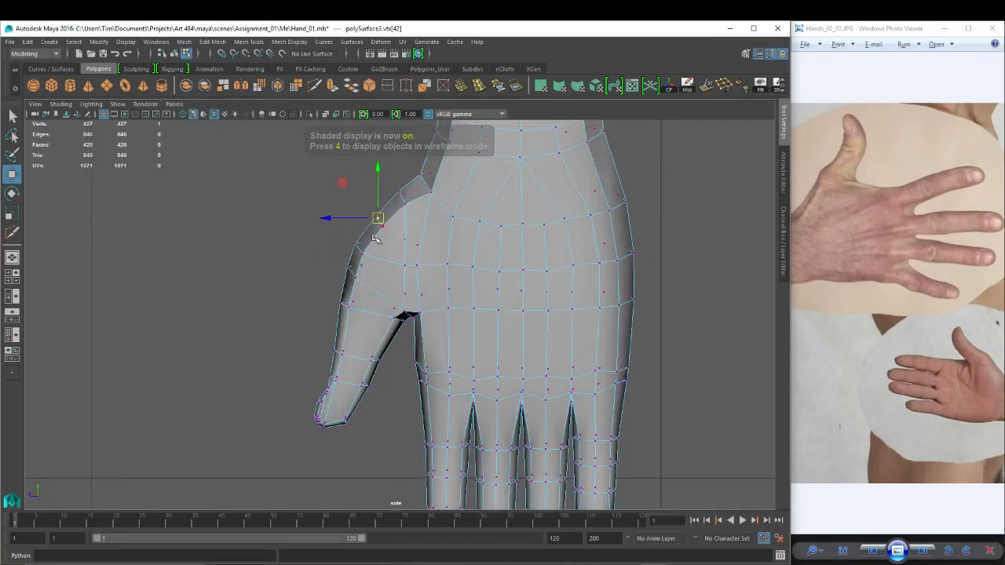
{"action": "right_click_drag", "start_coordinate": [575, 253], "coordinate": [501, 289], "text": "alt"}
{"action": "middle_click_drag", "start_coordinate": [501, 289], "coordinate": [498, 276], "text": "alt"}
{"action": "middle_click_drag", "start_coordinate": [556, 388], "coordinate": [554, 416], "text": "alt"}
{"action": "right_click_drag", "start_coordinate": [575, 371], "coordinate": [560, 344], "text": "alt"}
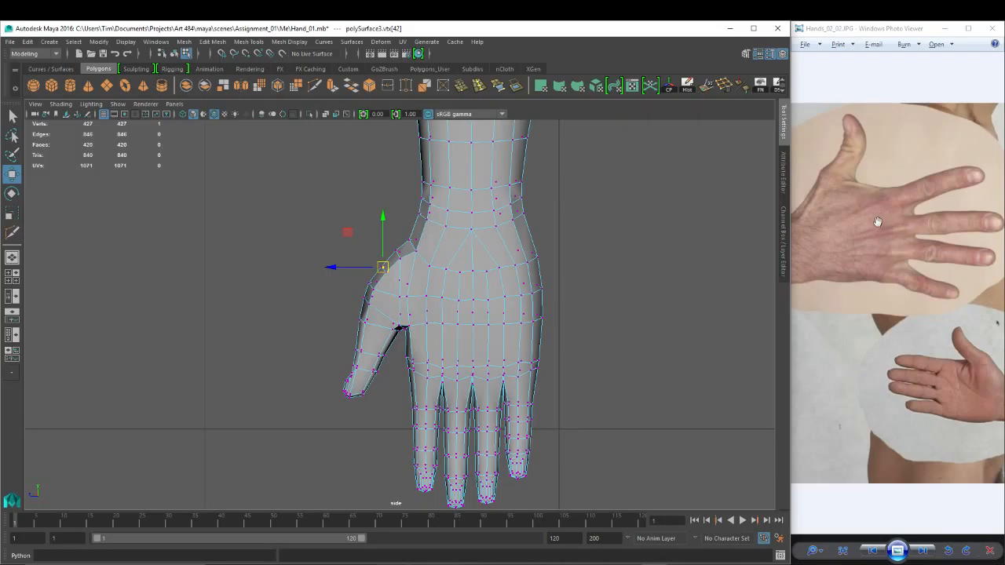
{"action": "left_click_drag", "start_coordinate": [962, 394], "coordinate": [887, 350]}
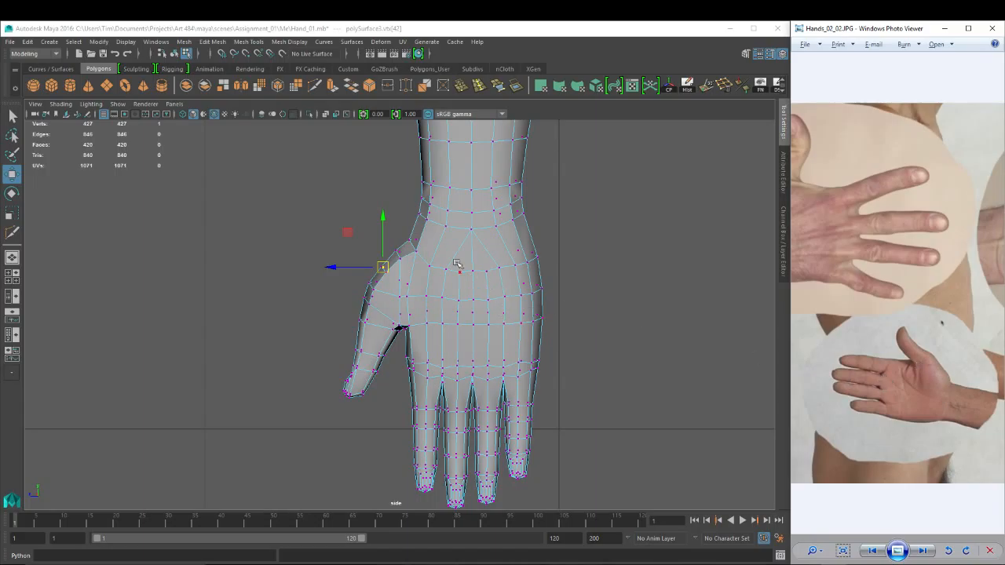
{"action": "left_click_drag", "start_coordinate": [938, 351], "coordinate": [979, 349]}
{"action": "middle_click_drag", "start_coordinate": [400, 364], "coordinate": [400, 247], "text": "alt"}
{"action": "key", "text": "3"}
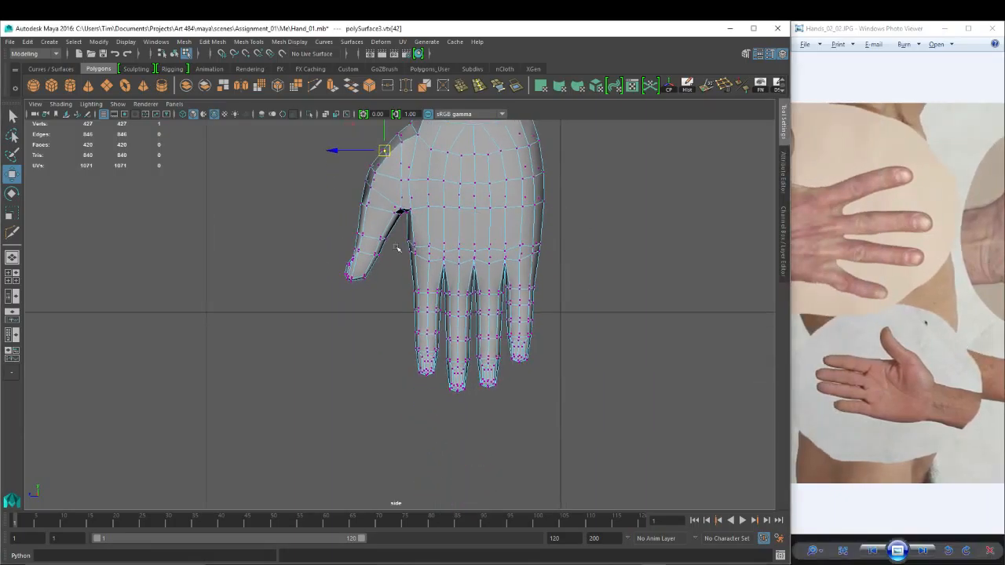
{"action": "right_click_drag", "start_coordinate": [400, 247], "coordinate": [451, 272], "text": "alt"}
{"action": "key", "text": "1"}
{"action": "middle_click_drag", "start_coordinate": [484, 161], "coordinate": [478, 255], "text": "alt"}
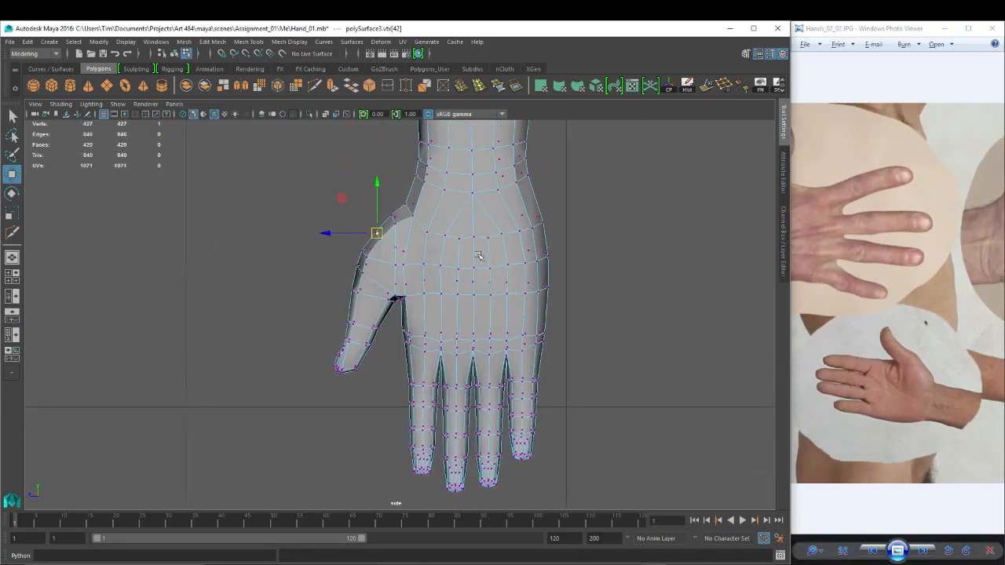
{"action": "middle_click_drag", "start_coordinate": [485, 191], "coordinate": [489, 204], "text": "alt"}
{"action": "scroll", "coordinate": [471, 237], "scroll_direction": "down", "scroll_amount": 5}
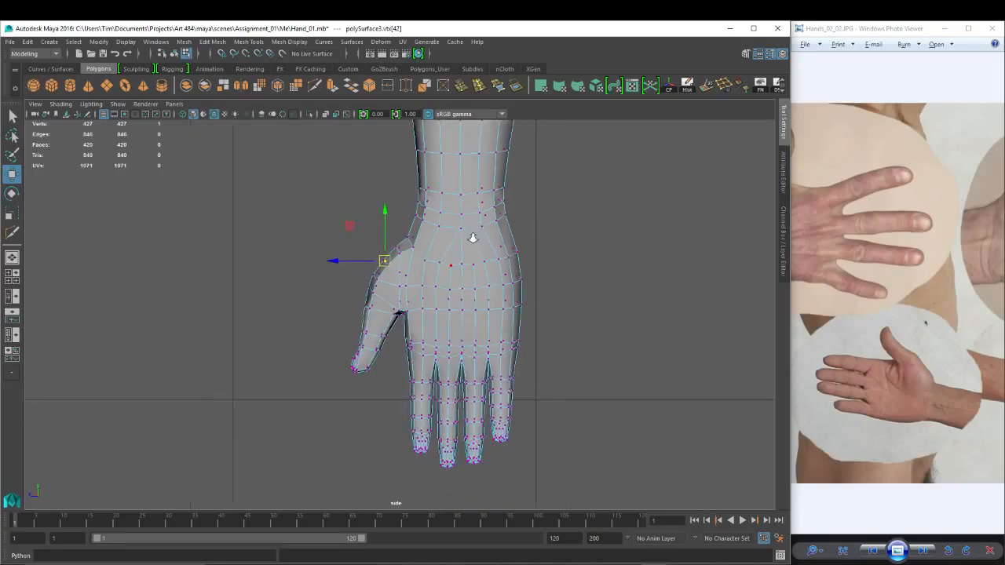
{"action": "right_click_drag", "start_coordinate": [294, 234], "coordinate": [672, 267], "text": "alt"}
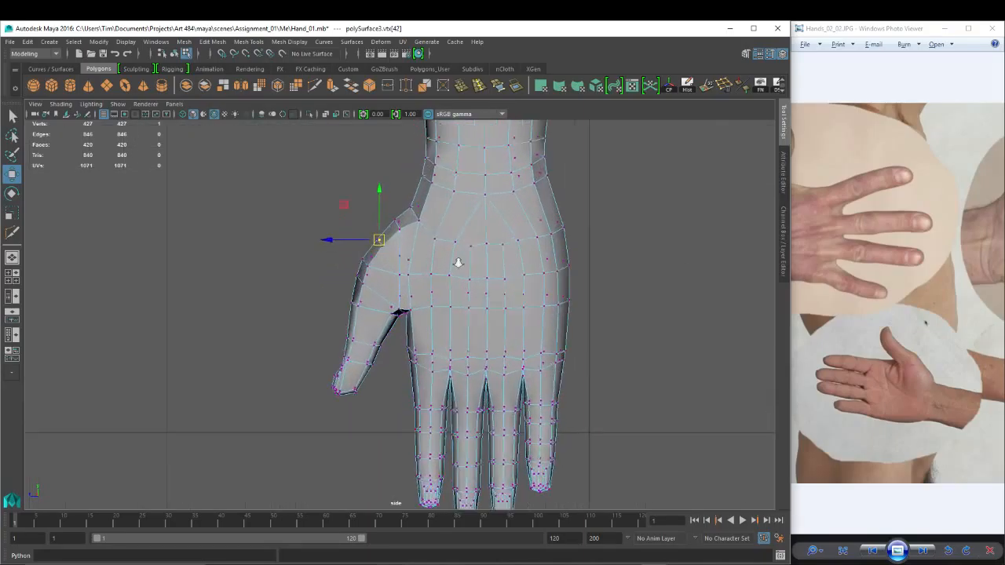
Select the central vertex in the thumb web through wireframe and move it up toward the palm.
{"action": "scroll", "coordinate": [399, 310], "scroll_direction": "up", "scroll_amount": 3}
{"action": "key", "text": "4"}
{"action": "scroll", "coordinate": [395, 307], "scroll_direction": "up", "scroll_amount": 3}
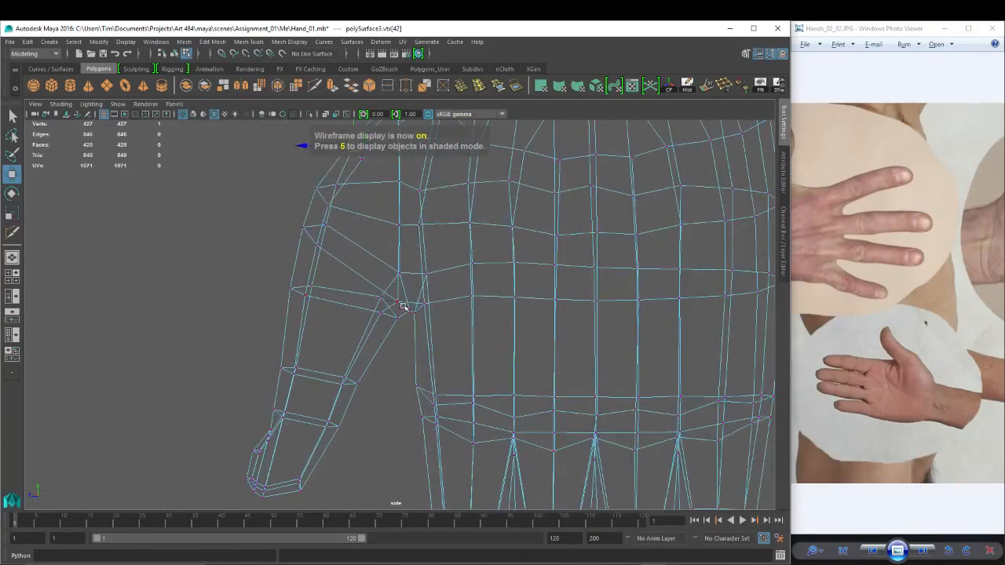
{"action": "left_click", "coordinate": [409, 311]}
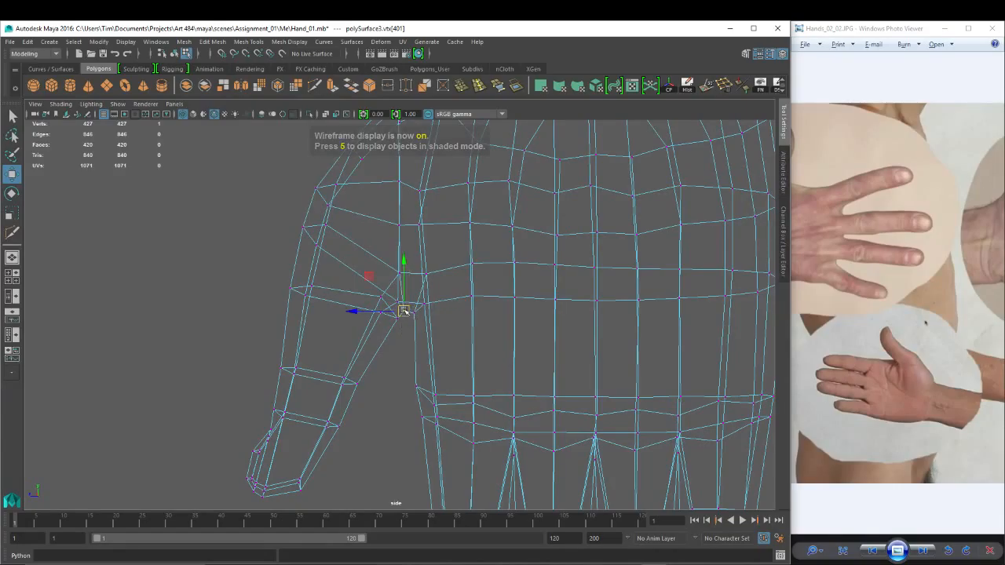
{"action": "left_click", "coordinate": [397, 303]}
{"action": "key", "text": "5"}
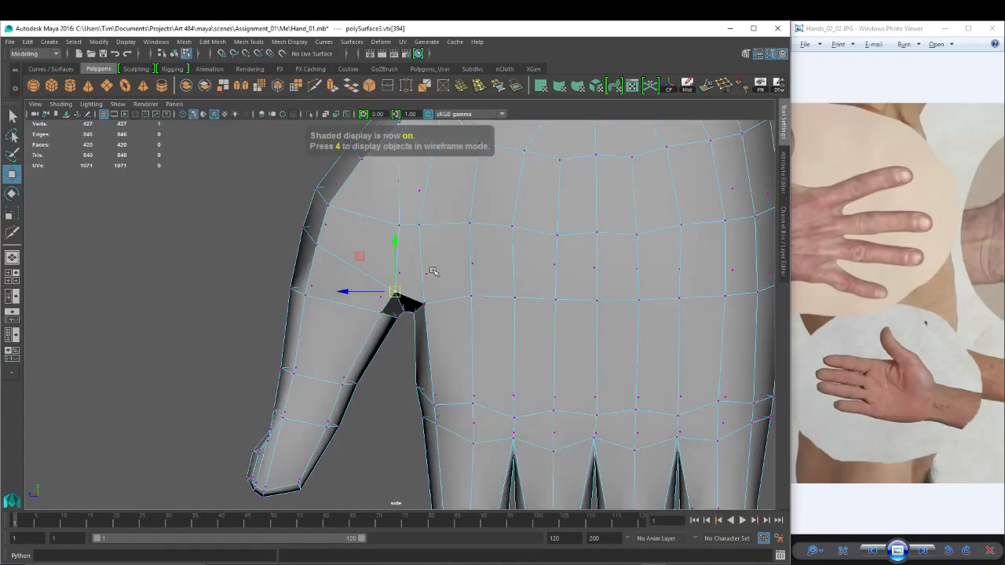
Adjust the vertices on the back of the thumb around the nail's base to refine the profile in the side view.
{"action": "scroll", "coordinate": [446, 265], "scroll_direction": "down", "scroll_amount": 3}
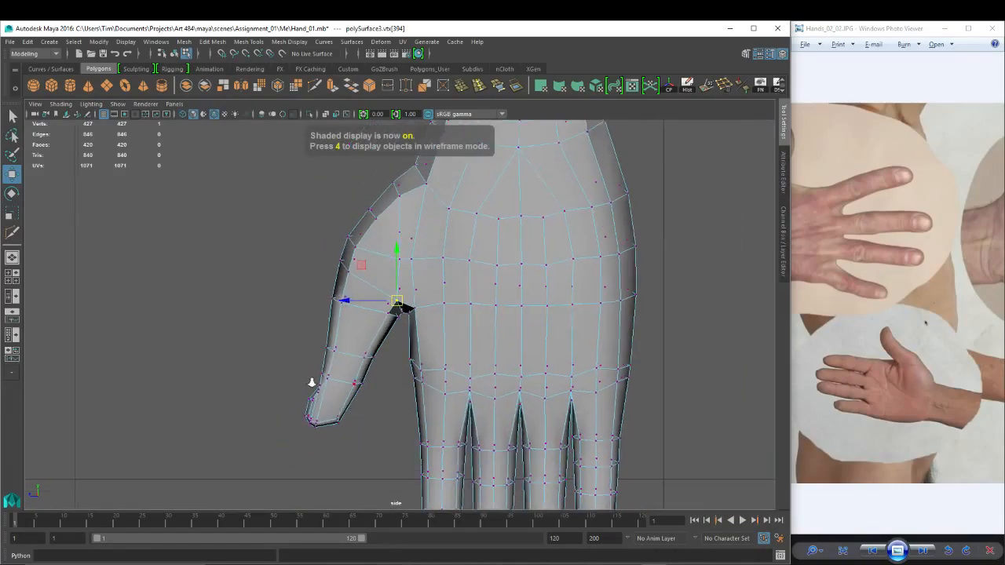
{"action": "scroll", "coordinate": [312, 382], "scroll_direction": "up", "scroll_amount": 2}
{"action": "middle_click_drag", "start_coordinate": [412, 388], "coordinate": [504, 336], "text": "alt"}
{"action": "scroll", "coordinate": [449, 330], "scroll_direction": "up", "scroll_amount": 2}
{"action": "middle_click_drag", "start_coordinate": [397, 299], "coordinate": [375, 218], "text": "alt"}
{"action": "right_click_drag", "start_coordinate": [336, 276], "coordinate": [406, 266], "text": "alt"}
{"action": "left_click_drag", "start_coordinate": [284, 288], "coordinate": [316, 291]}
{"action": "left_click", "coordinate": [329, 255]}
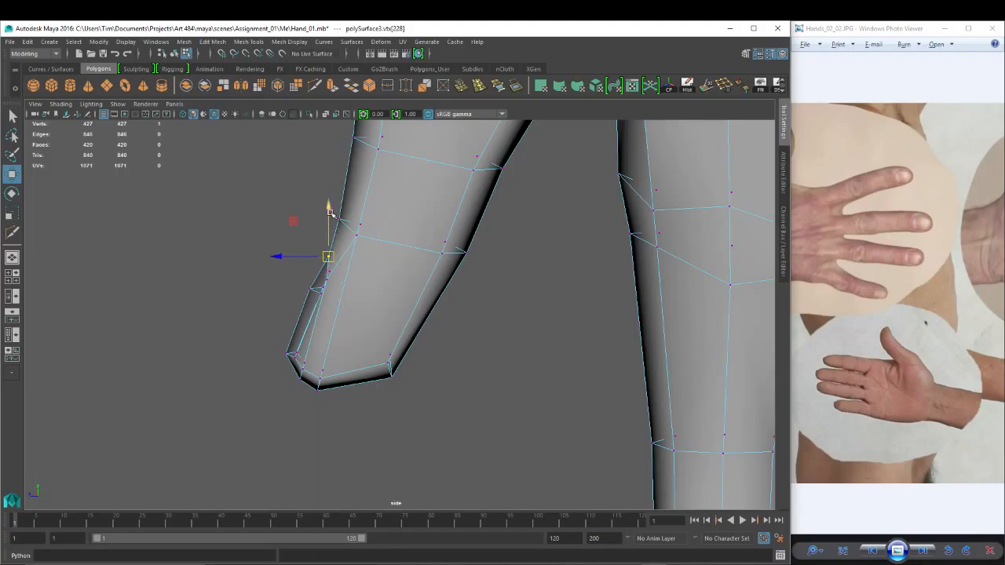
{"action": "left_click", "coordinate": [339, 219]}
{"action": "left_click_drag", "start_coordinate": [315, 198], "coordinate": [337, 233]}
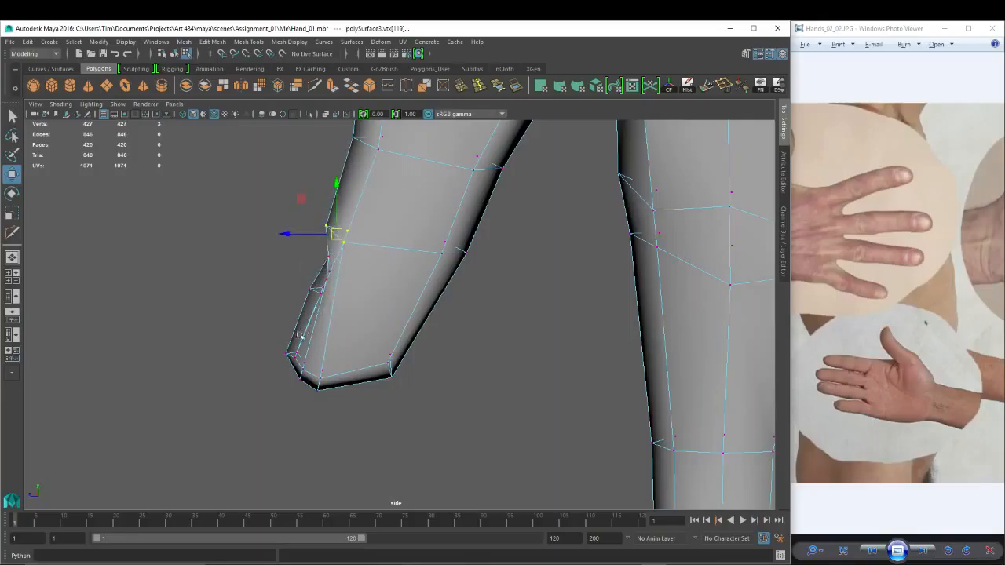
Frame the thumb tip in the perspective view and select the two faces along the thumbnail's front edge.
{"action": "mouse_move", "coordinate": [274, 340]}
{"action": "left_mouse_down"}
{"action": "mouse_move", "coordinate": [305, 369]}
{"action": "mouse_move", "coordinate": [297, 360]}
{"action": "mouse_move", "coordinate": [304, 395]}
{"action": "mouse_move", "coordinate": [318, 340]}
{"action": "mouse_move", "coordinate": [443, 346]}
{"action": "left_mouse_up"}
{"action": "key", "text": "space"}
{"action": "left_click_drag", "start_coordinate": [305, 377], "coordinate": [464, 351], "text": "alt"}
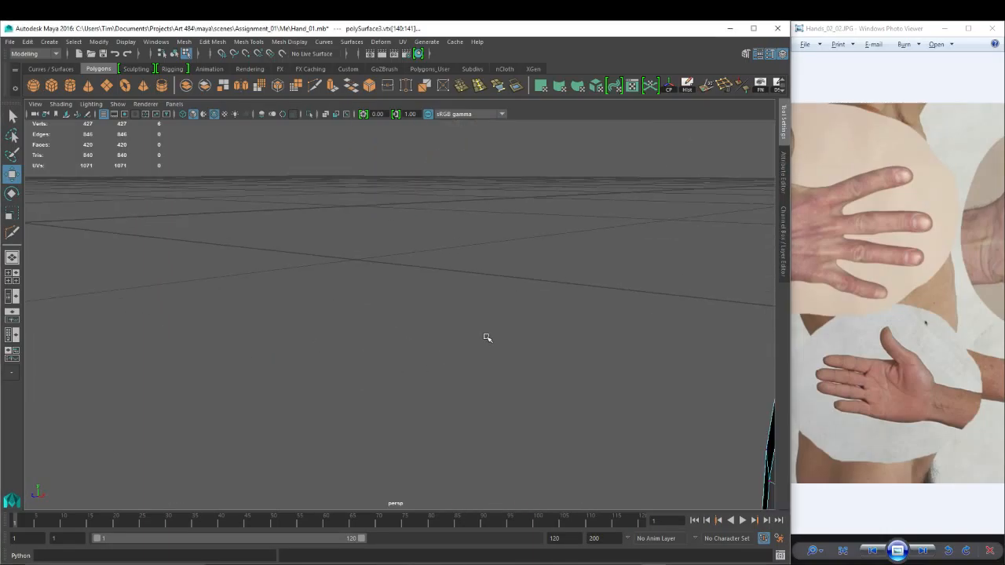
{"action": "key", "text": "f"}
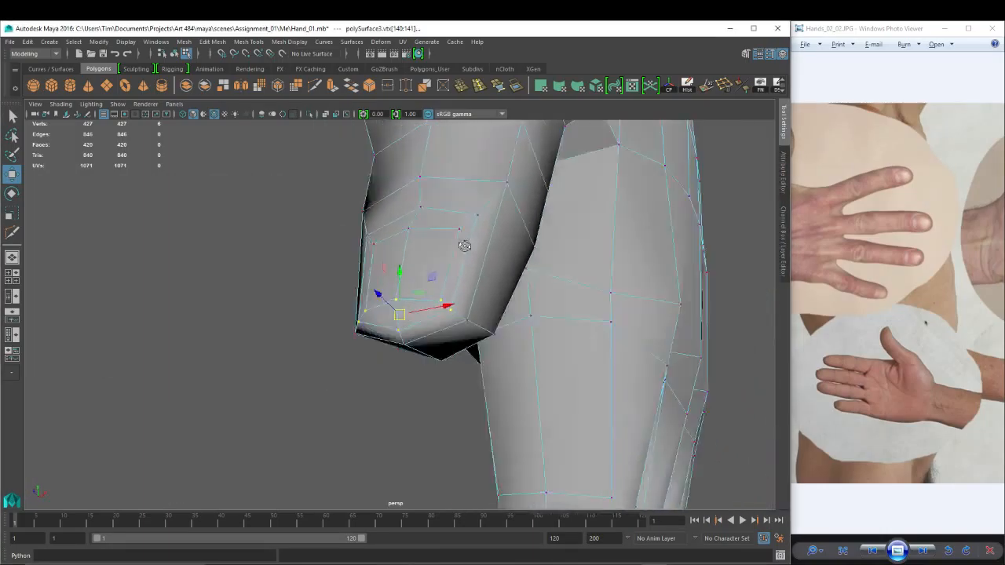
{"action": "right_click_drag", "start_coordinate": [428, 277], "coordinate": [427, 298]}
{"action": "left_click", "coordinate": [377, 317]}
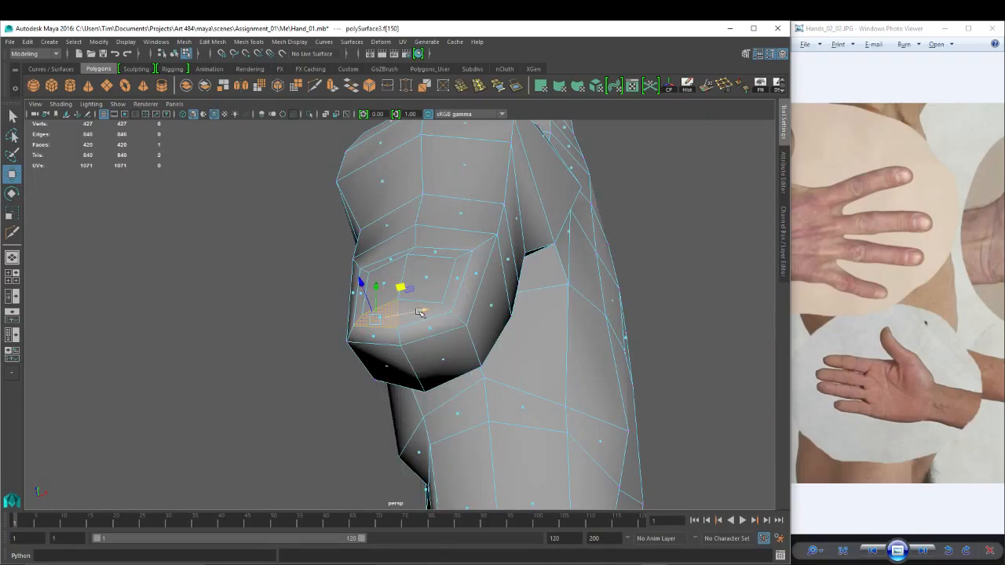
{"action": "left_click", "coordinate": [408, 307], "text": "shift"}
{"action": "left_click_drag", "start_coordinate": [426, 279], "coordinate": [573, 267], "text": "alt"}
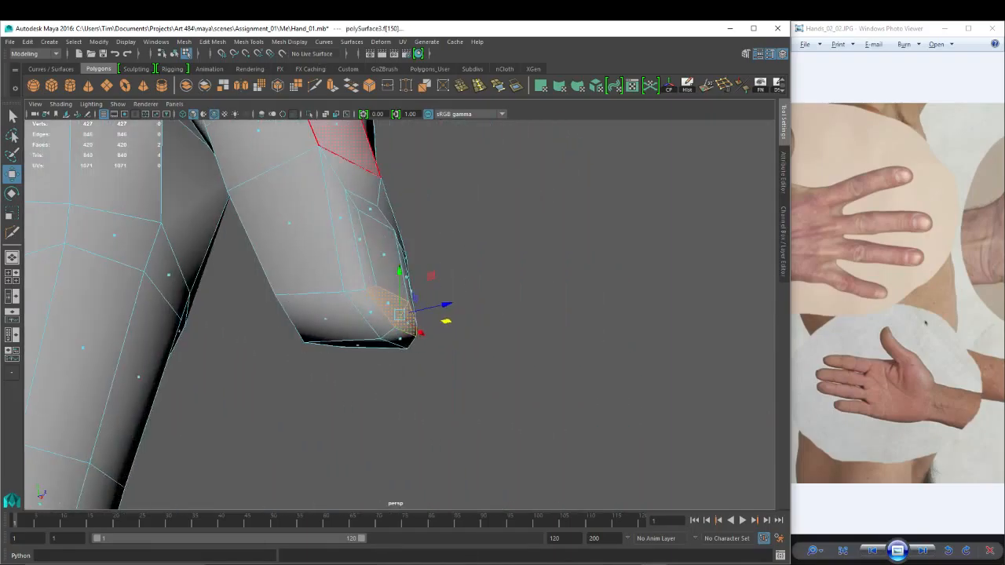
Extrude the two thumbnail faces, move them slightly upward and preview the nail with smoothing.
{"action": "left_click", "coordinate": [332, 86]}
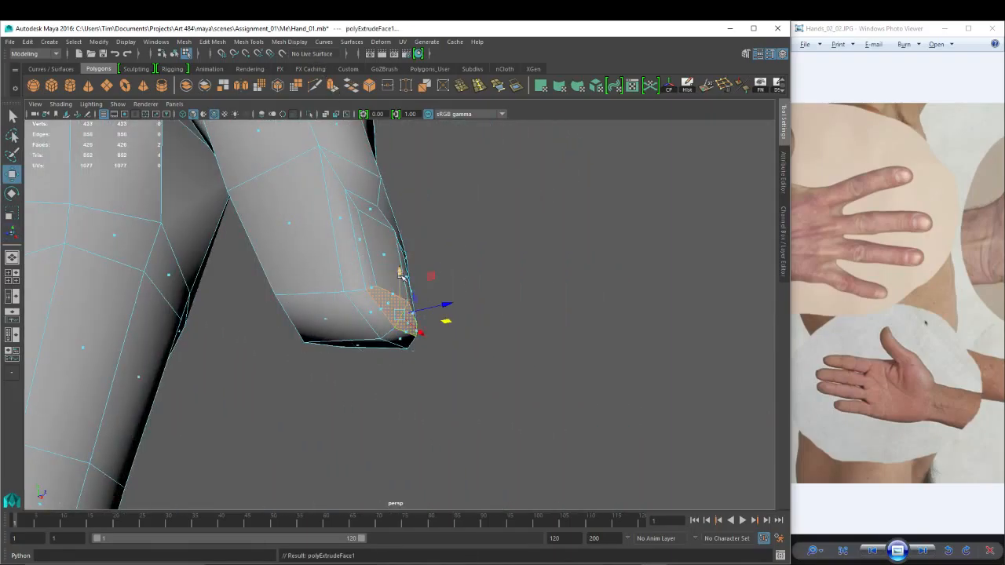
{"action": "left_click_drag", "start_coordinate": [401, 273], "coordinate": [378, 254]}
{"action": "key", "text": "3"}
{"action": "right_click_drag", "start_coordinate": [378, 253], "coordinate": [417, 239]}
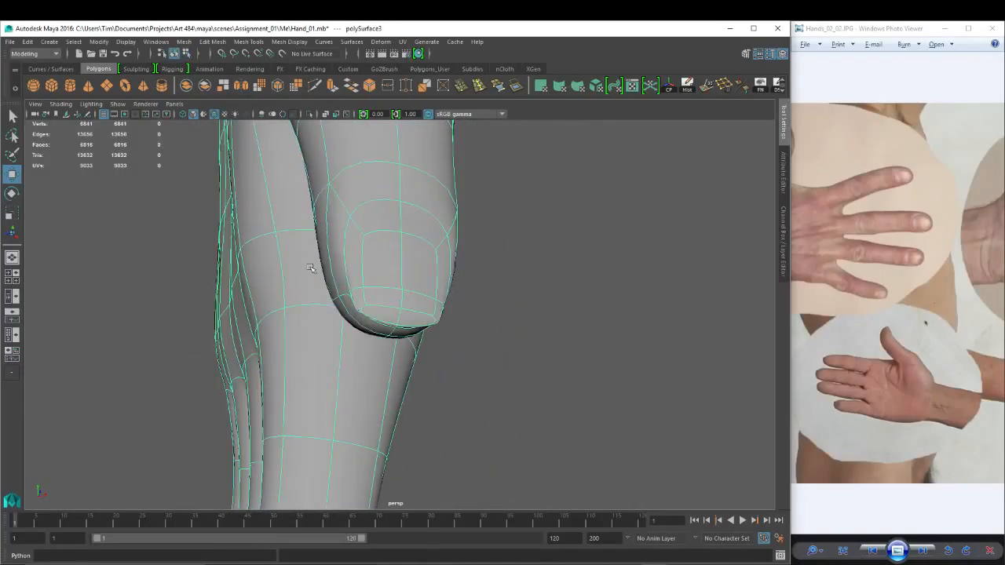
{"action": "key", "text": "1"}
Select the five vertices along the extruded thumbnail's front edge and raise them slightly.
{"action": "right_click_drag", "start_coordinate": [310, 267], "coordinate": [350, 296], "text": "alt"}
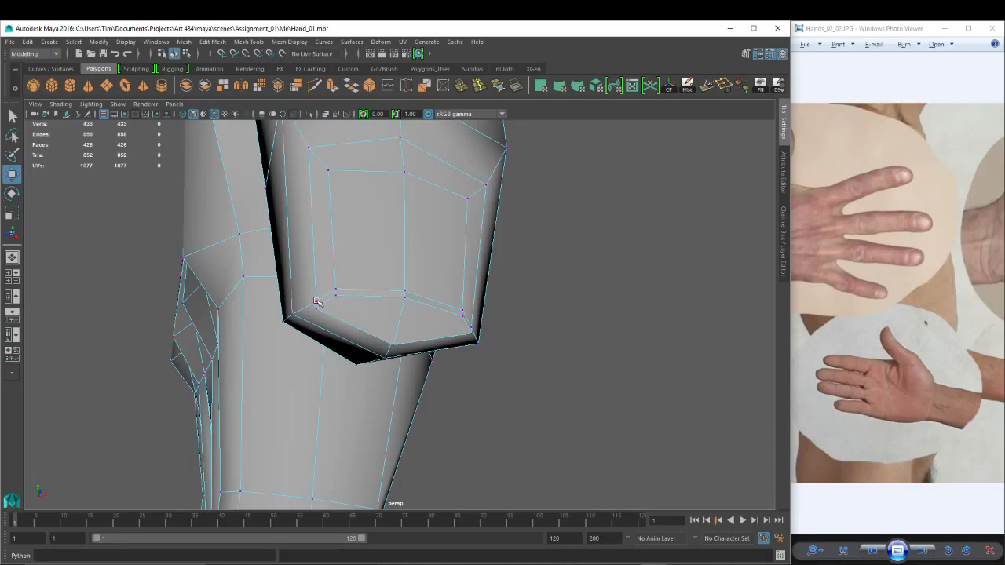
{"action": "left_click", "coordinate": [316, 301]}
{"action": "left_click", "coordinate": [336, 288], "text": "shift"}
{"action": "left_click", "coordinate": [406, 290], "text": "shift"}
{"action": "left_click_drag", "start_coordinate": [496, 296], "coordinate": [459, 303], "text": "alt"}
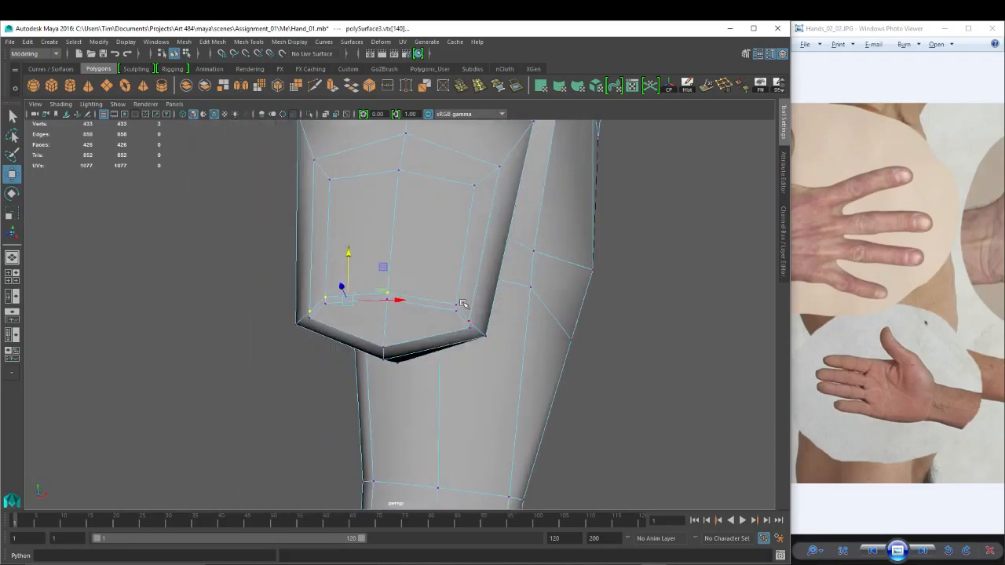
{"action": "left_click", "coordinate": [457, 305], "text": "shift"}
{"action": "left_click", "coordinate": [469, 319], "text": "shift"}
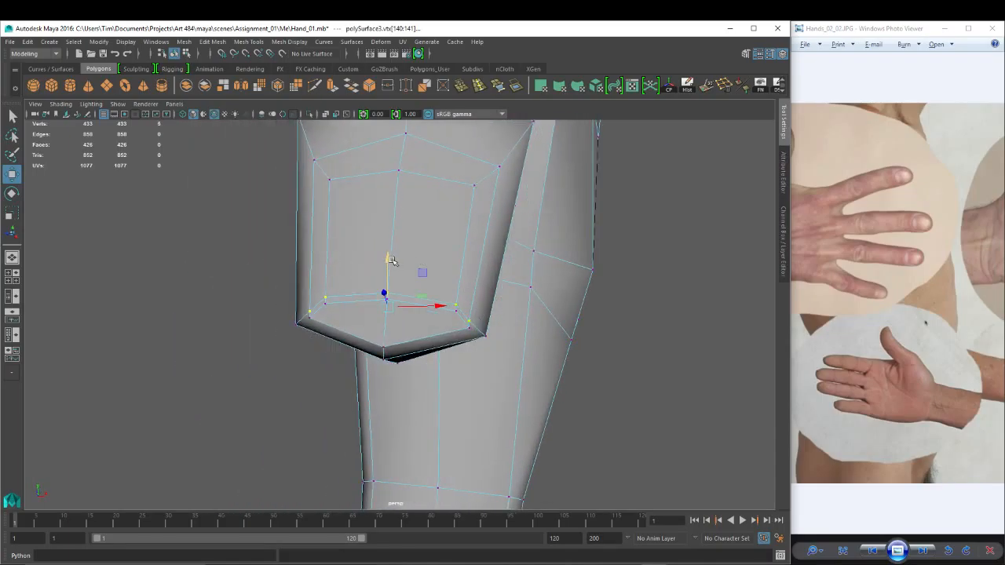
{"action": "left_click_drag", "start_coordinate": [391, 261], "coordinate": [391, 255]}
{"action": "left_click", "coordinate": [469, 317]}
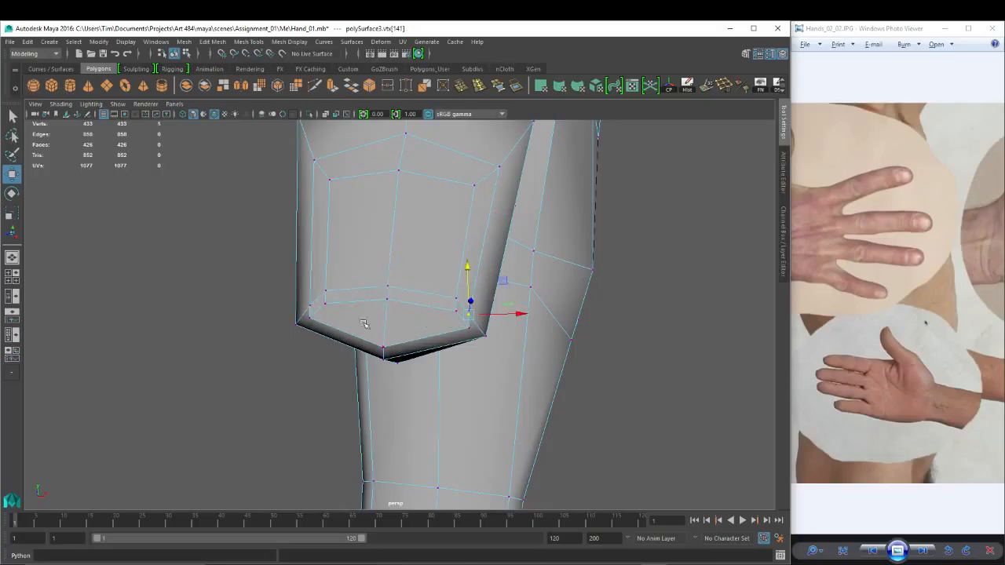
Scale the thumbnail's two front corner vertices slightly inward and lower the front edge's centre vertex toward the thumb tip.
{"action": "key", "text": "r"}
{"action": "left_click", "coordinate": [387, 299]}
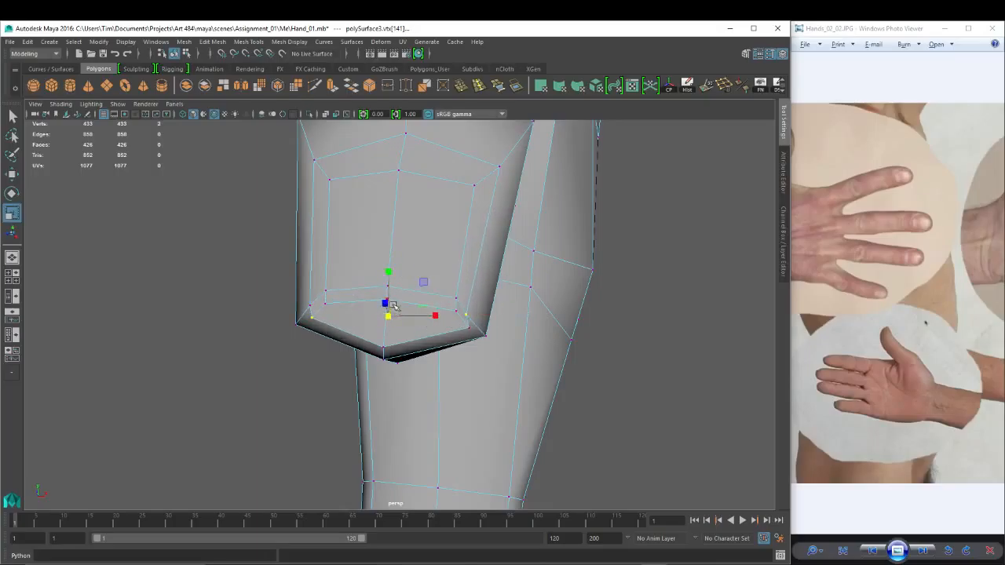
{"action": "key", "text": "4"}
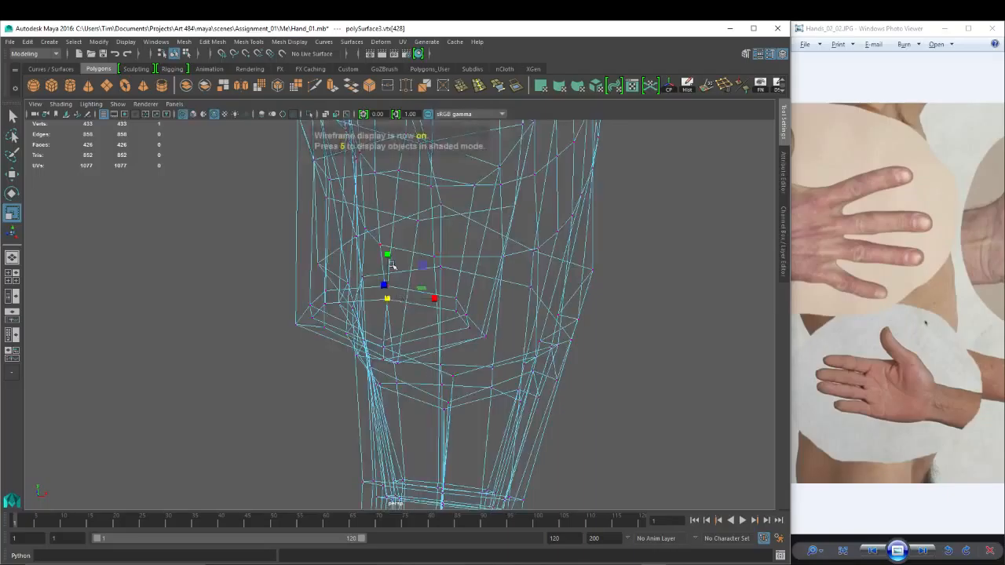
{"action": "key", "text": "5"}
{"action": "key", "text": "w"}
{"action": "left_click_drag", "start_coordinate": [388, 256], "coordinate": [397, 293]}
{"action": "left_click_drag", "start_coordinate": [437, 332], "coordinate": [433, 332]}
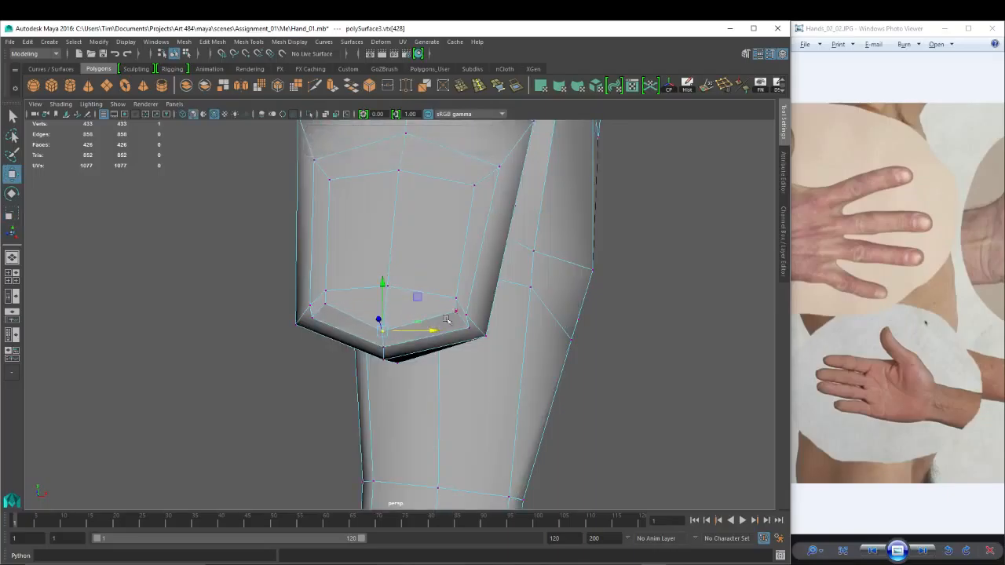
Reposition the vertices at the front corners of the thumbnail to even out the narrow border around its front edge.
{"action": "left_click", "coordinate": [473, 329]}
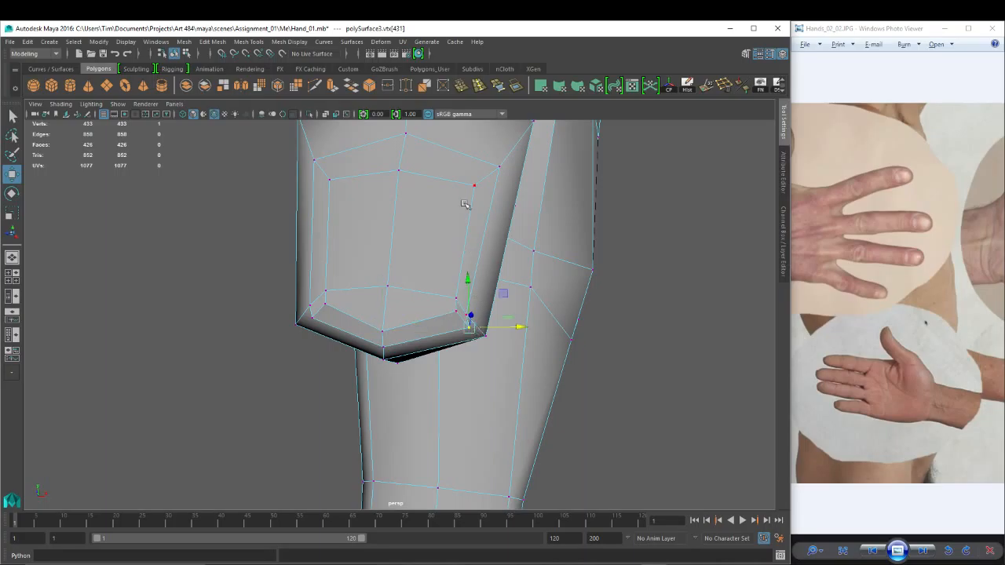
{"action": "left_click", "coordinate": [442, 305], "text": "shift"}
{"action": "key", "text": "4"}
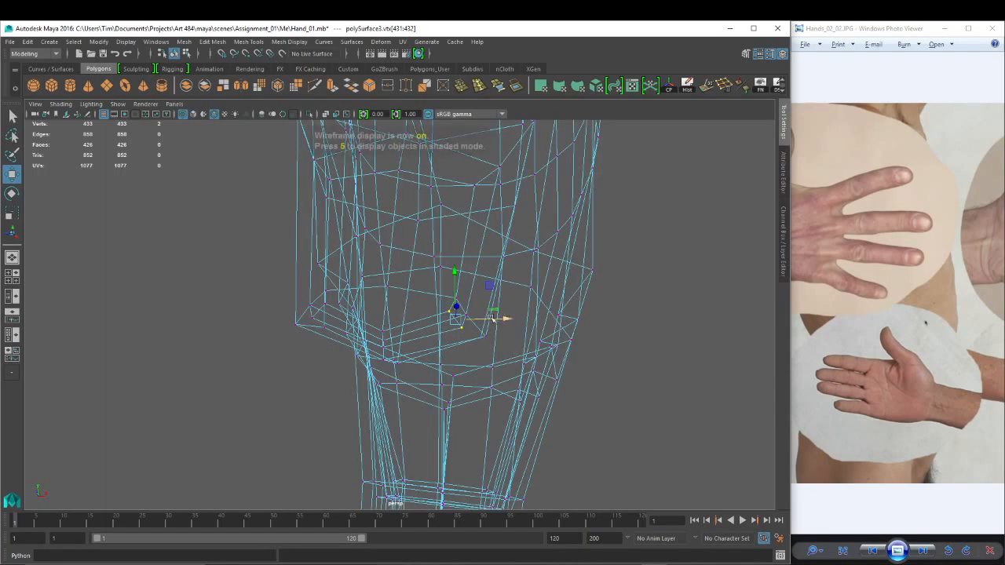
{"action": "left_click", "coordinate": [442, 306]}
{"action": "key", "text": "5"}
{"action": "left_click", "coordinate": [323, 305]}
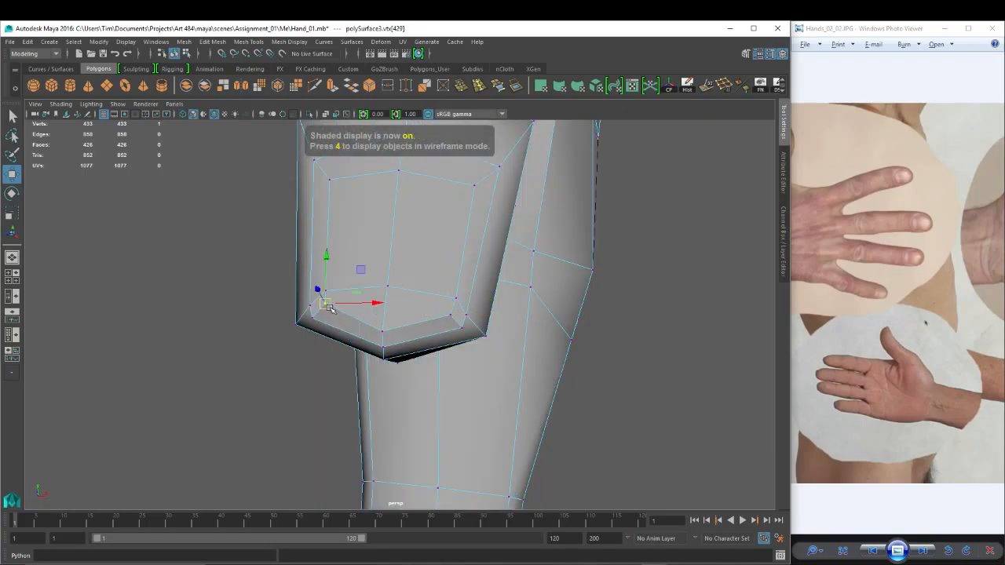
{"action": "left_click_drag", "start_coordinate": [329, 308], "coordinate": [428, 323], "text": "alt"}
Insert an edge loop around the thumb across the middle of the nail with the Multi-Cut tool.
{"action": "left_click", "coordinate": [315, 88]}
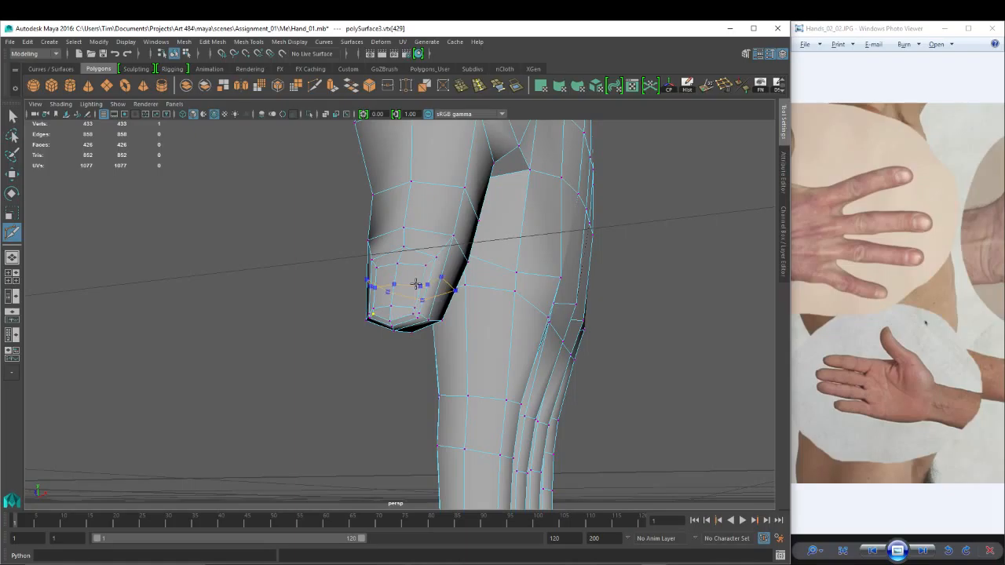
{"action": "left_click", "coordinate": [418, 283], "text": "ctrl"}
{"action": "left_click_drag", "start_coordinate": [471, 317], "coordinate": [453, 333], "text": "alt"}
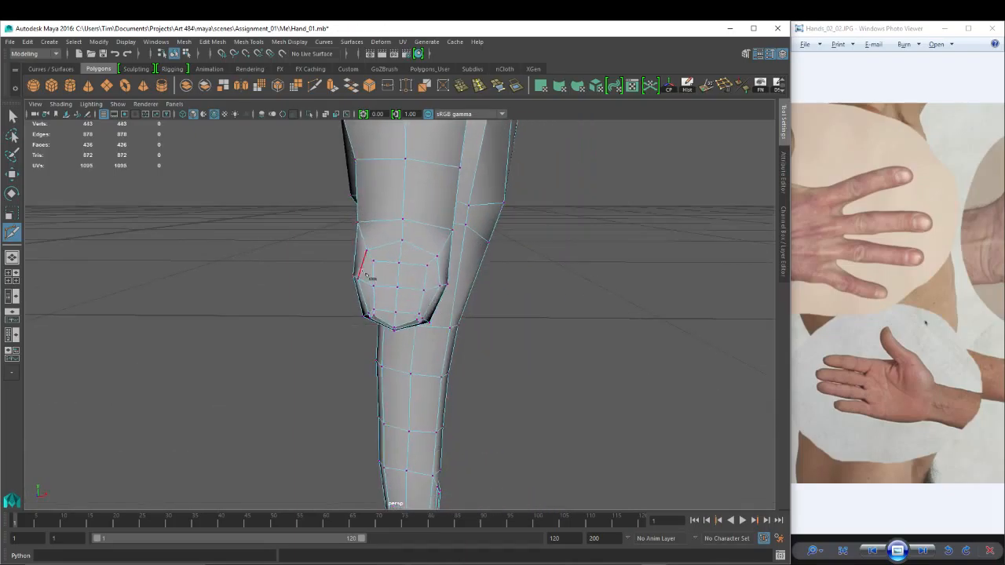
Select the two vertices beside the nail on the new edge loop and scale them slightly closer together.
{"action": "key", "text": "w"}
{"action": "right_click_drag", "start_coordinate": [371, 262], "coordinate": [354, 281]}
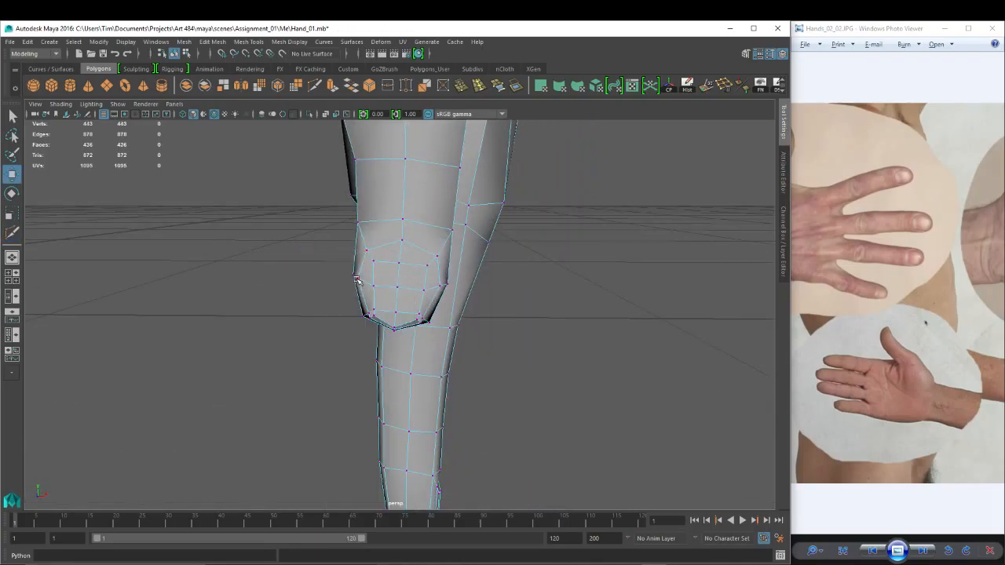
{"action": "left_click", "coordinate": [356, 280]}
{"action": "left_click", "coordinate": [441, 287], "text": "shift"}
{"action": "key", "text": "r"}
{"action": "left_click_drag", "start_coordinate": [446, 283], "coordinate": [439, 284]}
{"action": "left_click_drag", "start_coordinate": [387, 303], "coordinate": [391, 329], "text": "alt"}
{"action": "right_click_drag", "start_coordinate": [377, 310], "coordinate": [431, 292], "text": "alt"}
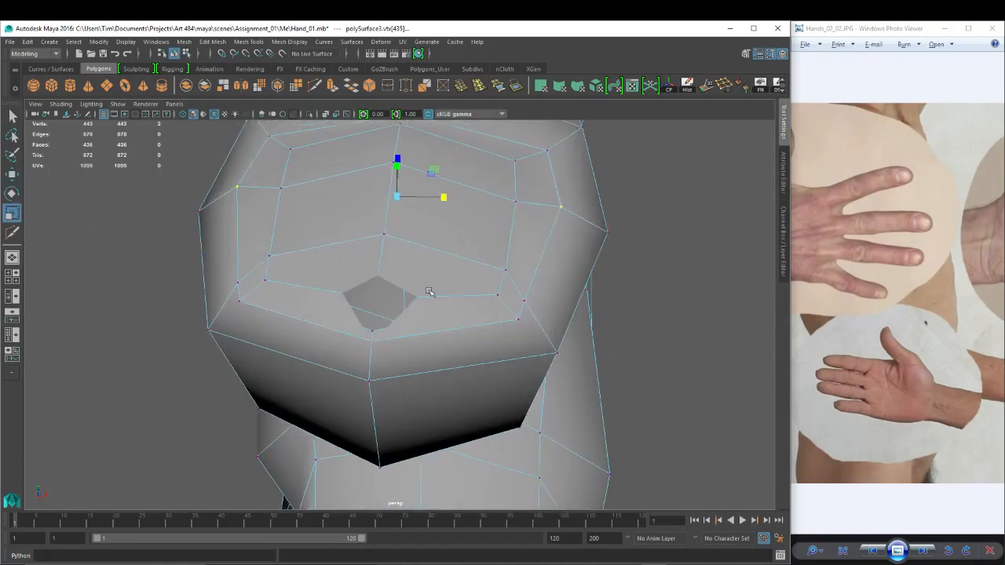
{"action": "left_click_drag", "start_coordinate": [382, 286], "coordinate": [387, 277], "text": "alt"}
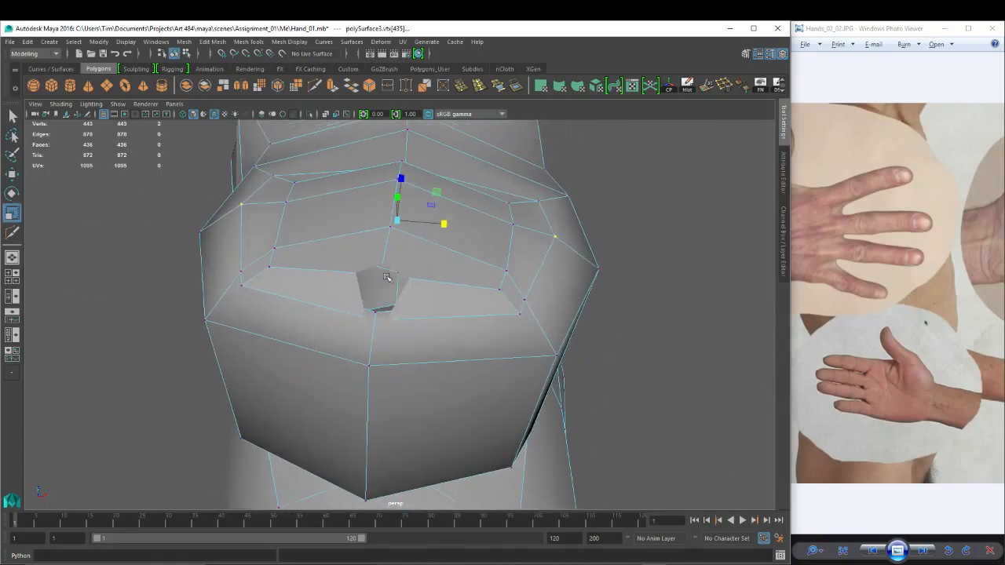
Select the three vertices along the skin fold behind the thumbnail's base and adjust their depth.
{"action": "left_click", "coordinate": [539, 201]}
{"action": "left_click_drag", "start_coordinate": [335, 140], "coordinate": [345, 158], "text": "alt"}
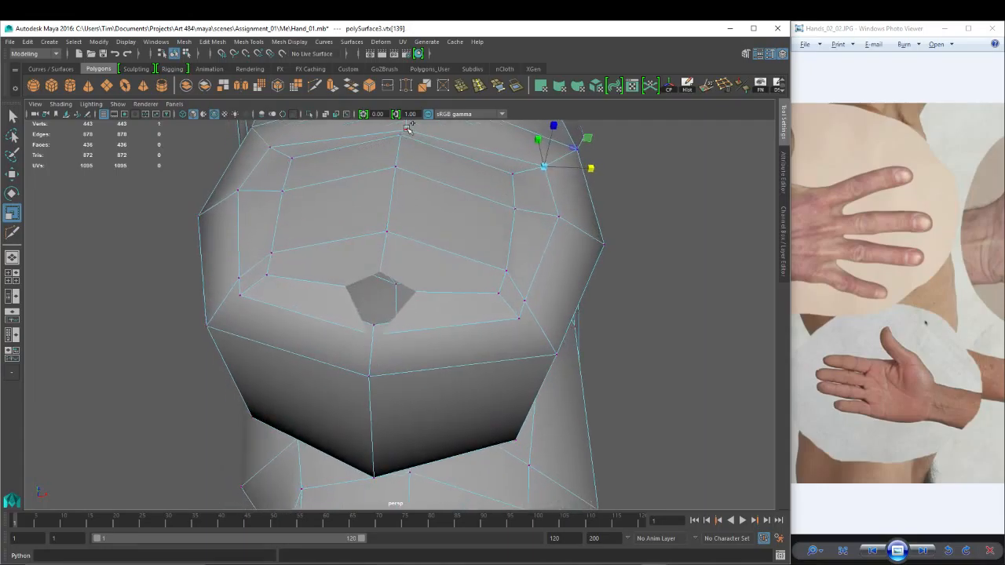
{"action": "left_click", "coordinate": [406, 129], "text": "shift"}
{"action": "left_click", "coordinate": [269, 148], "text": "shift"}
{"action": "left_click_drag", "start_coordinate": [269, 148], "coordinate": [479, 187], "text": "alt"}
{"action": "right_click_drag", "start_coordinate": [479, 187], "coordinate": [384, 180], "text": "alt"}
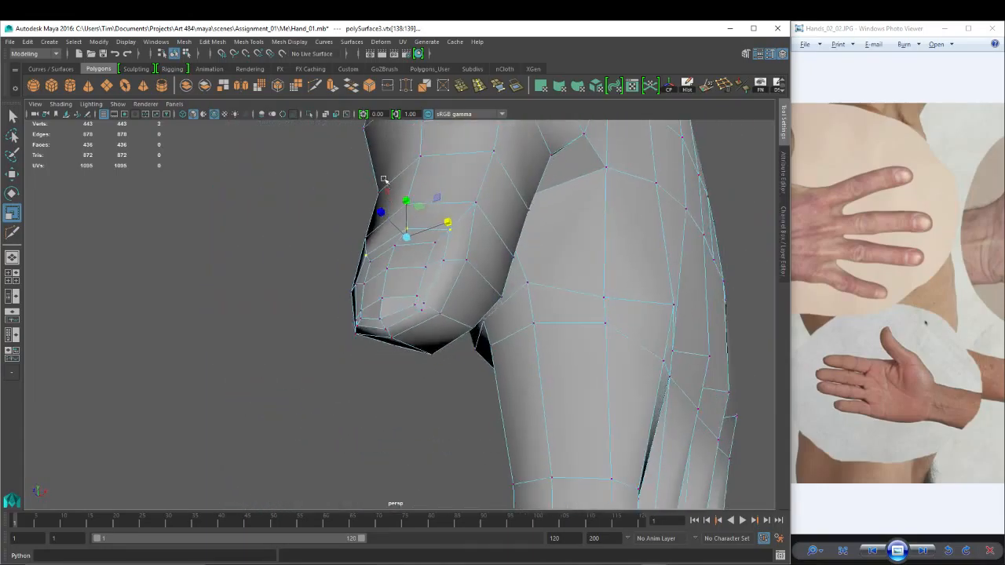
{"action": "middle_click_drag", "start_coordinate": [384, 180], "coordinate": [419, 264], "text": "alt"}
{"action": "key", "text": "w"}
Select the three vertices along the thumbnail's centreline and adjust their depth to round the nail.
{"action": "left_click", "coordinate": [394, 317]}
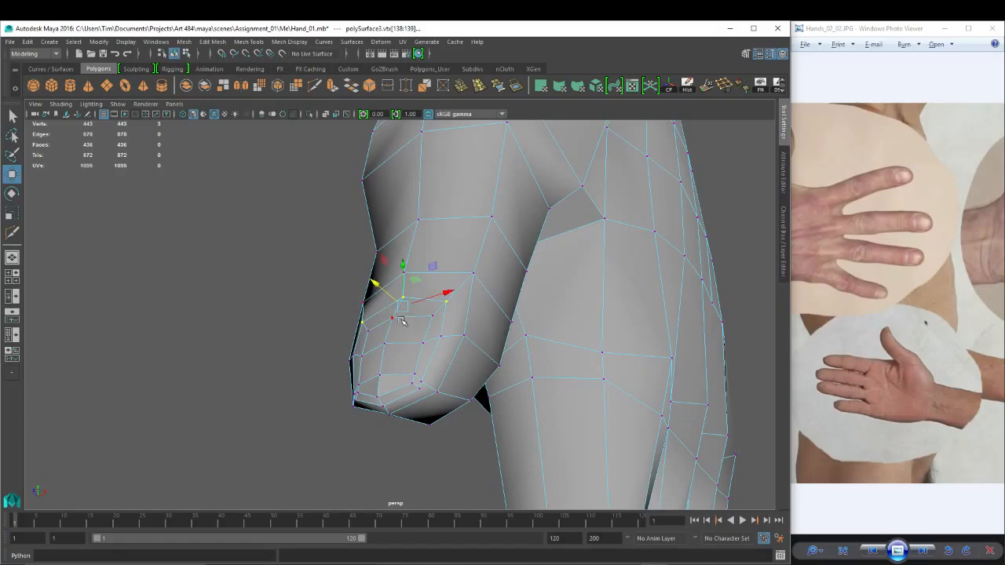
{"action": "left_click", "coordinate": [384, 343], "text": "shift"}
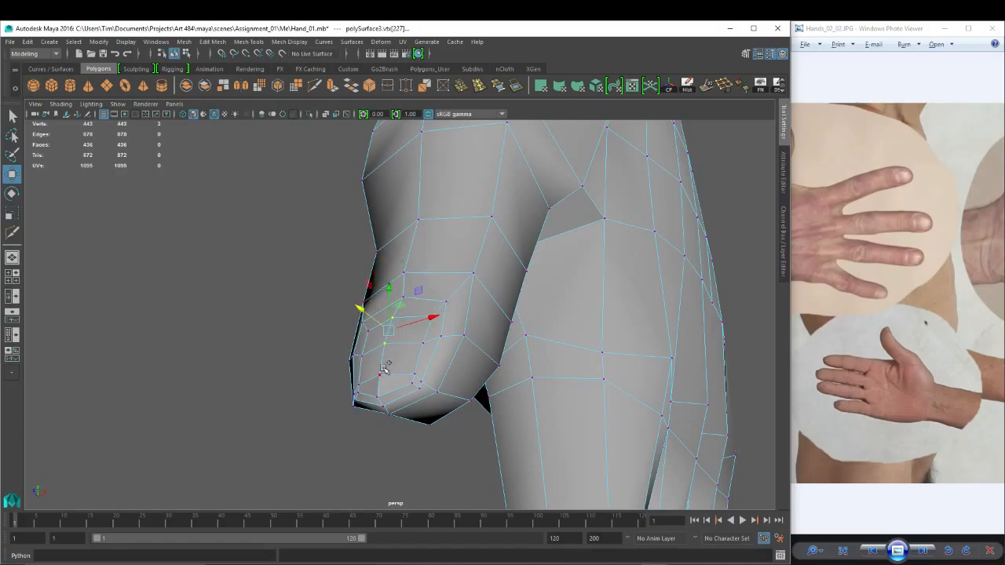
{"action": "left_click", "coordinate": [383, 375], "text": "shift"}
{"action": "left_click_drag", "start_coordinate": [385, 373], "coordinate": [446, 333], "text": "alt"}
Scale the paired side vertices across the thumbnail's middle and base to adjust the nail's width.
{"action": "left_click", "coordinate": [420, 345]}
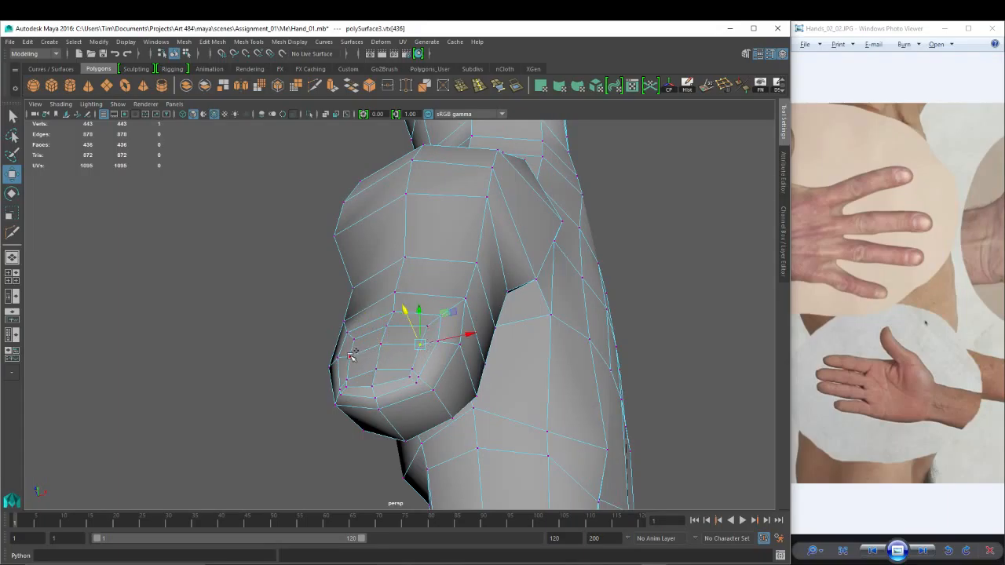
{"action": "left_click", "coordinate": [349, 358], "text": "shift"}
{"action": "key", "text": "r"}
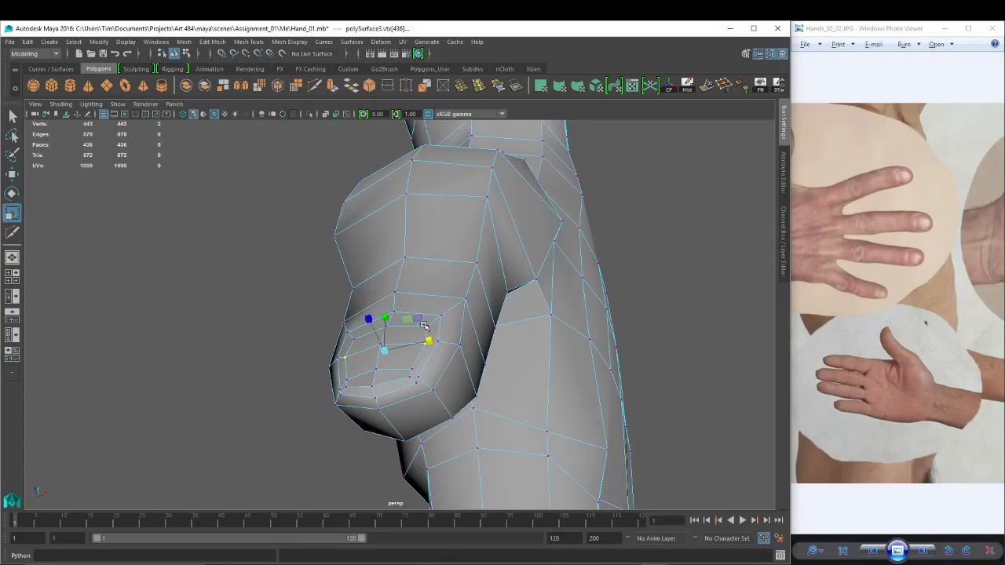
{"action": "left_click", "coordinate": [425, 326]}
{"action": "left_click", "coordinate": [355, 336], "text": "shift"}
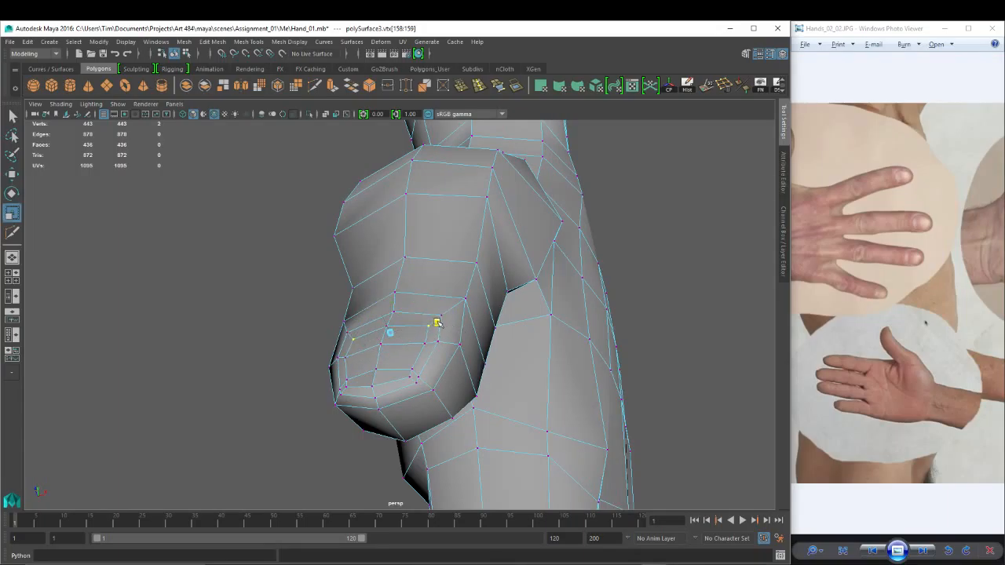
Adjust the depth of the centre vertex at the thumbnail's front edge and preview the thumb with smoothing.
{"action": "left_click_drag", "start_coordinate": [355, 336], "coordinate": [549, 393], "text": "alt"}
{"action": "key", "text": "w"}
{"action": "left_click", "coordinate": [382, 391]}
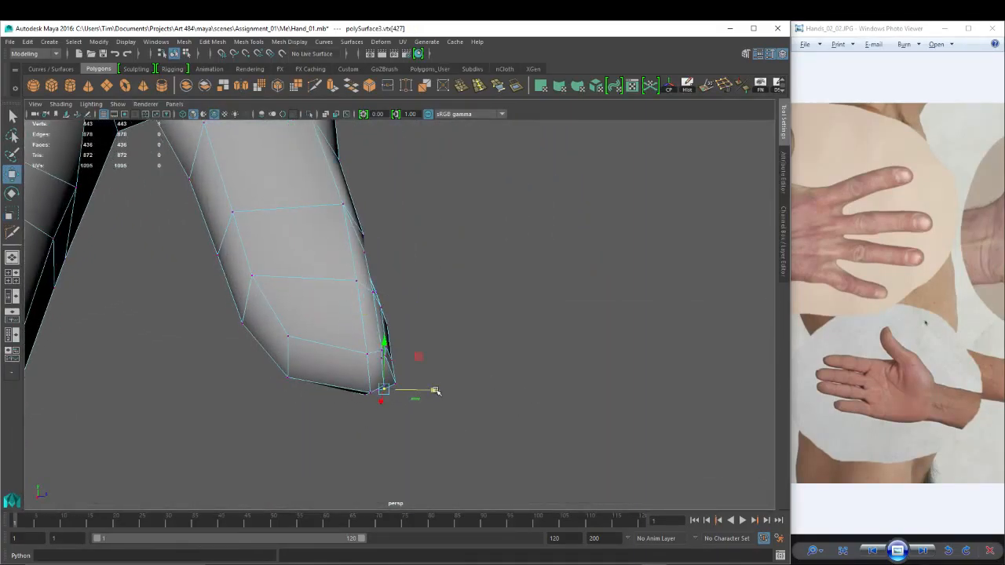
{"action": "left_click_drag", "start_coordinate": [503, 339], "coordinate": [554, 340], "text": "alt"}
{"action": "key", "text": "3"}
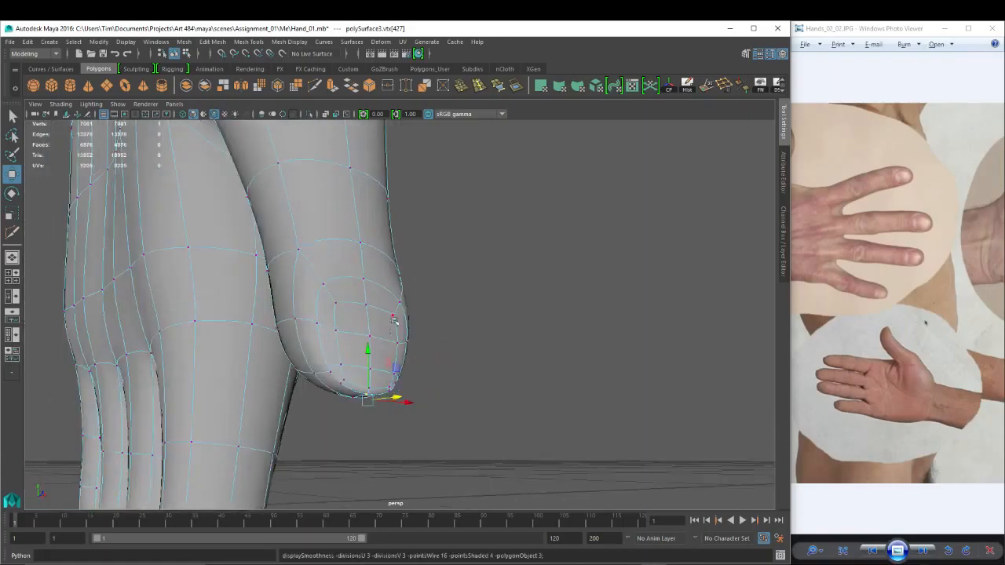
{"action": "right_click_drag", "start_coordinate": [397, 320], "coordinate": [314, 314], "text": "alt"}
{"action": "left_click_drag", "start_coordinate": [192, 306], "coordinate": [305, 322], "text": "alt"}
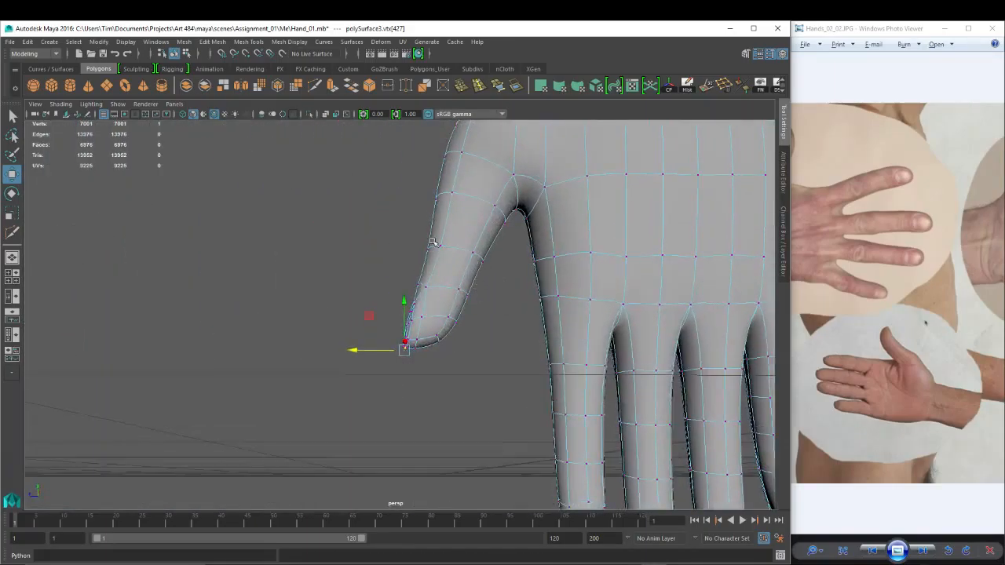
Switch the smoothed hand to object mode and inspect its overall shape down to the fingertips.
{"action": "middle_click_drag", "start_coordinate": [436, 230], "coordinate": [411, 271], "text": "alt"}
{"action": "right_click_drag", "start_coordinate": [411, 271], "coordinate": [458, 260]}
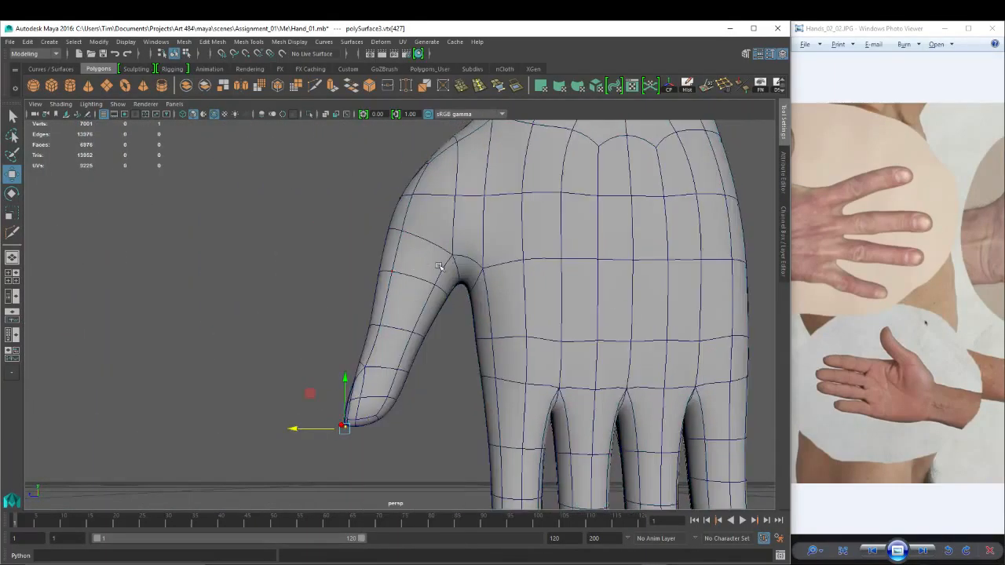
{"action": "right_click_drag", "start_coordinate": [524, 338], "coordinate": [507, 350], "text": "alt"}
{"action": "middle_click_drag", "start_coordinate": [507, 350], "coordinate": [431, 162], "text": "alt"}
{"action": "right_click_drag", "start_coordinate": [431, 162], "coordinate": [460, 273], "text": "alt"}
{"action": "right_click", "coordinate": [400, 252]}
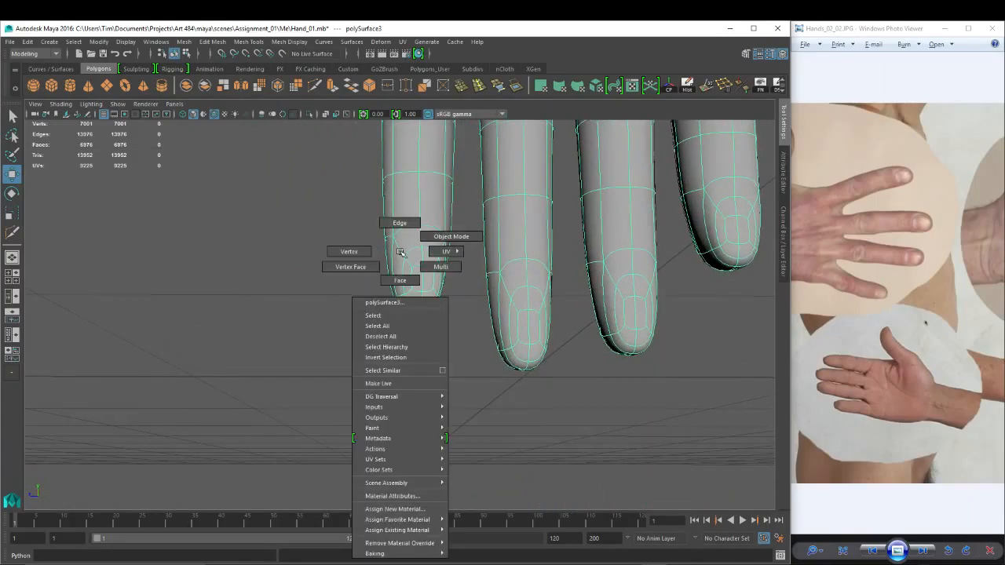
{"action": "right_click_drag", "start_coordinate": [401, 252], "coordinate": [479, 264], "text": "alt"}
Turn off the smooth preview, enter vertex mode and frame the index fingertip in the side view.
{"action": "key", "text": "1"}
{"action": "right_click_drag", "start_coordinate": [523, 228], "coordinate": [448, 225], "text": "alt"}
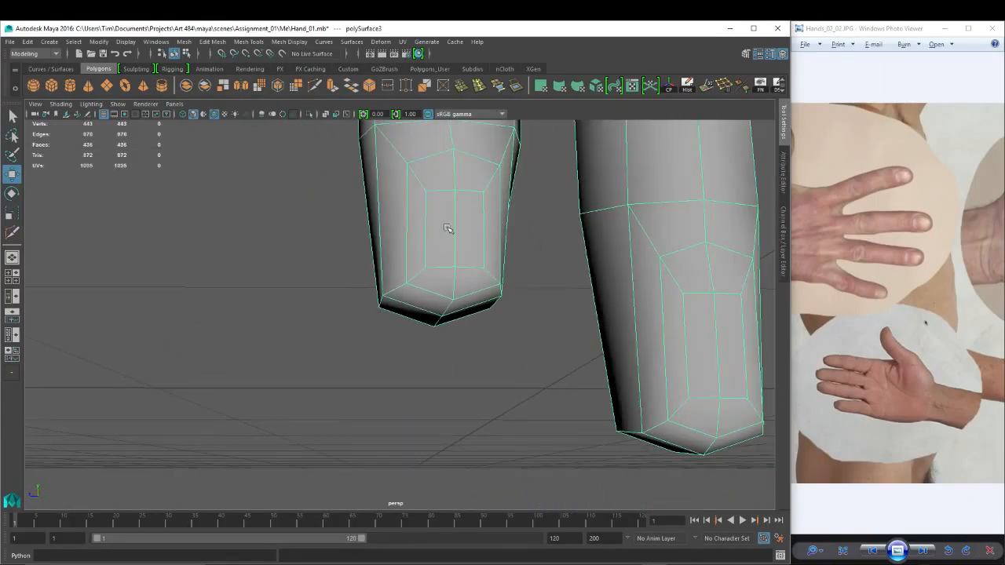
{"action": "right_click", "coordinate": [449, 224]}
{"action": "left_click", "coordinate": [399, 224]}
{"action": "key", "text": "space"}
{"action": "left_click_drag", "start_coordinate": [469, 273], "coordinate": [270, 283]}
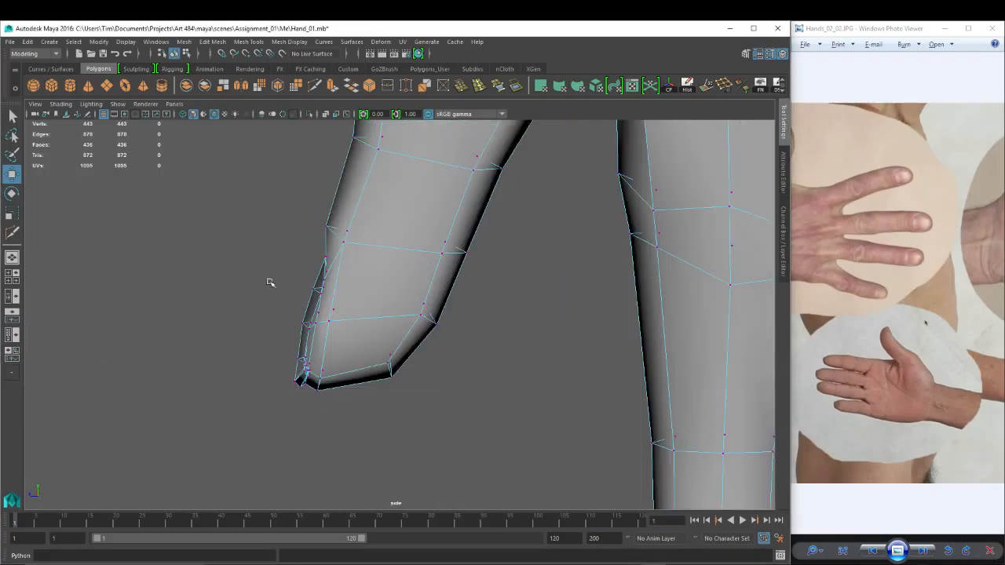
{"action": "middle_click_drag", "start_coordinate": [582, 342], "coordinate": [367, 124], "text": "alt"}
{"action": "middle_click_drag", "start_coordinate": [543, 403], "coordinate": [503, 135], "text": "alt"}
{"action": "middle_click_drag", "start_coordinate": [460, 331], "coordinate": [458, 243], "text": "alt"}
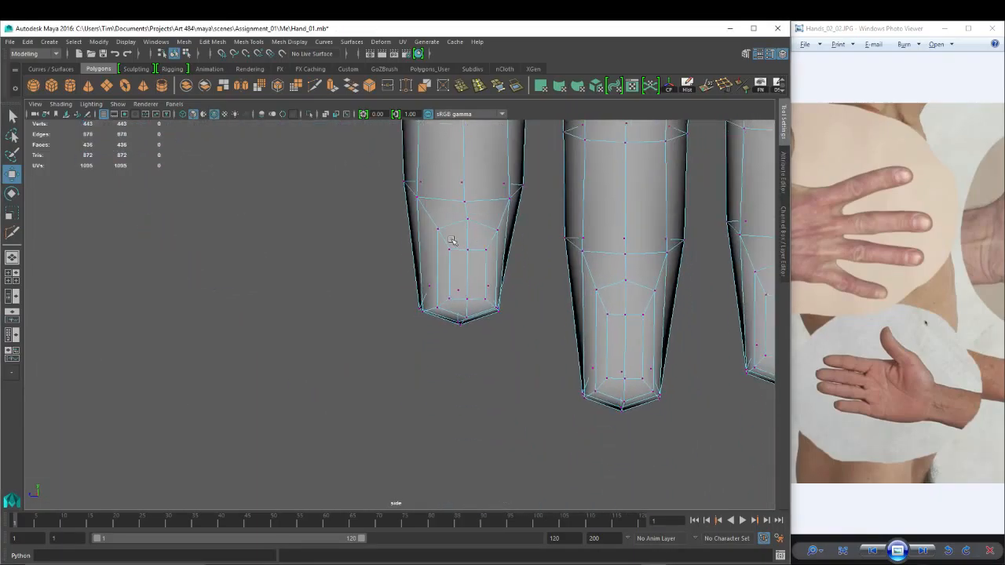
{"action": "right_click_drag", "start_coordinate": [458, 242], "coordinate": [519, 210], "text": "alt"}
{"action": "key", "text": "4"}
{"action": "middle_click_drag", "start_coordinate": [519, 210], "coordinate": [491, 240], "text": "alt"}
{"action": "key", "text": "5"}
{"action": "right_click", "coordinate": [460, 244]}
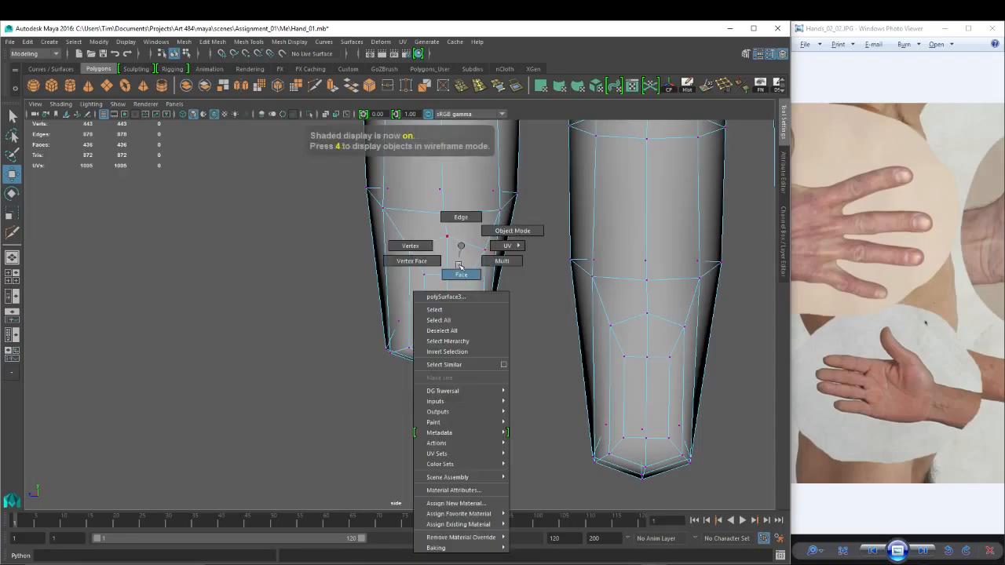
{"action": "left_click", "coordinate": [461, 272]}
{"action": "left_click", "coordinate": [428, 261]}
{"action": "left_click", "coordinate": [428, 262]}
{"action": "mouse_move", "coordinate": [460, 259]}
{"action": "left_mouse_down", "text": "shift"}
{"action": "mouse_move", "coordinate": [476, 280]}
{"action": "mouse_move", "coordinate": [439, 343]}
{"action": "mouse_move", "coordinate": [419, 287]}
{"action": "mouse_move", "coordinate": [392, 298]}
{"action": "left_mouse_up", "text": "shift"}
{"action": "key", "text": "4"}
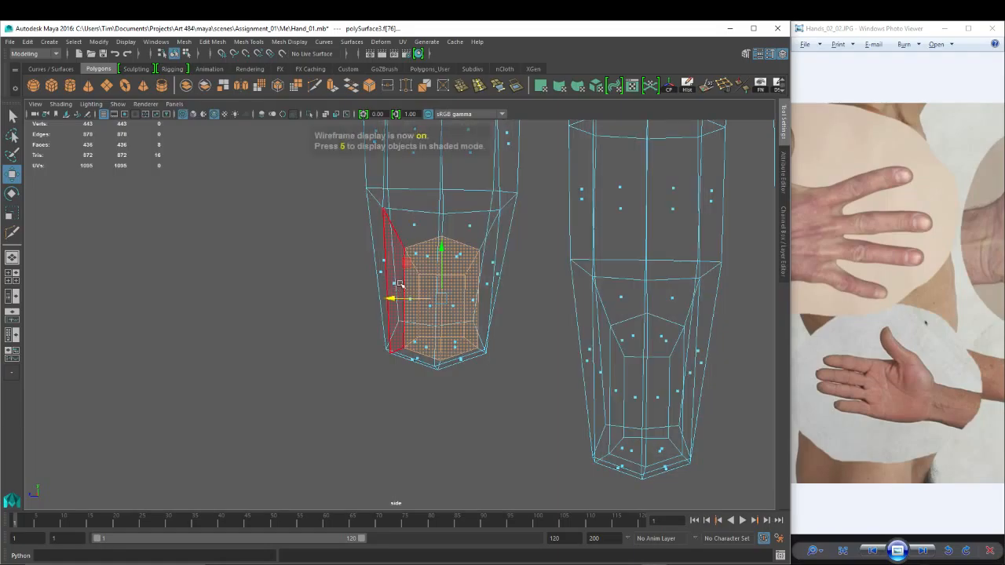
{"action": "key", "text": "5"}
Raise the two outer vertices at the index fingernail's base slightly to flatten the curve of the cuticle edge.
{"action": "right_click_drag", "start_coordinate": [432, 232], "coordinate": [401, 228]}
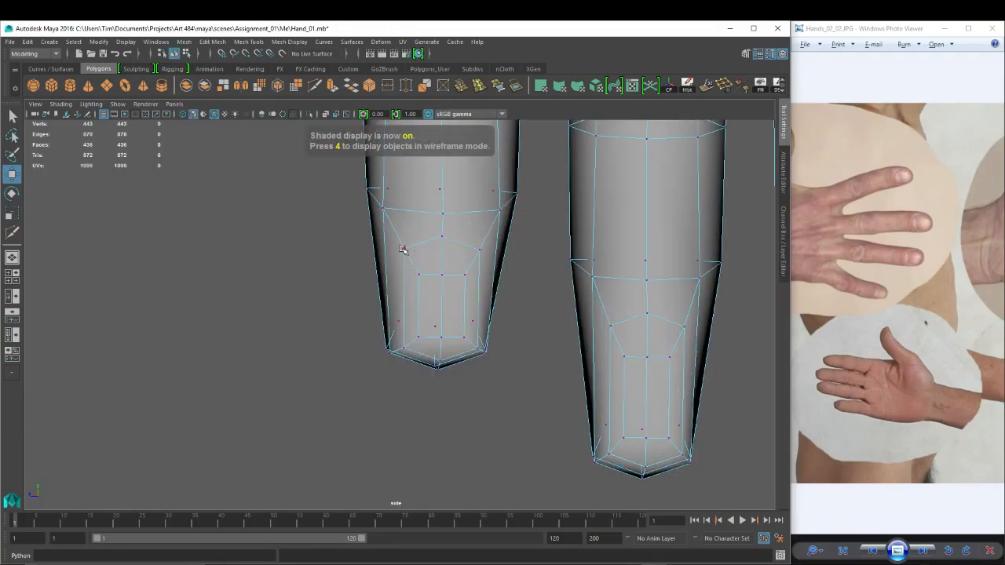
{"action": "left_click", "coordinate": [479, 250]}
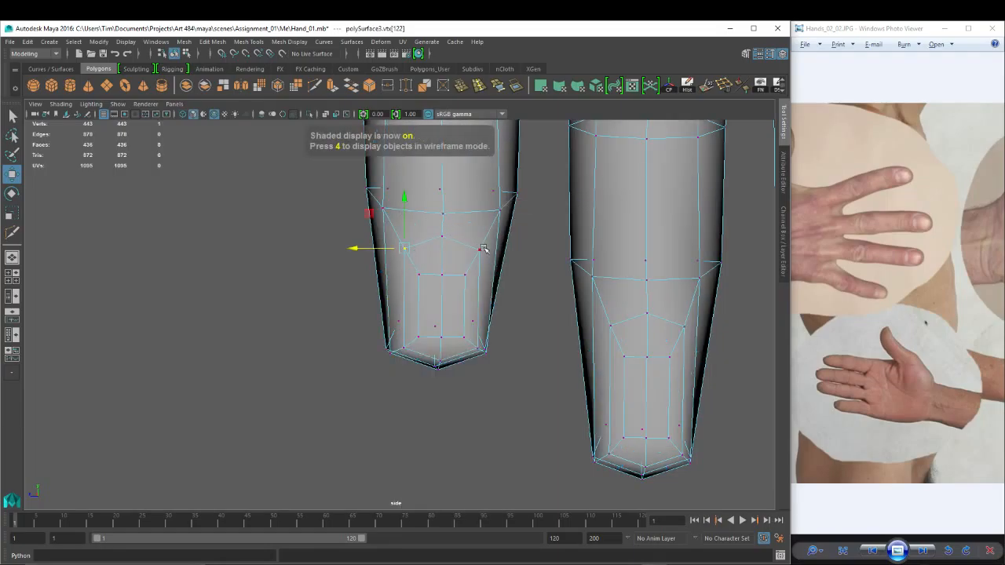
{"action": "mouse_move", "coordinate": [443, 198]}
{"action": "left_mouse_down"}
{"action": "mouse_move", "coordinate": [442, 169]}
{"action": "mouse_move", "coordinate": [441, 179]}
{"action": "left_mouse_up"}
{"action": "left_click", "coordinate": [437, 180]}
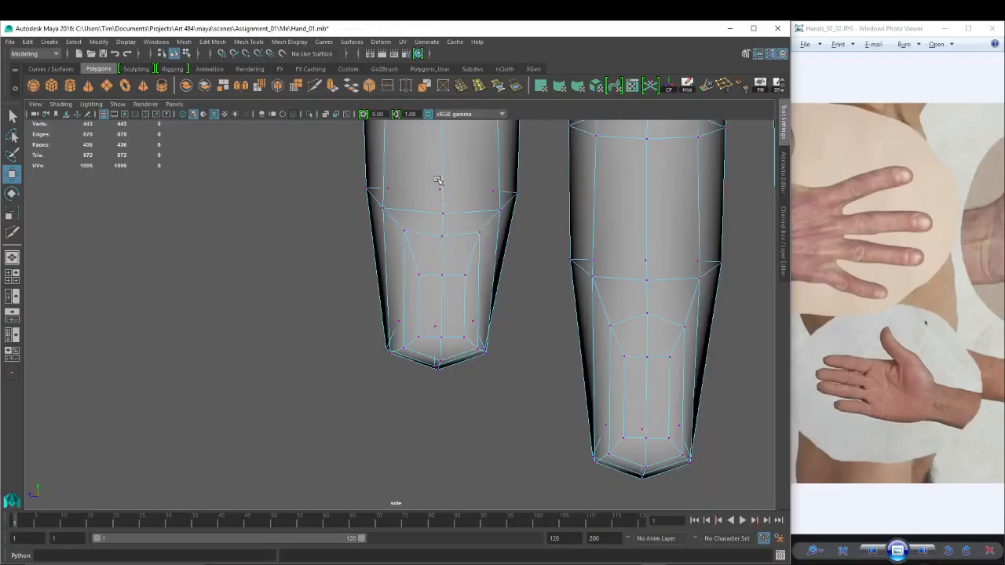
{"action": "left_click", "coordinate": [402, 232]}
{"action": "left_click", "coordinate": [479, 233], "text": "shift"}
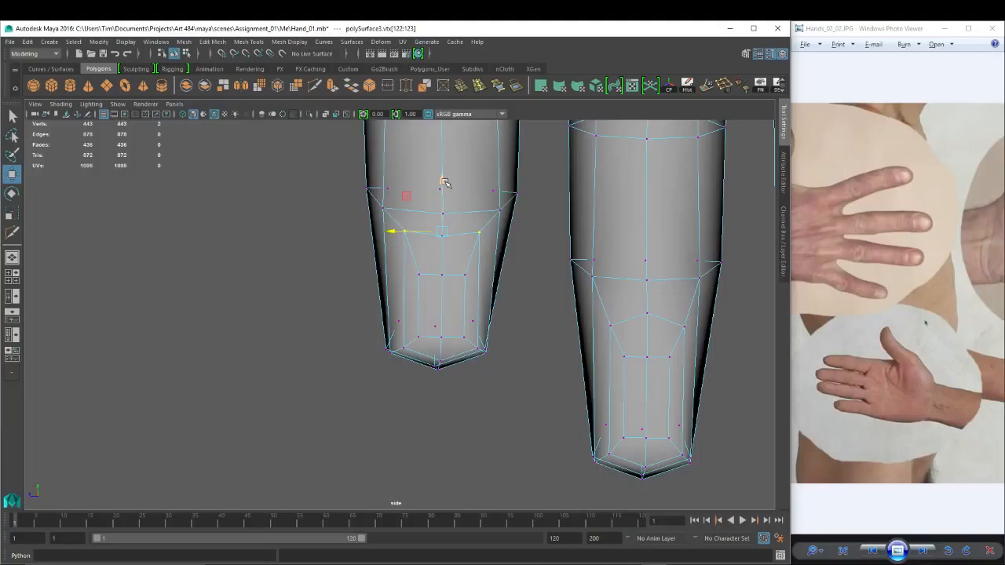
{"action": "left_click_drag", "start_coordinate": [443, 181], "coordinate": [444, 191]}
Lower the centre vertex of the index fingernail's front edge and slightly widen the row of vertices along that edge.
{"action": "left_click", "coordinate": [440, 334]}
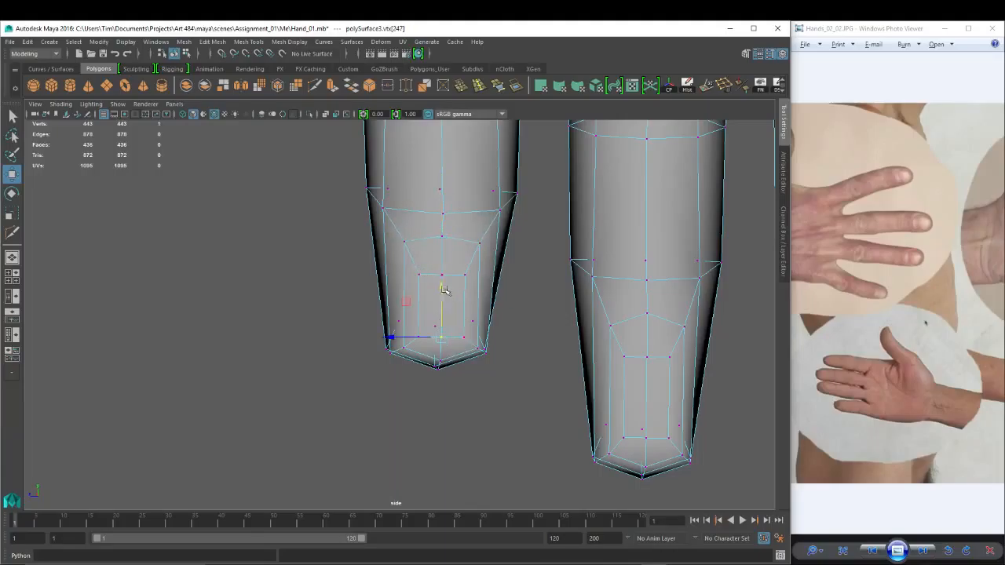
{"action": "left_click_drag", "start_coordinate": [443, 290], "coordinate": [441, 299]}
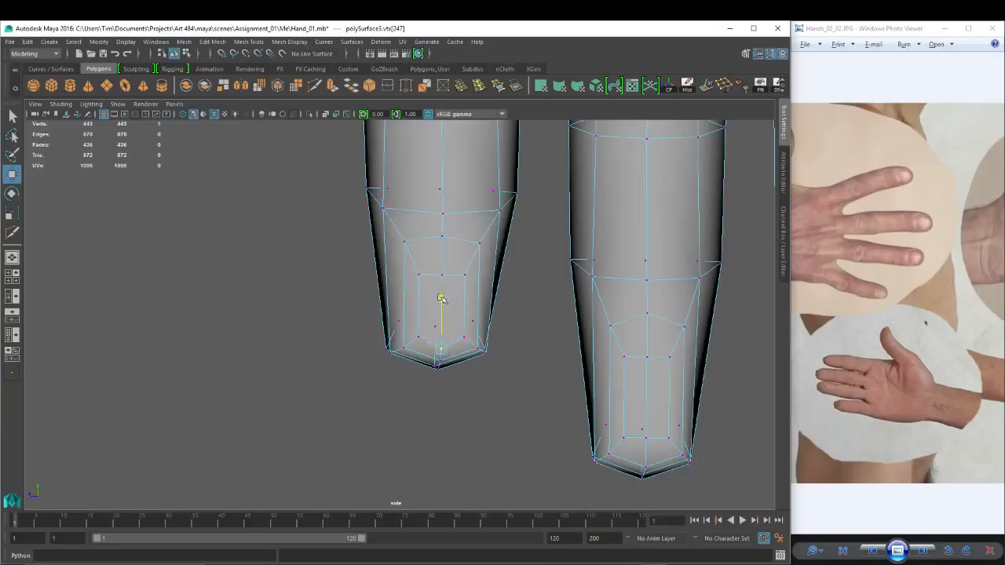
{"action": "left_click", "coordinate": [418, 338]}
{"action": "left_click_drag", "start_coordinate": [425, 344], "coordinate": [482, 357]}
{"action": "key", "text": "4"}
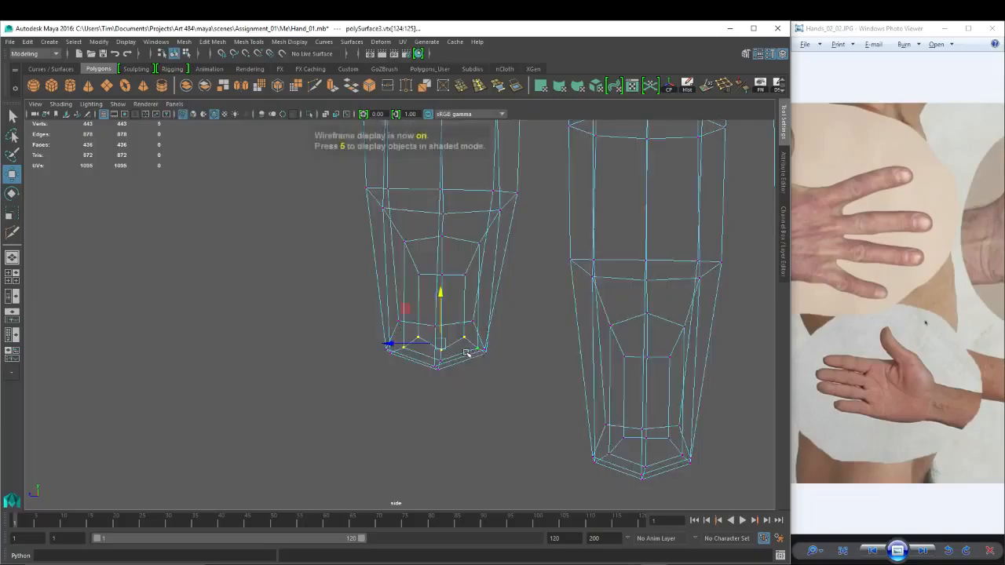
{"action": "key", "text": "5"}
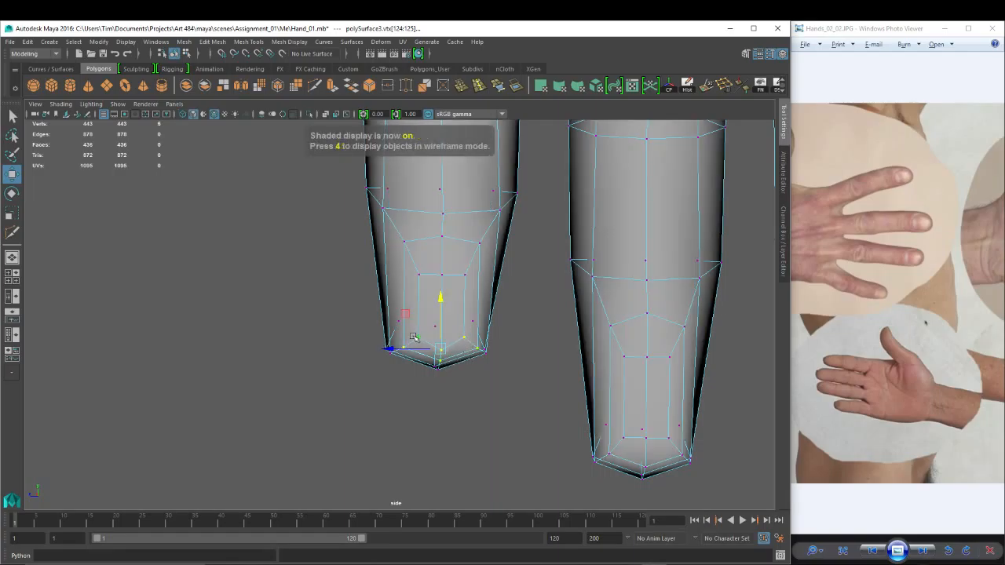
{"action": "key", "text": "r"}
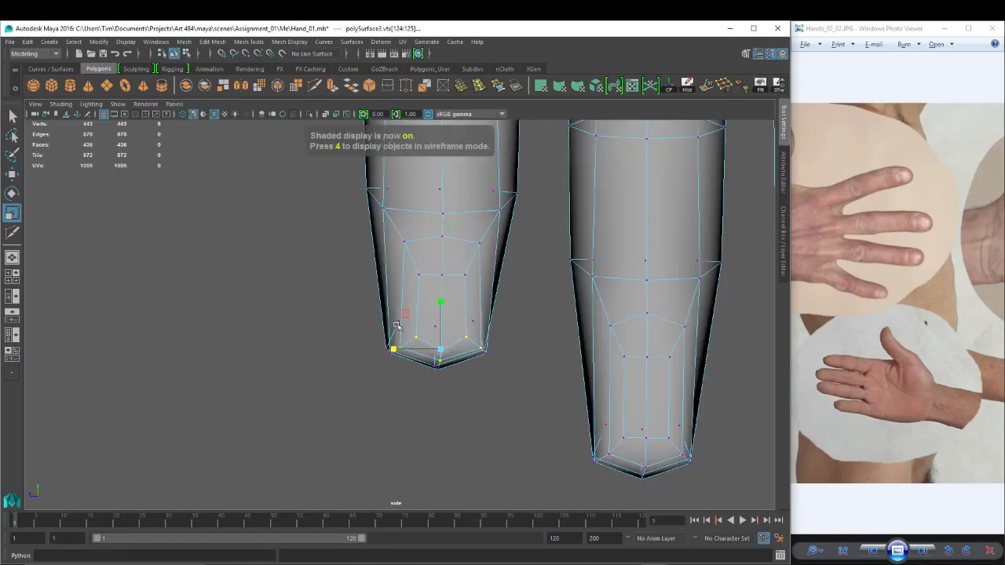
Activate the Multi-Cut tool and show its settings, with all four fingertips in view.
{"action": "left_click", "coordinate": [314, 87]}
{"action": "right_click_drag", "start_coordinate": [560, 272], "coordinate": [787, 350], "text": "alt"}
{"action": "right_click_drag", "start_coordinate": [369, 306], "coordinate": [482, 314], "text": "alt"}
{"action": "middle_click_drag", "start_coordinate": [482, 314], "coordinate": [410, 297], "text": "alt"}
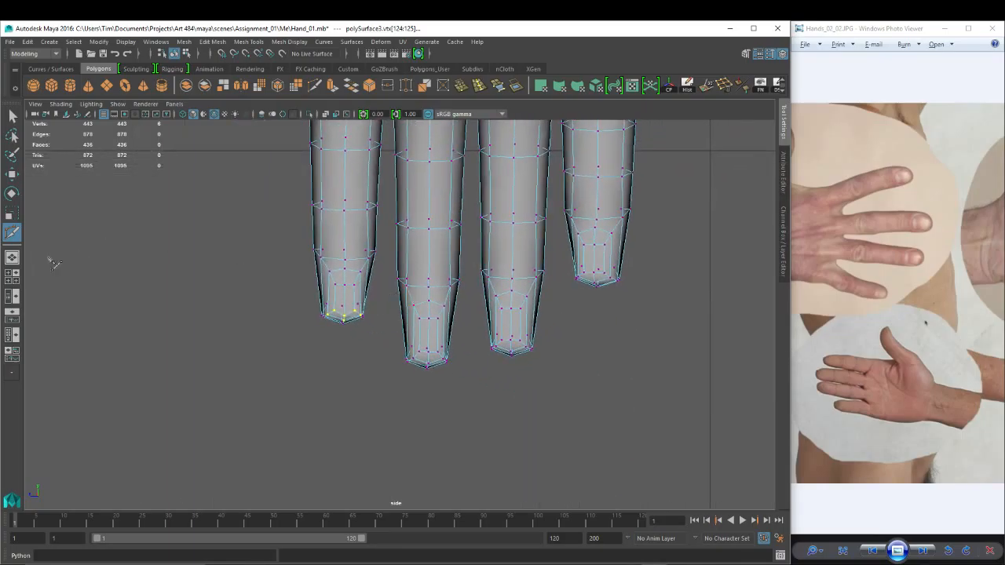
{"action": "double_click", "coordinate": [13, 234]}
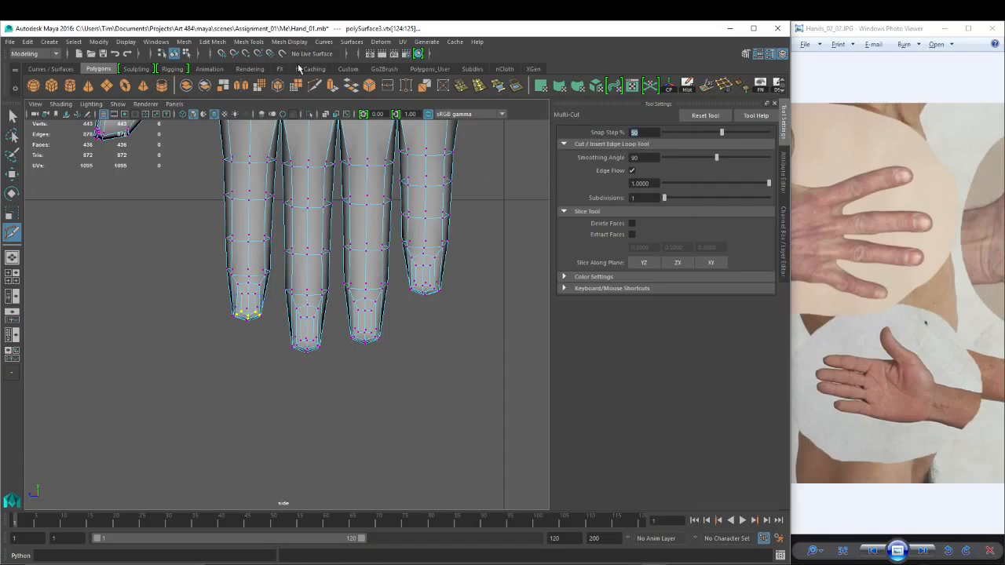
Try inserting edge-flow loops around the index and middle fingertips at smoothing angle 90, undoing them along with the nail-edge widening.
{"action": "left_click", "coordinate": [249, 306], "text": "ctrl"}
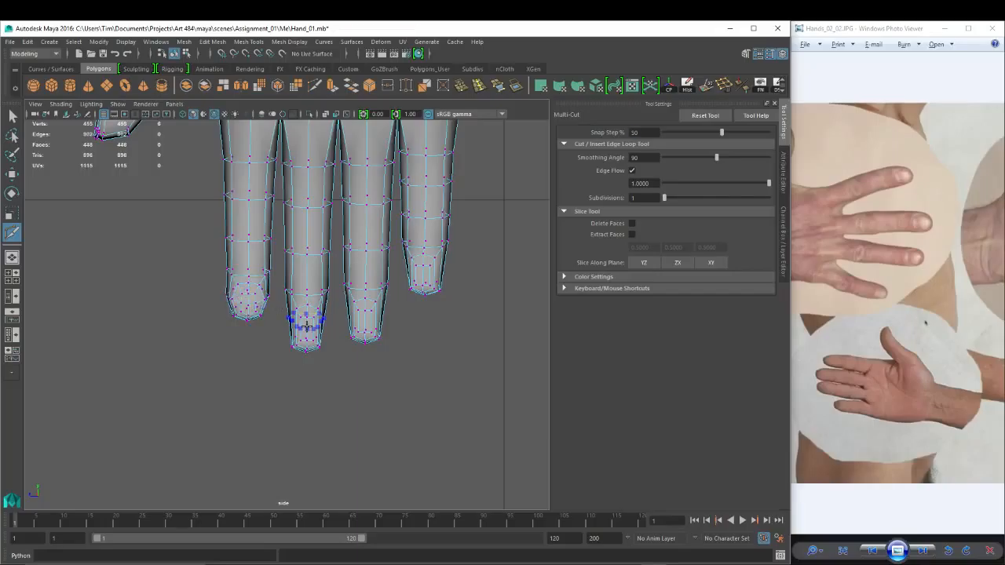
{"action": "left_click", "coordinate": [306, 334], "text": "ctrl"}
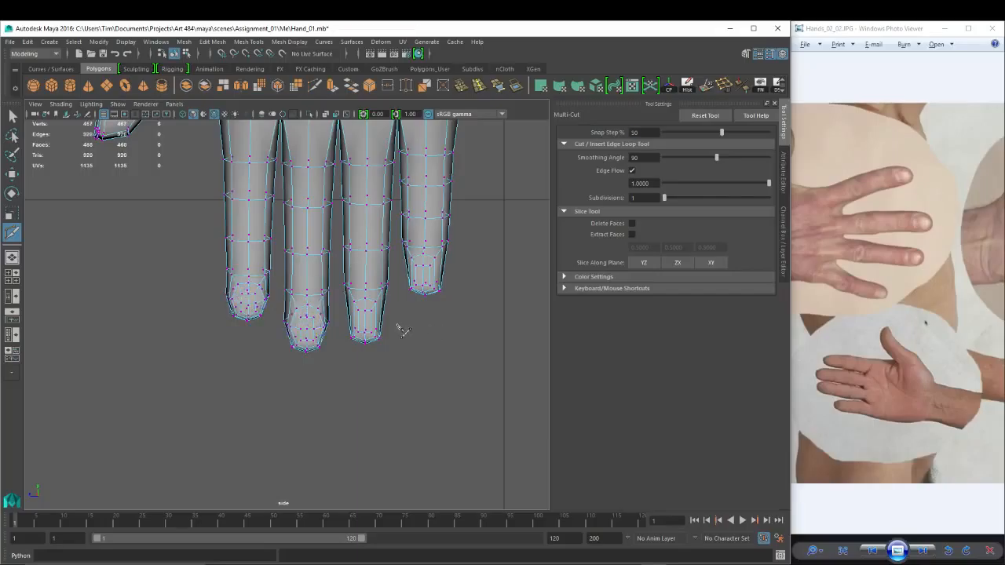
{"action": "key", "text": "ctrl+z"}
{"action": "key", "text": "ctrl+z"}
{"action": "key", "text": "ctrl+z"}
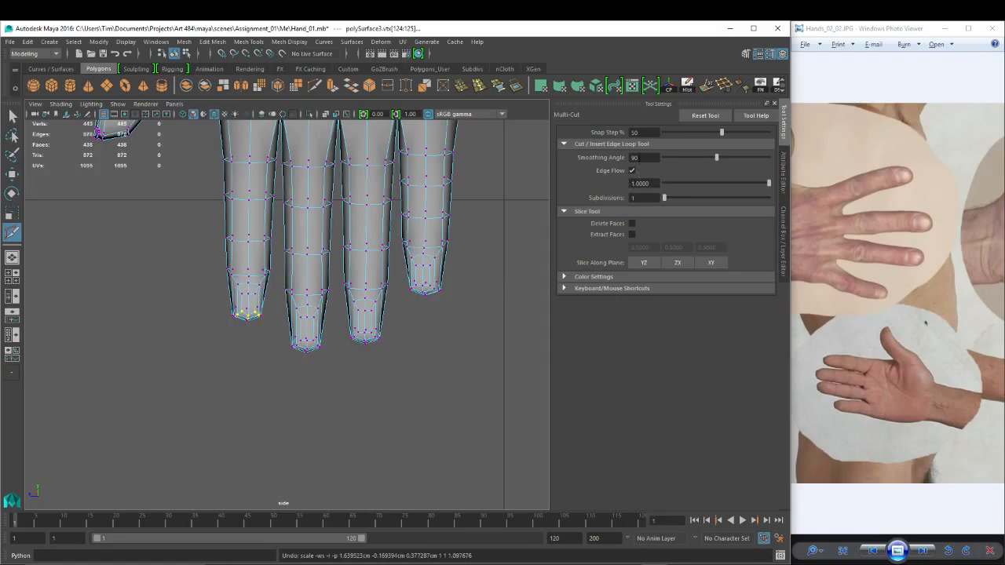
Set the Multi-Cut smoothing angle to 16 and insert an edge-flow loop across the nail area of each of the four fingertips.
{"action": "left_click", "coordinate": [249, 304], "text": "ctrl"}
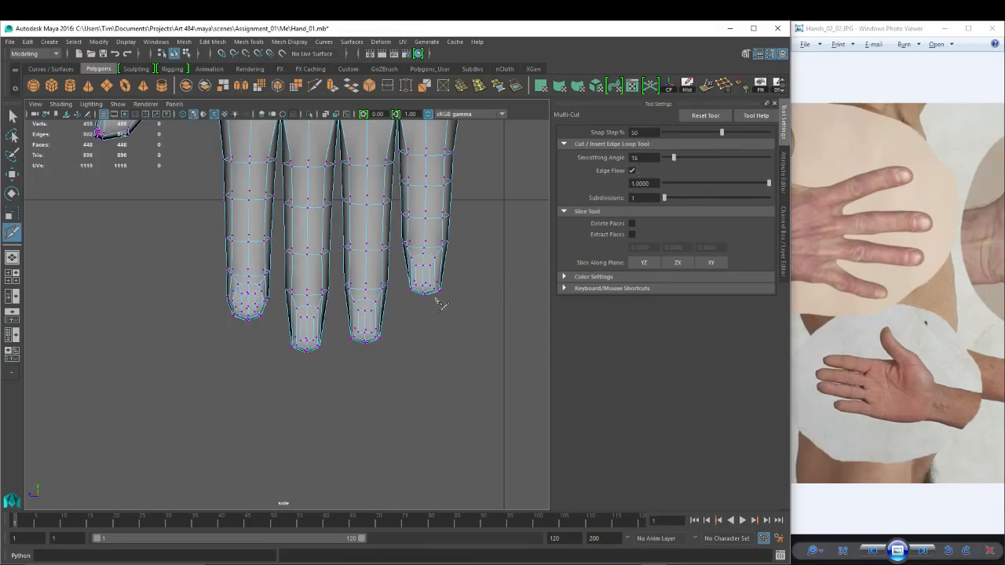
{"action": "key", "text": "ctrl+z"}
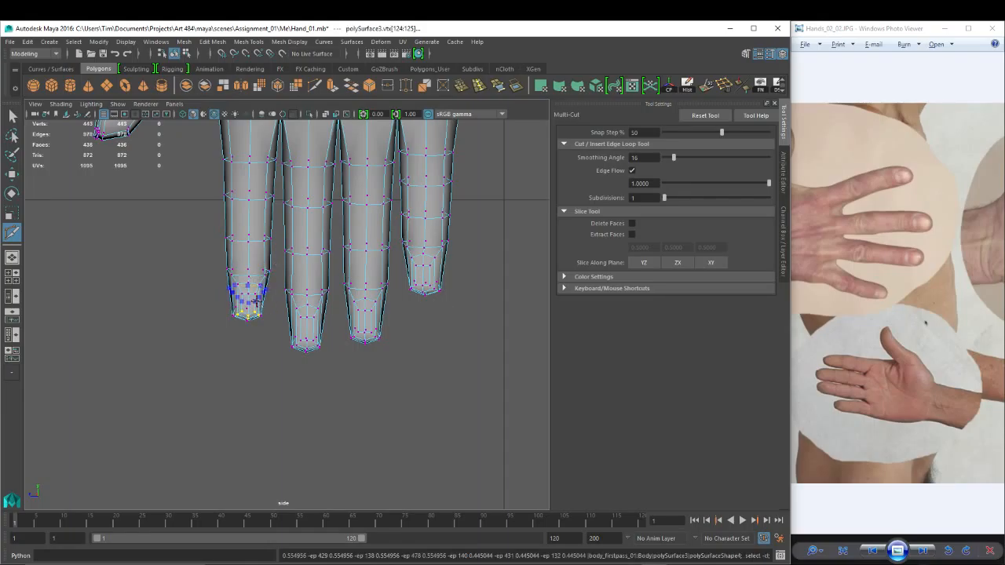
{"action": "left_click", "coordinate": [257, 304], "text": "ctrl"}
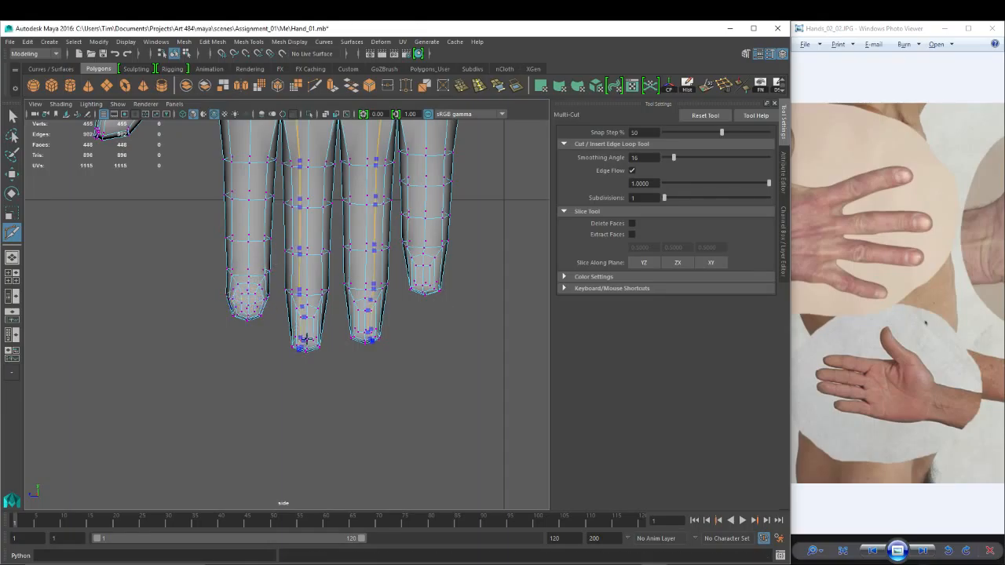
{"action": "left_click", "coordinate": [305, 316], "text": "ctrl"}
{"action": "left_click", "coordinate": [364, 318], "text": "ctrl"}
{"action": "left_click", "coordinate": [434, 277], "text": "ctrl"}
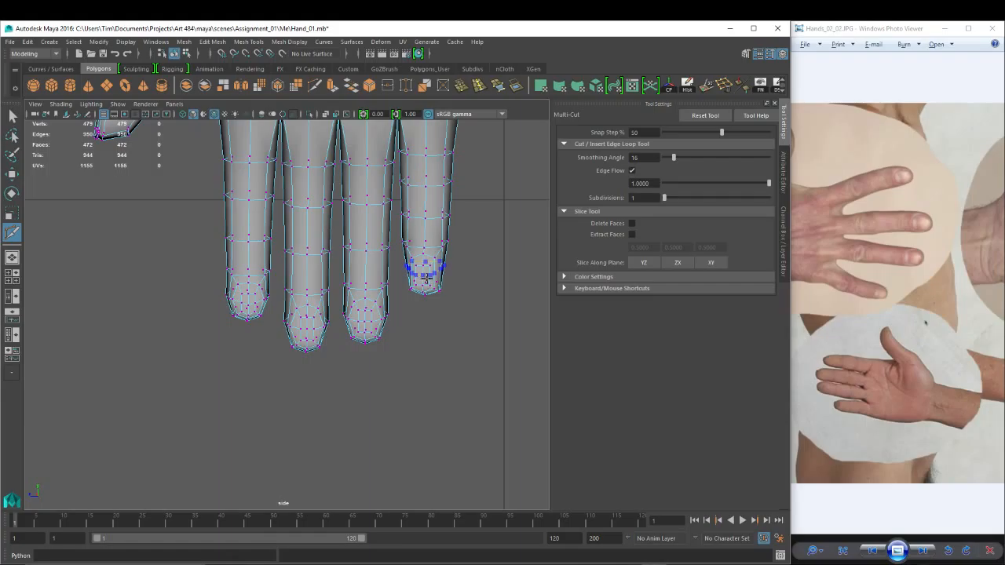
Switch the hand to object mode and examine the new edge loops at the index and middle fingertips.
{"action": "scroll", "coordinate": [259, 286], "scroll_direction": "up", "scroll_amount": 4}
{"action": "middle_click_drag", "start_coordinate": [259, 287], "coordinate": [318, 284], "text": "alt"}
{"action": "key", "text": "w"}
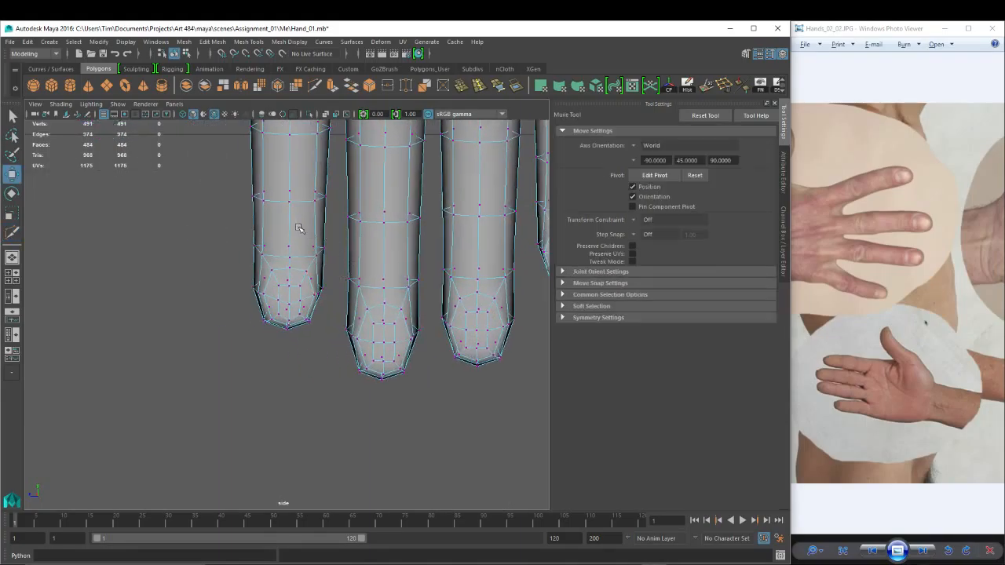
{"action": "key", "text": "5"}
{"action": "right_click_drag", "start_coordinate": [295, 234], "coordinate": [340, 218]}
{"action": "scroll", "coordinate": [330, 274], "scroll_direction": "up", "scroll_amount": 2}
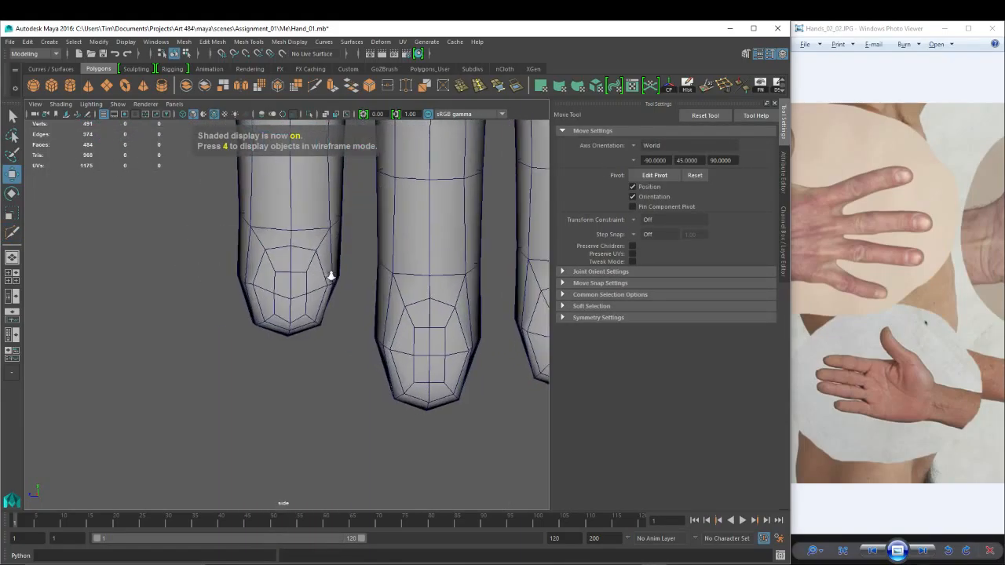
{"action": "scroll", "coordinate": [259, 243], "scroll_direction": "up", "scroll_amount": 2}
Raise the two outer vertices at the base of the index fingernail slightly.
{"action": "right_click_drag", "start_coordinate": [272, 219], "coordinate": [215, 224]}
{"action": "right_click_drag", "start_coordinate": [140, 275], "coordinate": [283, 267], "text": "alt"}
{"action": "left_click", "coordinate": [267, 245]}
{"action": "left_click", "coordinate": [252, 209]}
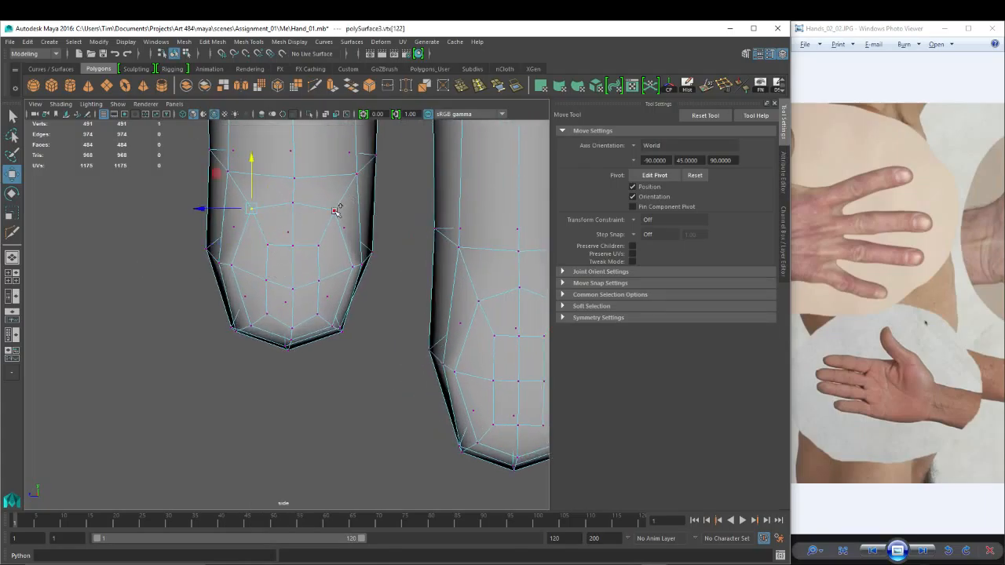
{"action": "left_click", "coordinate": [336, 209], "text": "shift"}
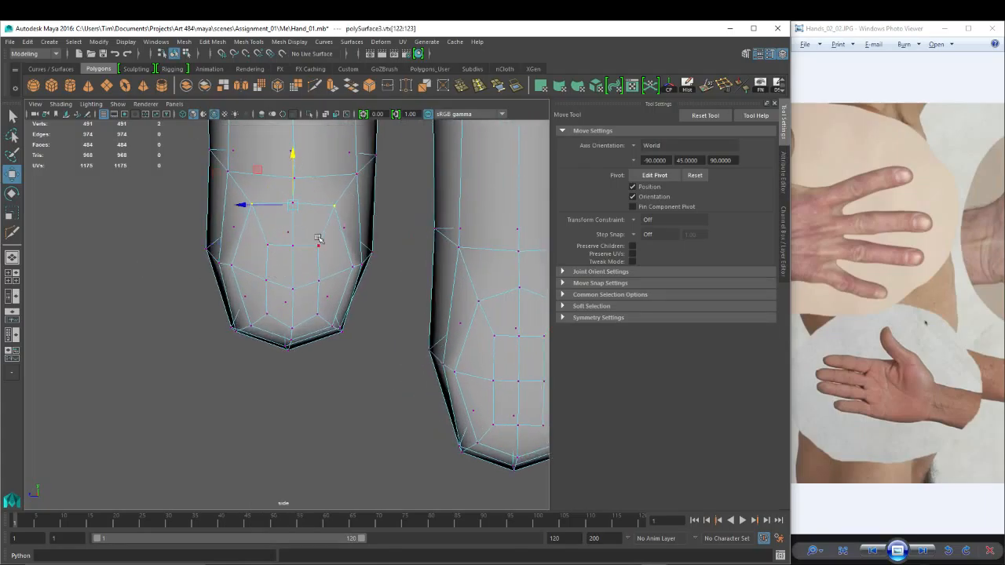
Scale up the four central faces of the index fingernail and move them up towards the cuticle.
{"action": "right_click_drag", "start_coordinate": [317, 247], "coordinate": [353, 236]}
{"action": "left_click", "coordinate": [275, 264]}
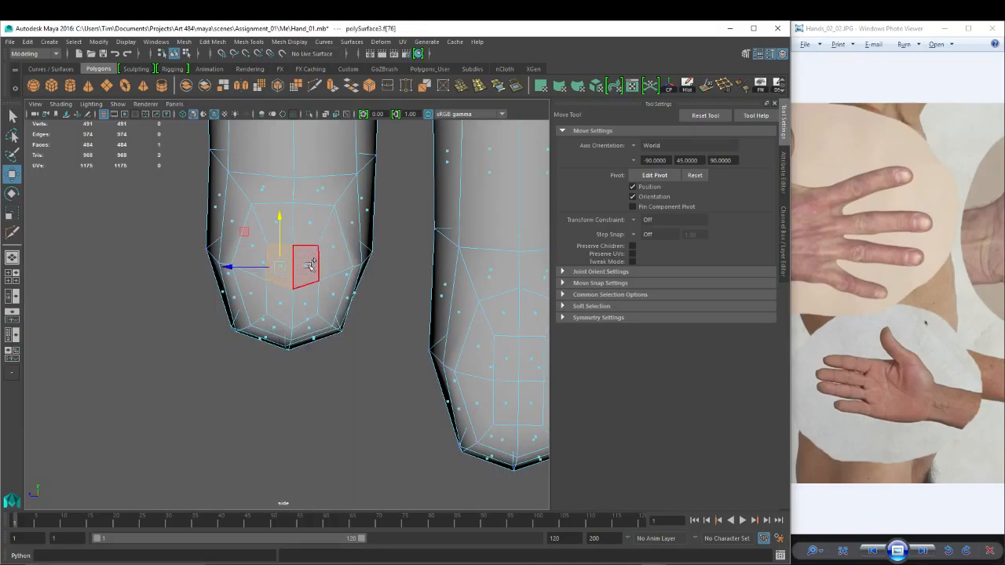
{"action": "left_click", "coordinate": [306, 262], "text": "shift"}
{"action": "left_click", "coordinate": [299, 314], "text": "shift"}
{"action": "left_click", "coordinate": [281, 305], "text": "shift"}
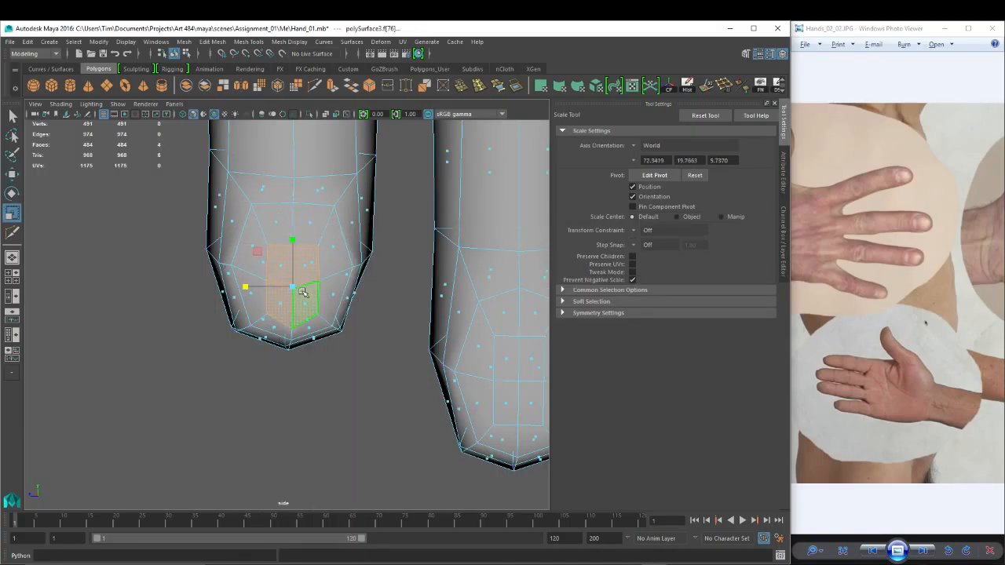
{"action": "key", "text": "r"}
{"action": "left_click_drag", "start_coordinate": [296, 288], "coordinate": [308, 289]}
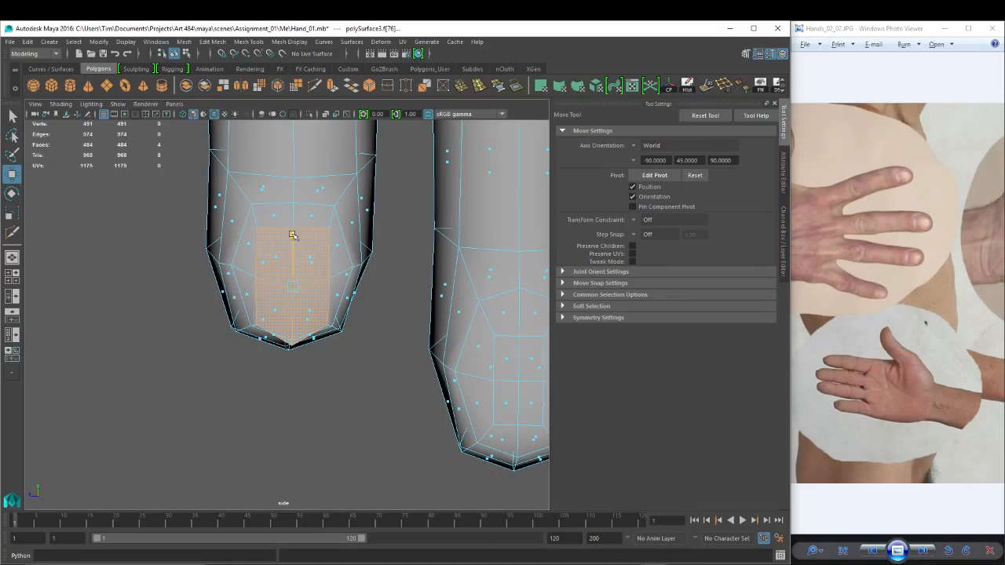
{"action": "right_click", "coordinate": [268, 291]}
{"action": "right_click_drag", "start_coordinate": [269, 290], "coordinate": [236, 276]}
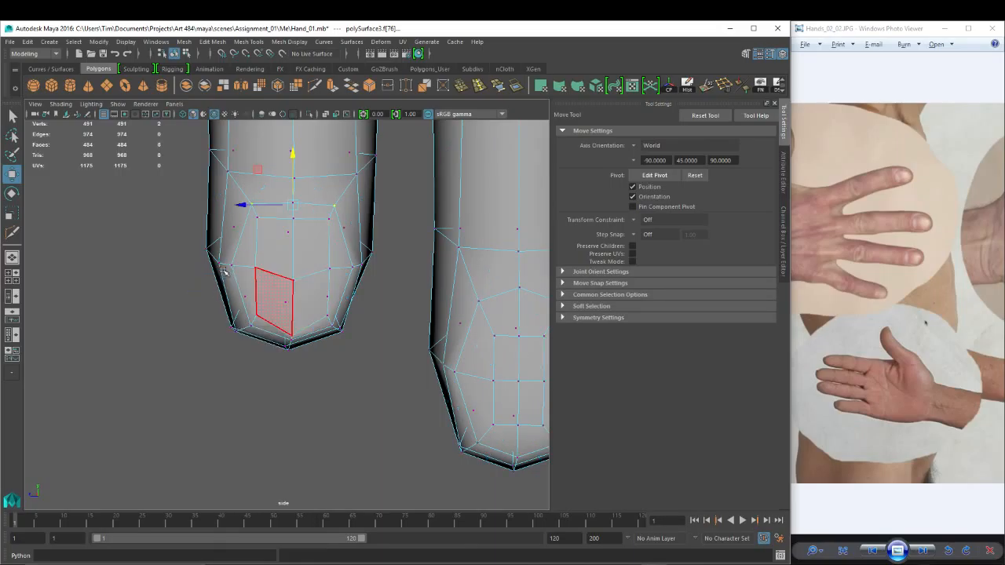
Scale up the four central faces of the middle fingernail.
{"action": "middle_click_drag", "start_coordinate": [509, 358], "coordinate": [419, 315], "text": "alt"}
{"action": "mouse_move", "coordinate": [418, 315]}
{"action": "right_mouse_down"}
{"action": "mouse_move", "coordinate": [419, 332]}
{"action": "mouse_move", "coordinate": [419, 314]}
{"action": "right_mouse_up"}
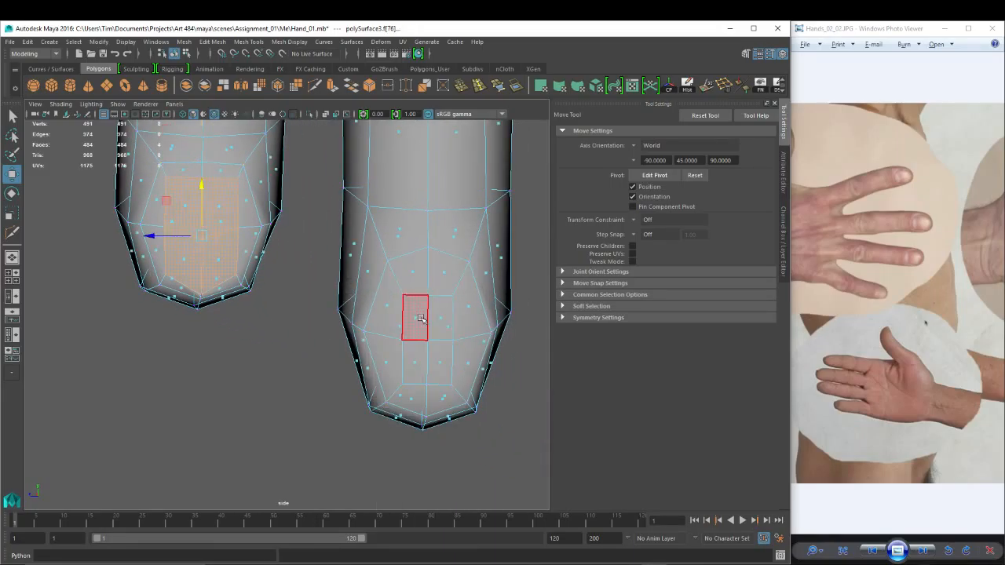
{"action": "left_click", "coordinate": [419, 318]}
{"action": "left_click", "coordinate": [440, 316], "text": "shift"}
{"action": "left_click", "coordinate": [439, 360], "text": "shift"}
{"action": "left_click", "coordinate": [413, 361], "text": "shift"}
{"action": "key", "text": "r"}
{"action": "mouse_move", "coordinate": [445, 340]}
{"action": "left_mouse_down"}
{"action": "mouse_move", "coordinate": [454, 353]}
{"action": "mouse_move", "coordinate": [446, 347]}
{"action": "left_mouse_up"}
Raise the two outer vertices at the middle fingernail's base and spread them slightly apart.
{"action": "middle_click_drag", "start_coordinate": [428, 274], "coordinate": [343, 295], "text": "alt"}
{"action": "right_click_drag", "start_coordinate": [342, 295], "coordinate": [291, 299]}
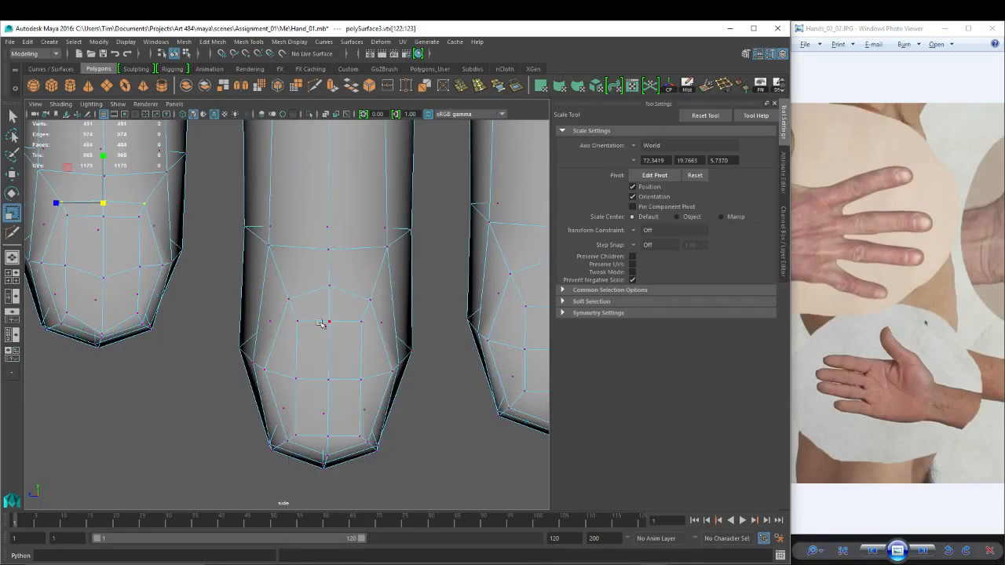
{"action": "left_click", "coordinate": [288, 298]}
{"action": "left_click", "coordinate": [371, 300], "text": "shift"}
{"action": "key", "text": "w"}
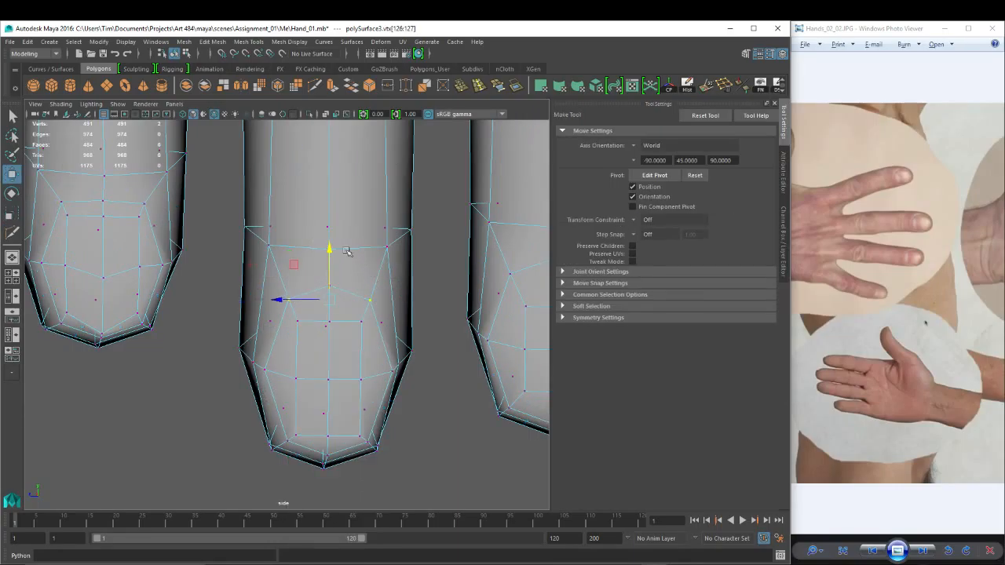
{"action": "left_click_drag", "start_coordinate": [329, 249], "coordinate": [329, 240]}
{"action": "key", "text": "r"}
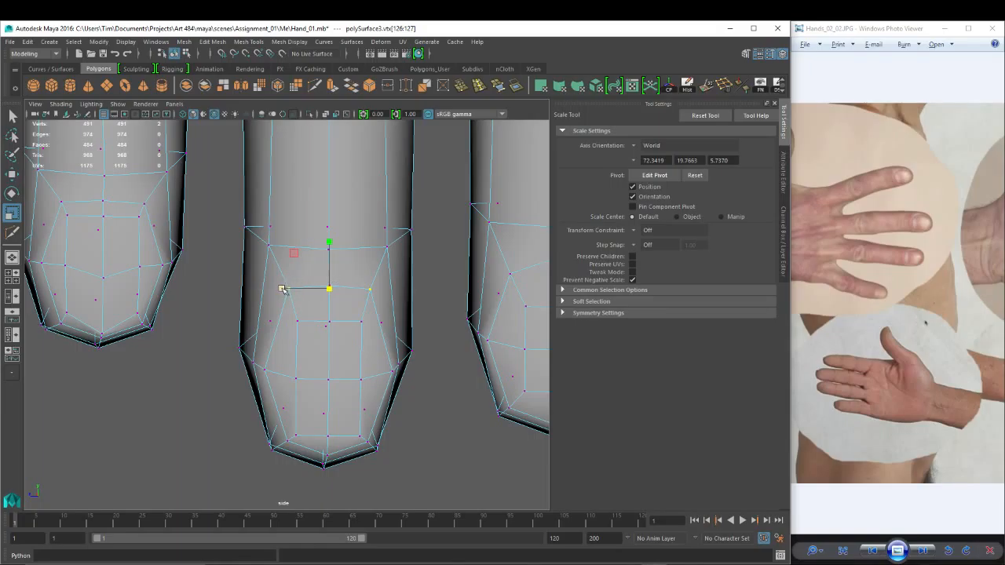
{"action": "left_click_drag", "start_coordinate": [283, 289], "coordinate": [278, 290]}
Scale up the four central faces of the ring fingernail.
{"action": "middle_click_drag", "start_coordinate": [354, 320], "coordinate": [260, 314], "text": "alt"}
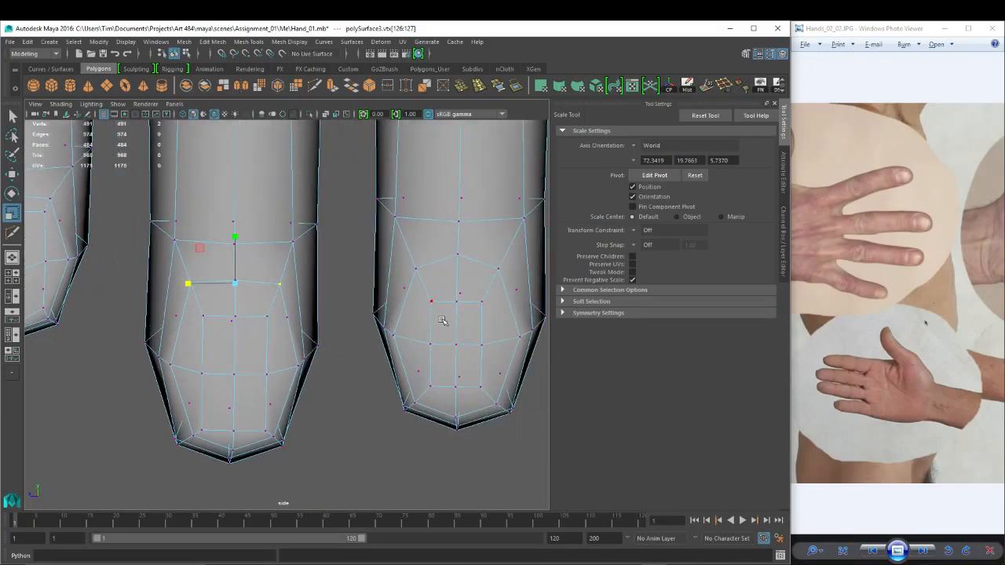
{"action": "right_click_drag", "start_coordinate": [442, 321], "coordinate": [445, 331]}
{"action": "left_click", "coordinate": [445, 330]}
{"action": "left_click", "coordinate": [471, 329], "text": "shift"}
{"action": "left_click", "coordinate": [466, 357], "text": "shift"}
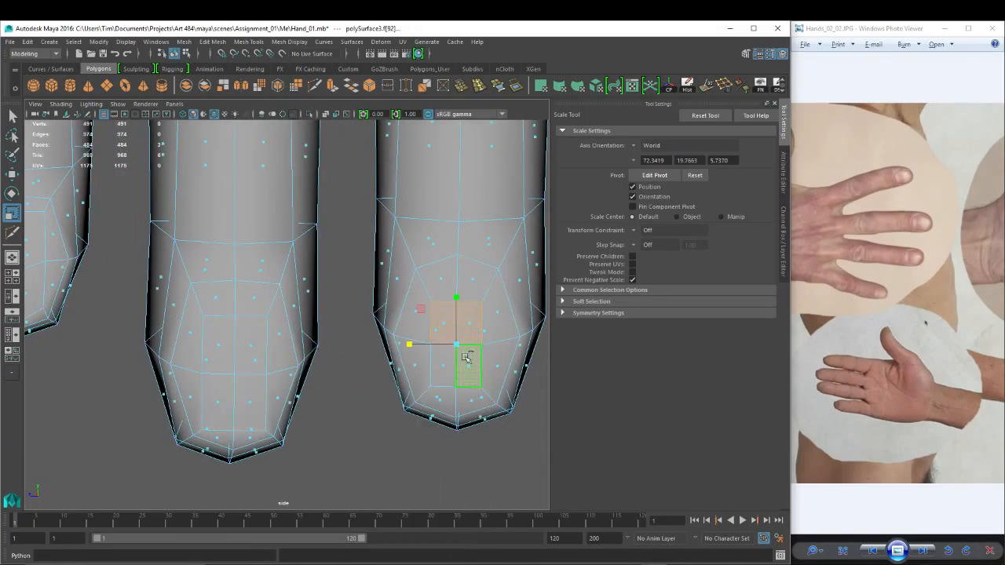
{"action": "left_click", "coordinate": [442, 366], "text": "shift"}
{"action": "left_click_drag", "start_coordinate": [456, 344], "coordinate": [479, 346]}
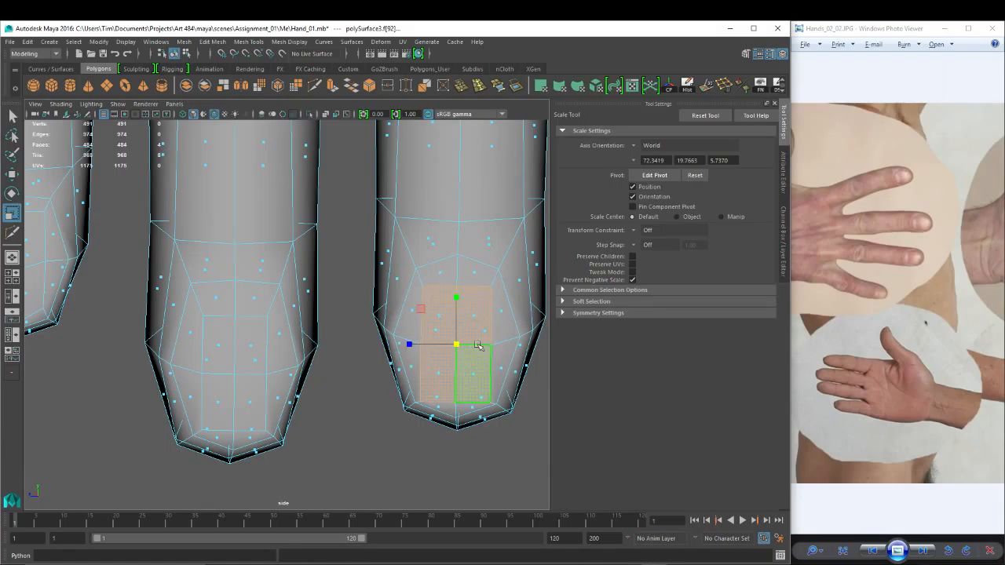
{"action": "key", "text": "w"}
Scale up the four central faces of the little fingernail and move them slightly up towards the cuticle.
{"action": "middle_click_drag", "start_coordinate": [480, 308], "coordinate": [286, 298], "text": "alt"}
{"action": "middle_click_drag", "start_coordinate": [454, 192], "coordinate": [394, 295], "text": "alt"}
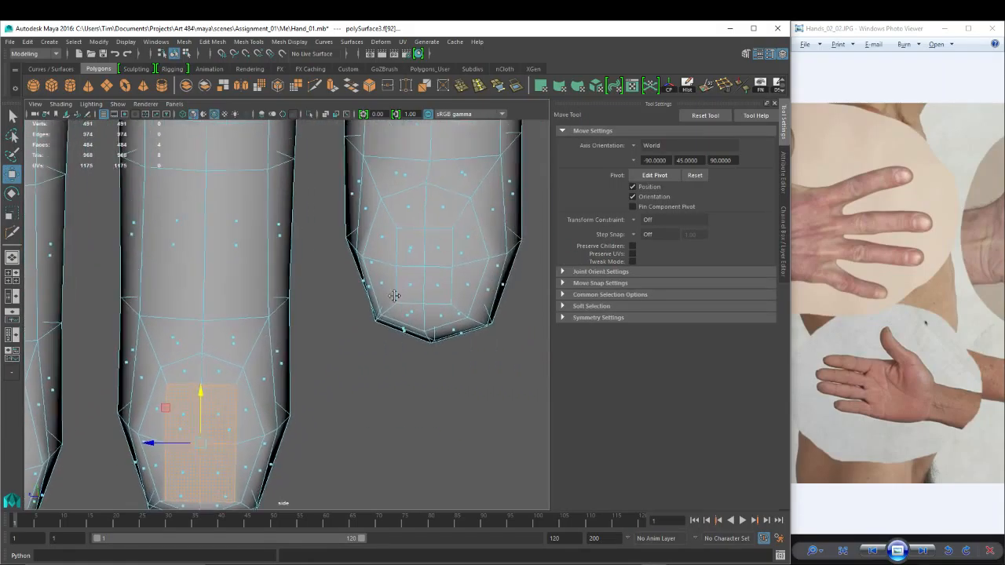
{"action": "left_click", "coordinate": [410, 246]}
{"action": "left_click", "coordinate": [438, 246], "text": "shift"}
{"action": "left_click", "coordinate": [438, 287], "text": "shift"}
{"action": "left_click", "coordinate": [405, 281], "text": "shift"}
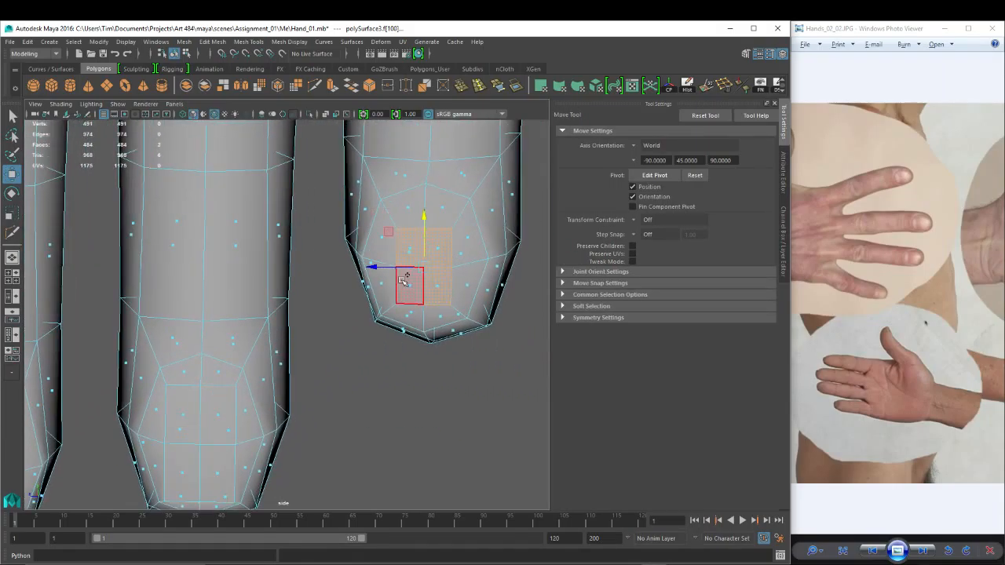
{"action": "left_click", "coordinate": [403, 281], "text": "shift"}
{"action": "key", "text": "r"}
{"action": "mouse_move", "coordinate": [424, 268]}
{"action": "left_mouse_down"}
{"action": "mouse_move", "coordinate": [447, 272]}
{"action": "mouse_move", "coordinate": [424, 259]}
{"action": "left_mouse_up"}
{"action": "key", "text": "w"}
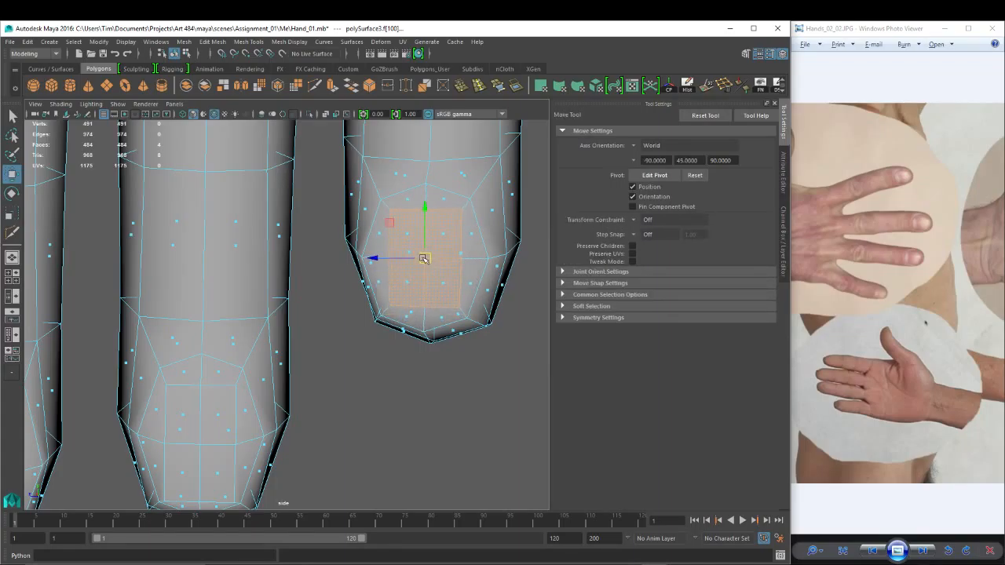
Compare the enlarged nail faces across all four fingertips and return to vertex mode at the little fingernail.
{"action": "middle_click_drag", "start_coordinate": [433, 195], "coordinate": [427, 231], "text": "alt"}
{"action": "scroll", "coordinate": [444, 235], "scroll_direction": "down", "scroll_amount": 8}
{"action": "scroll", "coordinate": [446, 236], "scroll_direction": "up", "scroll_amount": 8}
{"action": "scroll", "coordinate": [449, 242], "scroll_direction": "down", "scroll_amount": 6}
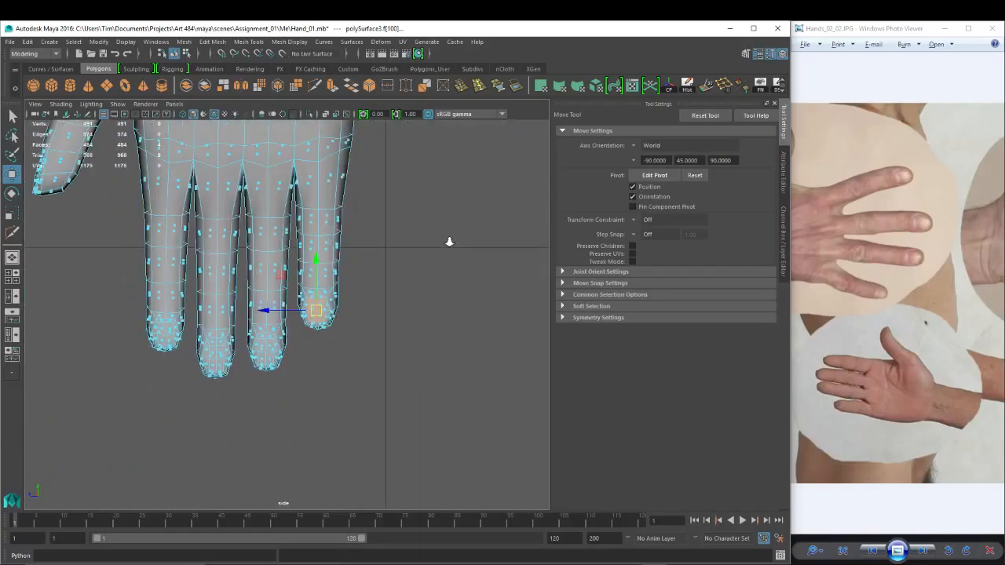
{"action": "scroll", "coordinate": [312, 260], "scroll_direction": "up", "scroll_amount": 10}
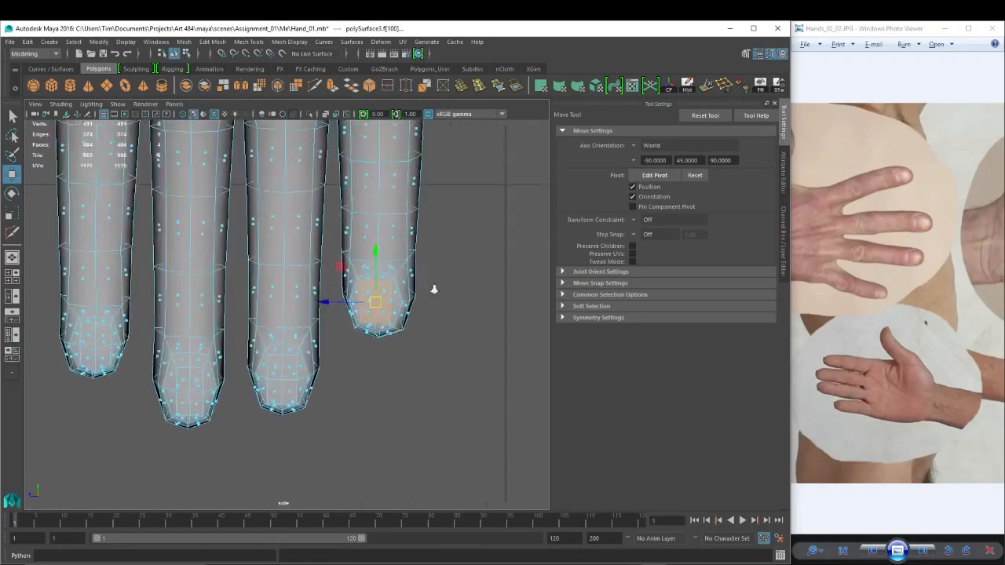
{"action": "scroll", "coordinate": [382, 264], "scroll_direction": "up", "scroll_amount": 1}
{"action": "right_click_drag", "start_coordinate": [419, 238], "coordinate": [377, 238]}
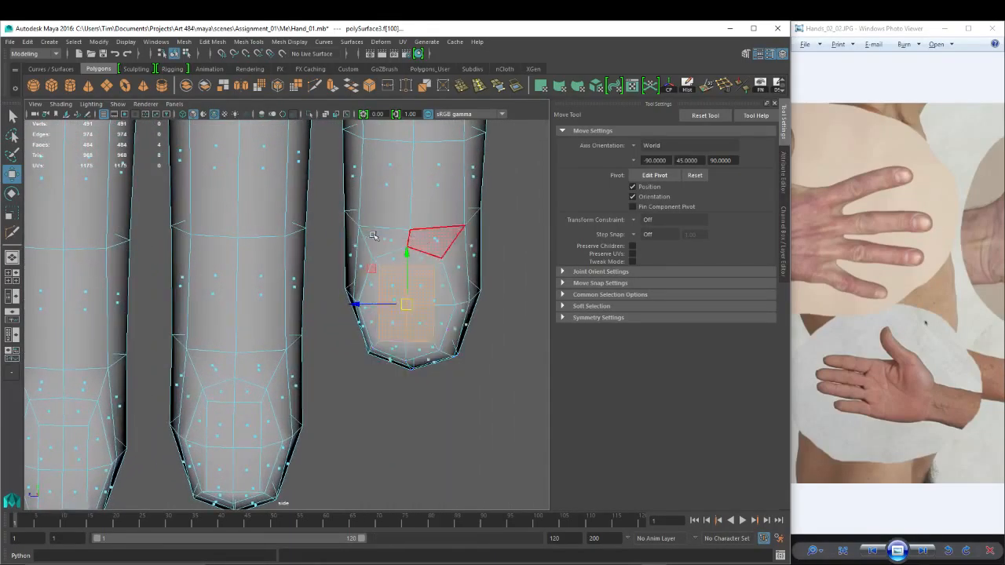
Nudge the centre vertex above the little fingernail sideways and raise the two outer vertices at the nail's base.
{"action": "right_click_drag", "start_coordinate": [417, 265], "coordinate": [423, 276]}
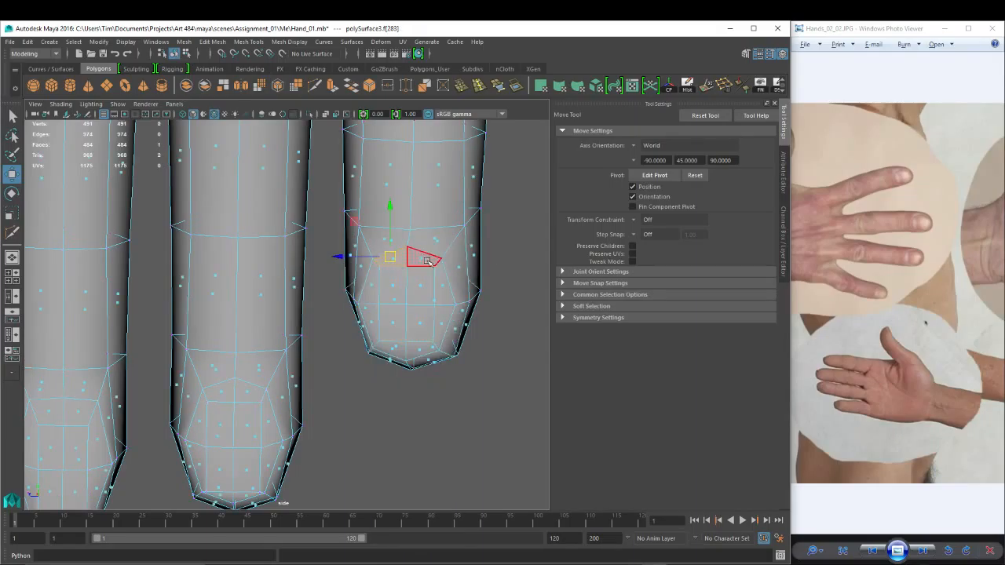
{"action": "mouse_move", "coordinate": [420, 260]}
{"action": "left_mouse_down"}
{"action": "mouse_move", "coordinate": [444, 342]}
{"action": "mouse_move", "coordinate": [385, 349]}
{"action": "mouse_move", "coordinate": [393, 286]}
{"action": "mouse_move", "coordinate": [409, 314]}
{"action": "mouse_move", "coordinate": [360, 304]}
{"action": "left_mouse_up"}
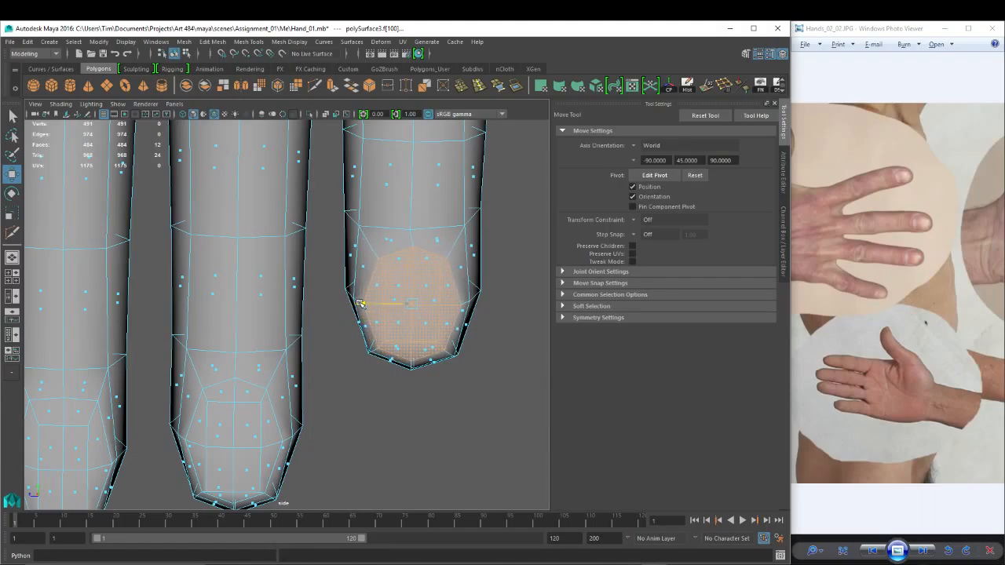
{"action": "key", "text": "F9"}
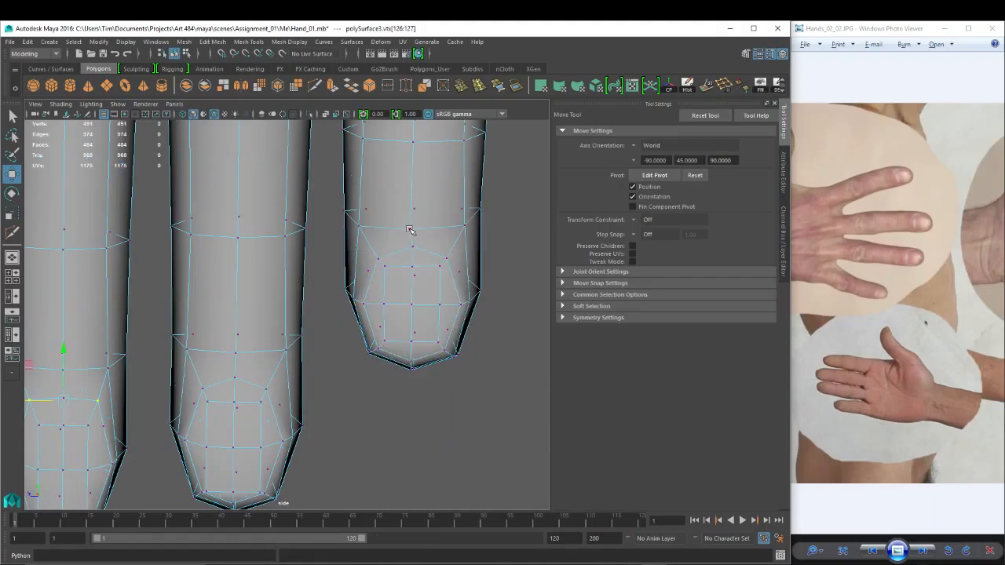
{"action": "left_click", "coordinate": [410, 230]}
{"action": "left_click_drag", "start_coordinate": [366, 229], "coordinate": [367, 229]}
{"action": "middle_click_drag", "start_coordinate": [376, 259], "coordinate": [365, 250], "text": "alt"}
{"action": "right_click_drag", "start_coordinate": [385, 252], "coordinate": [339, 252]}
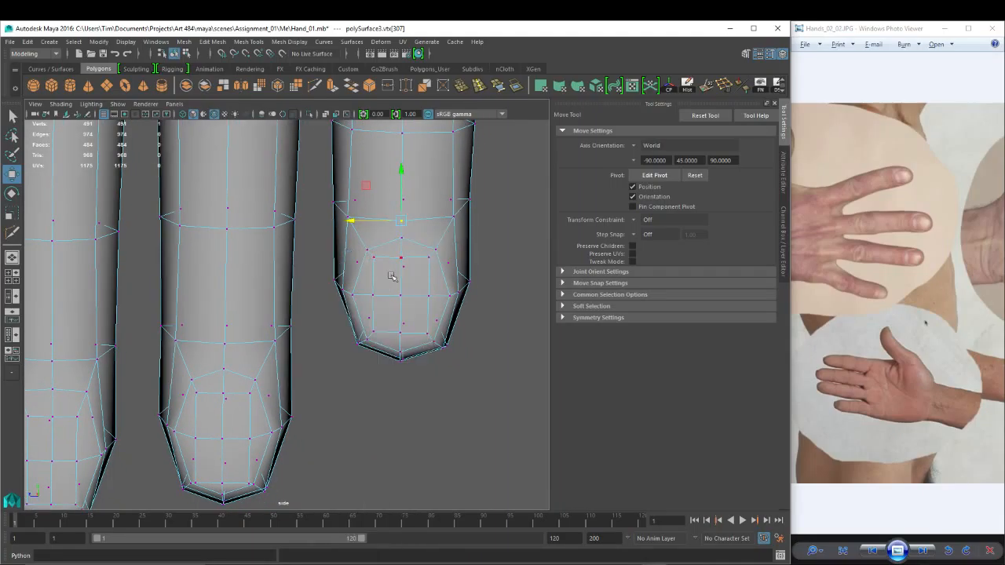
{"action": "left_click", "coordinate": [369, 251]}
{"action": "left_click", "coordinate": [438, 251], "text": "shift"}
{"action": "left_click_drag", "start_coordinate": [405, 196], "coordinate": [405, 188]}
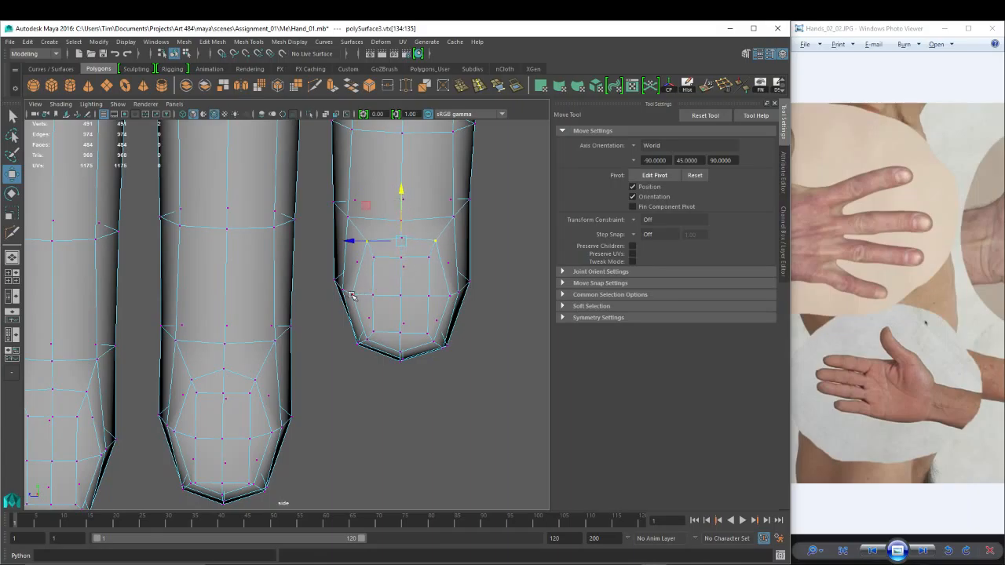
Scale the side vertices of the little and ring fingertips inward in wireframe display to narrow both tips slightly.
{"action": "key", "text": "4"}
{"action": "left_click_drag", "start_coordinate": [323, 258], "coordinate": [355, 288]}
{"action": "key", "text": "r"}
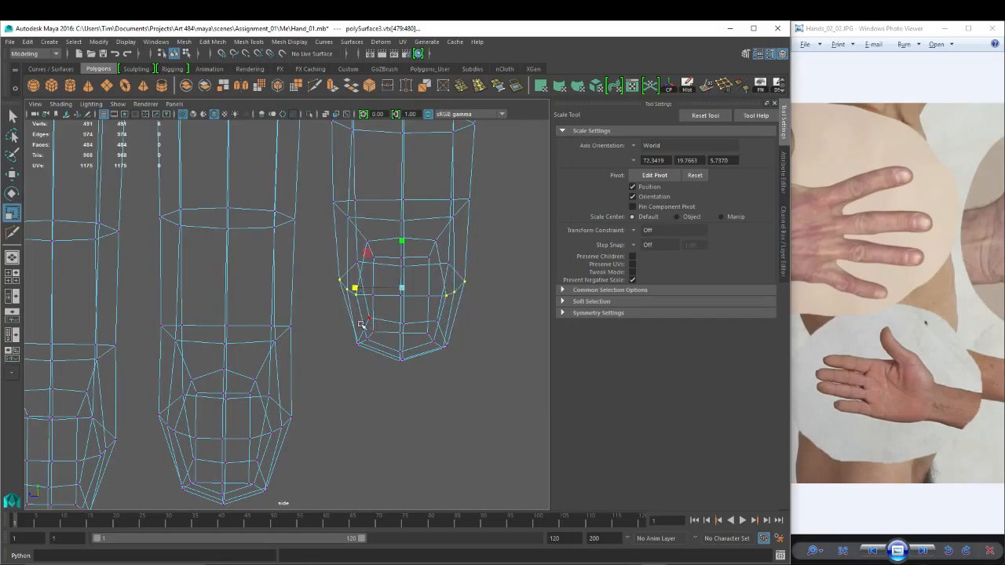
{"action": "middle_click_drag", "start_coordinate": [286, 349], "coordinate": [431, 303], "text": "alt"}
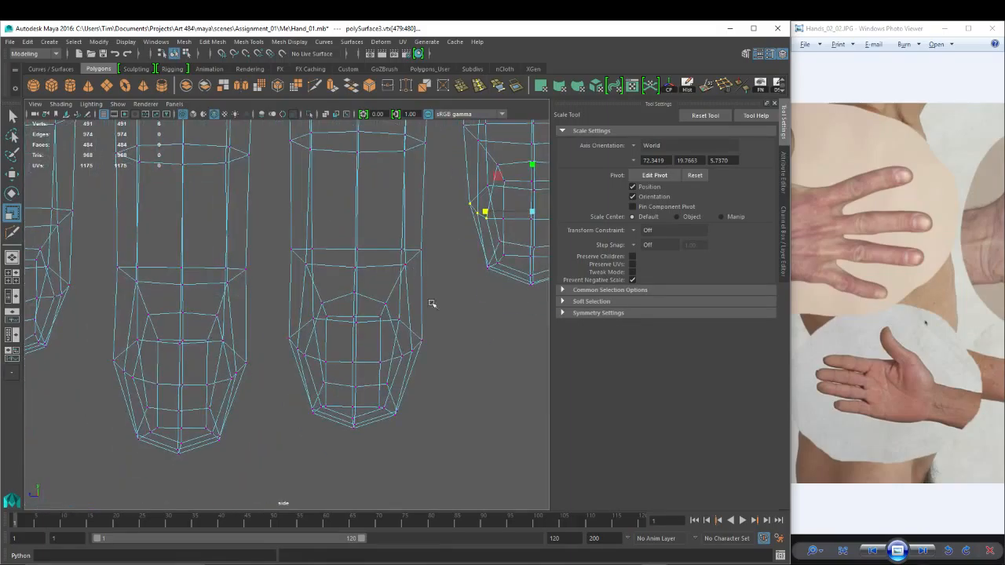
{"action": "left_click", "coordinate": [421, 339]}
{"action": "left_click", "coordinate": [290, 339], "text": "shift"}
{"action": "left_click_drag", "start_coordinate": [310, 339], "coordinate": [312, 341]}
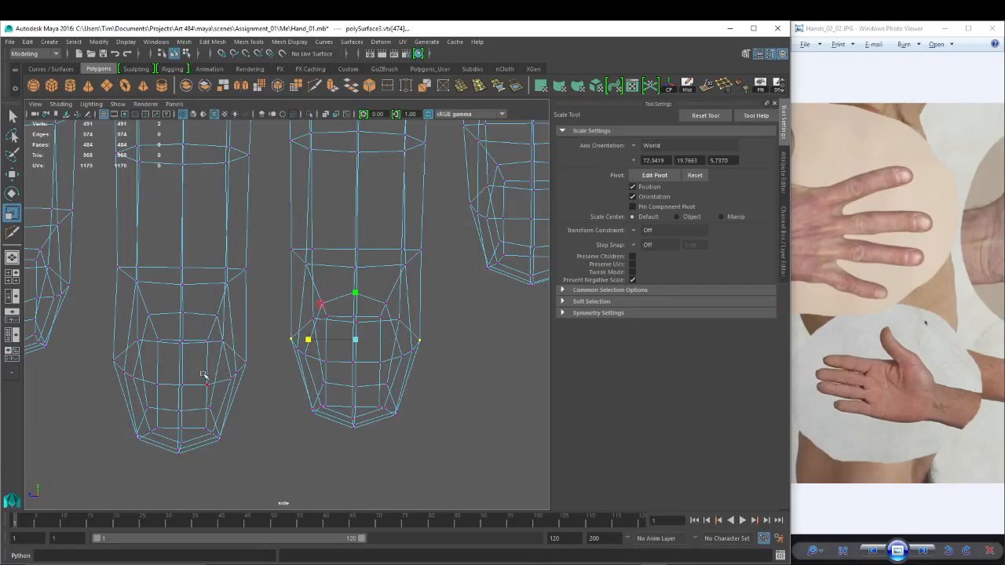
Scale the outermost side vertices of the middle and index fingertips slightly inward to narrow both tips.
{"action": "middle_click_drag", "start_coordinate": [203, 375], "coordinate": [328, 336], "text": "alt"}
{"action": "left_click", "coordinate": [320, 338]}
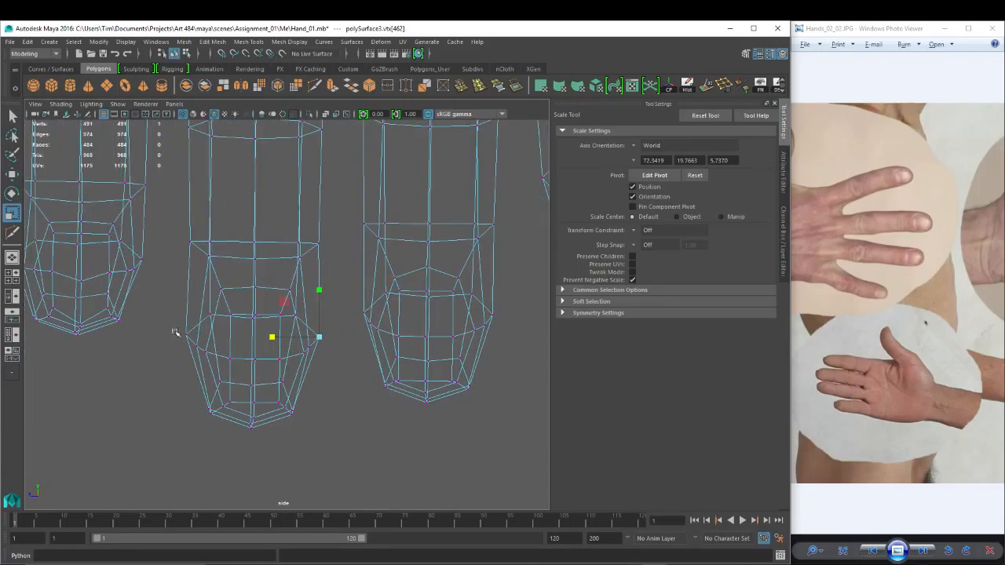
{"action": "left_click", "coordinate": [187, 338], "text": "shift"}
{"action": "left_click_drag", "start_coordinate": [205, 338], "coordinate": [208, 337]}
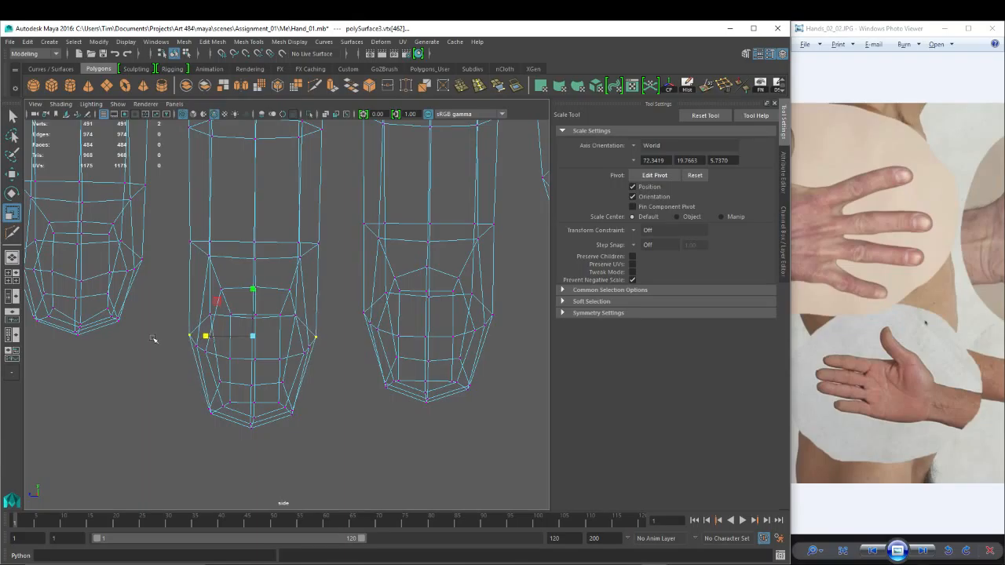
{"action": "middle_click_drag", "start_coordinate": [157, 275], "coordinate": [316, 296], "text": "alt"}
{"action": "left_click", "coordinate": [301, 277]}
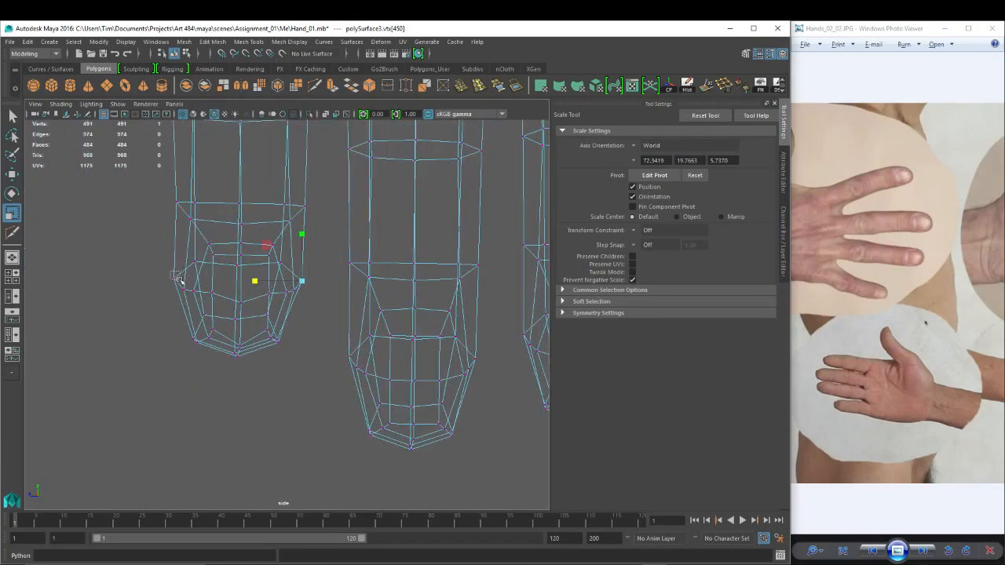
{"action": "left_click", "coordinate": [178, 279], "text": "shift"}
{"action": "left_click_drag", "start_coordinate": [196, 281], "coordinate": [198, 281]}
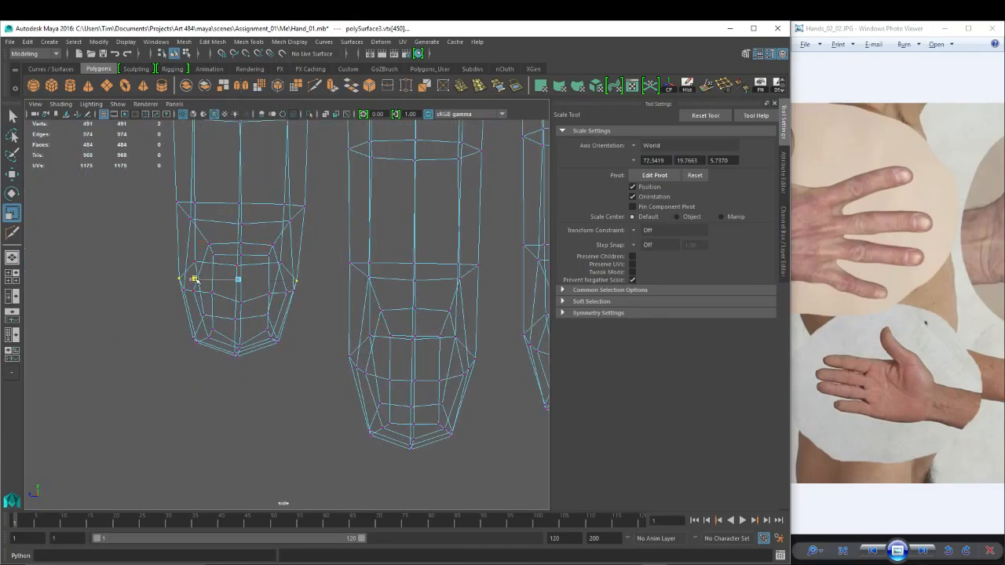
In shaded display, lower the two side vertices of the index fingernail's middle row slightly and raise its centre vertex.
{"action": "key", "text": "5"}
{"action": "left_click", "coordinate": [269, 294]}
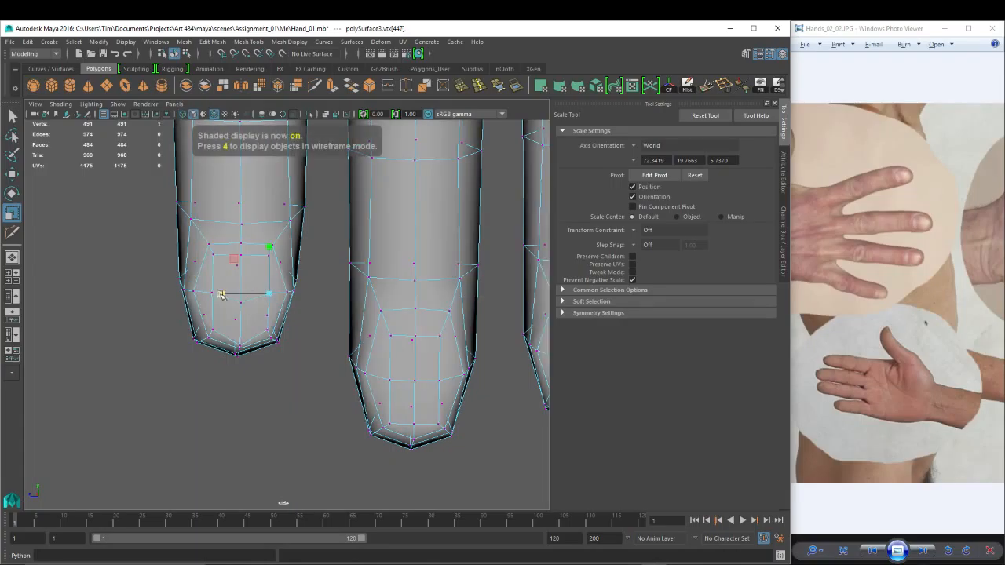
{"action": "left_click", "coordinate": [212, 293], "text": "shift"}
{"action": "key", "text": "w"}
{"action": "left_click_drag", "start_coordinate": [242, 247], "coordinate": [241, 249]}
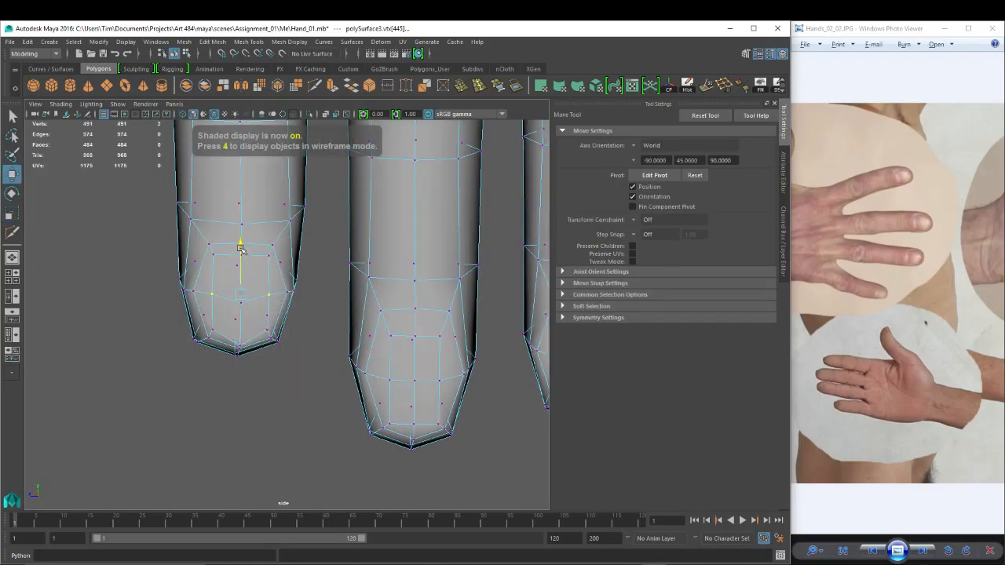
{"action": "left_click", "coordinate": [241, 300]}
{"action": "left_click_drag", "start_coordinate": [242, 249], "coordinate": [242, 245]}
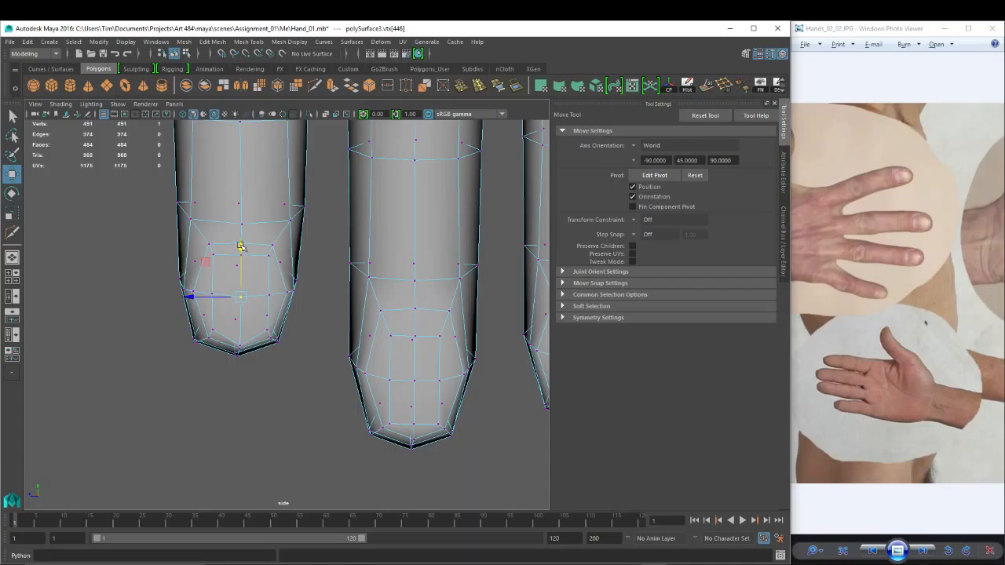
Lower the centre vertex at the free edge of the middle fingernail to round it.
{"action": "middle_click_drag", "start_coordinate": [383, 324], "coordinate": [344, 303], "text": "alt"}
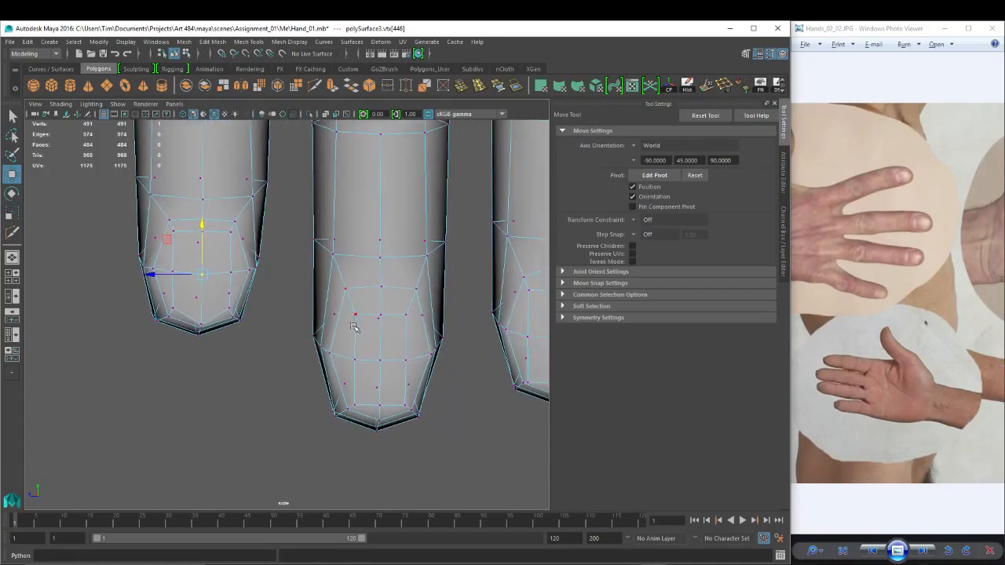
{"action": "left_click", "coordinate": [379, 404]}
{"action": "left_click_drag", "start_coordinate": [380, 355], "coordinate": [381, 365]}
Round the ring fingernail's free edge by lowering its centre vertex and raising the two corner vertices slightly.
{"action": "middle_click_drag", "start_coordinate": [479, 365], "coordinate": [284, 329], "text": "alt"}
{"action": "left_click", "coordinate": [359, 347]}
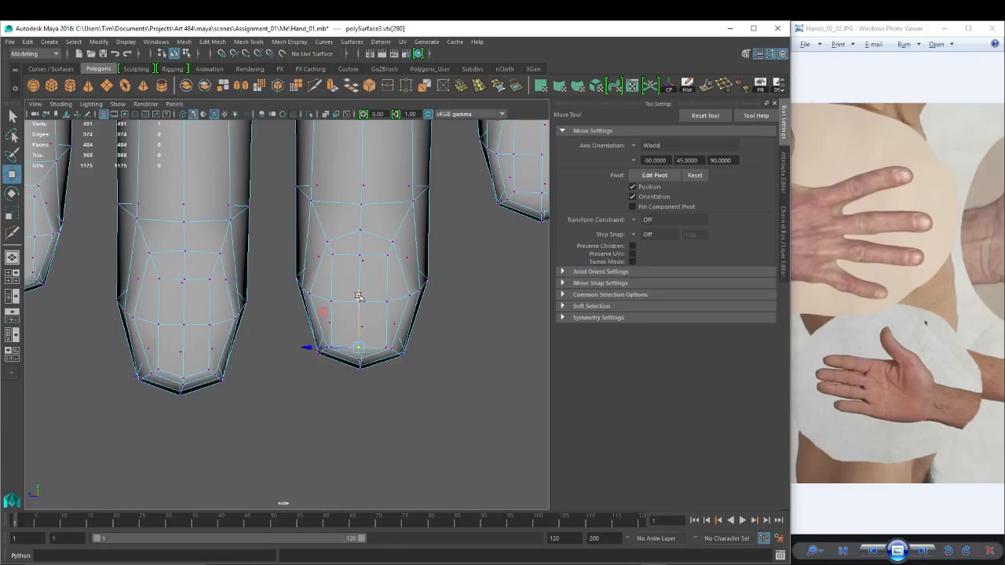
{"action": "left_click", "coordinate": [331, 346]}
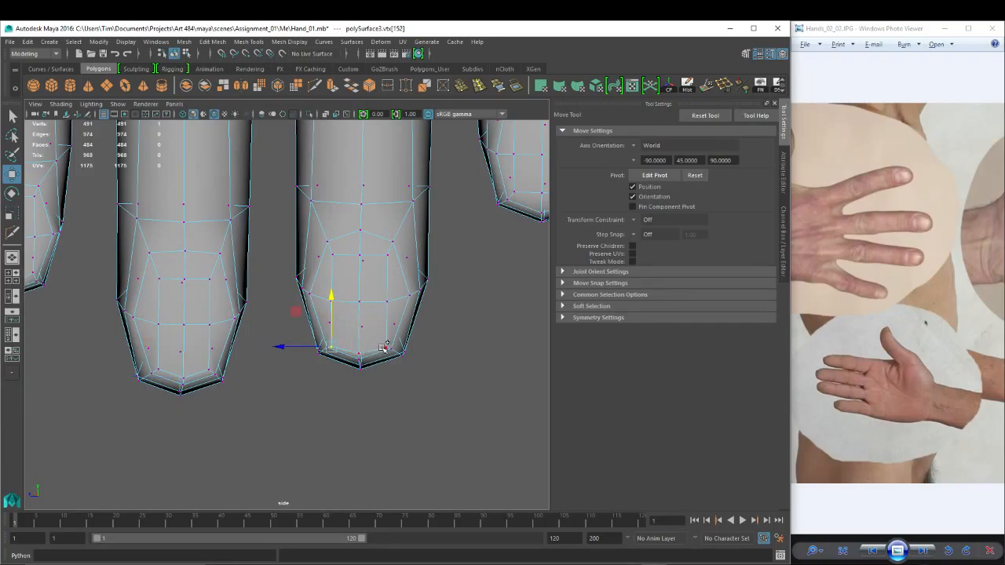
{"action": "left_click", "coordinate": [385, 348], "text": "shift"}
{"action": "left_click_drag", "start_coordinate": [357, 298], "coordinate": [359, 292]}
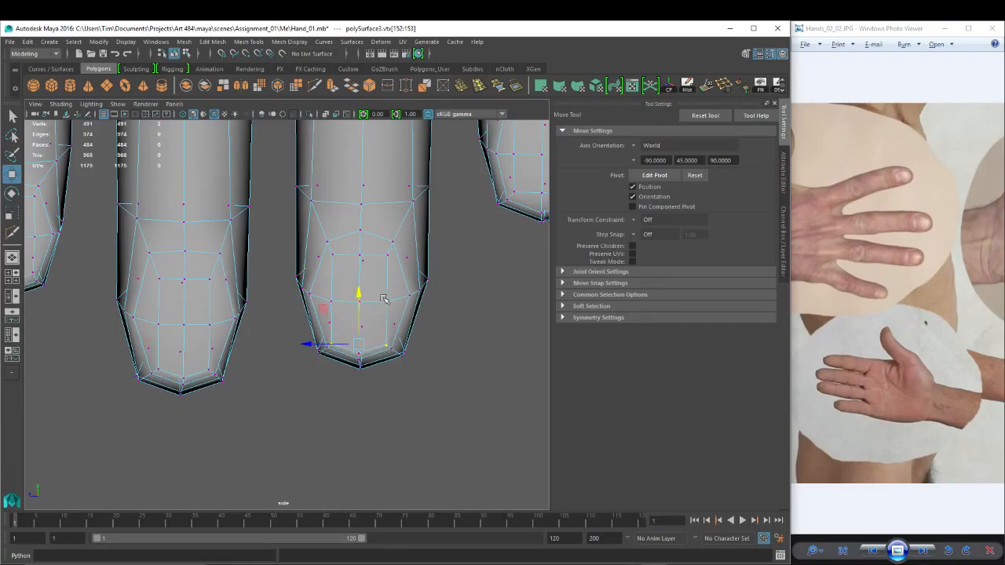
Spread the inner vertex pair of the ring fingernail's middle row apart and pull the outer pair slightly inward.
{"action": "left_click", "coordinate": [388, 303]}
{"action": "left_click", "coordinate": [332, 299], "text": "shift"}
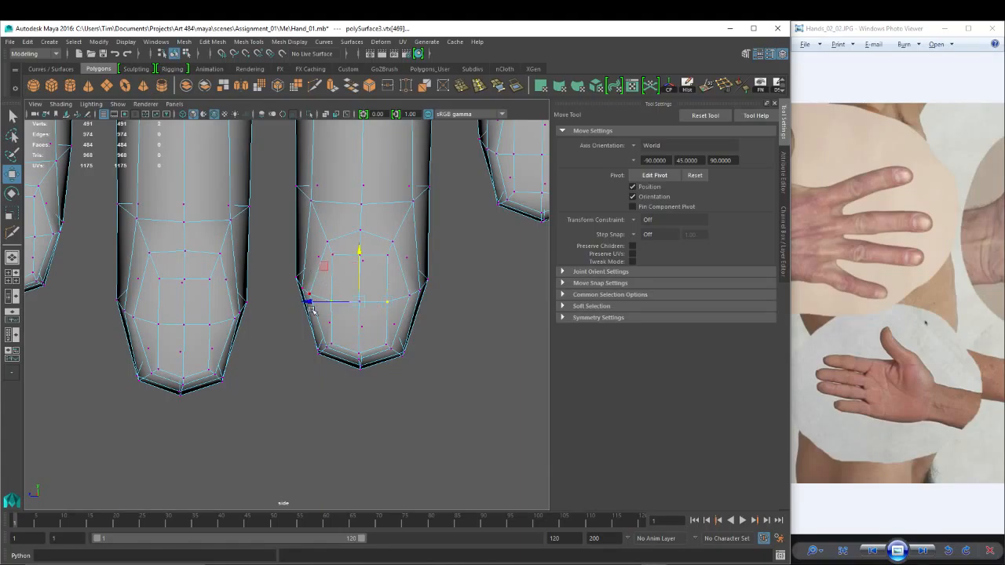
{"action": "key", "text": "r"}
{"action": "left_click_drag", "start_coordinate": [312, 304], "coordinate": [297, 302]}
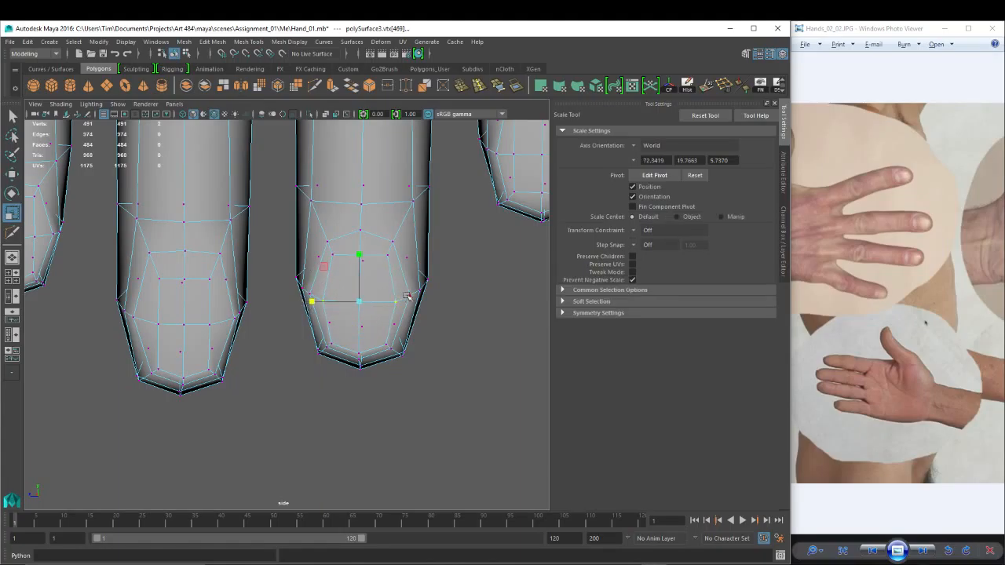
{"action": "left_click", "coordinate": [409, 298]}
{"action": "left_click", "coordinate": [312, 294], "text": "shift"}
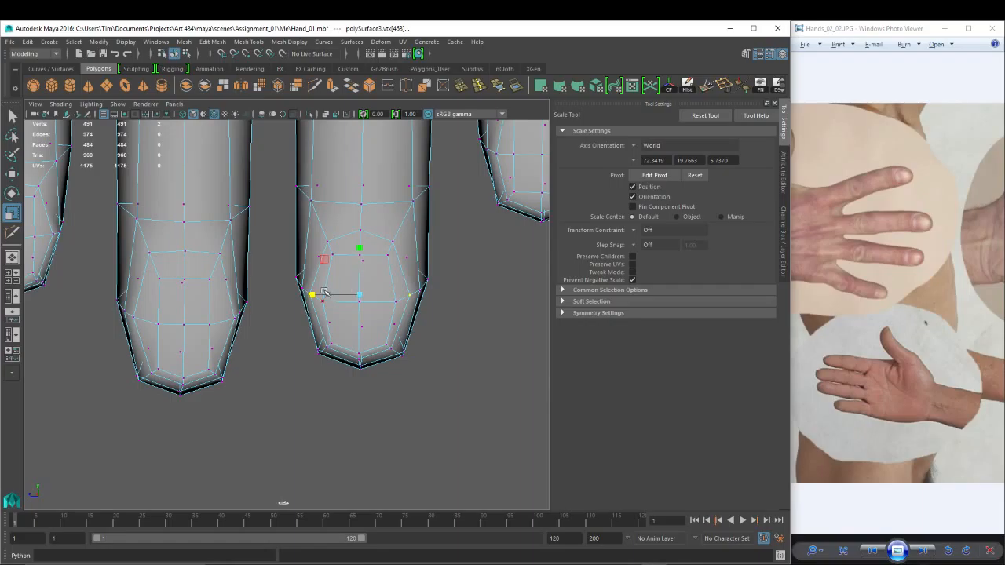
{"action": "left_click_drag", "start_coordinate": [312, 295], "coordinate": [315, 296]}
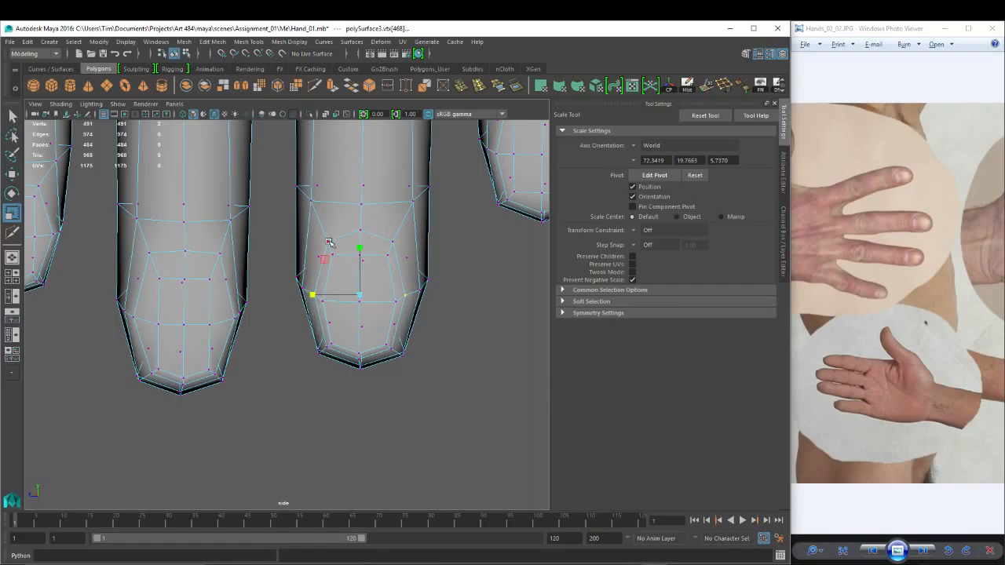
Raise the two outer vertices at the ring fingernail's base and scale them slightly apart.
{"action": "left_click", "coordinate": [393, 228]}
{"action": "key", "text": "w"}
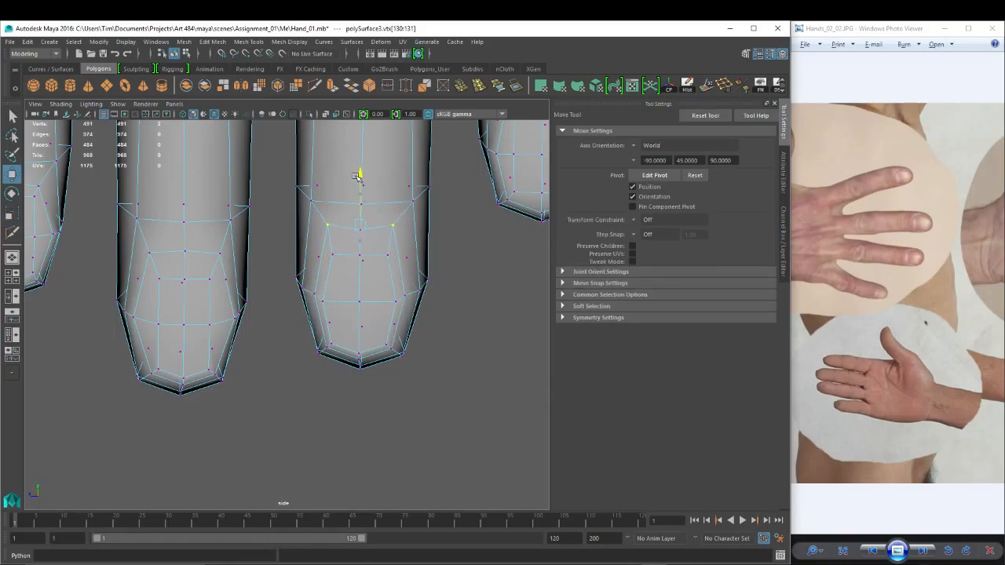
{"action": "left_click_drag", "start_coordinate": [357, 176], "coordinate": [358, 183]}
{"action": "key", "text": "r"}
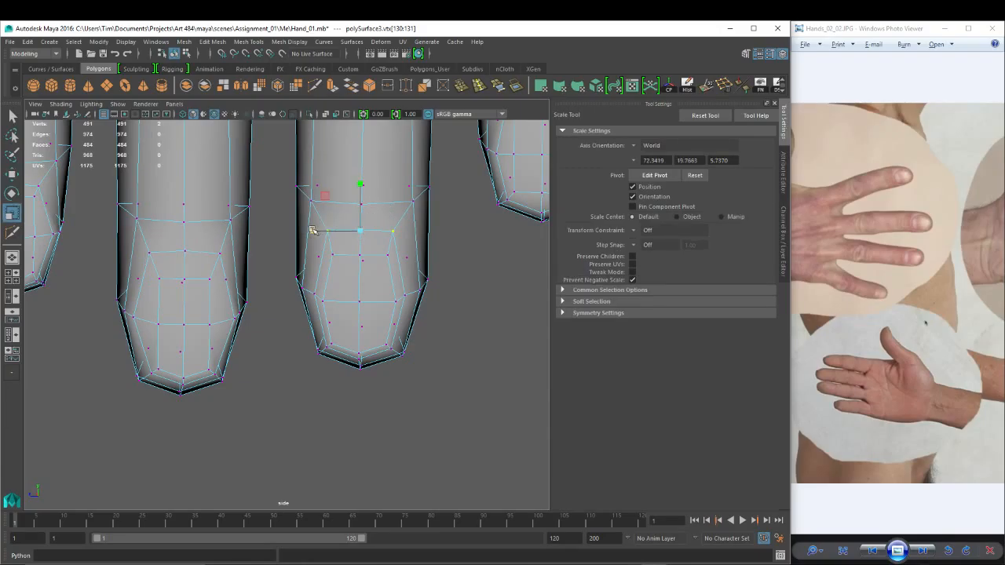
{"action": "left_click_drag", "start_coordinate": [309, 227], "coordinate": [306, 231]}
Scale the two side vertices of the little fingernail's middle row apart to widen the nail.
{"action": "middle_click_drag", "start_coordinate": [431, 245], "coordinate": [270, 315], "text": "alt"}
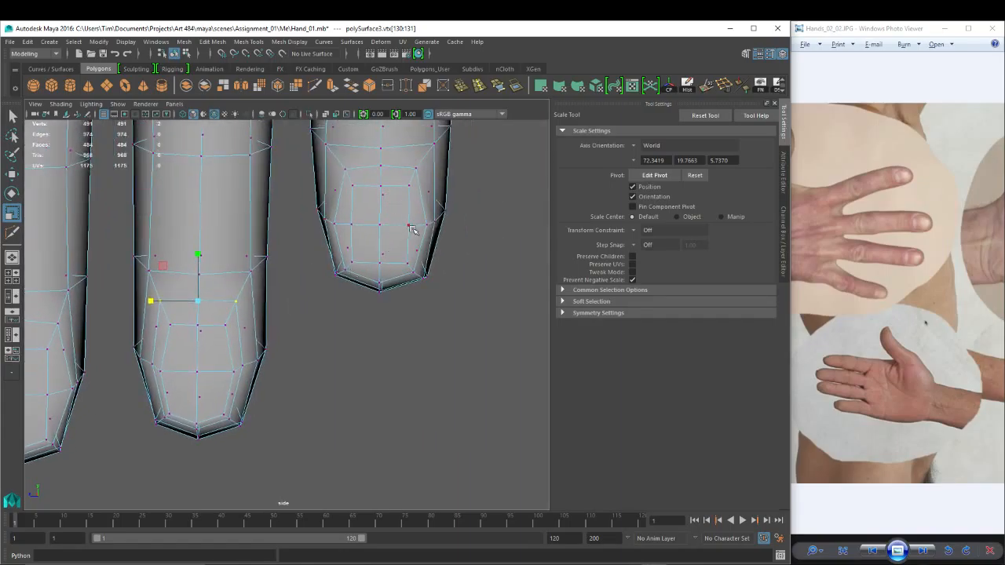
{"action": "left_click", "coordinate": [409, 225]}
{"action": "left_click", "coordinate": [353, 225], "text": "shift"}
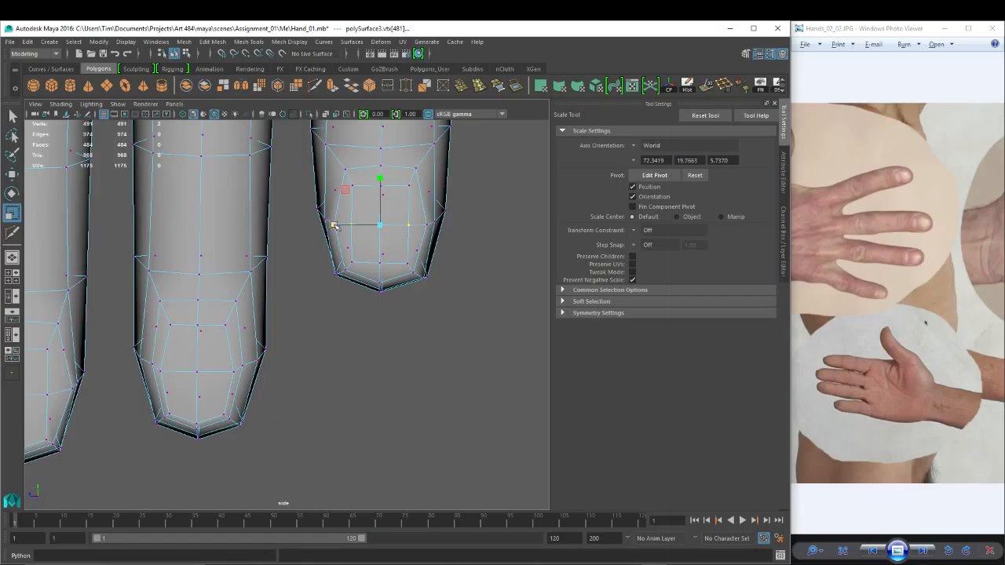
{"action": "left_click_drag", "start_coordinate": [333, 225], "coordinate": [321, 226]}
Raise the two corner vertices and the centre vertex of the little fingernail's base edge to round it.
{"action": "left_click", "coordinate": [366, 186]}
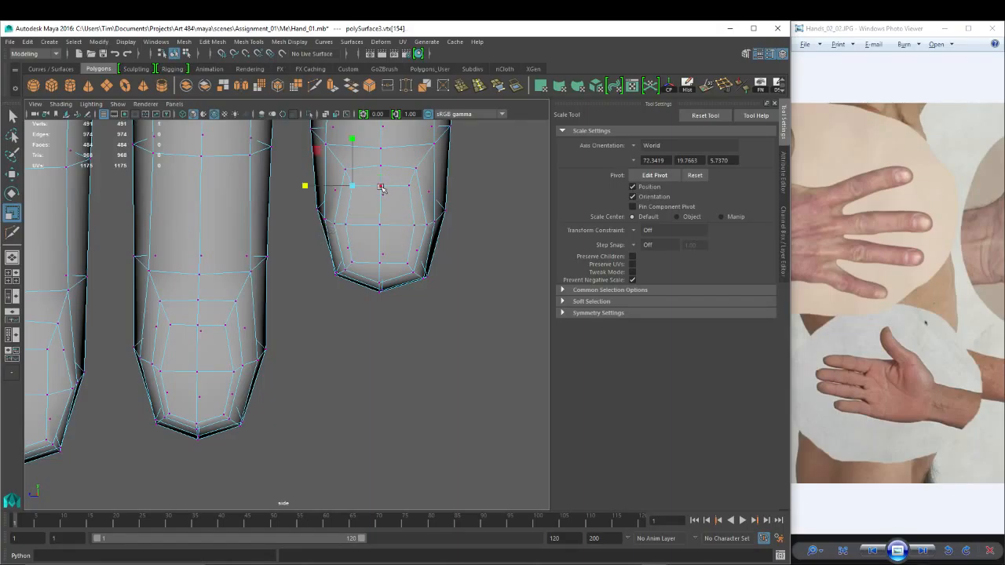
{"action": "left_click", "coordinate": [410, 186], "text": "shift"}
{"action": "key", "text": "w"}
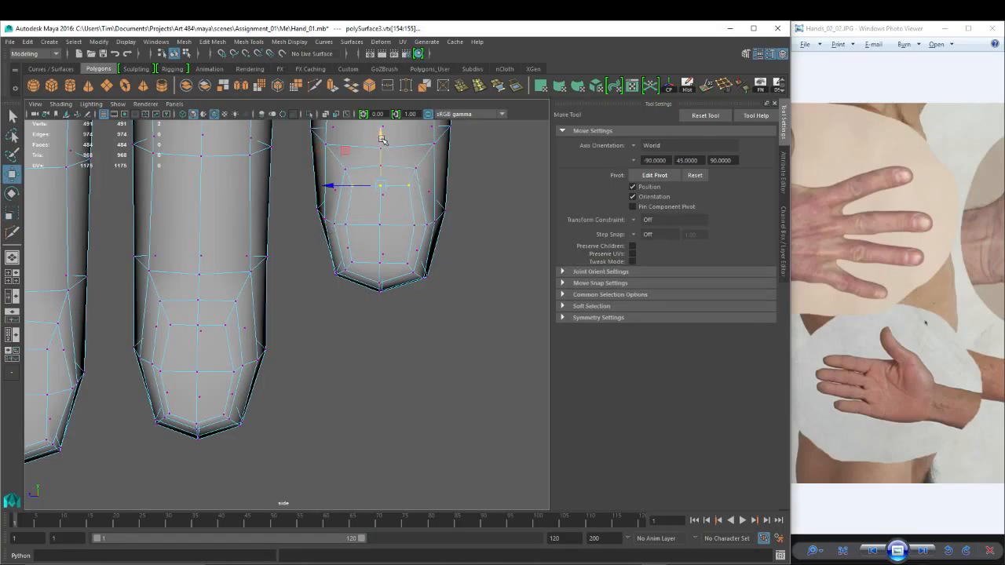
{"action": "left_click_drag", "start_coordinate": [381, 135], "coordinate": [380, 134]}
{"action": "left_click", "coordinate": [381, 182]}
{"action": "left_click_drag", "start_coordinate": [381, 135], "coordinate": [381, 131]}
{"action": "key", "text": "4"}
{"action": "key", "text": "5"}
Lower the centre vertex of the little fingernail's free edge and select the two corner vertices beside it.
{"action": "left_click", "coordinate": [380, 263]}
{"action": "left_click_drag", "start_coordinate": [380, 213], "coordinate": [382, 228]}
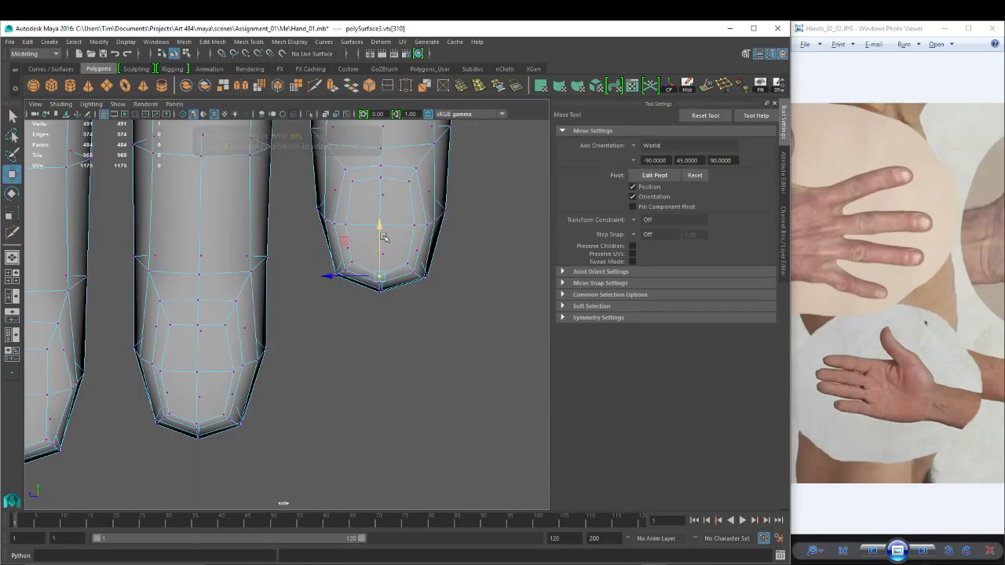
{"action": "left_click", "coordinate": [408, 263]}
{"action": "left_click", "coordinate": [349, 259], "text": "shift"}
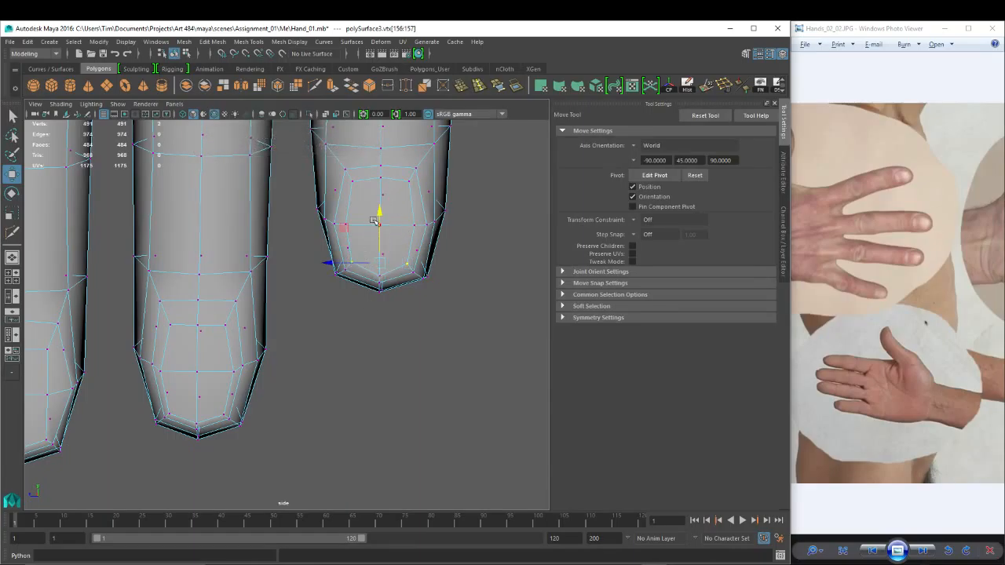
Scale the two side vertices of the middle fingernail's middle row apart to widen the nail.
{"action": "key", "text": "a"}
{"action": "right_click_drag", "start_coordinate": [223, 281], "coordinate": [285, 294], "text": "alt"}
{"action": "middle_click_drag", "start_coordinate": [285, 294], "coordinate": [398, 278], "text": "alt"}
{"action": "right_click_drag", "start_coordinate": [233, 266], "coordinate": [367, 315], "text": "alt"}
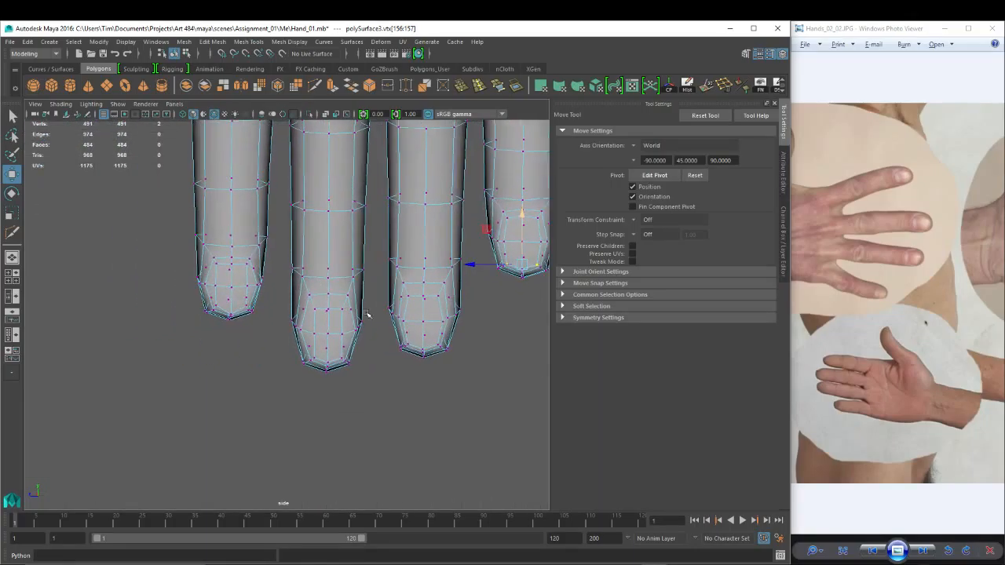
{"action": "left_click", "coordinate": [326, 334]}
{"action": "key", "text": "r"}
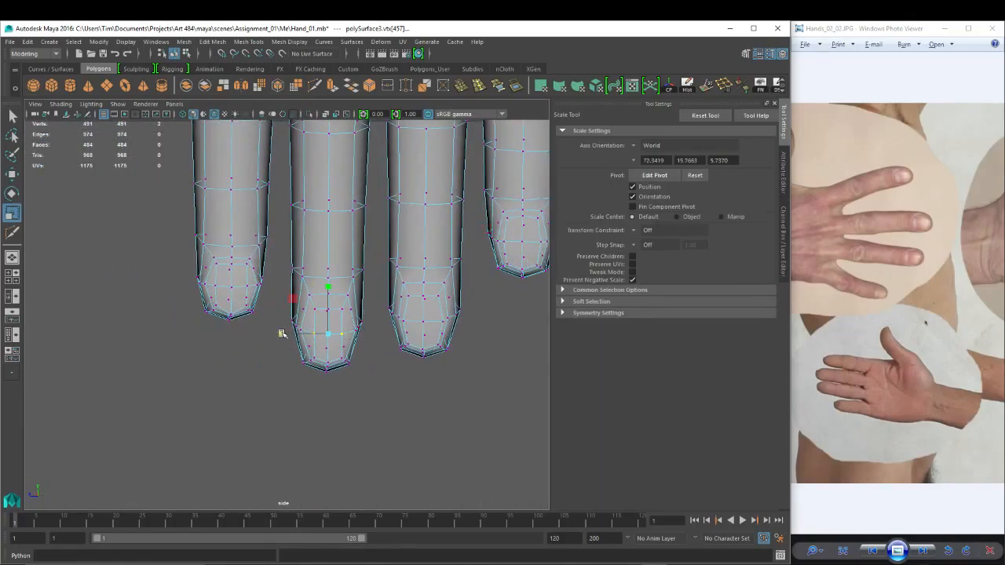
{"action": "key", "text": "w"}
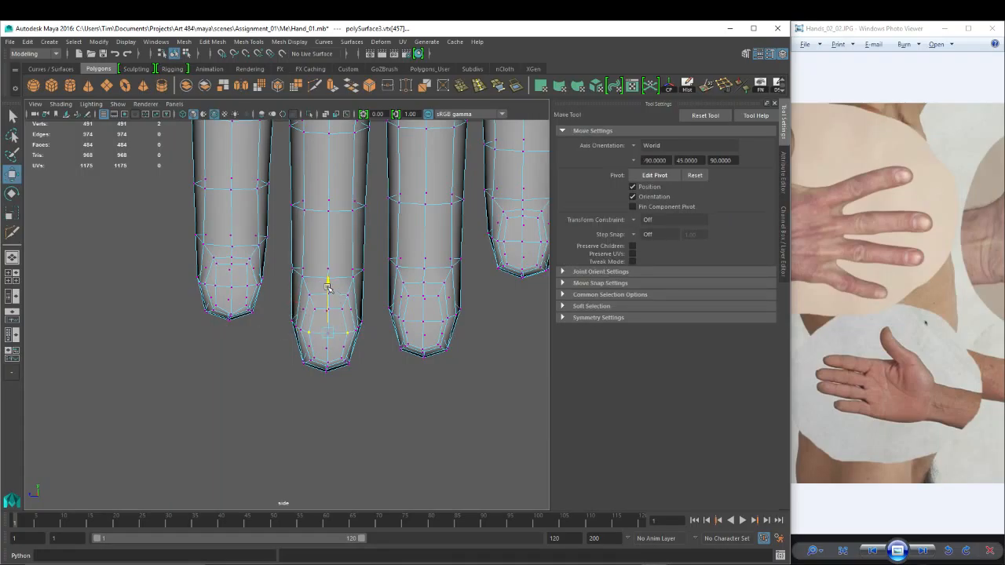
Raise the two corner vertices of the middle fingernail's base edge and select the centre vertex between them.
{"action": "right_click_drag", "start_coordinate": [275, 331], "coordinate": [332, 310], "text": "alt"}
{"action": "left_click", "coordinate": [329, 305]}
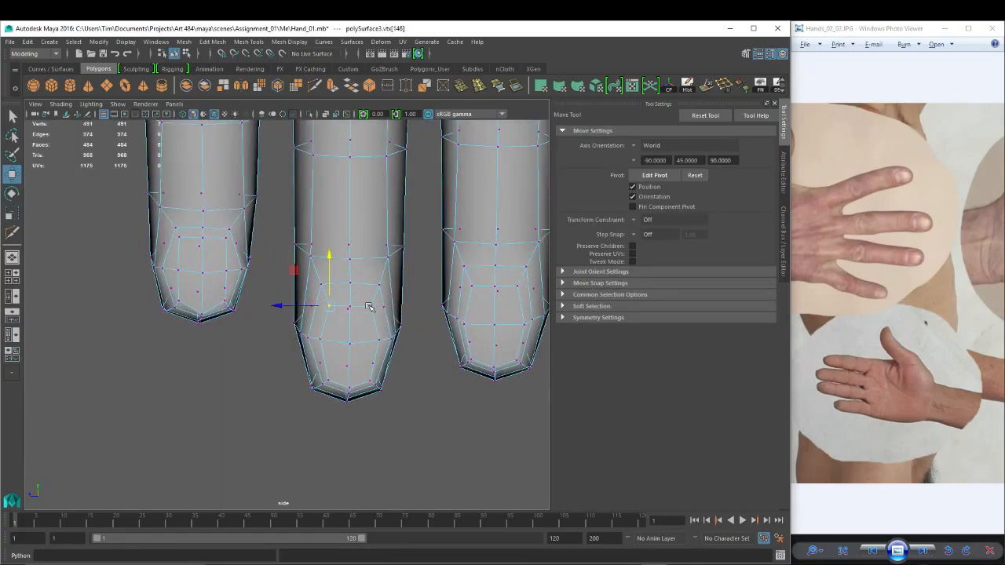
{"action": "left_click", "coordinate": [369, 306], "text": "shift"}
{"action": "left_click_drag", "start_coordinate": [350, 270], "coordinate": [350, 256]}
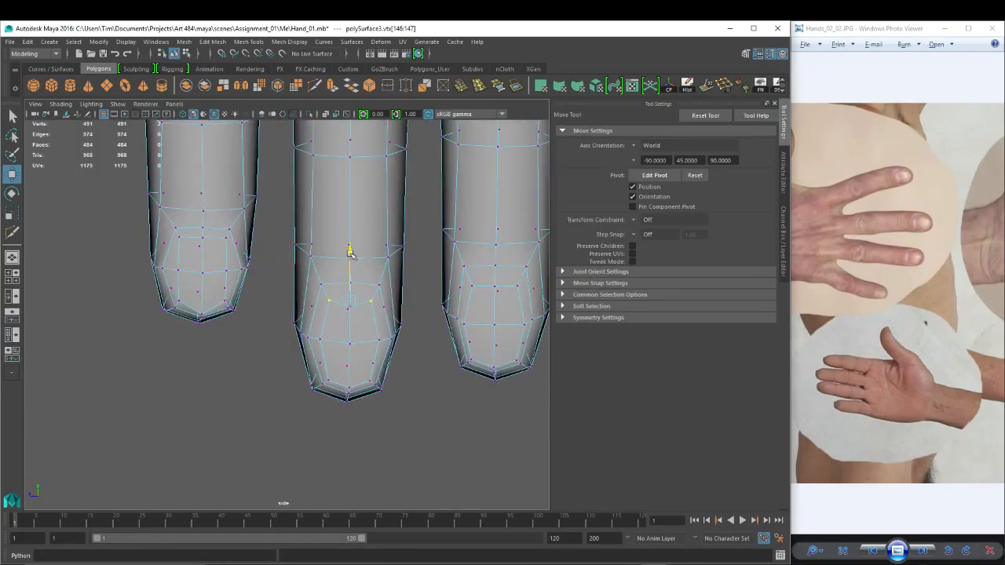
{"action": "left_click", "coordinate": [351, 306]}
Select the crosswise edges just above the fingernail base on all four fingers.
{"action": "right_click_drag", "start_coordinate": [210, 225], "coordinate": [205, 196]}
{"action": "left_click", "coordinate": [200, 208]}
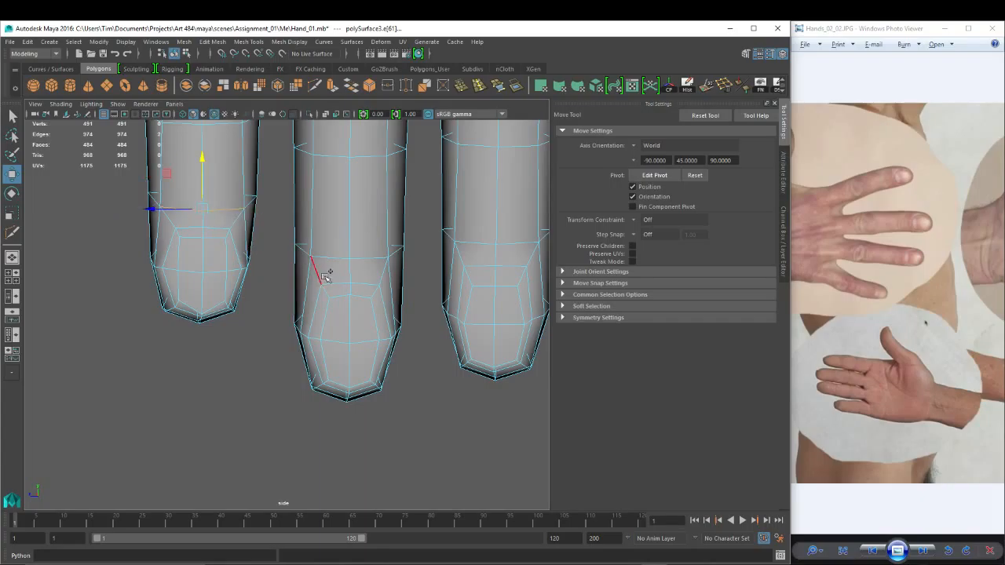
{"action": "double_click", "coordinate": [346, 258], "text": "shift"}
{"action": "double_click", "coordinate": [506, 244], "text": "shift"}
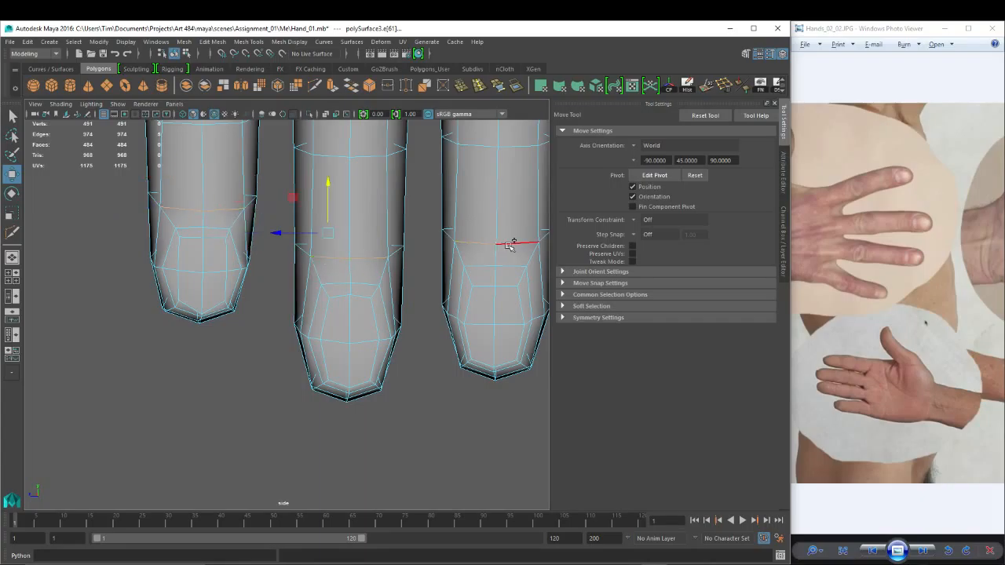
{"action": "left_click", "coordinate": [509, 245], "text": "shift"}
{"action": "middle_click_drag", "start_coordinate": [507, 245], "coordinate": [348, 257], "text": "alt"}
{"action": "left_click", "coordinate": [469, 148], "text": "shift"}
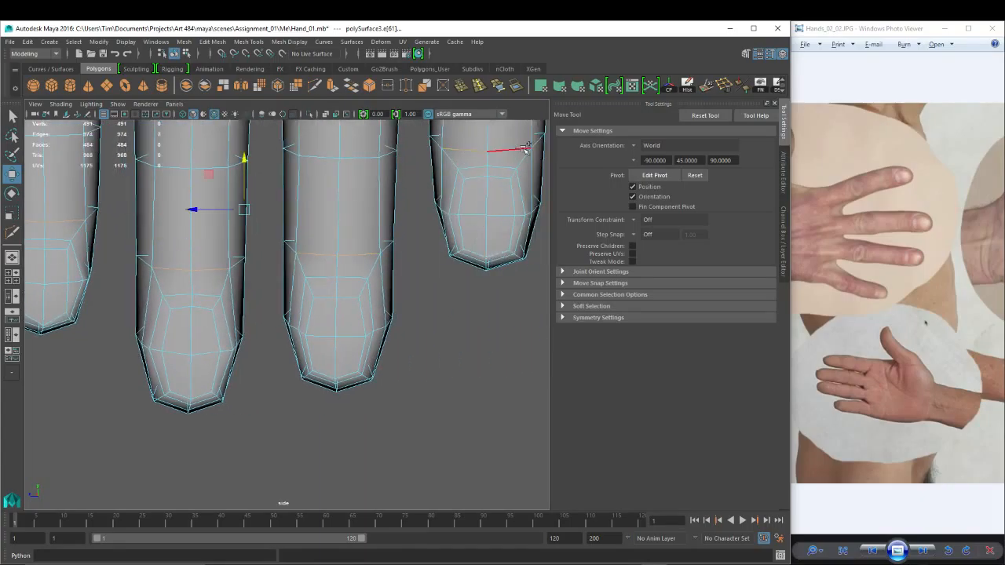
Move the edges across the last joints on the backs of all four fingers outward from the hand.
{"action": "left_click", "coordinate": [524, 149], "text": "shift"}
{"action": "key", "text": "space"}
{"action": "left_click_drag", "start_coordinate": [424, 183], "coordinate": [430, 164]}
{"action": "key", "text": "f"}
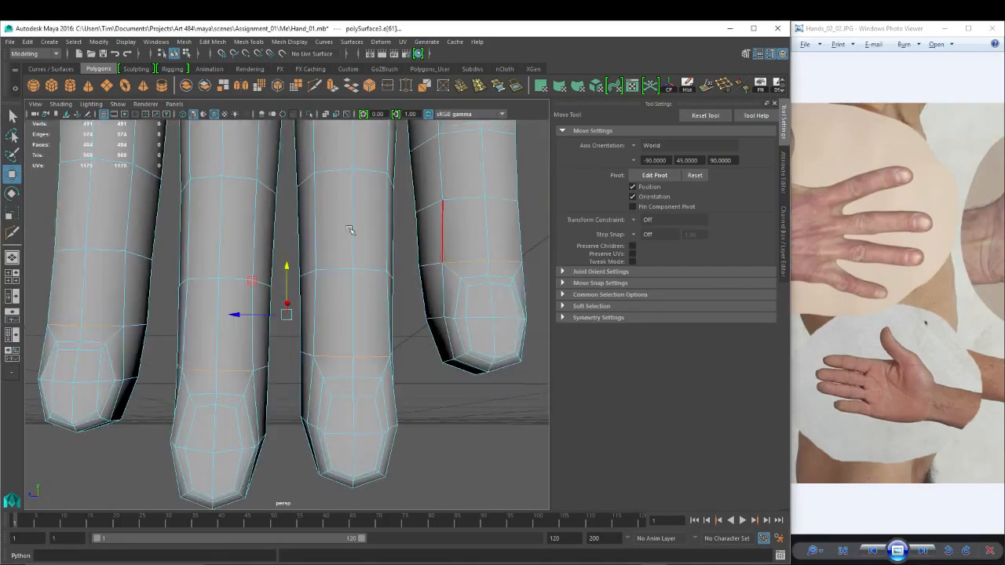
{"action": "left_click_drag", "start_coordinate": [350, 230], "coordinate": [326, 274], "text": "alt"}
{"action": "left_click", "coordinate": [337, 318]}
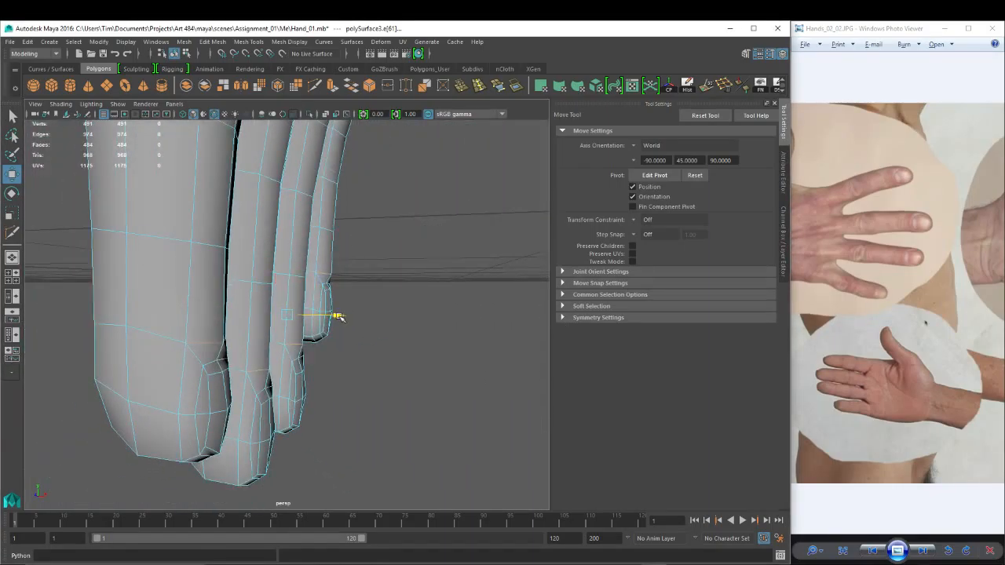
{"action": "middle_click_drag", "start_coordinate": [349, 212], "coordinate": [361, 343], "text": "alt"}
{"action": "right_click_drag", "start_coordinate": [362, 343], "coordinate": [340, 338], "text": "alt"}
{"action": "middle_click_drag", "start_coordinate": [345, 345], "coordinate": [349, 227], "text": "alt"}
Select the edges across the middle joints on the backs of all four fingers and move them slightly outward.
{"action": "left_click", "coordinate": [242, 210]}
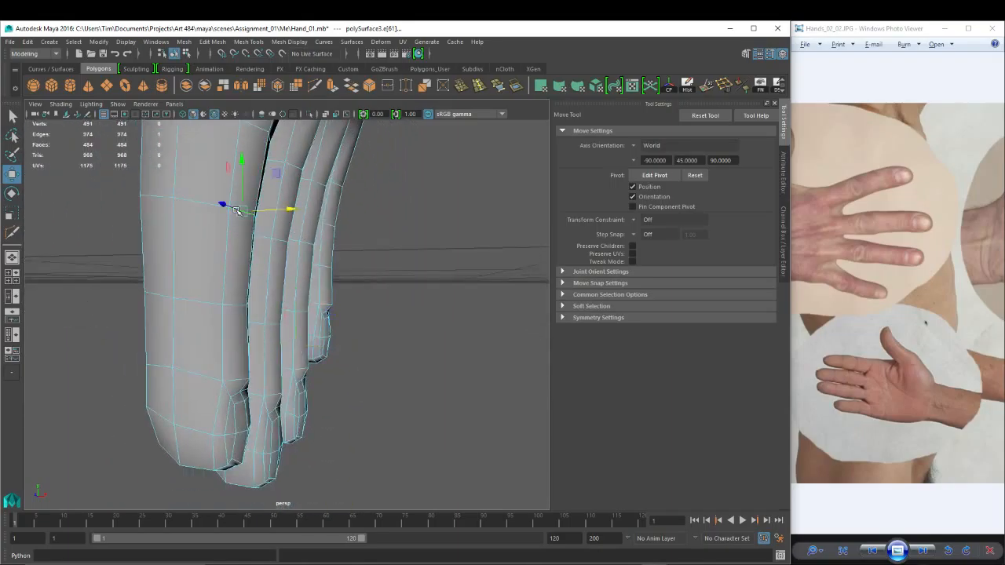
{"action": "left_click_drag", "start_coordinate": [324, 223], "coordinate": [276, 227], "text": "alt"}
{"action": "left_click", "coordinate": [189, 219], "text": "shift"}
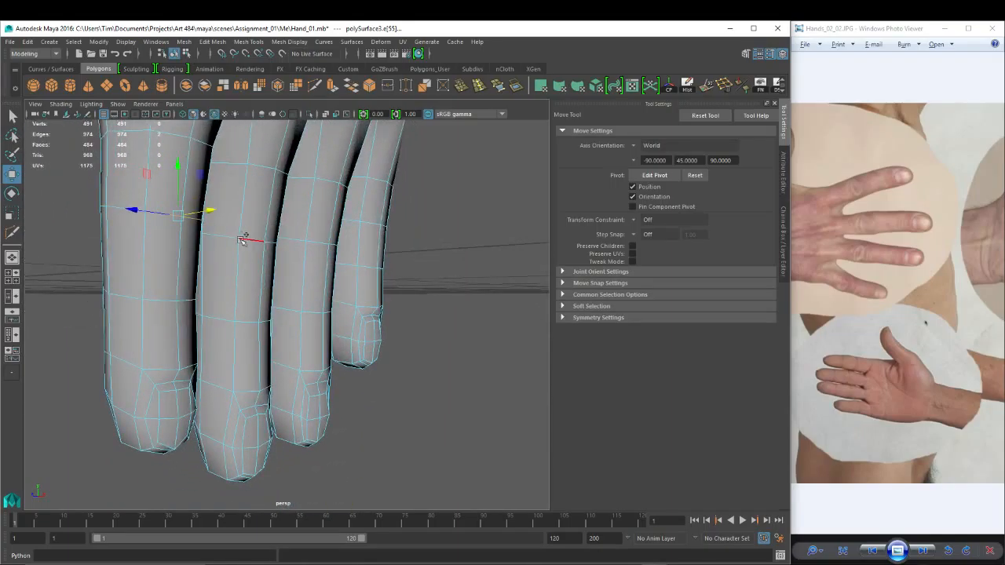
{"action": "left_click", "coordinate": [281, 243], "text": "shift"}
{"action": "left_click", "coordinate": [273, 244], "text": "shift"}
{"action": "left_click", "coordinate": [322, 242], "text": "shift"}
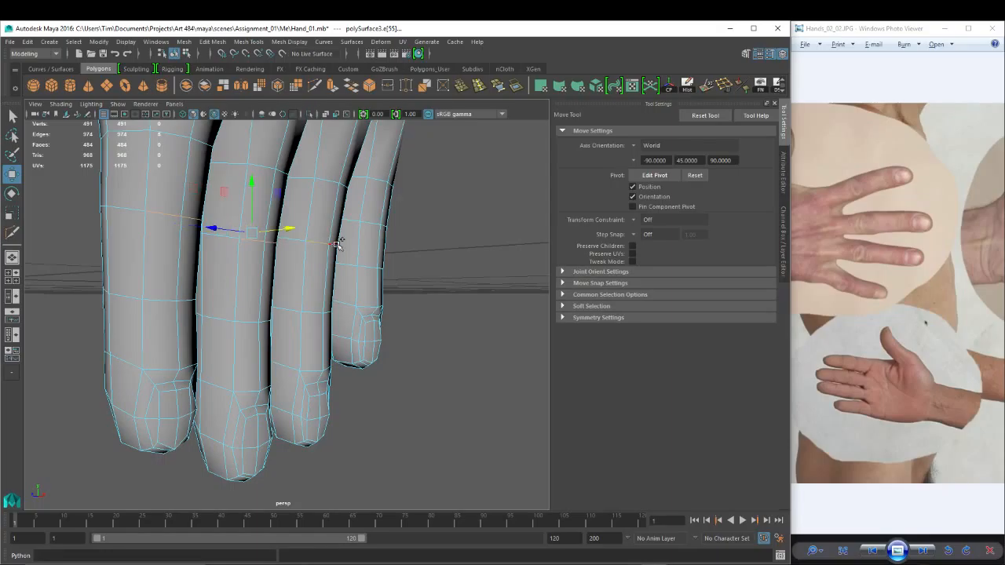
{"action": "left_click", "coordinate": [340, 244], "text": "shift"}
{"action": "left_click", "coordinate": [373, 223], "text": "shift"}
{"action": "left_click", "coordinate": [384, 226], "text": "shift"}
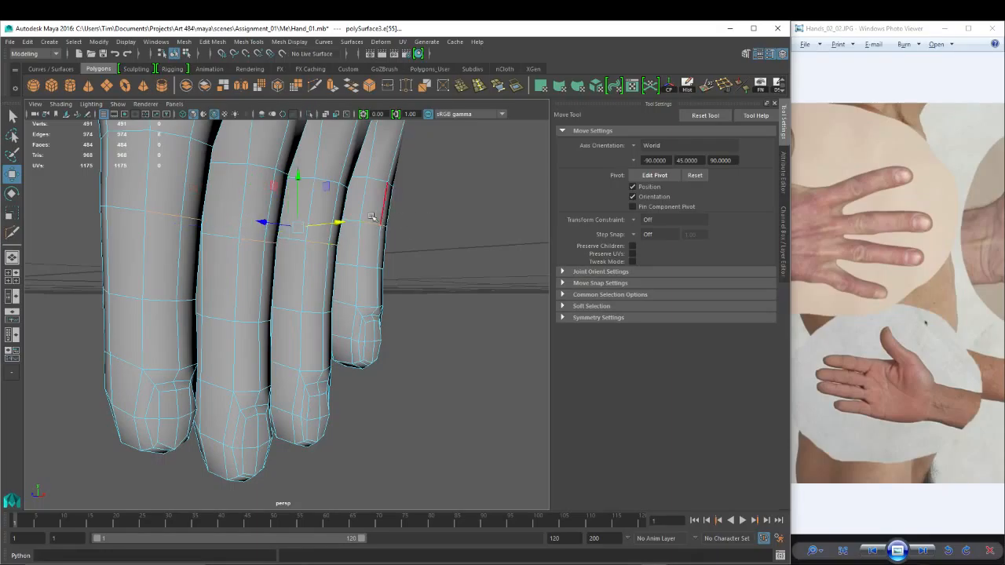
{"action": "left_click_drag", "start_coordinate": [339, 224], "coordinate": [344, 223]}
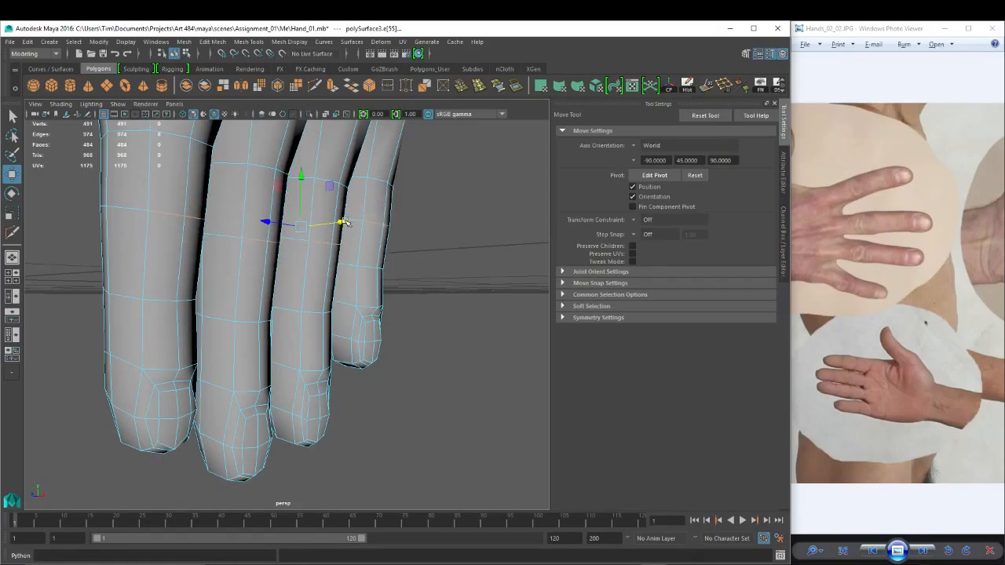
{"action": "left_click_drag", "start_coordinate": [292, 236], "coordinate": [274, 227], "text": "alt"}
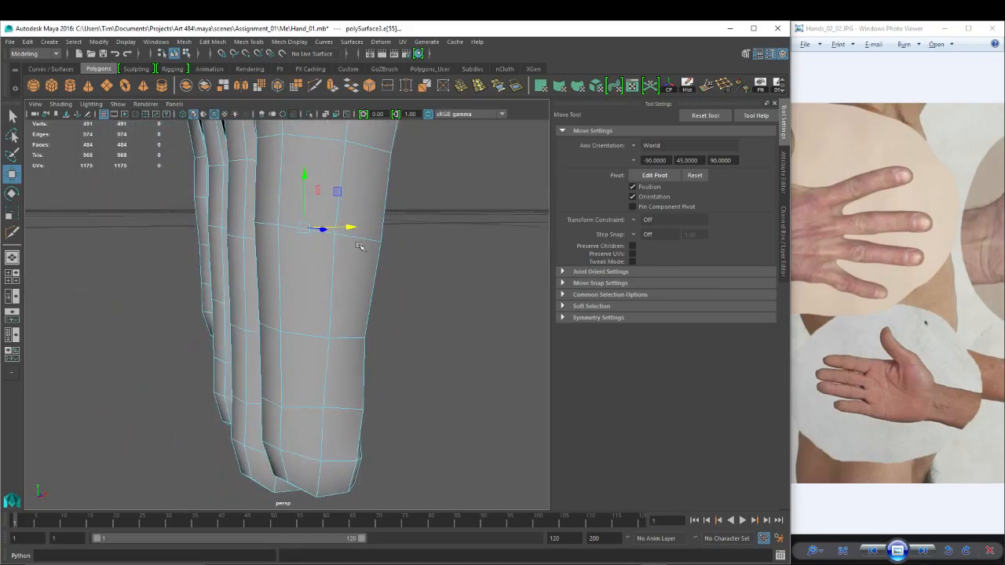
Select the full edge loops around the middle joints of all four fingers and move them toward the back of the hand.
{"action": "left_click", "coordinate": [297, 229]}
{"action": "double_click", "coordinate": [242, 238]}
{"action": "double_click", "coordinate": [281, 227], "text": "shift"}
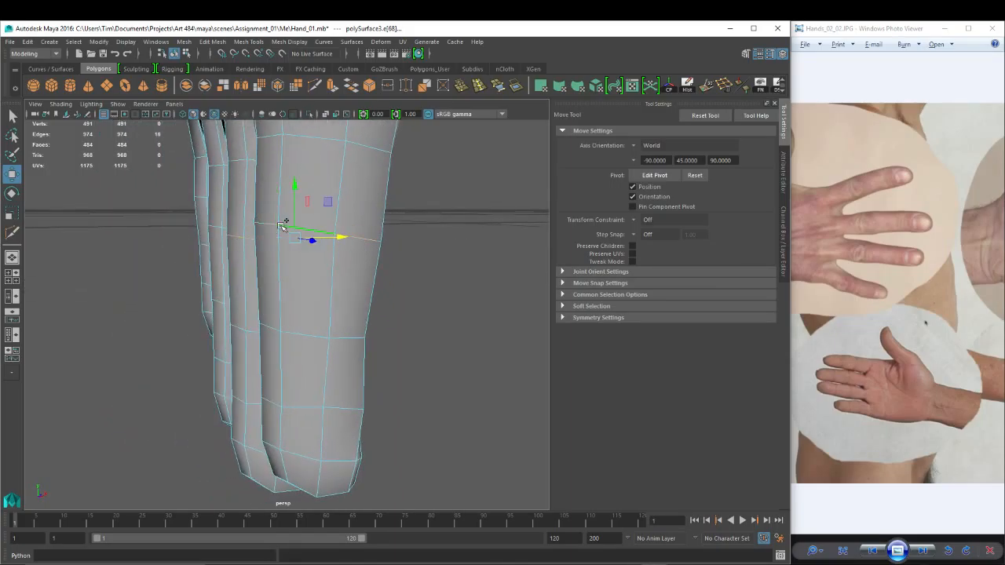
{"action": "double_click", "coordinate": [216, 228], "text": "shift"}
{"action": "double_click", "coordinate": [200, 198], "text": "shift"}
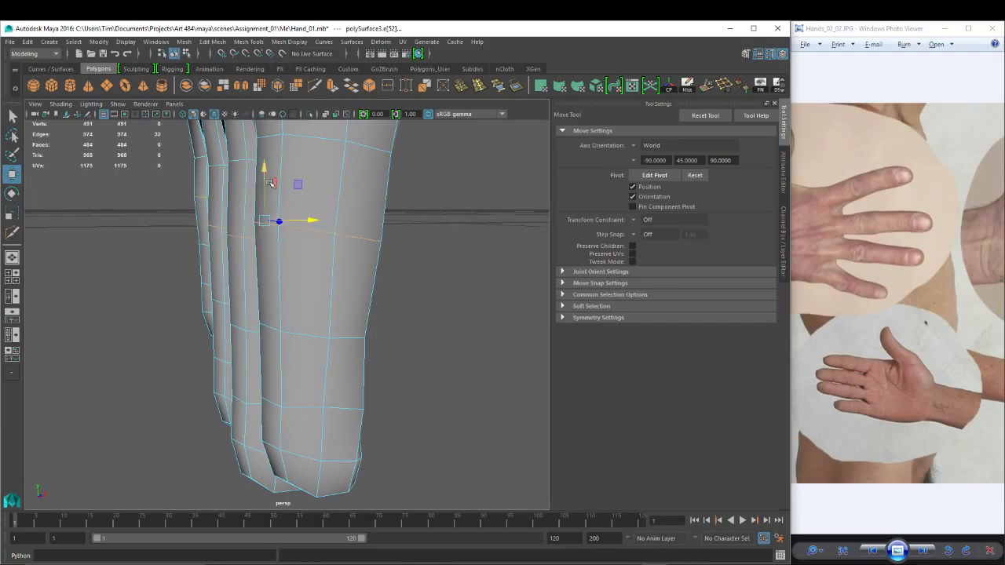
{"action": "key", "text": "e"}
{"action": "key", "text": "w"}
{"action": "left_click_drag", "start_coordinate": [312, 220], "coordinate": [319, 221]}
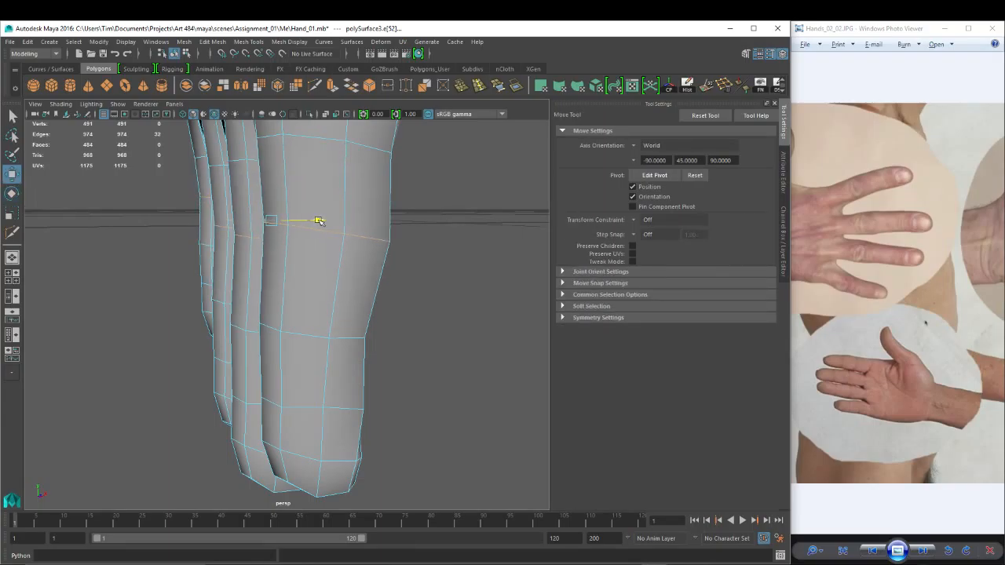
Rotate all vertices beyond the middle joints of the four fingers slightly toward the palm, using the front view.
{"action": "key", "text": "space"}
{"action": "left_click_drag", "start_coordinate": [417, 271], "coordinate": [420, 296]}
{"action": "middle_click_drag", "start_coordinate": [357, 327], "coordinate": [417, 155], "text": "alt"}
{"action": "middle_click_drag", "start_coordinate": [359, 268], "coordinate": [386, 231], "text": "alt"}
{"action": "key", "text": "4"}
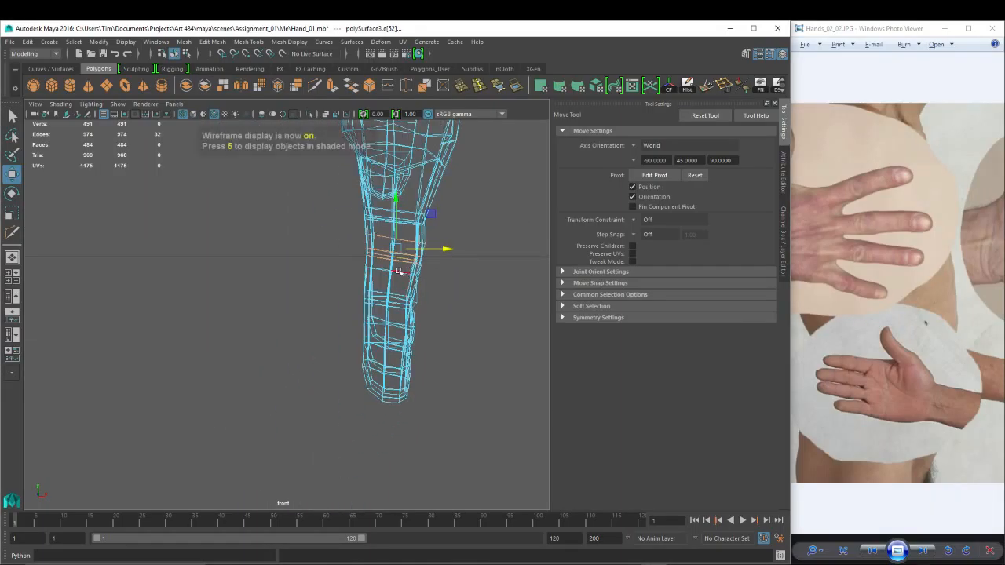
{"action": "key", "text": "space"}
{"action": "left_click_drag", "start_coordinate": [398, 271], "coordinate": [420, 273]}
{"action": "scroll", "coordinate": [416, 267], "scroll_direction": "down", "scroll_amount": 5}
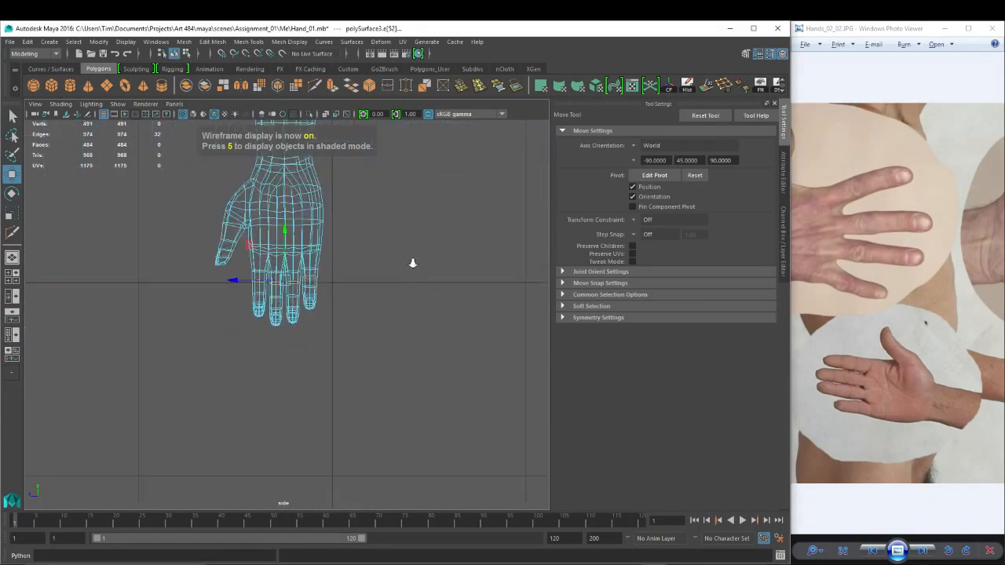
{"action": "scroll", "coordinate": [192, 276], "scroll_direction": "up", "scroll_amount": 3}
{"action": "right_click_drag", "start_coordinate": [263, 232], "coordinate": [208, 257]}
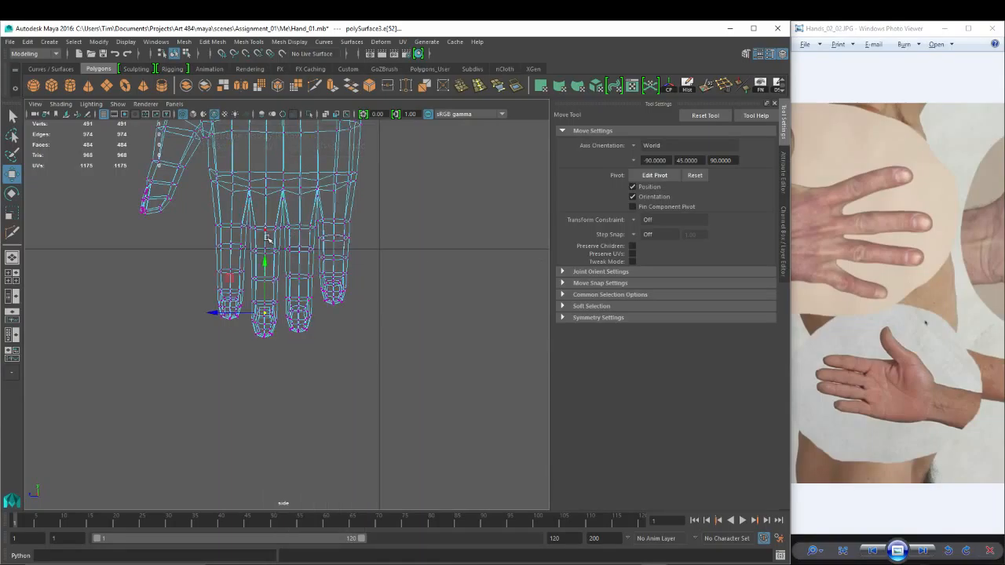
{"action": "left_click_drag", "start_coordinate": [204, 260], "coordinate": [402, 362]}
{"action": "key", "text": "space"}
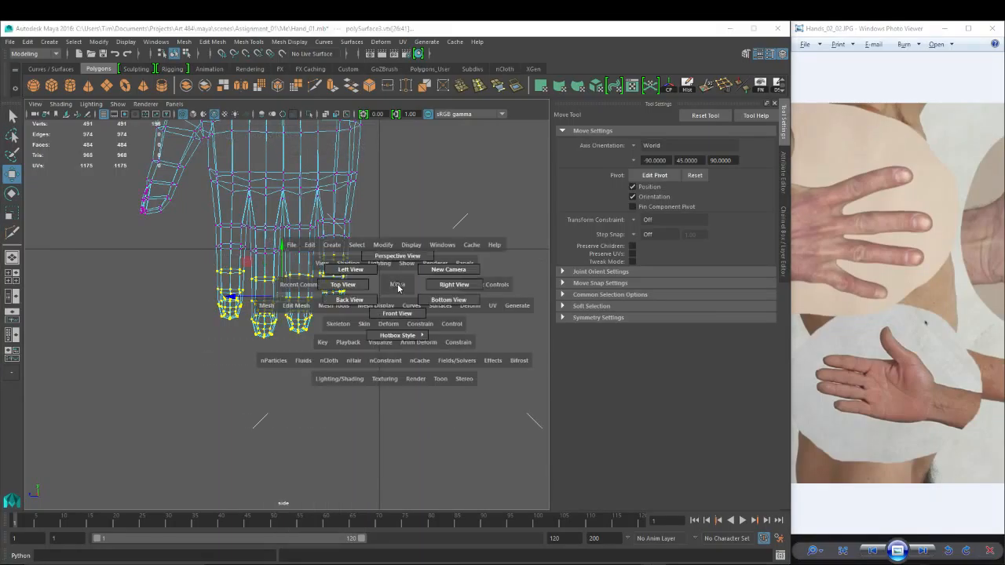
{"action": "left_click", "coordinate": [397, 313]}
{"action": "key", "text": "e"}
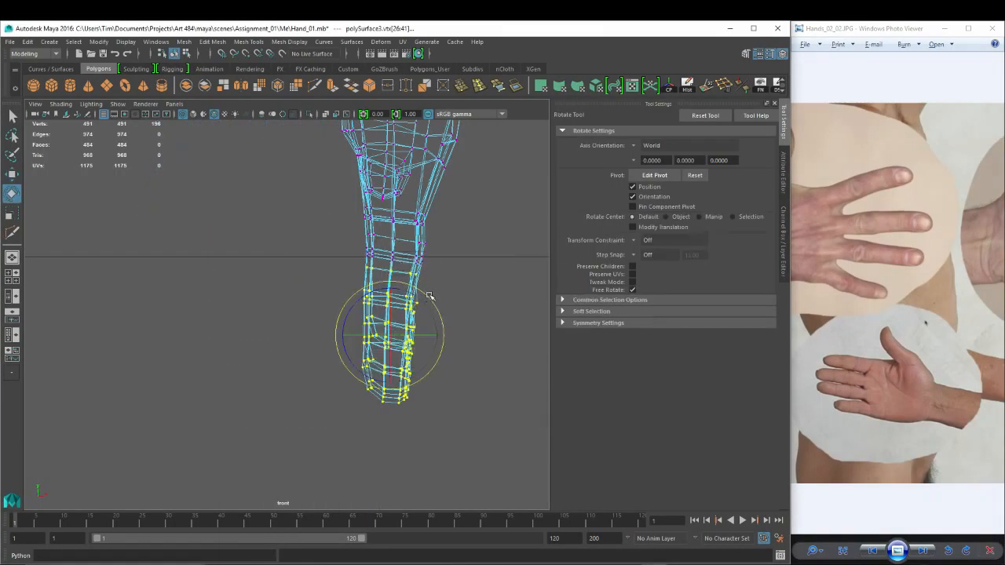
{"action": "left_click_drag", "start_coordinate": [429, 295], "coordinate": [440, 335]}
{"action": "key", "text": "5"}
{"action": "key", "text": "w"}
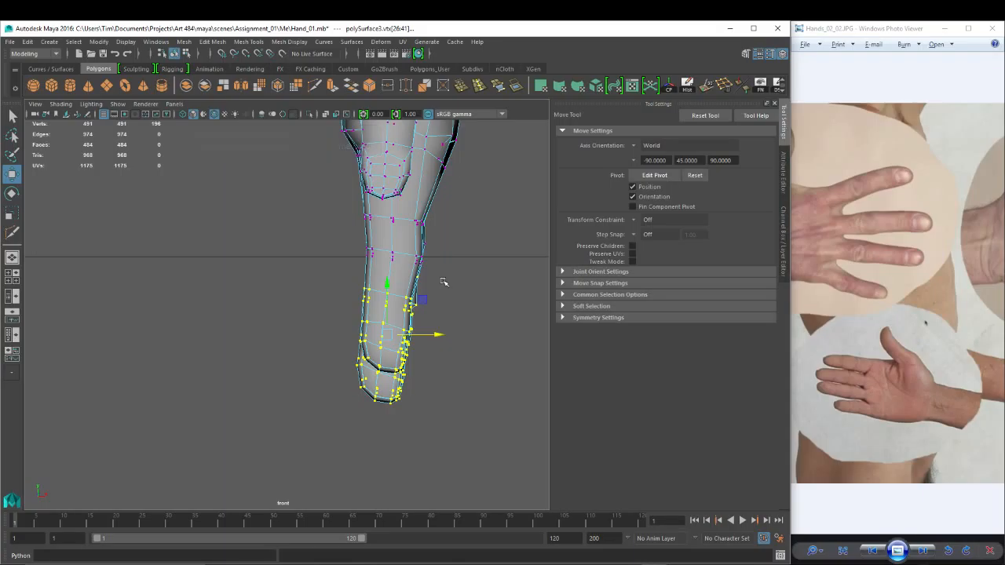
Move the middle-joint edge loops of the four fingers up toward the palm with Soft Select, then turn Soft Select off.
{"action": "key", "text": "space"}
{"action": "left_click_drag", "start_coordinate": [450, 231], "coordinate": [486, 233]}
{"action": "middle_click_drag", "start_coordinate": [408, 223], "coordinate": [458, 247], "text": "alt"}
{"action": "right_click_drag", "start_coordinate": [318, 245], "coordinate": [501, 279], "text": "alt"}
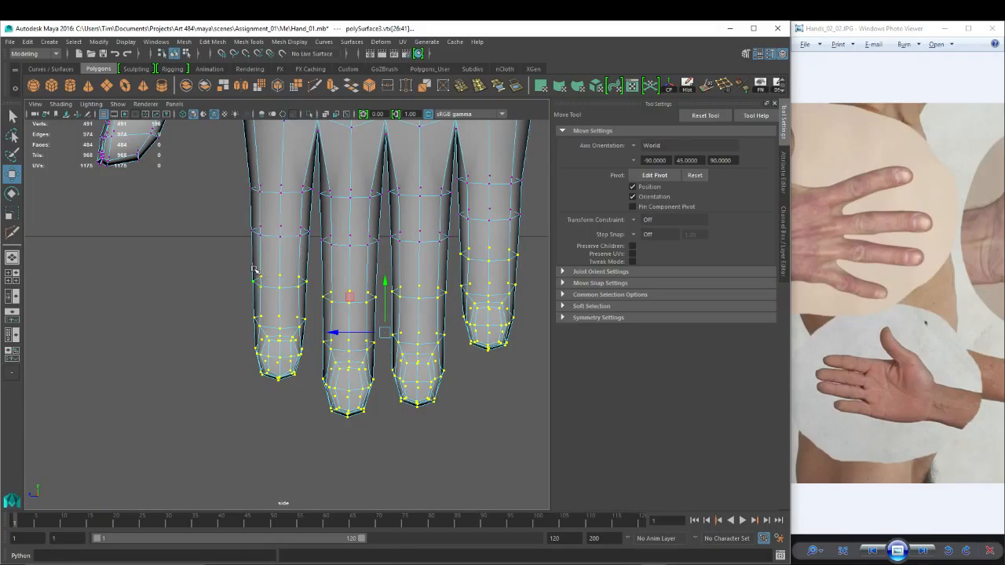
{"action": "right_click_drag", "start_coordinate": [331, 258], "coordinate": [333, 249]}
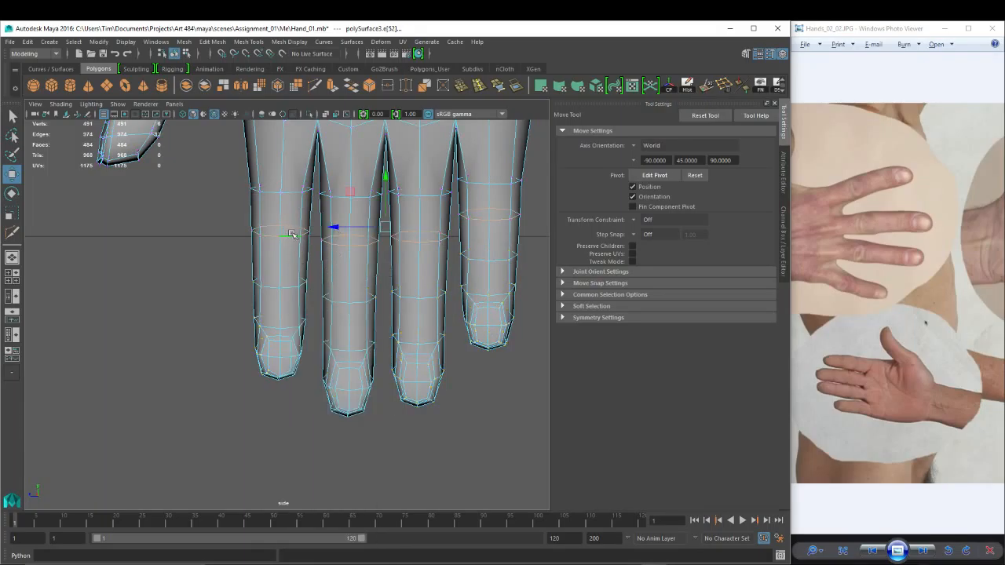
{"action": "middle_click_drag", "start_coordinate": [291, 234], "coordinate": [271, 289], "text": "alt"}
{"action": "key", "text": "b"}
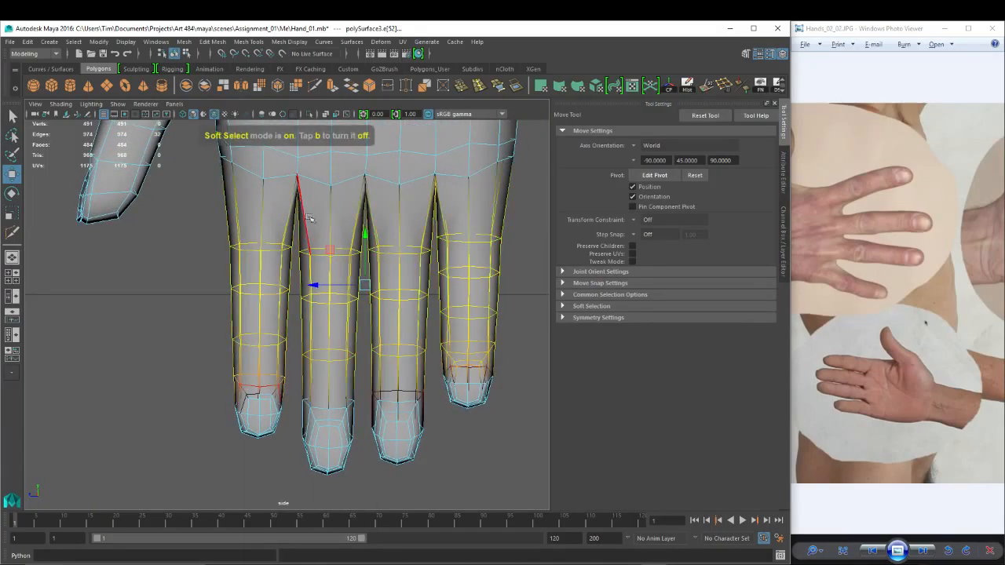
{"action": "left_click_drag", "start_coordinate": [363, 231], "coordinate": [366, 209]}
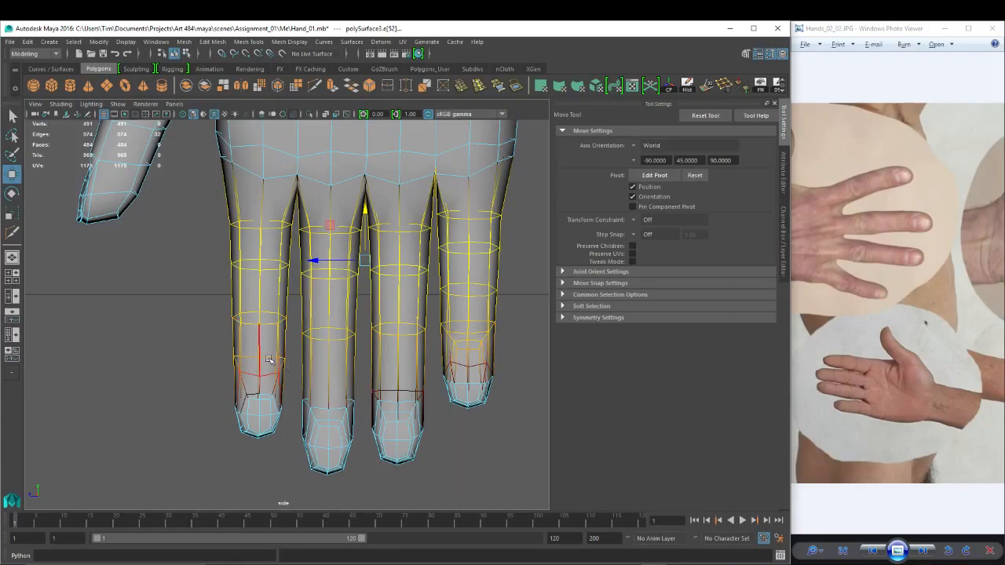
{"action": "key", "text": "b"}
Adjust the edge loop at the index finger's last joint by moving it and scaling it vertically to level it.
{"action": "key", "text": "4"}
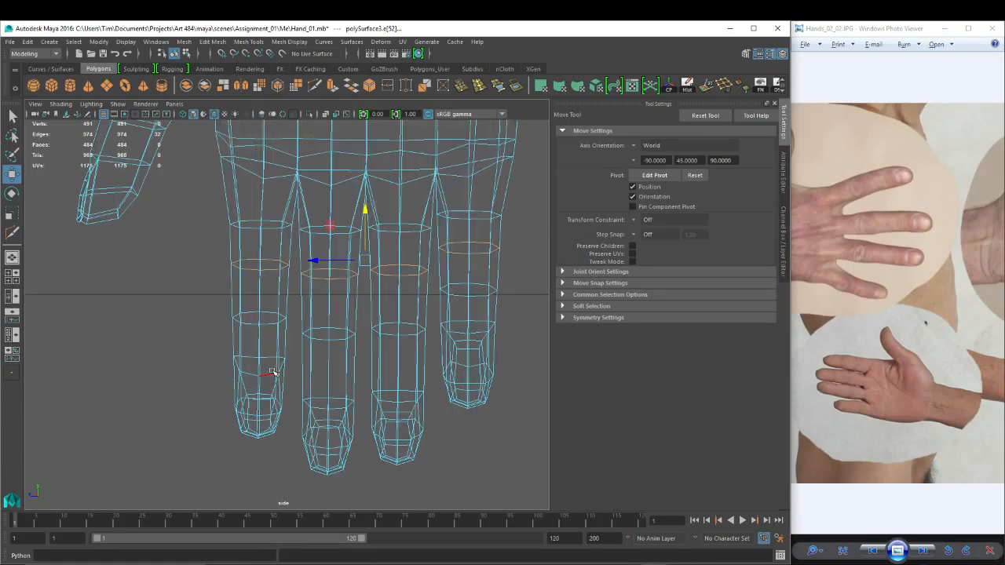
{"action": "left_click", "coordinate": [271, 372]}
{"action": "left_click", "coordinate": [269, 357]}
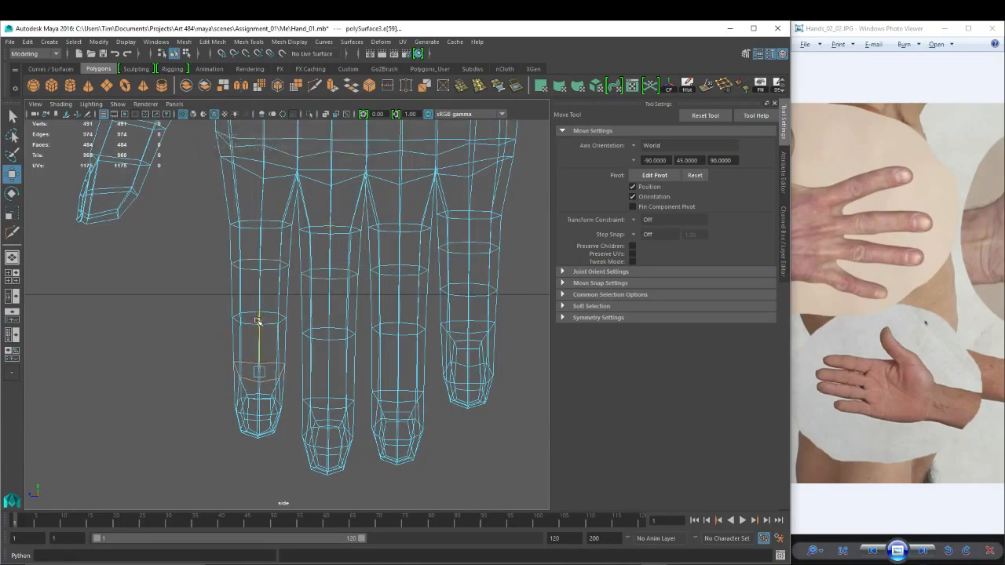
{"action": "key", "text": "r"}
{"action": "key", "text": "5"}
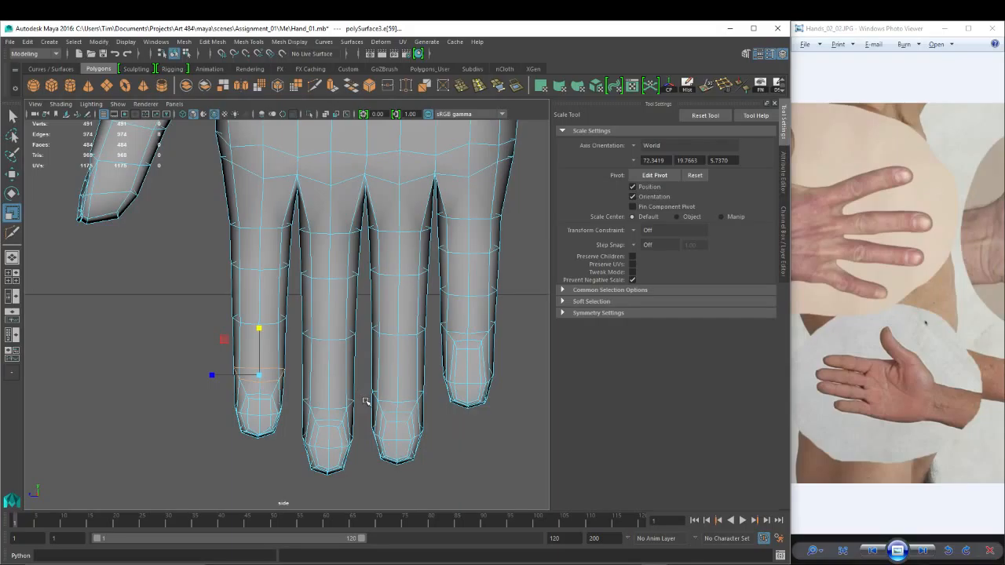
Select the edge loops between the middle and last joints on all four fingers and move them up toward the palm.
{"action": "left_click", "coordinate": [337, 337]}
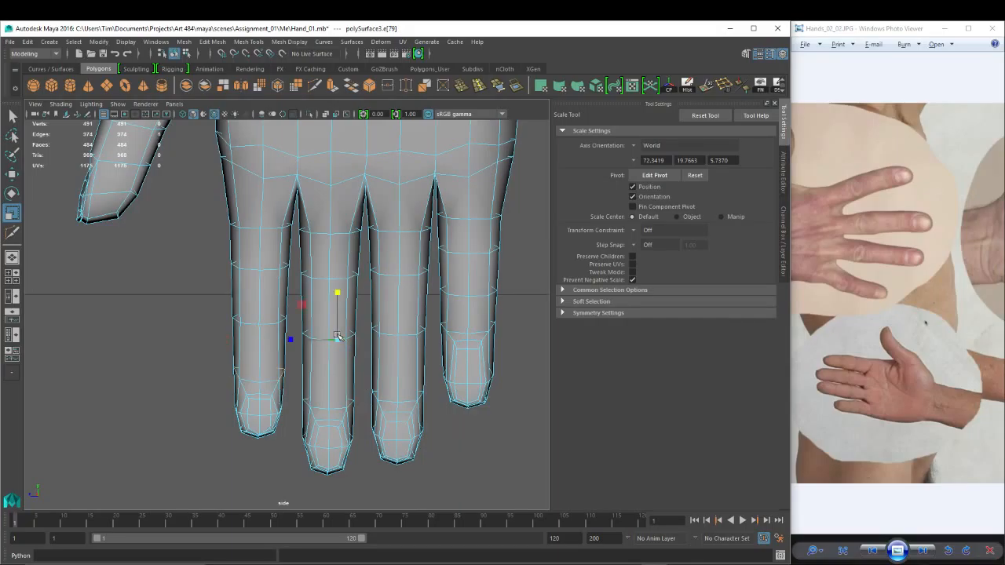
{"action": "left_click", "coordinate": [257, 322]}
{"action": "left_click", "coordinate": [408, 335], "text": "shift"}
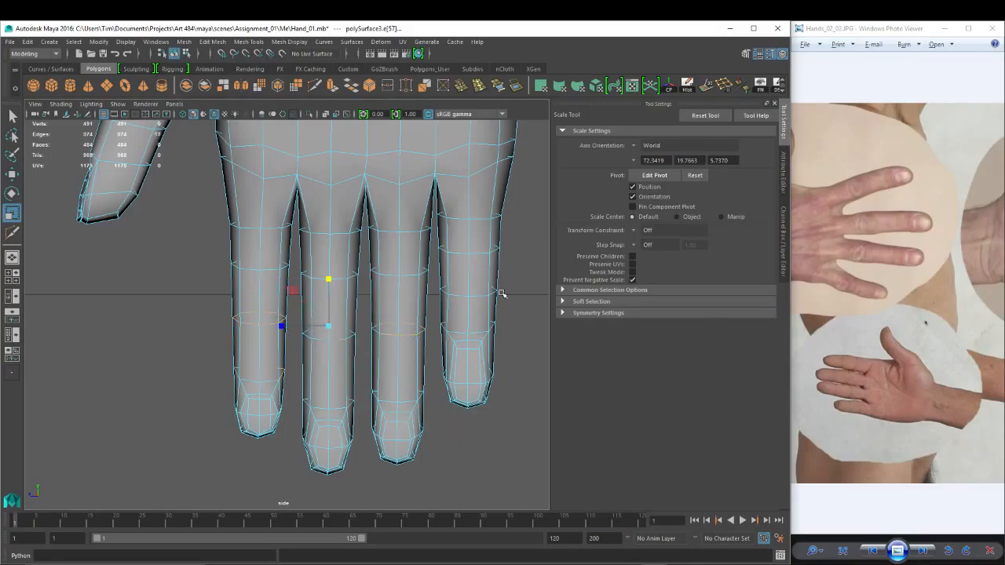
{"action": "key", "text": "w"}
{"action": "mouse_move", "coordinate": [363, 261]}
{"action": "left_mouse_down"}
{"action": "mouse_move", "coordinate": [364, 251]}
{"action": "mouse_move", "coordinate": [367, 260]}
{"action": "left_mouse_up"}
{"action": "key", "text": "ctrl+z"}
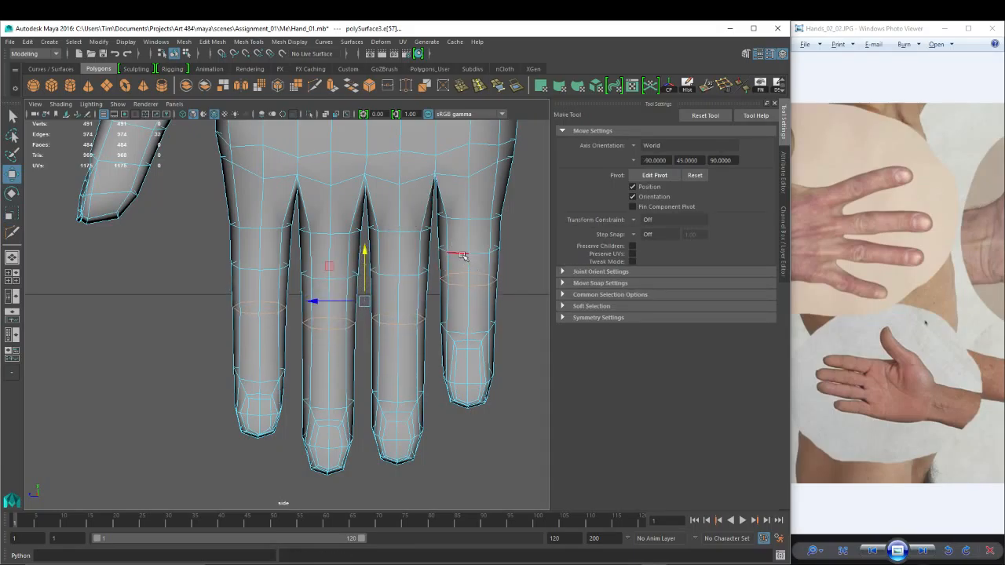
Bevel the middle-joint edge loops of all four fingers, then return to object selection.
{"action": "double_click", "coordinate": [464, 256]}
{"action": "double_click", "coordinate": [410, 274], "text": "shift"}
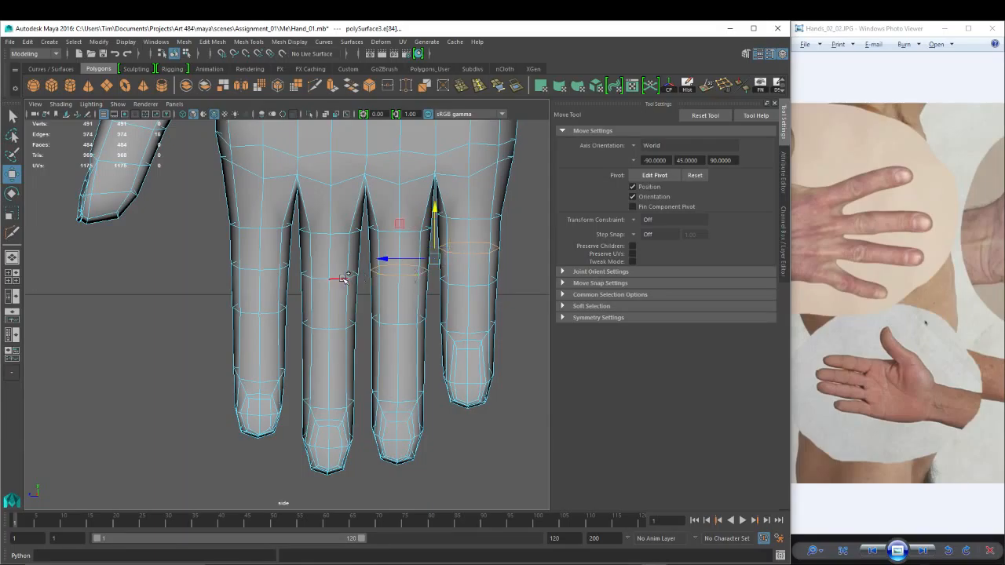
{"action": "double_click", "coordinate": [343, 278], "text": "shift"}
{"action": "double_click", "coordinate": [270, 269], "text": "shift"}
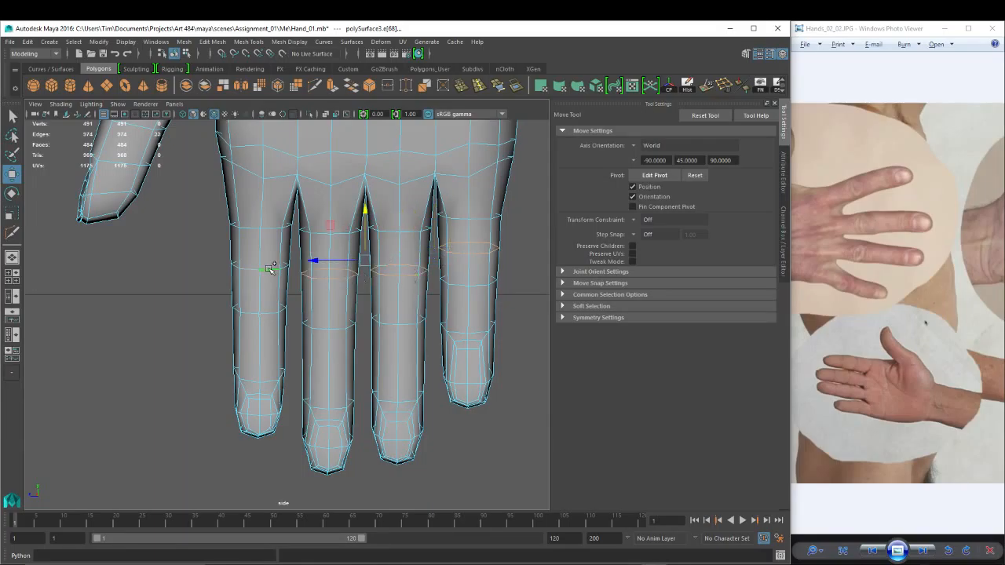
{"action": "left_click", "coordinate": [369, 86]}
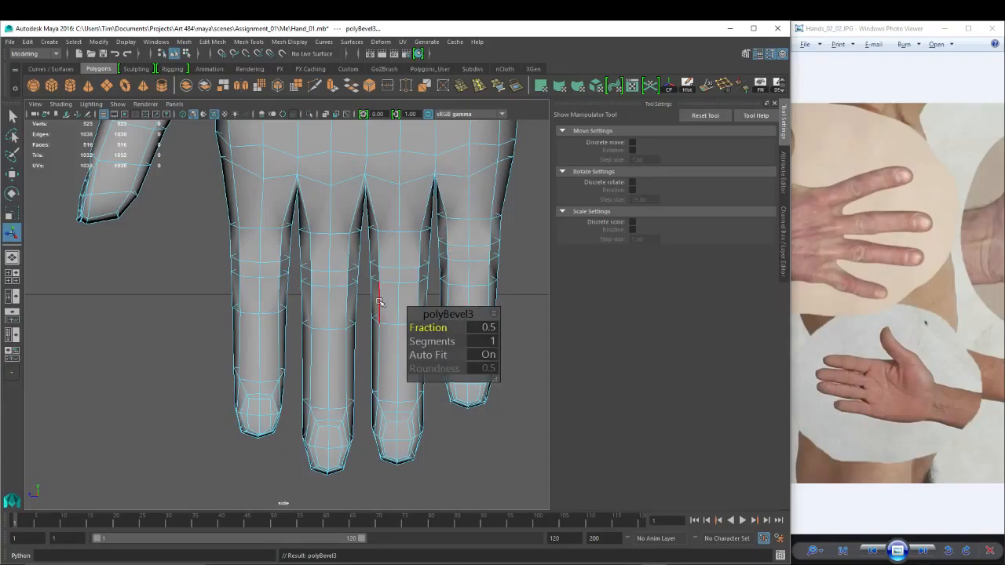
{"action": "right_click_drag", "start_coordinate": [343, 252], "coordinate": [373, 228]}
{"action": "left_click", "coordinate": [337, 264]}
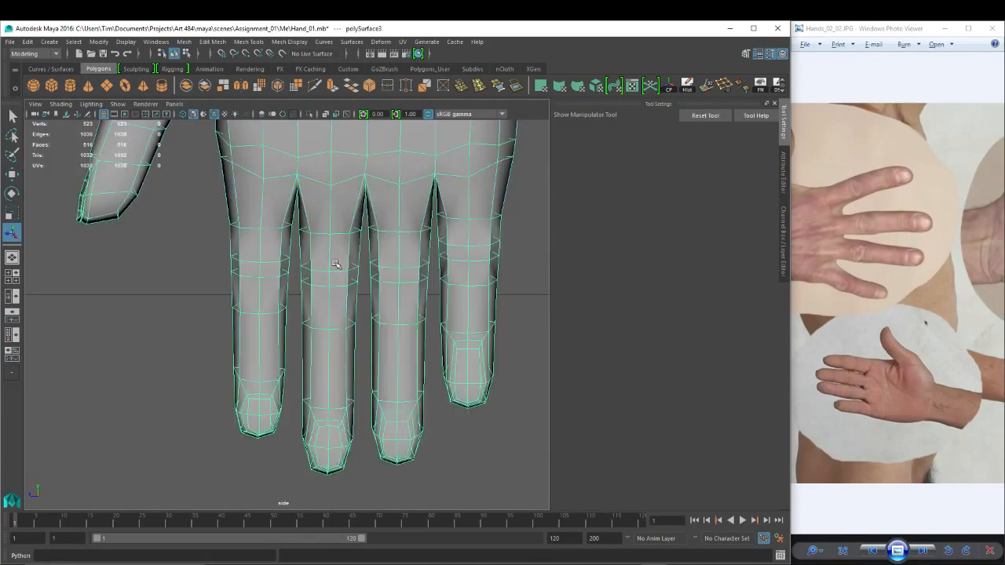
{"action": "key", "text": "space"}
{"action": "left_click_drag", "start_coordinate": [336, 263], "coordinate": [235, 176]}
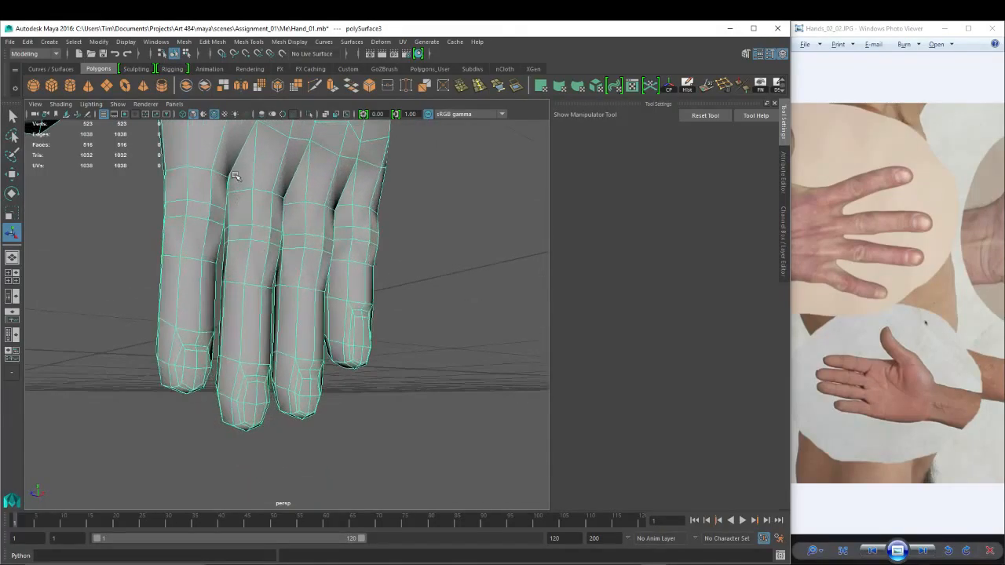
{"action": "right_click_drag", "start_coordinate": [211, 171], "coordinate": [210, 141]}
{"action": "left_click", "coordinate": [224, 172]}
{"action": "left_click_drag", "start_coordinate": [375, 210], "coordinate": [176, 292], "text": "alt"}
{"action": "key", "text": "w"}
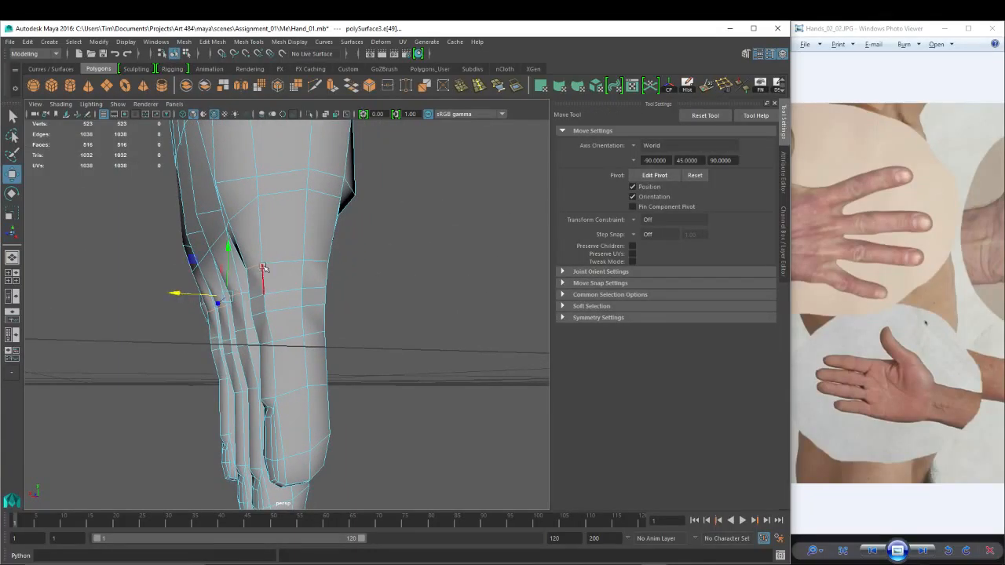
Select the two palm-side vertex rows along the base of the four fingers, excluding the back of the hand.
{"action": "key", "text": "space"}
{"action": "left_click_drag", "start_coordinate": [291, 254], "coordinate": [298, 280]}
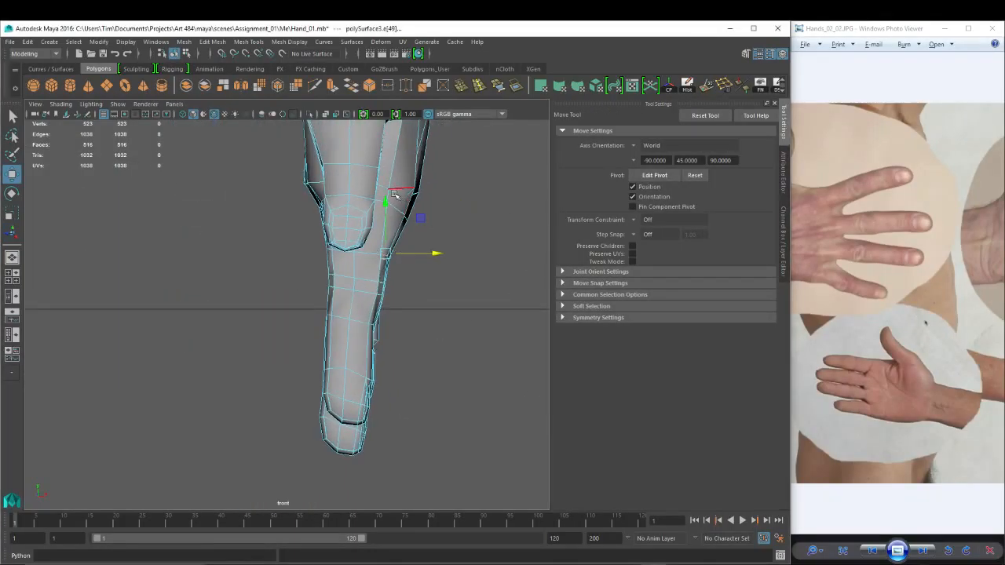
{"action": "middle_click_drag", "start_coordinate": [381, 173], "coordinate": [433, 249], "text": "alt"}
{"action": "right_click_drag", "start_coordinate": [409, 219], "coordinate": [357, 218]}
{"action": "key", "text": "4"}
{"action": "mouse_move", "coordinate": [336, 242]}
{"action": "left_mouse_down"}
{"action": "mouse_move", "coordinate": [369, 272]}
{"action": "mouse_move", "coordinate": [368, 244]}
{"action": "mouse_move", "coordinate": [404, 270]}
{"action": "mouse_move", "coordinate": [390, 254]}
{"action": "mouse_move", "coordinate": [402, 265]}
{"action": "mouse_move", "coordinate": [67, 274]}
{"action": "mouse_move", "coordinate": [78, 261]}
{"action": "mouse_move", "coordinate": [160, 255]}
{"action": "left_mouse_up"}
{"action": "key", "text": "space"}
{"action": "key", "text": "5"}
{"action": "left_click_drag", "start_coordinate": [381, 201], "coordinate": [392, 216], "text": "shift"}
{"action": "left_click_drag", "start_coordinate": [311, 221], "coordinate": [234, 222], "text": "alt"}
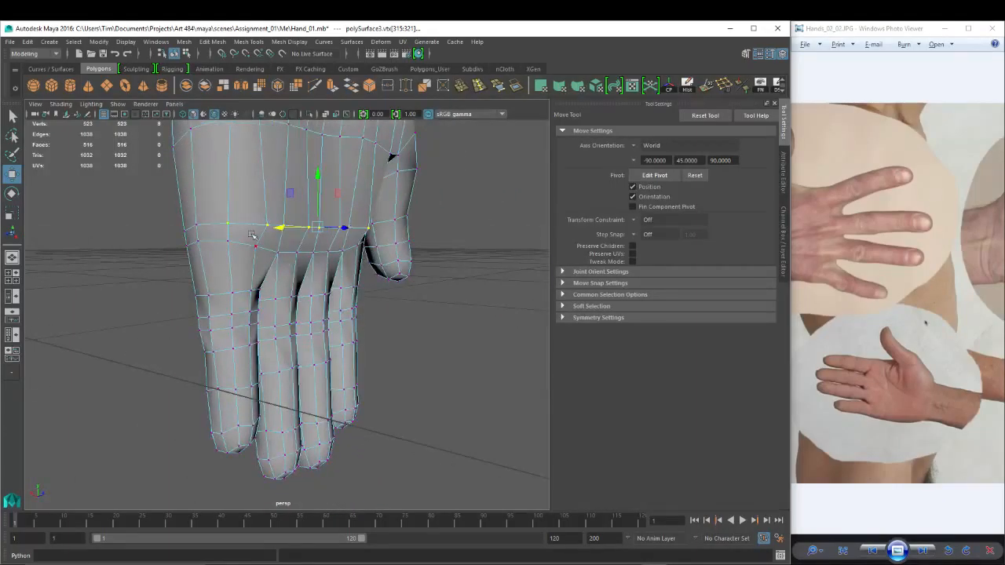
{"action": "left_click_drag", "start_coordinate": [355, 260], "coordinate": [333, 261], "text": "alt"}
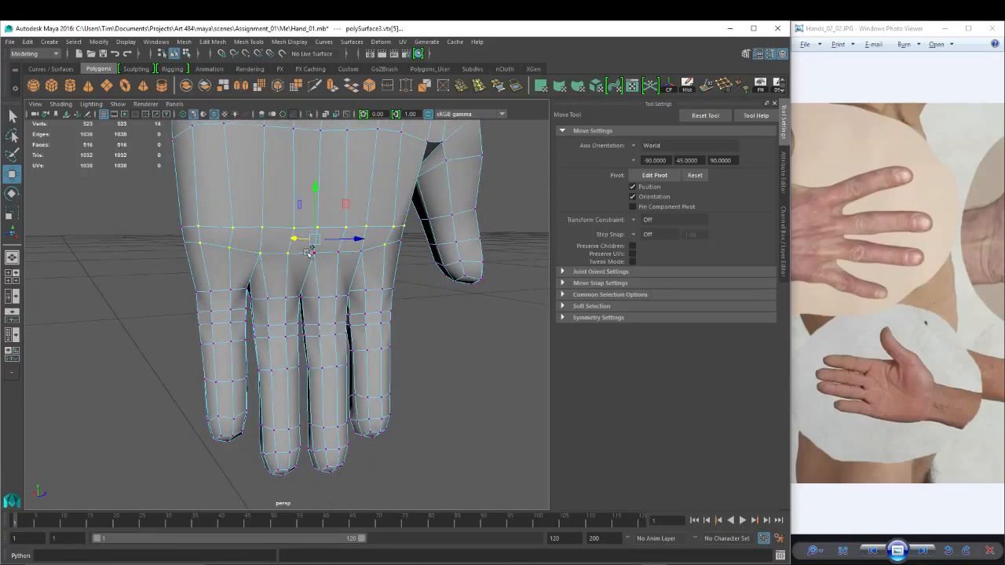
Complete the palm-side vertex selection at the finger bases and turn on the smooth mesh preview for the hand.
{"action": "left_click_drag", "start_coordinate": [363, 251], "coordinate": [412, 225], "text": "alt"}
{"action": "key", "text": "3"}
{"action": "key", "text": "space"}
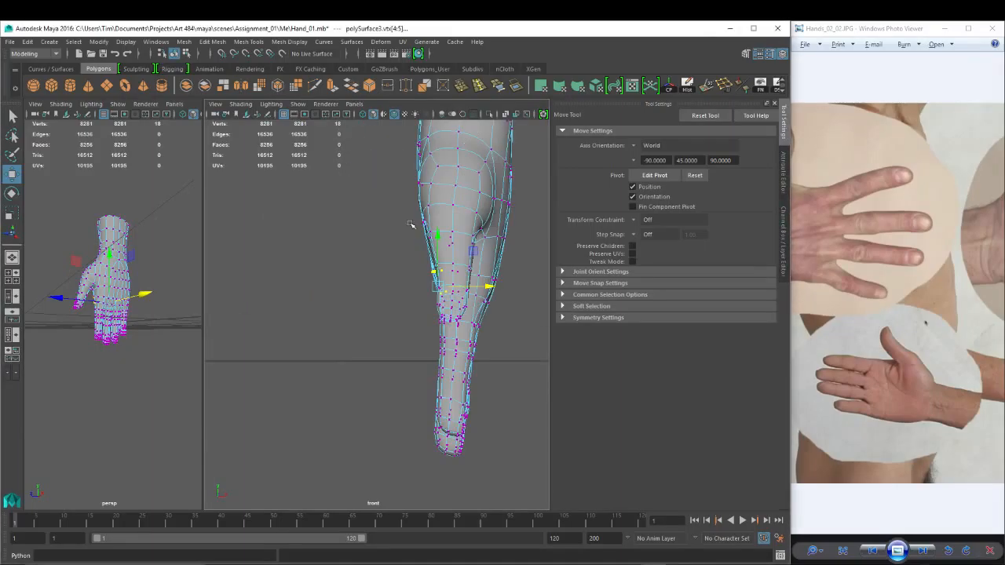
{"action": "middle_click_drag", "start_coordinate": [449, 332], "coordinate": [382, 292], "text": "alt"}
Select all vertices of the four fingers below their bases, including the little finger's uppermost ring, leaving the palm and thumb out.
{"action": "key", "text": "space"}
{"action": "left_click_drag", "start_coordinate": [382, 297], "coordinate": [427, 296]}
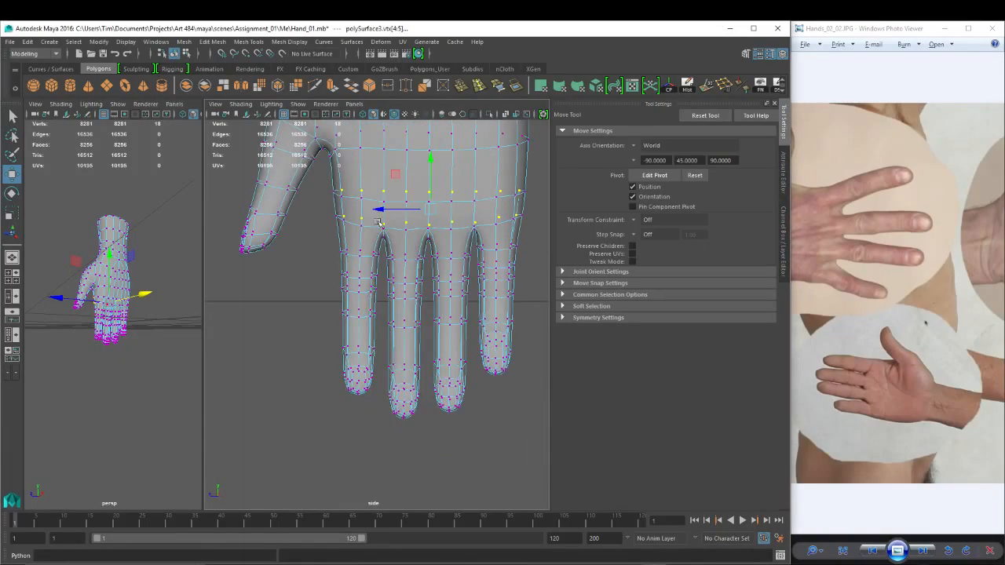
{"action": "right_click", "coordinate": [379, 204]}
{"action": "right_click_drag", "start_coordinate": [379, 203], "coordinate": [332, 198]}
{"action": "left_click_drag", "start_coordinate": [323, 248], "coordinate": [548, 501]}
{"action": "key", "text": "4"}
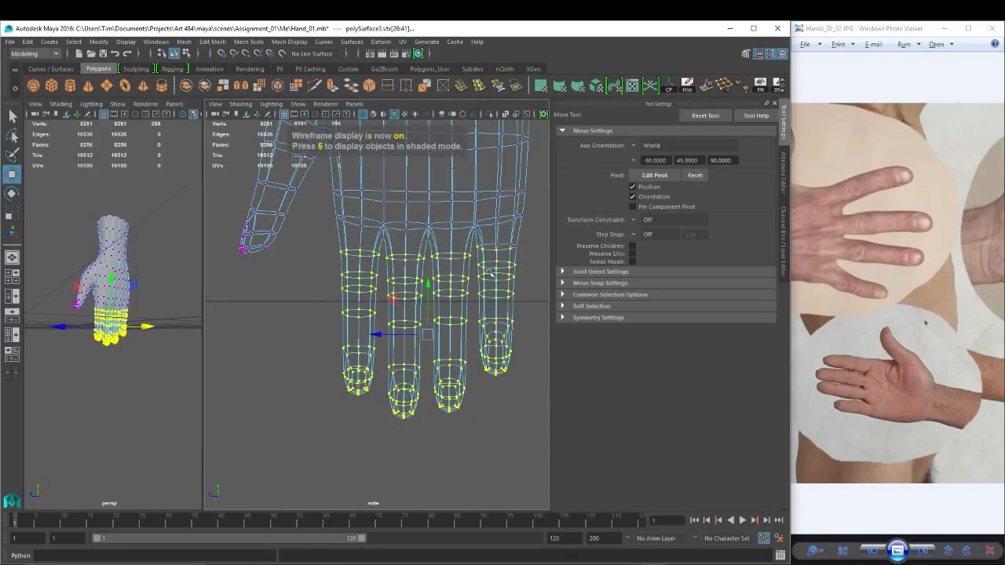
{"action": "left_click_drag", "start_coordinate": [532, 271], "coordinate": [533, 271], "text": "ctrl+shift"}
{"action": "middle_click_drag", "start_coordinate": [491, 238], "coordinate": [412, 246], "text": "alt"}
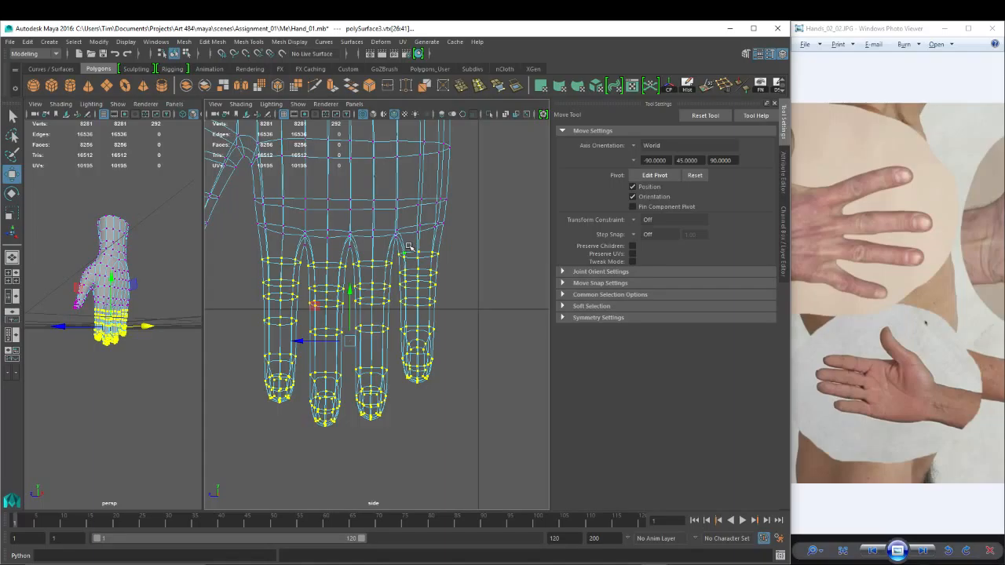
Rotate the four fingers slightly toward the palm side in the front view and move them back in line with the hand.
{"action": "key", "text": "space"}
{"action": "mouse_move", "coordinate": [409, 247]}
{"action": "left_mouse_down"}
{"action": "mouse_move", "coordinate": [399, 233]}
{"action": "mouse_move", "coordinate": [400, 260]}
{"action": "left_mouse_up"}
{"action": "key", "text": "space"}
{"action": "key", "text": "space"}
{"action": "key", "text": "e"}
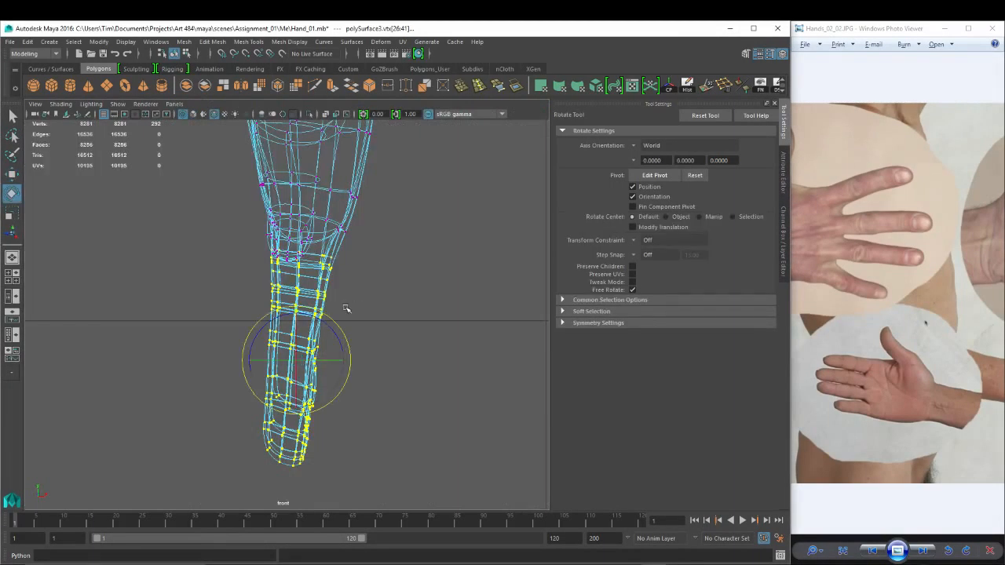
{"action": "mouse_move", "coordinate": [338, 325]}
{"action": "left_mouse_down"}
{"action": "mouse_move", "coordinate": [341, 339]}
{"action": "mouse_move", "coordinate": [341, 328]}
{"action": "mouse_move", "coordinate": [330, 329]}
{"action": "left_mouse_up"}
{"action": "key", "text": "w"}
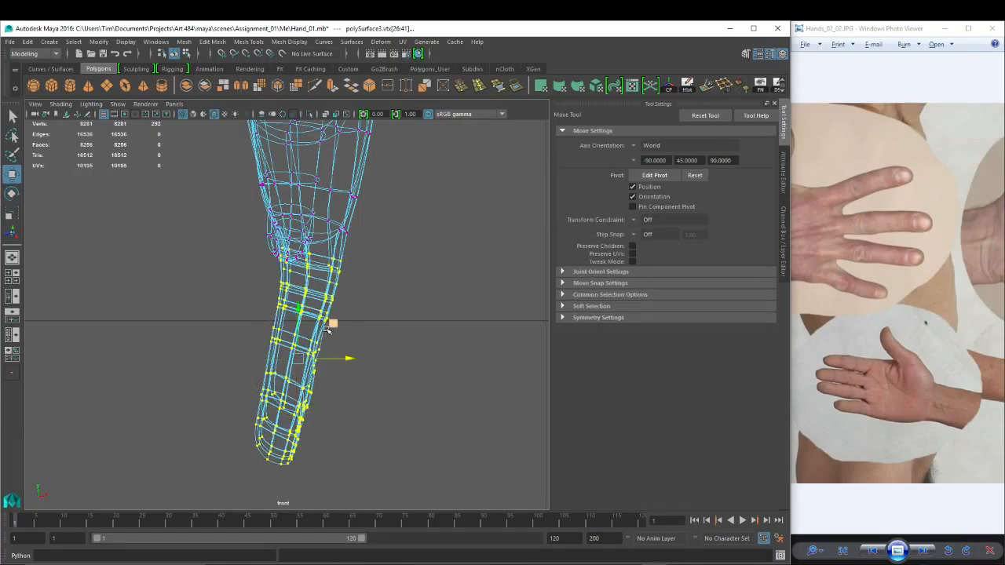
{"action": "left_click_drag", "start_coordinate": [299, 360], "coordinate": [291, 351]}
Select the two rows of knuckle vertices on the back of the hand and move them slightly outward.
{"action": "left_click_drag", "start_coordinate": [337, 224], "coordinate": [351, 236]}
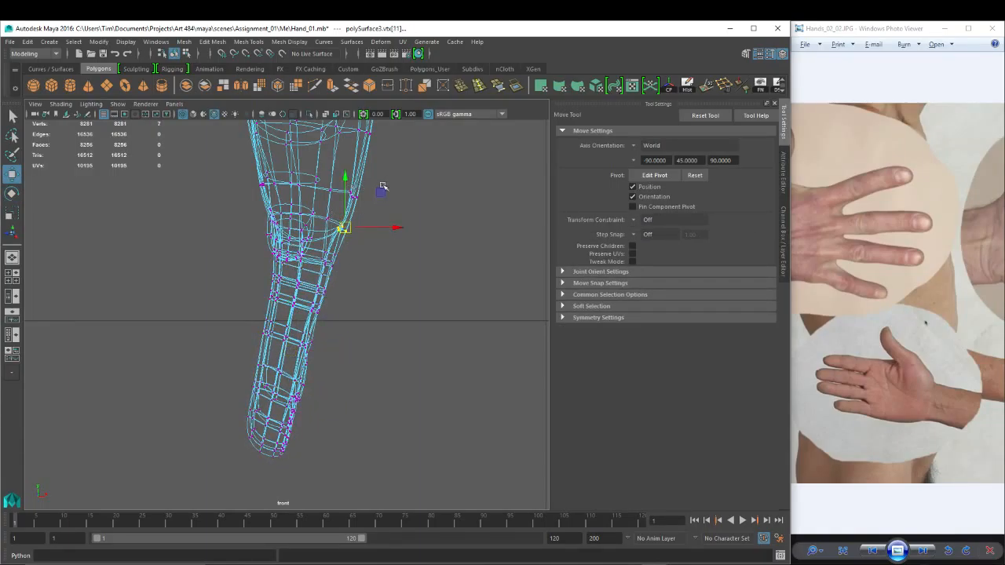
{"action": "left_click_drag", "start_coordinate": [383, 186], "coordinate": [407, 215], "text": "shift"}
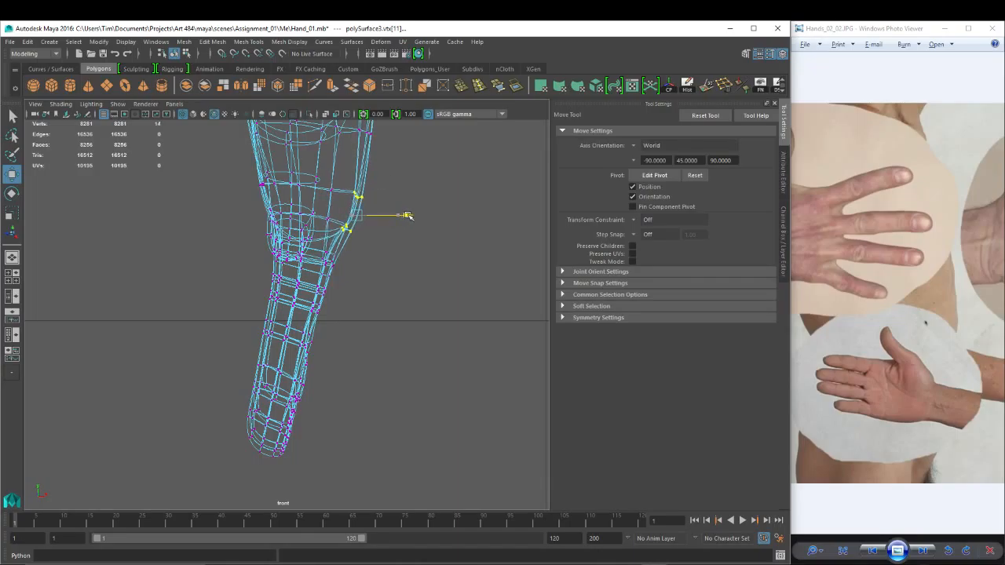
{"action": "right_click_drag", "start_coordinate": [403, 214], "coordinate": [402, 188], "text": "alt"}
{"action": "middle_click_drag", "start_coordinate": [402, 188], "coordinate": [424, 198], "text": "alt"}
{"action": "right_click_drag", "start_coordinate": [267, 214], "coordinate": [296, 177], "text": "alt"}
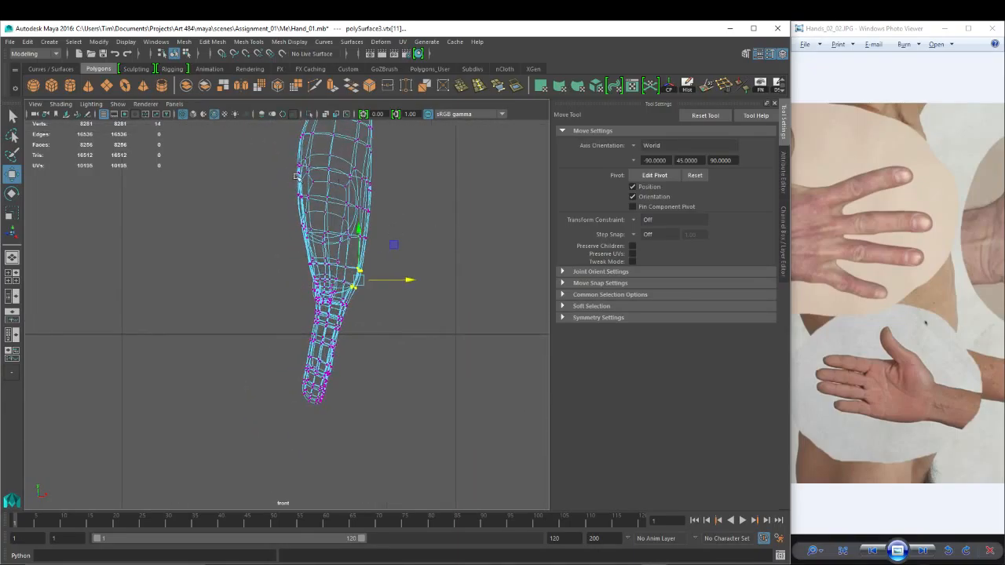
Try moving the vertex row across the middle of the palm, leaving the thumb-side vertices out of the selection.
{"action": "mouse_move", "coordinate": [290, 190]}
{"action": "left_mouse_down"}
{"action": "mouse_move", "coordinate": [310, 208]}
{"action": "mouse_move", "coordinate": [326, 177]}
{"action": "mouse_move", "coordinate": [352, 228]}
{"action": "mouse_move", "coordinate": [382, 225]}
{"action": "left_mouse_up"}
{"action": "key", "text": "space"}
{"action": "key", "text": "5"}
{"action": "left_click", "coordinate": [369, 198], "text": "ctrl"}
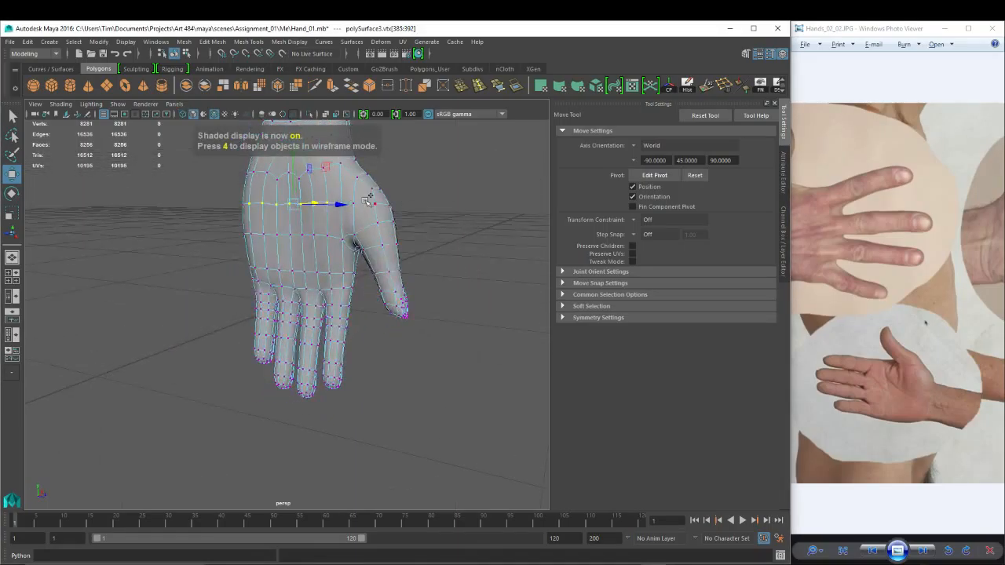
{"action": "left_click", "coordinate": [340, 200], "text": "ctrl"}
{"action": "left_click", "coordinate": [326, 201], "text": "ctrl"}
{"action": "left_click_drag", "start_coordinate": [308, 199], "coordinate": [408, 207], "text": "alt"}
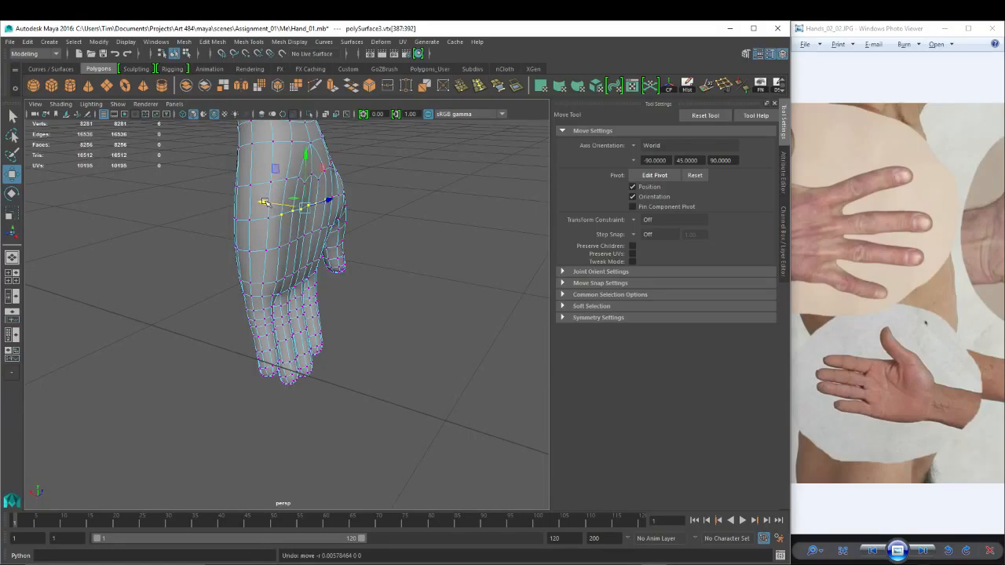
Turn off the smooth mesh preview and adjust a palm vertex near the little-finger edge with Soft Select.
{"action": "key", "text": "1"}
{"action": "key", "text": "b"}
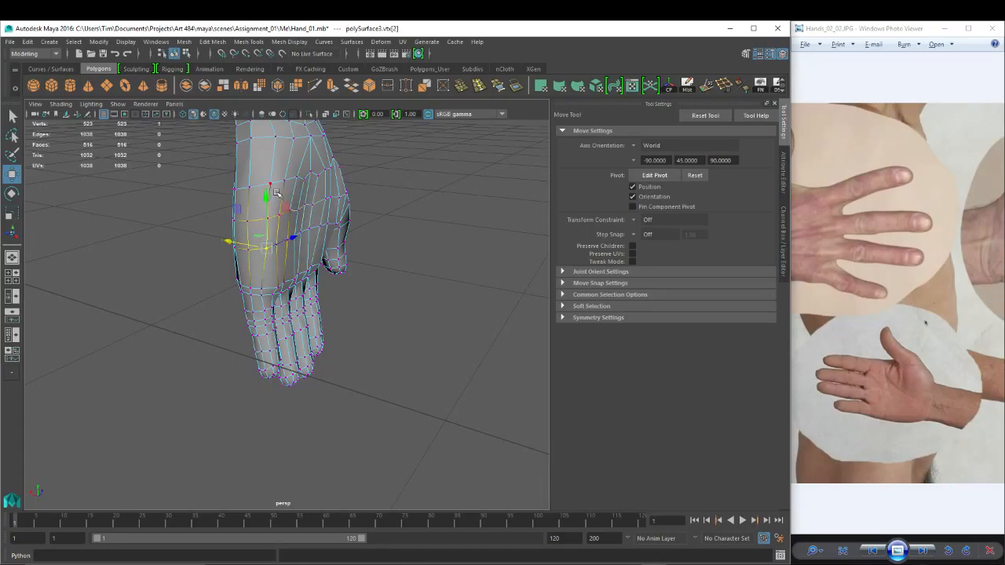
{"action": "left_click_drag", "start_coordinate": [269, 196], "coordinate": [138, 223], "text": "alt"}
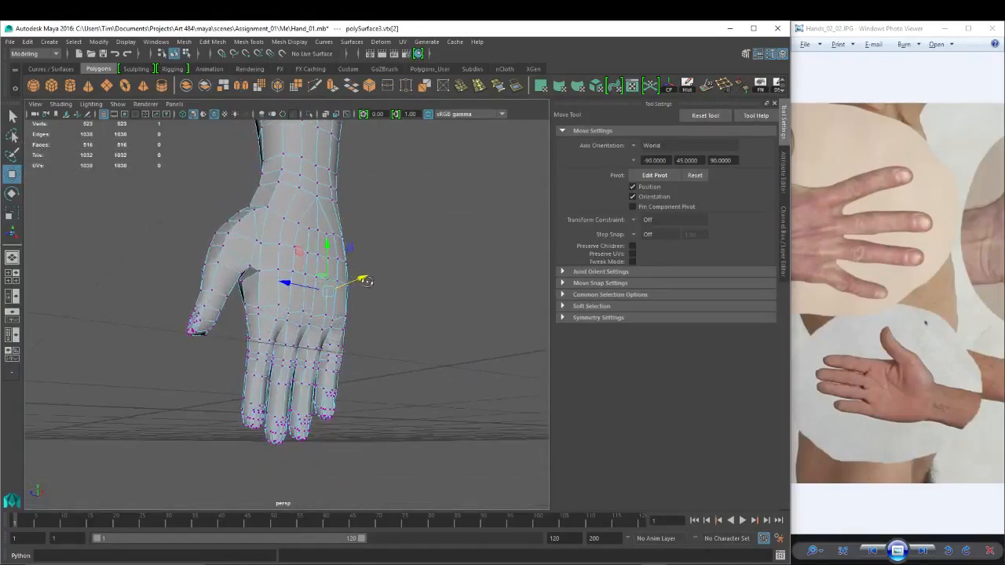
{"action": "mouse_move", "coordinate": [368, 281]}
{"action": "left_mouse_down", "text": "alt"}
{"action": "mouse_move", "coordinate": [334, 338]}
{"action": "mouse_move", "coordinate": [328, 287]}
{"action": "mouse_move", "coordinate": [363, 274]}
{"action": "left_mouse_up", "text": "alt"}
Switch to face selection and pick a thin face along the front edge of the little finger's nail.
{"action": "key", "text": "space"}
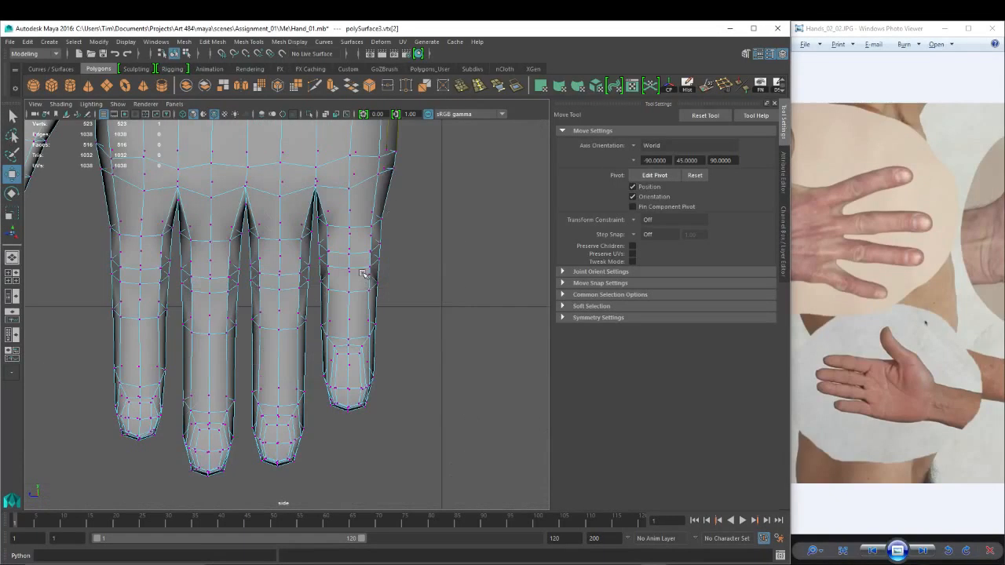
{"action": "middle_click_drag", "start_coordinate": [296, 302], "coordinate": [384, 194], "text": "alt"}
{"action": "right_click_drag", "start_coordinate": [366, 218], "coordinate": [449, 347]}
{"action": "middle_click_drag", "start_coordinate": [449, 346], "coordinate": [359, 287], "text": "alt"}
{"action": "right_click_drag", "start_coordinate": [359, 287], "coordinate": [471, 289], "text": "alt"}
{"action": "middle_click_drag", "start_coordinate": [471, 278], "coordinate": [347, 304], "text": "alt"}
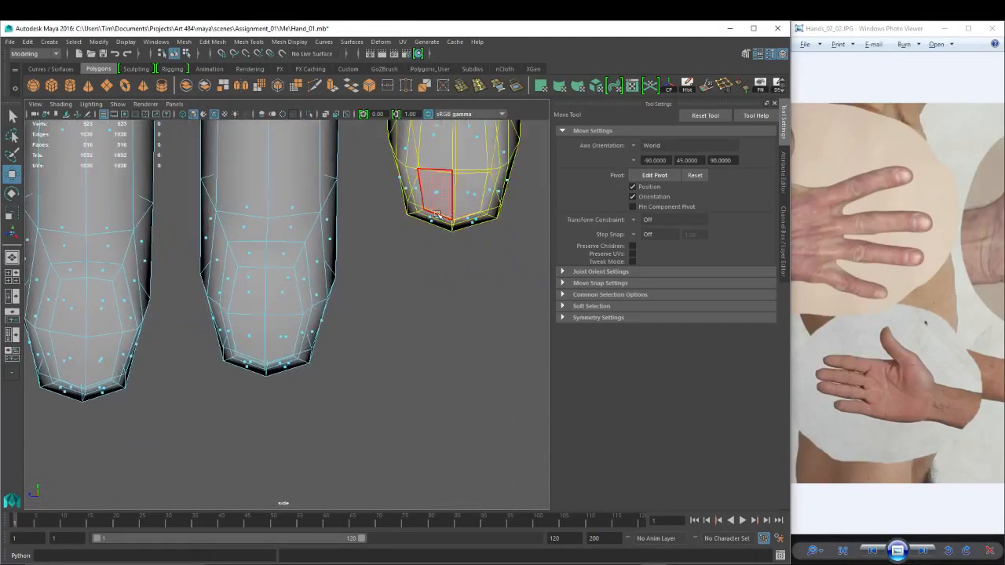
{"action": "key", "text": "5"}
{"action": "left_click", "coordinate": [474, 223]}
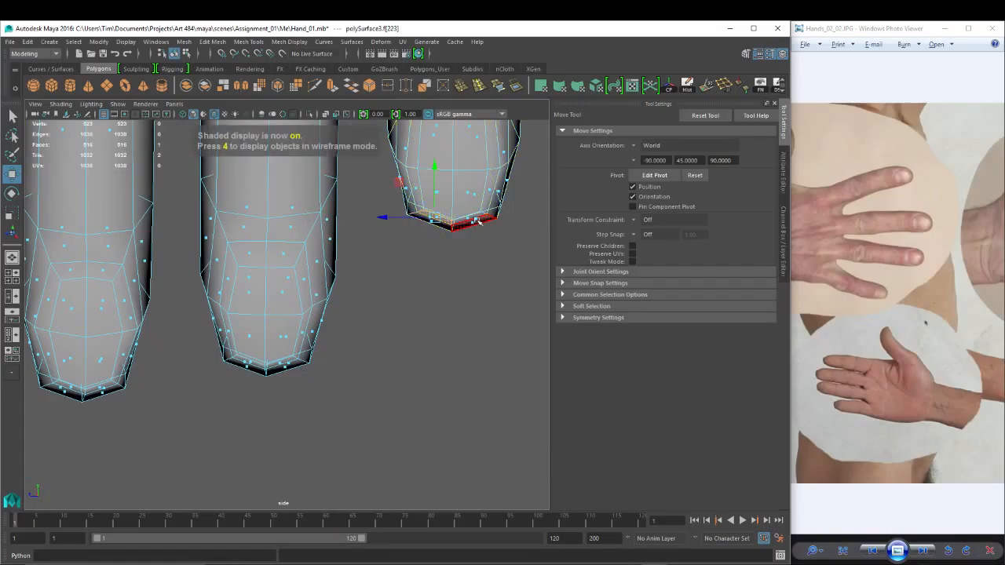
{"action": "key", "text": "space"}
{"action": "key", "text": "space"}
{"action": "left_click_drag", "start_coordinate": [350, 269], "coordinate": [342, 280], "text": "alt"}
{"action": "middle_click_drag", "start_coordinate": [343, 279], "coordinate": [373, 198], "text": "alt"}
{"action": "right_click_drag", "start_coordinate": [235, 251], "coordinate": [285, 272], "text": "alt"}
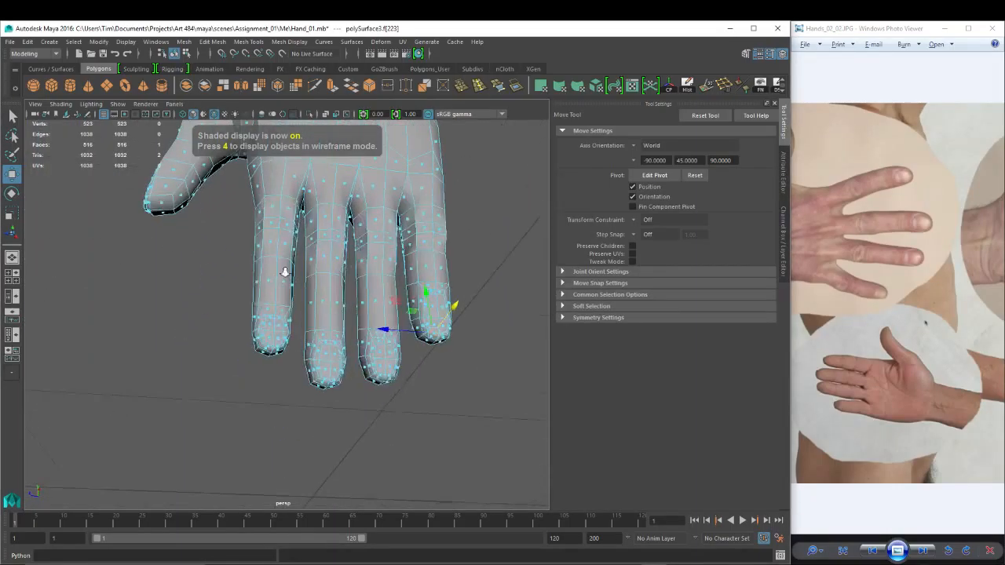
{"action": "left_click_drag", "start_coordinate": [285, 272], "coordinate": [439, 324], "text": "alt"}
{"action": "scroll", "coordinate": [424, 310], "scroll_direction": "down", "scroll_amount": 8}
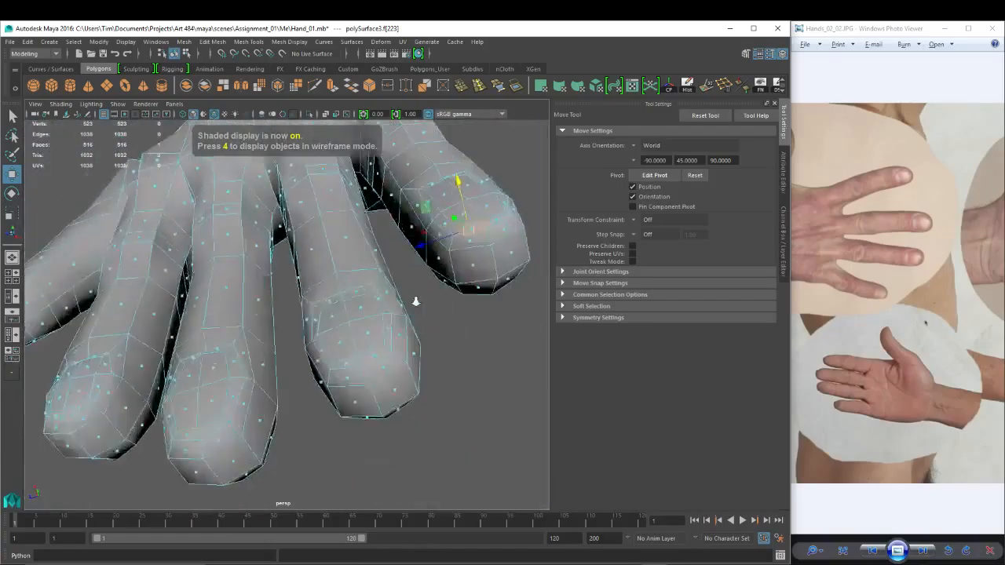
{"action": "left_click", "coordinate": [396, 268]}
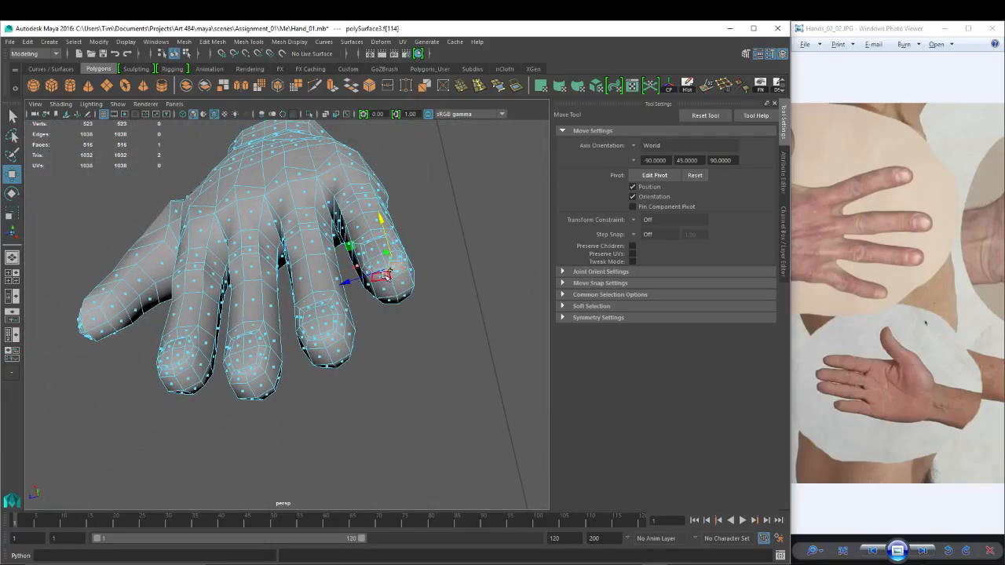
Add the remaining thin faces along the front nail edges of the little, ring, middle and index fingers to the selection.
{"action": "left_click", "coordinate": [334, 335], "text": "shift"}
{"action": "left_click", "coordinate": [318, 340], "text": "shift"}
{"action": "right_click_drag", "start_coordinate": [314, 292], "coordinate": [346, 309], "text": "alt"}
{"action": "left_click", "coordinate": [485, 221], "text": "shift"}
{"action": "middle_click_drag", "start_coordinate": [372, 311], "coordinate": [387, 261], "text": "alt"}
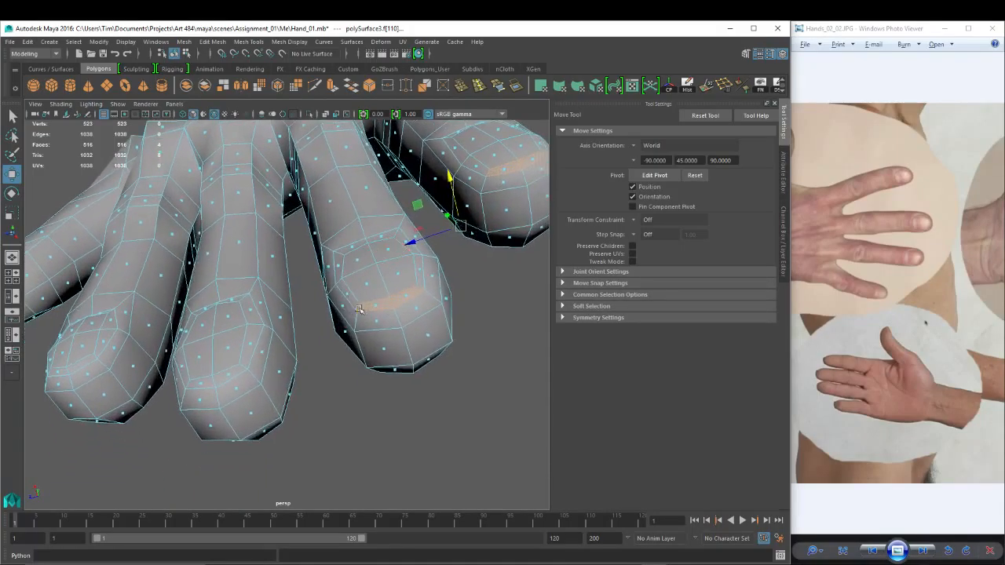
{"action": "right_click_drag", "start_coordinate": [387, 261], "coordinate": [369, 273], "text": "alt"}
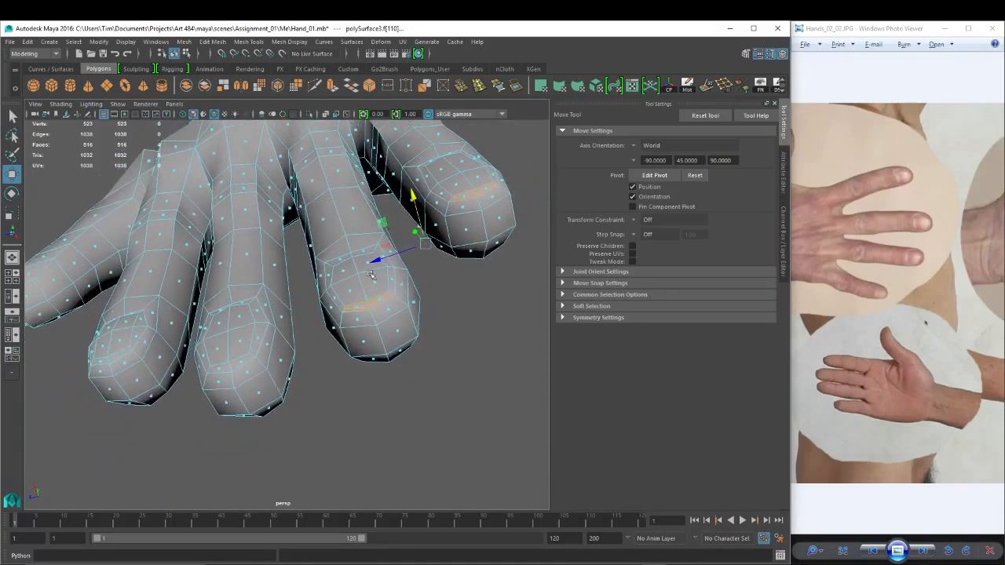
{"action": "left_click", "coordinate": [241, 359], "text": "shift"}
{"action": "left_click", "coordinate": [106, 360], "text": "shift"}
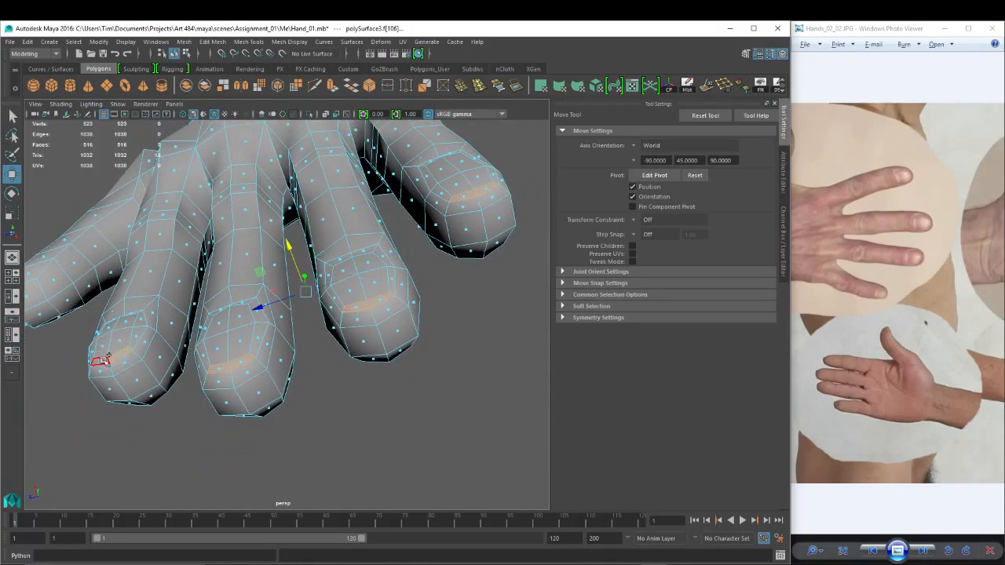
{"action": "left_click", "coordinate": [105, 360], "text": "shift"}
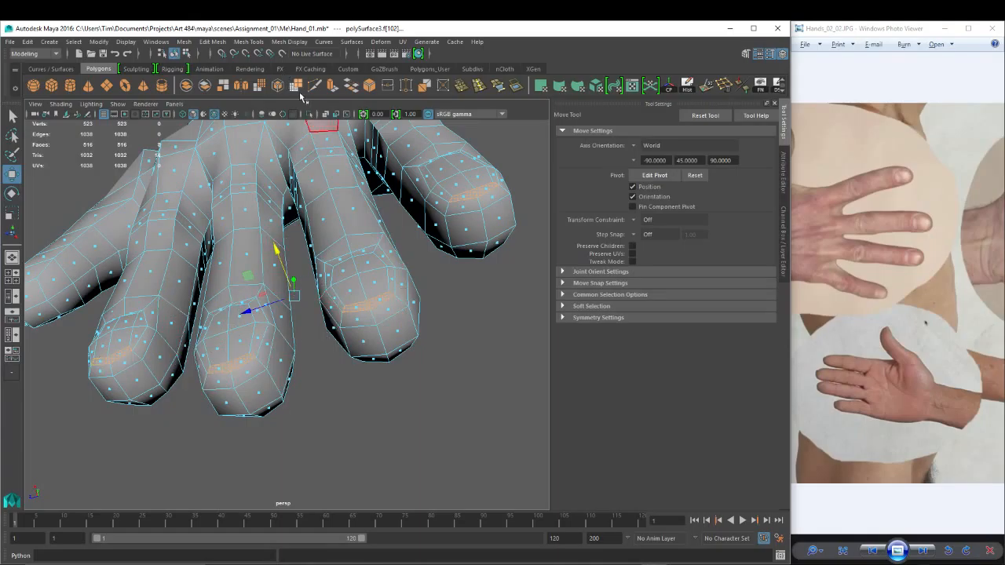
{"action": "key", "text": "r"}
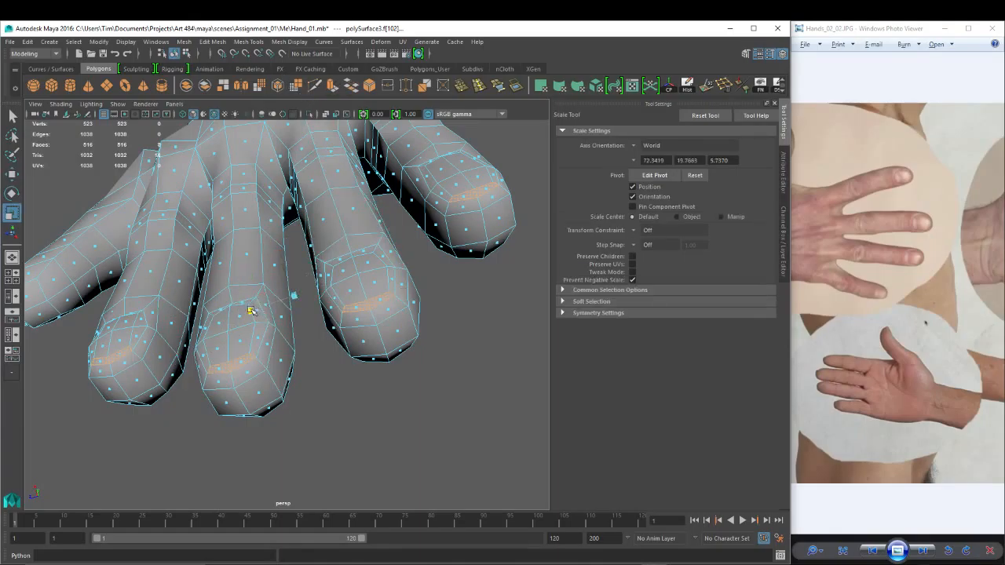
{"action": "left_click_drag", "start_coordinate": [250, 311], "coordinate": [244, 314]}
{"action": "key", "text": "ctrl+z"}
Widen the nail-edge faces of the index, middle and ring fingers by scaling each finger's pair sideways.
{"action": "left_click_drag", "start_coordinate": [306, 235], "coordinate": [226, 294], "text": "alt"}
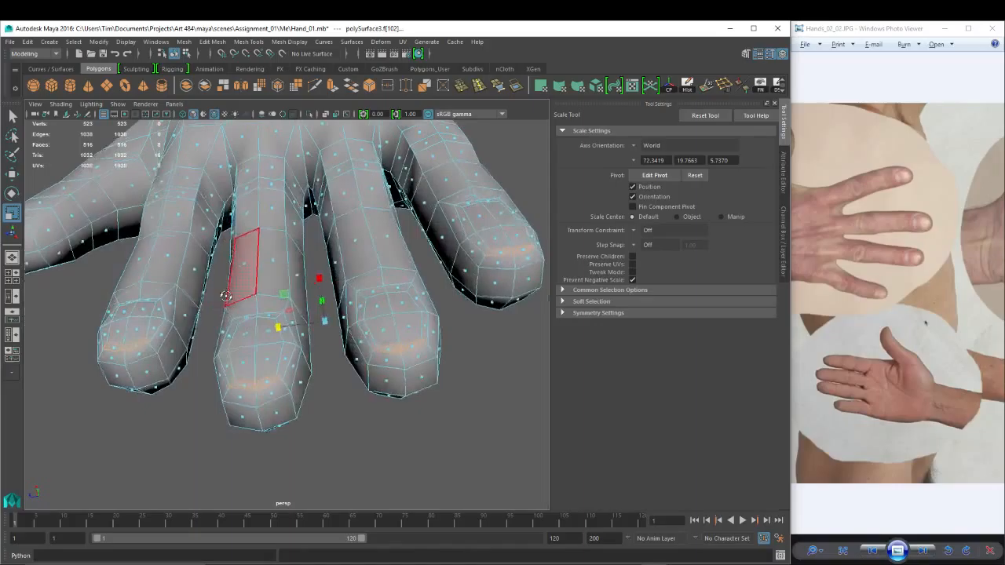
{"action": "left_click", "coordinate": [137, 343]}
{"action": "left_click", "coordinate": [115, 345], "text": "shift"}
{"action": "left_click_drag", "start_coordinate": [81, 348], "coordinate": [71, 348]}
{"action": "left_click", "coordinate": [245, 387]}
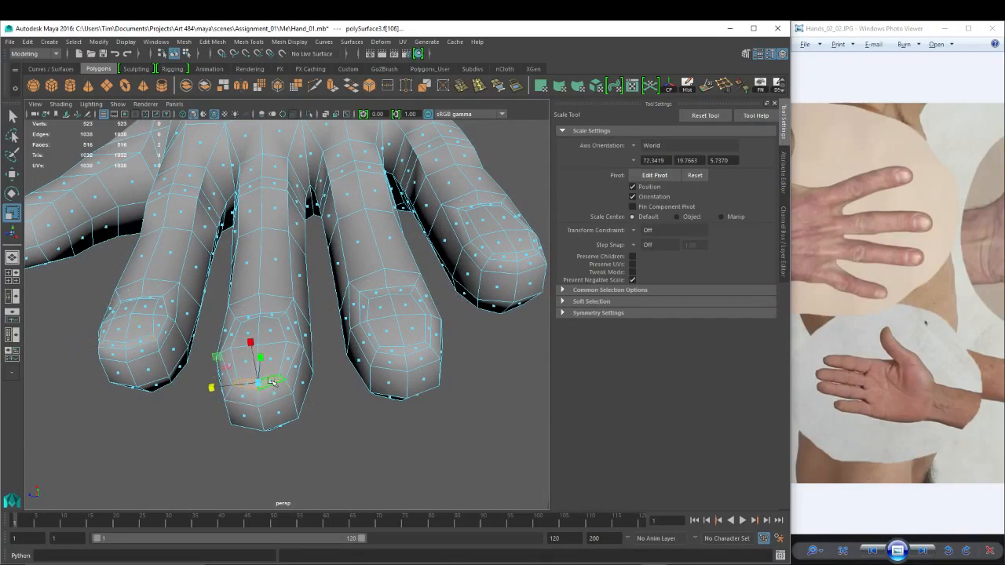
{"action": "left_click_drag", "start_coordinate": [213, 387], "coordinate": [196, 387]}
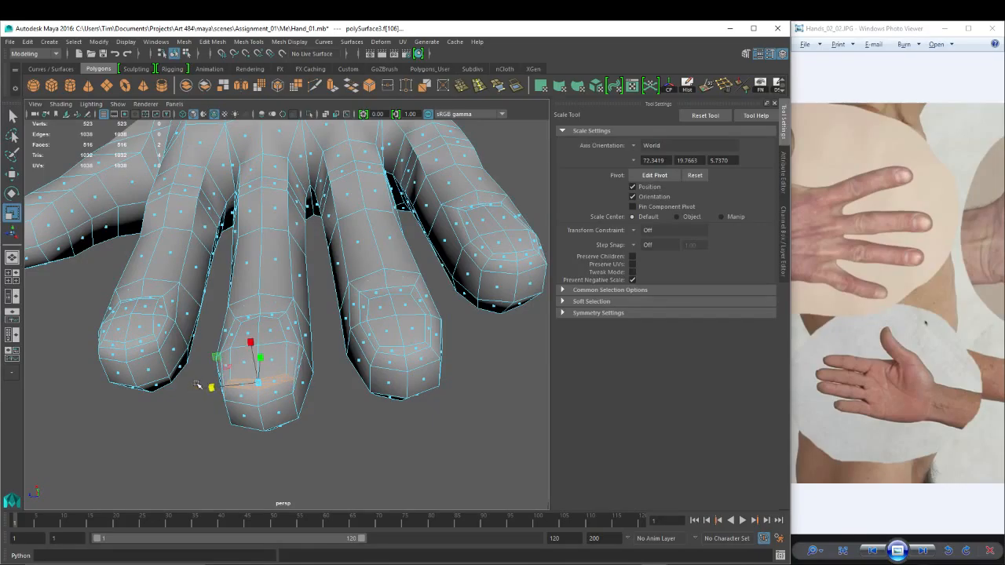
{"action": "left_click", "coordinate": [401, 350]}
{"action": "left_click", "coordinate": [411, 351], "text": "shift"}
{"action": "left_click_drag", "start_coordinate": [355, 354], "coordinate": [348, 354]}
Select the nail-edge faces on all four fingers and extrude them.
{"action": "left_click", "coordinate": [504, 257]}
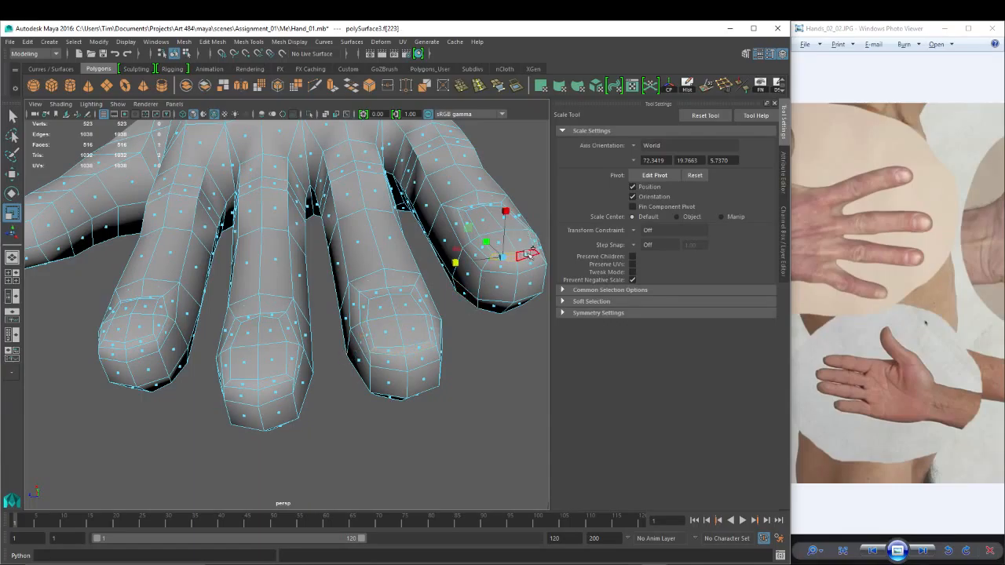
{"action": "left_click", "coordinate": [414, 349], "text": "shift"}
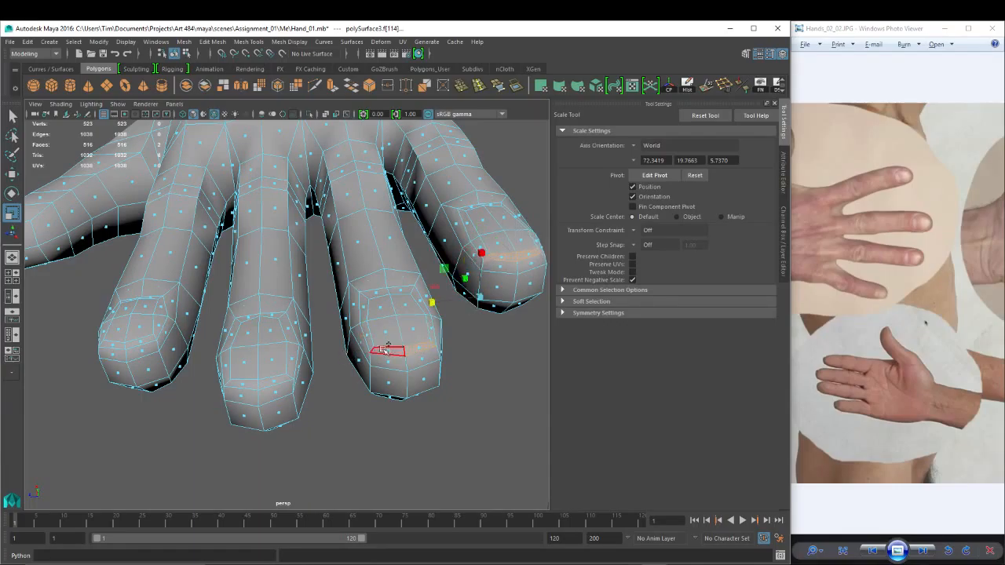
{"action": "left_click", "coordinate": [264, 382], "text": "shift"}
{"action": "left_click", "coordinate": [138, 338], "text": "shift"}
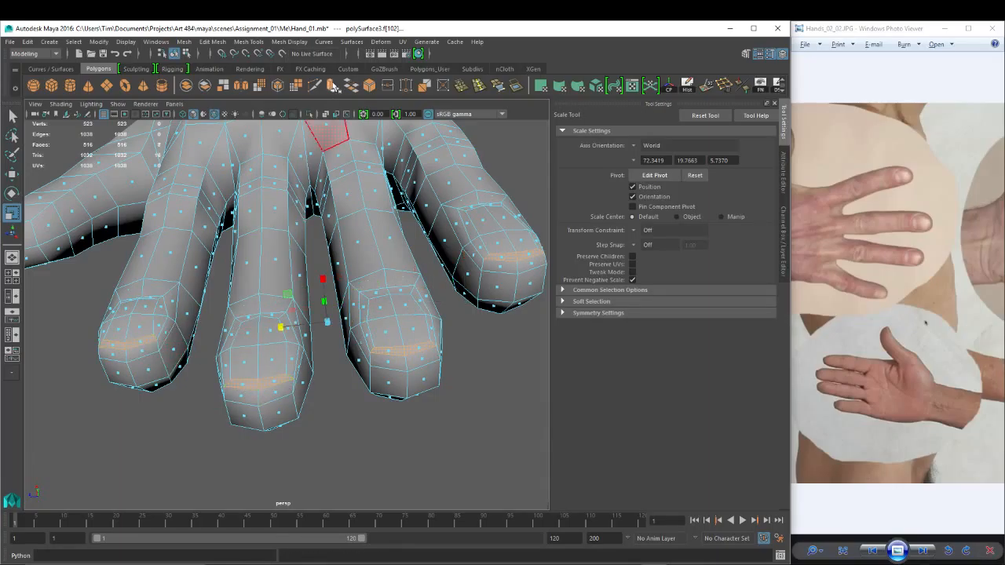
{"action": "left_click", "coordinate": [334, 86]}
Move the extruded nail-edge faces of all four fingers slightly outward from the nail side along the X axis.
{"action": "left_click_drag", "start_coordinate": [195, 265], "coordinate": [234, 265], "text": "alt"}
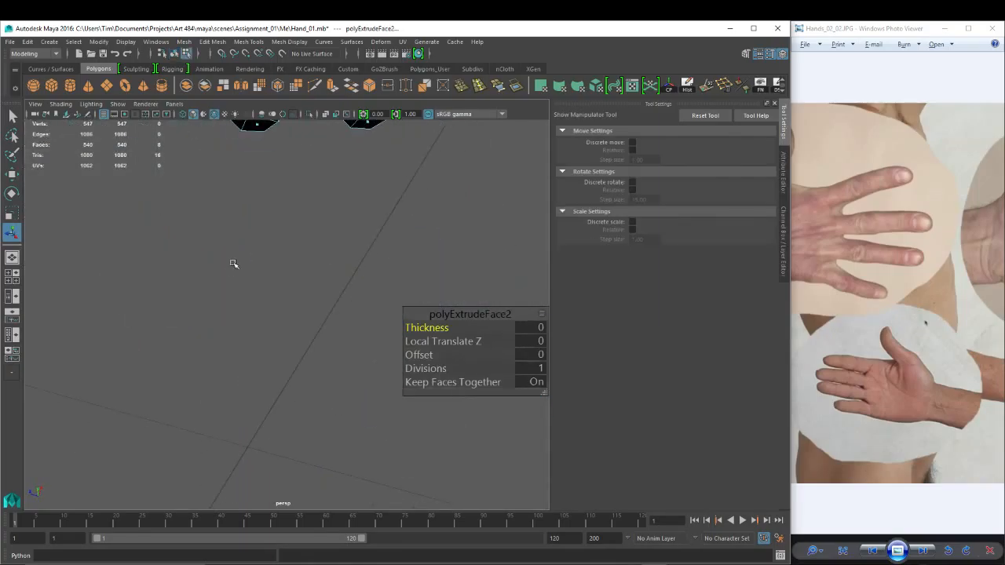
{"action": "key", "text": "w"}
{"action": "left_click_drag", "start_coordinate": [278, 235], "coordinate": [312, 286], "text": "alt"}
{"action": "left_click_drag", "start_coordinate": [405, 308], "coordinate": [376, 347], "text": "alt"}
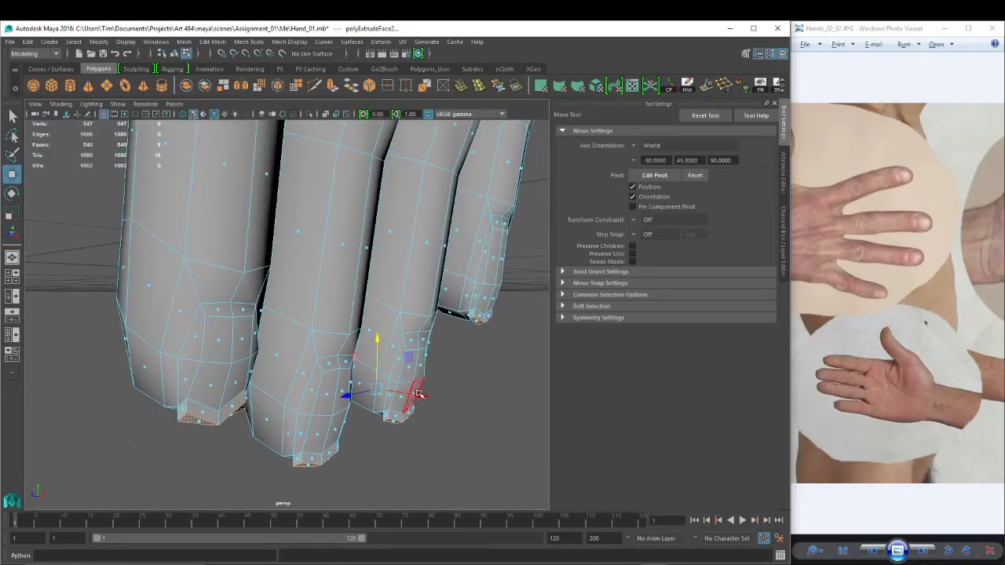
{"action": "left_click_drag", "start_coordinate": [419, 394], "coordinate": [423, 395]}
Preview the hand smoothed and raise the extruded nail-edge faces of all four fingers closer to the fingertips.
{"action": "key", "text": "3"}
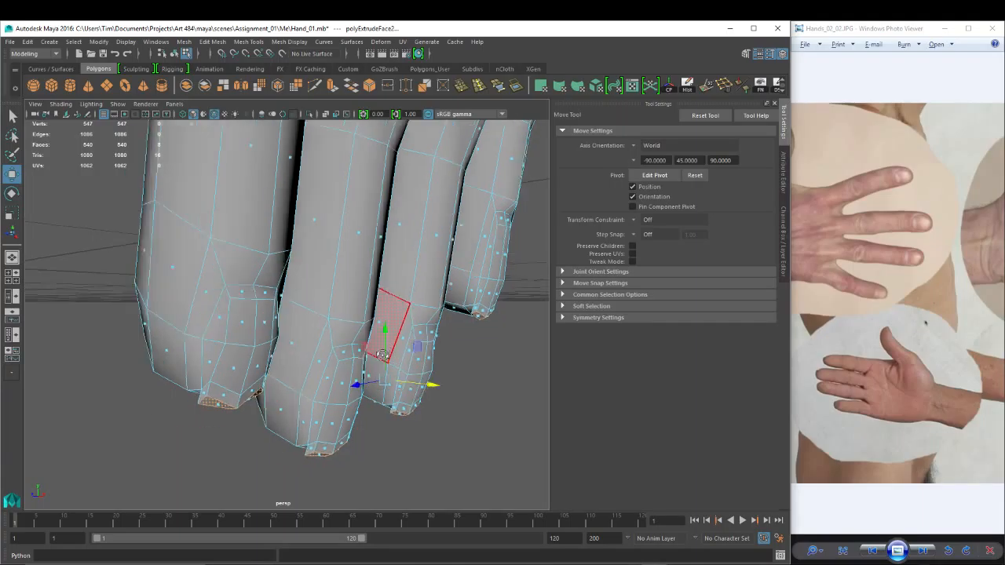
{"action": "left_click_drag", "start_coordinate": [377, 358], "coordinate": [416, 353], "text": "alt"}
{"action": "middle_click_drag", "start_coordinate": [394, 326], "coordinate": [399, 336], "text": "alt"}
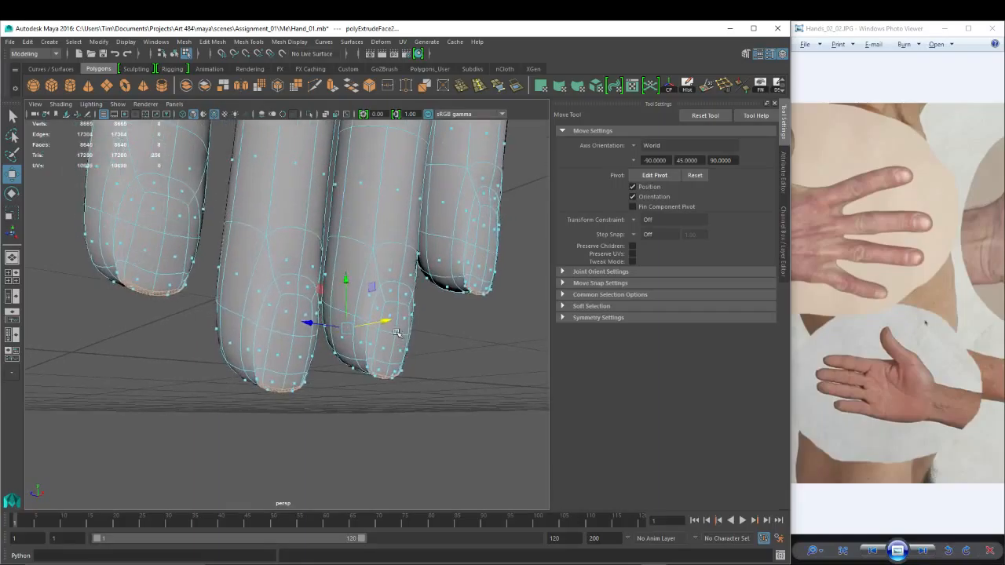
{"action": "left_click_drag", "start_coordinate": [346, 280], "coordinate": [323, 275]}
{"action": "key", "text": "1"}
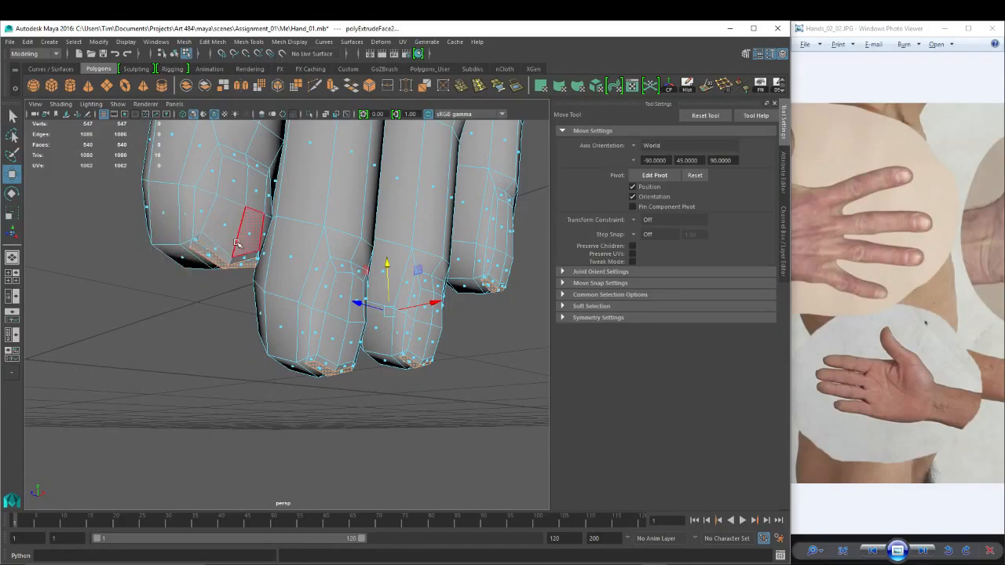
Select the two nail-edge faces of the index finger in smooth preview and shift them slightly outward along the X axis.
{"action": "left_click_drag", "start_coordinate": [260, 289], "coordinate": [353, 259], "text": "alt"}
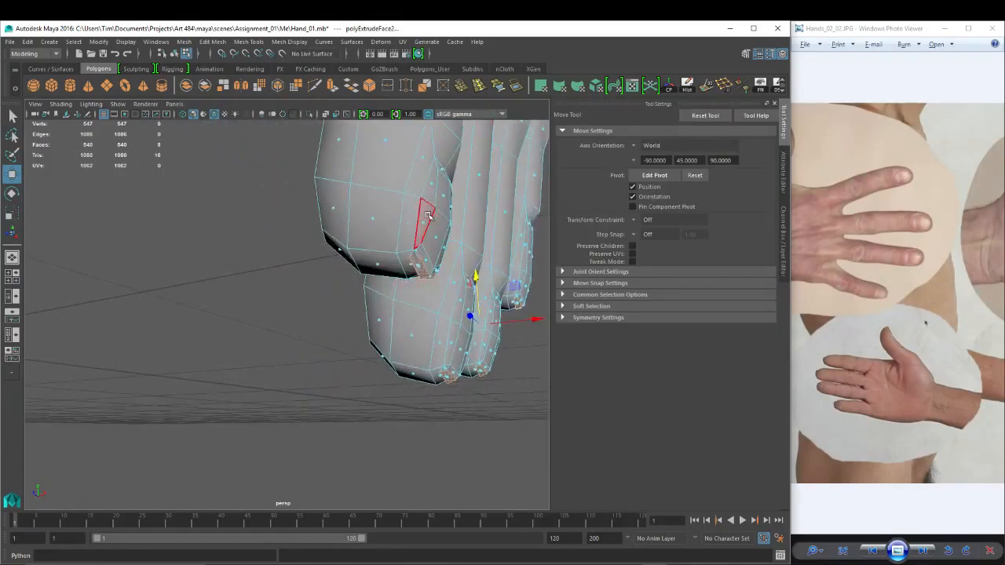
{"action": "key", "text": "3"}
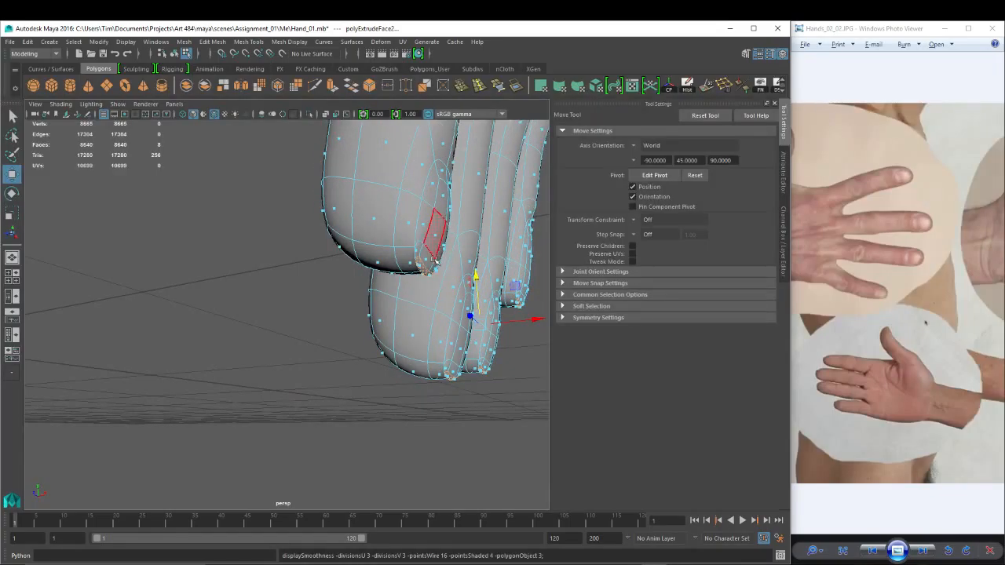
{"action": "left_click", "coordinate": [423, 265]}
{"action": "left_click", "coordinate": [430, 269], "text": "shift"}
{"action": "left_click_drag", "start_coordinate": [426, 270], "coordinate": [452, 262], "text": "alt"}
{"action": "key", "text": "f"}
{"action": "scroll", "coordinate": [469, 276], "scroll_direction": "down", "scroll_amount": 5}
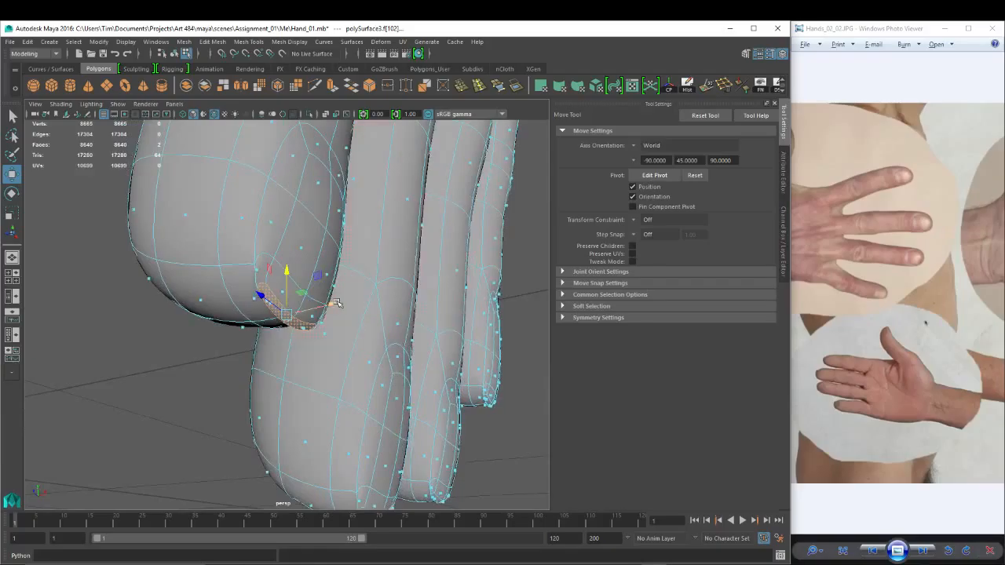
{"action": "left_click_drag", "start_coordinate": [336, 303], "coordinate": [339, 302]}
Turn off the smooth preview and frame the fingertips in the side view.
{"action": "left_click_drag", "start_coordinate": [284, 282], "coordinate": [264, 281], "text": "alt"}
{"action": "key", "text": "1"}
{"action": "key", "text": "space"}
{"action": "key", "text": "f"}
{"action": "scroll", "coordinate": [264, 278], "scroll_direction": "down", "scroll_amount": 8}
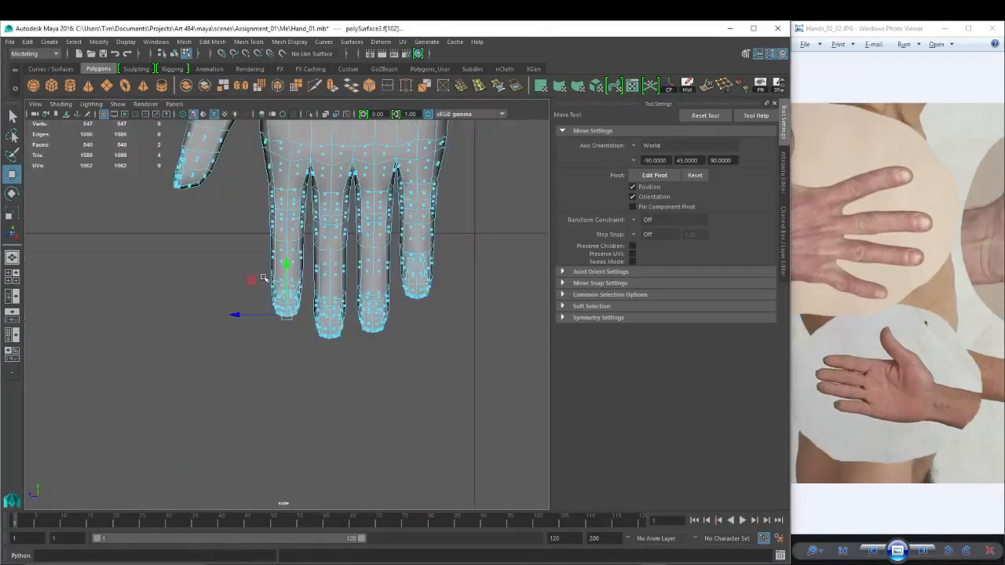
{"action": "right_click_drag", "start_coordinate": [165, 284], "coordinate": [496, 296], "text": "alt"}
{"action": "middle_click_drag", "start_coordinate": [298, 285], "coordinate": [361, 271], "text": "alt"}
{"action": "right_click_drag", "start_coordinate": [361, 272], "coordinate": [450, 211], "text": "alt"}
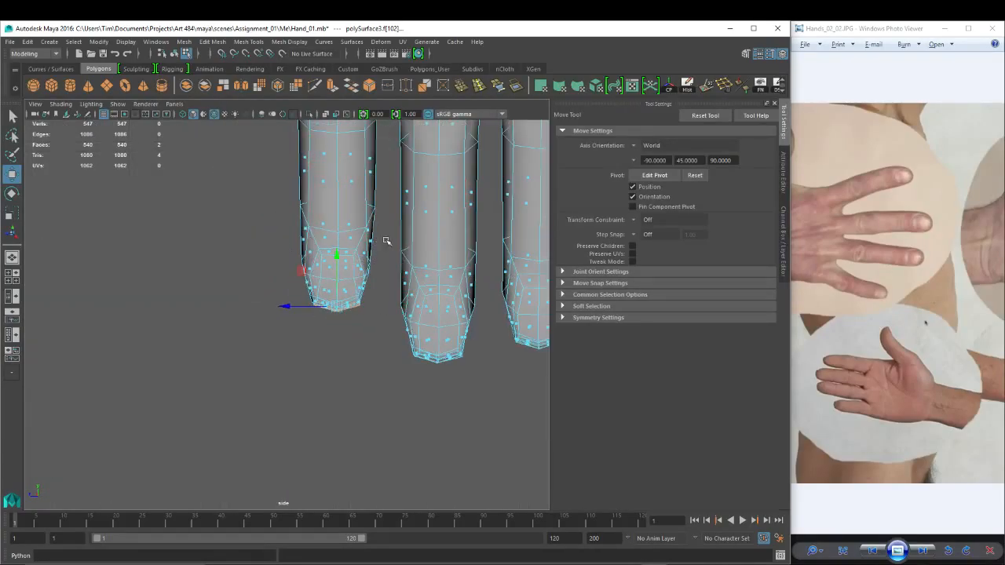
{"action": "scroll", "coordinate": [411, 243], "scroll_direction": "down", "scroll_amount": 4}
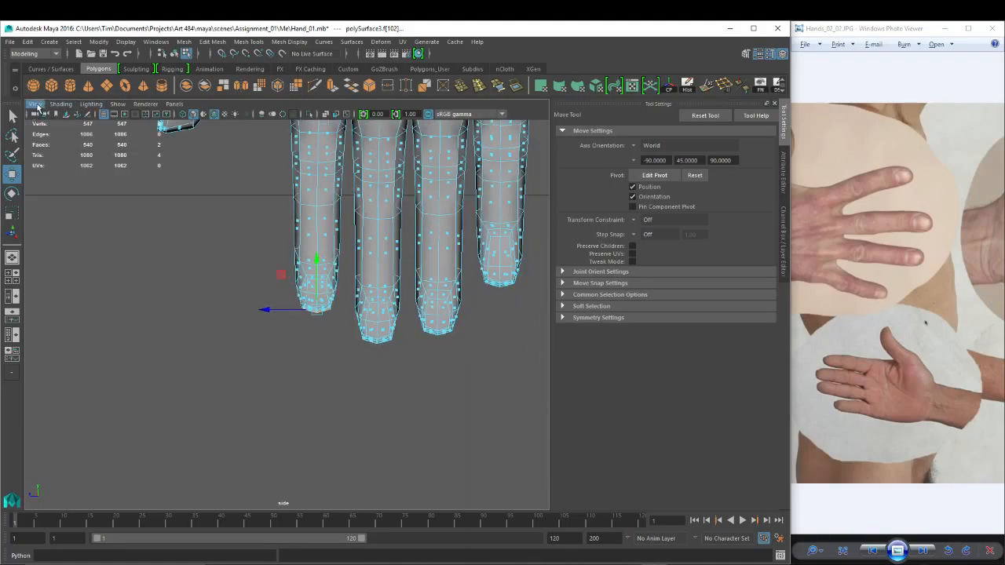
Try setting the side camera's far clip plane to 100000.
{"action": "left_click", "coordinate": [37, 106]}
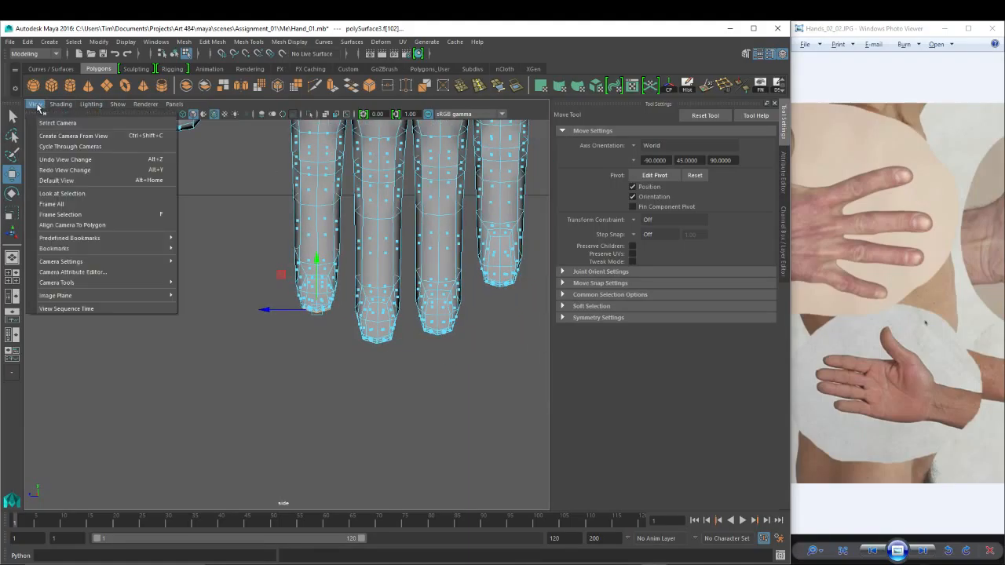
{"action": "left_click", "coordinate": [44, 126]}
{"action": "left_click", "coordinate": [35, 105]}
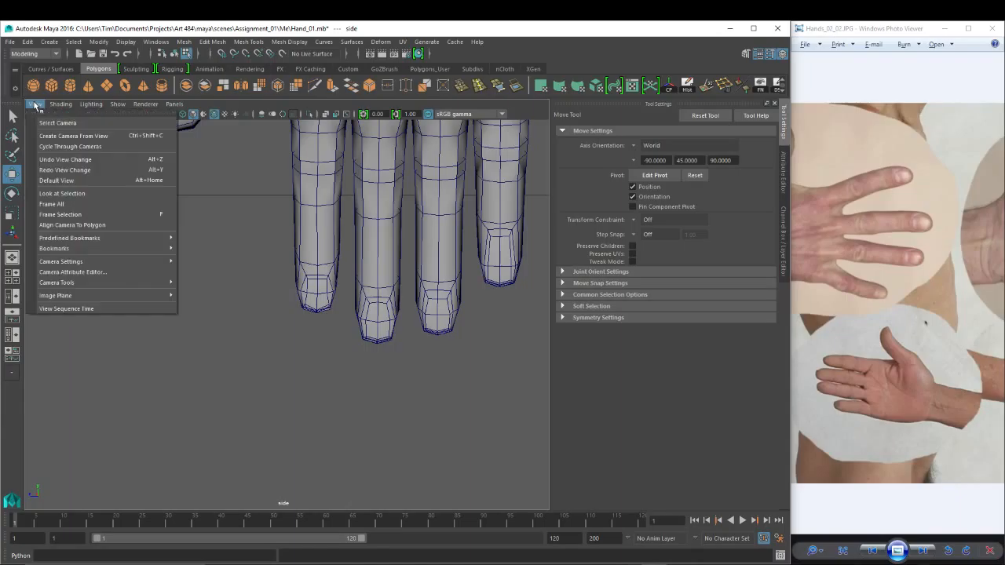
{"action": "left_click", "coordinate": [45, 124]}
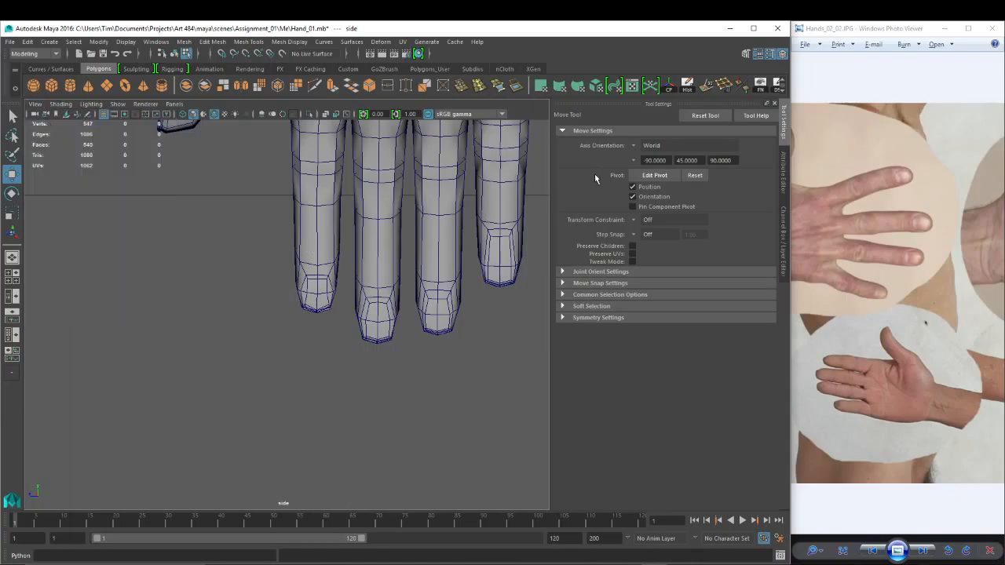
{"action": "key", "text": "ctrl+a"}
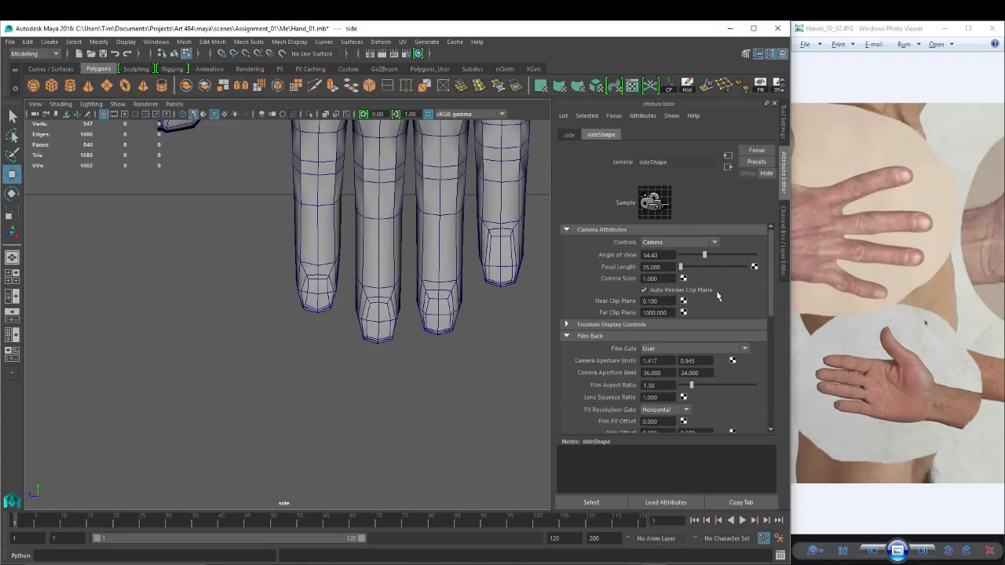
{"action": "left_click", "coordinate": [648, 324]}
{"action": "type", "text": "0"}
{"action": "key", "text": "Return"}
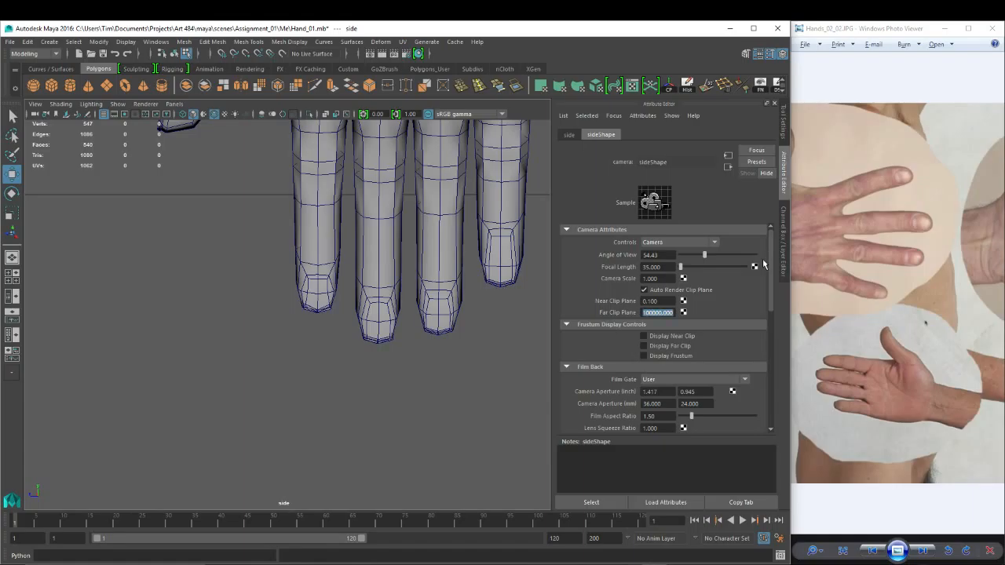
{"action": "right_click_drag", "start_coordinate": [140, 206], "coordinate": [324, 247], "text": "alt"}
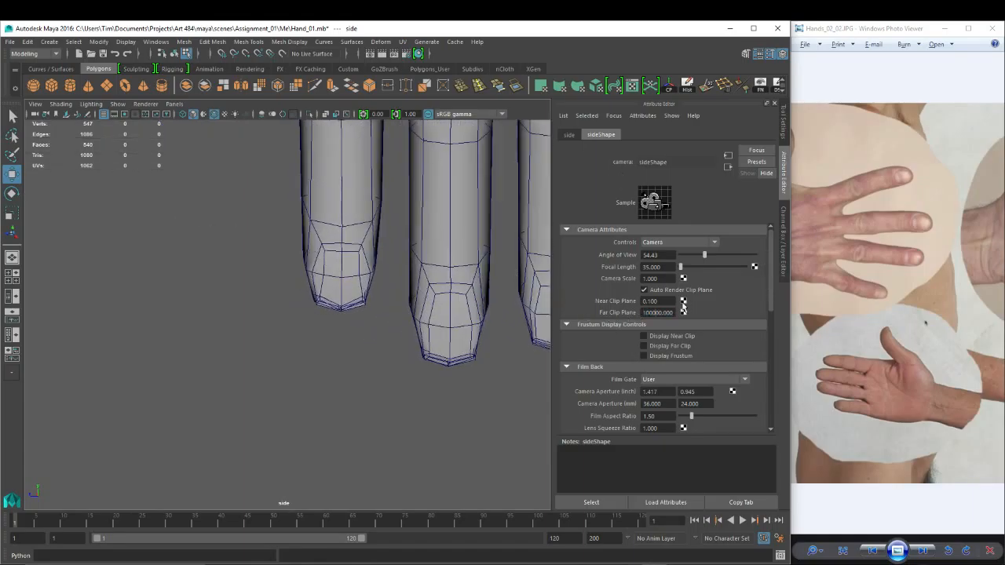
Switch to vertex selection and lower the pair of inner corner vertices on the index finger's nail edge.
{"action": "right_click_drag", "start_coordinate": [272, 311], "coordinate": [494, 330], "text": "alt"}
{"action": "right_click_drag", "start_coordinate": [411, 236], "coordinate": [355, 235]}
{"action": "right_click_drag", "start_coordinate": [271, 275], "coordinate": [334, 280], "text": "alt"}
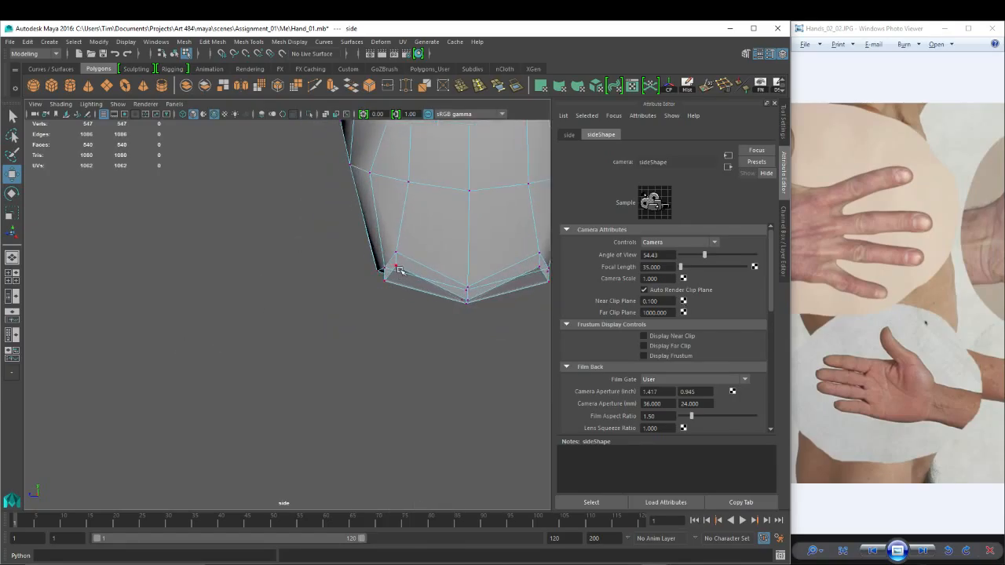
{"action": "left_click", "coordinate": [397, 266]}
{"action": "middle_click_drag", "start_coordinate": [534, 272], "coordinate": [485, 274], "text": "alt"}
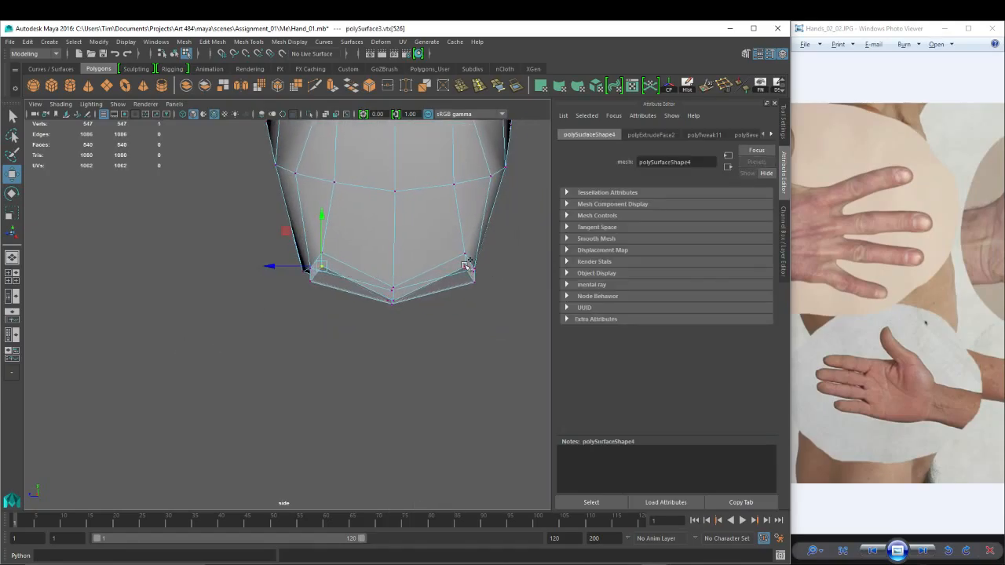
{"action": "left_click", "coordinate": [467, 265], "text": "shift"}
{"action": "key", "text": "r"}
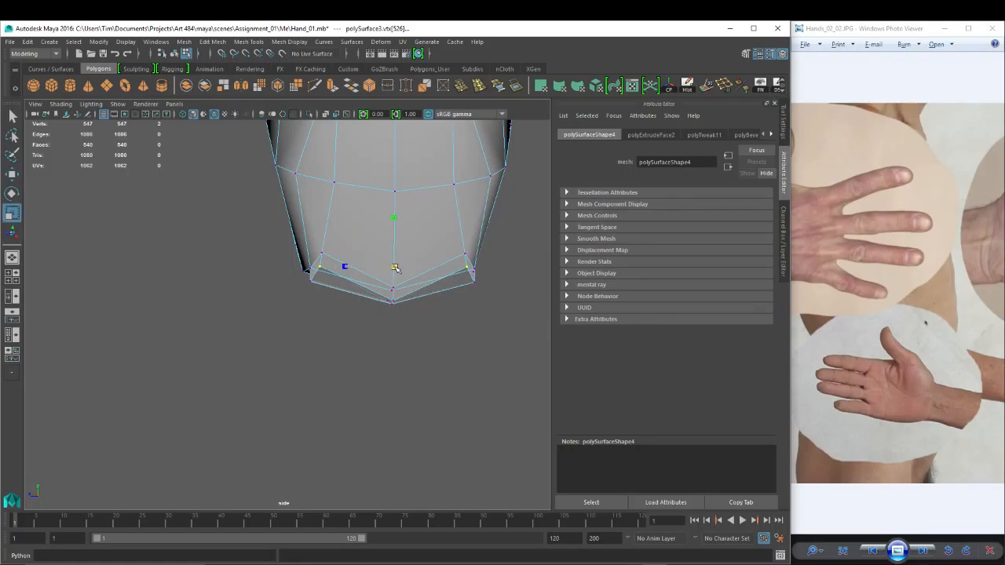
{"action": "key", "text": "w"}
{"action": "left_click_drag", "start_coordinate": [394, 219], "coordinate": [395, 224]}
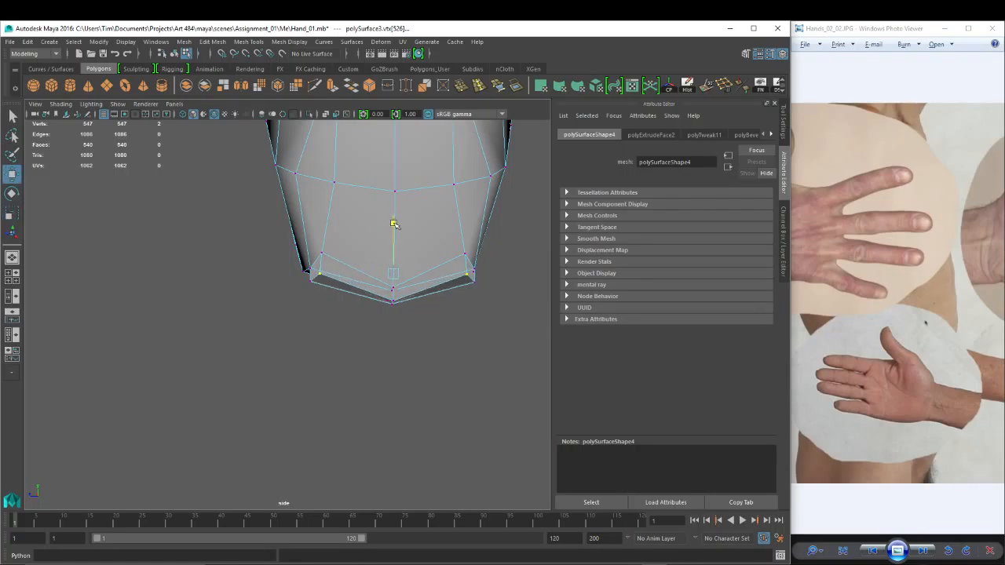
Raise the two outer corner vertices of the index finger's nail tip slightly and scale them closer together.
{"action": "left_click", "coordinate": [477, 285]}
{"action": "left_click", "coordinate": [305, 279], "text": "shift"}
{"action": "key", "text": "r"}
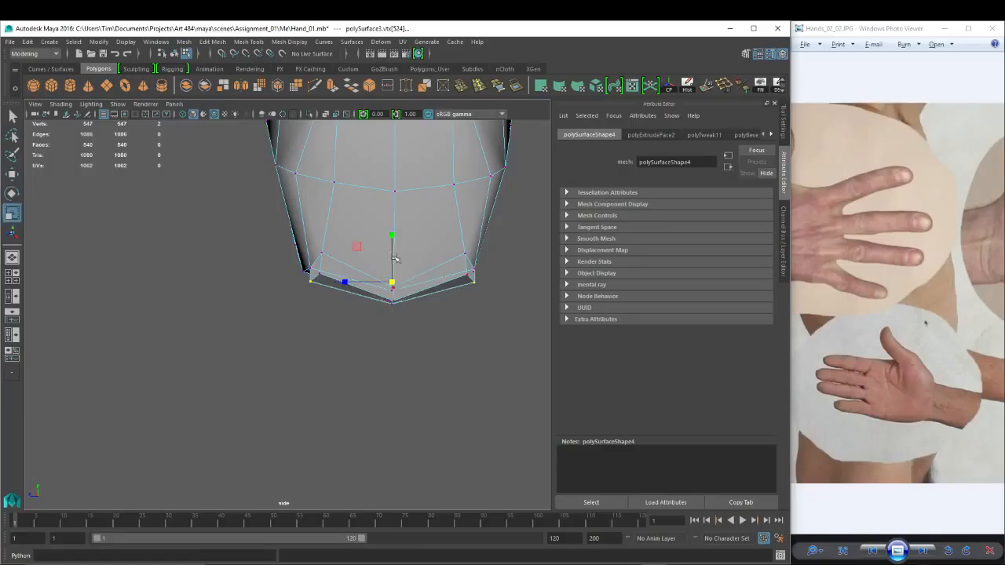
{"action": "key", "text": "w"}
{"action": "left_click_drag", "start_coordinate": [394, 240], "coordinate": [393, 230]}
{"action": "key", "text": "r"}
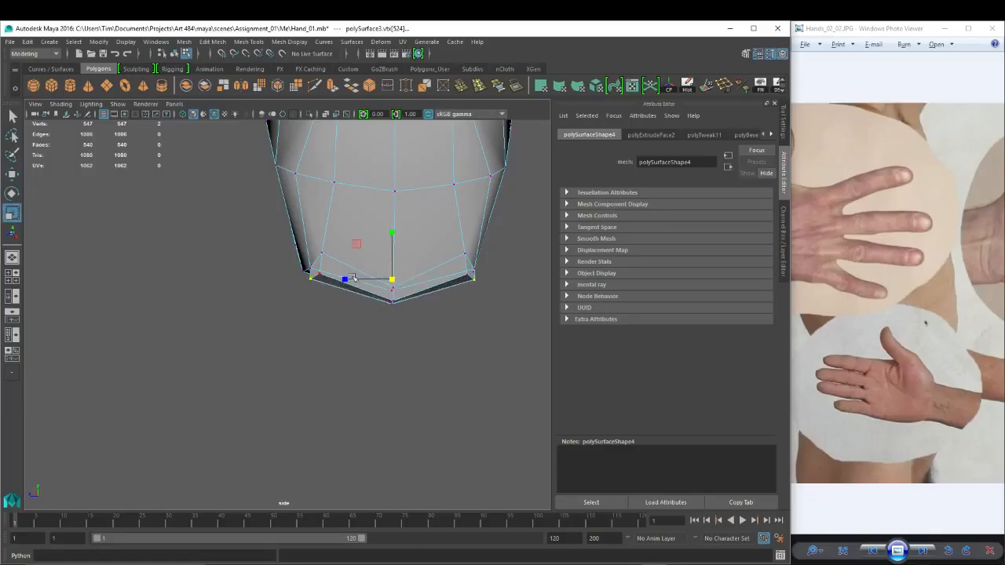
{"action": "left_click_drag", "start_coordinate": [352, 280], "coordinate": [395, 260]}
Lower the index nail's front centre vertex slightly and raise the centre vertex behind it.
{"action": "left_click", "coordinate": [392, 301]}
{"action": "key", "text": "w"}
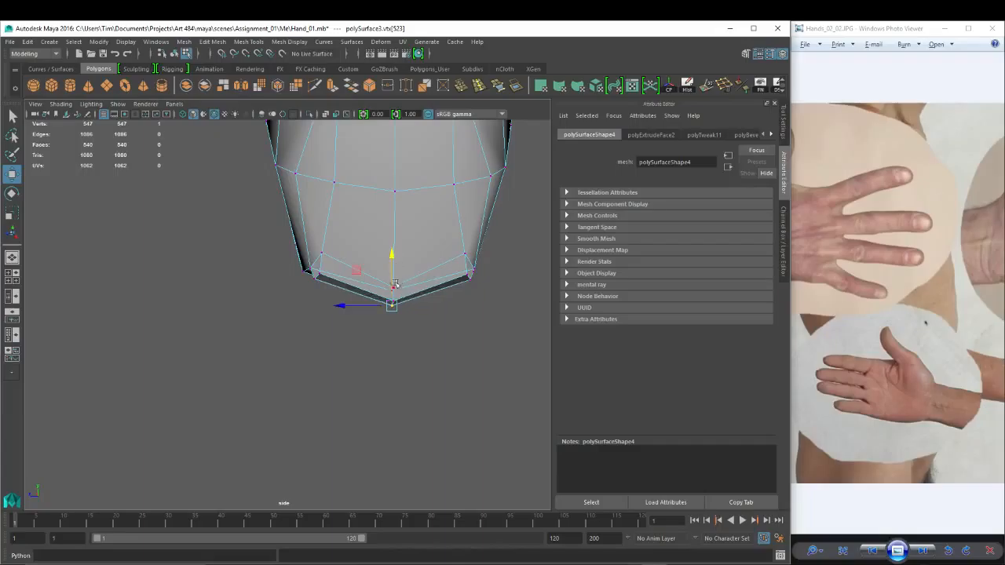
{"action": "left_click", "coordinate": [394, 285]}
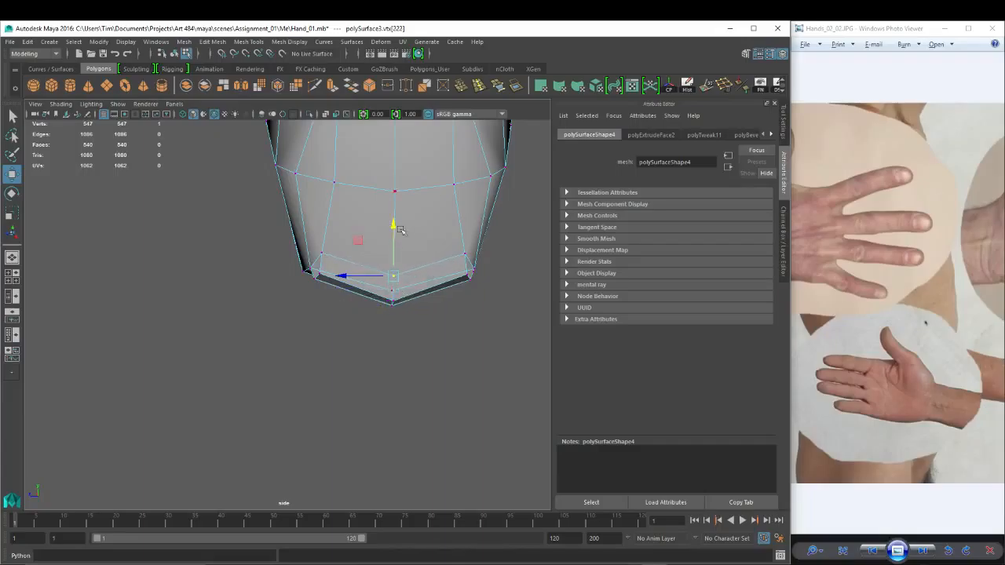
Select the two side vertices across the middle of the index finger's nail and scale them wider apart.
{"action": "left_click", "coordinate": [335, 183]}
{"action": "middle_click_drag", "start_coordinate": [387, 194], "coordinate": [377, 234], "text": "alt"}
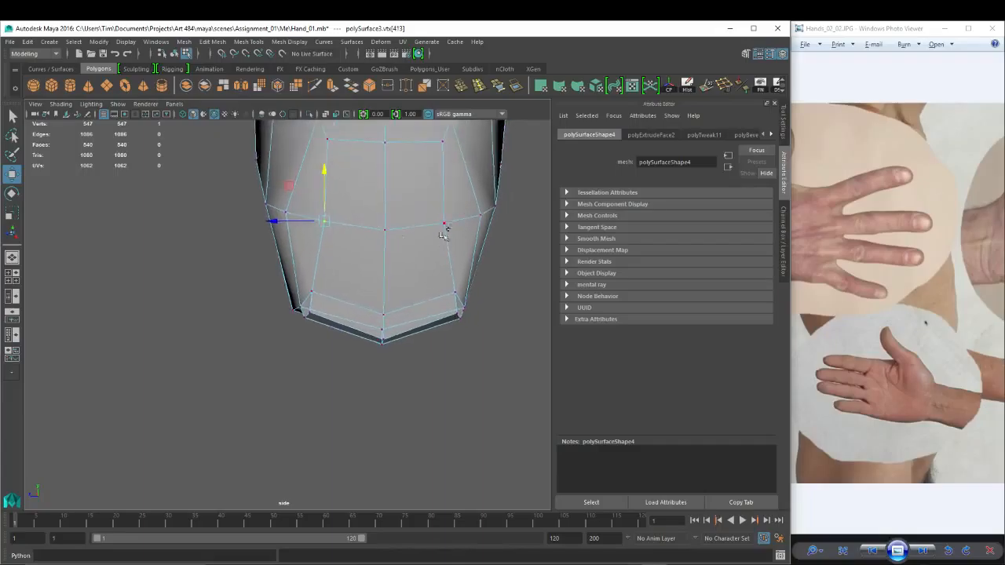
{"action": "left_click", "coordinate": [445, 224], "text": "shift"}
{"action": "key", "text": "r"}
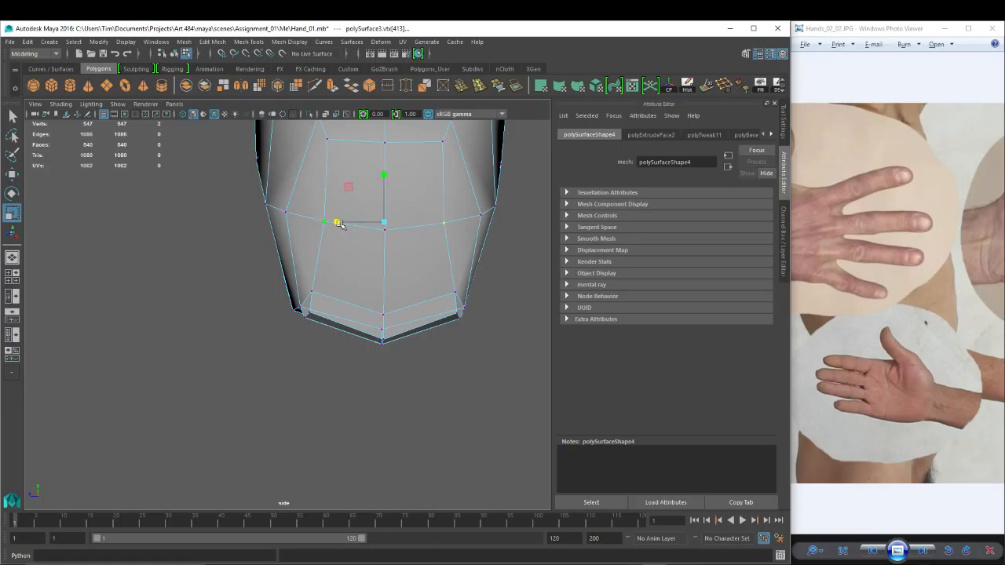
{"action": "left_click_drag", "start_coordinate": [338, 223], "coordinate": [326, 223]}
{"action": "middle_click_drag", "start_coordinate": [358, 197], "coordinate": [339, 279], "text": "alt"}
{"action": "scroll", "coordinate": [485, 285], "scroll_direction": "down", "scroll_amount": 8}
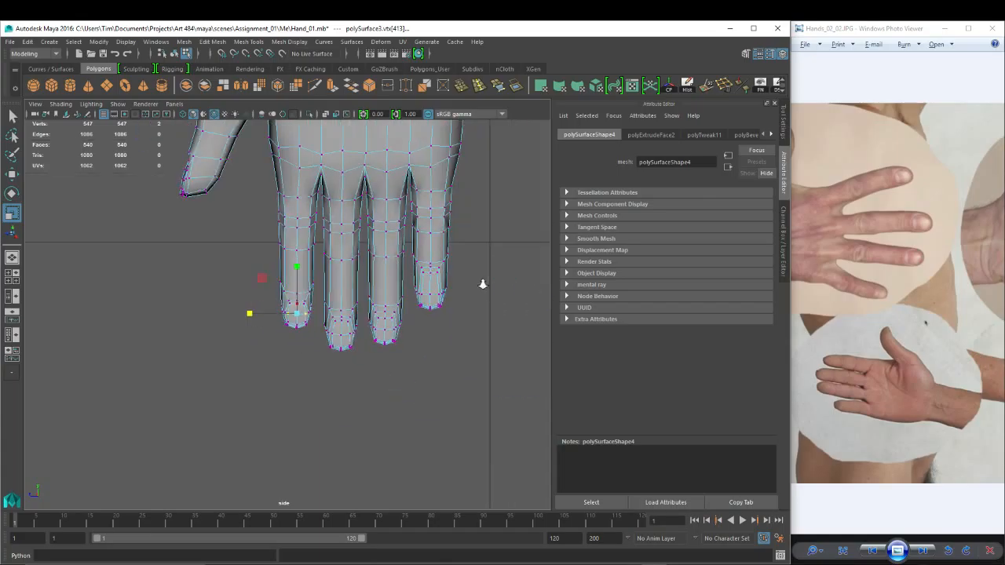
Select all the nail-tip vertices of the middle finger in wireframe display and scale them wider sideways.
{"action": "scroll", "coordinate": [419, 317], "scroll_direction": "up", "scroll_amount": 6}
{"action": "scroll", "coordinate": [422, 310], "scroll_direction": "up", "scroll_amount": 4}
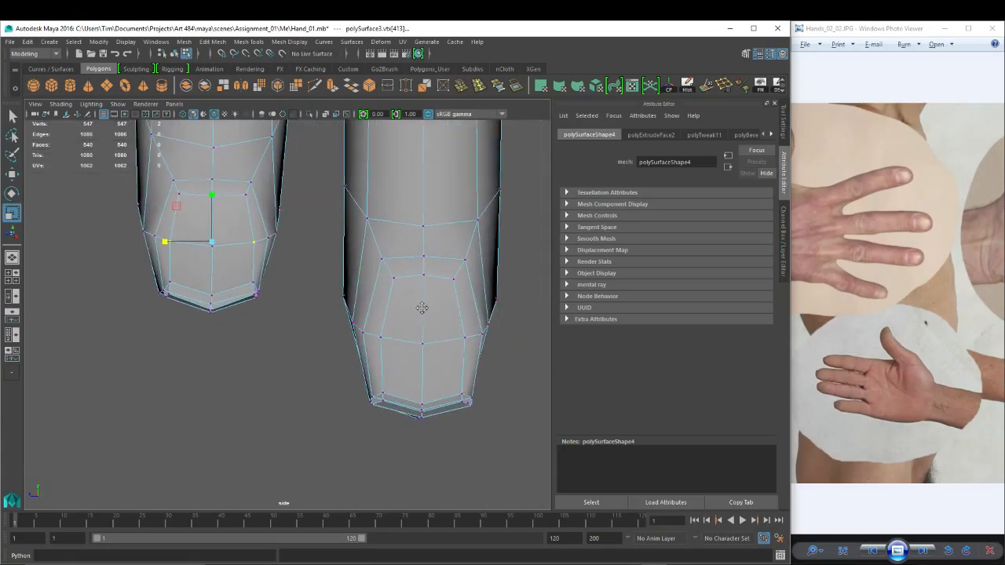
{"action": "scroll", "coordinate": [392, 370], "scroll_direction": "up", "scroll_amount": 2}
{"action": "scroll", "coordinate": [391, 369], "scroll_direction": "up", "scroll_amount": 2}
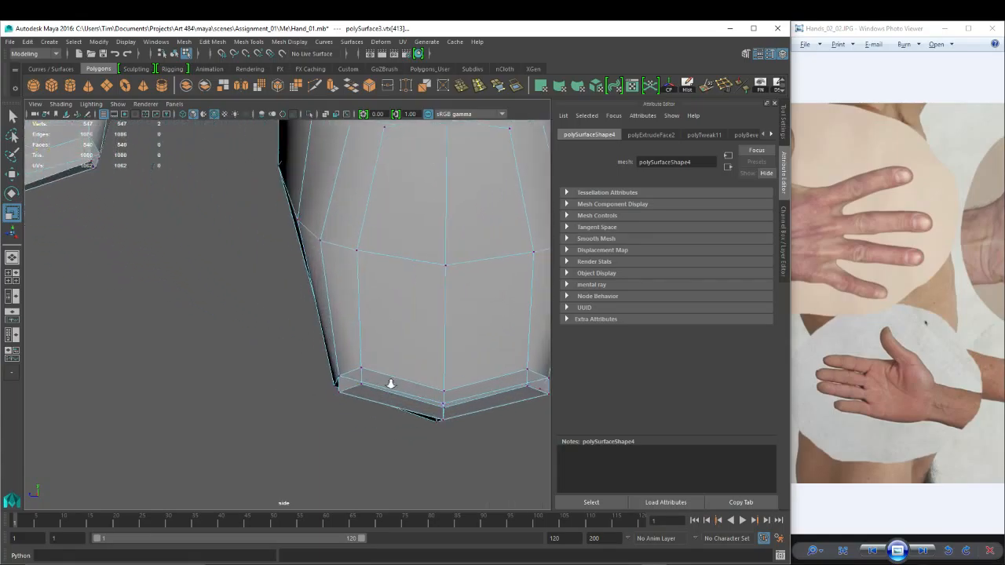
{"action": "left_click_drag", "start_coordinate": [324, 362], "coordinate": [396, 428]}
{"action": "scroll", "coordinate": [395, 382], "scroll_direction": "down", "scroll_amount": 5}
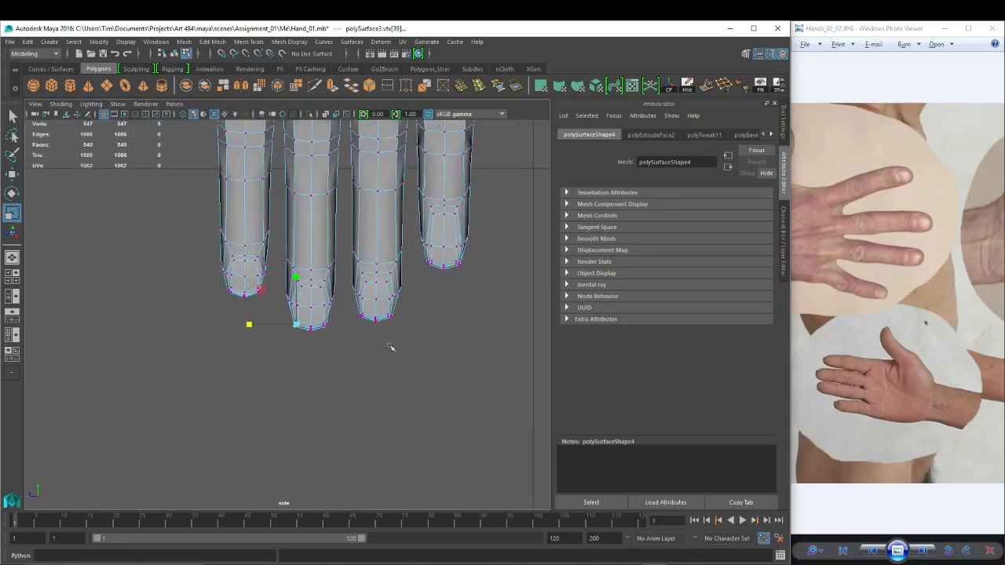
{"action": "scroll", "coordinate": [314, 322], "scroll_direction": "up", "scroll_amount": 2}
{"action": "left_click_drag", "start_coordinate": [374, 363], "coordinate": [374, 362], "text": "shift"}
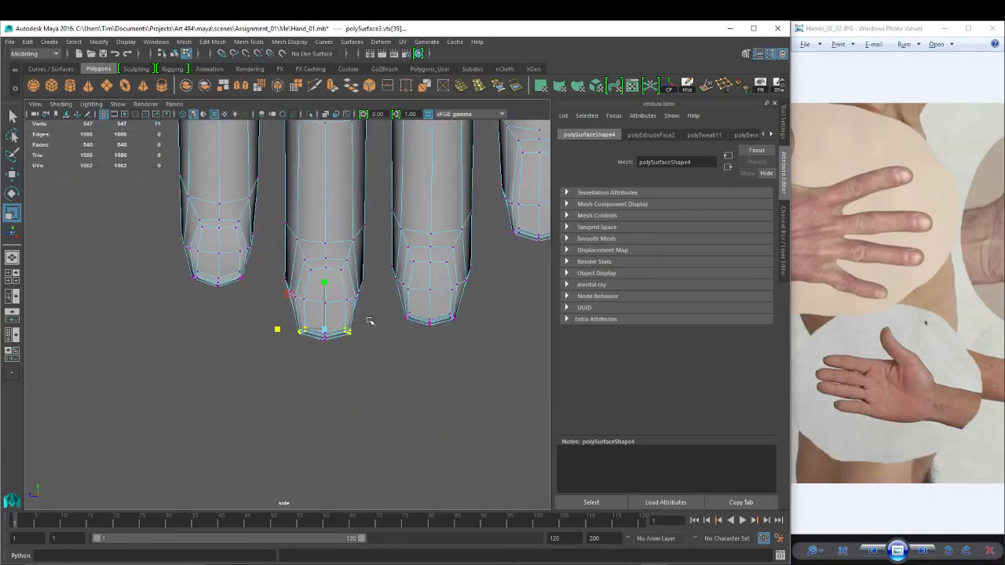
{"action": "key", "text": "4"}
{"action": "left_click_drag", "start_coordinate": [290, 322], "coordinate": [358, 359], "text": "shift"}
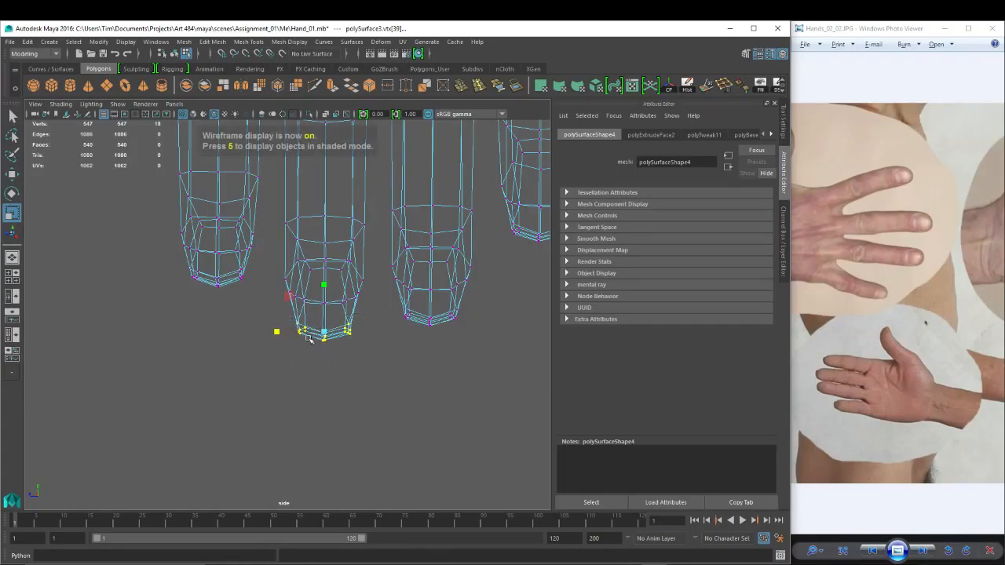
{"action": "left_click_drag", "start_coordinate": [279, 333], "coordinate": [266, 333]}
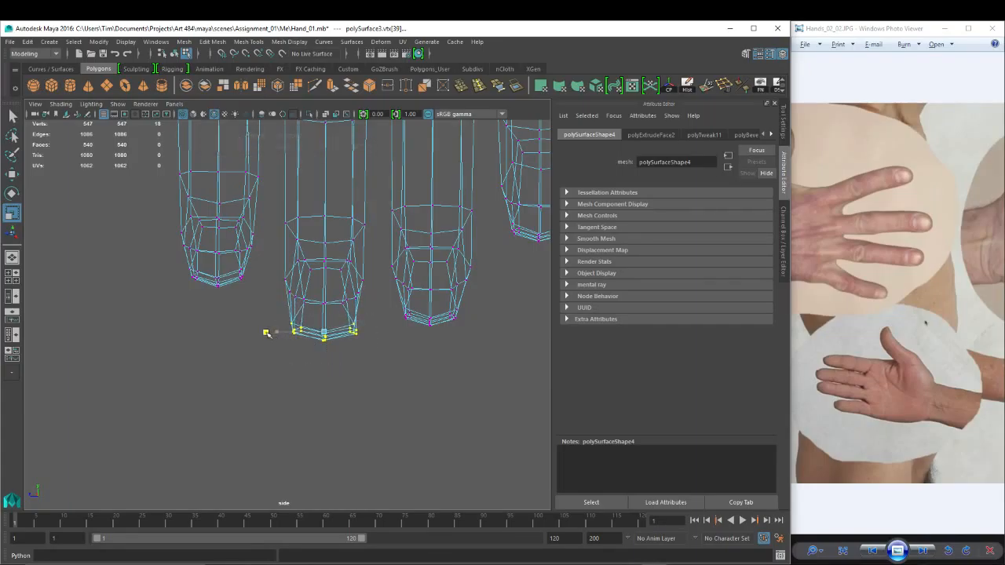
Select the nail-tip vertices of the ring, little and index fingers in turn and scale each set wider sideways.
{"action": "left_click_drag", "start_coordinate": [405, 307], "coordinate": [499, 343]}
{"action": "left_click_drag", "start_coordinate": [388, 317], "coordinate": [379, 319]}
{"action": "middle_click_drag", "start_coordinate": [418, 277], "coordinate": [320, 309], "text": "alt"}
{"action": "left_click_drag", "start_coordinate": [408, 246], "coordinate": [474, 285]}
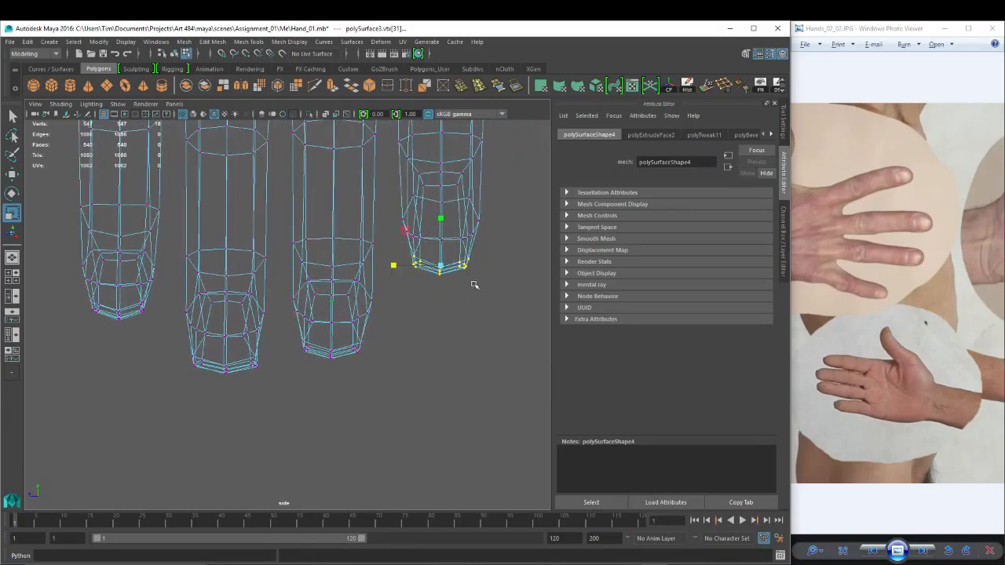
{"action": "left_click_drag", "start_coordinate": [399, 264], "coordinate": [390, 267]}
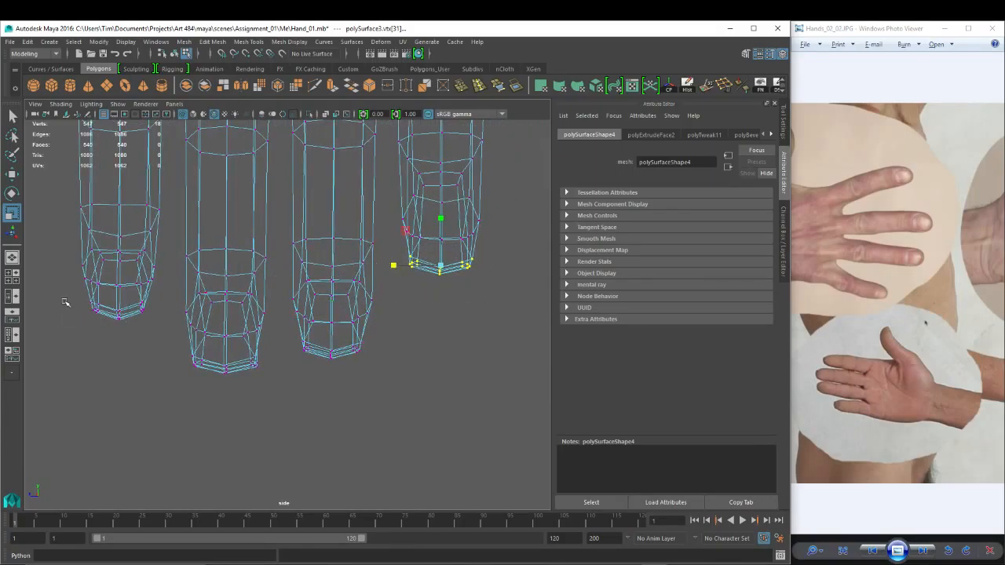
{"action": "left_click_drag", "start_coordinate": [65, 302], "coordinate": [164, 355]}
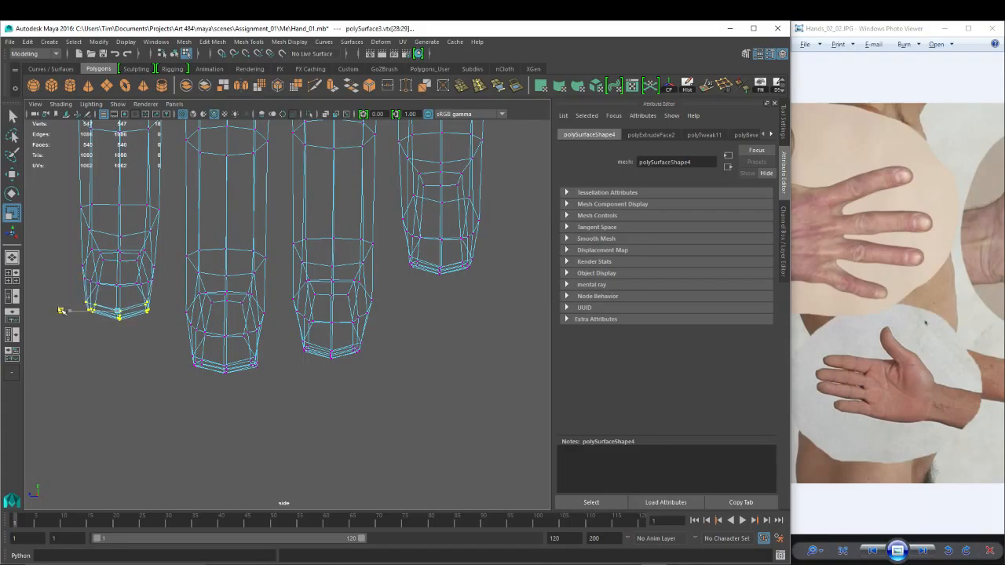
Reselect all the nail-tip vertices of the middle finger in wireframe display and scale them slightly narrower sideways.
{"action": "key", "text": "5"}
{"action": "right_click_drag", "start_coordinate": [139, 295], "coordinate": [252, 328], "text": "alt"}
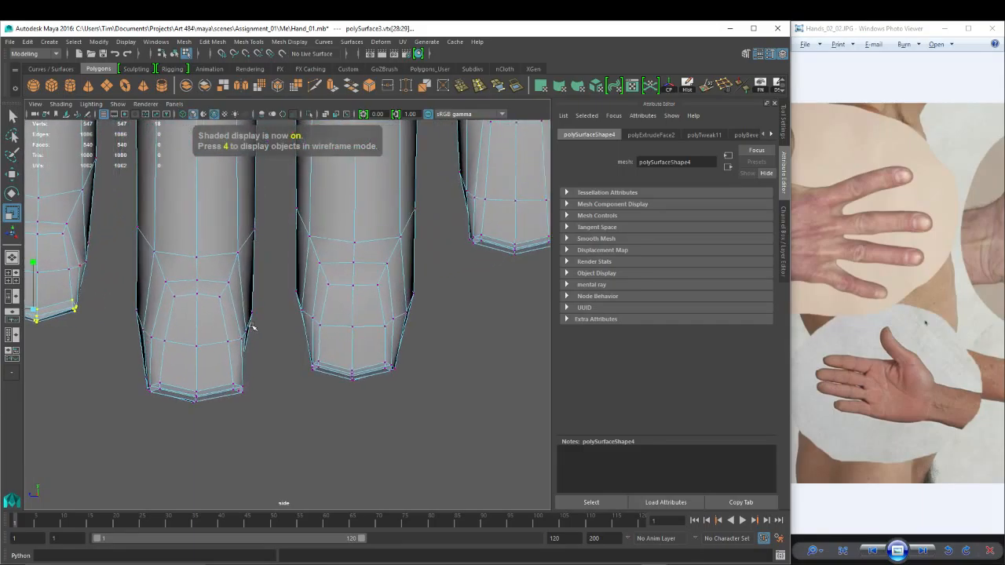
{"action": "middle_click_drag", "start_coordinate": [217, 349], "coordinate": [274, 319], "text": "alt"}
{"action": "key", "text": "4"}
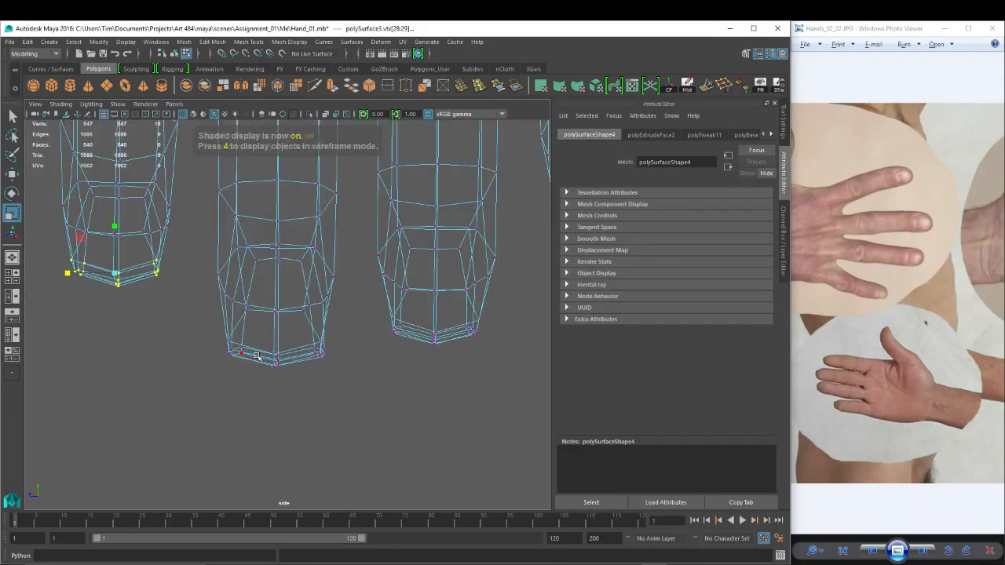
{"action": "left_click_drag", "start_coordinate": [206, 326], "coordinate": [358, 415]}
{"action": "key", "text": "5"}
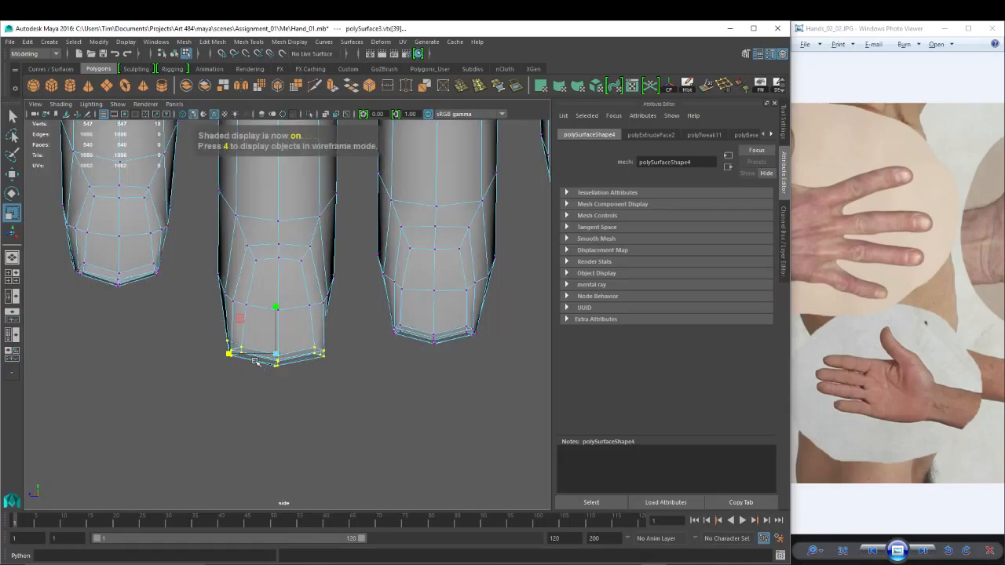
{"action": "left_click_drag", "start_coordinate": [228, 357], "coordinate": [233, 355]}
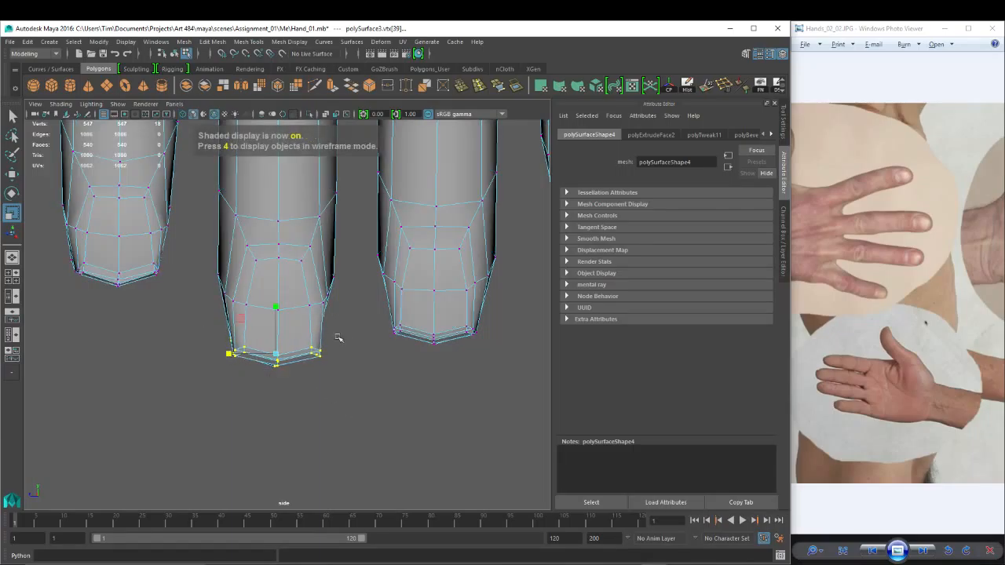
Examine the widened fingertips in the side view and on the smoothed hand in the perspective view.
{"action": "scroll", "coordinate": [449, 314], "scroll_direction": "down", "scroll_amount": 5}
{"action": "scroll", "coordinate": [431, 248], "scroll_direction": "up", "scroll_amount": 3}
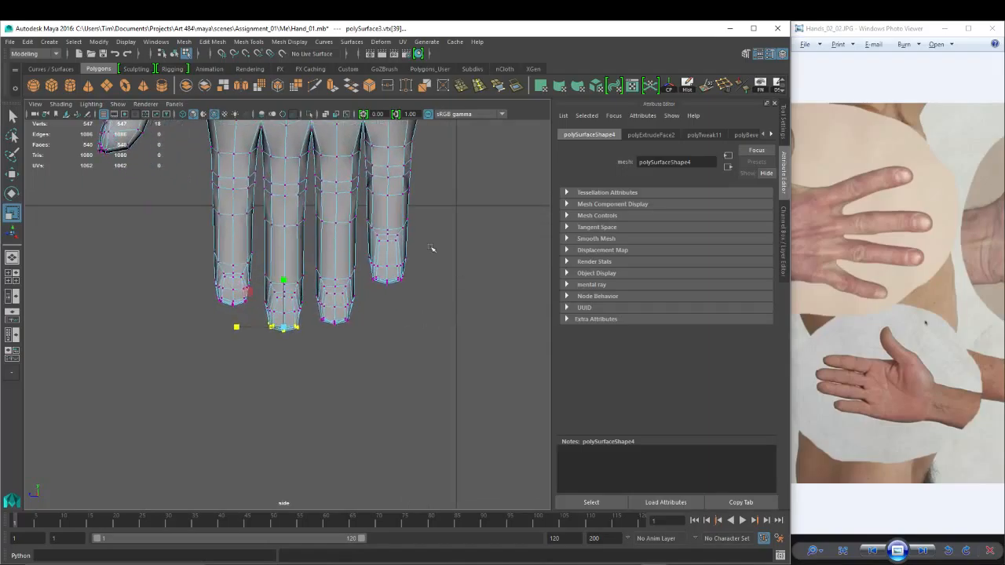
{"action": "scroll", "coordinate": [383, 277], "scroll_direction": "up", "scroll_amount": 4}
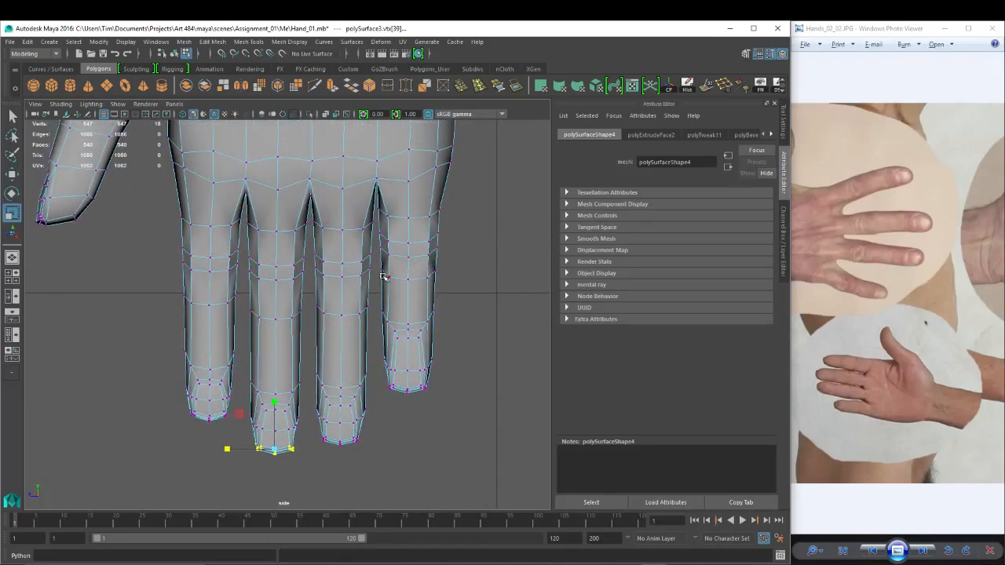
{"action": "scroll", "coordinate": [383, 276], "scroll_direction": "up", "scroll_amount": 2}
{"action": "key", "text": "space"}
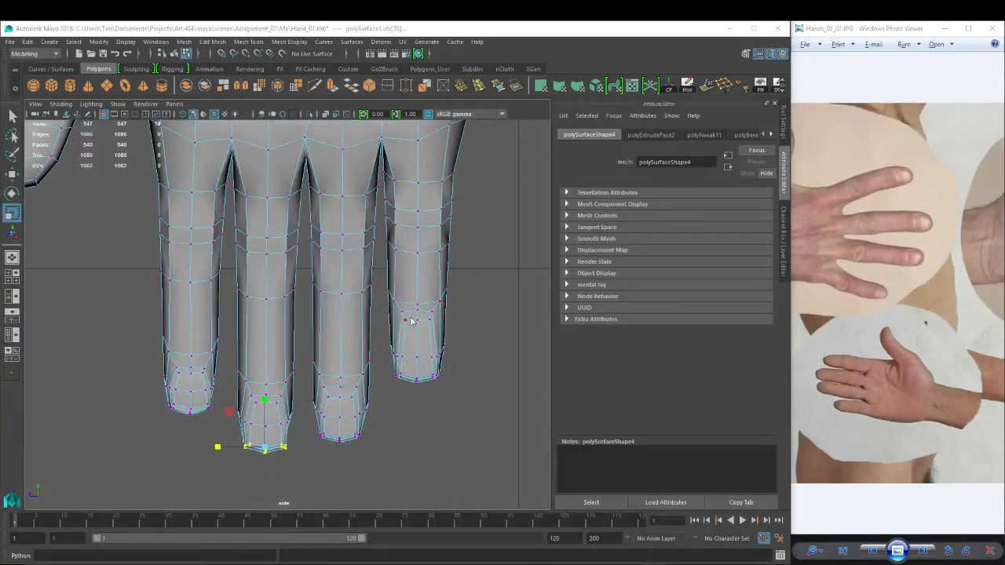
{"action": "left_click_drag", "start_coordinate": [410, 318], "coordinate": [442, 307]}
{"action": "right_click_drag", "start_coordinate": [442, 307], "coordinate": [373, 278], "text": "alt"}
{"action": "key", "text": "3"}
{"action": "left_click_drag", "start_coordinate": [373, 278], "coordinate": [397, 298], "text": "alt"}
{"action": "right_click_drag", "start_coordinate": [370, 187], "coordinate": [400, 165]}
{"action": "left_click_drag", "start_coordinate": [341, 224], "coordinate": [332, 237], "text": "alt"}
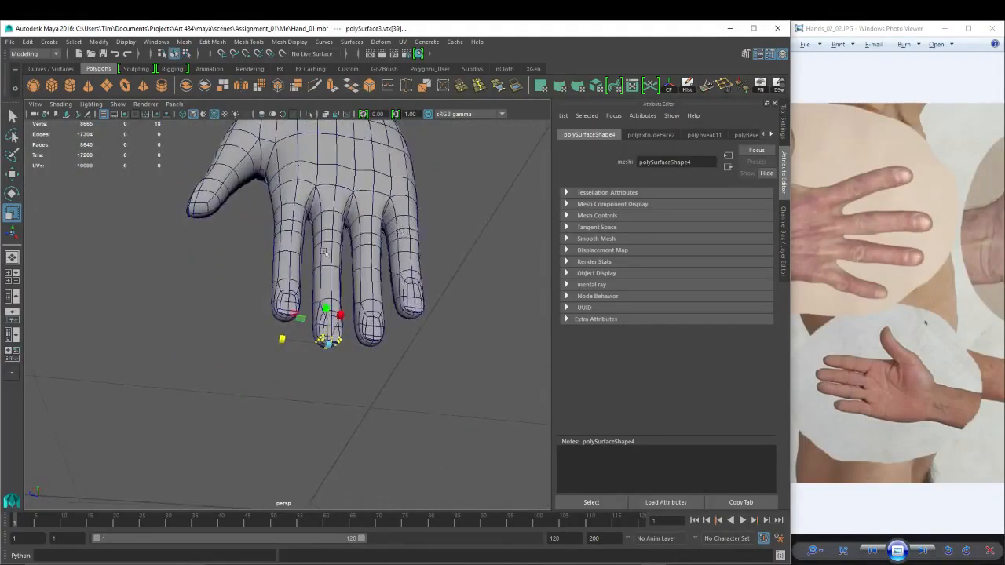
{"action": "right_click_drag", "start_coordinate": [331, 237], "coordinate": [392, 274], "text": "alt"}
{"action": "middle_click_drag", "start_coordinate": [392, 274], "coordinate": [332, 260], "text": "alt"}
{"action": "right_click_drag", "start_coordinate": [332, 260], "coordinate": [324, 249], "text": "alt"}
Insert an edge loop just outside the ring finger's nail outline with the Multi-Cut tool.
{"action": "left_click_drag", "start_coordinate": [372, 363], "coordinate": [402, 375], "text": "alt"}
{"action": "key", "text": "1"}
{"action": "key", "text": "F8"}
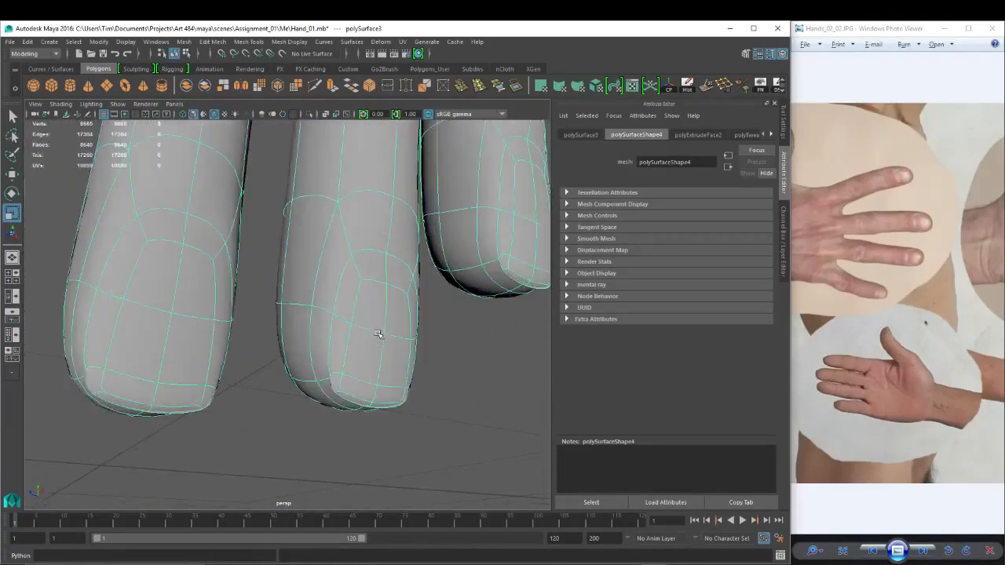
{"action": "key", "text": "3"}
{"action": "left_click", "coordinate": [315, 87]}
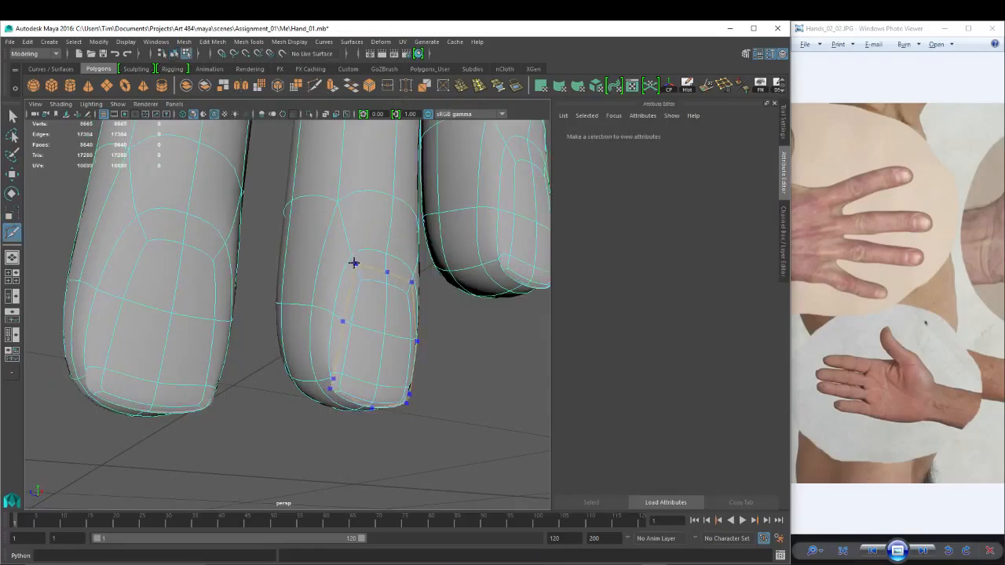
{"action": "left_click", "coordinate": [351, 255], "text": "ctrl"}
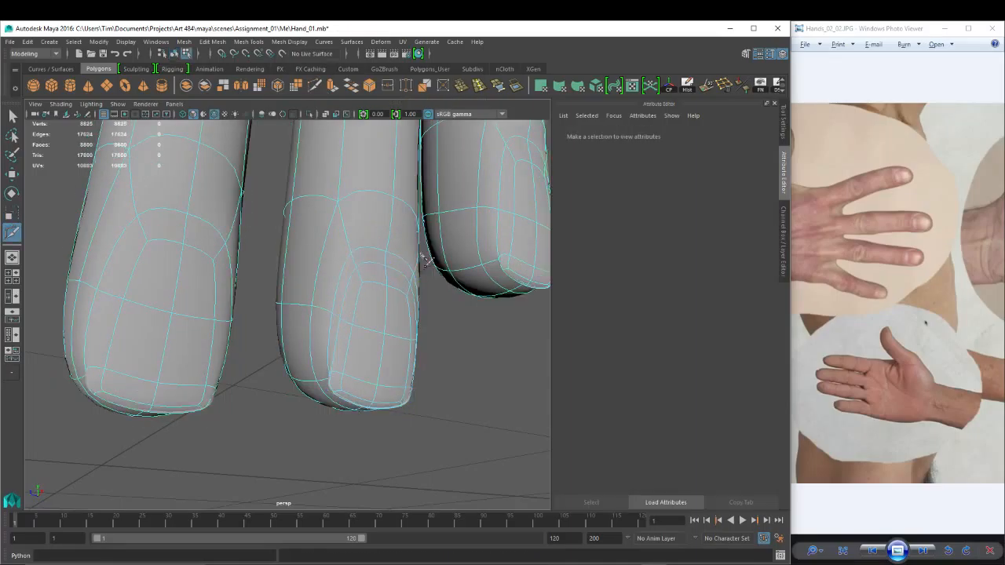
Select the four edges of the ring finger's new loop around the nail base, move them slightly into the finger and scale them up.
{"action": "key", "text": "w"}
{"action": "left_click", "coordinate": [391, 269]}
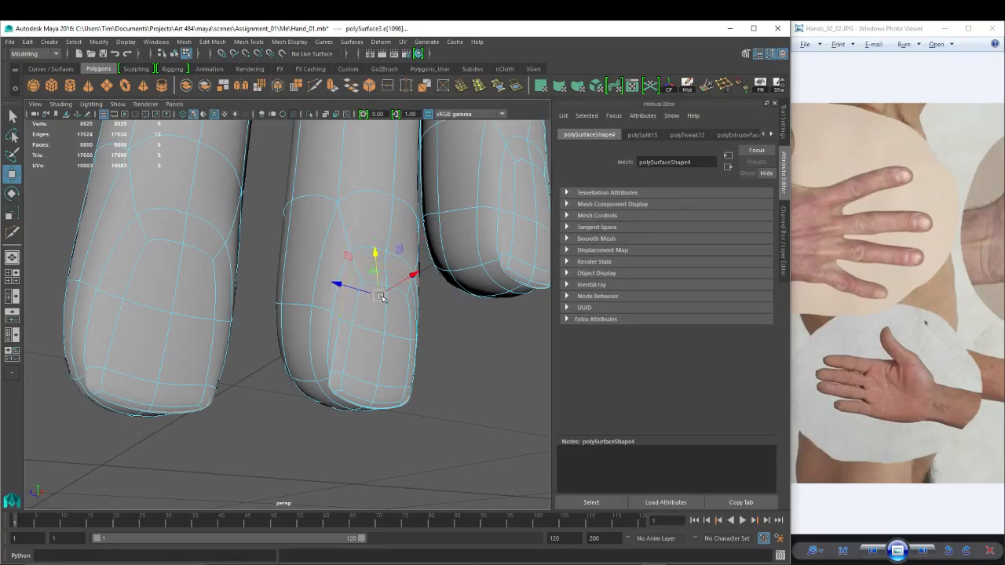
{"action": "left_click_drag", "start_coordinate": [381, 297], "coordinate": [363, 329], "text": "alt"}
{"action": "left_click_drag", "start_coordinate": [442, 330], "coordinate": [418, 328], "text": "alt"}
{"action": "key", "text": "ctrl+z"}
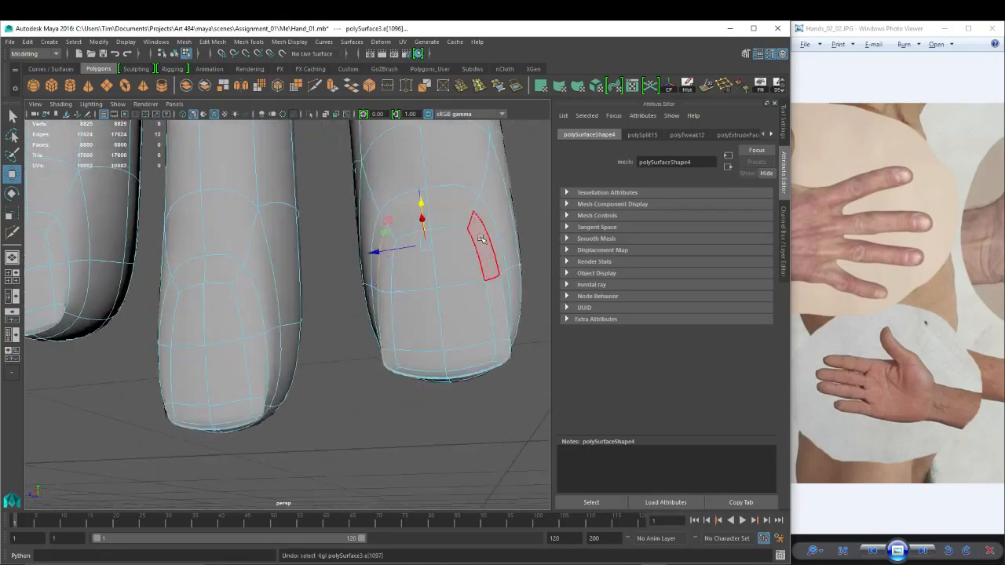
{"action": "double_click", "coordinate": [499, 241], "text": "shift"}
{"action": "left_click_drag", "start_coordinate": [507, 244], "coordinate": [380, 228], "text": "alt"}
{"action": "left_click_drag", "start_coordinate": [318, 207], "coordinate": [325, 209]}
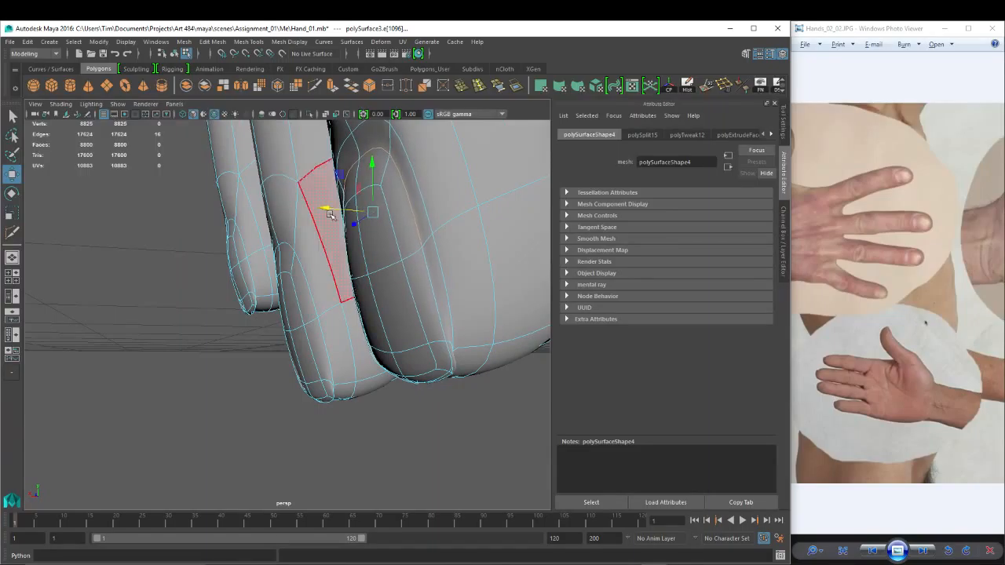
{"action": "key", "text": "1"}
{"action": "key", "text": "r"}
{"action": "left_click_drag", "start_coordinate": [372, 212], "coordinate": [435, 216]}
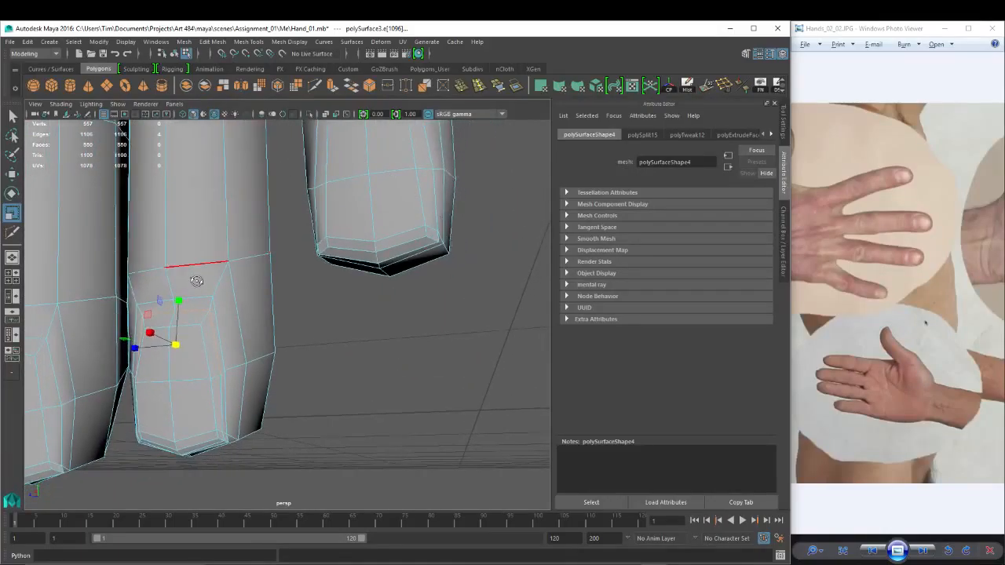
Examine the smoothed fingertips in object mode with the wireframe overlay turned off.
{"action": "left_click_drag", "start_coordinate": [201, 271], "coordinate": [287, 248], "text": "alt"}
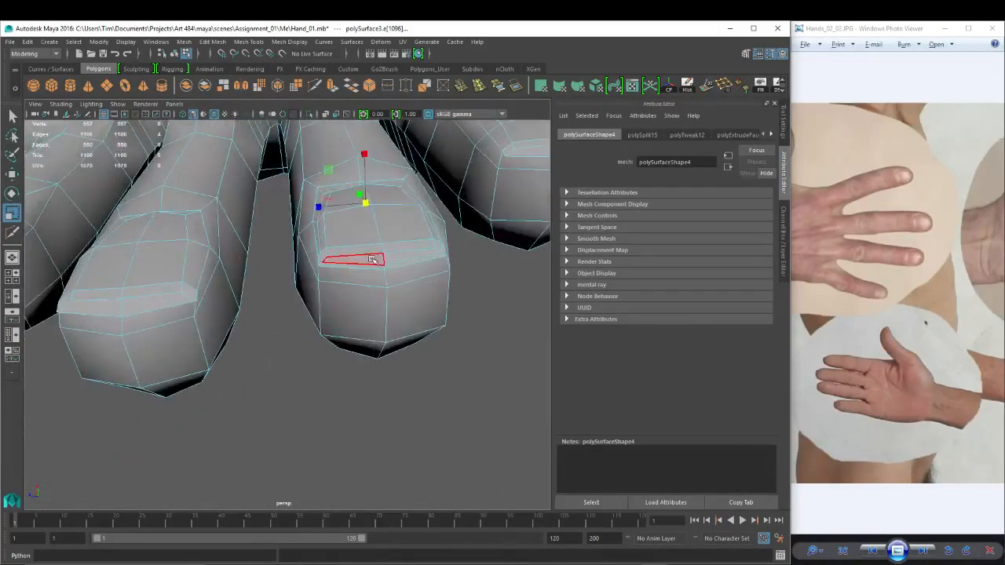
{"action": "key", "text": "3"}
{"action": "left_click_drag", "start_coordinate": [374, 260], "coordinate": [371, 309], "text": "alt"}
{"action": "right_click_drag", "start_coordinate": [371, 309], "coordinate": [338, 263], "text": "alt"}
{"action": "right_click_drag", "start_coordinate": [333, 217], "coordinate": [385, 200]}
{"action": "left_click", "coordinate": [463, 240]}
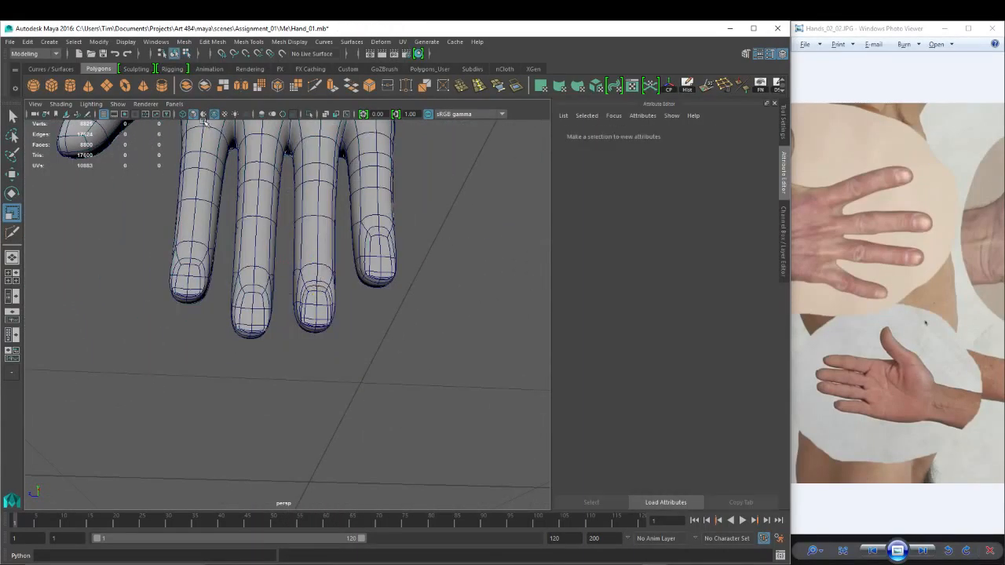
{"action": "left_click", "coordinate": [215, 115]}
{"action": "mouse_move", "coordinate": [259, 236]}
{"action": "left_mouse_down", "text": "alt"}
{"action": "mouse_move", "coordinate": [288, 296]}
{"action": "mouse_move", "coordinate": [330, 295]}
{"action": "left_mouse_up", "text": "alt"}
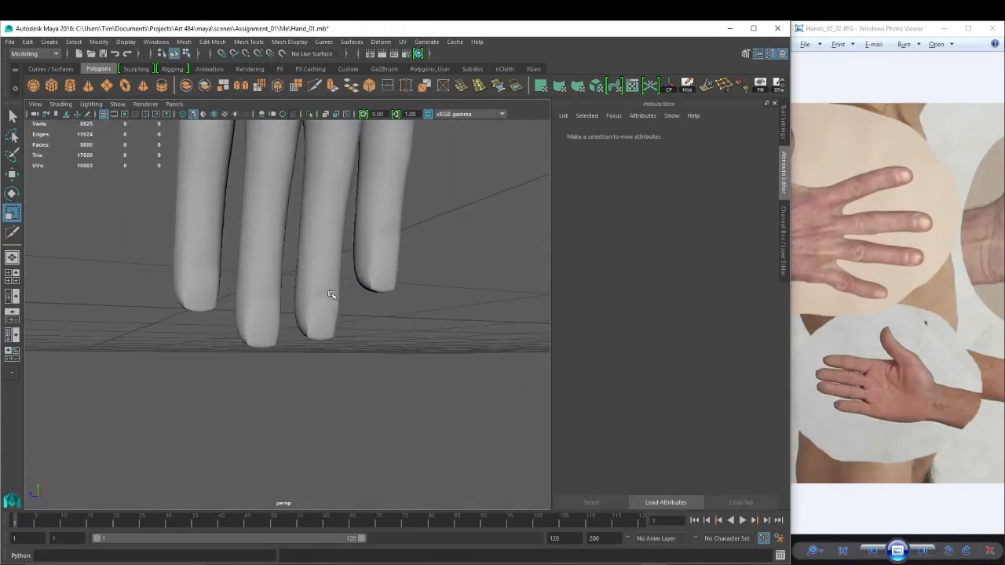
{"action": "right_click_drag", "start_coordinate": [224, 342], "coordinate": [289, 345], "text": "alt"}
Select the two upper side edges of the loop around the ring finger's nail and move them inward into the finger.
{"action": "left_click", "coordinate": [392, 290]}
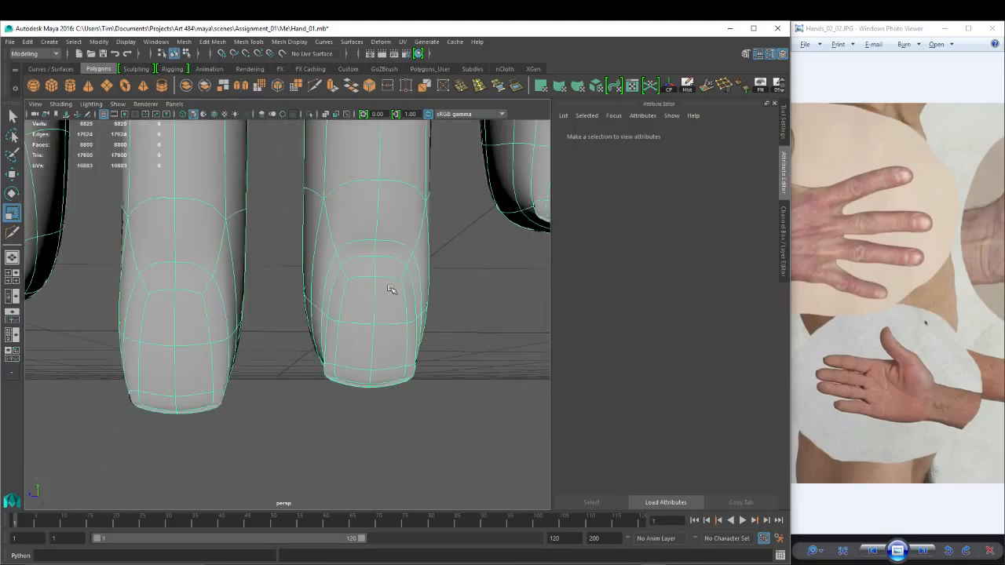
{"action": "left_click_drag", "start_coordinate": [393, 290], "coordinate": [365, 301], "text": "alt"}
{"action": "right_click_drag", "start_coordinate": [355, 267], "coordinate": [348, 234]}
{"action": "left_click", "coordinate": [313, 289]}
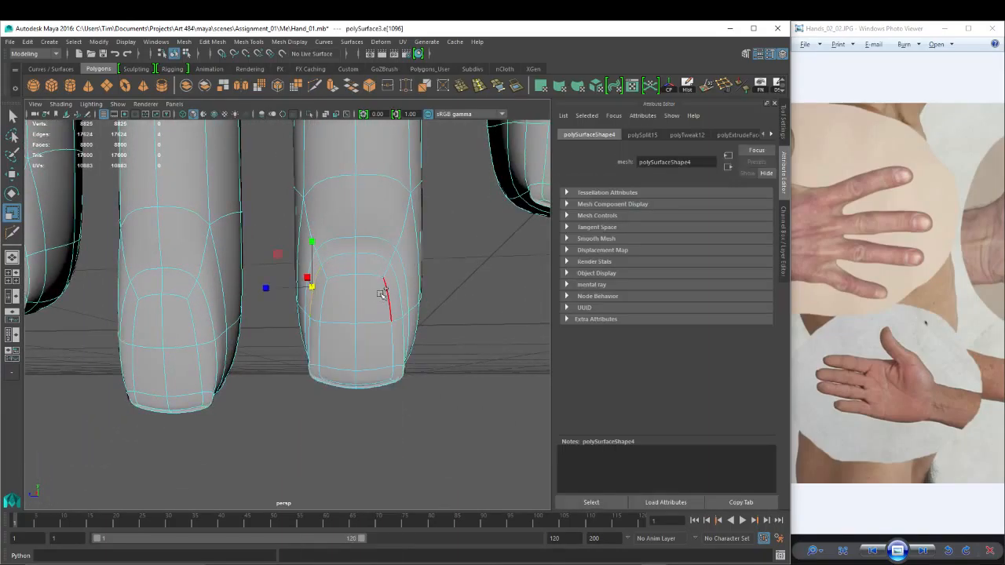
{"action": "left_click", "coordinate": [396, 288], "text": "shift"}
{"action": "left_click_drag", "start_coordinate": [397, 289], "coordinate": [334, 315], "text": "alt"}
{"action": "key", "text": "w"}
{"action": "left_click_drag", "start_coordinate": [273, 321], "coordinate": [341, 310]}
{"action": "key", "text": "r"}
{"action": "mouse_move", "coordinate": [326, 274]}
{"action": "right_mouse_down"}
{"action": "mouse_move", "coordinate": [285, 276]}
{"action": "mouse_move", "coordinate": [319, 262]}
{"action": "right_mouse_up"}
{"action": "left_click_drag", "start_coordinate": [319, 262], "coordinate": [354, 275], "text": "alt"}
{"action": "right_click_drag", "start_coordinate": [332, 213], "coordinate": [375, 197]}
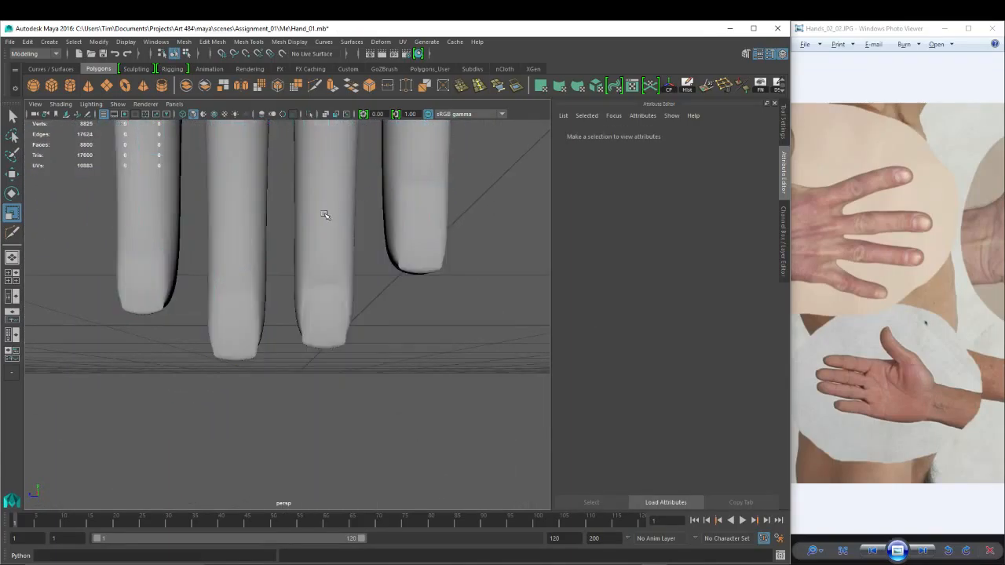
Insert an edge loop just outside the little finger's nail outline with the Multi-Cut tool.
{"action": "left_click", "coordinate": [323, 215]}
{"action": "right_click_drag", "start_coordinate": [411, 306], "coordinate": [397, 294], "text": "alt"}
{"action": "right_click_drag", "start_coordinate": [392, 238], "coordinate": [380, 229], "text": "alt"}
{"action": "right_click_drag", "start_coordinate": [189, 278], "coordinate": [263, 270], "text": "alt"}
{"action": "middle_click_drag", "start_coordinate": [494, 194], "coordinate": [421, 248], "text": "alt"}
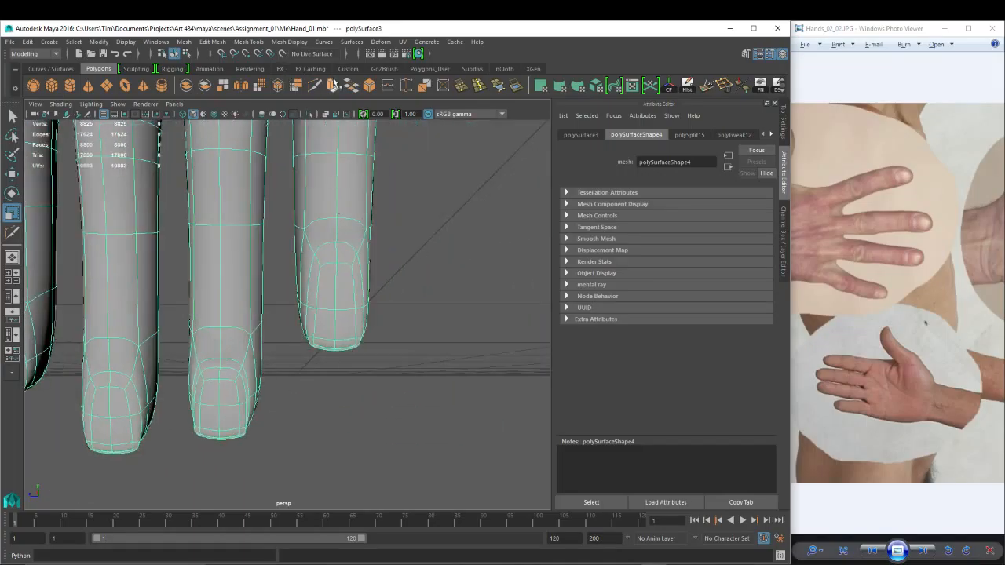
{"action": "key", "text": "g"}
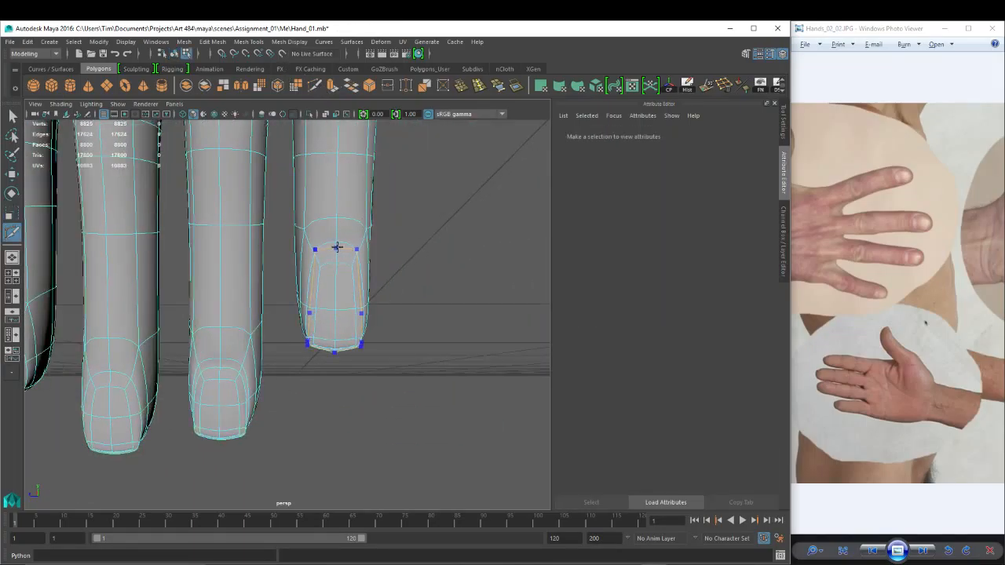
{"action": "left_click", "coordinate": [337, 248], "text": "ctrl"}
Insert a matching edge loop around the middle finger's nail outline.
{"action": "middle_click_drag", "start_coordinate": [149, 292], "coordinate": [278, 278], "text": "alt"}
{"action": "middle_click_drag", "start_coordinate": [329, 299], "coordinate": [296, 281], "text": "alt"}
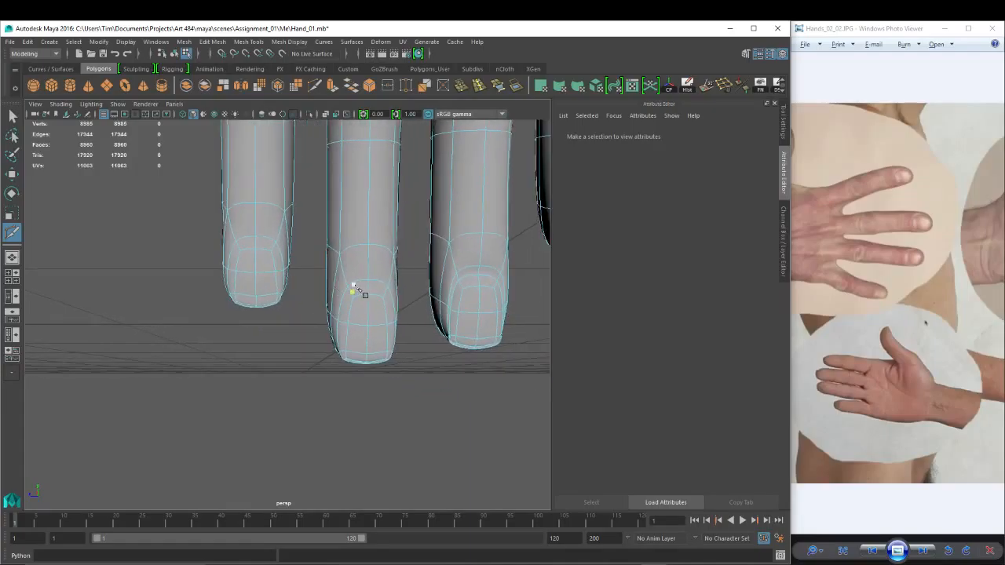
{"action": "left_click", "coordinate": [279, 233], "text": "ctrl"}
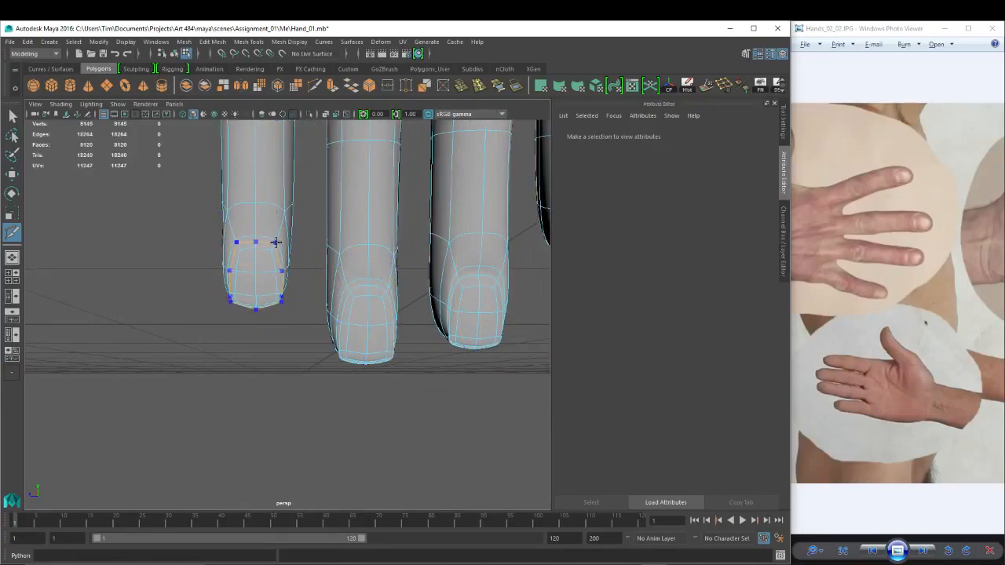
{"action": "left_click", "coordinate": [275, 243], "text": "ctrl"}
{"action": "key", "text": "ctrl+z"}
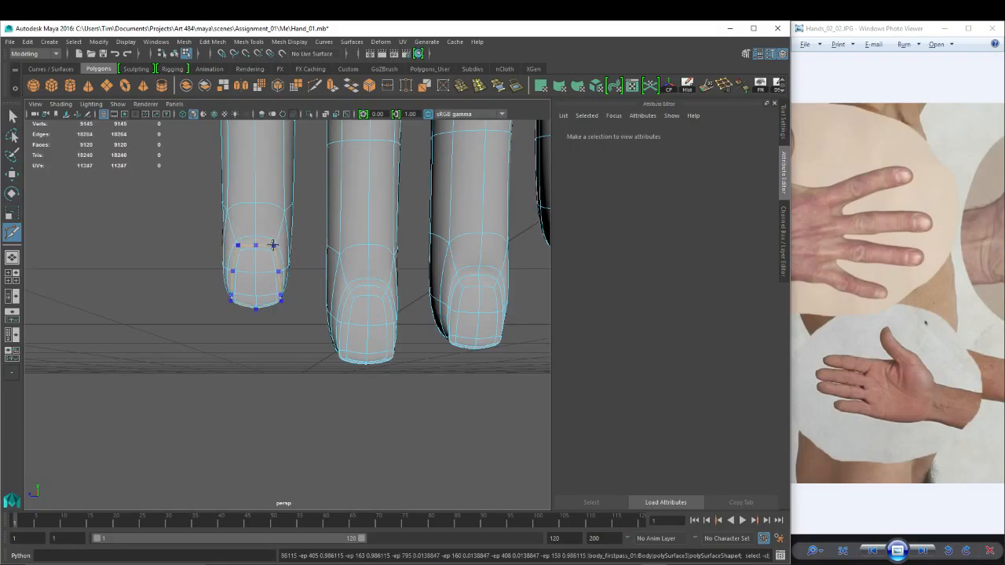
{"action": "left_click", "coordinate": [276, 243], "text": "ctrl"}
{"action": "key", "text": "ctrl+z"}
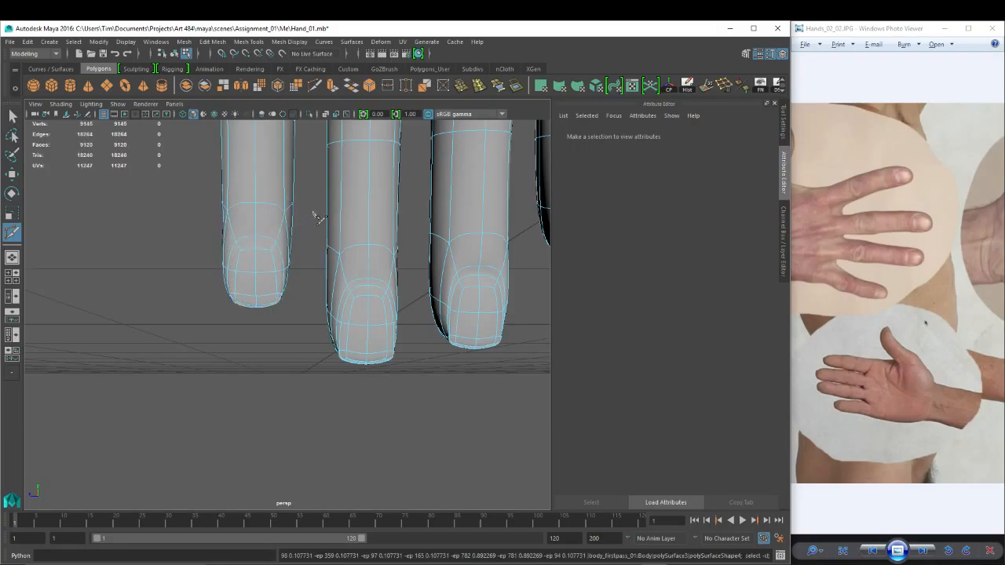
Turn off smooth preview and insert an edge loop close around the index finger's nail outline.
{"action": "key", "text": "4"}
{"action": "key", "text": "5"}
{"action": "key", "text": "1"}
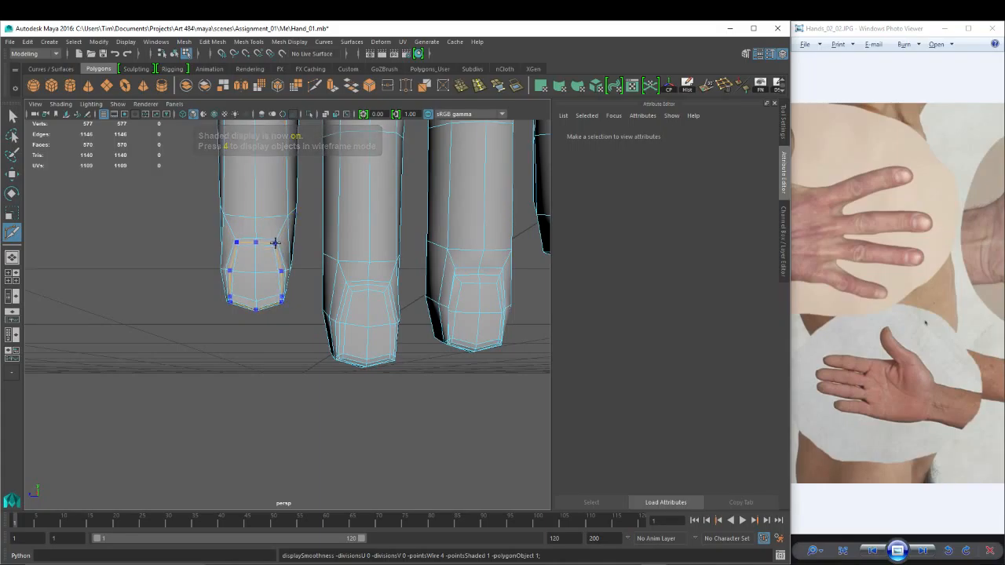
{"action": "right_click_drag", "start_coordinate": [275, 242], "coordinate": [316, 254], "text": "alt"}
{"action": "middle_click_drag", "start_coordinate": [316, 254], "coordinate": [326, 271], "text": "alt"}
{"action": "right_click_drag", "start_coordinate": [396, 256], "coordinate": [384, 249], "text": "alt"}
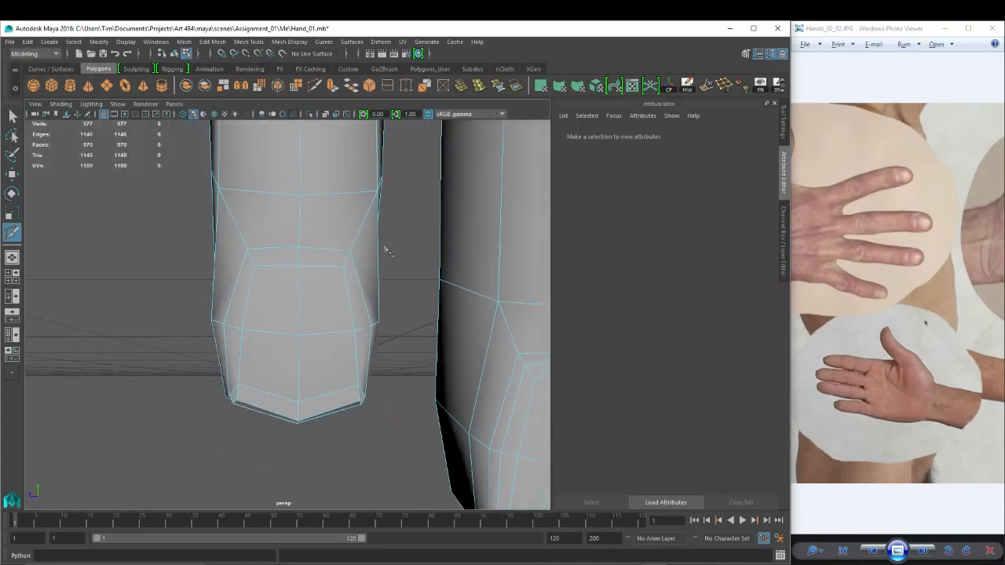
{"action": "left_click", "coordinate": [349, 255], "text": "ctrl"}
Select the upper and side edges of the loop around the index finger's nail.
{"action": "left_click_drag", "start_coordinate": [349, 255], "coordinate": [372, 258], "text": "alt"}
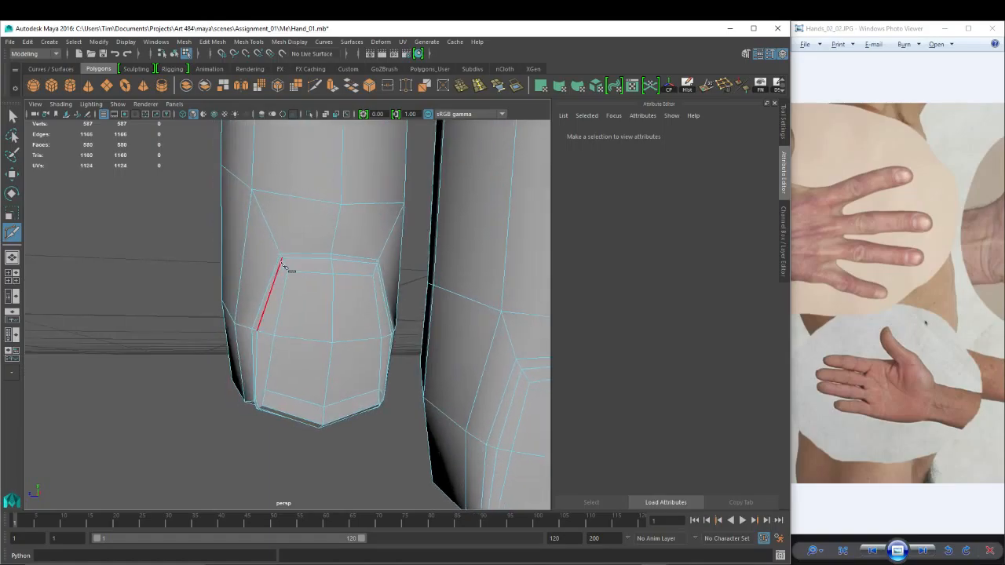
{"action": "key", "text": "w"}
{"action": "left_click", "coordinate": [279, 273]}
{"action": "left_click", "coordinate": [307, 260], "text": "shift"}
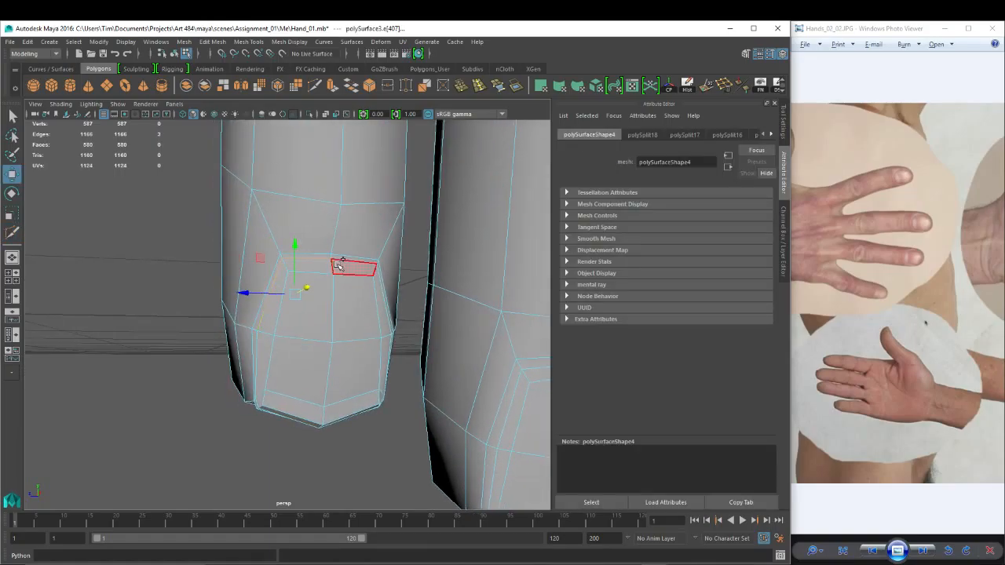
{"action": "left_click", "coordinate": [346, 261], "text": "shift"}
{"action": "left_click", "coordinate": [380, 281], "text": "shift"}
{"action": "scroll", "coordinate": [385, 284], "scroll_direction": "down", "scroll_amount": 3}
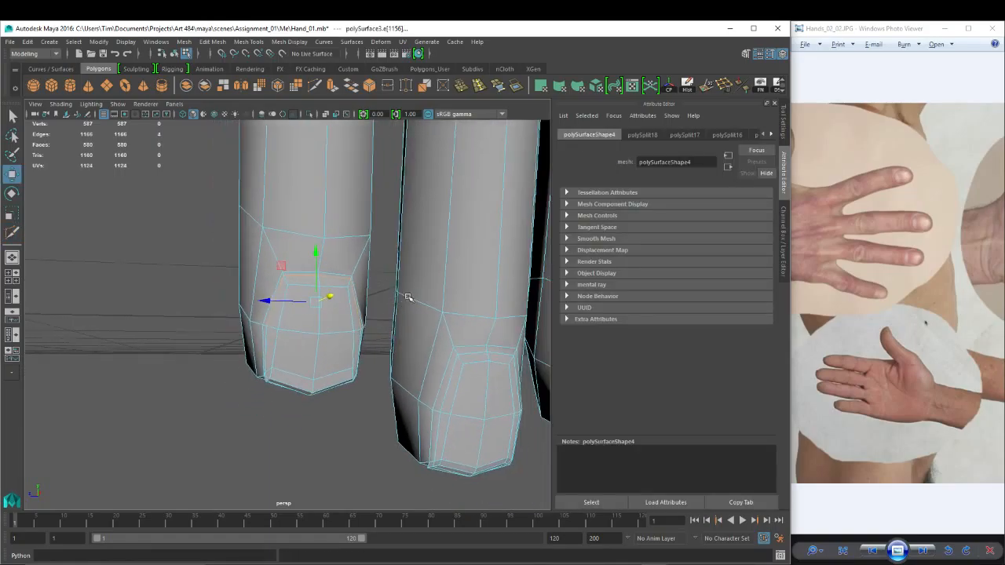
Add the matching upper and side edges around the middle finger's nail to the selection.
{"action": "middle_click_drag", "start_coordinate": [403, 292], "coordinate": [330, 245], "text": "alt"}
{"action": "left_click", "coordinate": [235, 195], "text": "shift"}
{"action": "key", "text": "ctrl+z"}
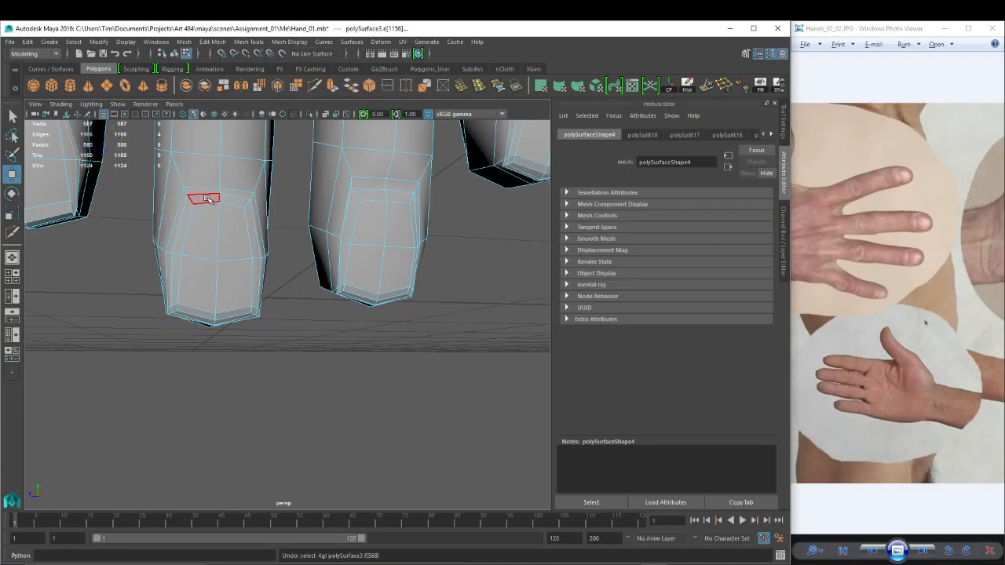
{"action": "left_click", "coordinate": [204, 195], "text": "shift"}
{"action": "double_click", "coordinate": [256, 211]}
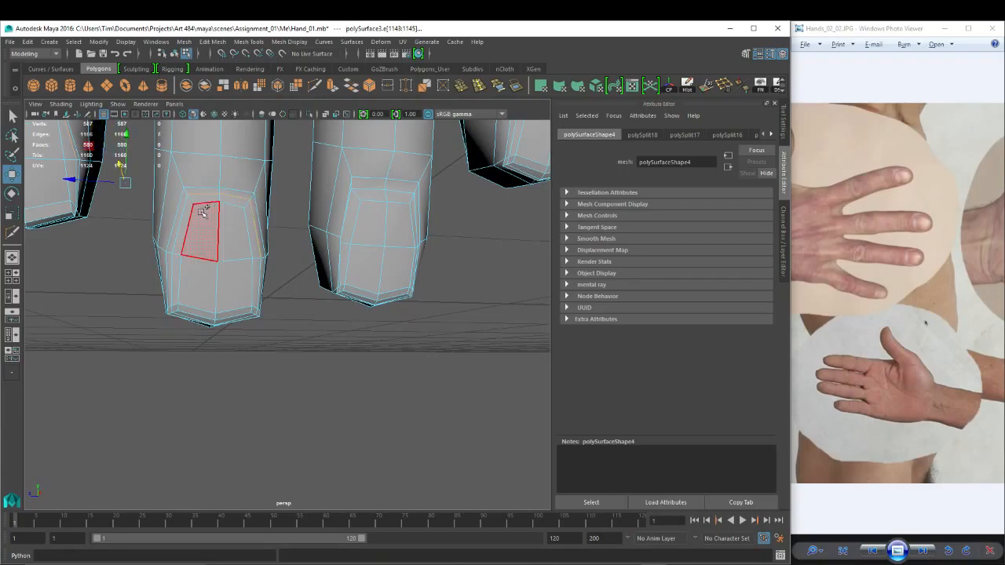
{"action": "left_click_drag", "start_coordinate": [469, 190], "coordinate": [458, 196], "text": "alt"}
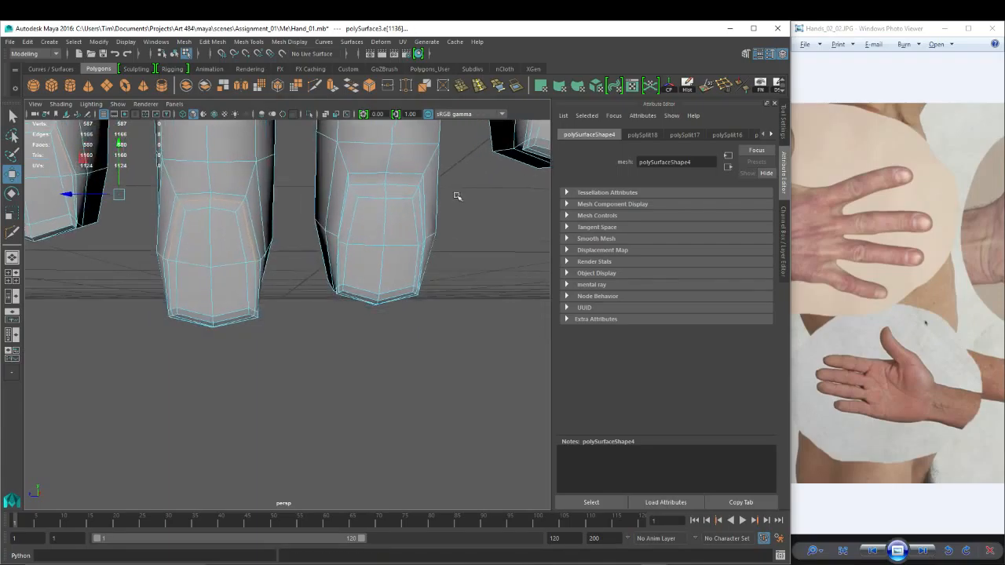
Add the little finger's matching nail edges to the selection and move all selected nail edges inward into the fingers.
{"action": "middle_click_drag", "start_coordinate": [458, 196], "coordinate": [427, 218], "text": "alt"}
{"action": "left_click", "coordinate": [381, 188], "text": "shift"}
{"action": "left_click", "coordinate": [404, 150], "text": "shift"}
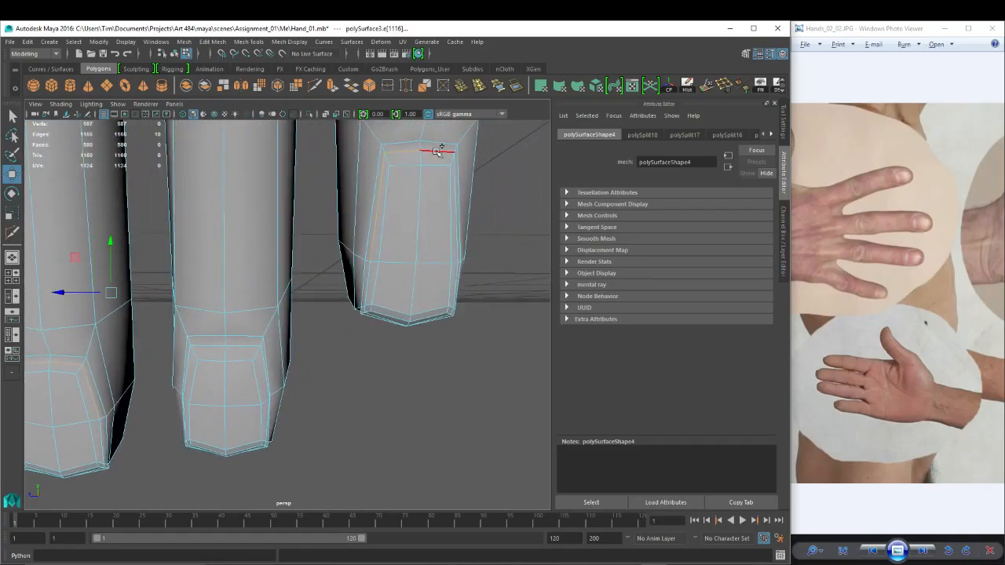
{"action": "left_click", "coordinate": [439, 150], "text": "shift"}
{"action": "left_click", "coordinate": [458, 178], "text": "shift"}
{"action": "right_click_drag", "start_coordinate": [478, 199], "coordinate": [338, 196], "text": "alt"}
{"action": "left_click_drag", "start_coordinate": [338, 195], "coordinate": [226, 251], "text": "alt"}
{"action": "left_click_drag", "start_coordinate": [286, 308], "coordinate": [281, 308]}
Select the little fingertip's vertices in the side view and shift them in the perspective view to reshape the tip.
{"action": "key", "text": "space"}
{"action": "left_click_drag", "start_coordinate": [349, 250], "coordinate": [380, 251]}
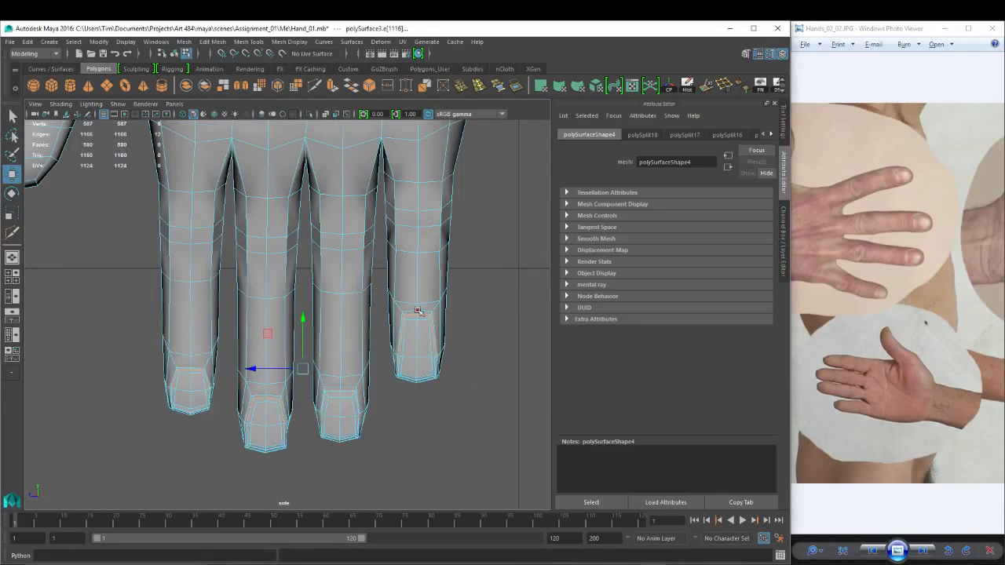
{"action": "right_click_drag", "start_coordinate": [416, 307], "coordinate": [377, 302]}
{"action": "left_click_drag", "start_coordinate": [380, 323], "coordinate": [448, 385]}
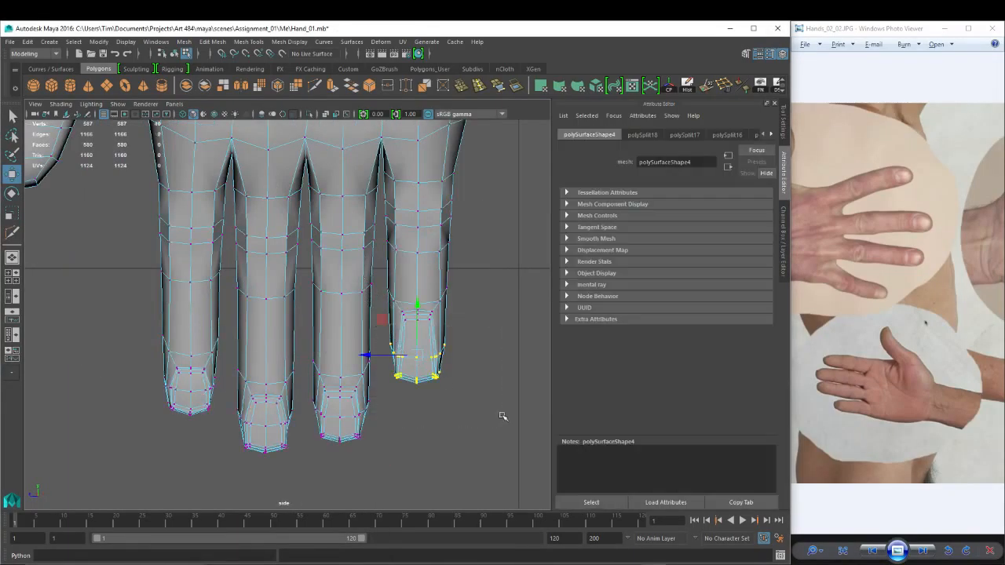
{"action": "key", "text": "4"}
{"action": "key", "text": "space"}
{"action": "left_click_drag", "start_coordinate": [477, 337], "coordinate": [485, 327]}
{"action": "key", "text": "f"}
{"action": "right_click_drag", "start_coordinate": [430, 330], "coordinate": [206, 298], "text": "alt"}
{"action": "mouse_move", "coordinate": [369, 318]}
{"action": "left_mouse_down", "text": "alt"}
{"action": "mouse_move", "coordinate": [325, 317]}
{"action": "mouse_move", "coordinate": [279, 283]}
{"action": "mouse_move", "coordinate": [289, 248]}
{"action": "left_mouse_up", "text": "alt"}
{"action": "key", "text": "5"}
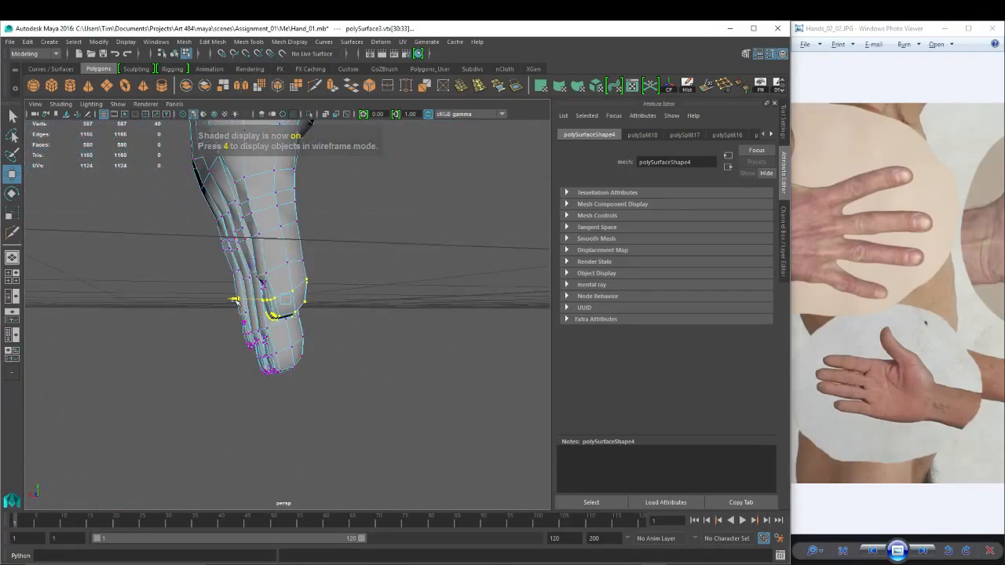
{"action": "left_click_drag", "start_coordinate": [237, 299], "coordinate": [327, 292], "text": "alt"}
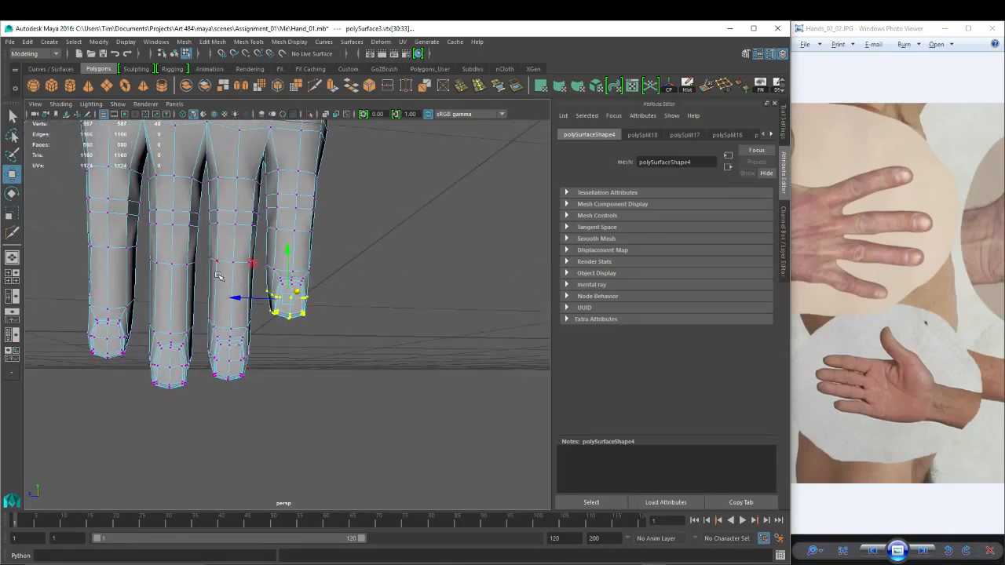
Select the whole hand mesh in object mode and set its normal angle to 55.
{"action": "right_click_drag", "start_coordinate": [286, 216], "coordinate": [338, 196]}
{"action": "left_click", "coordinate": [338, 195]}
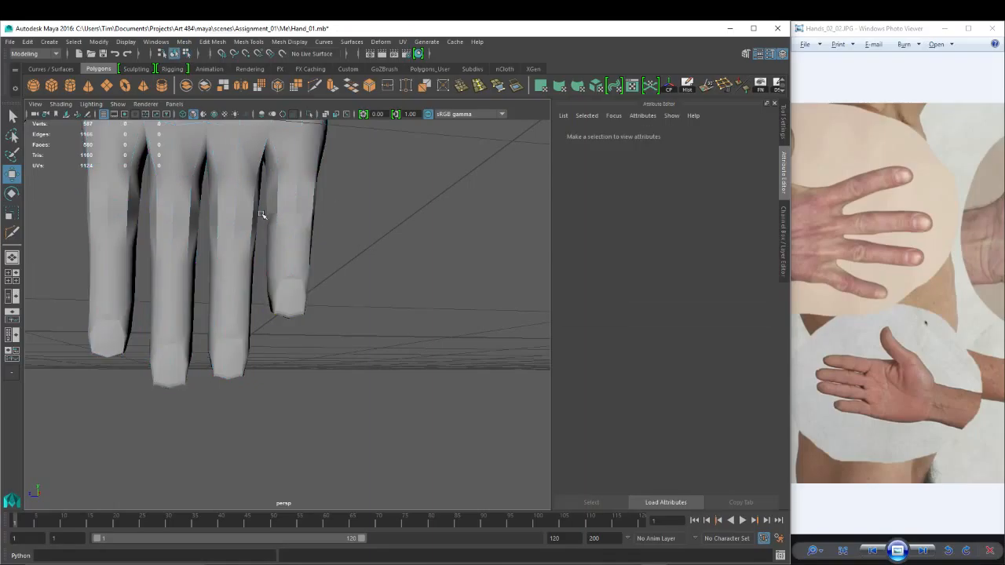
{"action": "left_click", "coordinate": [239, 268]}
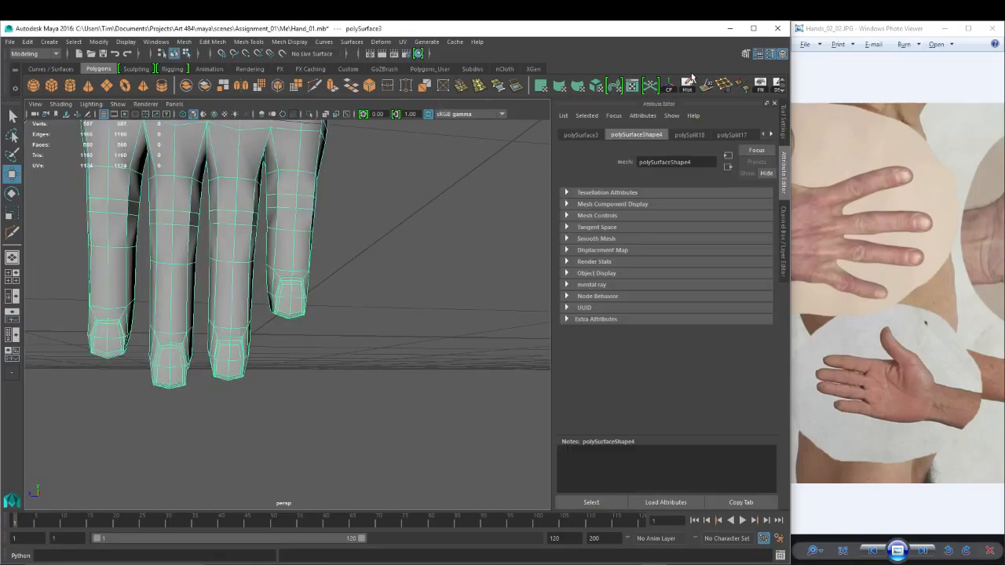
{"action": "left_click", "coordinate": [712, 88]}
{"action": "left_click", "coordinate": [126, 311]}
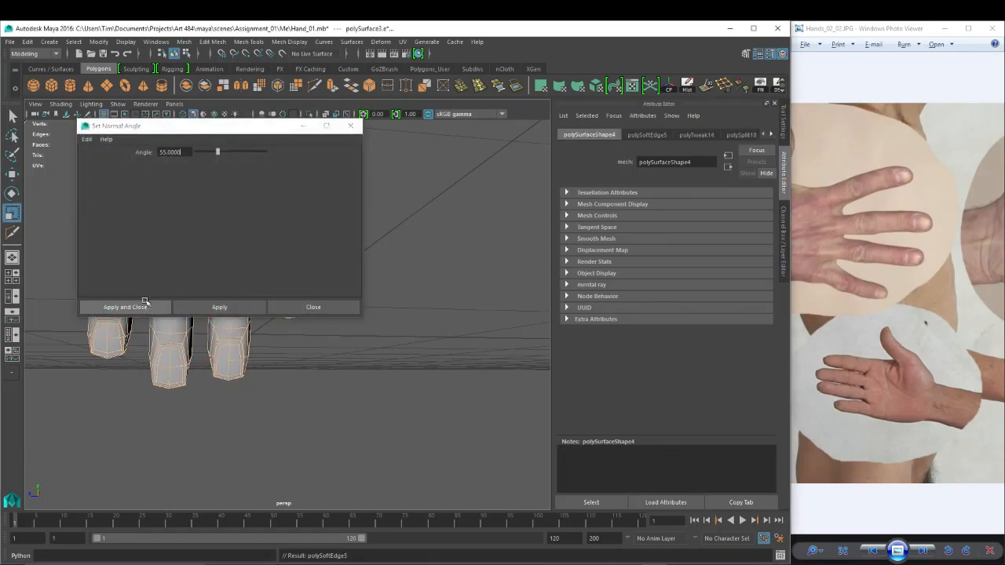
Reselect the hand mesh in object mode and soften all of its edges.
{"action": "right_click_drag", "start_coordinate": [265, 210], "coordinate": [299, 190]}
{"action": "left_click", "coordinate": [309, 185]}
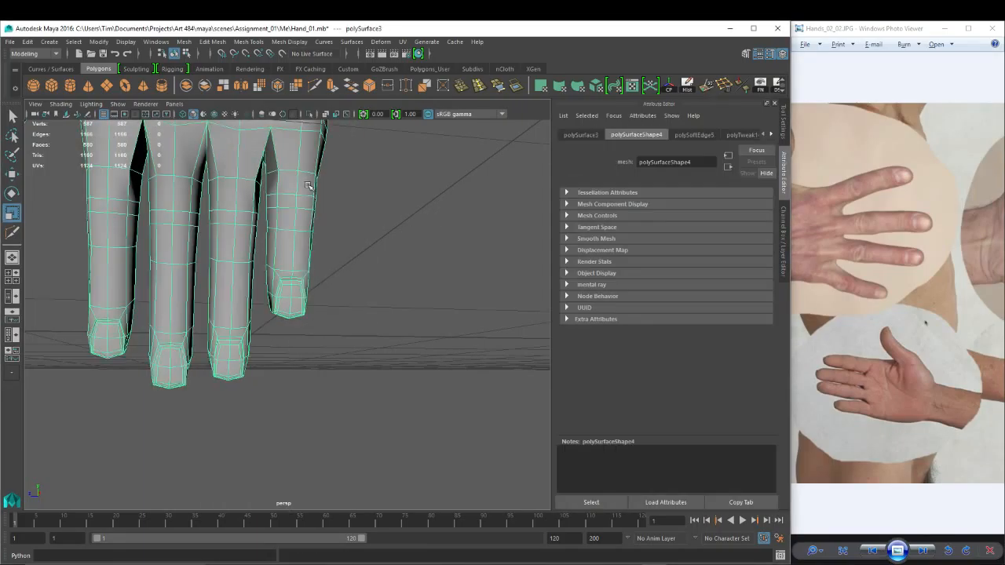
{"action": "left_click_drag", "start_coordinate": [353, 225], "coordinate": [115, 271], "text": "alt"}
{"action": "left_click", "coordinate": [308, 42]}
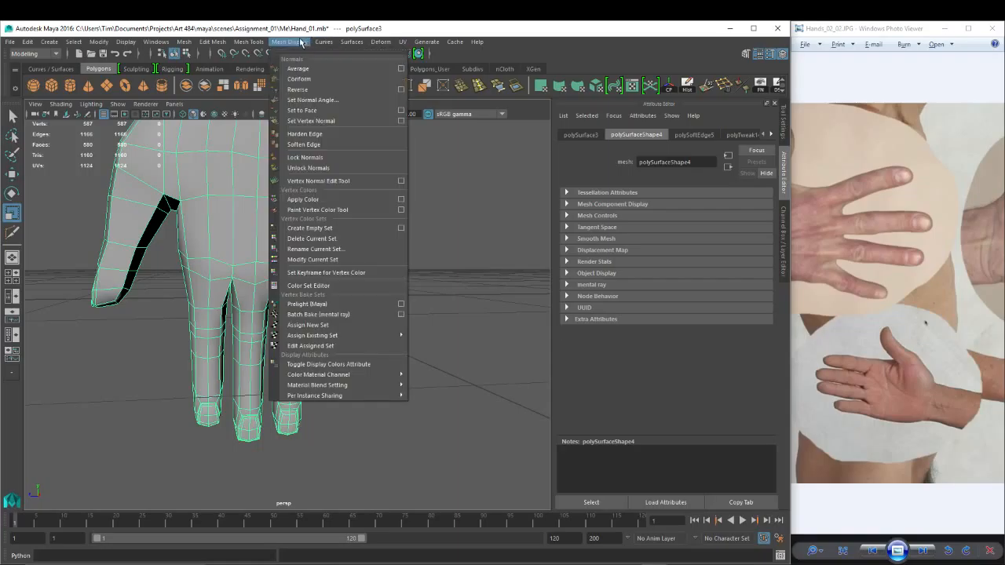
{"action": "left_click", "coordinate": [314, 145]}
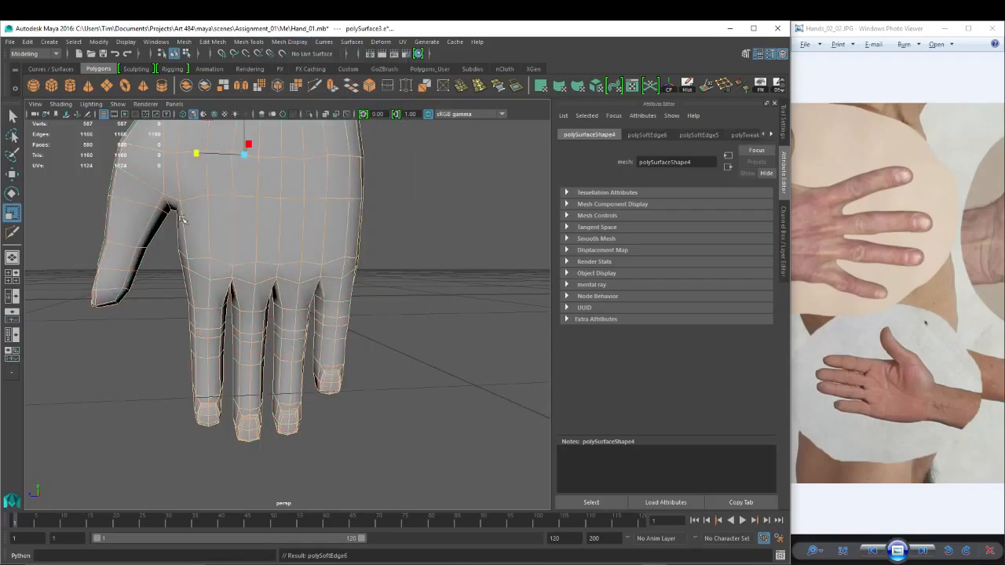
{"action": "left_click", "coordinate": [416, 271]}
{"action": "left_click_drag", "start_coordinate": [460, 307], "coordinate": [469, 284], "text": "alt"}
Select knuckle vertices on the back of the hand and move them along the hand's depth axis.
{"action": "left_click", "coordinate": [243, 240]}
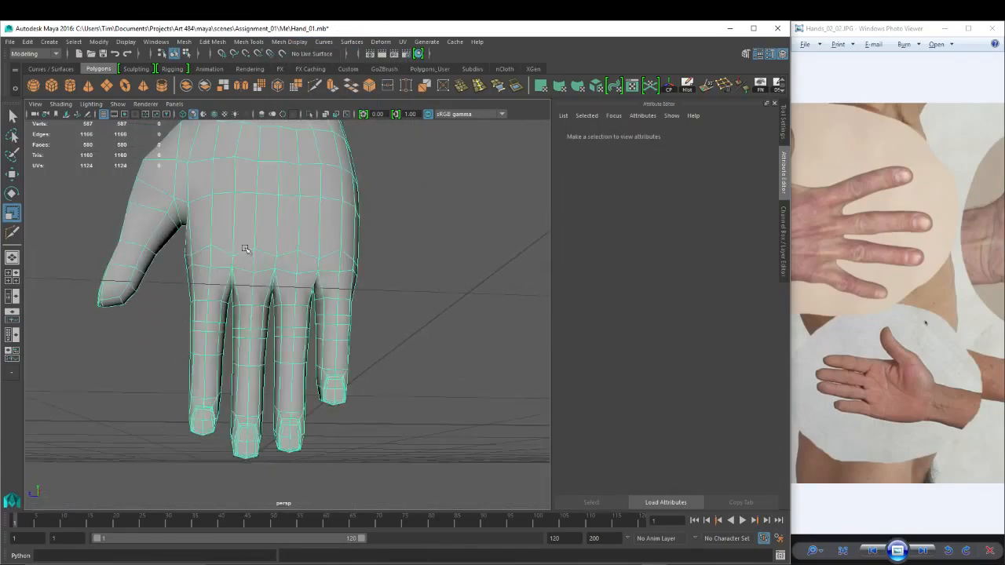
{"action": "left_click_drag", "start_coordinate": [243, 241], "coordinate": [255, 268], "text": "alt"}
{"action": "key", "text": "w"}
{"action": "right_click_drag", "start_coordinate": [247, 258], "coordinate": [196, 263]}
{"action": "left_click", "coordinate": [240, 264]}
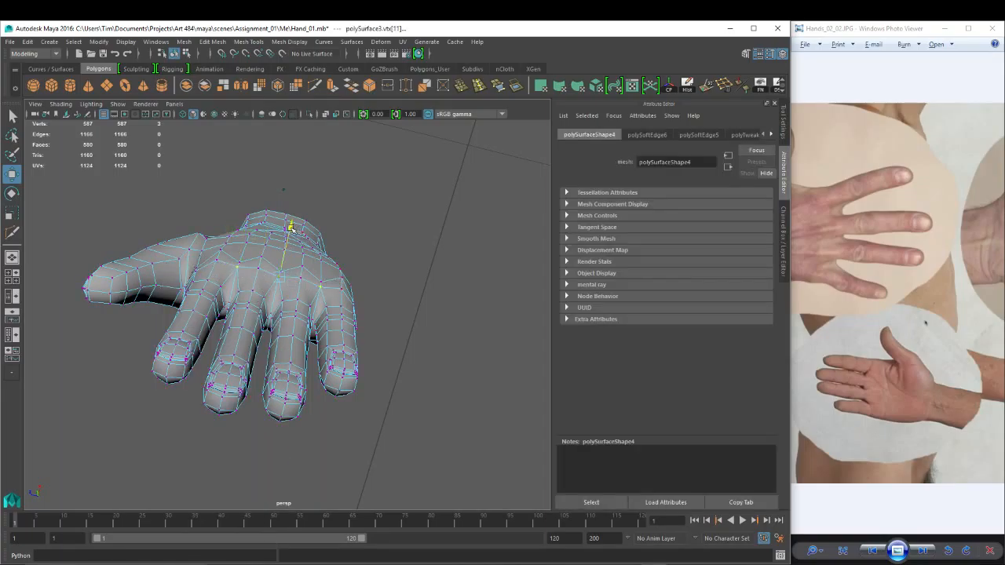
{"action": "left_click_drag", "start_coordinate": [288, 242], "coordinate": [80, 413], "text": "alt"}
Turn on smooth preview and move two palm vertices beside the base of the thumb.
{"action": "key", "text": "3"}
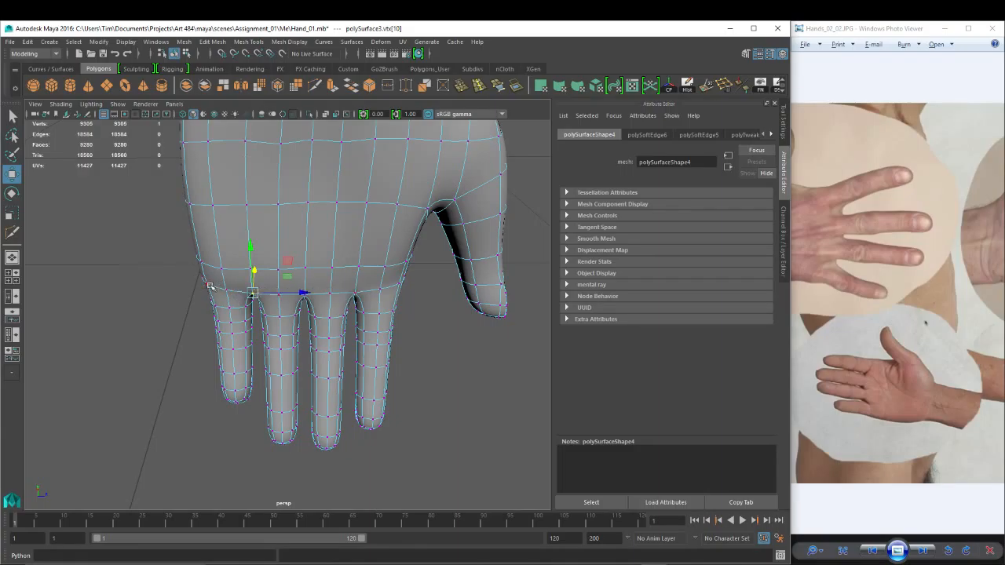
{"action": "left_click_drag", "start_coordinate": [347, 298], "coordinate": [336, 346], "text": "alt"}
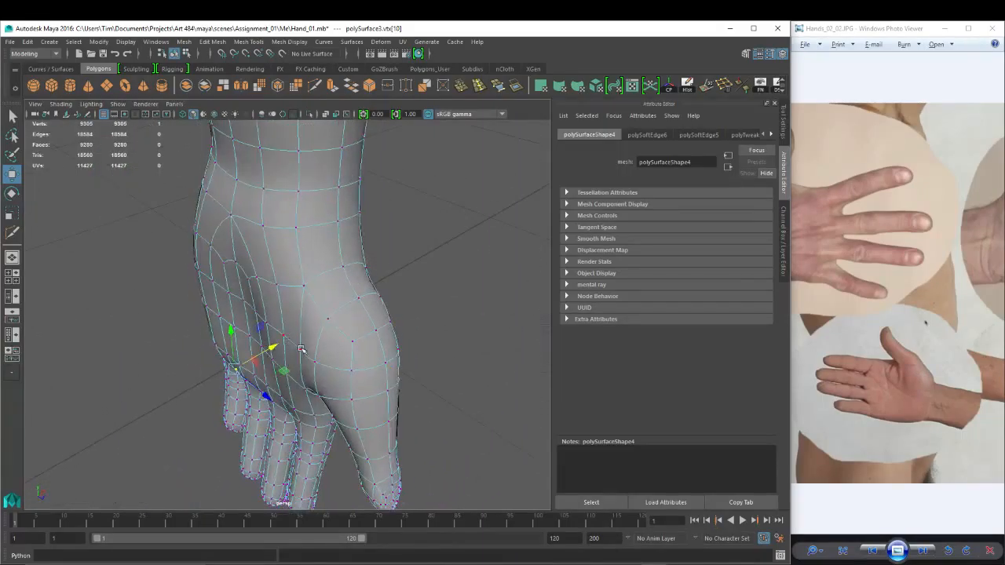
{"action": "left_click", "coordinate": [301, 351]}
{"action": "left_click", "coordinate": [283, 334], "text": "shift"}
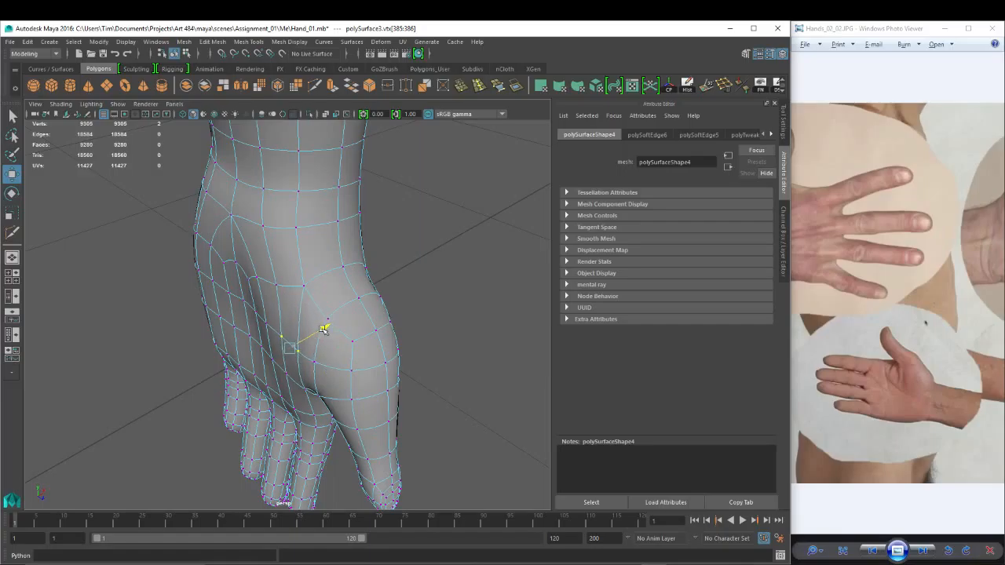
{"action": "left_click_drag", "start_coordinate": [326, 330], "coordinate": [267, 339], "text": "alt"}
Turn off smooth preview and reposition individual palm vertices around the base of the thumb.
{"action": "key", "text": "1"}
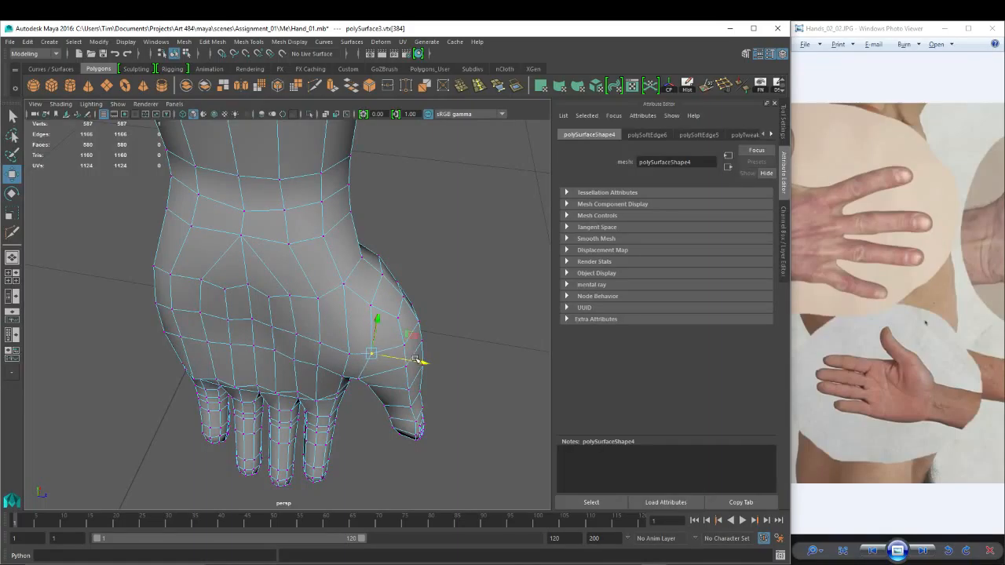
{"action": "left_click_drag", "start_coordinate": [416, 359], "coordinate": [318, 333], "text": "alt"}
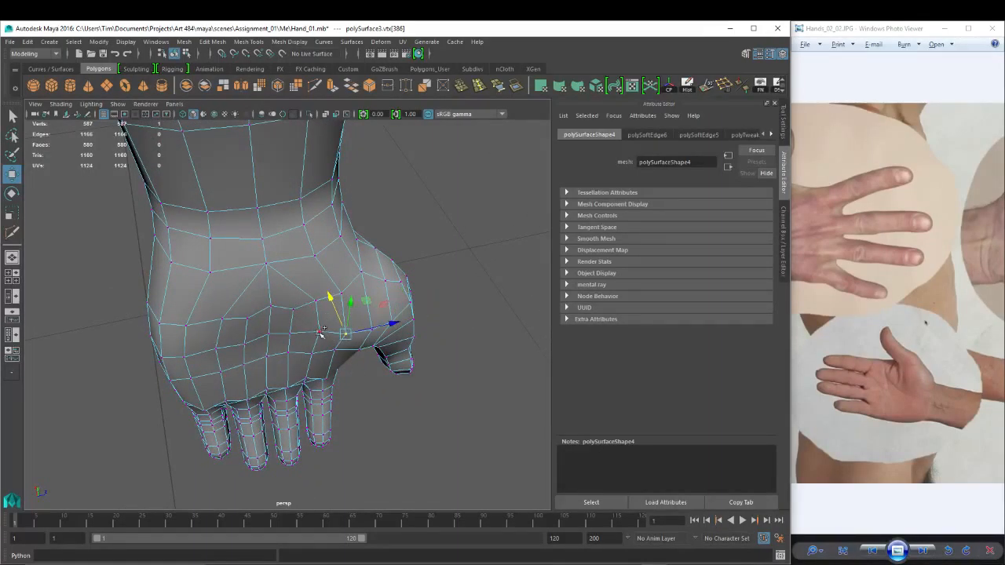
{"action": "left_click", "coordinate": [336, 348]}
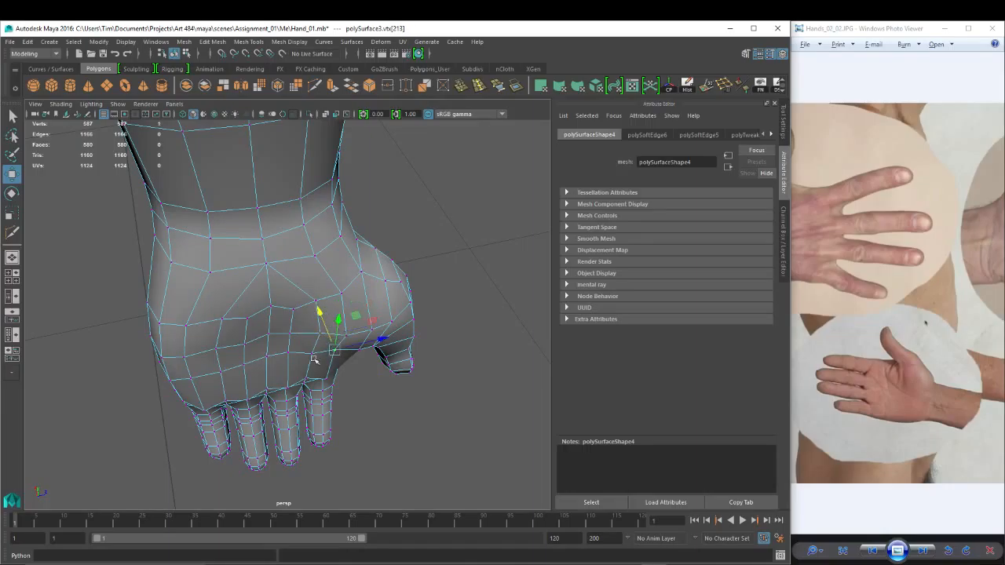
{"action": "left_click_drag", "start_coordinate": [318, 359], "coordinate": [193, 335], "text": "alt"}
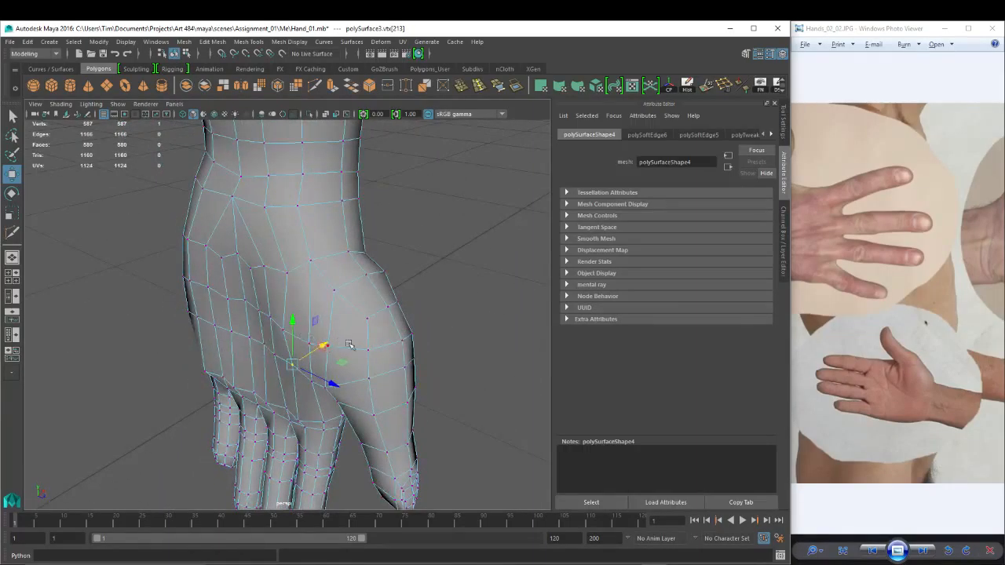
{"action": "left_click_drag", "start_coordinate": [349, 346], "coordinate": [239, 284], "text": "alt"}
Insert an edge loop across the palm between the thumb web and the finger bases with the Multi-Cut tool.
{"action": "right_click_drag", "start_coordinate": [237, 273], "coordinate": [267, 258]}
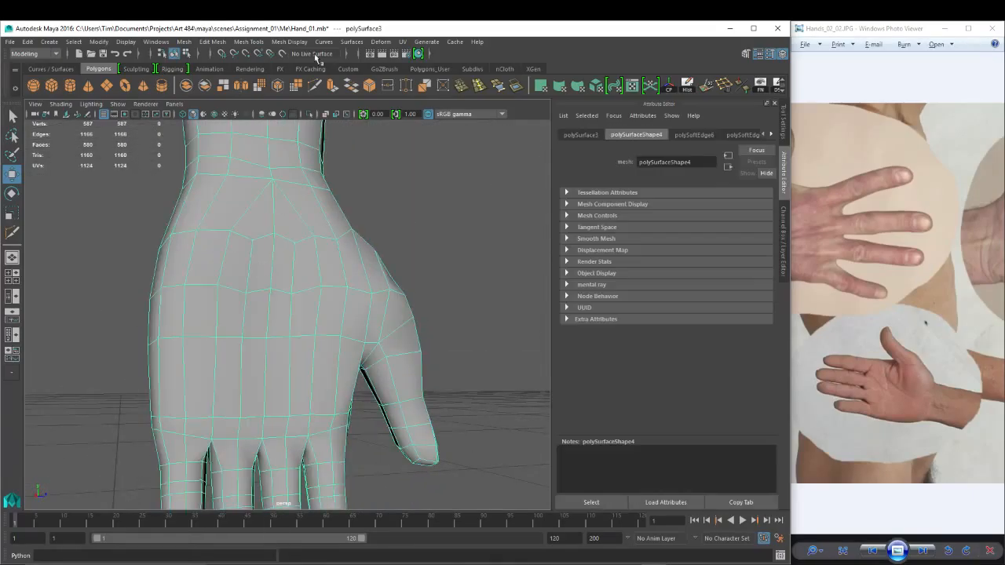
{"action": "key", "text": "y"}
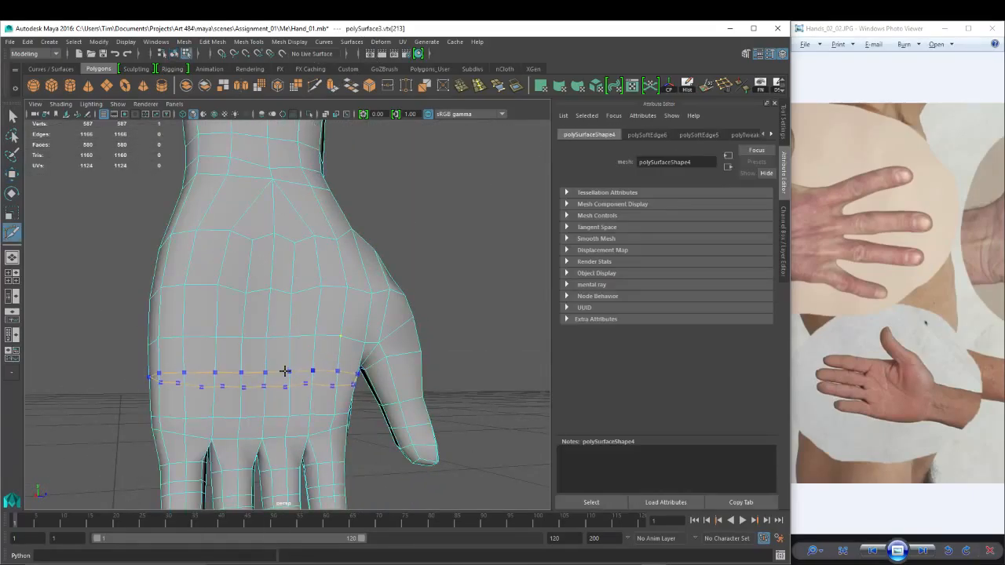
{"action": "left_click", "coordinate": [285, 372], "text": "ctrl"}
{"action": "left_click_drag", "start_coordinate": [243, 384], "coordinate": [296, 382], "text": "alt"}
Select the palm-side edges of the new loop and scale them to shape the palm.
{"action": "key", "text": "w"}
{"action": "left_click", "coordinate": [280, 407]}
{"action": "left_click_drag", "start_coordinate": [277, 322], "coordinate": [299, 328], "text": "alt"}
{"action": "key", "text": "r"}
{"action": "left_click_drag", "start_coordinate": [175, 382], "coordinate": [289, 378], "text": "alt"}
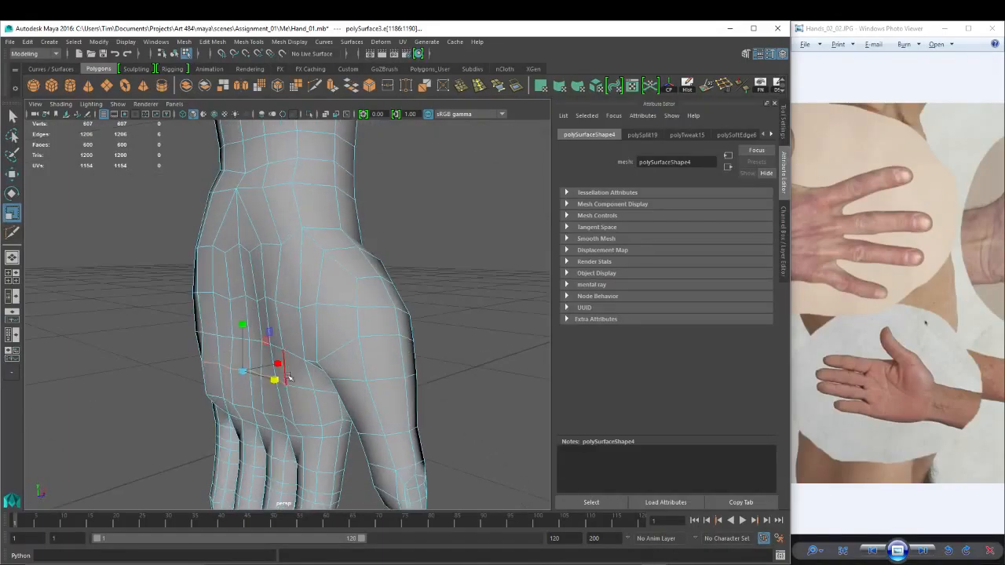
{"action": "left_click_drag", "start_coordinate": [260, 410], "coordinate": [278, 343], "text": "alt"}
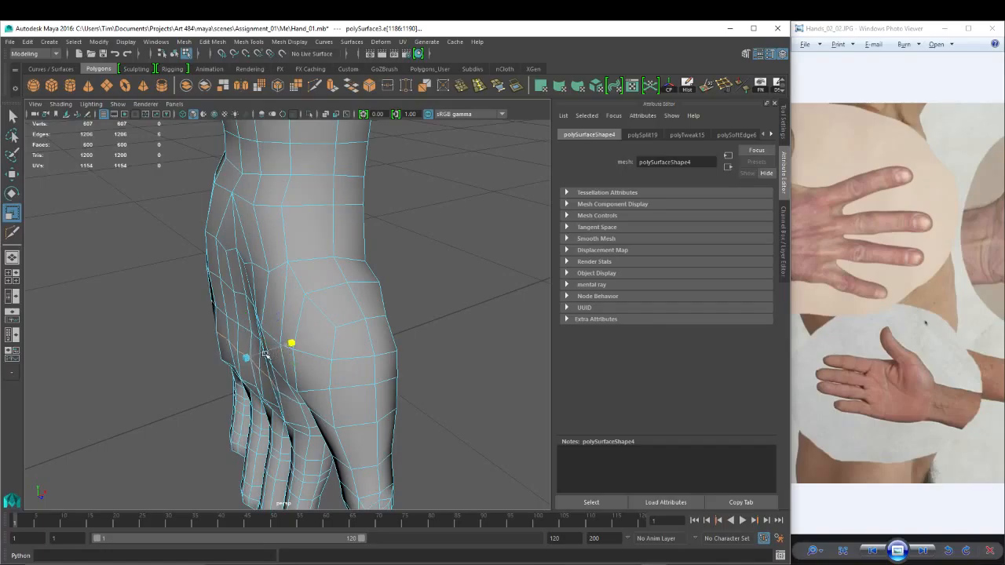
{"action": "left_click_drag", "start_coordinate": [249, 359], "coordinate": [301, 361], "text": "alt"}
Enable soft selection with a smaller falloff, adjust the selected palm edges vertically, and return to object mode.
{"action": "key", "text": "w"}
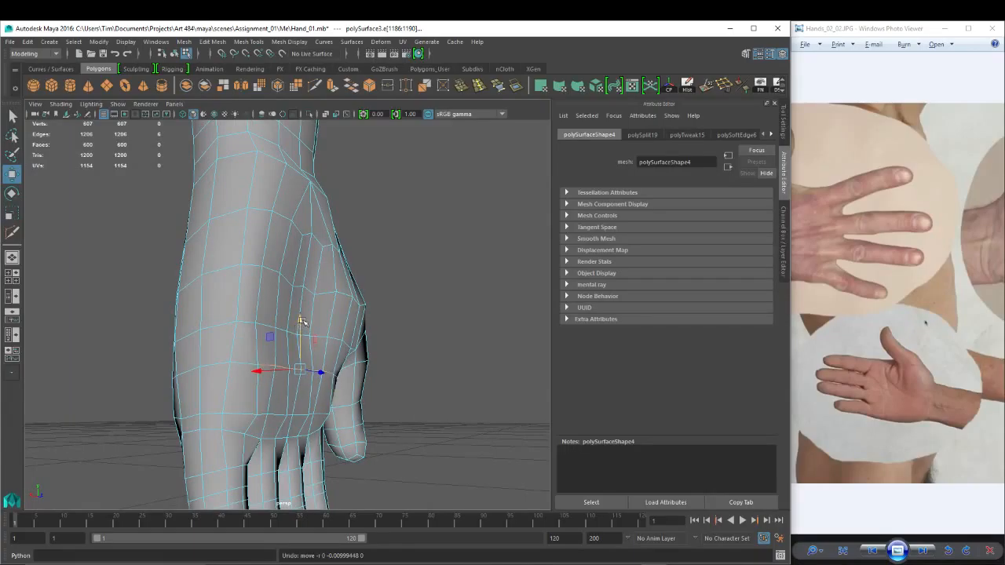
{"action": "key", "text": "b"}
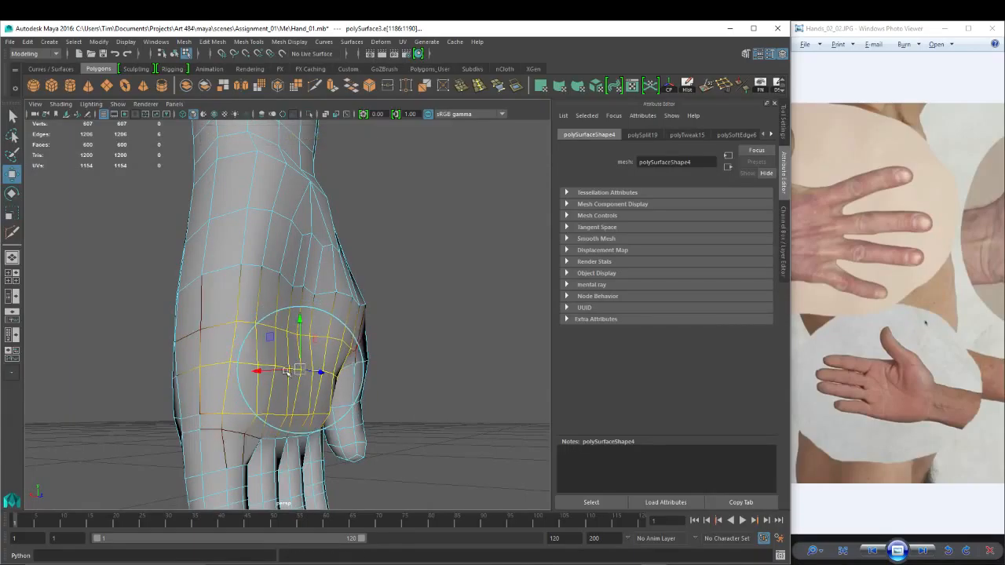
{"action": "left_click_drag", "start_coordinate": [287, 373], "coordinate": [254, 373]}
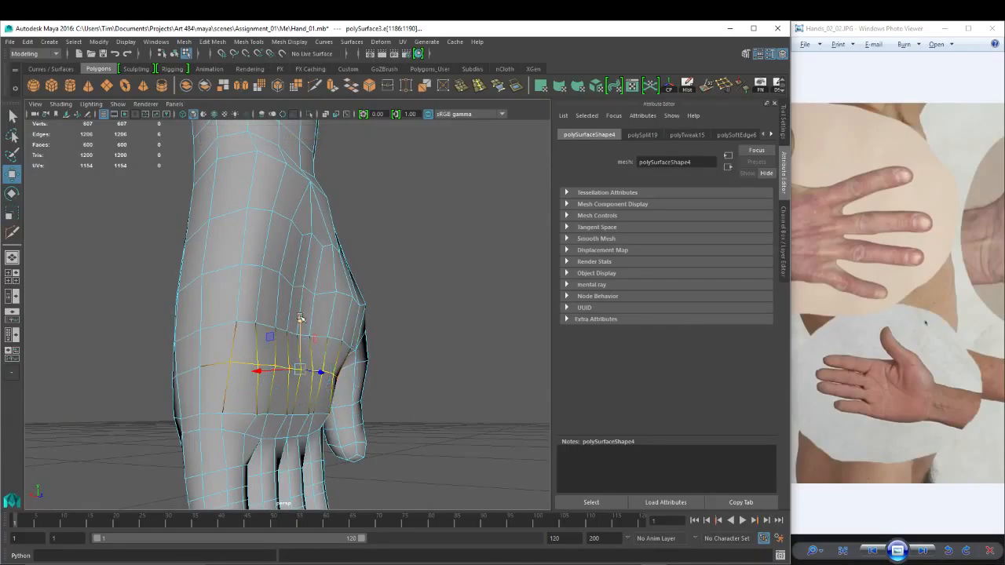
{"action": "right_click_drag", "start_coordinate": [225, 272], "coordinate": [275, 259]}
{"action": "left_click", "coordinate": [311, 272]}
Select the vertex at the palm-side base of the thumb and move it with soft selection.
{"action": "right_click_drag", "start_coordinate": [489, 294], "coordinate": [420, 292], "text": "alt"}
{"action": "mouse_move", "coordinate": [353, 271]}
{"action": "left_mouse_down", "text": "alt"}
{"action": "mouse_move", "coordinate": [336, 298]}
{"action": "mouse_move", "coordinate": [348, 285]}
{"action": "left_mouse_up", "text": "alt"}
{"action": "right_click_drag", "start_coordinate": [348, 285], "coordinate": [340, 309]}
{"action": "left_click", "coordinate": [340, 308]}
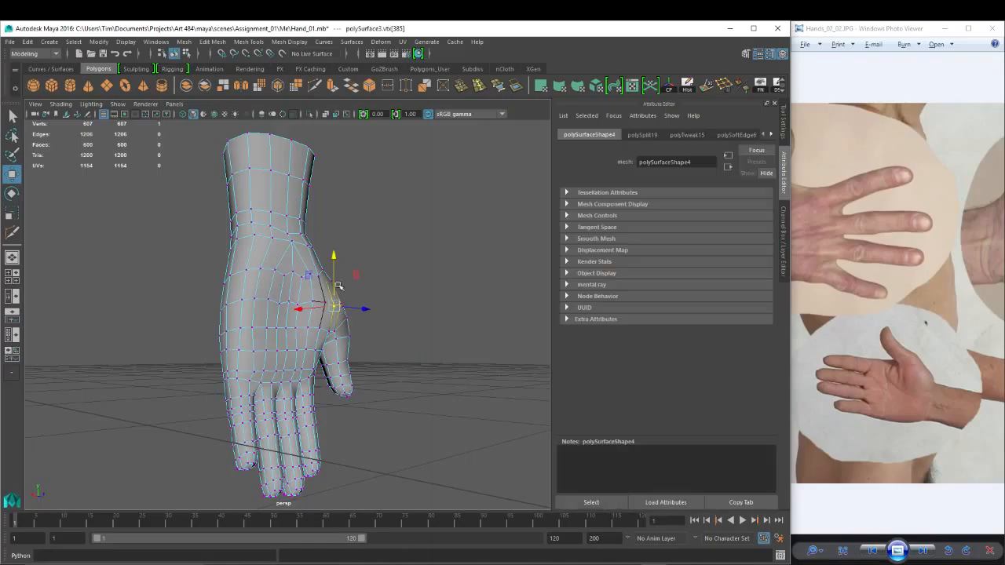
{"action": "left_click_drag", "start_coordinate": [335, 255], "coordinate": [222, 282]}
{"action": "right_click_drag", "start_coordinate": [222, 283], "coordinate": [280, 325], "text": "alt"}
{"action": "middle_click_drag", "start_coordinate": [280, 325], "coordinate": [302, 210], "text": "alt"}
{"action": "left_click_drag", "start_coordinate": [303, 210], "coordinate": [344, 287], "text": "alt"}
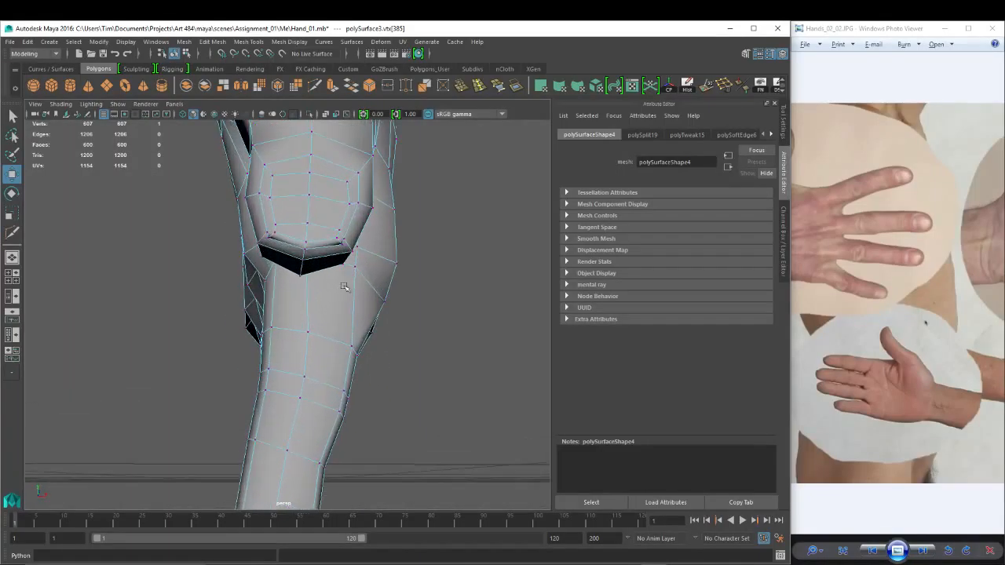
Insert an edge loop around the thumb just behind the nail with the Multi-Cut tool.
{"action": "left_click", "coordinate": [311, 154]}
{"action": "left_click", "coordinate": [316, 85]}
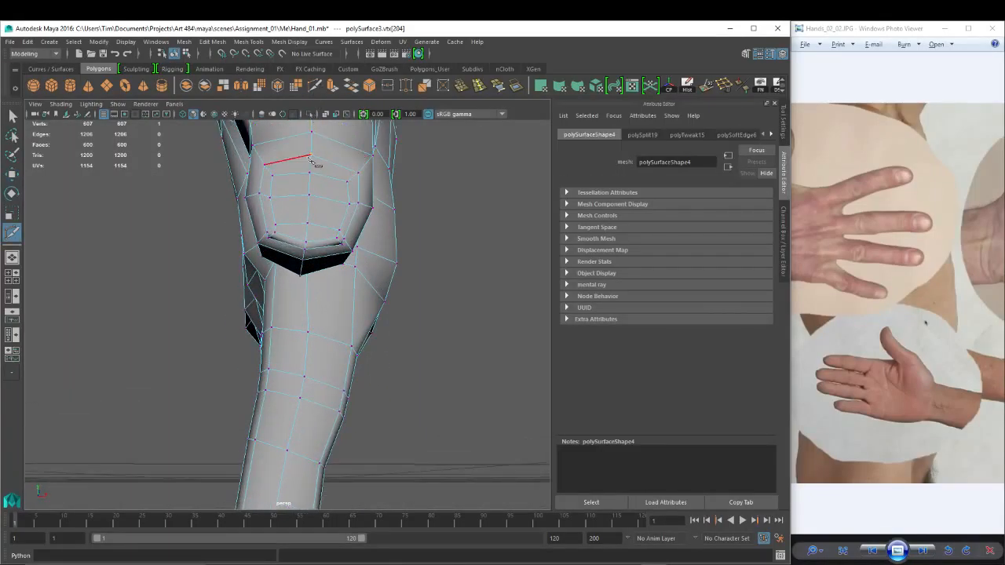
{"action": "left_click", "coordinate": [311, 160], "text": "ctrl"}
{"action": "left_click_drag", "start_coordinate": [311, 159], "coordinate": [405, 245], "text": "alt"}
{"action": "key", "text": "w"}
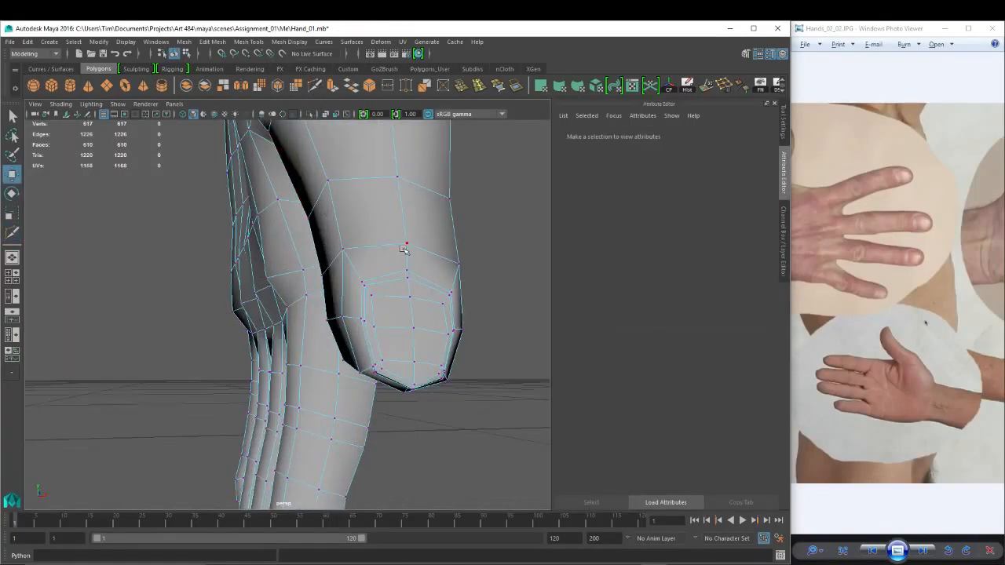
Select the edges bordering the base and side of the thumbnail, shift them slightly, and preview the smoothed hand.
{"action": "right_click_drag", "start_coordinate": [405, 246], "coordinate": [402, 219]}
{"action": "left_click", "coordinate": [365, 300]}
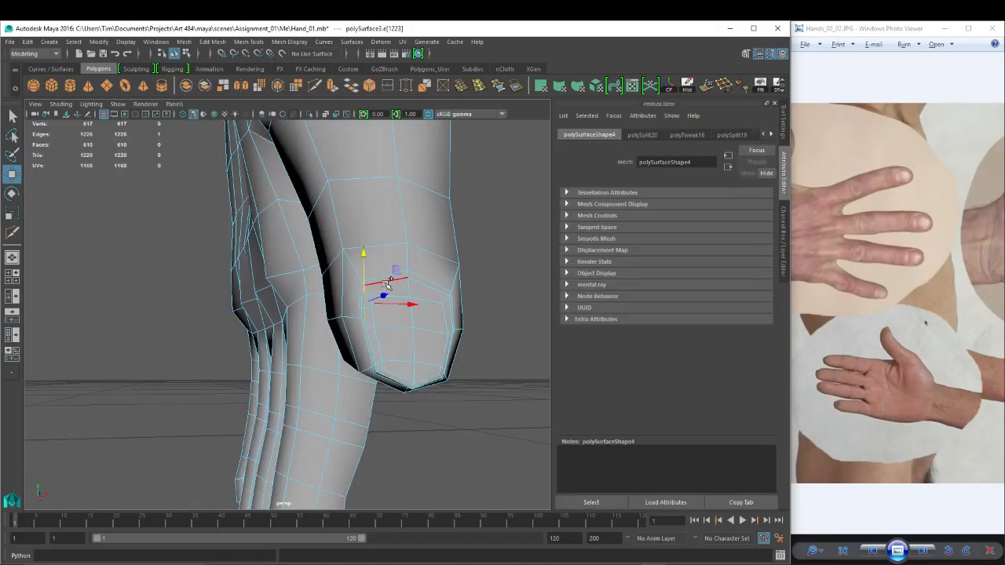
{"action": "left_click", "coordinate": [385, 281], "text": "shift"}
{"action": "left_click", "coordinate": [432, 287], "text": "shift"}
{"action": "left_click", "coordinate": [451, 309], "text": "shift"}
{"action": "left_click_drag", "start_coordinate": [497, 314], "coordinate": [298, 307], "text": "alt"}
{"action": "left_click_drag", "start_coordinate": [107, 296], "coordinate": [141, 305], "text": "alt"}
{"action": "left_click_drag", "start_coordinate": [86, 329], "coordinate": [88, 330]}
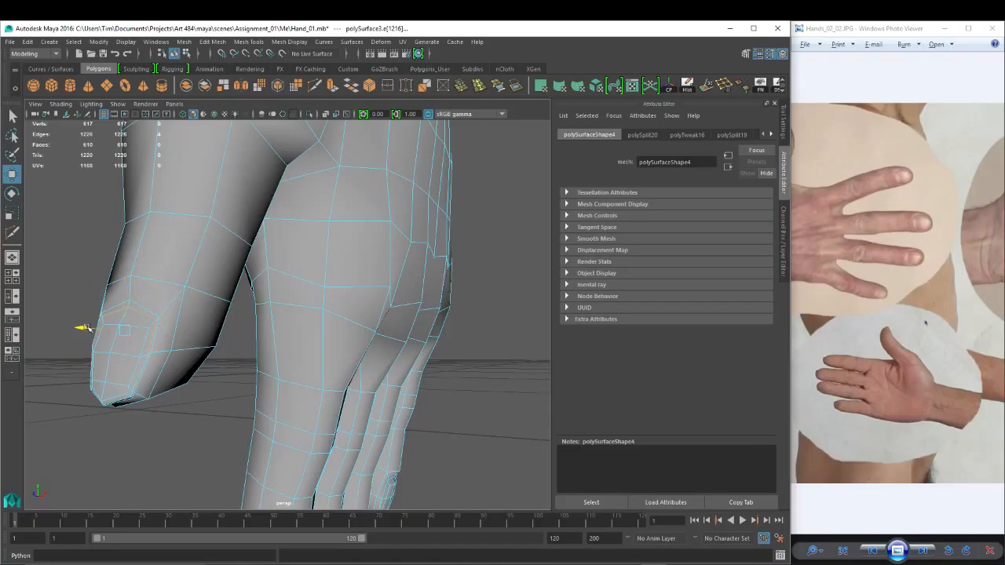
{"action": "key", "text": "3"}
{"action": "key", "text": "1"}
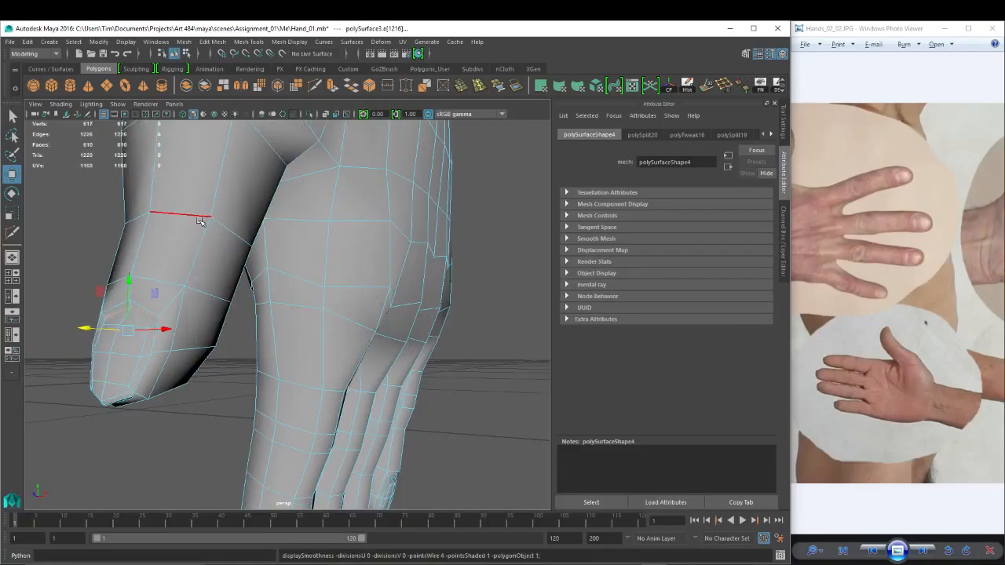
{"action": "scroll", "coordinate": [363, 235], "scroll_direction": "down", "scroll_amount": 5}
{"action": "left_click_drag", "start_coordinate": [360, 233], "coordinate": [285, 212], "text": "alt"}
{"action": "scroll", "coordinate": [285, 211], "scroll_direction": "down", "scroll_amount": 4}
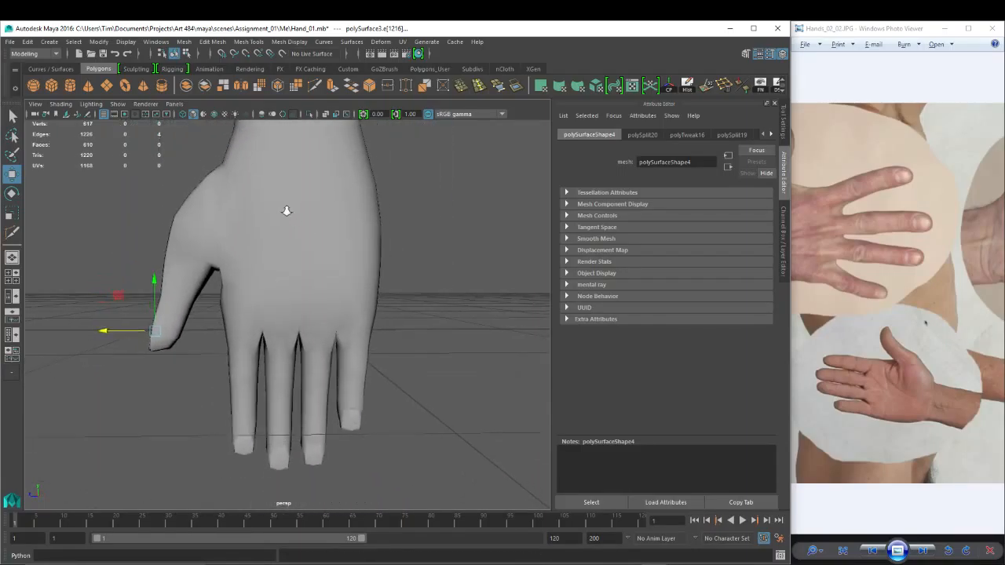
Select the hand mesh and adjust the vertices at the base of the thumb near the wrist vertically.
{"action": "left_click", "coordinate": [307, 259]}
{"action": "left_click_drag", "start_coordinate": [260, 278], "coordinate": [298, 235], "text": "alt"}
{"action": "scroll", "coordinate": [264, 271], "scroll_direction": "up", "scroll_amount": 3}
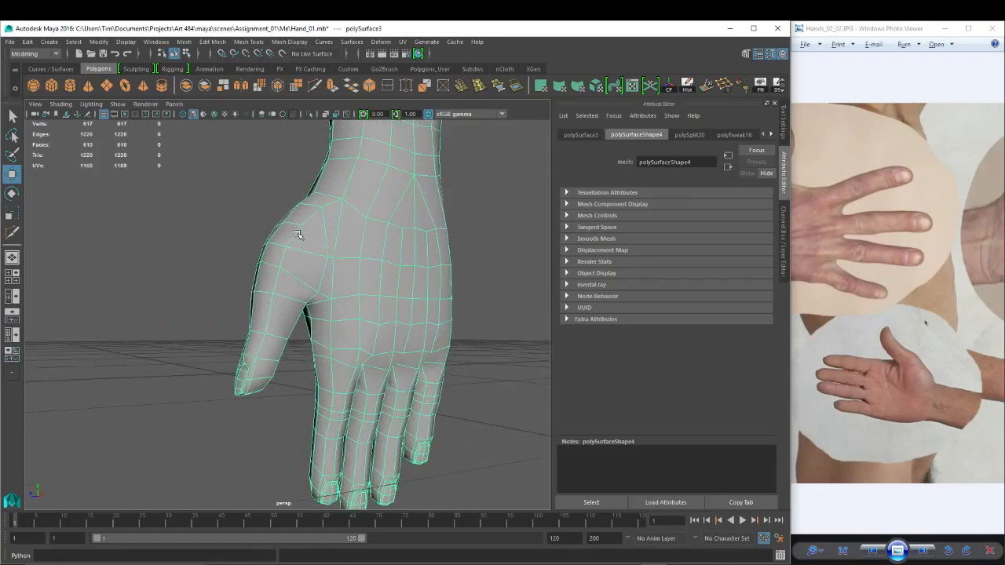
{"action": "right_click_drag", "start_coordinate": [307, 225], "coordinate": [306, 198]}
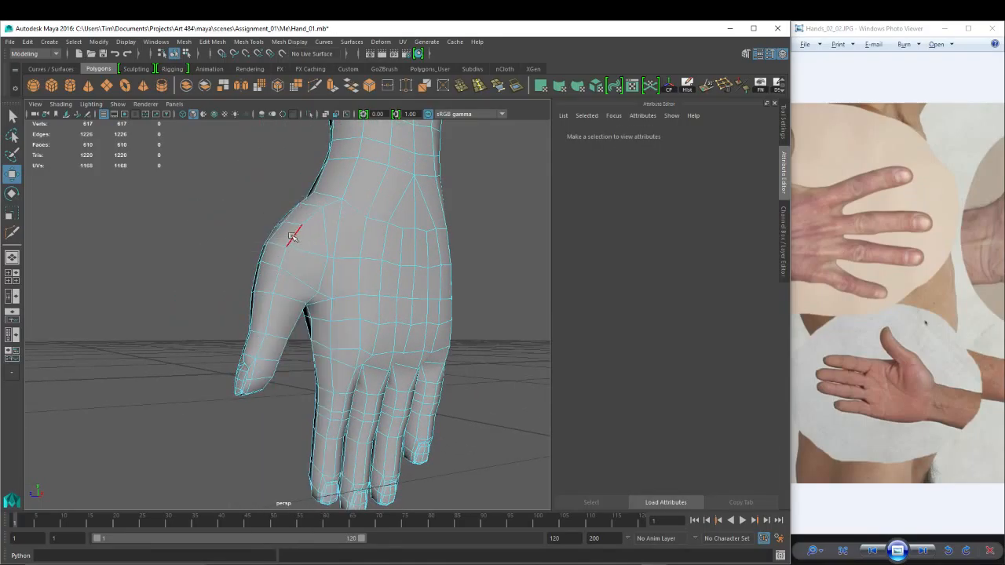
{"action": "left_click", "coordinate": [294, 236]}
{"action": "double_click", "coordinate": [261, 346]}
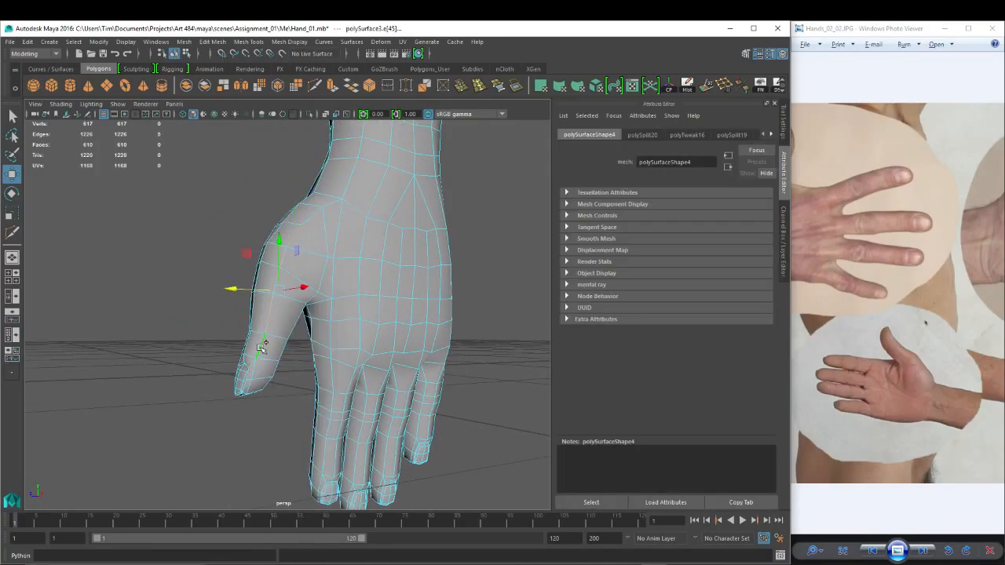
{"action": "double_click", "coordinate": [253, 281]}
{"action": "right_click_drag", "start_coordinate": [326, 213], "coordinate": [328, 211]}
{"action": "left_click", "coordinate": [322, 207]}
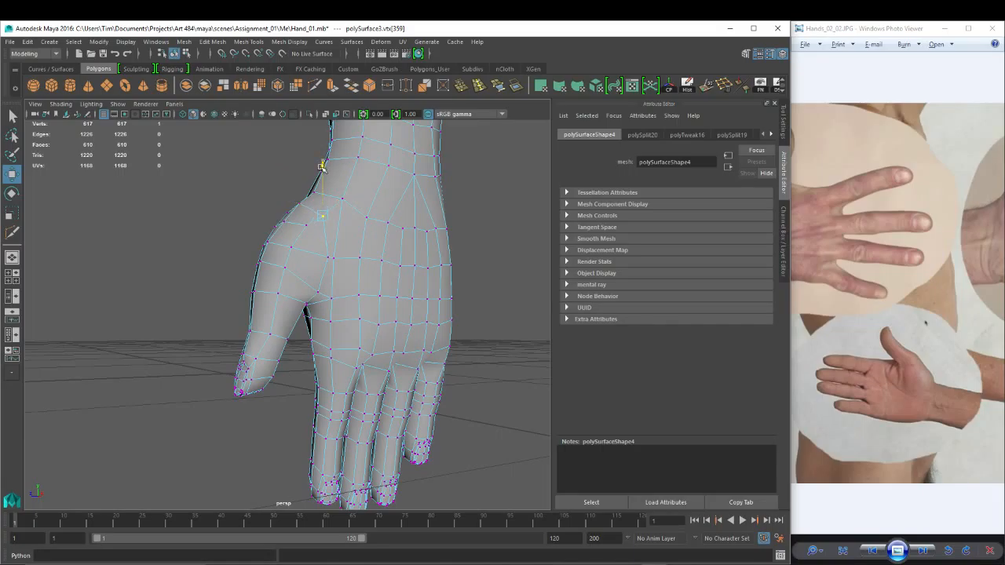
{"action": "left_click", "coordinate": [343, 203]}
Select a vertex beside the thumb web and examine the palm, finger bases and thumb from several sides.
{"action": "left_click_drag", "start_coordinate": [325, 191], "coordinate": [296, 339], "text": "alt"}
{"action": "left_click", "coordinate": [262, 242]}
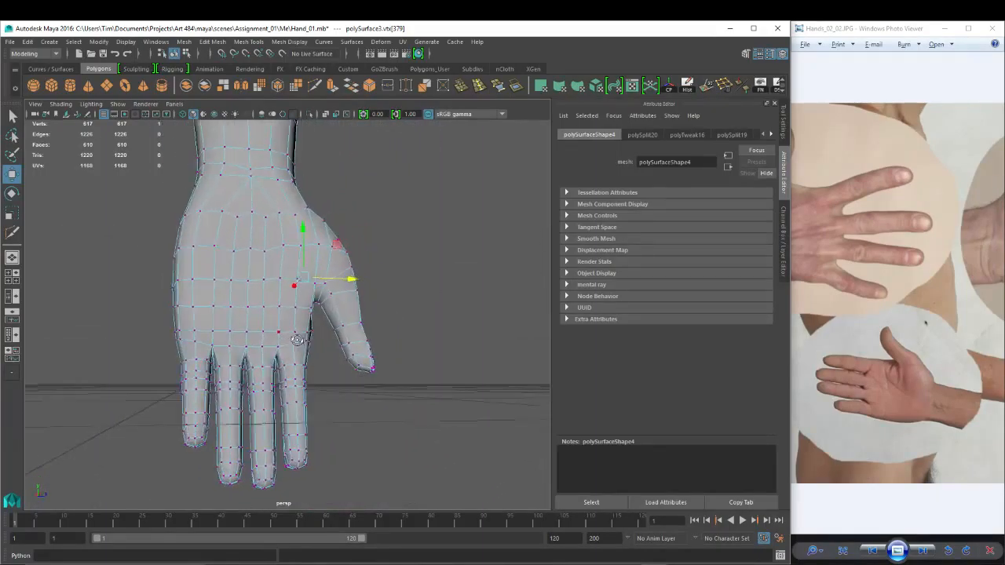
{"action": "middle_click_drag", "start_coordinate": [297, 340], "coordinate": [325, 315], "text": "alt"}
{"action": "right_click_drag", "start_coordinate": [325, 315], "coordinate": [389, 329], "text": "alt"}
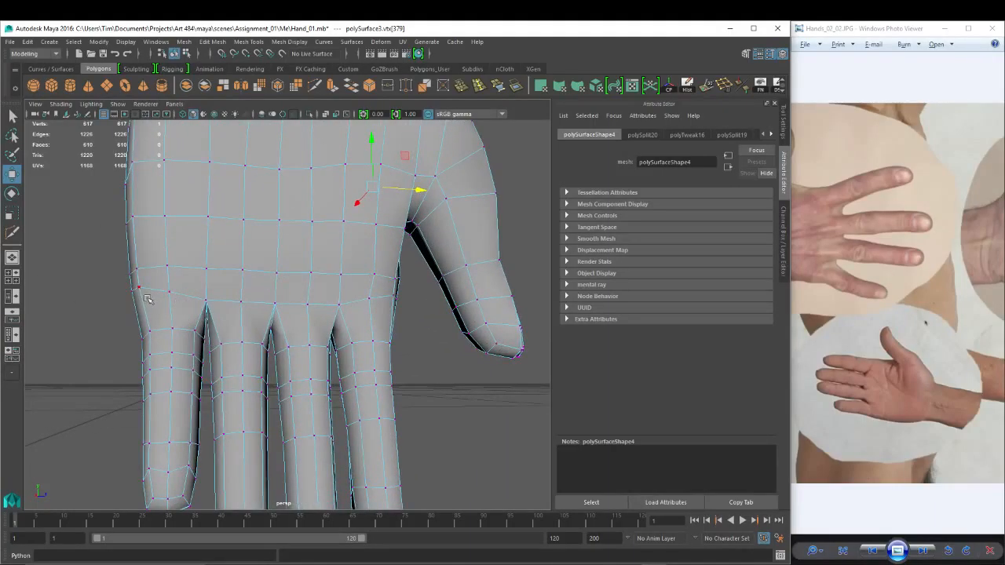
{"action": "left_click_drag", "start_coordinate": [275, 323], "coordinate": [343, 335], "text": "alt"}
{"action": "right_click_drag", "start_coordinate": [343, 335], "coordinate": [206, 332], "text": "alt"}
{"action": "left_click_drag", "start_coordinate": [206, 332], "coordinate": [281, 355], "text": "alt"}
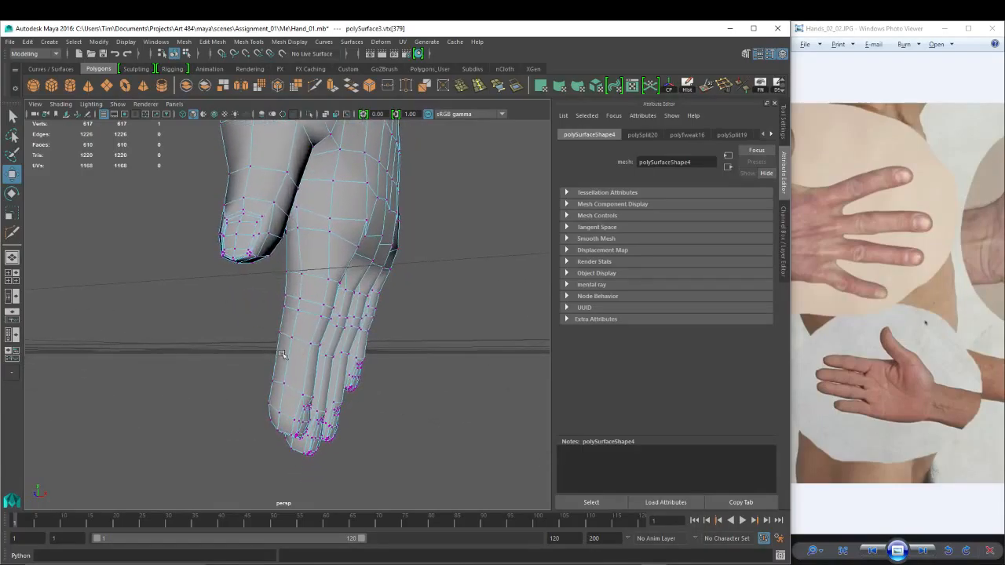
Bevel the edge loop around the thumb's middle joint with a fraction of 0.5 and adjust the resulting loops vertically.
{"action": "left_click", "coordinate": [314, 85]}
{"action": "left_click_drag", "start_coordinate": [259, 251], "coordinate": [112, 219], "text": "alt"}
{"action": "key", "text": "w"}
{"action": "right_click_drag", "start_coordinate": [157, 164], "coordinate": [158, 138]}
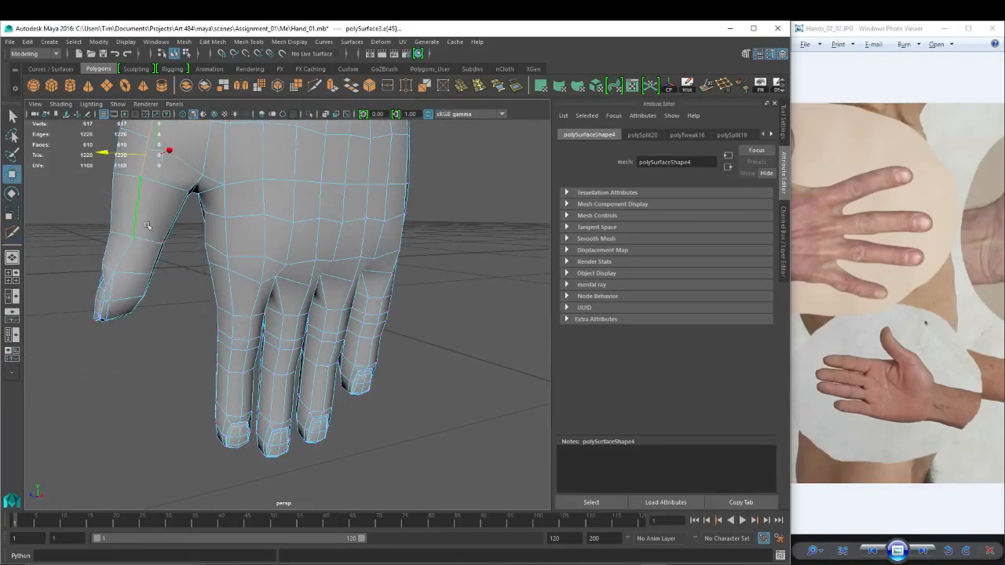
{"action": "double_click", "coordinate": [149, 239]}
{"action": "left_click_drag", "start_coordinate": [149, 237], "coordinate": [137, 226], "text": "alt"}
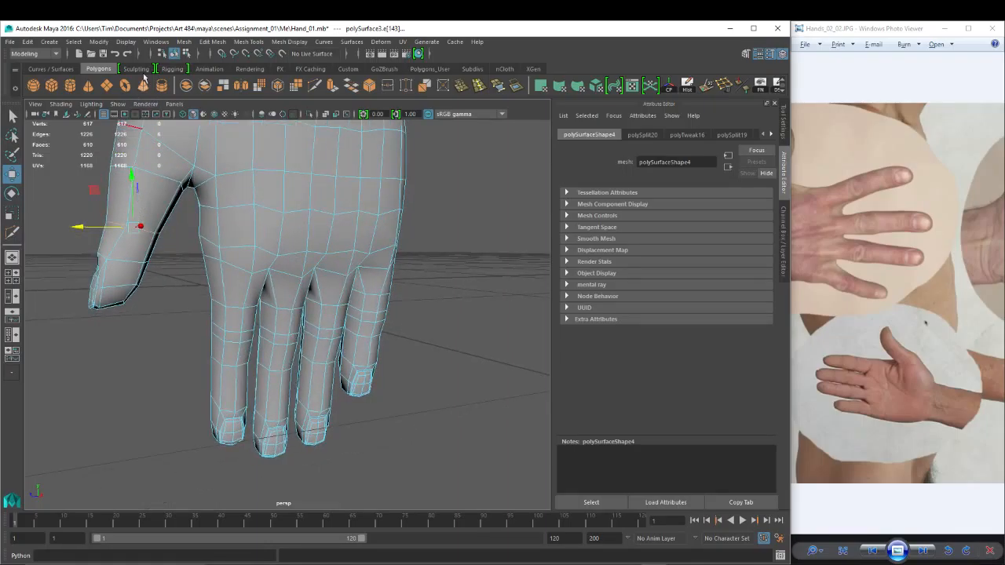
{"action": "left_click", "coordinate": [351, 86]}
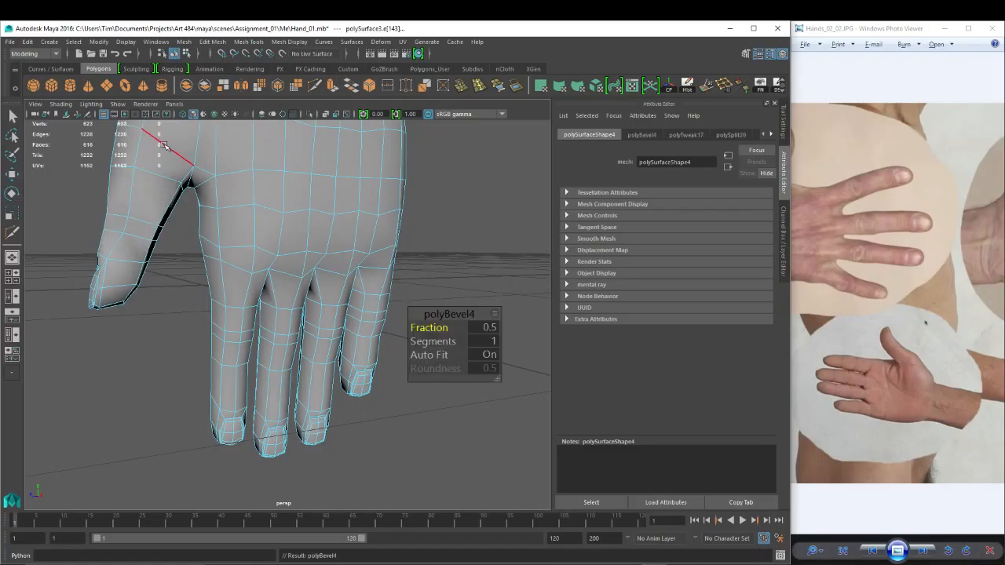
{"action": "left_click_drag", "start_coordinate": [112, 217], "coordinate": [424, 328], "text": "alt"}
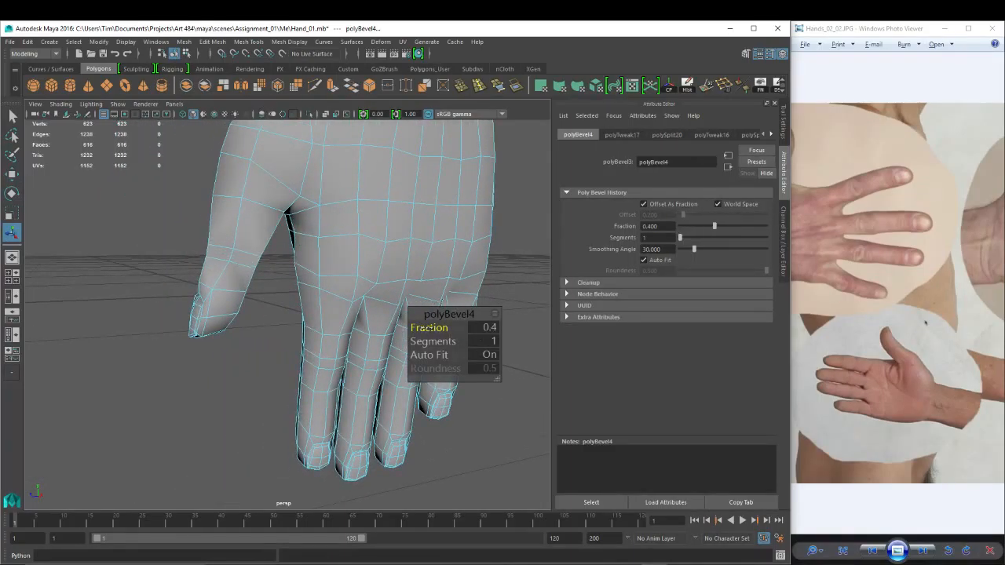
{"action": "key", "text": "w"}
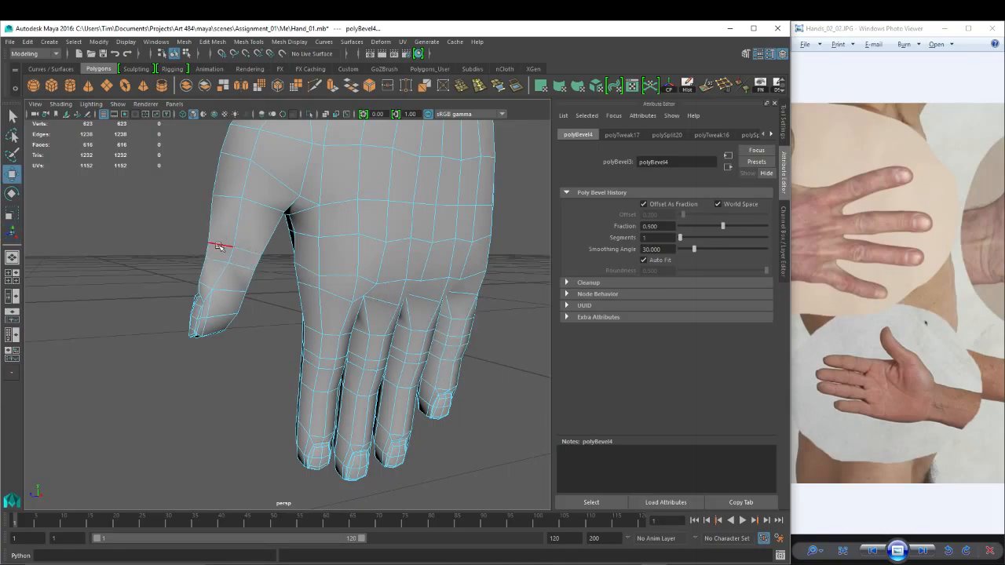
{"action": "left_click", "coordinate": [220, 242]}
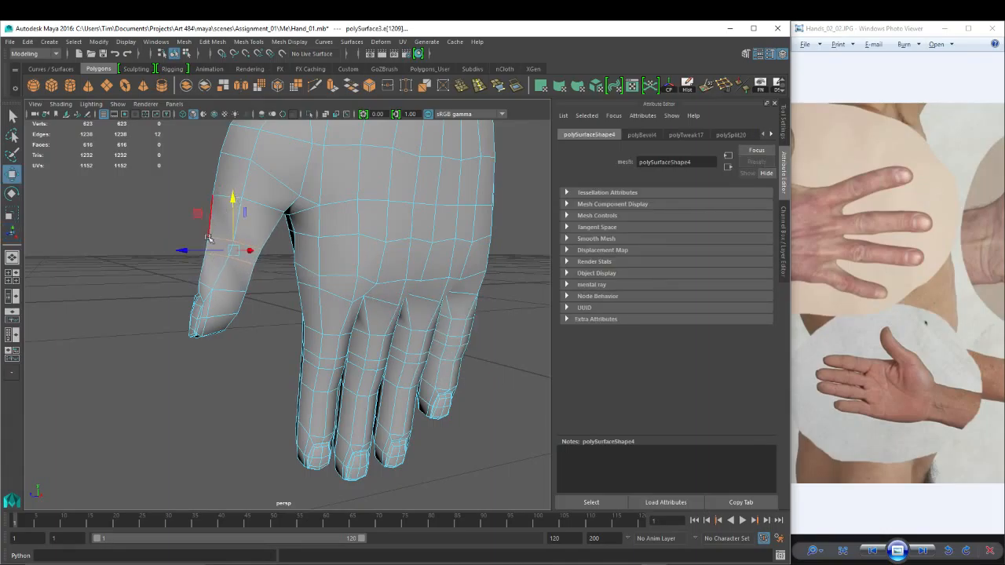
{"action": "left_click_drag", "start_coordinate": [185, 249], "coordinate": [219, 264], "text": "alt"}
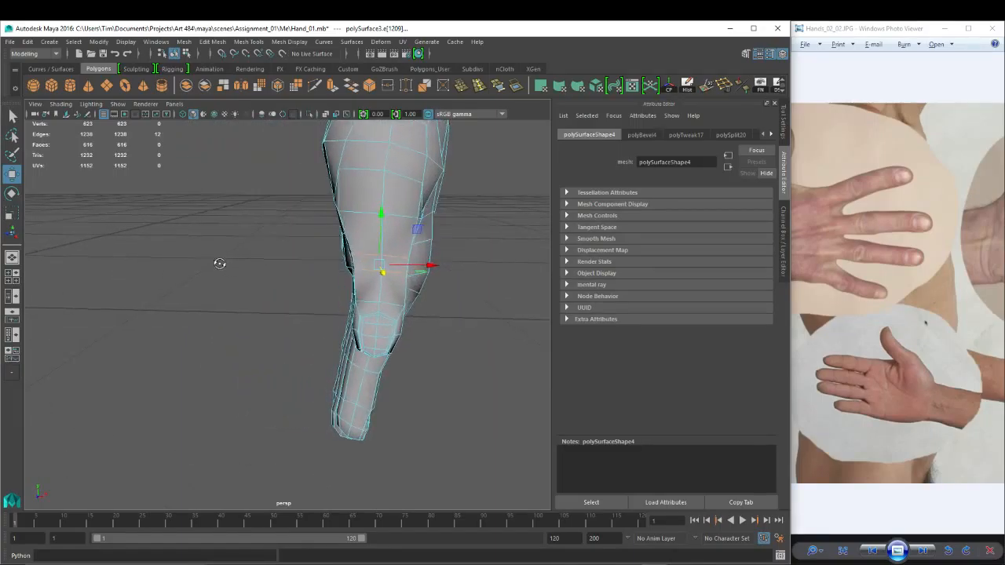
Move the side vertices of the lower thumb and the bevelled joint sideways to refine the thumb's profile.
{"action": "left_click_drag", "start_coordinate": [355, 316], "coordinate": [301, 298], "text": "alt"}
{"action": "right_click_drag", "start_coordinate": [383, 182], "coordinate": [338, 183]}
{"action": "left_click", "coordinate": [359, 224]}
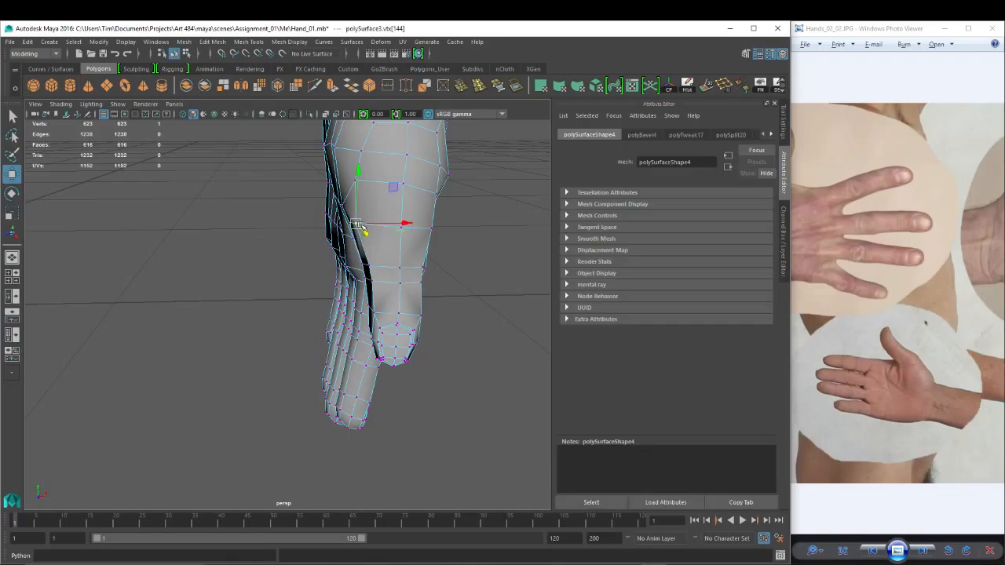
{"action": "left_click", "coordinate": [357, 179]}
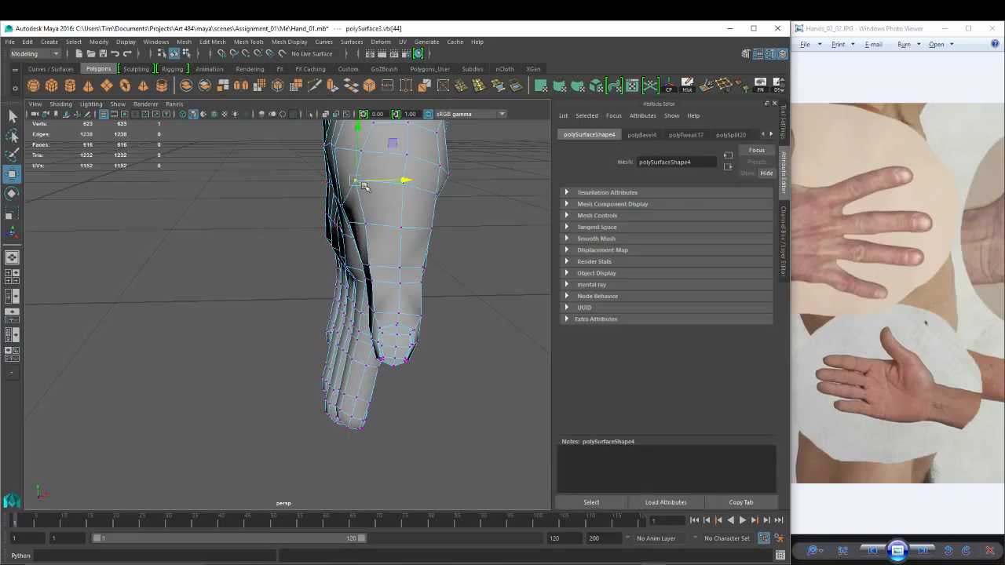
{"action": "left_click", "coordinate": [370, 267]}
{"action": "left_click", "coordinate": [424, 273], "text": "shift"}
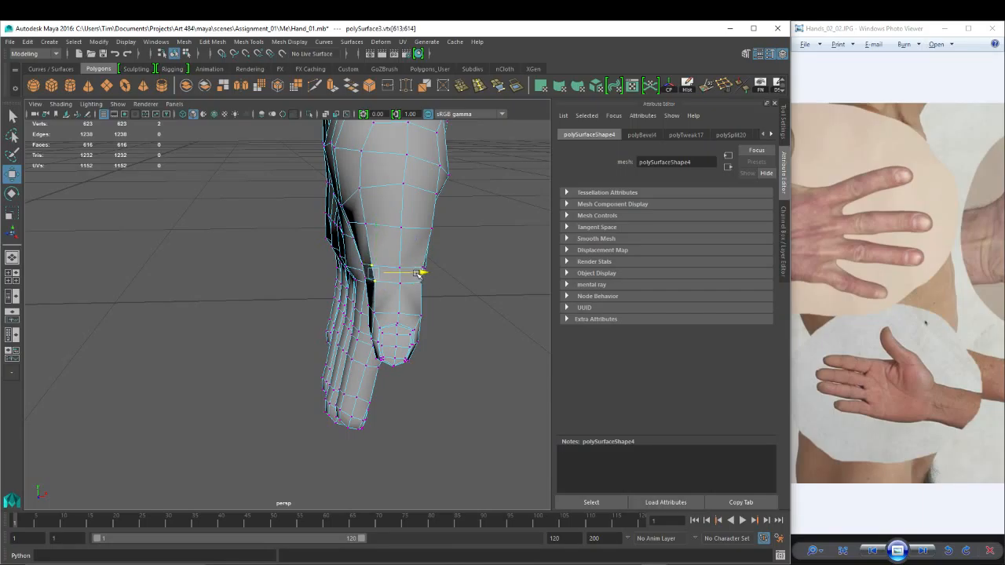
Insert an edge loop lengthwise along the thumb with the Multi-Cut tool and display the tool's settings.
{"action": "left_click_drag", "start_coordinate": [421, 273], "coordinate": [353, 242], "text": "alt"}
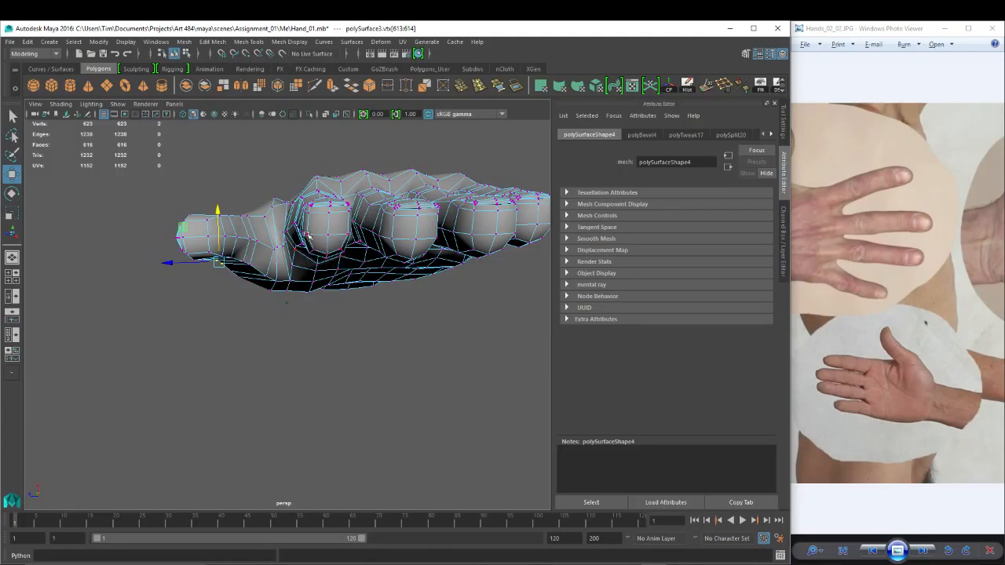
{"action": "left_click_drag", "start_coordinate": [212, 248], "coordinate": [259, 252], "text": "alt"}
{"action": "scroll", "coordinate": [258, 251], "scroll_direction": "up", "scroll_amount": 2}
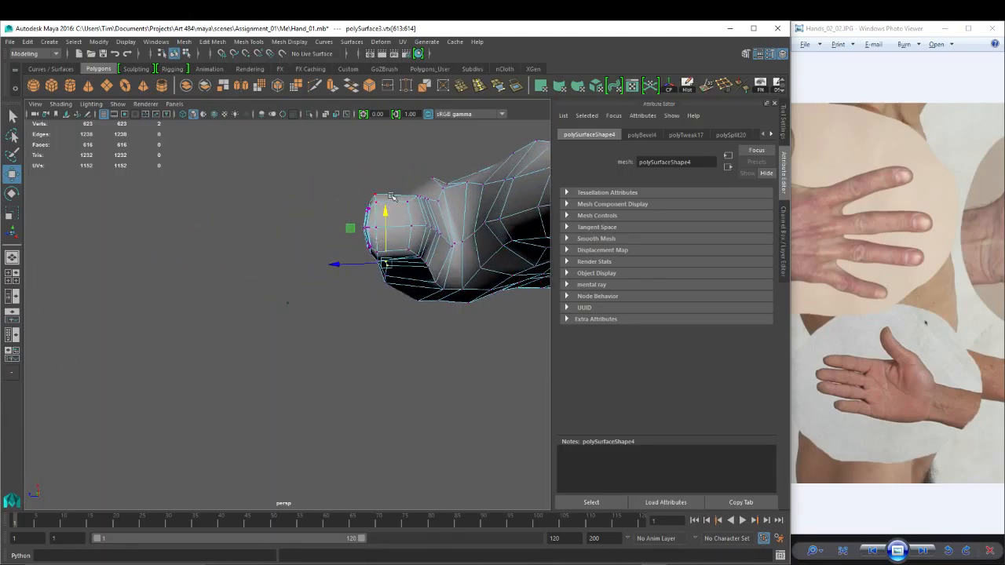
{"action": "left_click", "coordinate": [314, 85]}
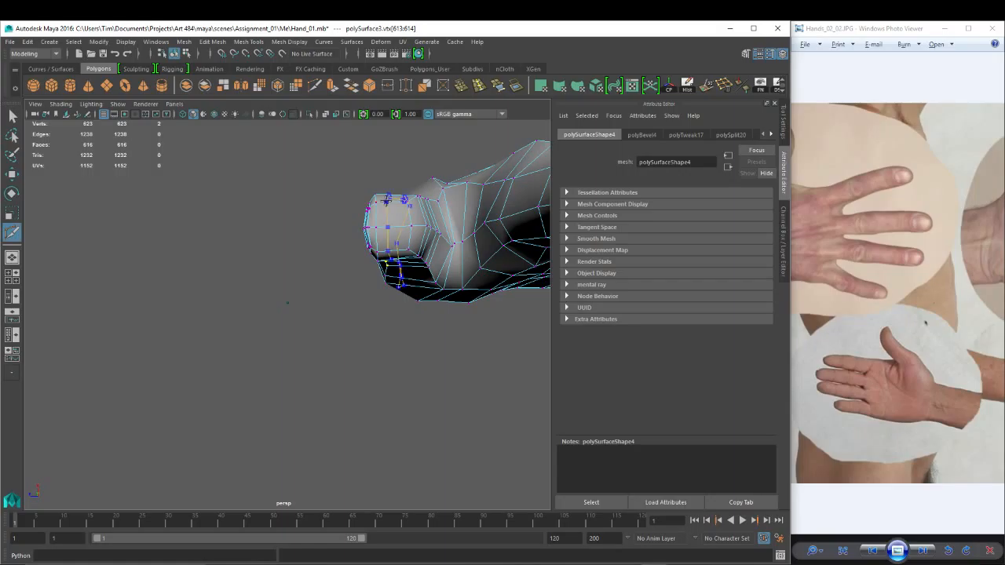
{"action": "left_click_drag", "start_coordinate": [381, 202], "coordinate": [372, 225], "text": "alt"}
{"action": "scroll", "coordinate": [371, 225], "scroll_direction": "down", "scroll_amount": 5}
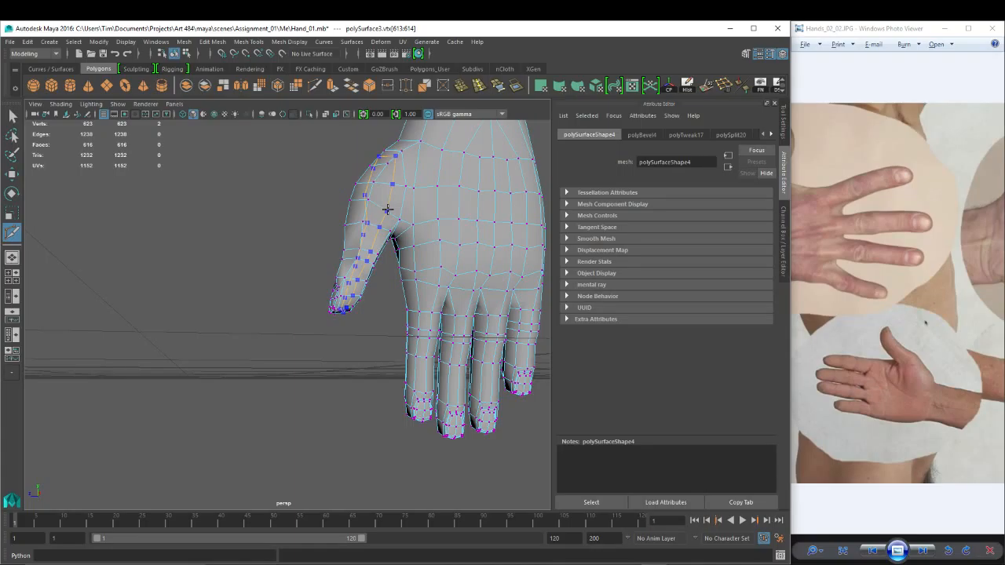
{"action": "left_click", "coordinate": [388, 210], "text": "ctrl"}
{"action": "left_click_drag", "start_coordinate": [216, 251], "coordinate": [272, 261], "text": "alt"}
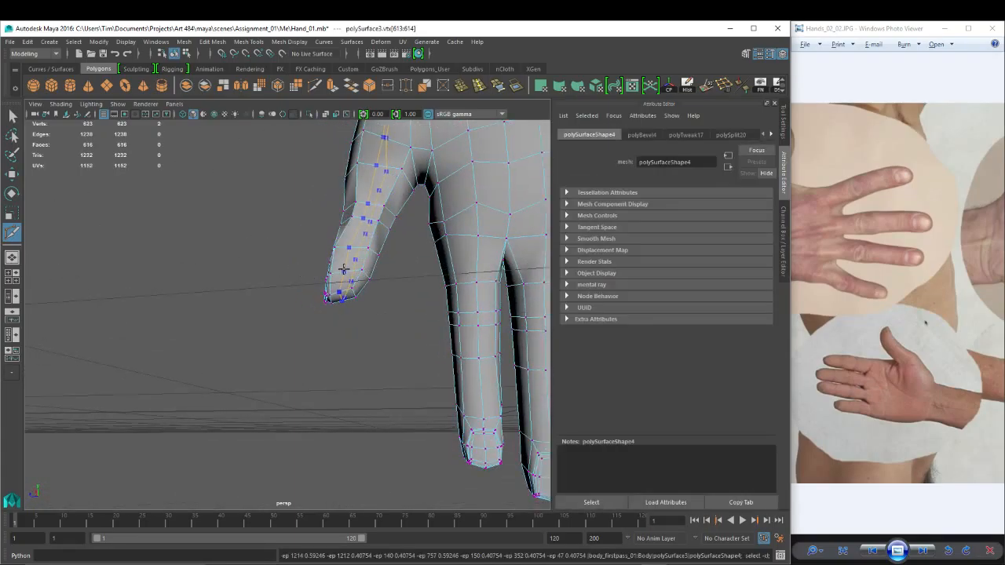
{"action": "left_click_drag", "start_coordinate": [365, 291], "coordinate": [134, 231], "text": "alt"}
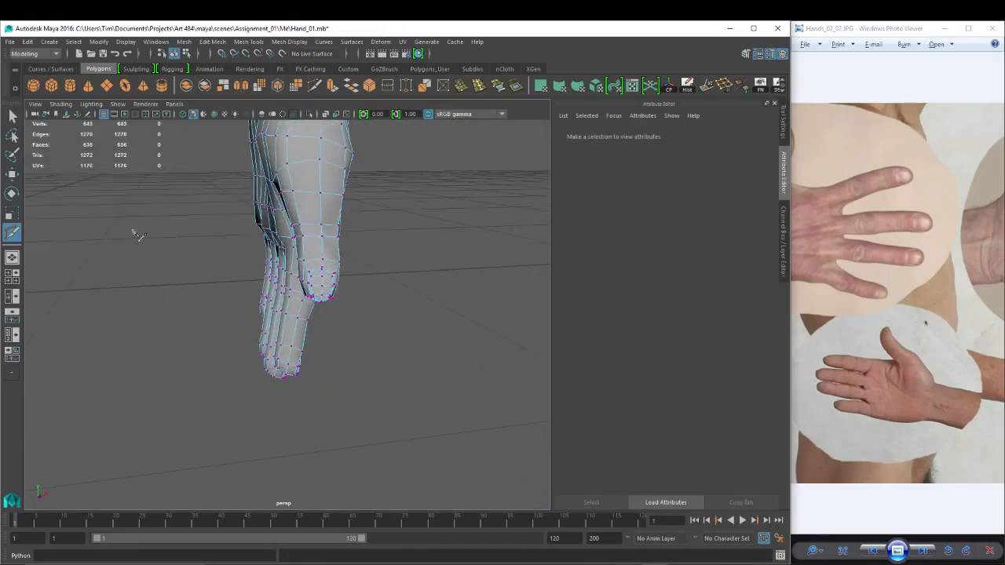
{"action": "left_click", "coordinate": [13, 234]}
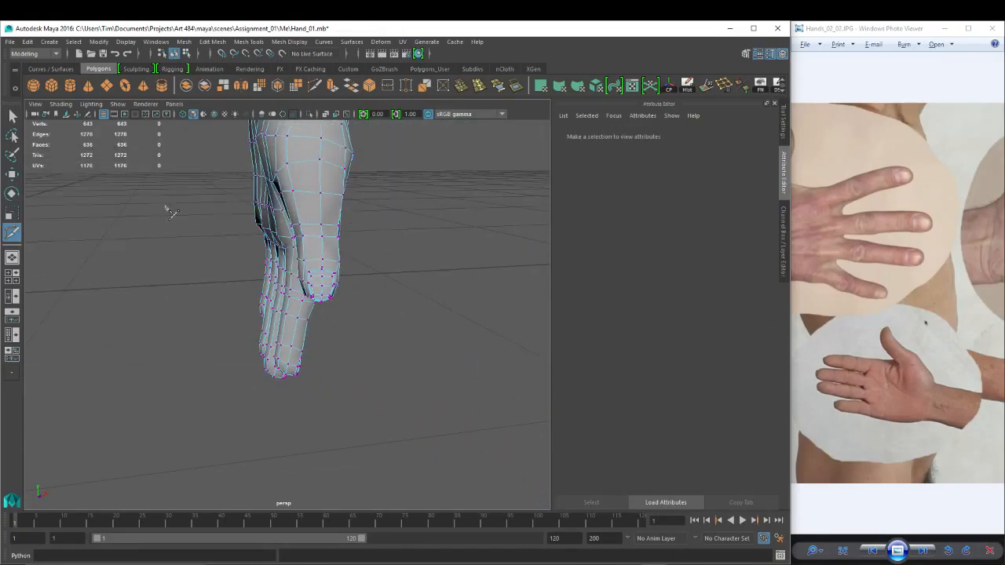
{"action": "left_click", "coordinate": [783, 126]}
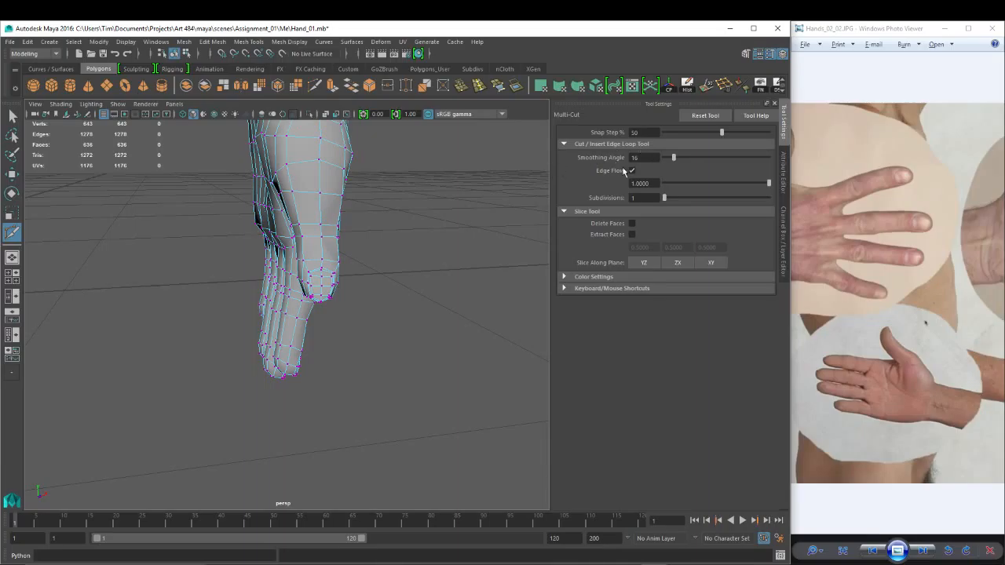
In the side view, select the vertices on each edge of the thumb joint and move them to widen it.
{"action": "left_click_drag", "start_coordinate": [208, 224], "coordinate": [334, 207], "text": "alt"}
{"action": "middle_click_drag", "start_coordinate": [335, 206], "coordinate": [327, 285], "text": "alt"}
{"action": "left_click_drag", "start_coordinate": [328, 286], "coordinate": [289, 254], "text": "alt"}
{"action": "key", "text": "w"}
{"action": "key", "text": "space"}
{"action": "middle_click_drag", "start_coordinate": [226, 252], "coordinate": [457, 436], "text": "alt"}
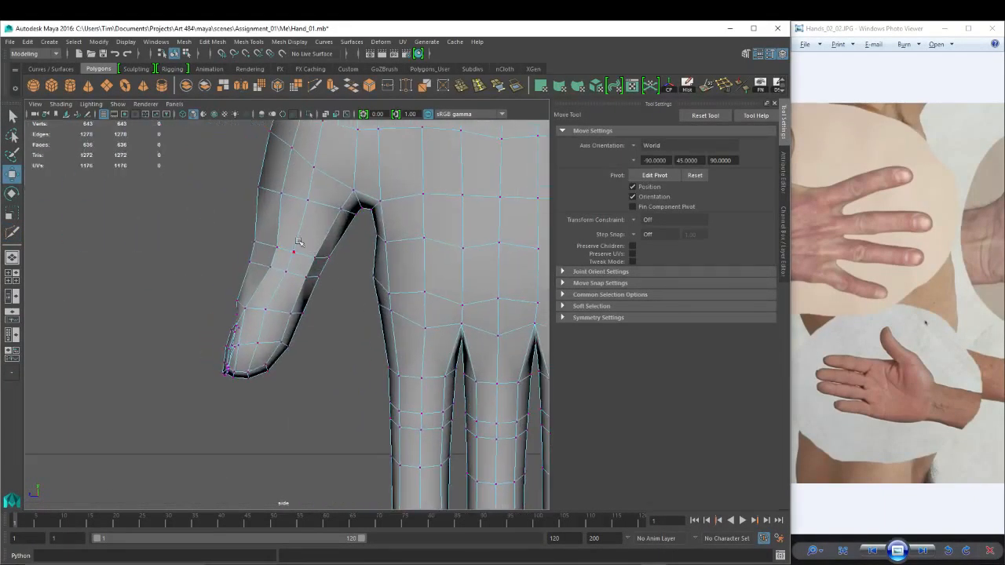
{"action": "right_click_drag", "start_coordinate": [294, 230], "coordinate": [251, 227]}
{"action": "left_click", "coordinate": [265, 251]}
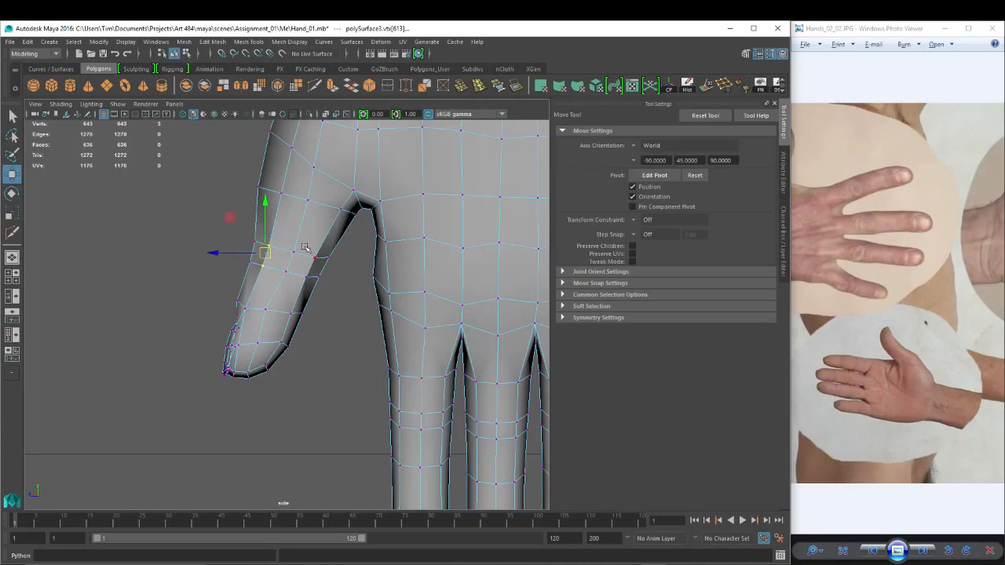
{"action": "left_click_drag", "start_coordinate": [305, 248], "coordinate": [338, 285]}
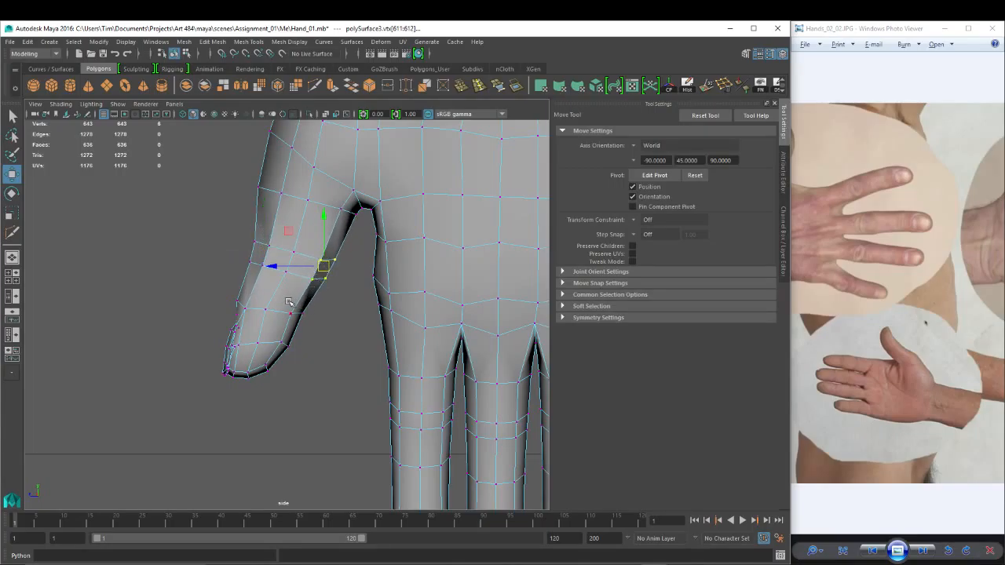
Select all the thumb tip vertices, then rotate and move them to angle the tip outward.
{"action": "left_click_drag", "start_coordinate": [179, 293], "coordinate": [318, 451]}
{"action": "key", "text": "e"}
{"action": "left_click_drag", "start_coordinate": [307, 303], "coordinate": [258, 336]}
{"action": "key", "text": "w"}
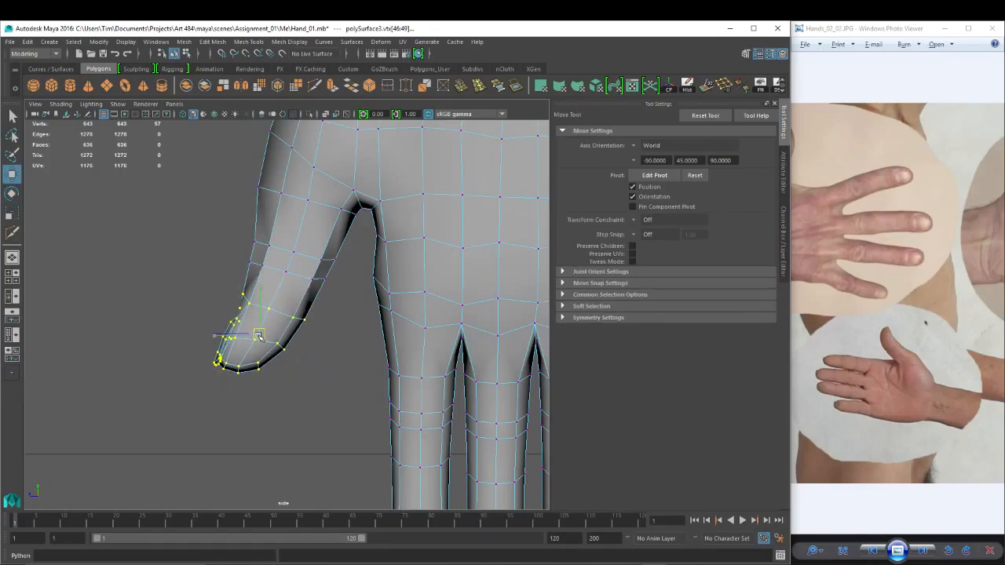
Adjust the vertices on the thumb joint's outer edge and two single vertices around the thumb's base to smooth its outline.
{"action": "left_click_drag", "start_coordinate": [254, 267], "coordinate": [259, 272]}
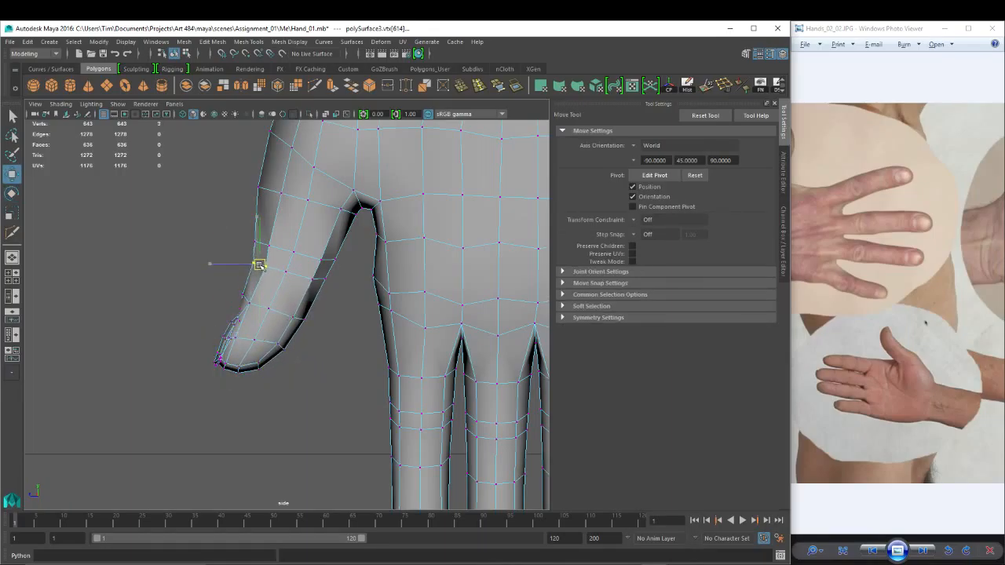
{"action": "scroll", "coordinate": [314, 269], "scroll_direction": "down", "scroll_amount": 5}
{"action": "scroll", "coordinate": [304, 281], "scroll_direction": "up", "scroll_amount": 5}
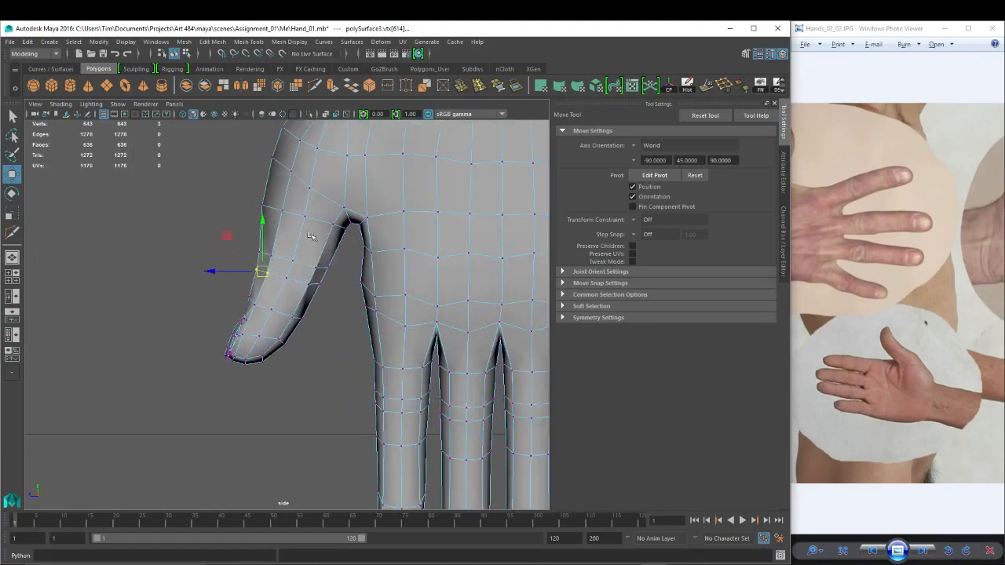
{"action": "left_click_drag", "start_coordinate": [311, 188], "coordinate": [315, 192]}
{"action": "middle_click_drag", "start_coordinate": [314, 186], "coordinate": [310, 256], "text": "alt"}
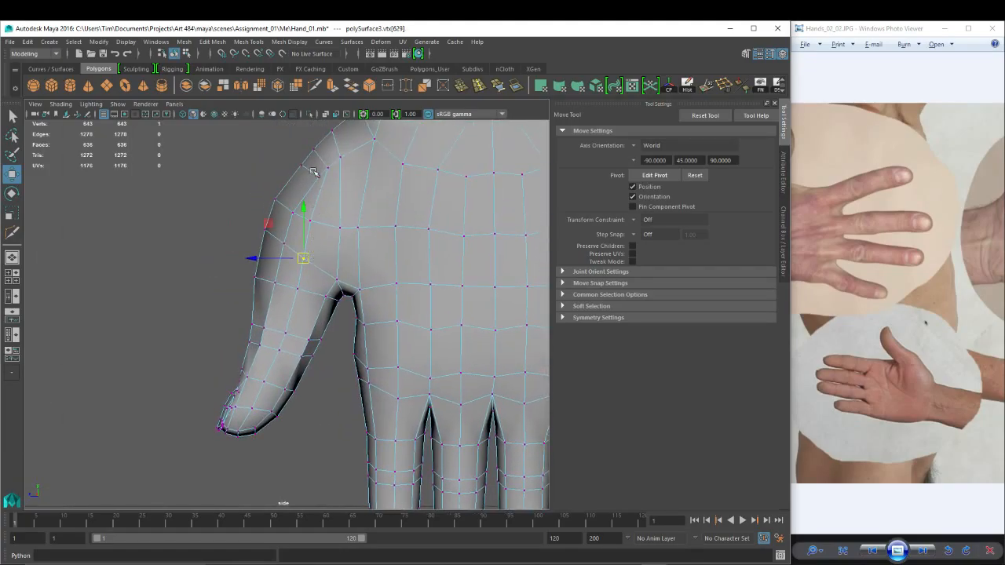
{"action": "left_click_drag", "start_coordinate": [295, 155], "coordinate": [327, 165]}
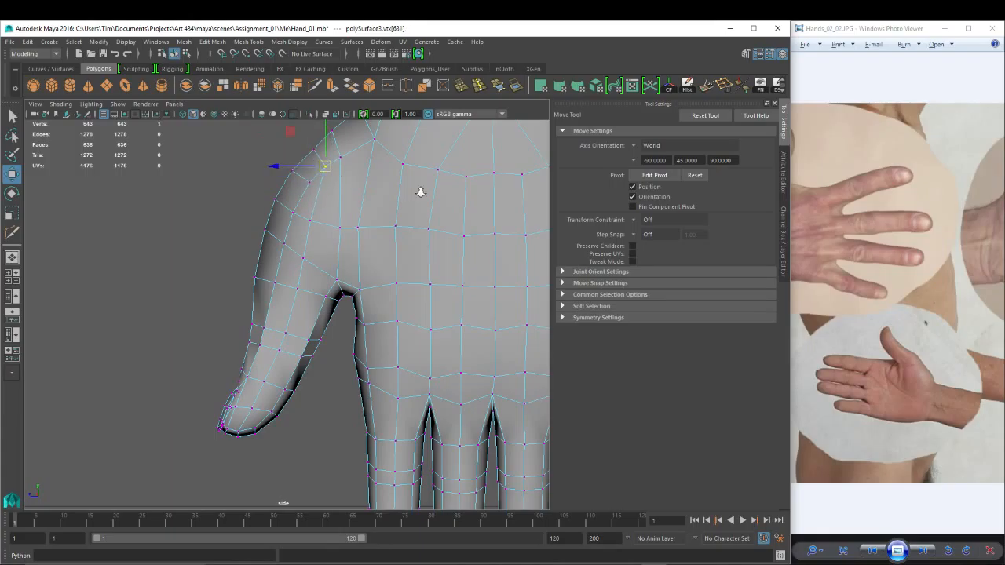
{"action": "scroll", "coordinate": [419, 188], "scroll_direction": "down", "scroll_amount": 5}
{"action": "scroll", "coordinate": [318, 267], "scroll_direction": "up", "scroll_amount": 2}
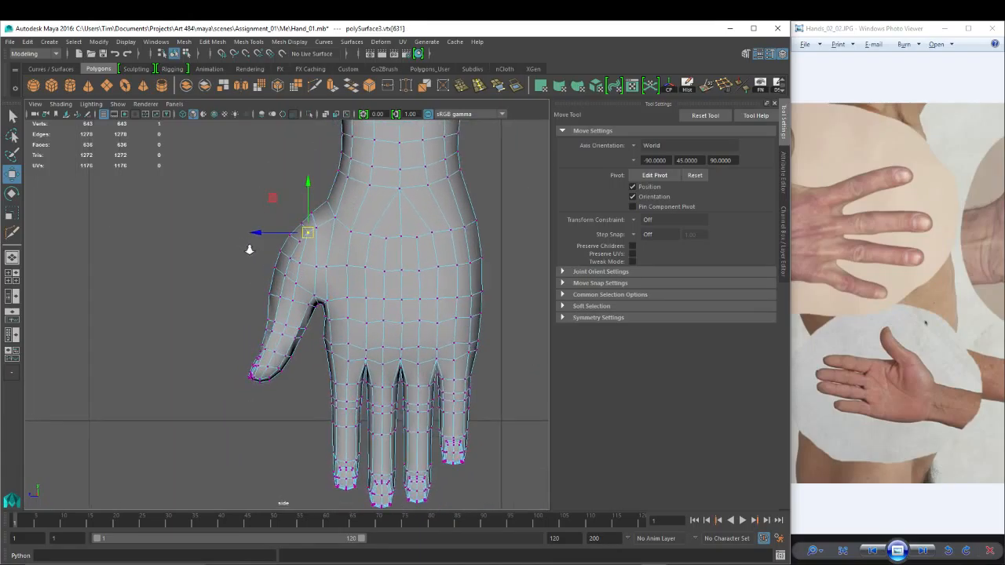
{"action": "middle_click_drag", "start_coordinate": [392, 226], "coordinate": [330, 423], "text": "alt"}
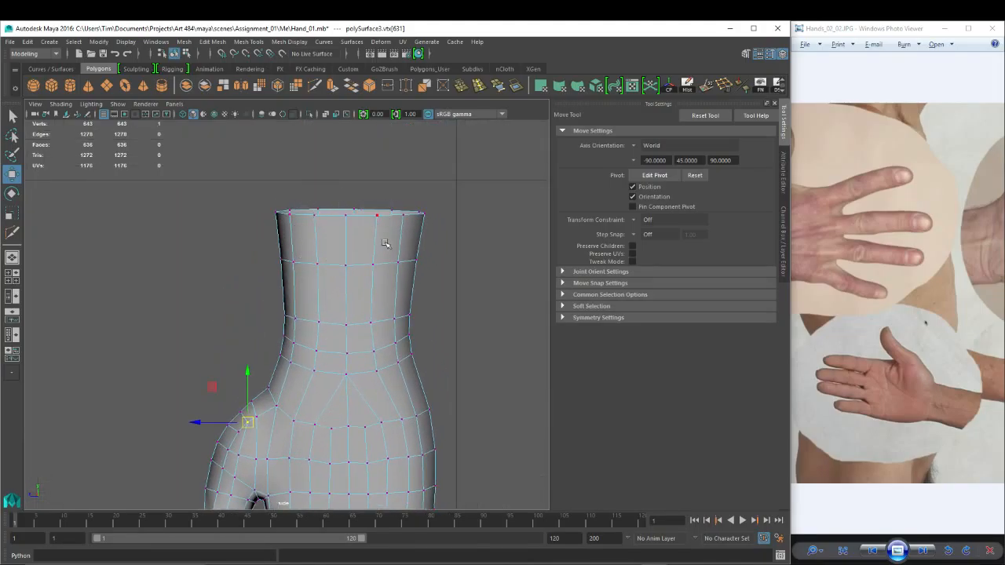
{"action": "scroll", "coordinate": [385, 243], "scroll_direction": "down", "scroll_amount": 5}
{"action": "left_click", "coordinate": [336, 322], "text": "alt"}
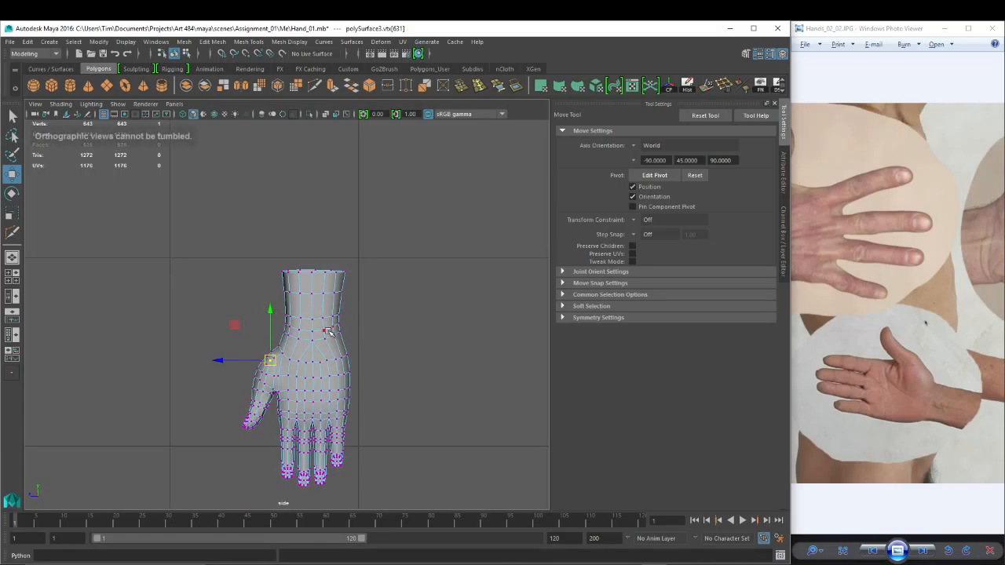
{"action": "right_click_drag", "start_coordinate": [329, 332], "coordinate": [421, 339], "text": "alt"}
{"action": "middle_click_drag", "start_coordinate": [375, 323], "coordinate": [377, 301], "text": "alt"}
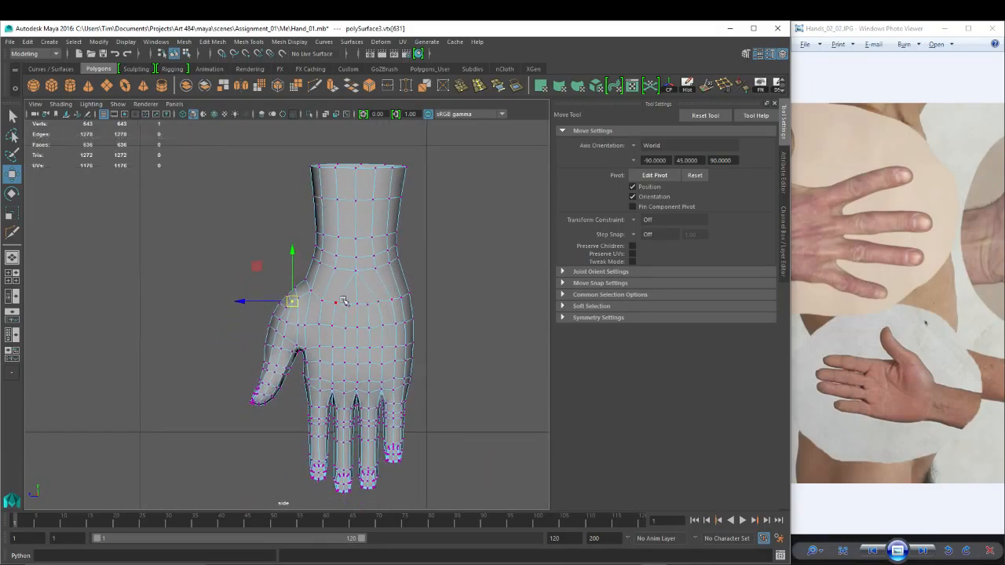
{"action": "right_click_drag", "start_coordinate": [343, 300], "coordinate": [402, 266], "text": "alt"}
{"action": "right_click", "coordinate": [386, 260]}
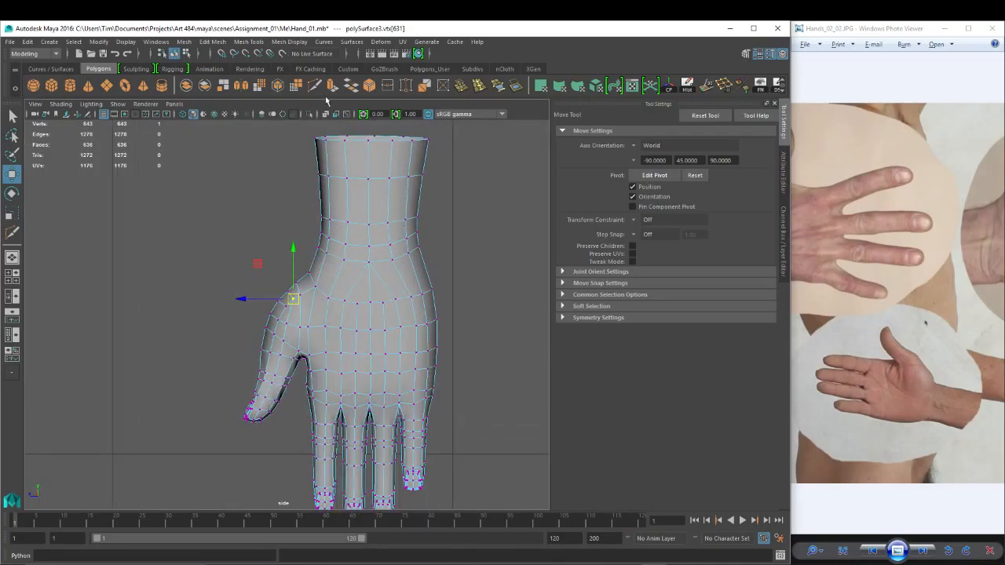
{"action": "key", "text": "g"}
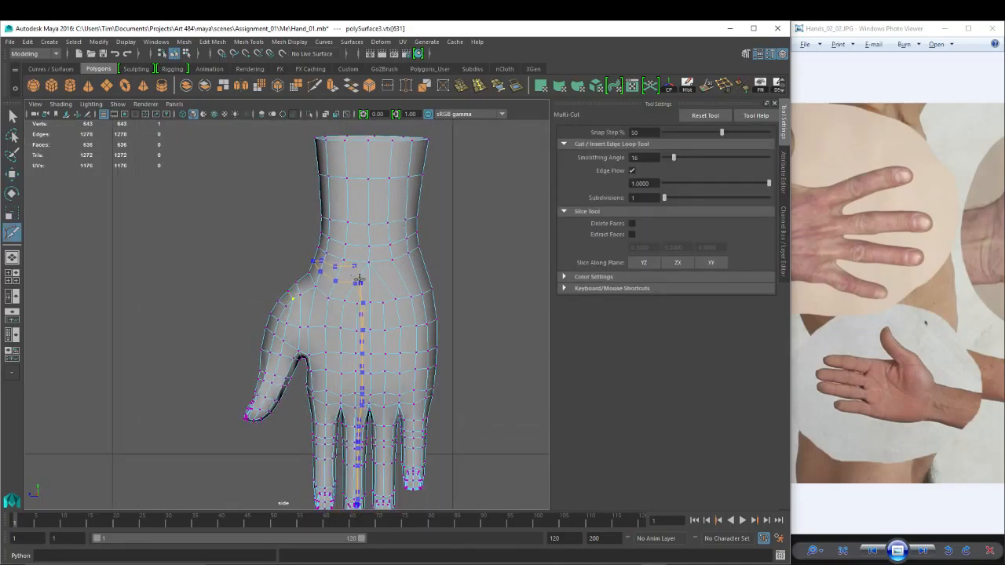
{"action": "right_click_drag", "start_coordinate": [260, 260], "coordinate": [437, 257], "text": "alt"}
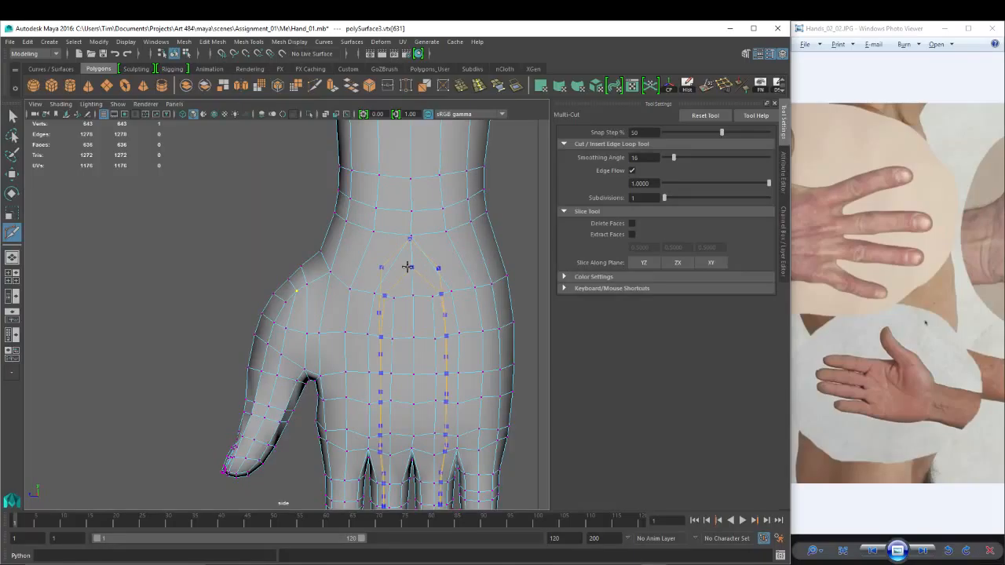
Try to bevel the edge loop where the wrist meets the palm with a fraction of 1, and undo it.
{"action": "key", "text": "w"}
{"action": "right_click_drag", "start_coordinate": [445, 226], "coordinate": [444, 193]}
{"action": "double_click", "coordinate": [436, 233]}
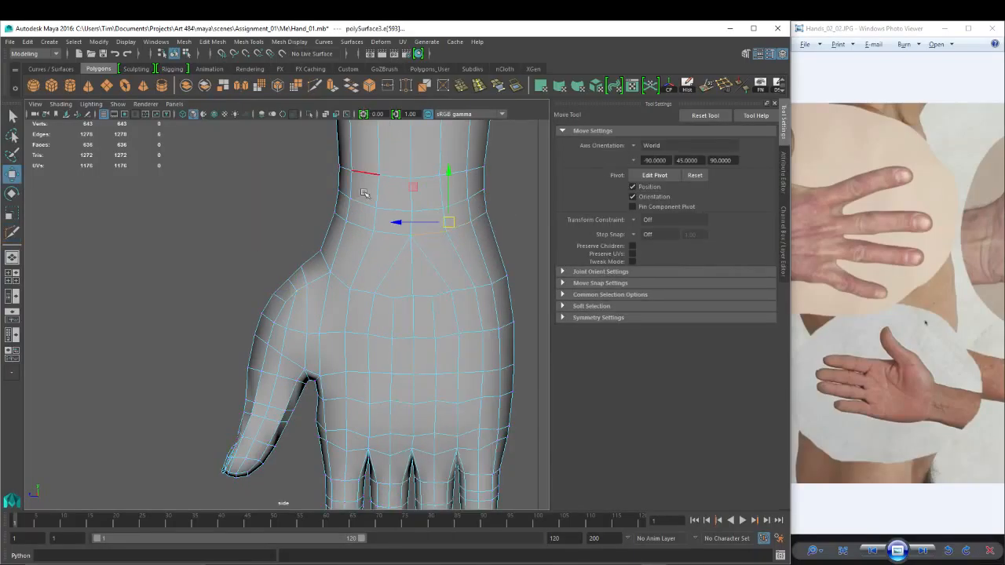
{"action": "double_click", "coordinate": [385, 226]}
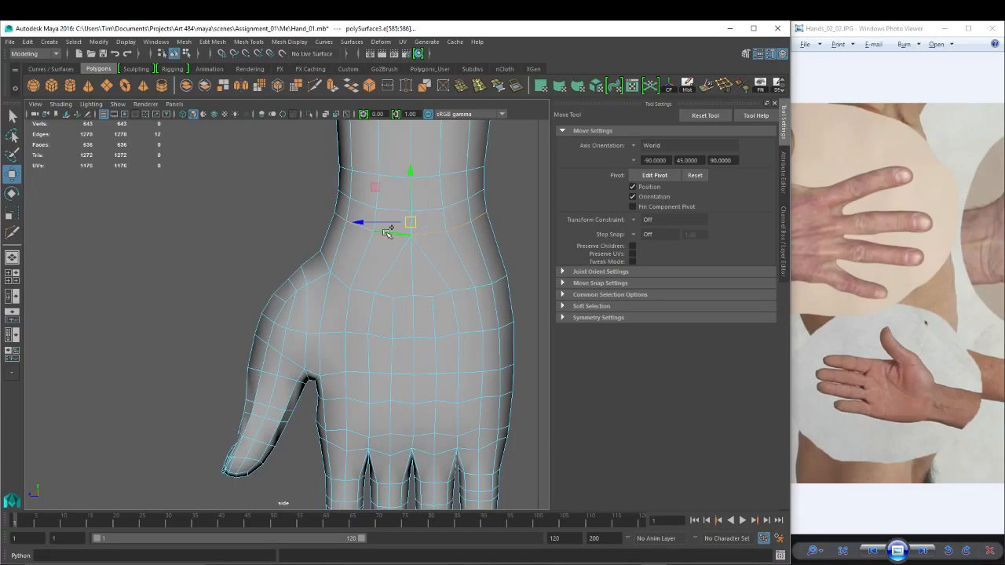
{"action": "left_click", "coordinate": [370, 86]}
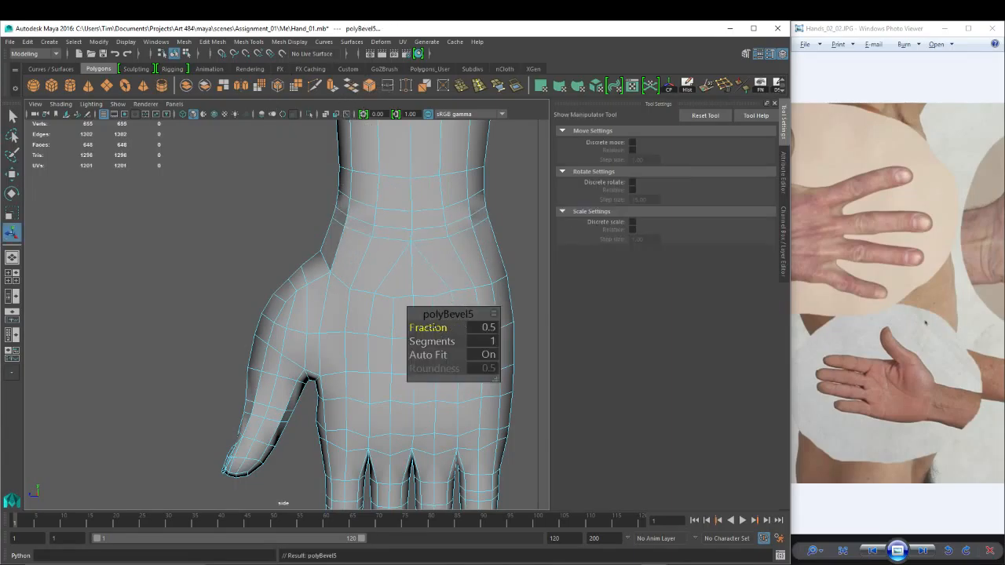
{"action": "left_click_drag", "start_coordinate": [428, 328], "coordinate": [556, 333]}
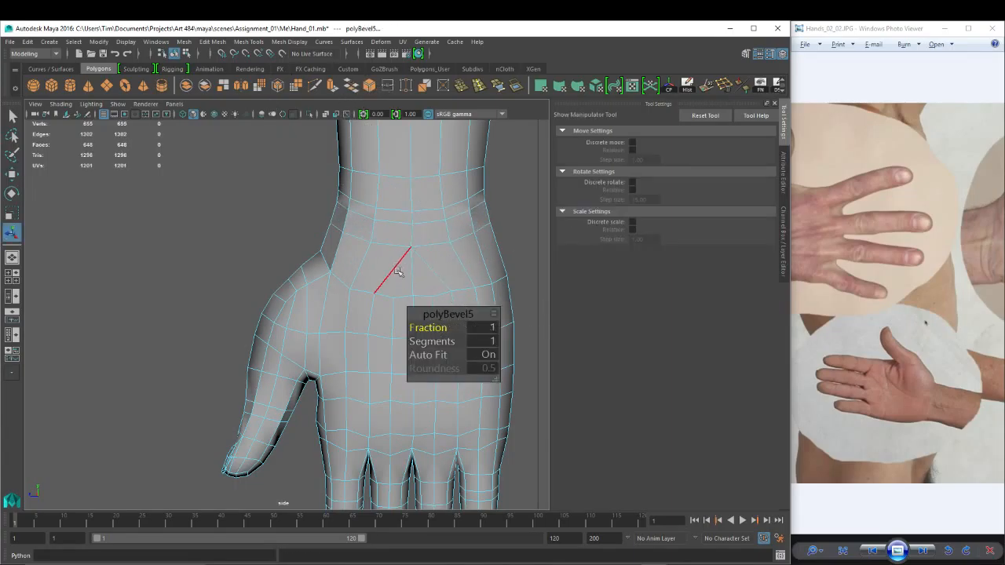
{"action": "key", "text": "ctrl+z"}
{"action": "key", "text": "ctrl+z"}
Select the full edge loop where the wrist meets the palm and move it slightly down toward the hand.
{"action": "scroll", "coordinate": [376, 277], "scroll_direction": "down", "scroll_amount": 5}
{"action": "key", "text": "w"}
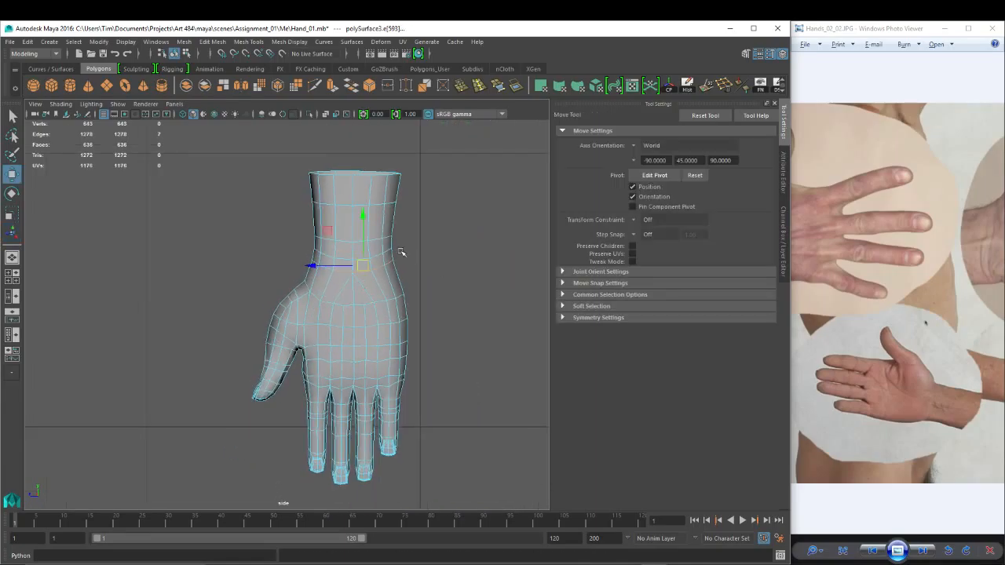
{"action": "left_click", "coordinate": [335, 272], "text": "shift"}
{"action": "double_click", "coordinate": [366, 270], "text": "shift"}
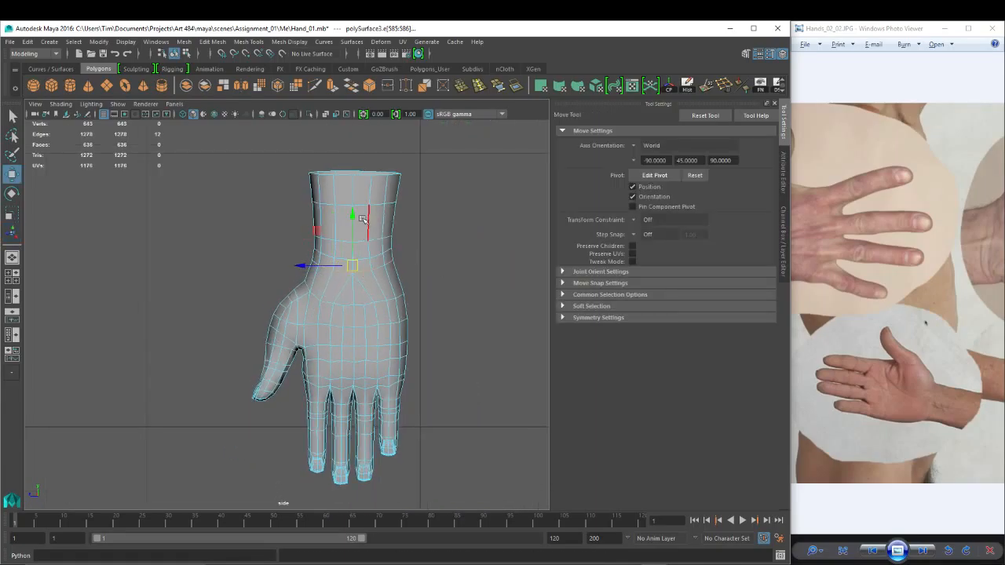
{"action": "left_click_drag", "start_coordinate": [352, 218], "coordinate": [352, 221]}
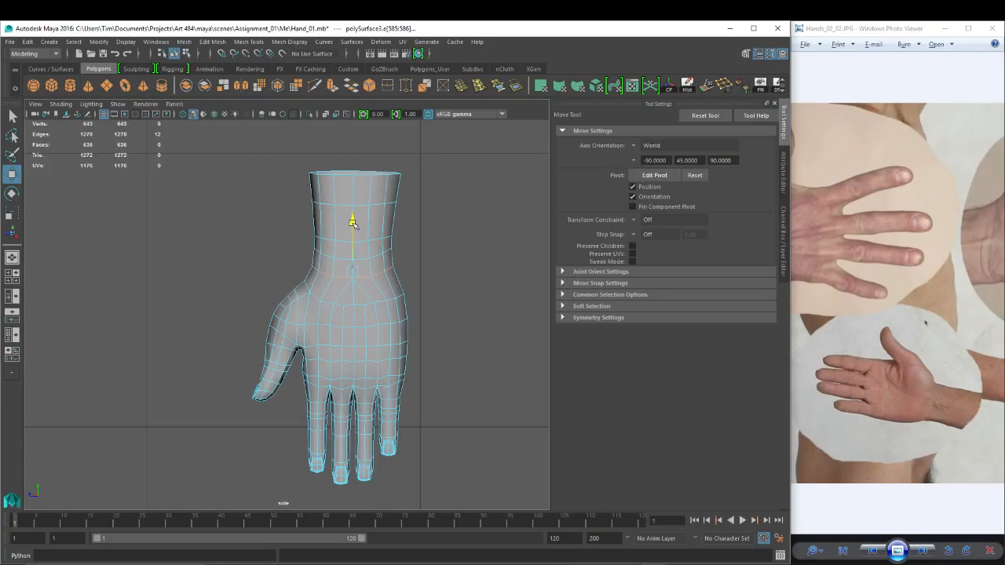
{"action": "scroll", "coordinate": [433, 259], "scroll_direction": "up", "scroll_amount": 4}
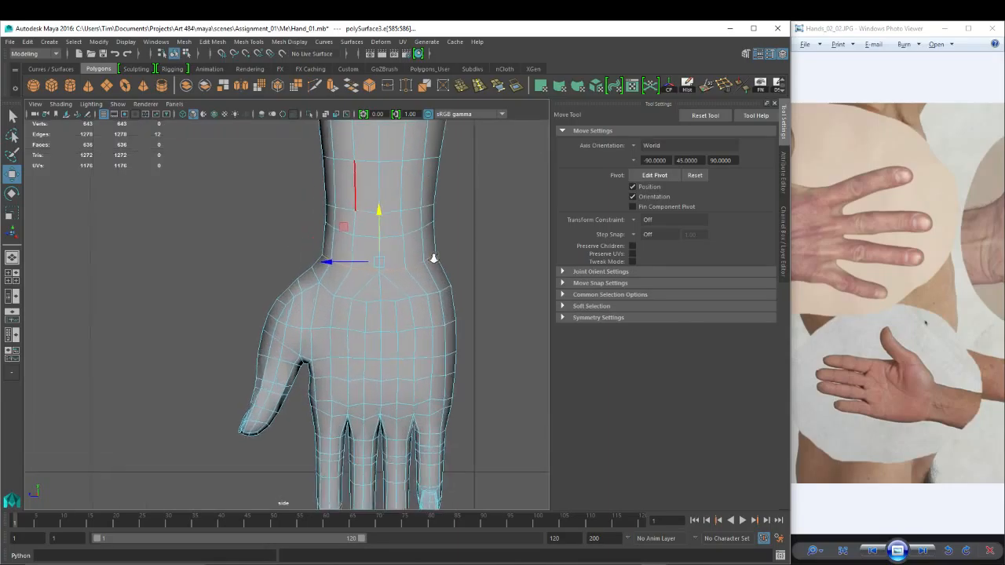
In the side view, move the vertices on both sides of the lower wrist loops outward to widen the wrist's silhouette.
{"action": "right_click_drag", "start_coordinate": [438, 271], "coordinate": [405, 269]}
{"action": "left_click", "coordinate": [432, 258]}
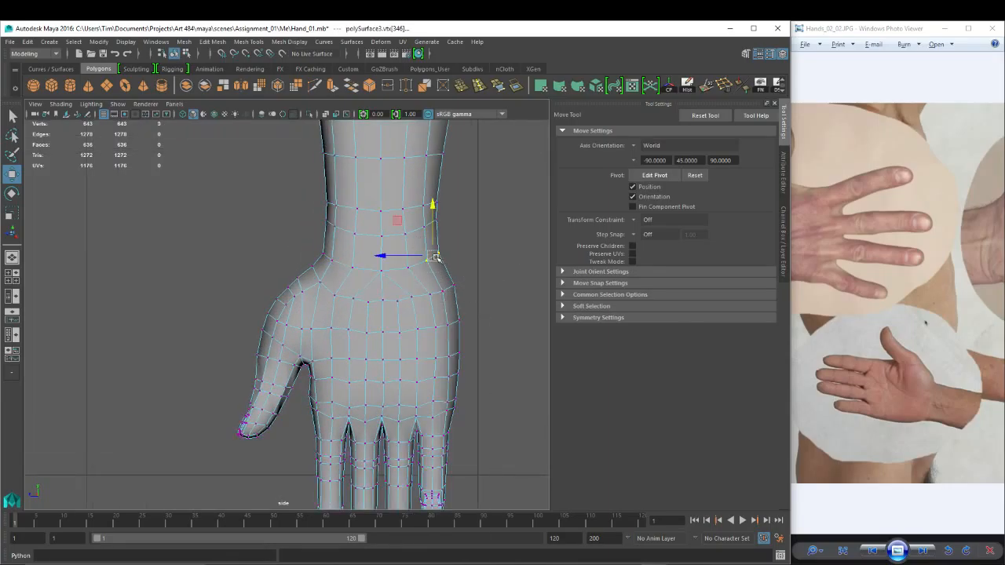
{"action": "left_click", "coordinate": [422, 207]}
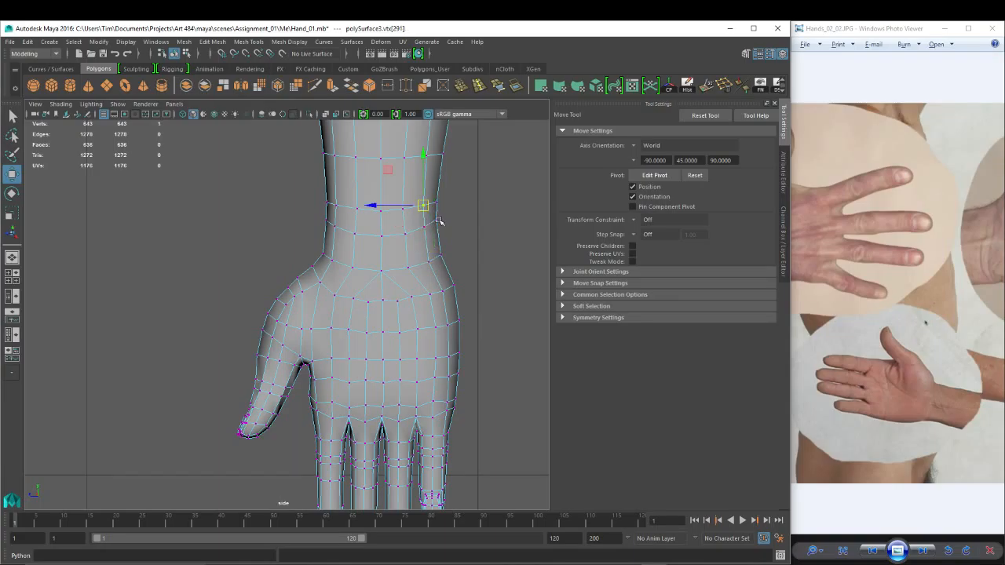
{"action": "left_click", "coordinate": [427, 227]}
{"action": "left_click", "coordinate": [438, 221], "text": "shift"}
{"action": "left_click_drag", "start_coordinate": [431, 223], "coordinate": [435, 228]}
{"action": "left_click", "coordinate": [328, 227]}
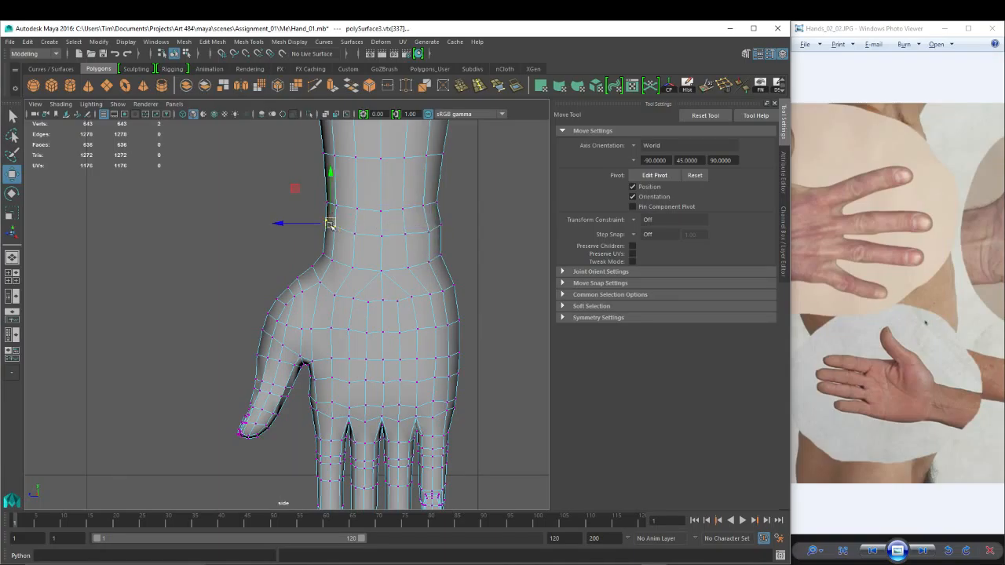
{"action": "left_click", "coordinate": [429, 232]}
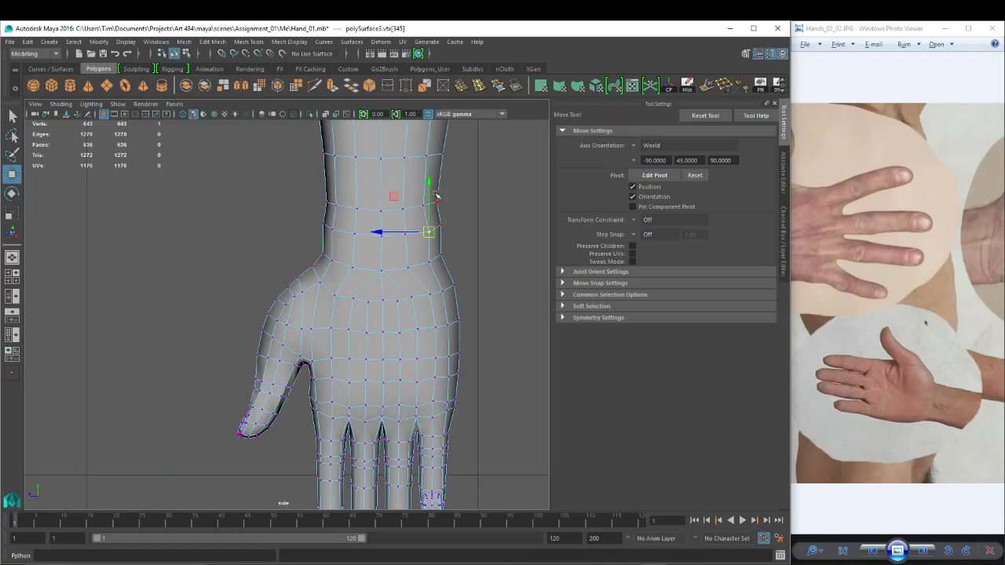
In the perspective view, adjust individual vertices on both sides of the wrist loops to round out its form.
{"action": "key", "text": "space"}
{"action": "left_click_drag", "start_coordinate": [472, 227], "coordinate": [390, 262]}
{"action": "right_click_drag", "start_coordinate": [390, 263], "coordinate": [353, 296], "text": "alt"}
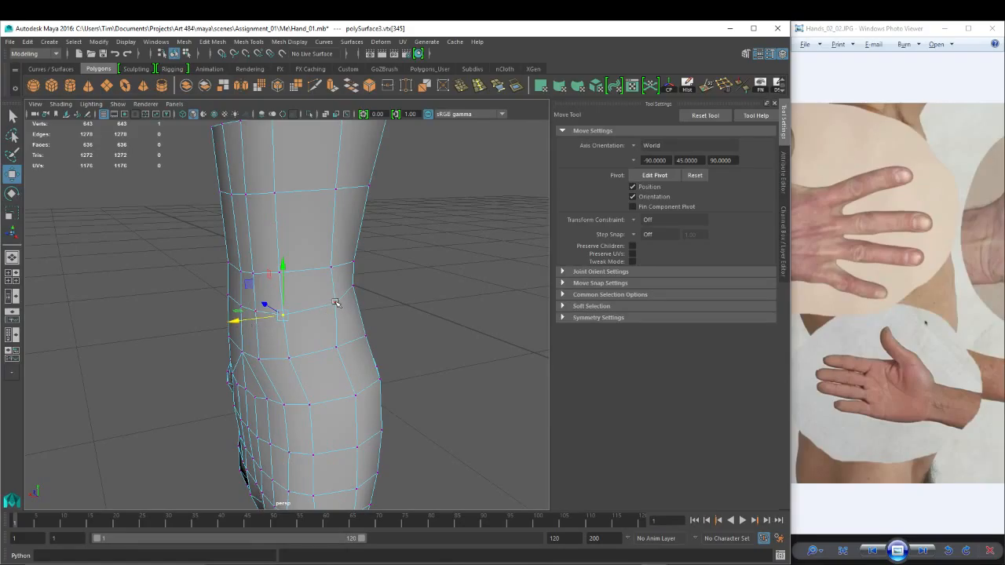
{"action": "left_click", "coordinate": [279, 271]}
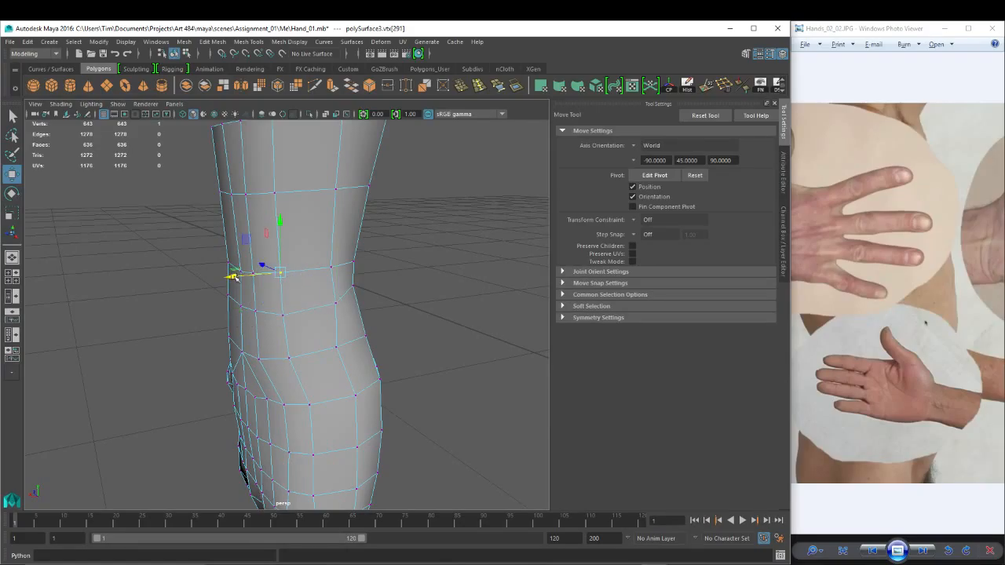
{"action": "left_click_drag", "start_coordinate": [231, 275], "coordinate": [270, 292], "text": "alt"}
{"action": "left_click_drag", "start_coordinate": [148, 285], "coordinate": [132, 271], "text": "alt"}
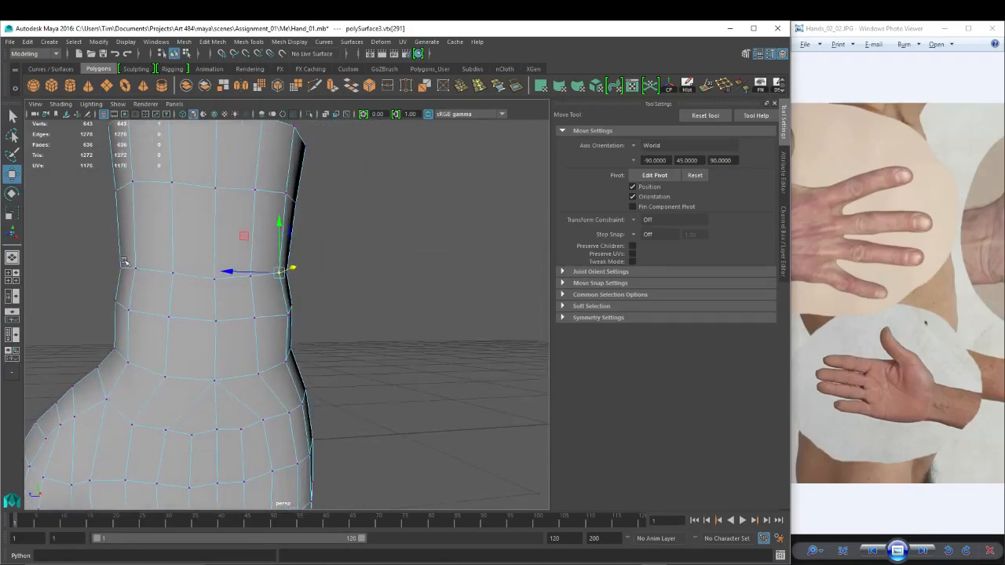
{"action": "left_click", "coordinate": [129, 267]}
{"action": "left_click_drag", "start_coordinate": [169, 370], "coordinate": [155, 356], "text": "alt"}
{"action": "left_click", "coordinate": [120, 350]}
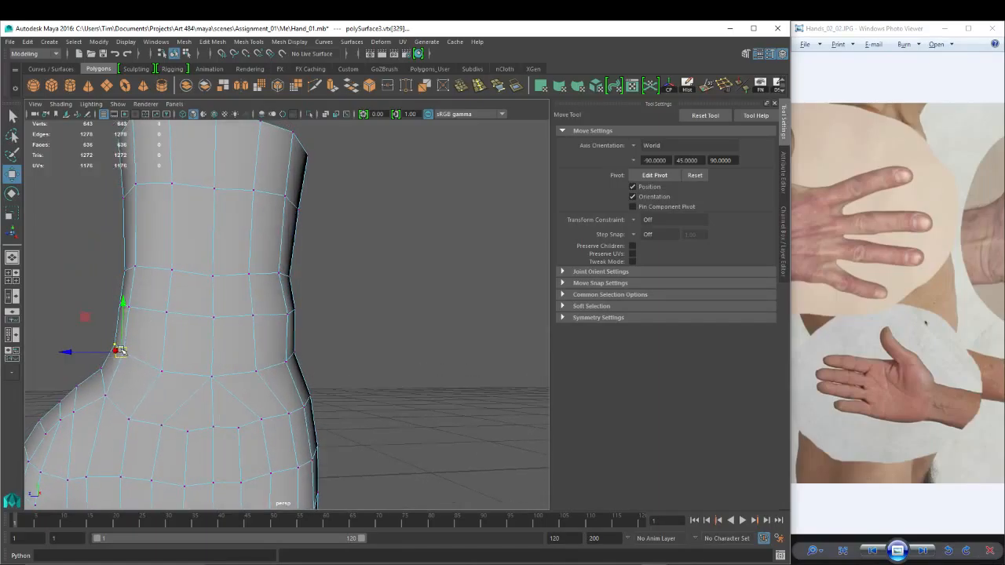
Examine the wrist in smooth mesh preview, and return to the unsmoothed display.
{"action": "scroll", "coordinate": [211, 350], "scroll_direction": "down", "scroll_amount": 3}
{"action": "left_click", "coordinate": [310, 391]}
{"action": "key", "text": "3"}
{"action": "left_click_drag", "start_coordinate": [256, 360], "coordinate": [377, 325], "text": "alt"}
{"action": "key", "text": "1"}
In wireframe display, lower the rear and middle vertices of the upper wrist loop to level it.
{"action": "key", "text": "4"}
{"action": "left_click_drag", "start_coordinate": [395, 292], "coordinate": [373, 291], "text": "alt"}
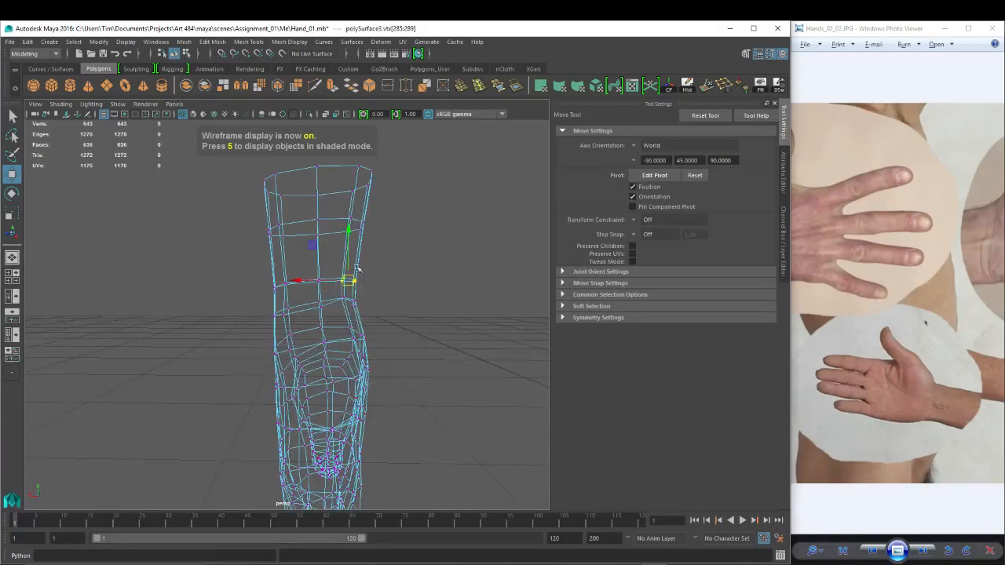
{"action": "left_click_drag", "start_coordinate": [347, 227], "coordinate": [348, 236]}
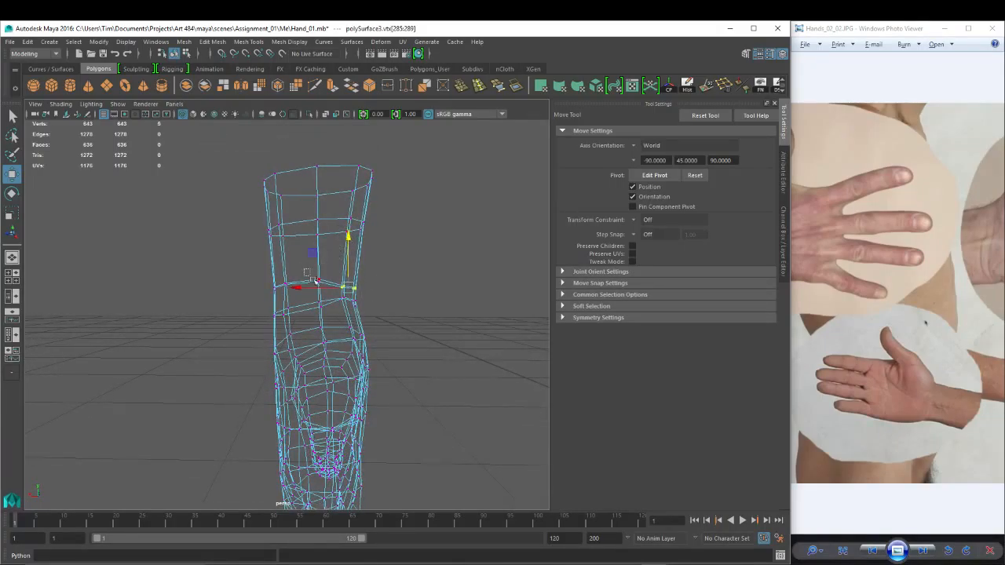
{"action": "left_click_drag", "start_coordinate": [314, 280], "coordinate": [327, 290]}
{"action": "left_click_drag", "start_coordinate": [319, 232], "coordinate": [319, 238]}
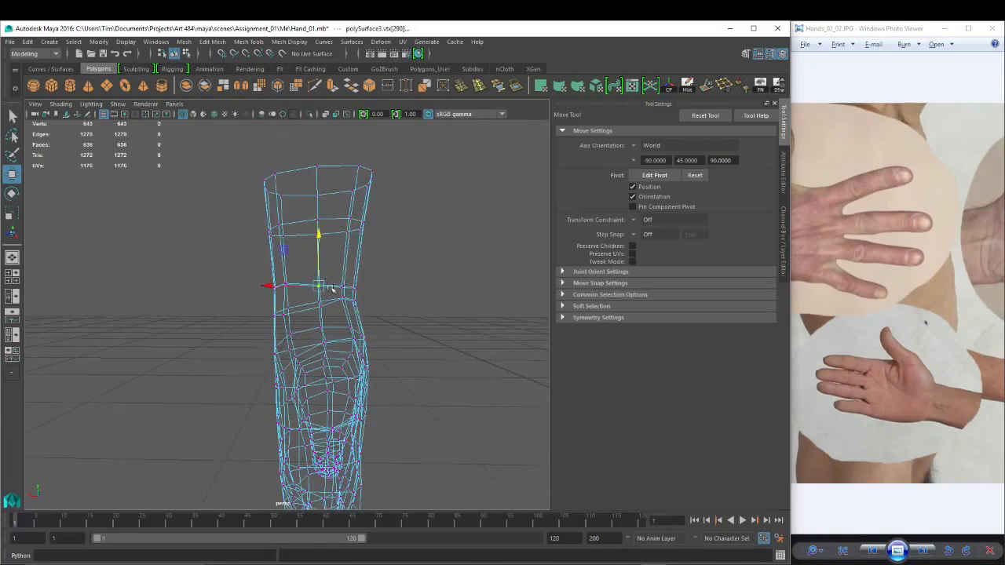
Adjust the heights of the middle and opposite side vertices on the lower wrist loop, and level the upper loop's remaining side vertices.
{"action": "left_click_drag", "start_coordinate": [310, 300], "coordinate": [334, 314]}
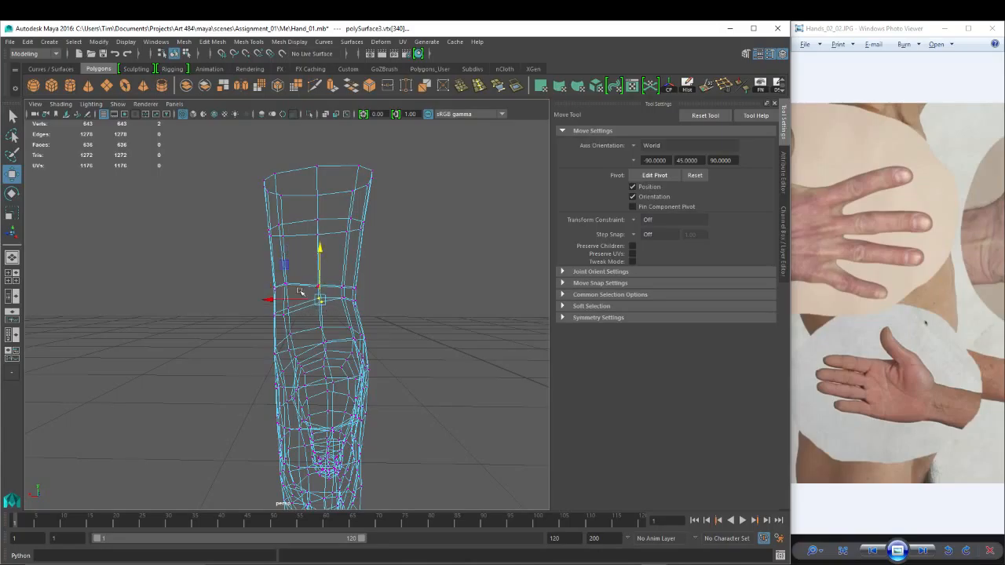
{"action": "left_click", "coordinate": [288, 310]}
{"action": "left_click_drag", "start_coordinate": [286, 260], "coordinate": [285, 255]}
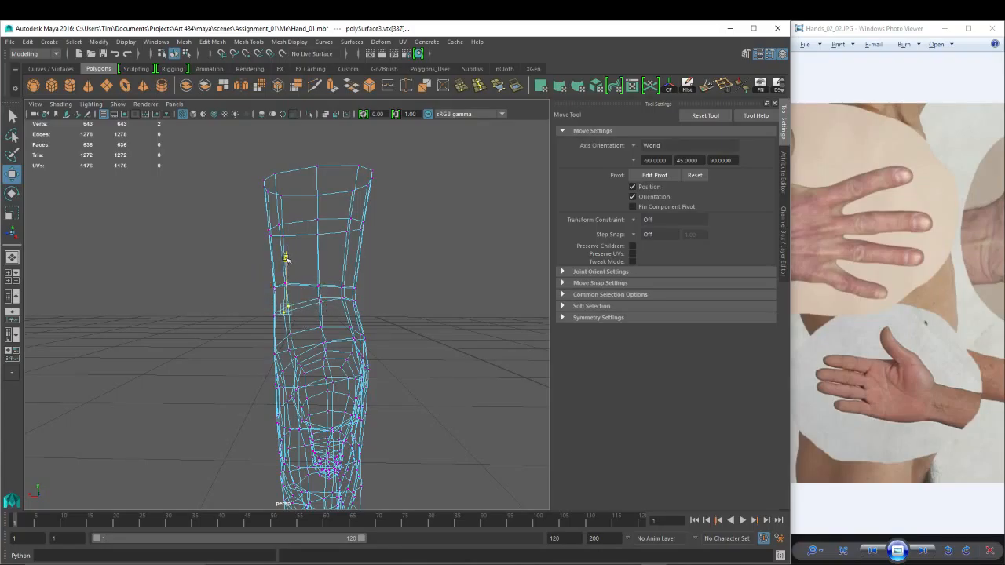
{"action": "left_click", "coordinate": [285, 236]}
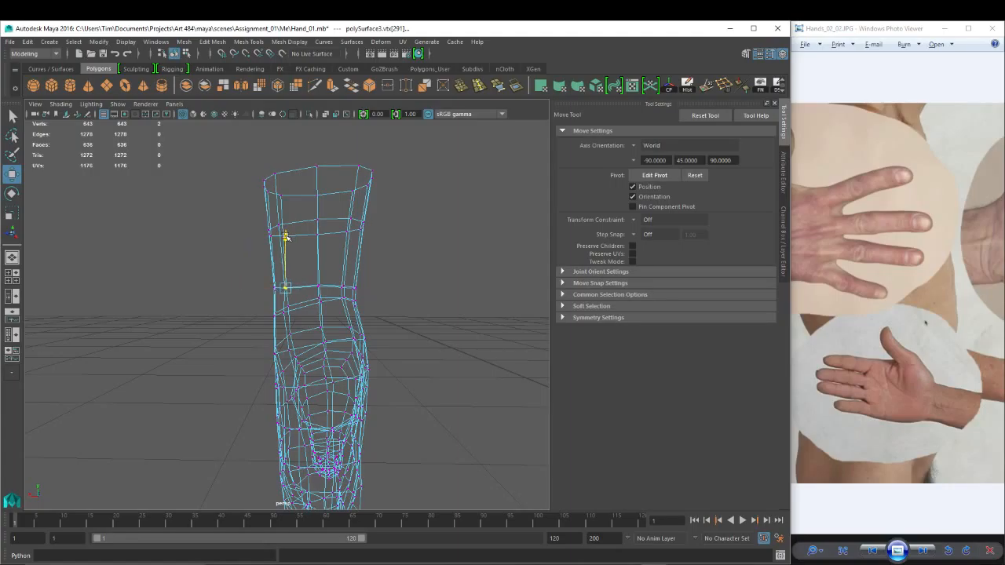
{"action": "left_click_drag", "start_coordinate": [276, 290], "coordinate": [276, 291]}
{"action": "left_click_drag", "start_coordinate": [275, 234], "coordinate": [276, 238]}
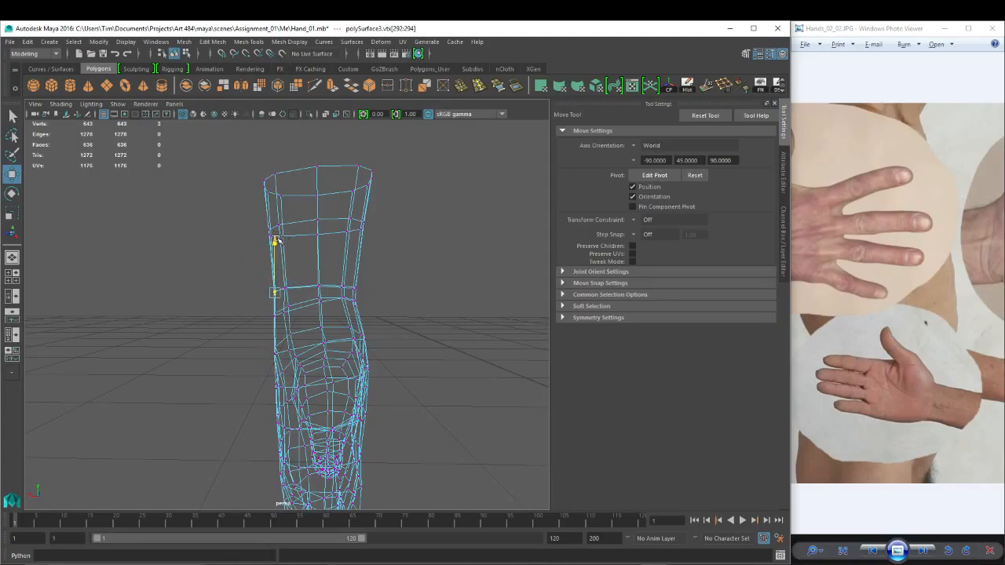
{"action": "right_click_drag", "start_coordinate": [244, 276], "coordinate": [253, 276], "text": "alt"}
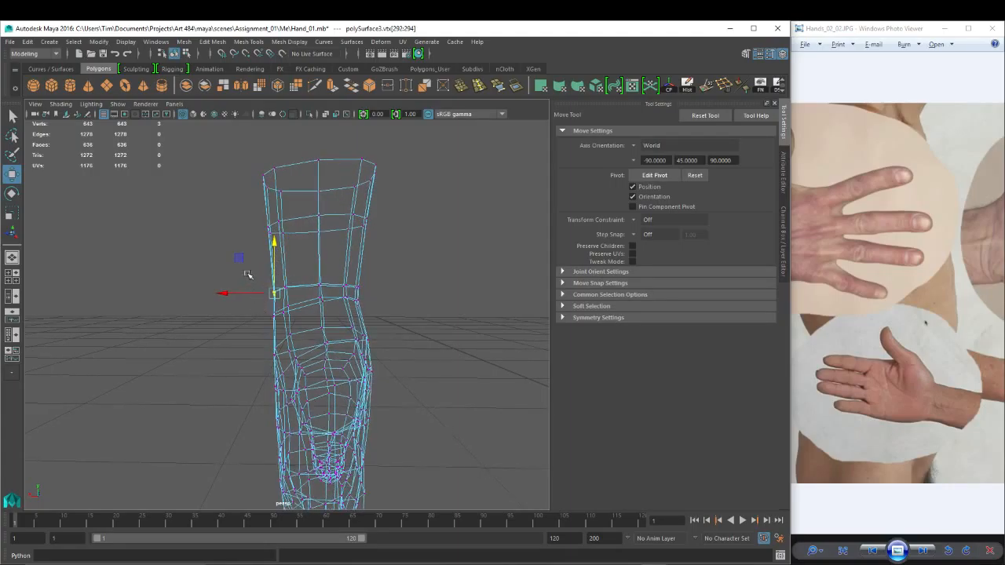
Enable soft selection, then shift the side vertices of the wrist loops and the whole forearm loop above them sideways.
{"action": "left_click_drag", "start_coordinate": [246, 273], "coordinate": [303, 299]}
{"action": "key", "text": "b"}
{"action": "left_click_drag", "start_coordinate": [229, 302], "coordinate": [296, 305]}
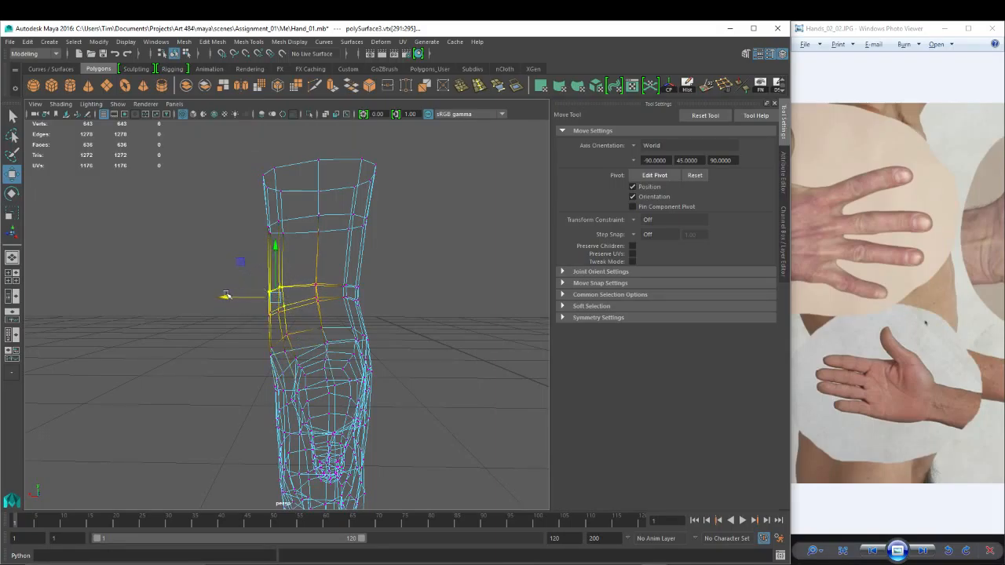
{"action": "mouse_move", "coordinate": [226, 297]}
{"action": "left_mouse_down"}
{"action": "mouse_move", "coordinate": [288, 299]}
{"action": "mouse_move", "coordinate": [231, 290]}
{"action": "left_mouse_up"}
{"action": "key", "text": "ctrl+z"}
{"action": "right_click_drag", "start_coordinate": [341, 330], "coordinate": [338, 298], "text": "alt"}
{"action": "left_click_drag", "start_coordinate": [337, 277], "coordinate": [374, 304]}
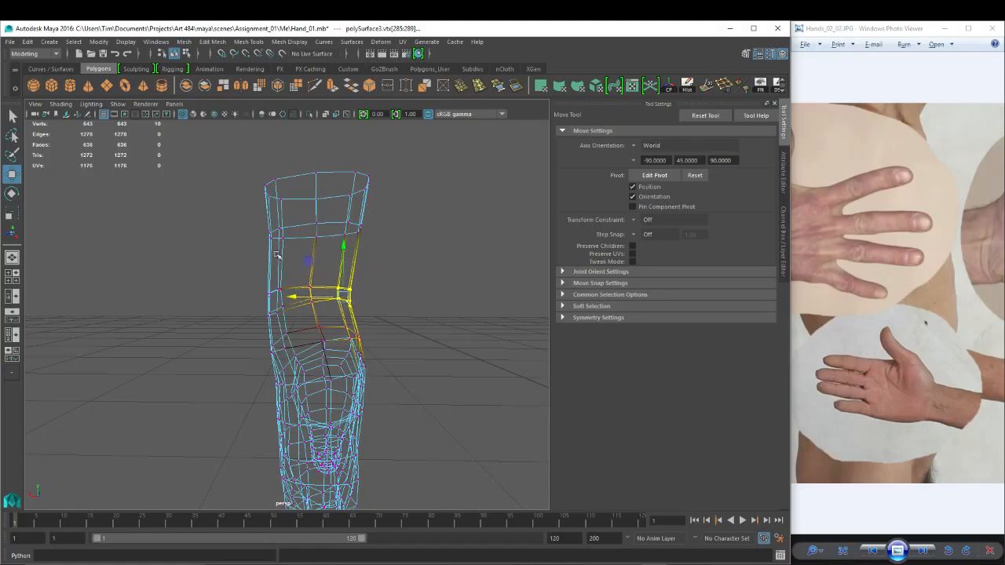
{"action": "left_click_drag", "start_coordinate": [251, 211], "coordinate": [437, 256]}
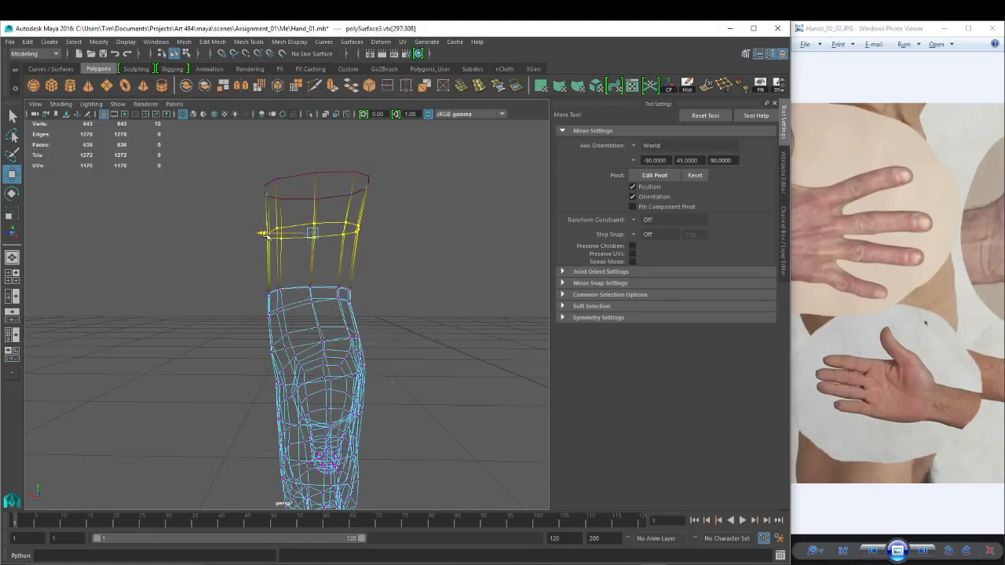
In shaded display, shift the vertices on the side of the hand just below the wrist sideways.
{"action": "mouse_move", "coordinate": [288, 341]}
{"action": "left_mouse_down", "text": "alt"}
{"action": "mouse_move", "coordinate": [410, 331]}
{"action": "mouse_move", "coordinate": [294, 338]}
{"action": "mouse_move", "coordinate": [292, 353]}
{"action": "mouse_move", "coordinate": [305, 357]}
{"action": "left_mouse_up", "text": "alt"}
{"action": "key", "text": "5"}
{"action": "left_click", "coordinate": [279, 388]}
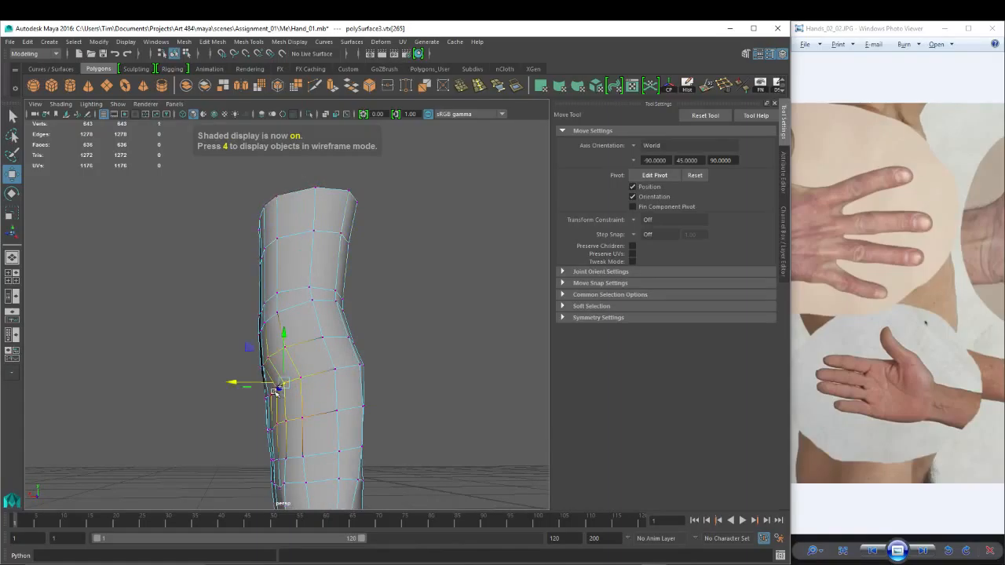
{"action": "left_click", "coordinate": [273, 393], "text": "shift"}
{"action": "left_click_drag", "start_coordinate": [227, 389], "coordinate": [299, 373]}
{"action": "key", "text": "4"}
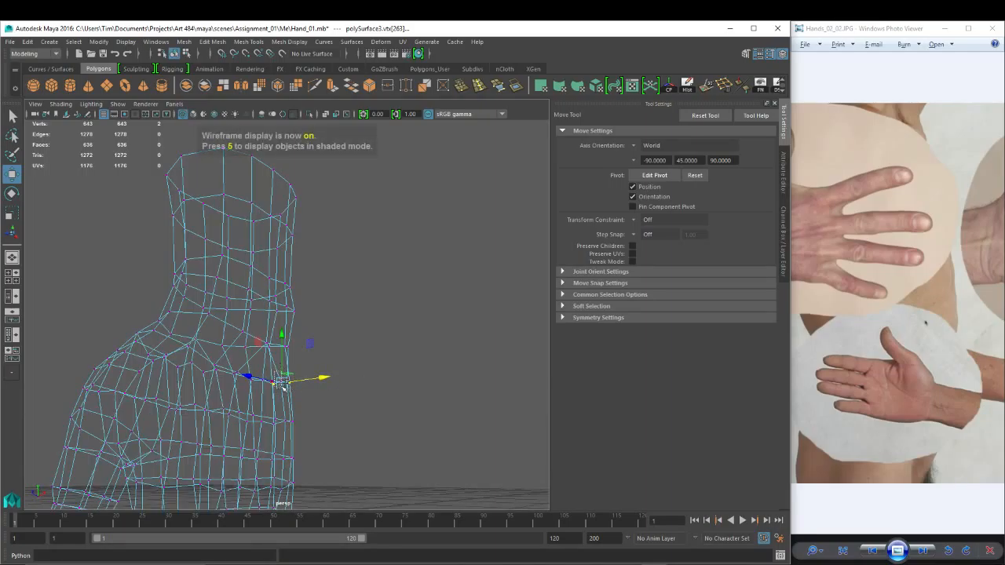
{"action": "key", "text": "5"}
{"action": "mouse_move", "coordinate": [320, 379]}
{"action": "left_mouse_down", "text": "alt"}
{"action": "mouse_move", "coordinate": [278, 365]}
{"action": "mouse_move", "coordinate": [255, 330]}
{"action": "mouse_move", "coordinate": [305, 324]}
{"action": "left_mouse_up", "text": "alt"}
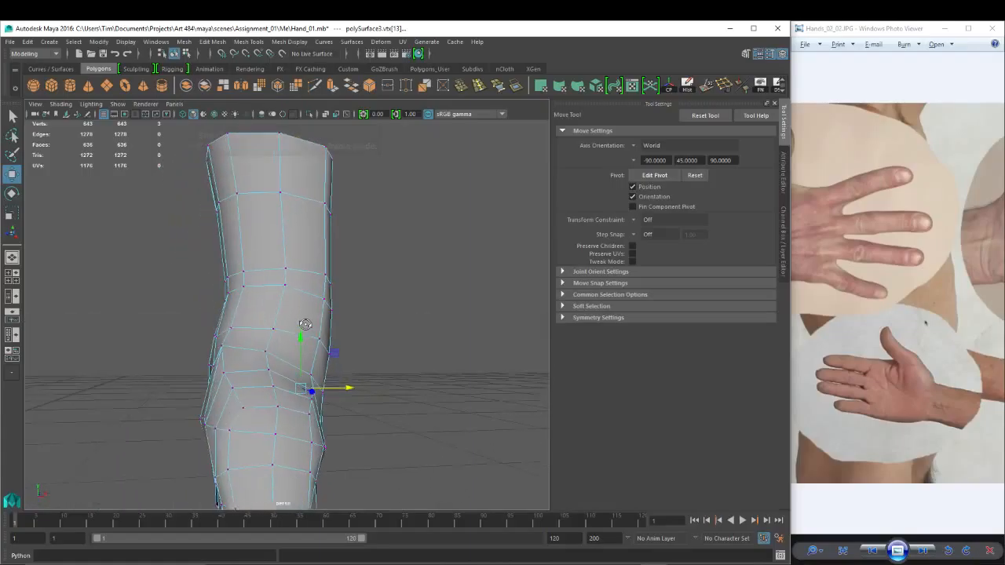
{"action": "mouse_move", "coordinate": [228, 331]}
{"action": "left_mouse_down", "text": "alt"}
{"action": "mouse_move", "coordinate": [210, 322]}
{"action": "mouse_move", "coordinate": [223, 317]}
{"action": "left_mouse_up", "text": "alt"}
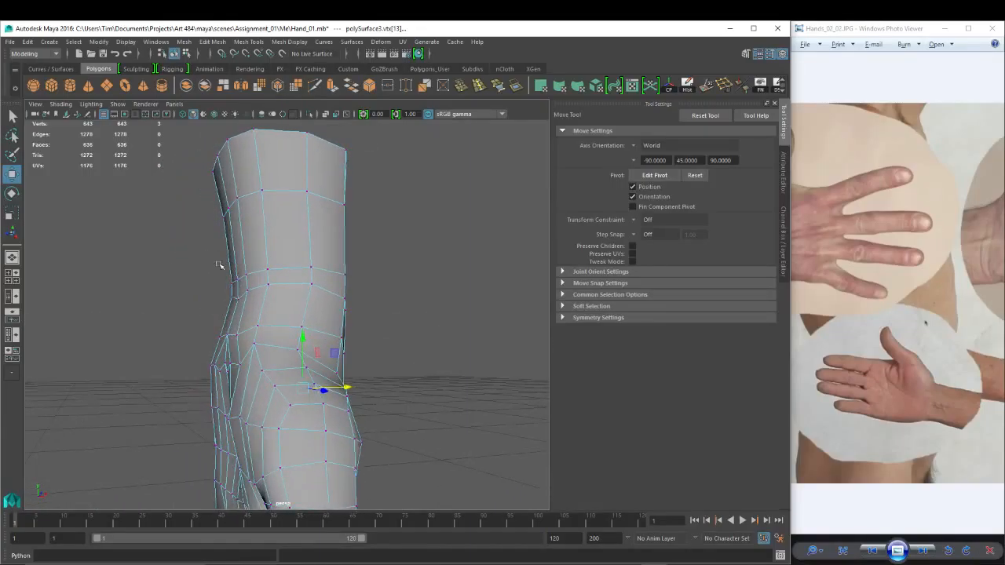
Adjust the heights of the side and middle vertices in both wrist loops, using wireframe display to reach the far ones.
{"action": "left_click_drag", "start_coordinate": [220, 266], "coordinate": [248, 318], "text": "alt"}
{"action": "left_click_drag", "start_coordinate": [230, 244], "coordinate": [232, 252]}
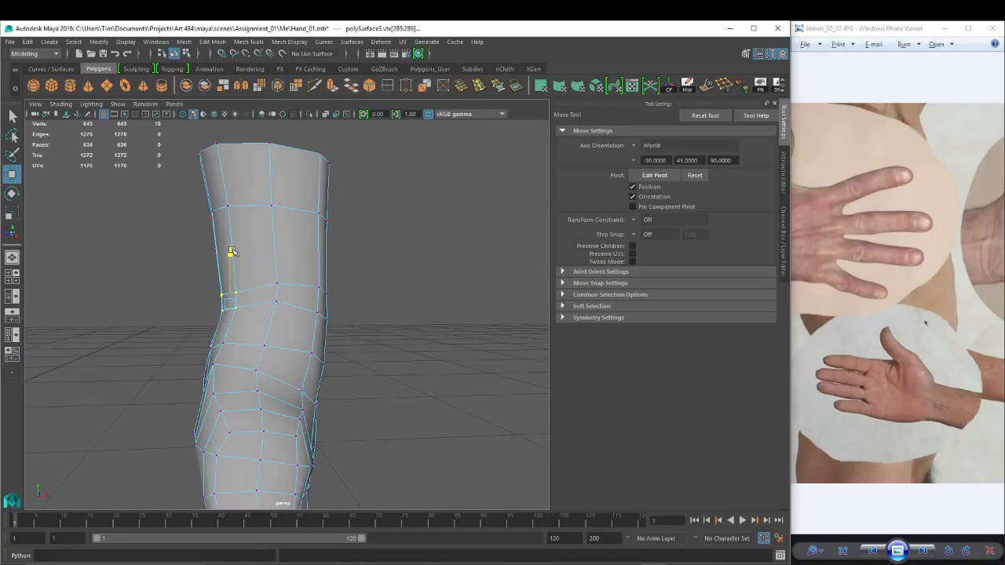
{"action": "left_click", "coordinate": [256, 267]}
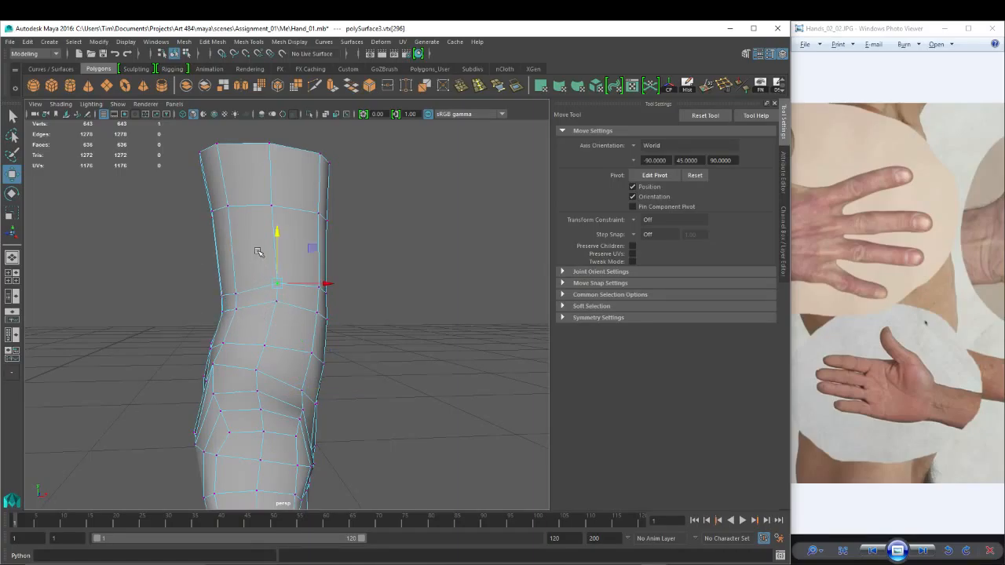
{"action": "key", "text": "4"}
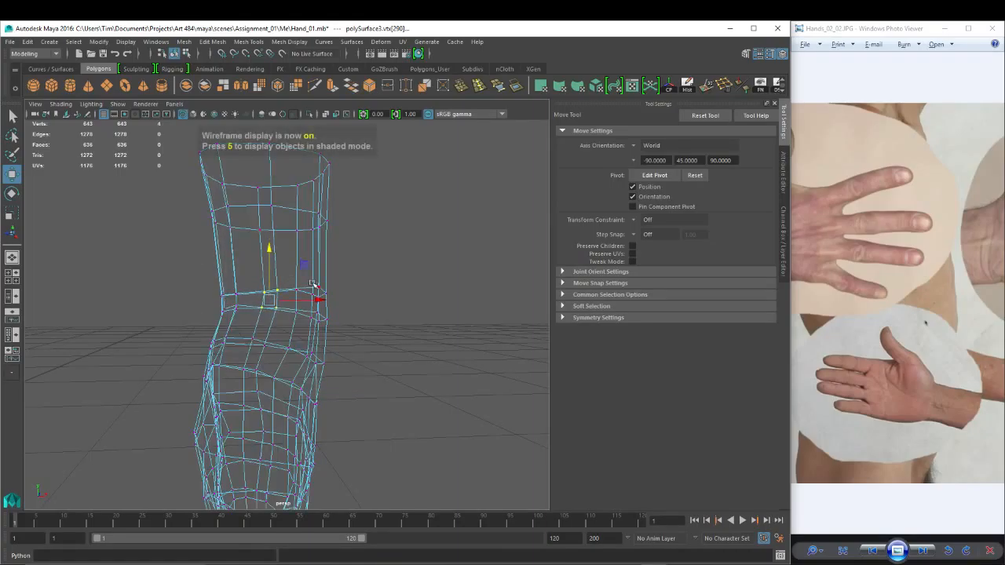
{"action": "left_click_drag", "start_coordinate": [291, 275], "coordinate": [355, 332]}
{"action": "scroll", "coordinate": [298, 299], "scroll_direction": "down", "scroll_amount": 2}
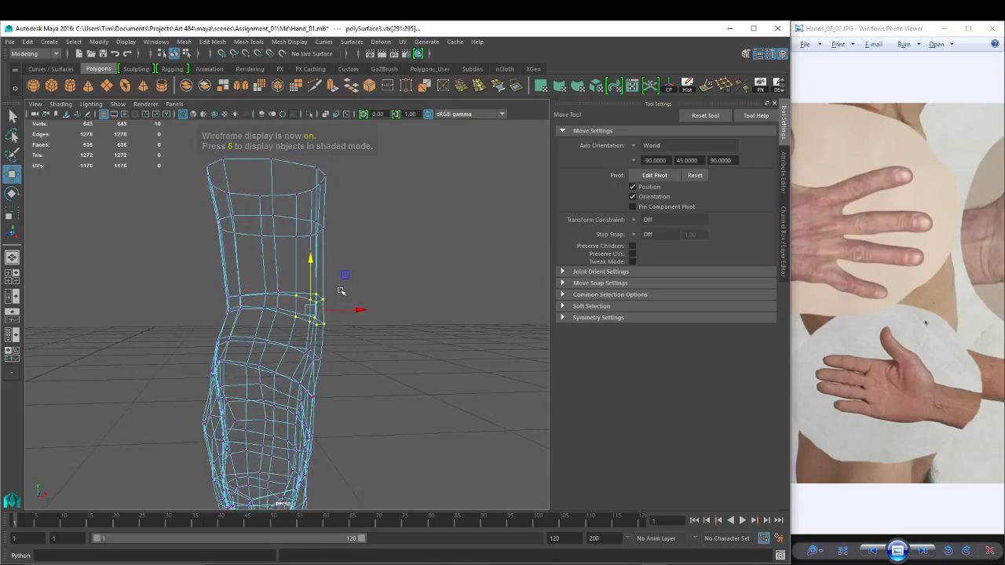
{"action": "key", "text": "5"}
{"action": "right_click_drag", "start_coordinate": [276, 335], "coordinate": [272, 337], "text": "alt"}
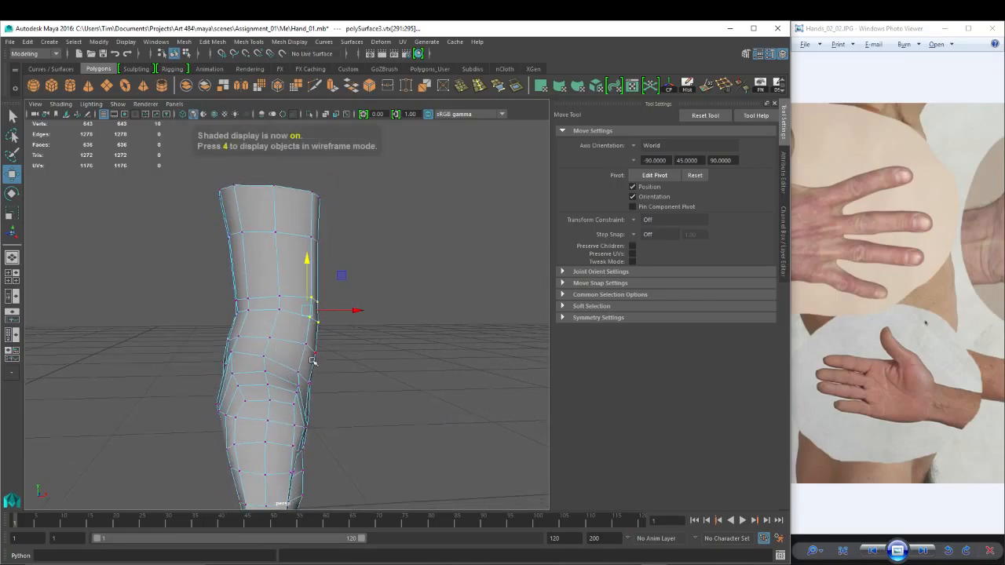
In the front view, select all hand vertices below the wrist loops and shift them slightly sideways.
{"action": "key", "text": "space"}
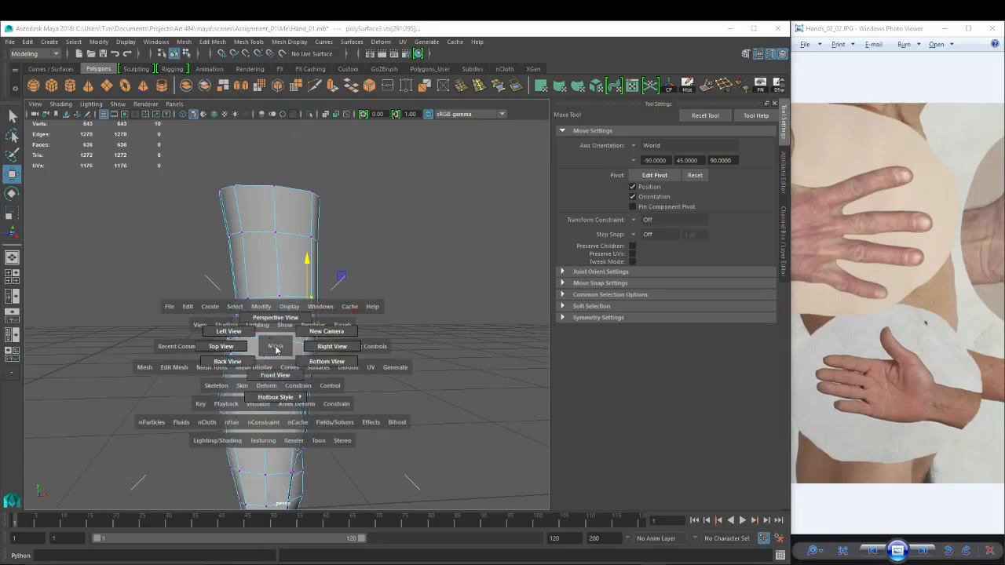
{"action": "left_click_drag", "start_coordinate": [276, 347], "coordinate": [276, 376]}
{"action": "right_click_drag", "start_coordinate": [234, 355], "coordinate": [244, 357], "text": "alt"}
{"action": "middle_click_drag", "start_coordinate": [238, 249], "coordinate": [254, 311], "text": "alt"}
{"action": "right_click_drag", "start_coordinate": [298, 291], "coordinate": [361, 272], "text": "alt"}
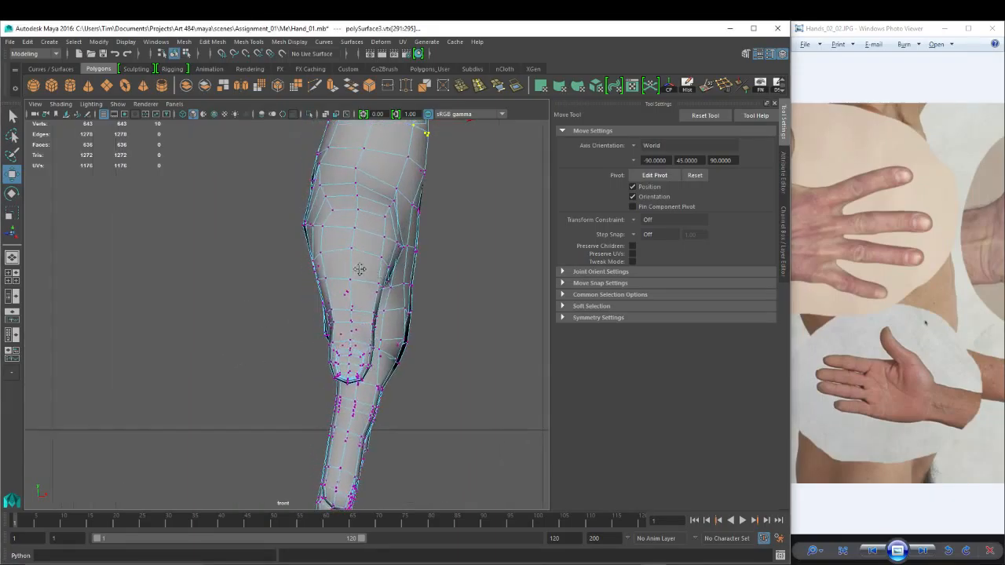
{"action": "middle_click_drag", "start_coordinate": [393, 233], "coordinate": [368, 299], "text": "alt"}
{"action": "right_click_drag", "start_coordinate": [327, 298], "coordinate": [228, 295], "text": "alt"}
{"action": "right_click_drag", "start_coordinate": [145, 316], "coordinate": [316, 335], "text": "alt"}
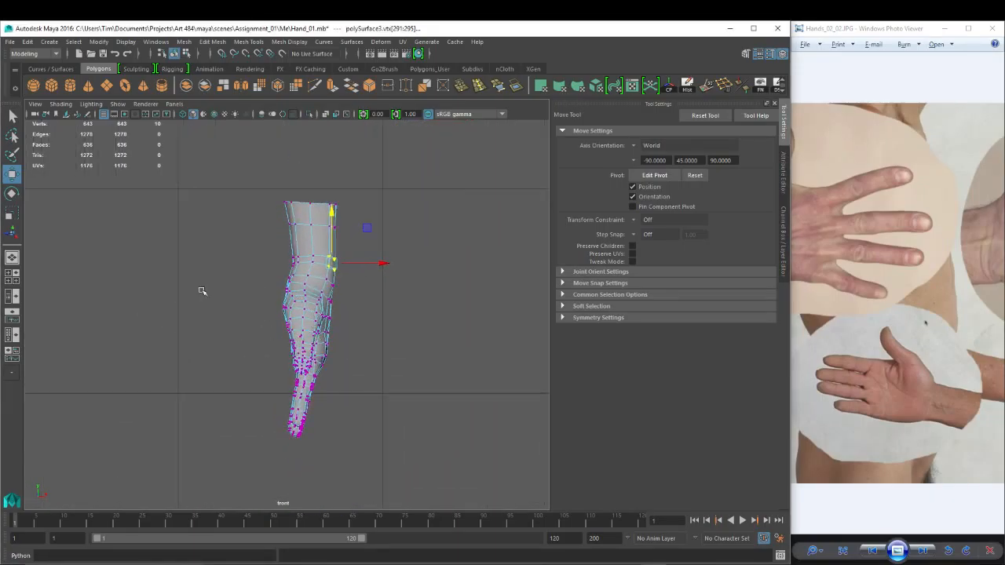
{"action": "right_click_drag", "start_coordinate": [195, 289], "coordinate": [246, 278], "text": "alt"}
{"action": "left_click_drag", "start_coordinate": [219, 263], "coordinate": [319, 463]}
{"action": "key", "text": "4"}
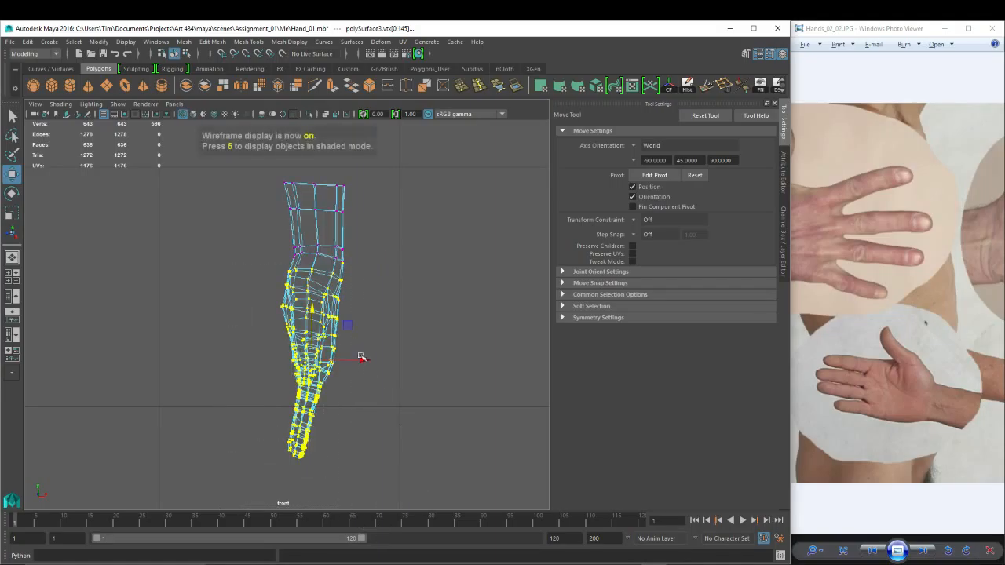
{"action": "left_click_drag", "start_coordinate": [363, 359], "coordinate": [365, 359]}
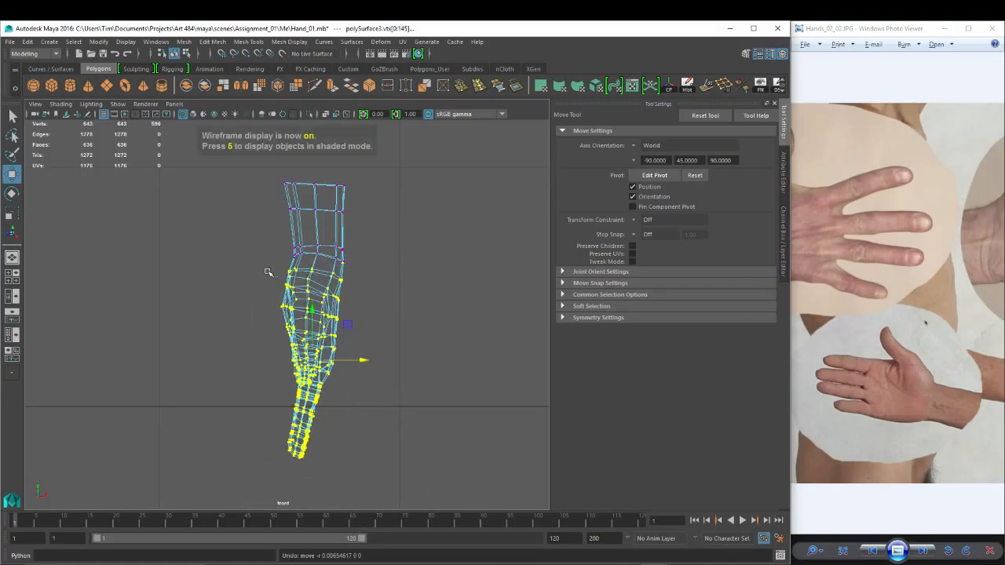
{"action": "left_click_drag", "start_coordinate": [252, 268], "coordinate": [383, 481]}
{"action": "left_click_drag", "start_coordinate": [360, 361], "coordinate": [362, 361]}
Nudge the vertices along the back-of-hand edge sideways in wireframe to smooth the hand's profile.
{"action": "right_click_drag", "start_coordinate": [304, 333], "coordinate": [394, 283], "text": "alt"}
{"action": "middle_click_drag", "start_coordinate": [394, 283], "coordinate": [393, 296], "text": "alt"}
{"action": "left_click_drag", "start_coordinate": [381, 286], "coordinate": [417, 334]}
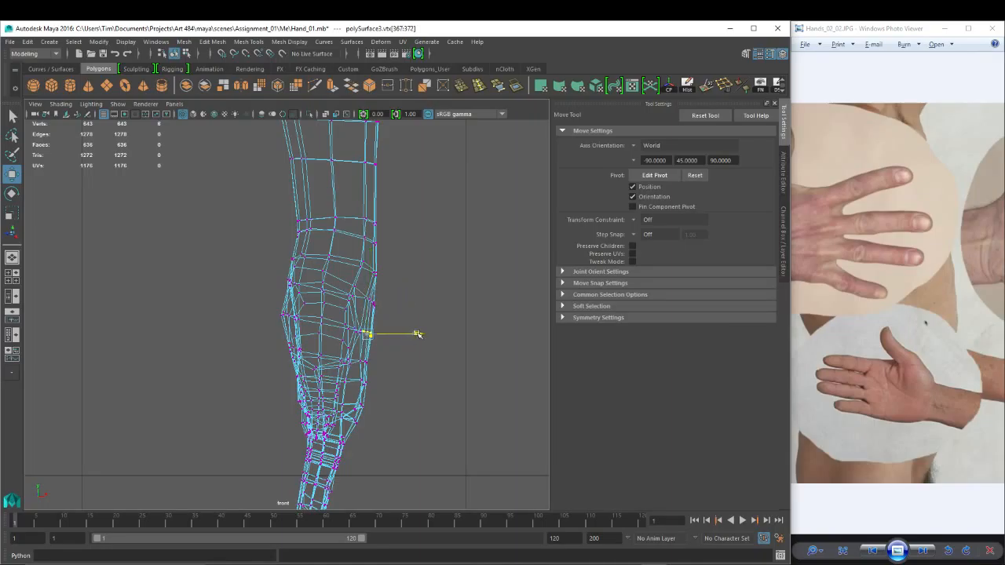
{"action": "left_click_drag", "start_coordinate": [367, 365], "coordinate": [371, 368]}
{"action": "middle_click_drag", "start_coordinate": [384, 295], "coordinate": [389, 319], "text": "alt"}
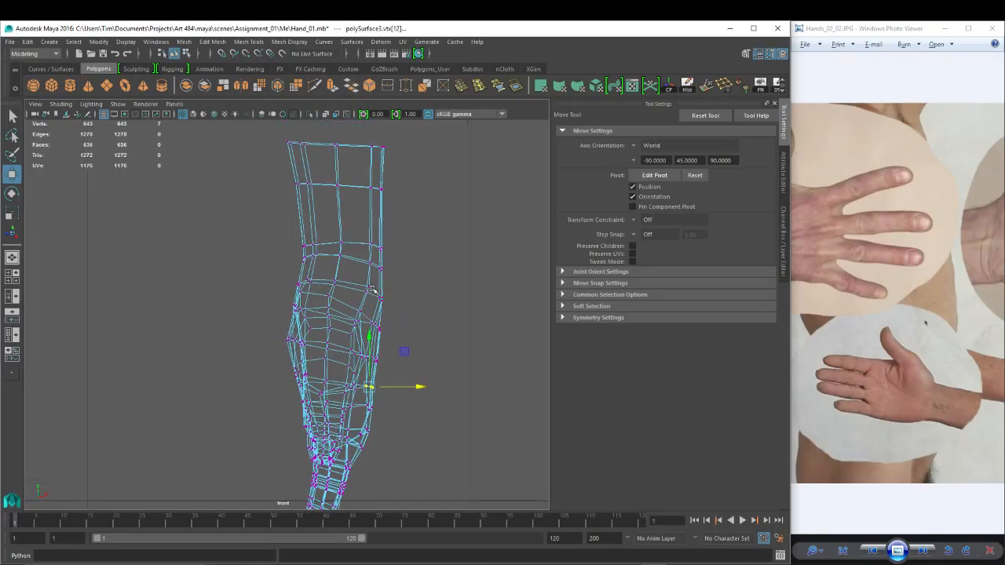
{"action": "left_click_drag", "start_coordinate": [371, 287], "coordinate": [427, 299]}
{"action": "scroll", "coordinate": [385, 267], "scroll_direction": "up", "scroll_amount": 2}
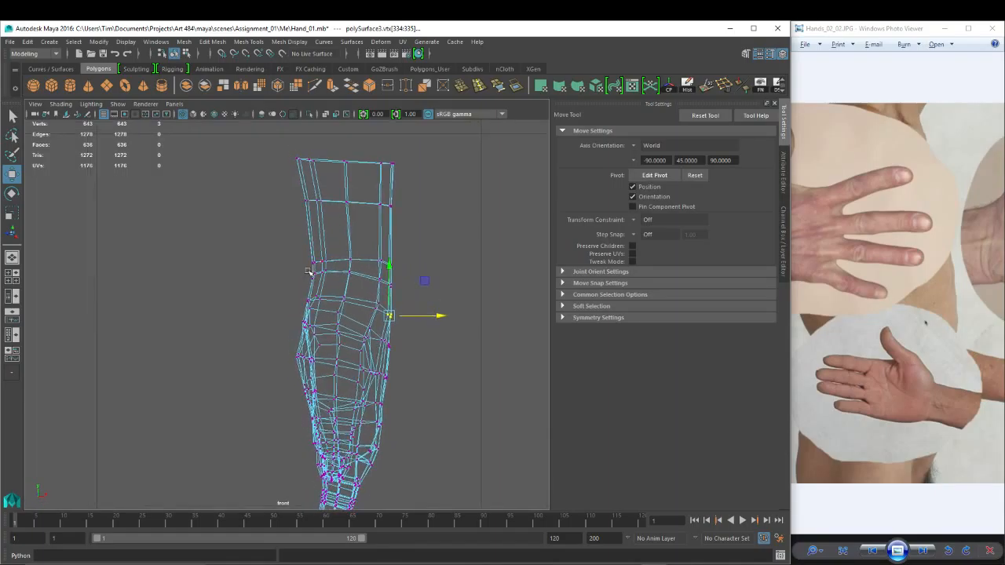
Raise the vertices where the thumb base meets the back of the hand, and the palm-side edge vertex near them.
{"action": "key", "text": "5"}
{"action": "key", "text": "4"}
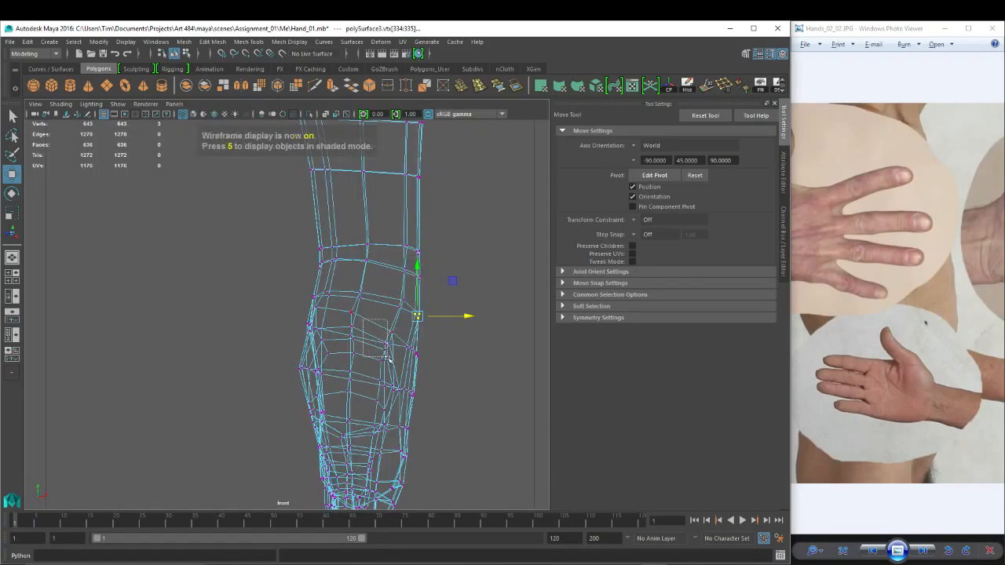
{"action": "left_click_drag", "start_coordinate": [383, 346], "coordinate": [376, 336]}
{"action": "key", "text": "5"}
{"action": "key", "text": "4"}
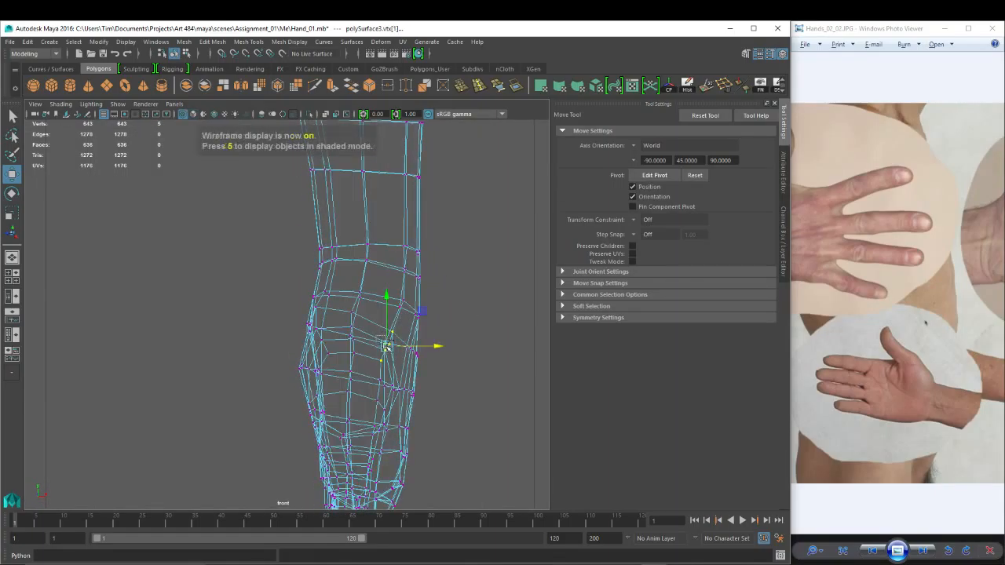
{"action": "key", "text": "5"}
{"action": "left_click_drag", "start_coordinate": [387, 297], "coordinate": [388, 287]}
{"action": "left_click", "coordinate": [315, 316]}
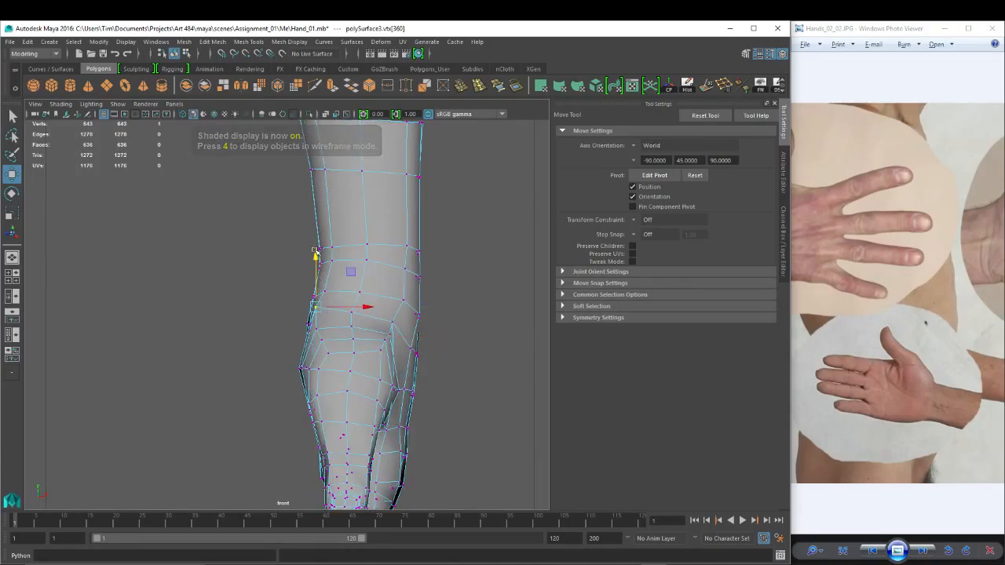
Lower the two vertices at the upper thumb base, and shift the two vertices in the crease behind the thumb sideways.
{"action": "left_click", "coordinate": [389, 336]}
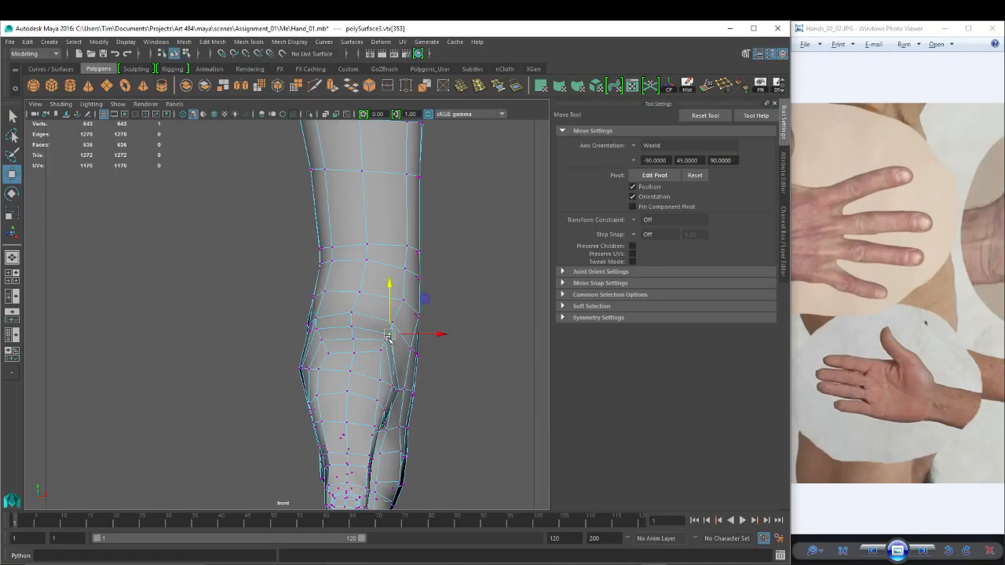
{"action": "left_click", "coordinate": [383, 345], "text": "shift"}
{"action": "right_click_drag", "start_coordinate": [385, 344], "coordinate": [404, 305], "text": "alt"}
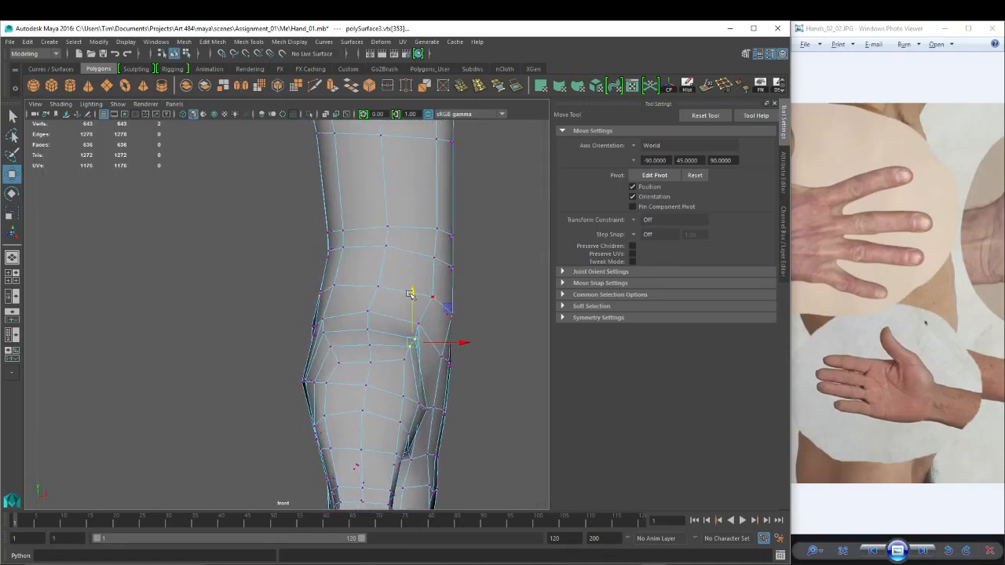
{"action": "left_click_drag", "start_coordinate": [411, 293], "coordinate": [414, 296]}
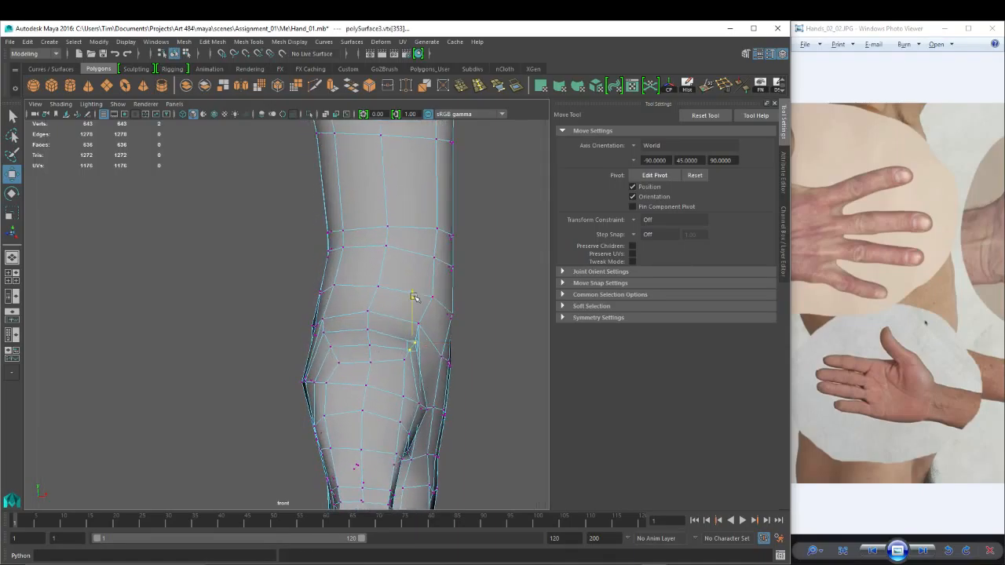
{"action": "left_click", "coordinate": [400, 367]}
{"action": "left_click", "coordinate": [410, 353]}
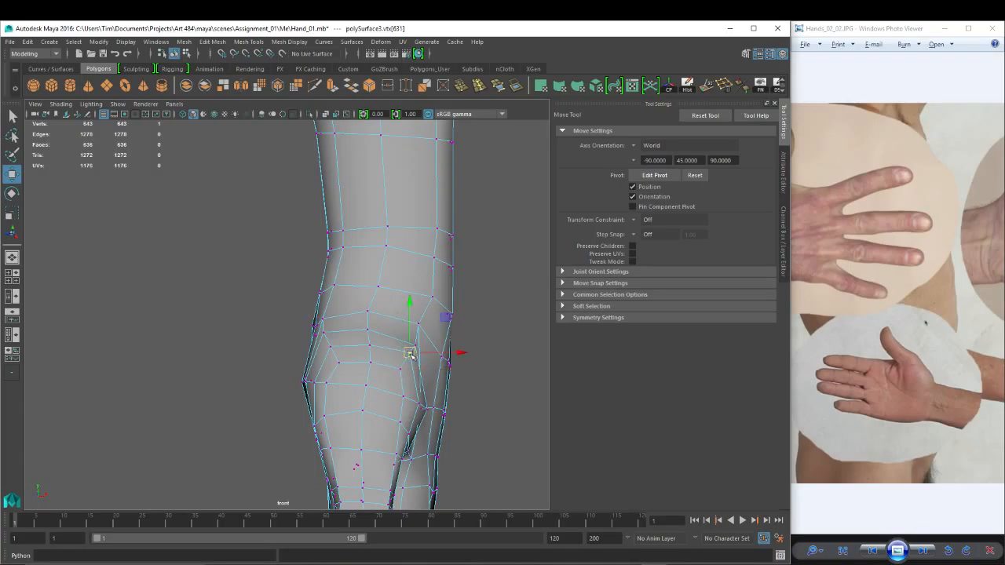
{"action": "left_click", "coordinate": [423, 408]}
{"action": "left_click", "coordinate": [418, 403], "text": "shift"}
{"action": "left_click_drag", "start_coordinate": [474, 406], "coordinate": [467, 387]}
In the perspective view, shift the individual vertices between the thumb crease and the back of the hand outward.
{"action": "key", "text": "space"}
{"action": "left_click_drag", "start_coordinate": [467, 387], "coordinate": [337, 388], "text": "alt"}
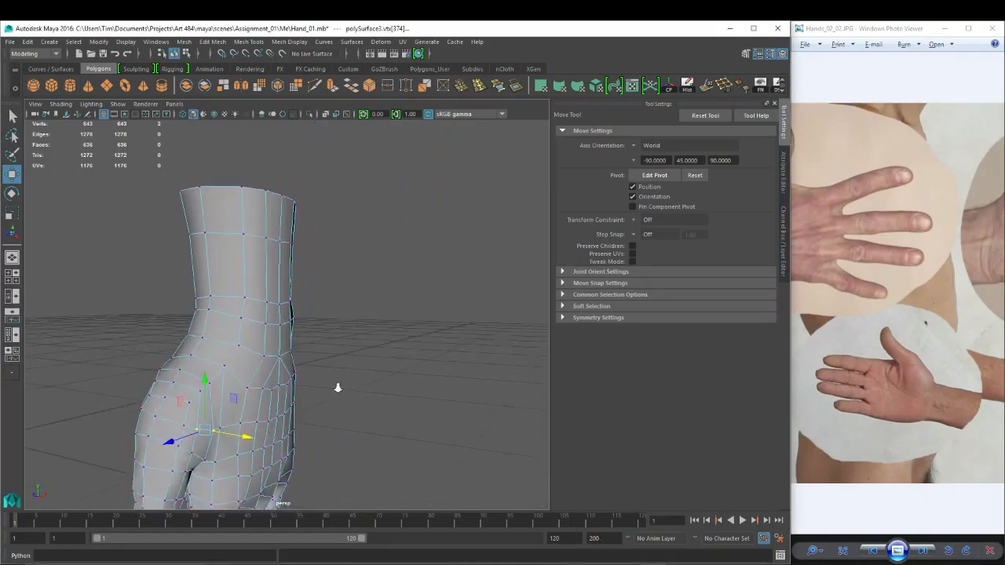
{"action": "middle_click_drag", "start_coordinate": [337, 388], "coordinate": [373, 320], "text": "alt"}
{"action": "right_click_drag", "start_coordinate": [373, 320], "coordinate": [414, 338], "text": "alt"}
{"action": "left_click", "coordinate": [286, 383]}
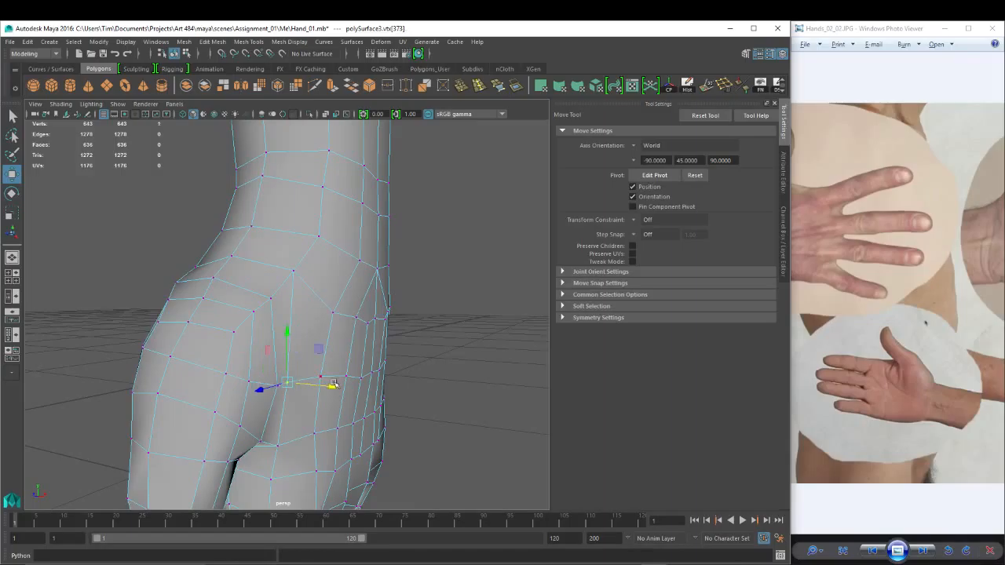
{"action": "left_click_drag", "start_coordinate": [335, 388], "coordinate": [340, 389]}
{"action": "left_click", "coordinate": [322, 379]}
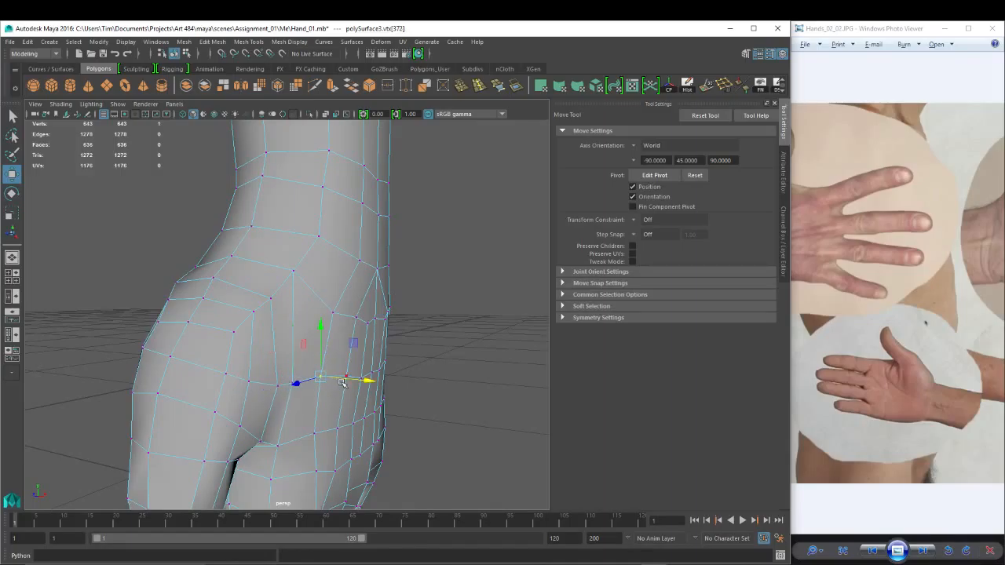
{"action": "left_click", "coordinate": [314, 434]}
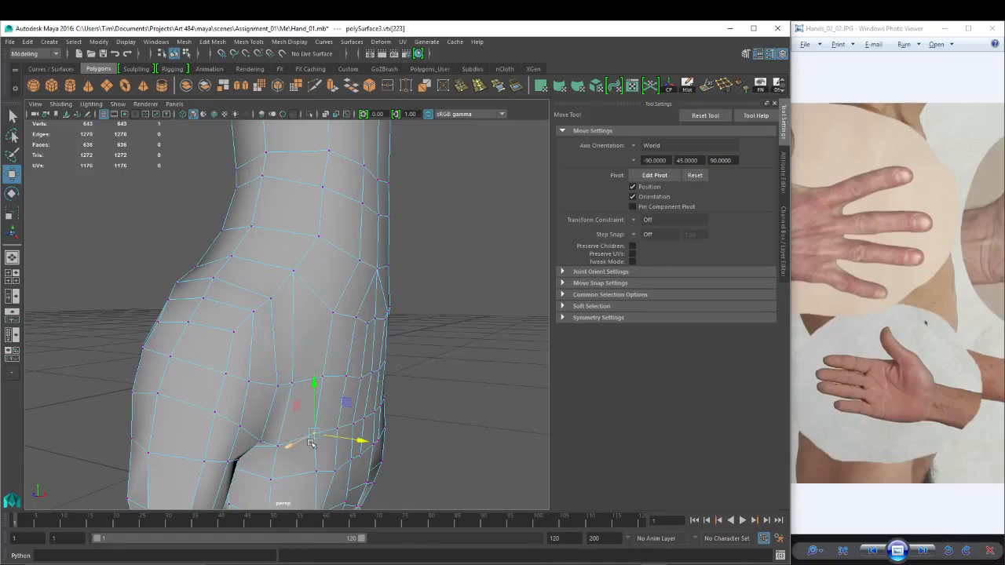
{"action": "left_click_drag", "start_coordinate": [361, 441], "coordinate": [257, 353]}
Move the three vertices at the web between the thumb and index finger slightly outward and toward the thumb.
{"action": "scroll", "coordinate": [365, 439], "scroll_direction": "down", "scroll_amount": 8}
{"action": "scroll", "coordinate": [218, 328], "scroll_direction": "up", "scroll_amount": 4}
{"action": "middle_click_drag", "start_coordinate": [218, 329], "coordinate": [353, 358], "text": "alt"}
{"action": "scroll", "coordinate": [355, 357], "scroll_direction": "up", "scroll_amount": 3}
{"action": "left_click", "coordinate": [341, 346]}
{"action": "left_click", "coordinate": [347, 362], "text": "shift"}
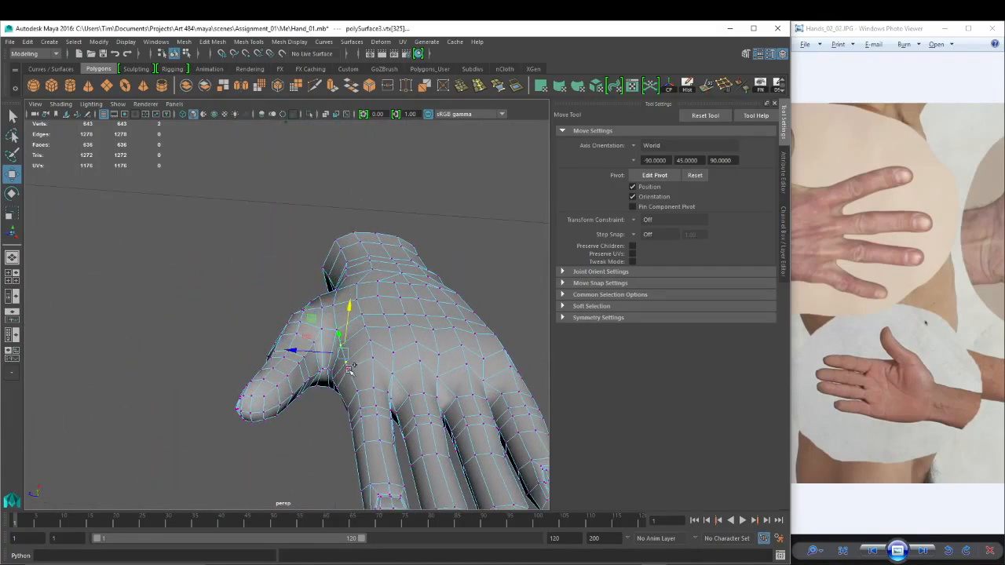
{"action": "left_click", "coordinate": [348, 368], "text": "shift"}
{"action": "left_click_drag", "start_coordinate": [350, 308], "coordinate": [349, 303]}
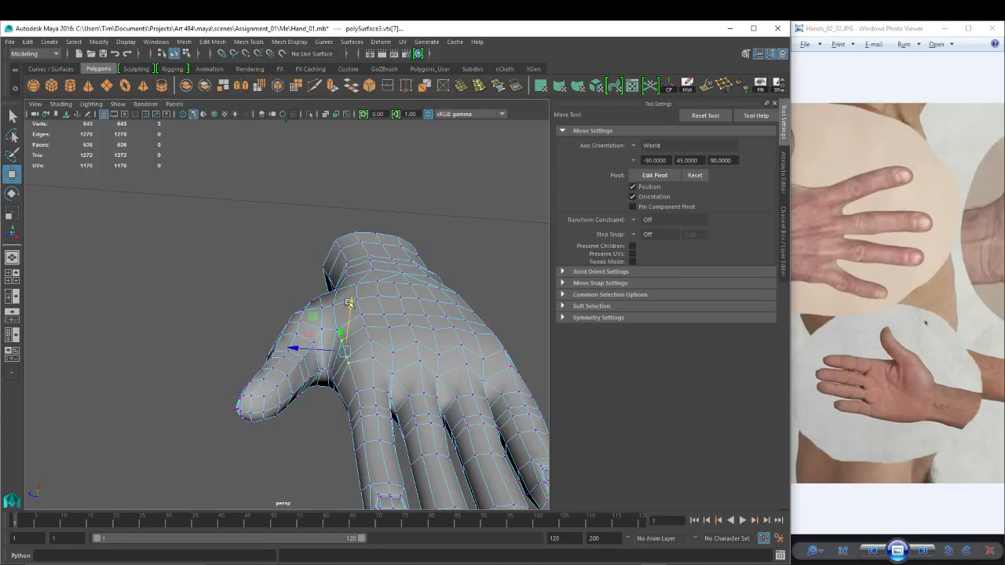
{"action": "left_click_drag", "start_coordinate": [292, 350], "coordinate": [288, 350]}
Adjust the position of the vertex above the little-finger knuckle on the outer back of the hand.
{"action": "left_click_drag", "start_coordinate": [404, 354], "coordinate": [337, 397], "text": "alt"}
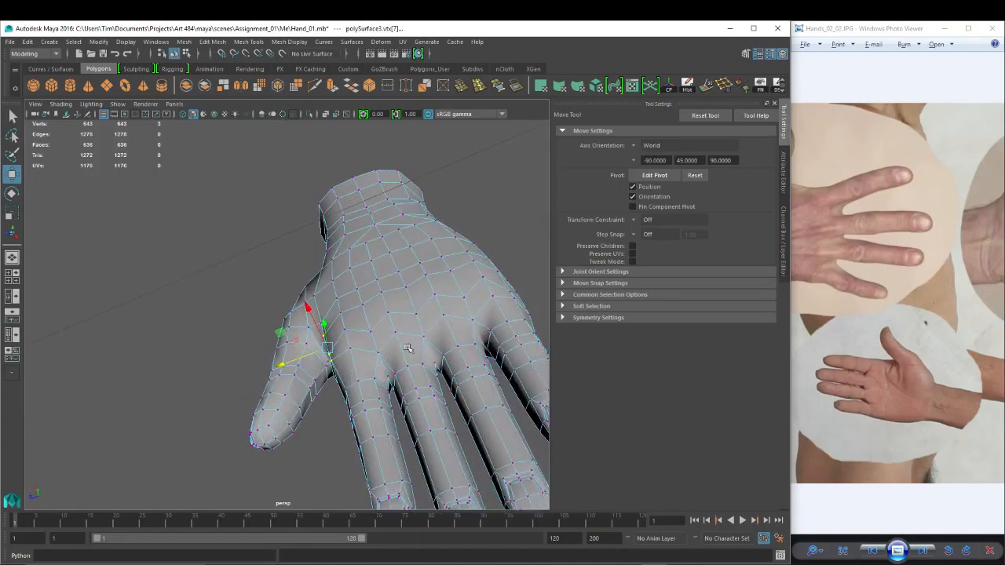
{"action": "middle_click_drag", "start_coordinate": [479, 290], "coordinate": [412, 308], "text": "alt"}
{"action": "left_click", "coordinate": [422, 311]}
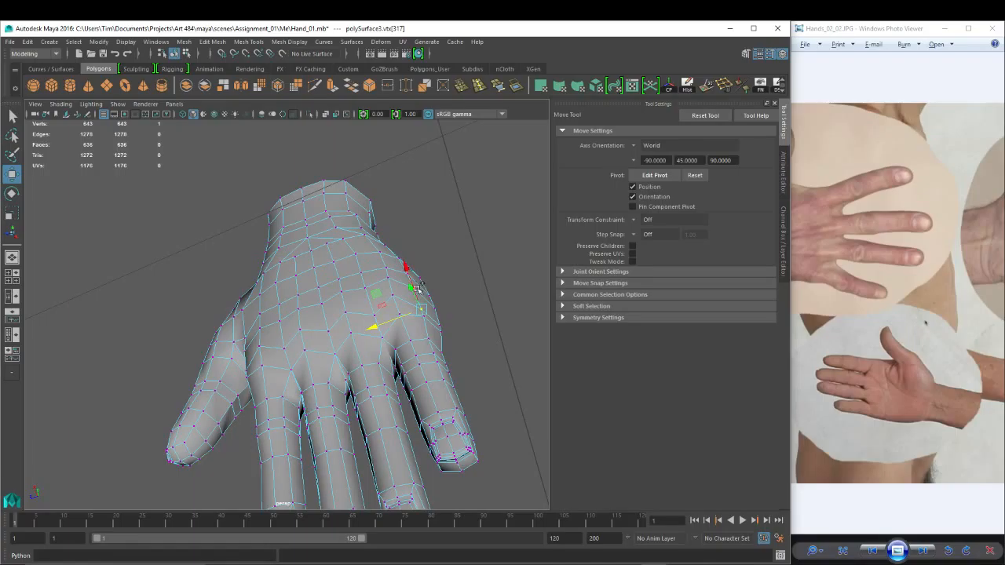
{"action": "left_click_drag", "start_coordinate": [440, 291], "coordinate": [374, 316], "text": "alt"}
{"action": "left_click", "coordinate": [341, 309]}
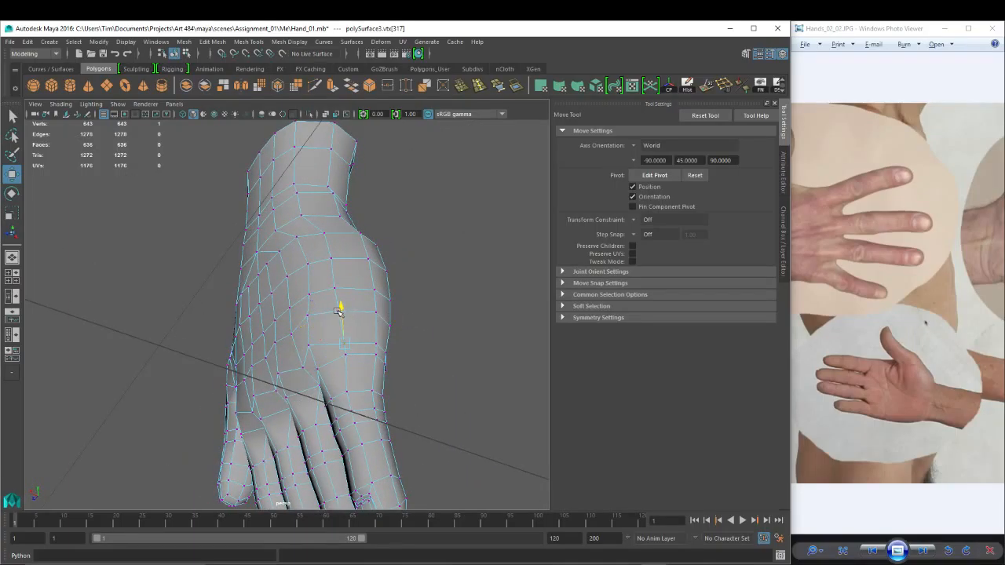
Reposition individual vertices along the little-finger side of the back of the hand, between the knuckle and the wrist.
{"action": "key", "text": "4"}
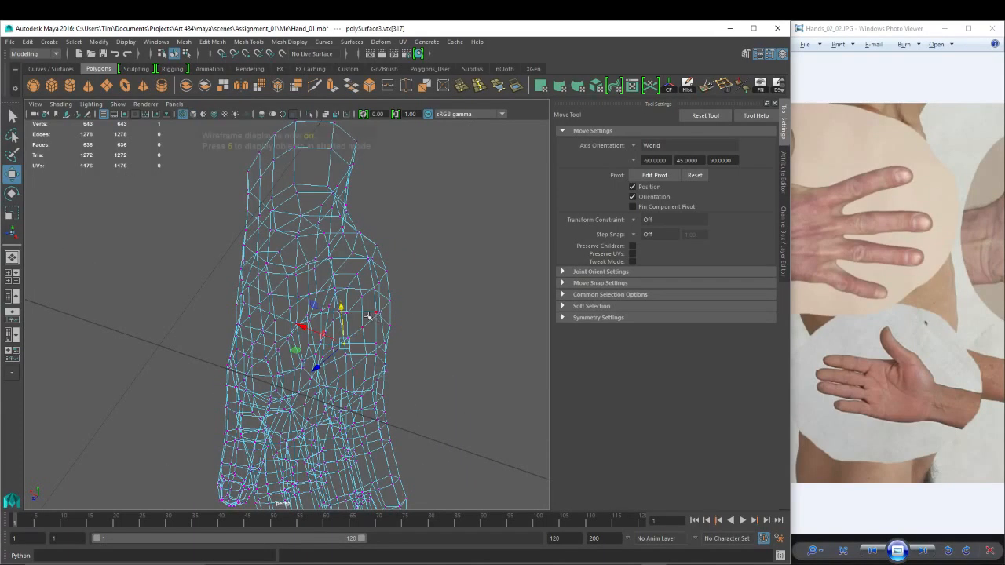
{"action": "left_click", "coordinate": [301, 307], "text": "shift"}
{"action": "key", "text": "5"}
{"action": "left_click_drag", "start_coordinate": [301, 307], "coordinate": [410, 303]}
{"action": "left_click", "coordinate": [358, 262]}
{"action": "left_click", "coordinate": [393, 300]}
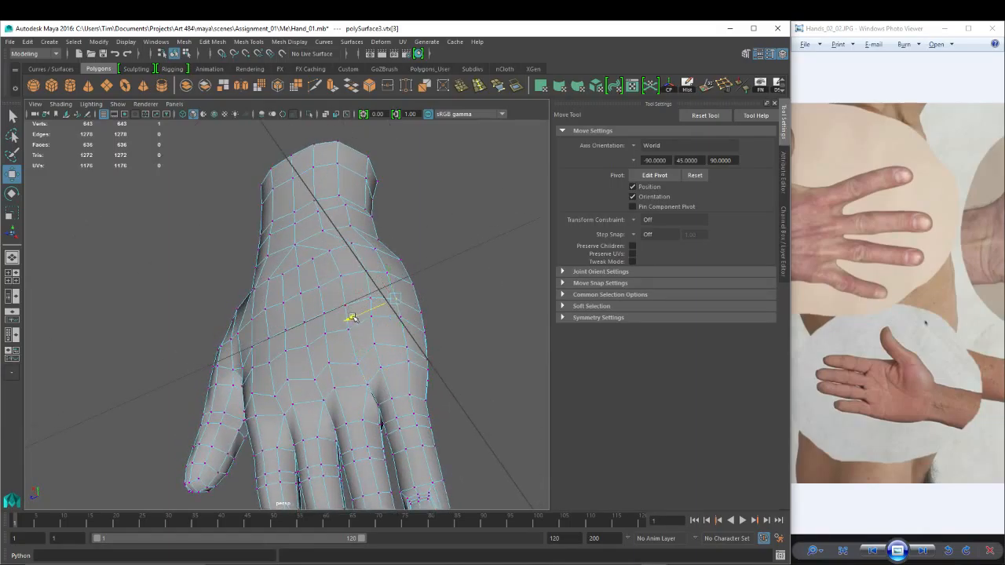
Return to object mode, examine the hand's overall silhouette and reselect the mesh.
{"action": "left_click_drag", "start_coordinate": [293, 318], "coordinate": [344, 348], "text": "alt"}
{"action": "right_click_drag", "start_coordinate": [344, 348], "coordinate": [289, 312], "text": "alt"}
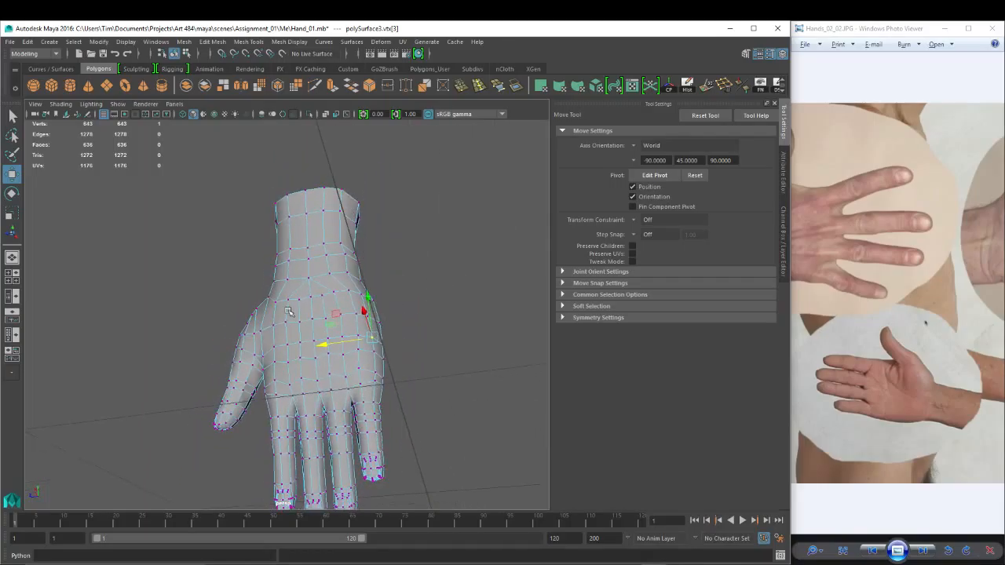
{"action": "left_click_drag", "start_coordinate": [288, 312], "coordinate": [352, 298], "text": "alt"}
{"action": "right_click_drag", "start_coordinate": [349, 275], "coordinate": [403, 258]}
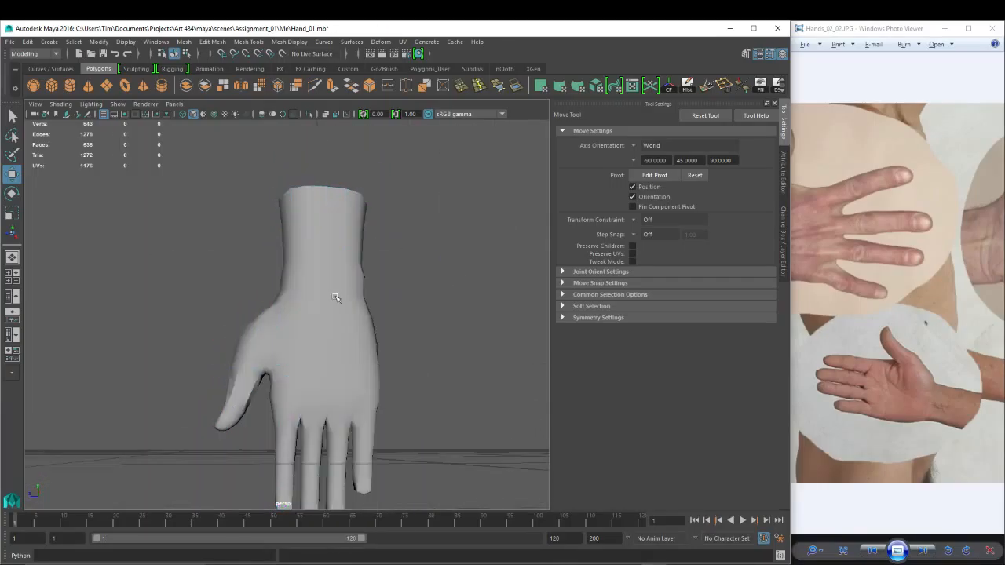
{"action": "scroll", "coordinate": [303, 292], "scroll_direction": "up", "scroll_amount": 4}
{"action": "left_click", "coordinate": [337, 289]}
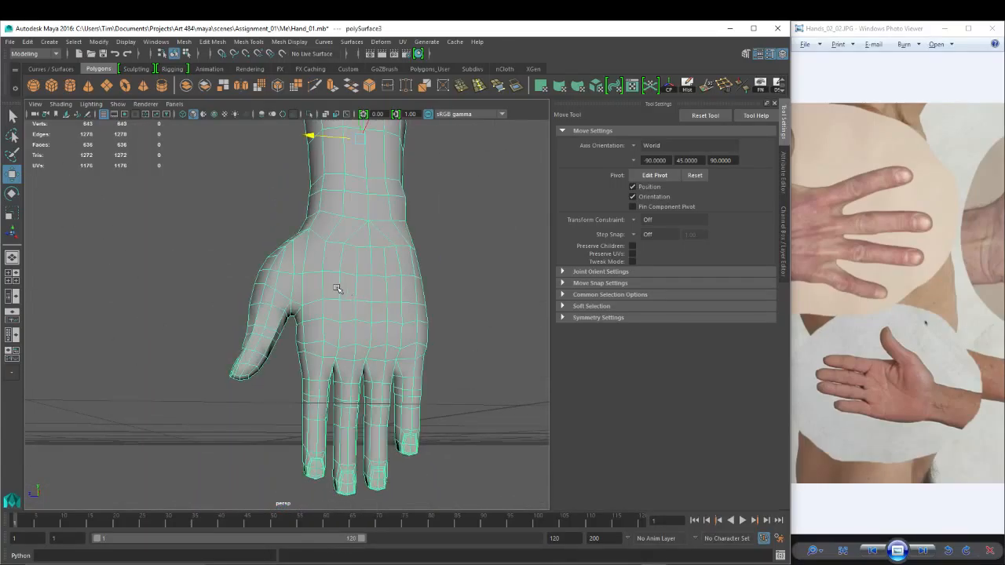
In the side view, select all of the thumb's faces, scale them and shift the thumb slightly across the hand.
{"action": "key", "text": "space"}
{"action": "left_click_drag", "start_coordinate": [290, 276], "coordinate": [319, 273]}
{"action": "scroll", "coordinate": [326, 309], "scroll_direction": "down", "scroll_amount": 4}
{"action": "scroll", "coordinate": [334, 282], "scroll_direction": "up", "scroll_amount": 1}
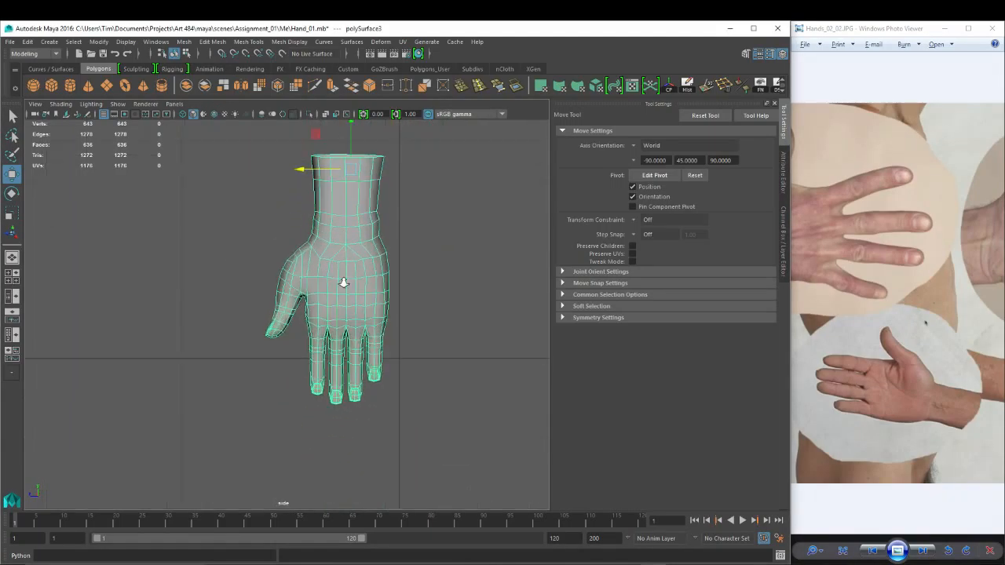
{"action": "right_click_drag", "start_coordinate": [333, 260], "coordinate": [214, 259]}
{"action": "left_click_drag", "start_coordinate": [202, 216], "coordinate": [307, 380]}
{"action": "key", "text": "r"}
{"action": "left_click_drag", "start_coordinate": [285, 292], "coordinate": [252, 269]}
{"action": "key", "text": "w"}
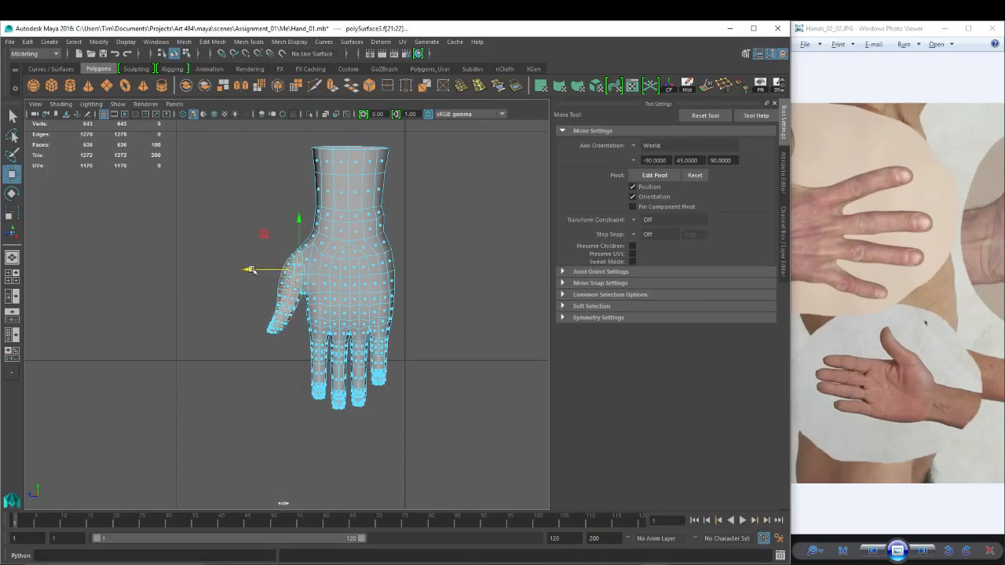
Insert one edge loop with Multi-Cut around each of the four fingers, between the middle joint and the fingernail.
{"action": "scroll", "coordinate": [354, 310], "scroll_direction": "up", "scroll_amount": 5}
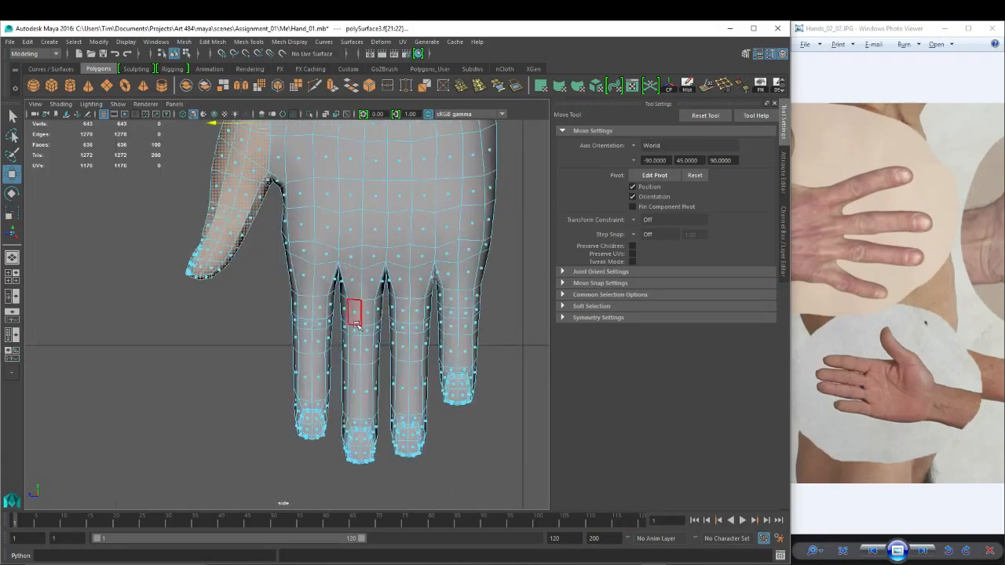
{"action": "right_click_drag", "start_coordinate": [354, 322], "coordinate": [400, 257]}
{"action": "left_click", "coordinate": [315, 86]}
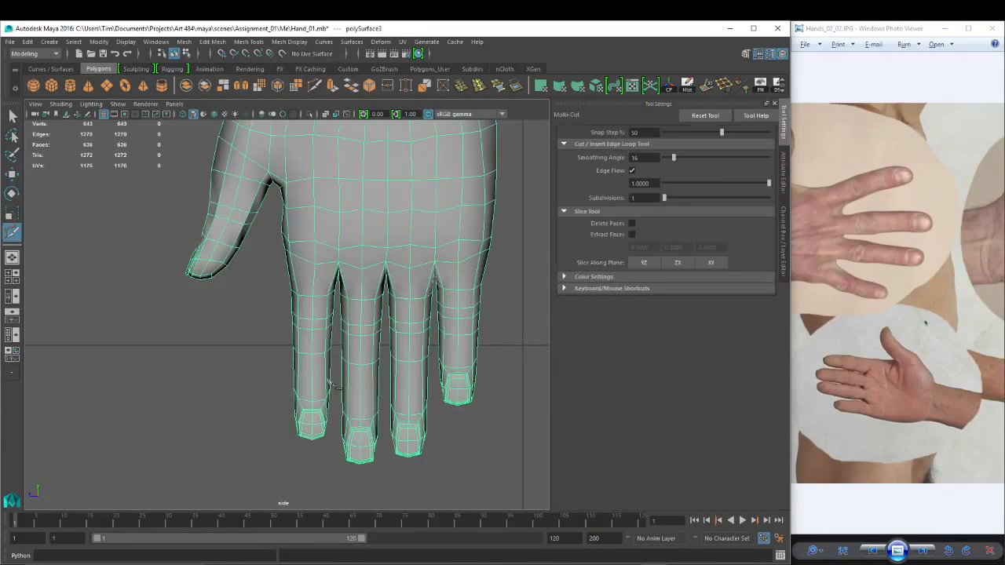
{"action": "left_click", "coordinate": [314, 377], "text": "ctrl"}
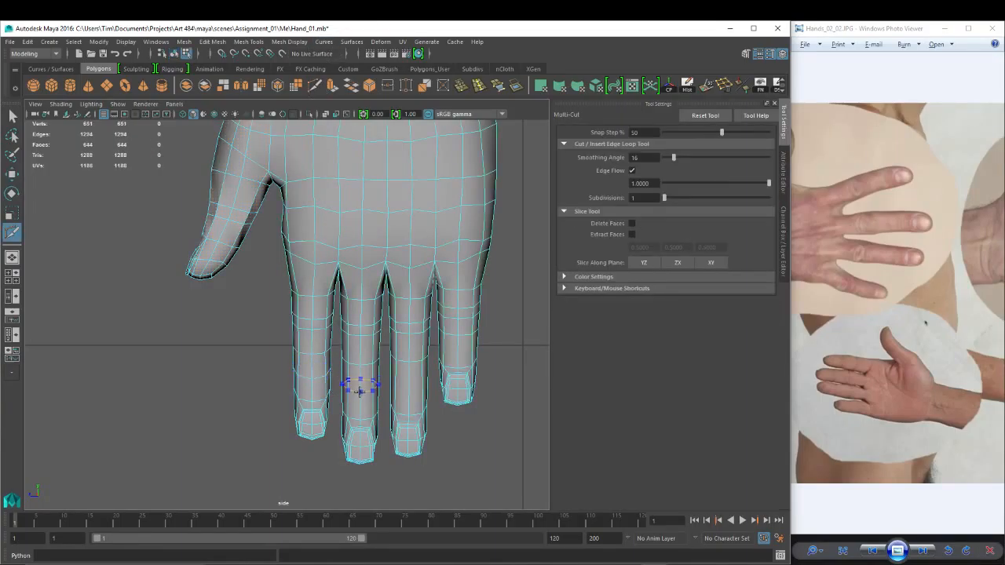
{"action": "left_click", "coordinate": [360, 390], "text": "ctrl"}
{"action": "left_click", "coordinate": [403, 384], "text": "ctrl"}
{"action": "left_click", "coordinate": [457, 355], "text": "ctrl"}
{"action": "key", "text": "w"}
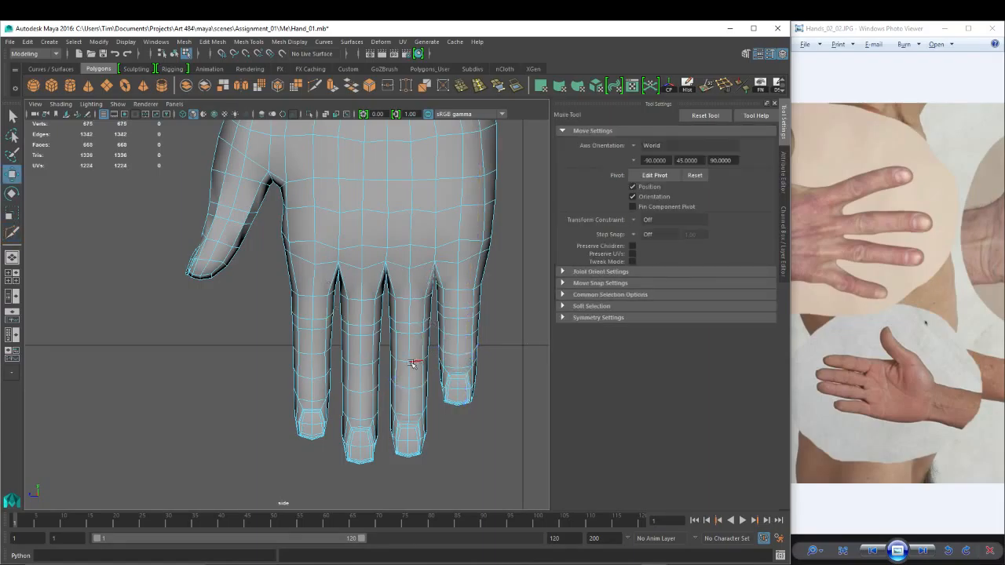
Select the four new finger edge loops, bevel them into paired loops with 1 segment and adjust the bevel fraction.
{"action": "left_click", "coordinate": [324, 381]}
{"action": "double_click", "coordinate": [366, 389]}
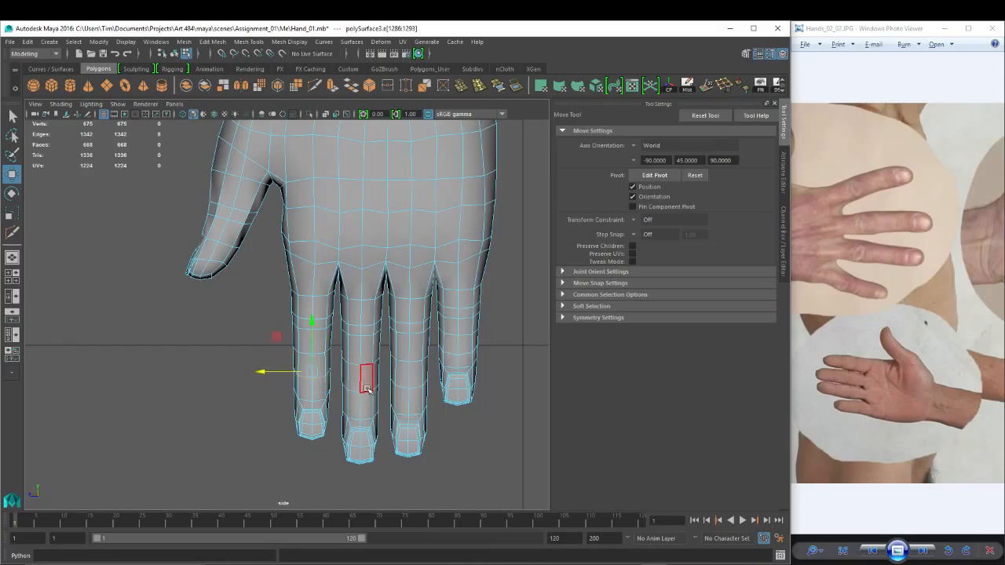
{"action": "double_click", "coordinate": [368, 390], "text": "shift"}
{"action": "double_click", "coordinate": [418, 387], "text": "shift"}
{"action": "double_click", "coordinate": [467, 350], "text": "shift"}
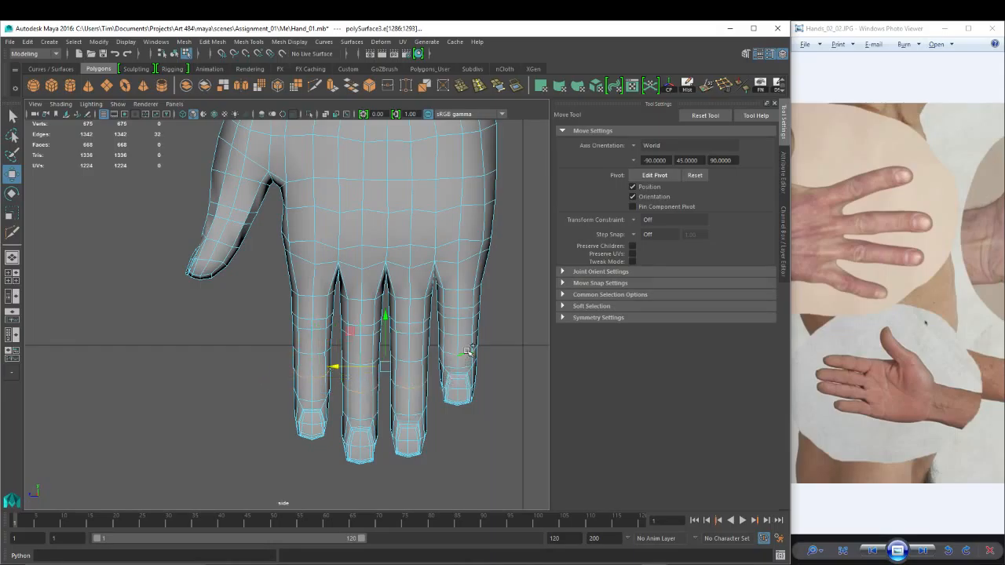
{"action": "left_click", "coordinate": [369, 85]}
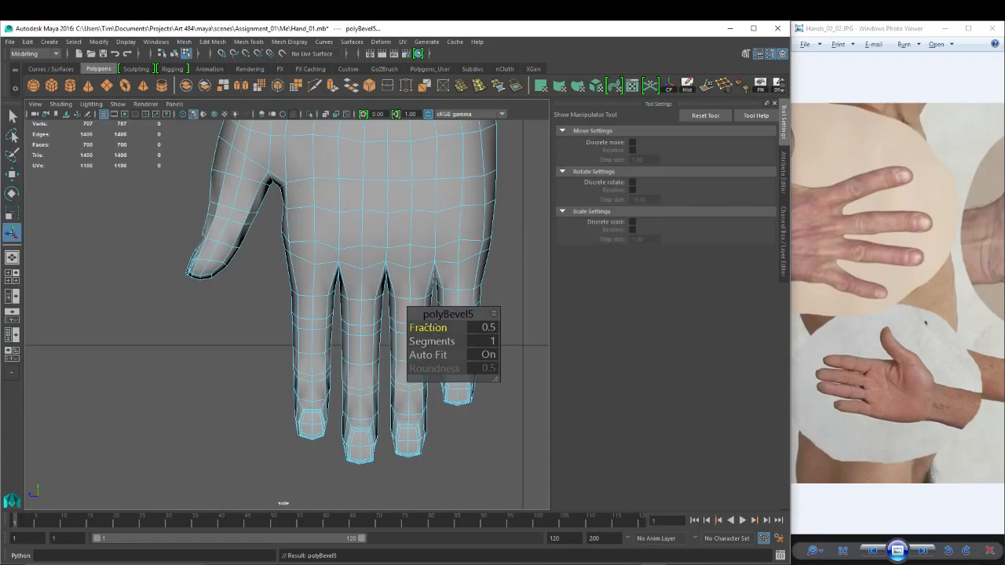
{"action": "left_click_drag", "start_coordinate": [433, 329], "coordinate": [463, 328]}
Return the hand to object mode and soften all of its edges.
{"action": "key", "text": "w"}
{"action": "right_click_drag", "start_coordinate": [361, 278], "coordinate": [396, 250]}
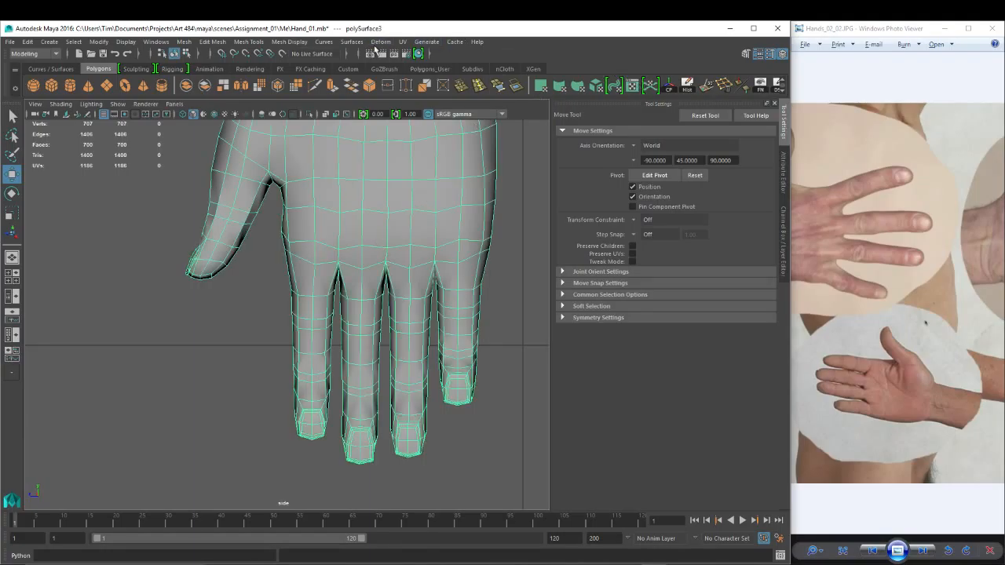
{"action": "left_click", "coordinate": [289, 41]}
{"action": "left_click", "coordinate": [306, 144]}
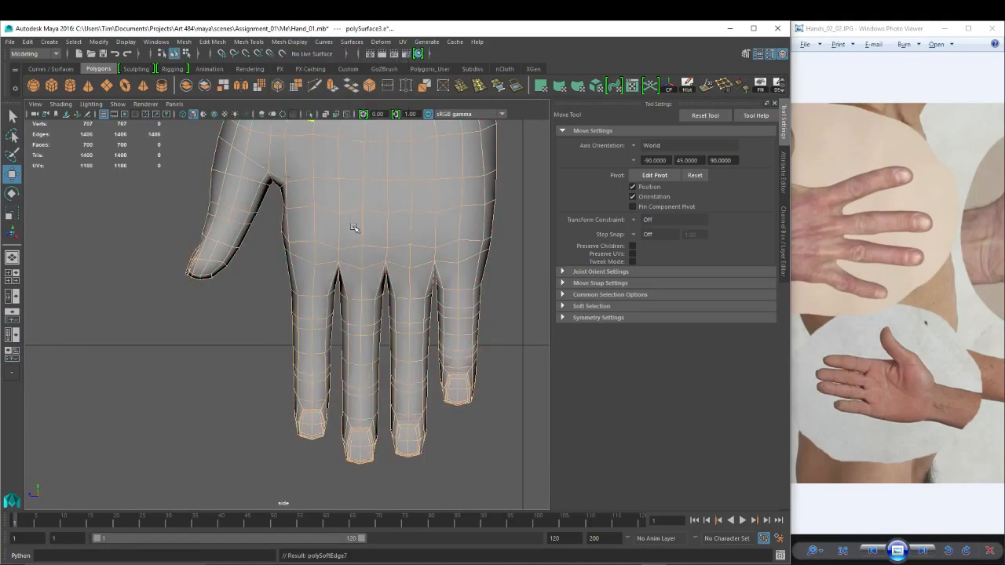
In the perspective view, shift the palm-side vertices along the little-finger edge of the hand toward the back of the hand.
{"action": "key", "text": "space"}
{"action": "left_click_drag", "start_coordinate": [366, 217], "coordinate": [301, 268]}
{"action": "right_click_drag", "start_coordinate": [239, 280], "coordinate": [236, 248]}
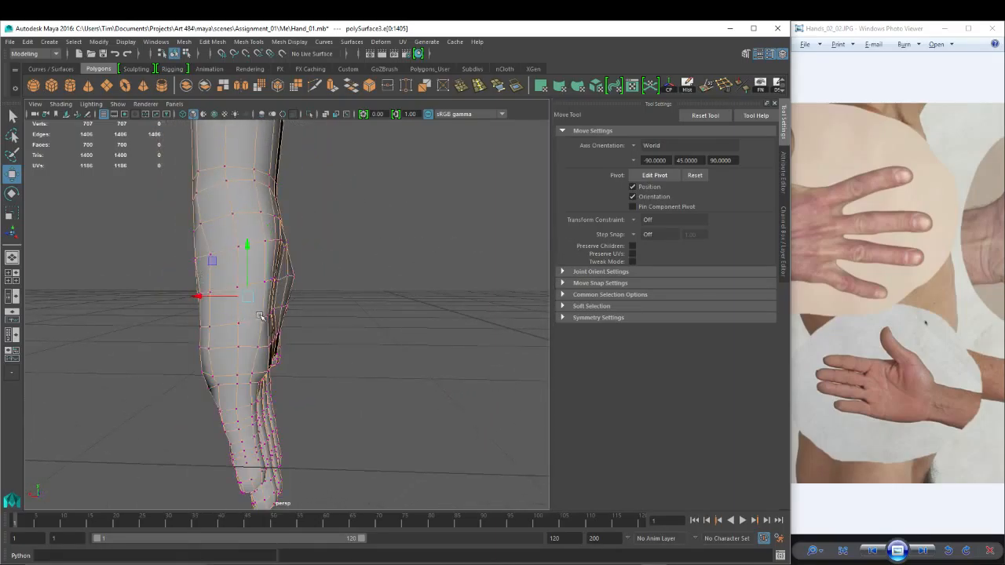
{"action": "left_click", "coordinate": [266, 282], "text": "shift"}
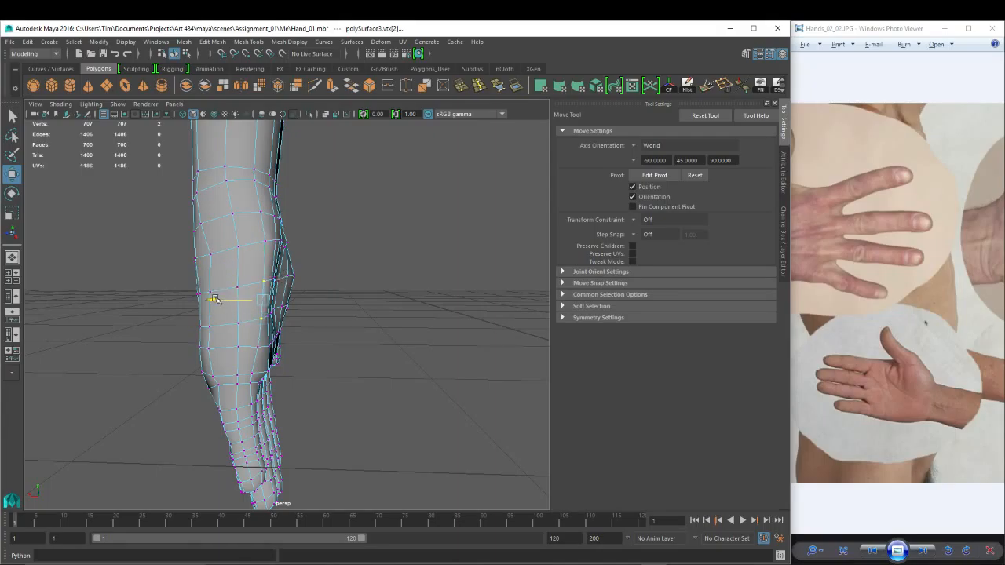
{"action": "left_click", "coordinate": [268, 240]}
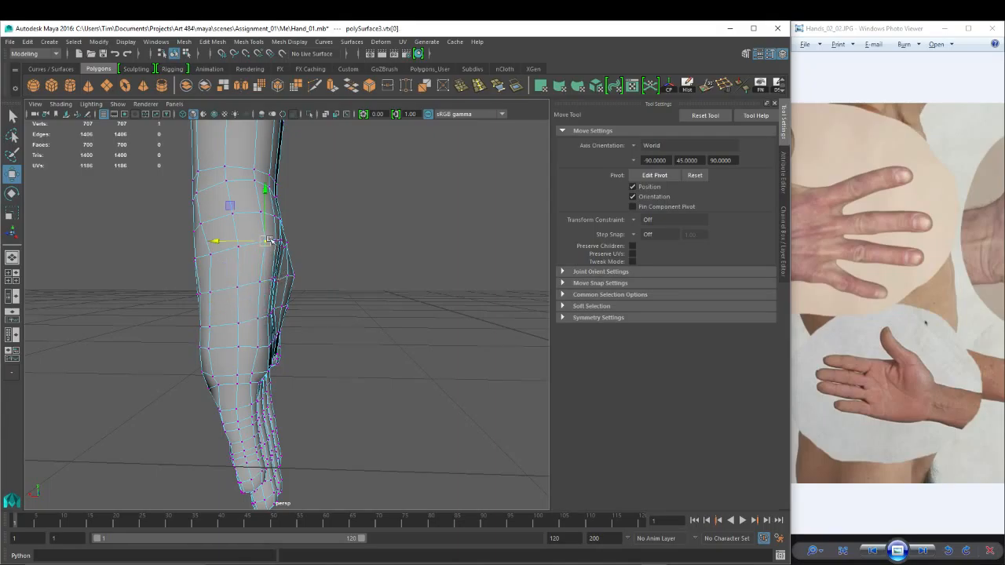
{"action": "left_click_drag", "start_coordinate": [216, 241], "coordinate": [199, 300]}
Adjust the vertices on the back-of-hand side of the little-finger edge, checking them in wireframe and shaded display.
{"action": "left_click", "coordinate": [211, 254]}
{"action": "mouse_move", "coordinate": [198, 300]}
{"action": "left_mouse_down", "text": "alt"}
{"action": "mouse_move", "coordinate": [161, 299]}
{"action": "mouse_move", "coordinate": [179, 296]}
{"action": "mouse_move", "coordinate": [160, 289]}
{"action": "mouse_move", "coordinate": [173, 279]}
{"action": "left_mouse_up", "text": "alt"}
{"action": "key", "text": "4"}
{"action": "key", "text": "5"}
{"action": "key", "text": "4"}
{"action": "key", "text": "5"}
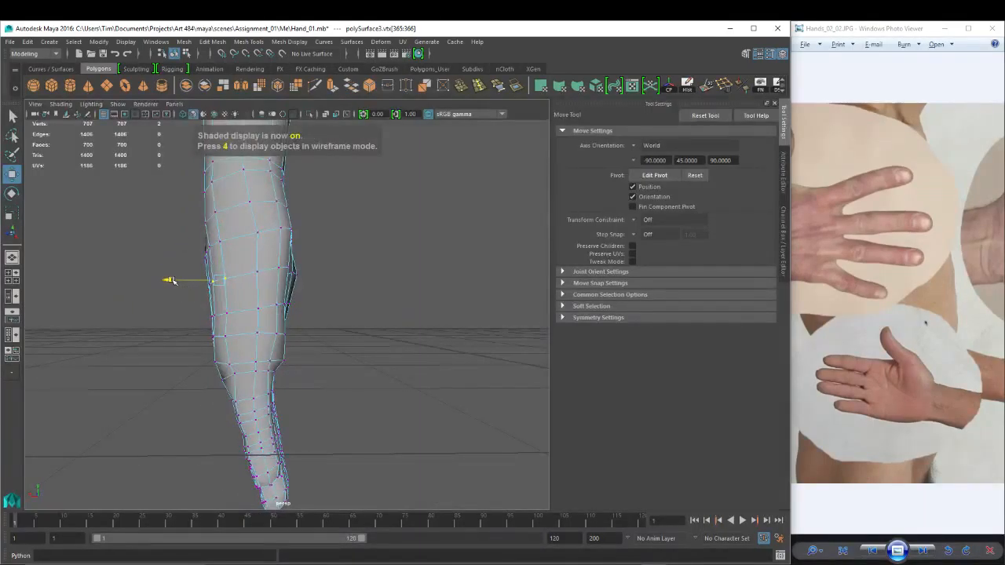
{"action": "left_click", "coordinate": [224, 314]}
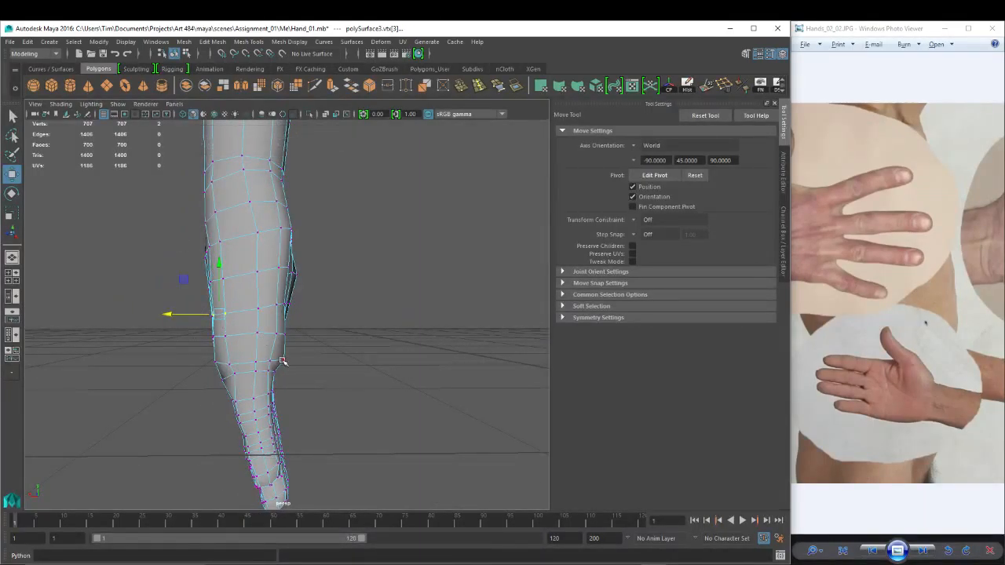
Insert an edge loop with Multi-Cut around the base of each of the four fingers, and return the hand to object mode.
{"action": "left_click_drag", "start_coordinate": [240, 360], "coordinate": [318, 362]}
{"action": "right_click_drag", "start_coordinate": [185, 341], "coordinate": [267, 339], "text": "alt"}
{"action": "middle_click_drag", "start_coordinate": [267, 339], "coordinate": [343, 274], "text": "alt"}
{"action": "left_click", "coordinate": [312, 88]}
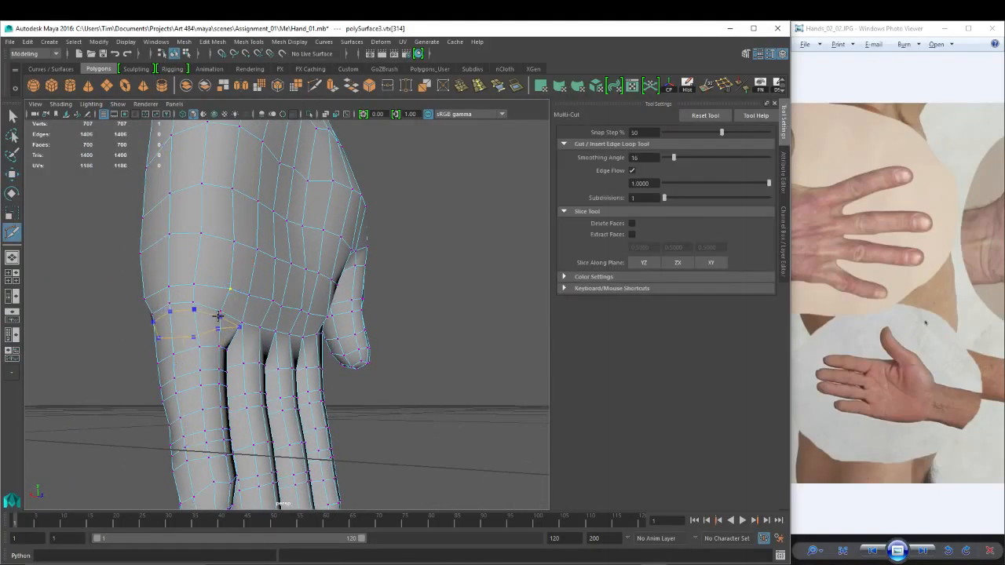
{"action": "left_click", "coordinate": [240, 333], "text": "ctrl"}
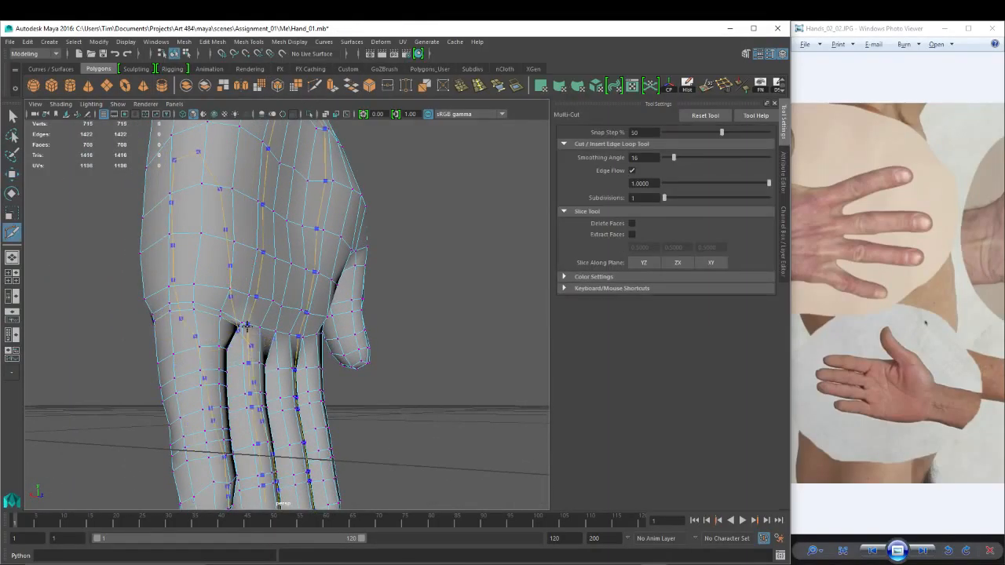
{"action": "left_click", "coordinate": [276, 343], "text": "ctrl"}
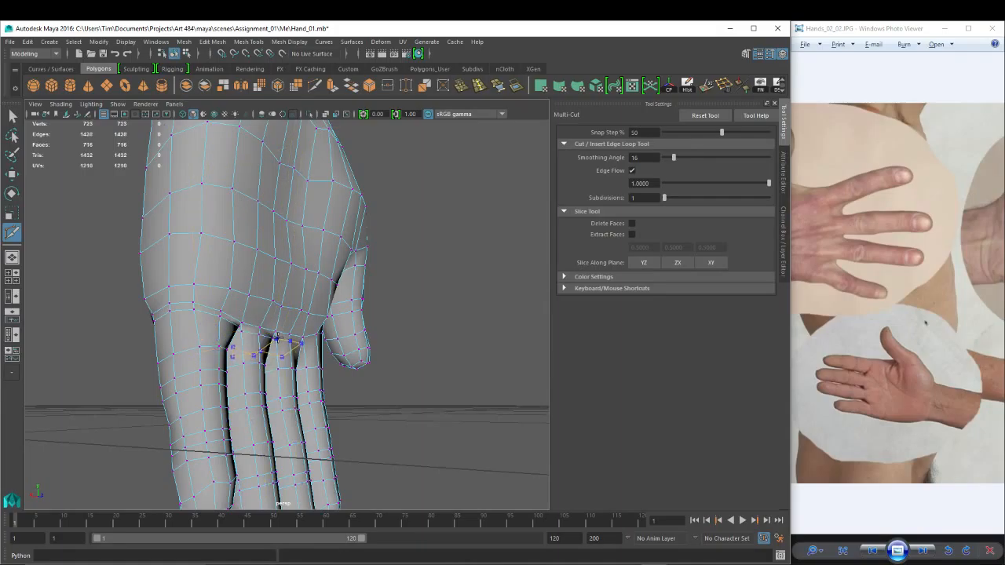
{"action": "left_click", "coordinate": [314, 342], "text": "ctrl"}
{"action": "left_click_drag", "start_coordinate": [422, 327], "coordinate": [287, 328], "text": "alt"}
{"action": "middle_click_drag", "start_coordinate": [287, 328], "coordinate": [353, 323], "text": "alt"}
{"action": "key", "text": "w"}
{"action": "right_click_drag", "start_coordinate": [305, 274], "coordinate": [356, 258]}
{"action": "left_click", "coordinate": [281, 293]}
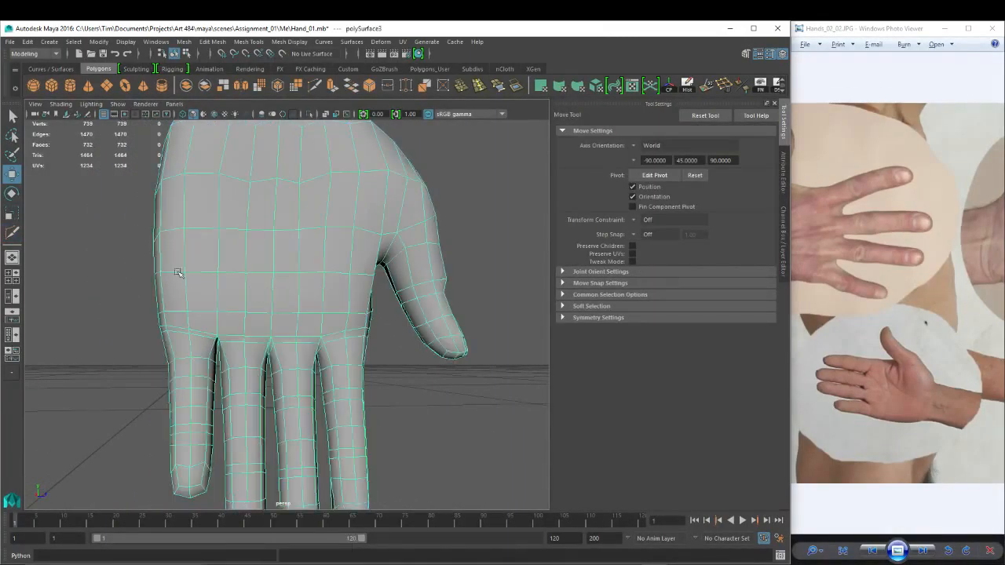
Examine the palm, the back of the hand and the topology at the finger bases from several angles.
{"action": "left_click_drag", "start_coordinate": [180, 272], "coordinate": [314, 273], "text": "alt"}
{"action": "left_click_drag", "start_coordinate": [274, 231], "coordinate": [233, 264], "text": "alt"}
{"action": "left_click_drag", "start_coordinate": [221, 317], "coordinate": [300, 175], "text": "alt"}
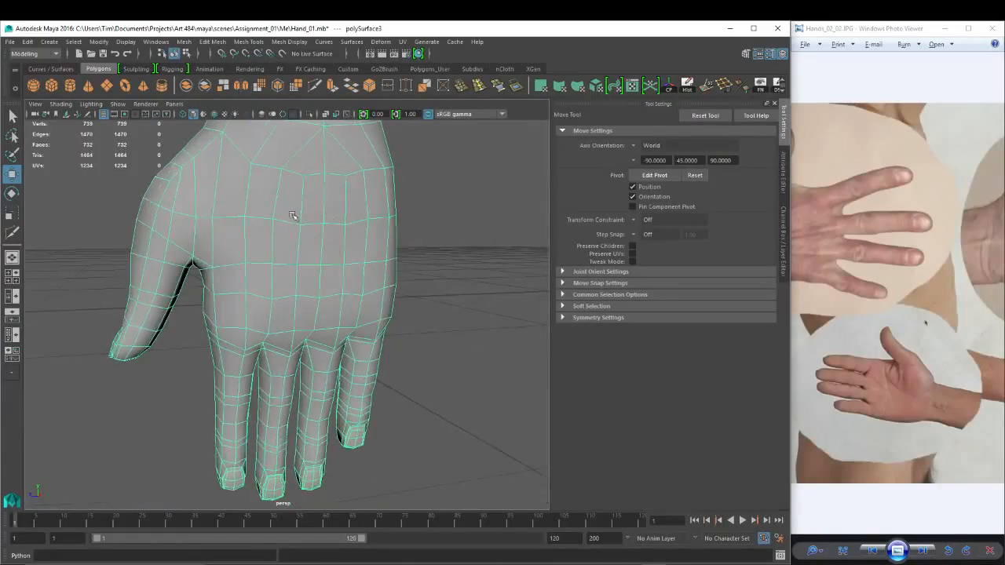
{"action": "left_click_drag", "start_coordinate": [292, 216], "coordinate": [186, 194], "text": "alt"}
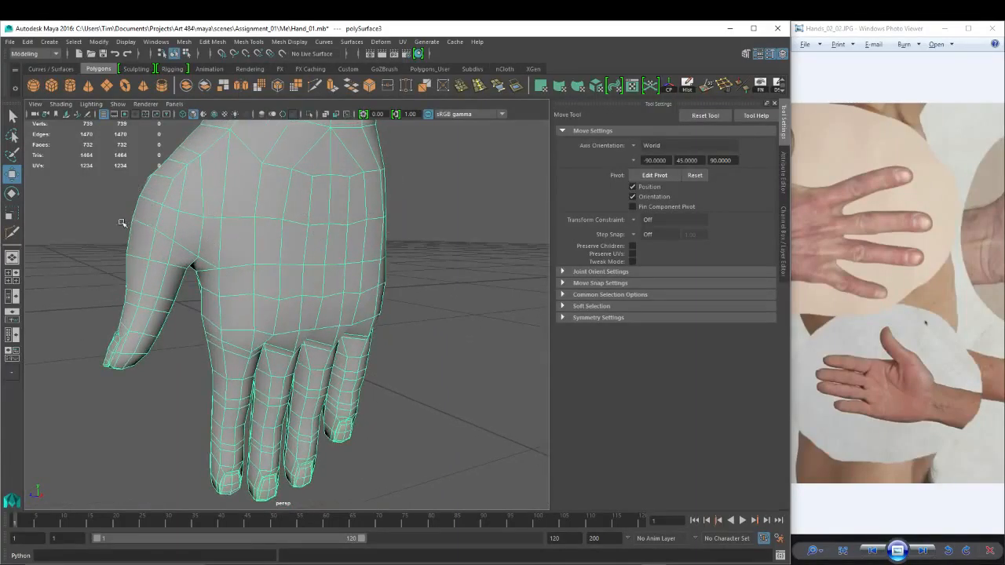
{"action": "left_click_drag", "start_coordinate": [122, 223], "coordinate": [323, 227], "text": "alt"}
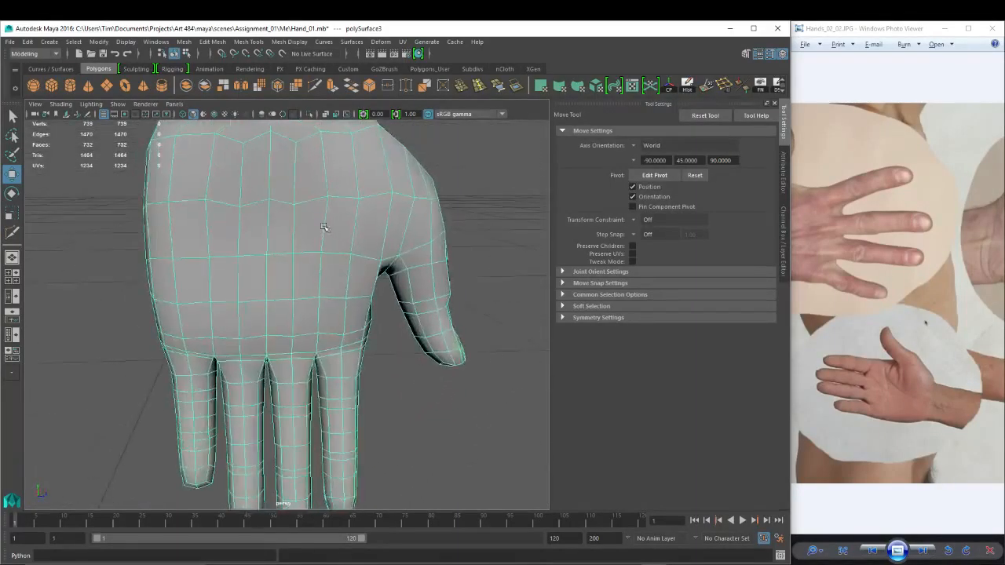
{"action": "right_click_drag", "start_coordinate": [324, 227], "coordinate": [155, 146], "text": "alt"}
{"action": "right_click_drag", "start_coordinate": [164, 206], "coordinate": [293, 266], "text": "alt"}
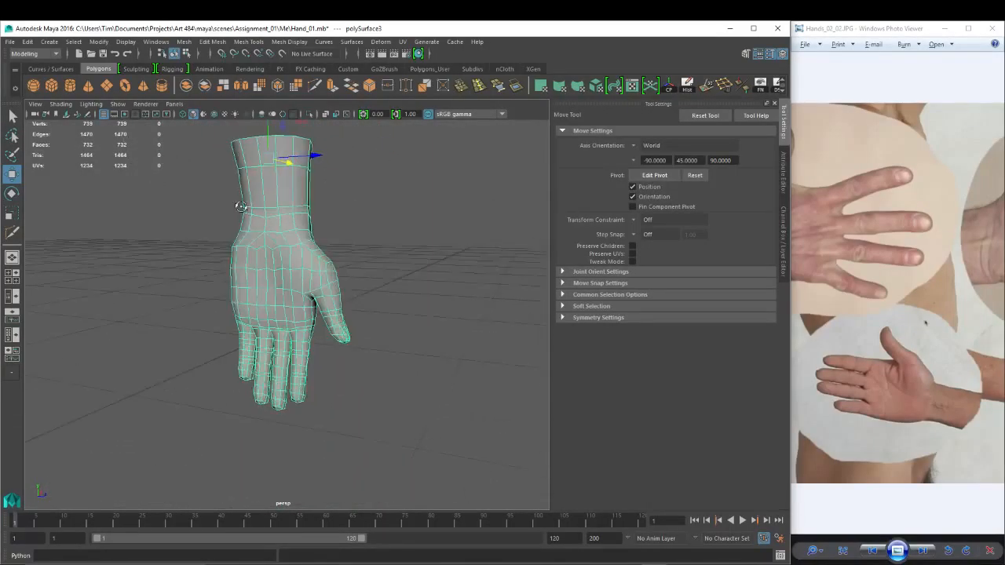
{"action": "left_click_drag", "start_coordinate": [238, 207], "coordinate": [210, 196], "text": "alt"}
{"action": "left_click_drag", "start_coordinate": [209, 308], "coordinate": [348, 323], "text": "alt"}
{"action": "right_click_drag", "start_coordinate": [348, 323], "coordinate": [409, 339], "text": "alt"}
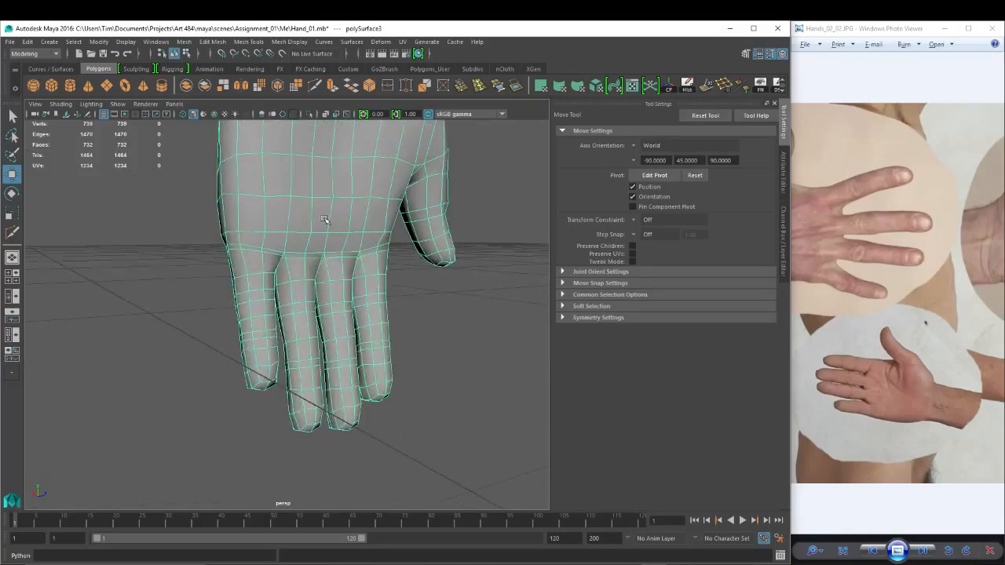
In the side view, check the edges across the base segment of each of the four fingers.
{"action": "right_click_drag", "start_coordinate": [300, 247], "coordinate": [341, 225]}
{"action": "left_click_drag", "start_coordinate": [228, 292], "coordinate": [336, 259], "text": "alt"}
{"action": "key", "text": "space"}
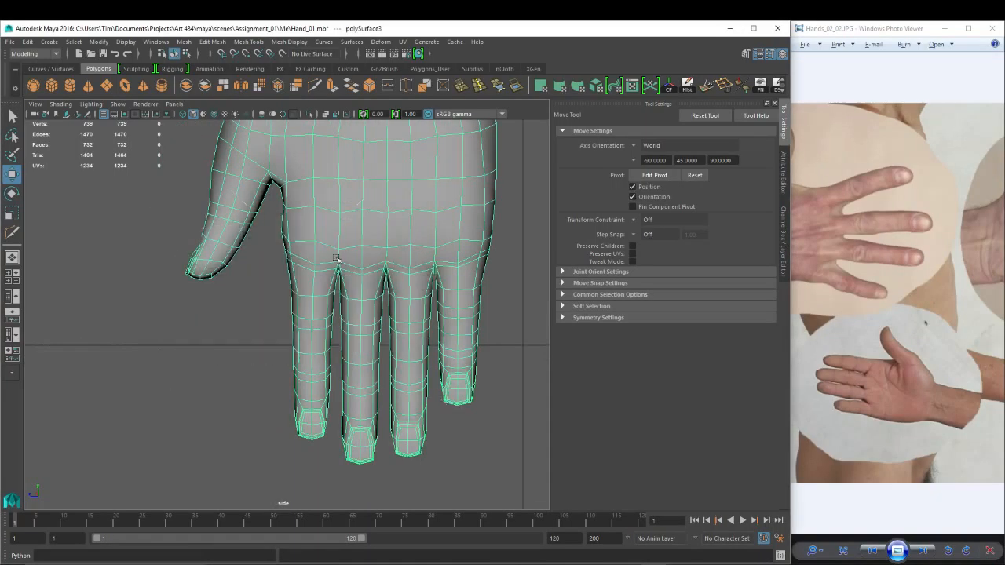
{"action": "right_click_drag", "start_coordinate": [355, 292], "coordinate": [380, 283]}
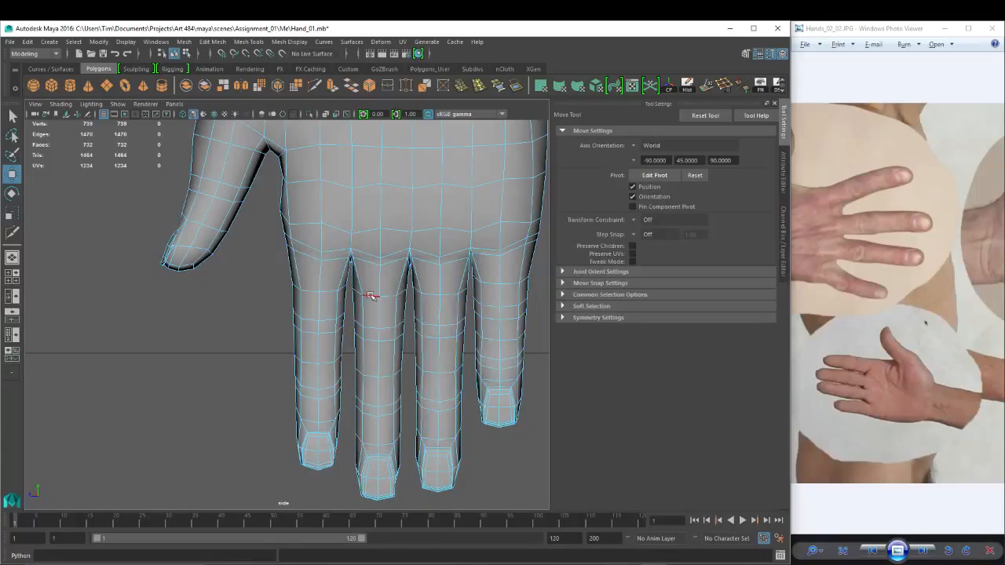
{"action": "left_click", "coordinate": [371, 295]}
{"action": "left_click", "coordinate": [389, 295], "text": "shift"}
{"action": "key", "text": "r"}
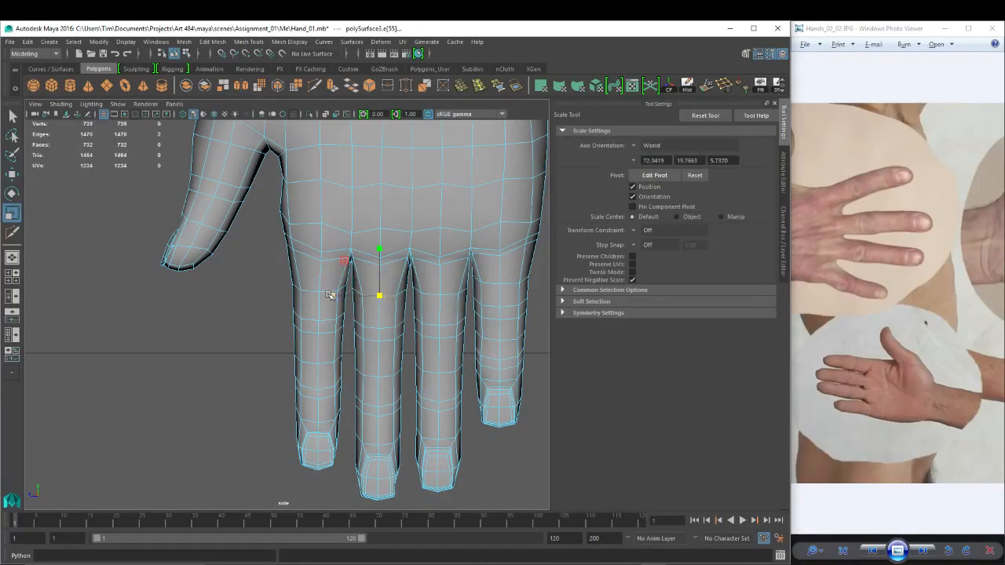
{"action": "left_click", "coordinate": [331, 296]}
{"action": "left_click", "coordinate": [426, 295]}
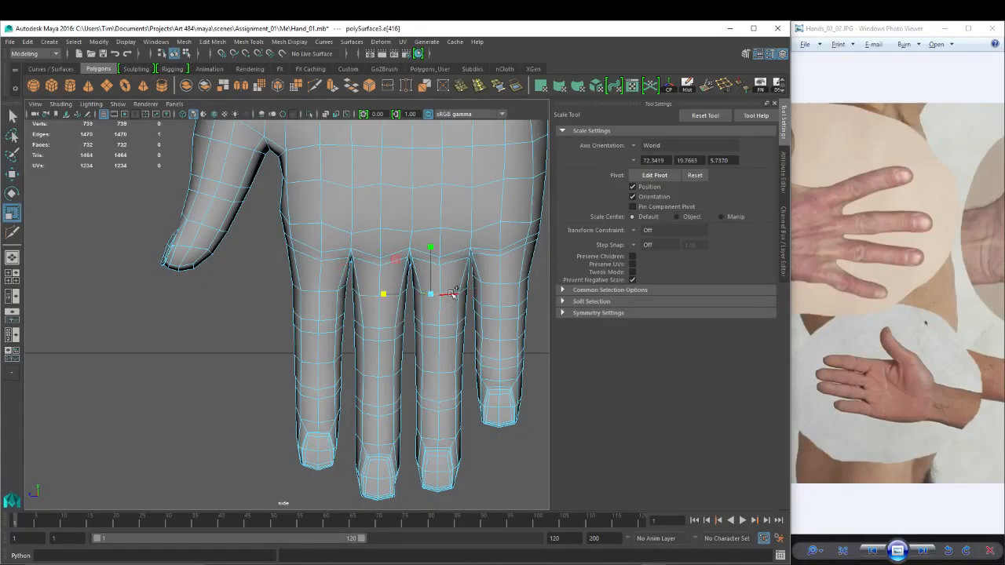
{"action": "left_click", "coordinate": [452, 293], "text": "shift"}
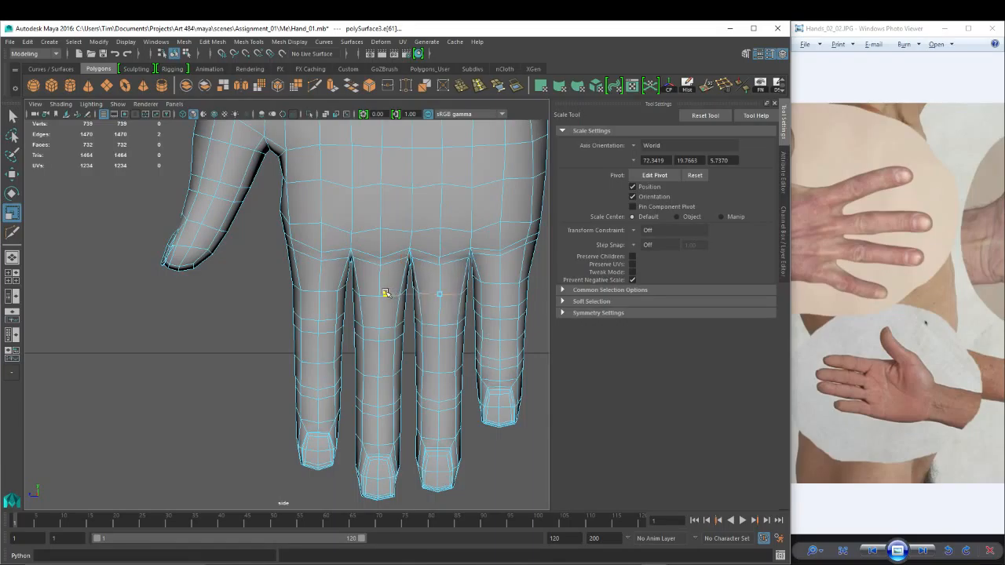
{"action": "left_click", "coordinate": [490, 284]}
{"action": "left_click", "coordinate": [511, 283], "text": "shift"}
{"action": "left_click", "coordinate": [332, 292]}
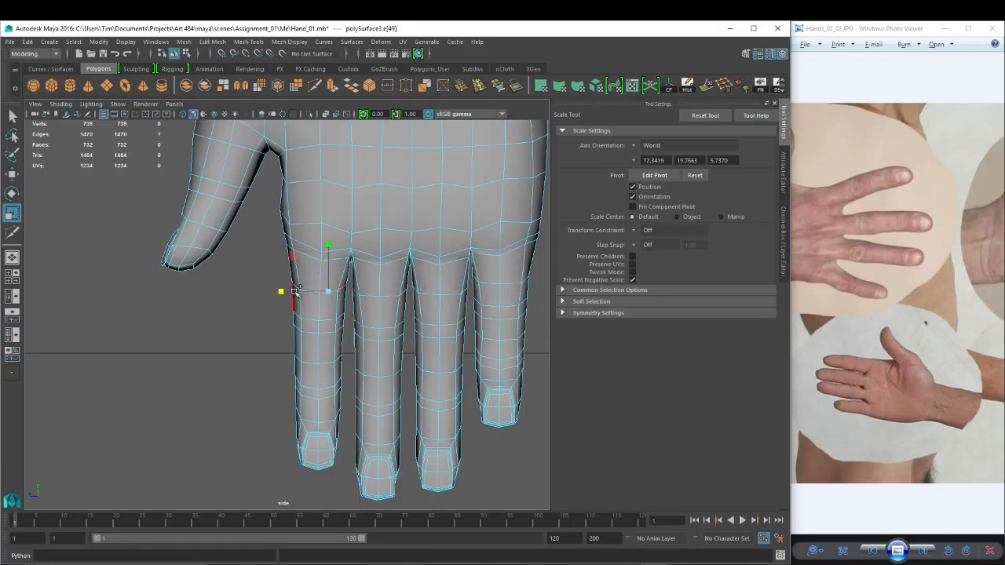
{"action": "left_click", "coordinate": [310, 288], "text": "shift"}
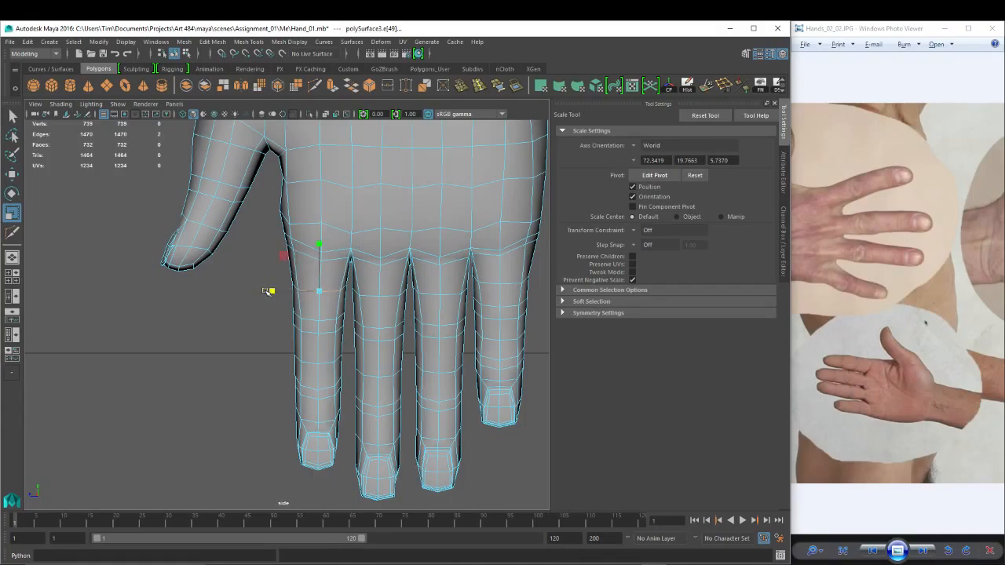
{"action": "middle_click_drag", "start_coordinate": [373, 233], "coordinate": [378, 263], "text": "alt"}
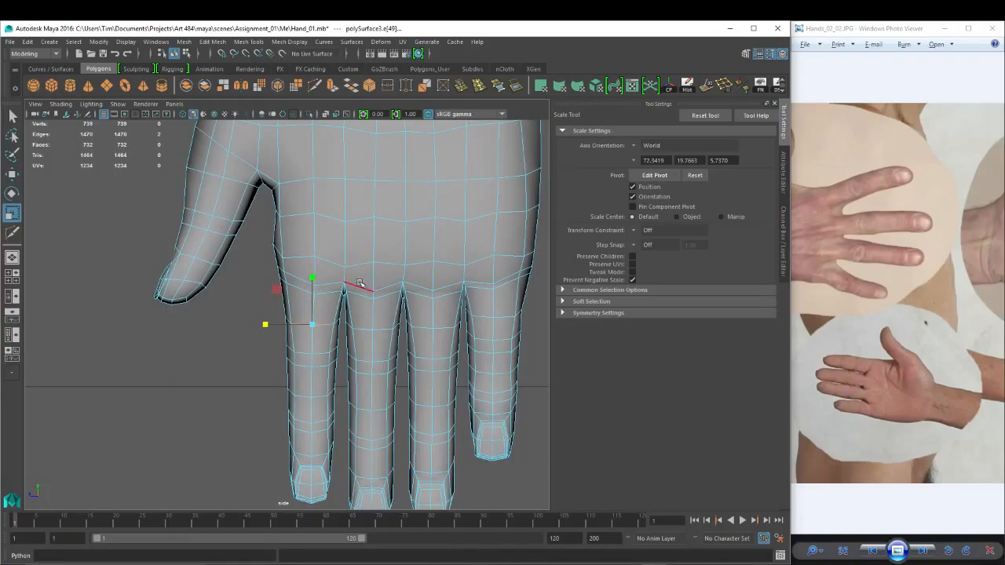
Move the outer-edge vertices at the base of the little finger slightly outward in the side view.
{"action": "key", "text": "w"}
{"action": "right_click_drag", "start_coordinate": [528, 254], "coordinate": [493, 253]}
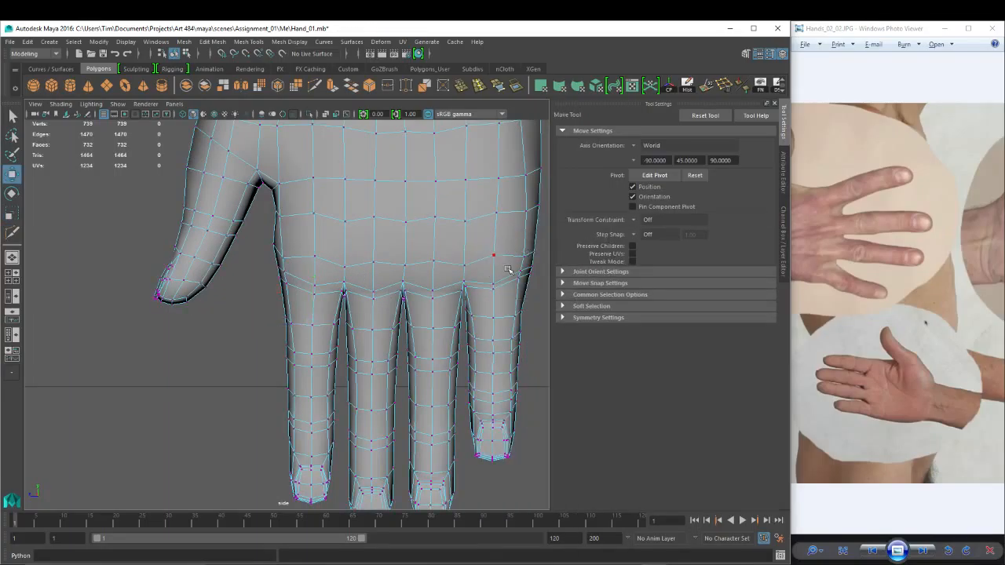
{"action": "middle_click_drag", "start_coordinate": [523, 273], "coordinate": [447, 267], "text": "alt"}
{"action": "left_click", "coordinate": [441, 264]}
{"action": "key", "text": "4"}
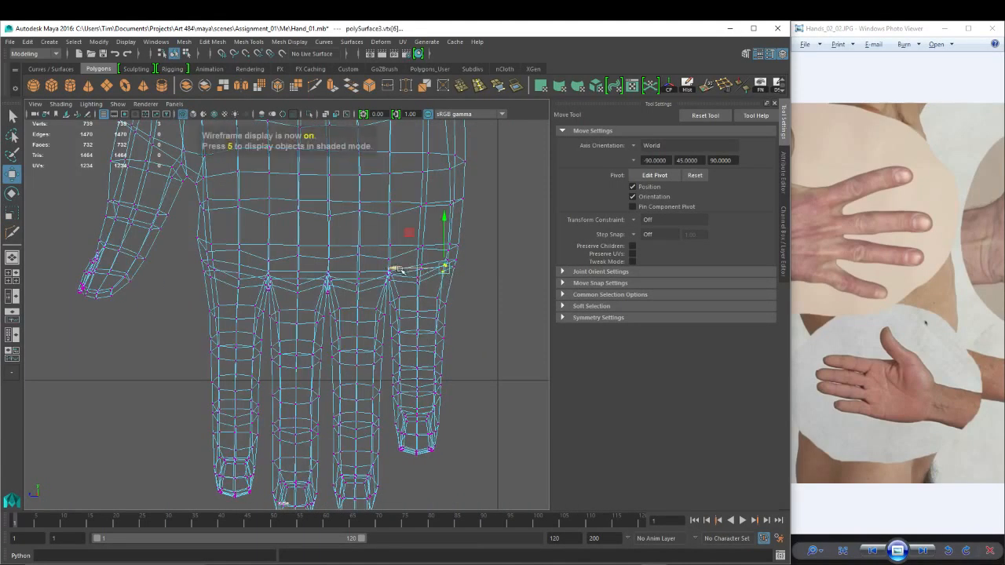
{"action": "key", "text": "5"}
{"action": "scroll", "coordinate": [384, 260], "scroll_direction": "up", "scroll_amount": 5}
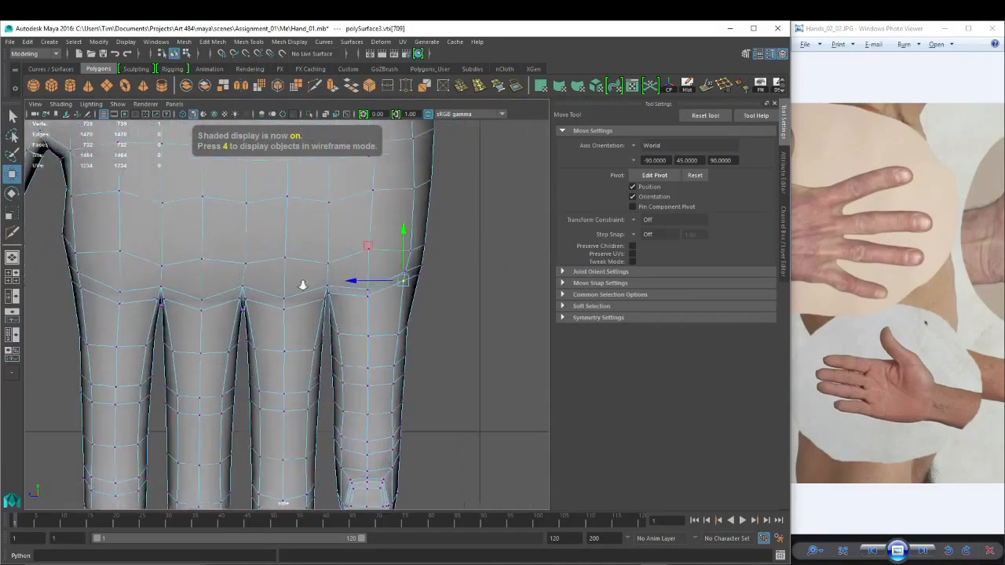
{"action": "scroll", "coordinate": [302, 285], "scroll_direction": "up", "scroll_amount": 3}
{"action": "left_click", "coordinate": [456, 254], "text": "shift"}
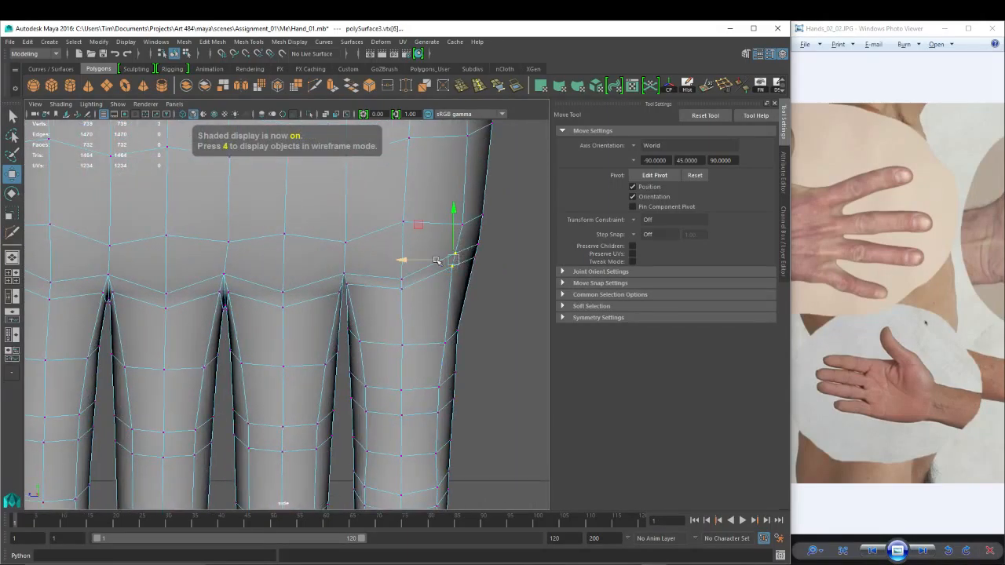
{"action": "left_click_drag", "start_coordinate": [411, 260], "coordinate": [418, 260]}
Lower the vertices on the outer side of the little-finger base toward the fingertips and shift them slightly outward or inward to smooth the outline.
{"action": "key", "text": "4"}
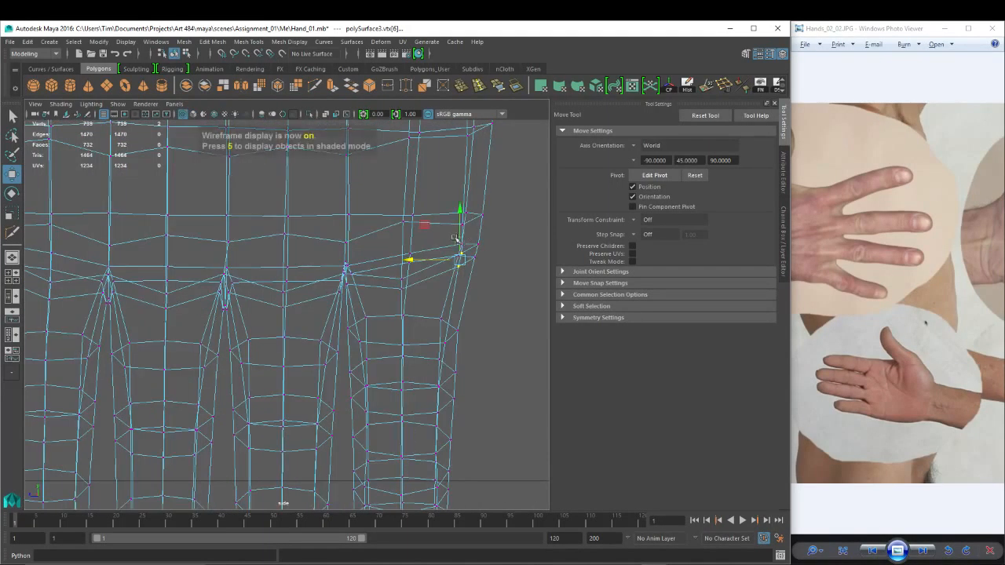
{"action": "key", "text": "5"}
{"action": "left_click_drag", "start_coordinate": [464, 207], "coordinate": [460, 214]}
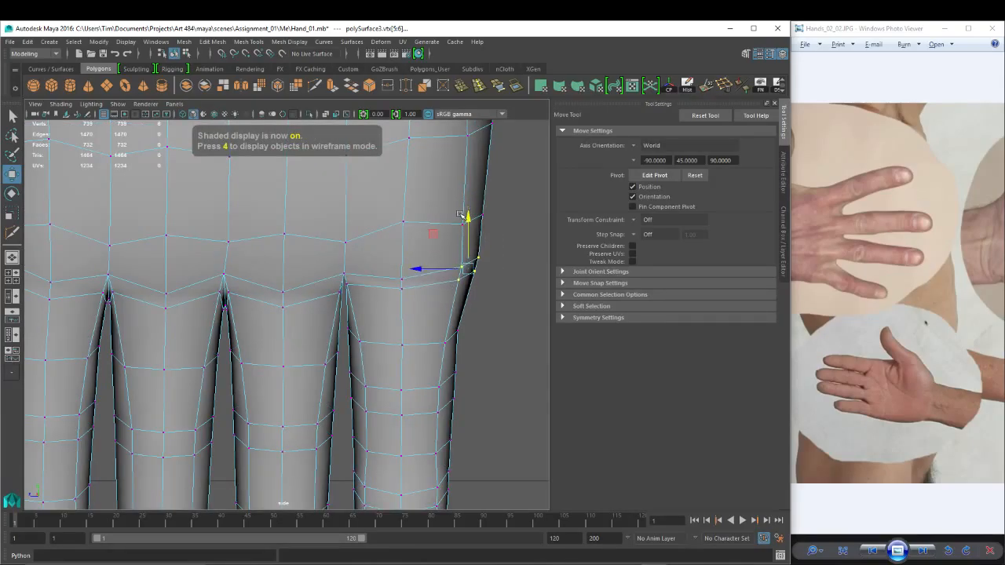
{"action": "left_click_drag", "start_coordinate": [421, 270], "coordinate": [415, 270]}
{"action": "scroll", "coordinate": [451, 278], "scroll_direction": "down", "scroll_amount": 9}
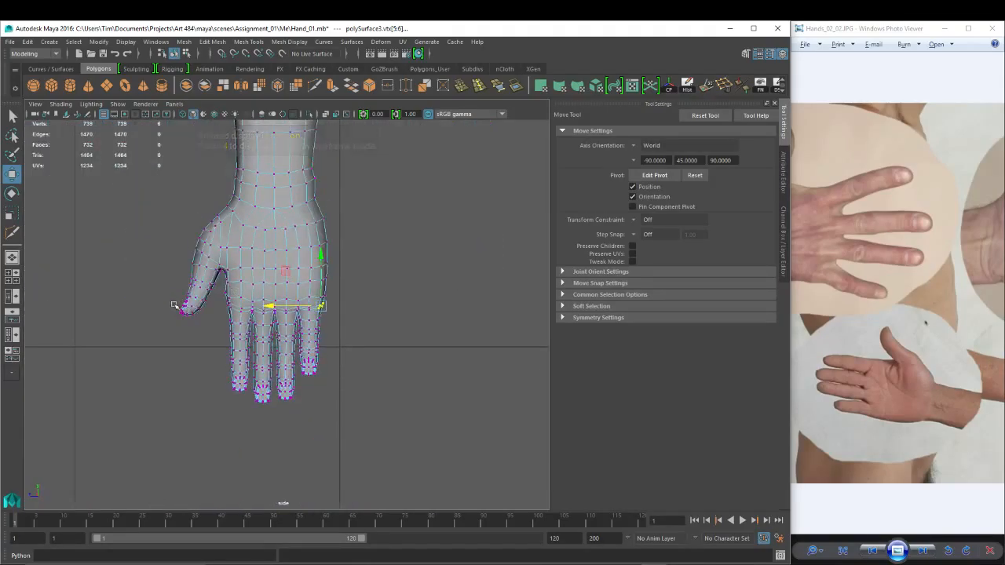
{"action": "scroll", "coordinate": [395, 333], "scroll_direction": "up", "scroll_amount": 3}
{"action": "scroll", "coordinate": [265, 266], "scroll_direction": "up", "scroll_amount": 2}
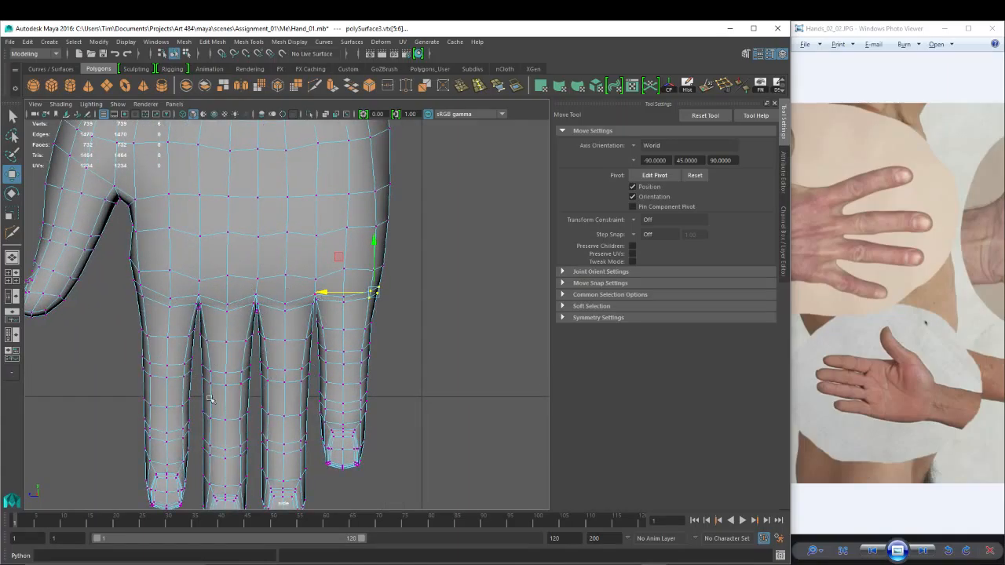
Delete the edge loop around the middle segment, just above the last joint, on each of the four fingers.
{"action": "right_click_drag", "start_coordinate": [277, 292], "coordinate": [259, 297]}
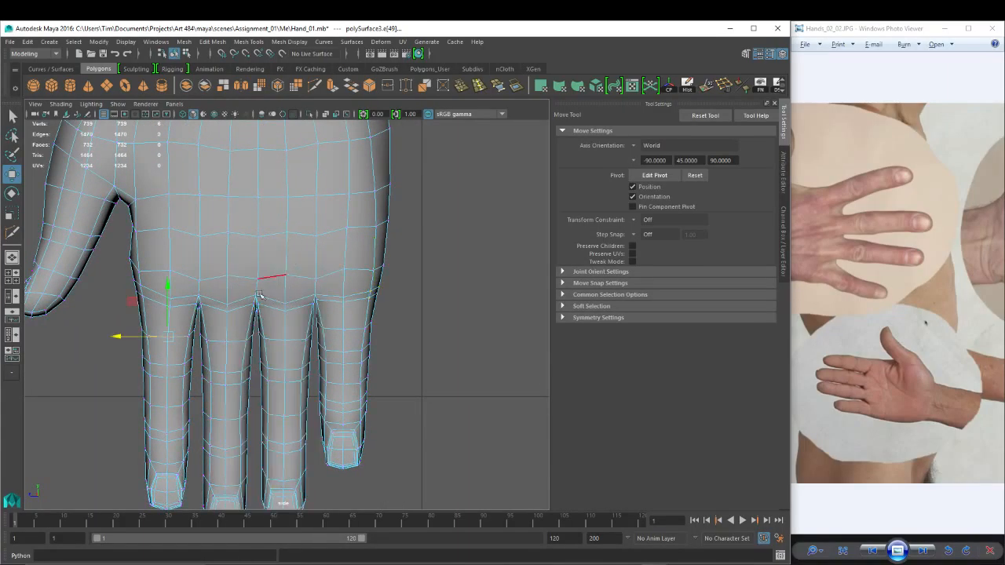
{"action": "left_click", "coordinate": [279, 416]}
{"action": "left_click", "coordinate": [234, 415]}
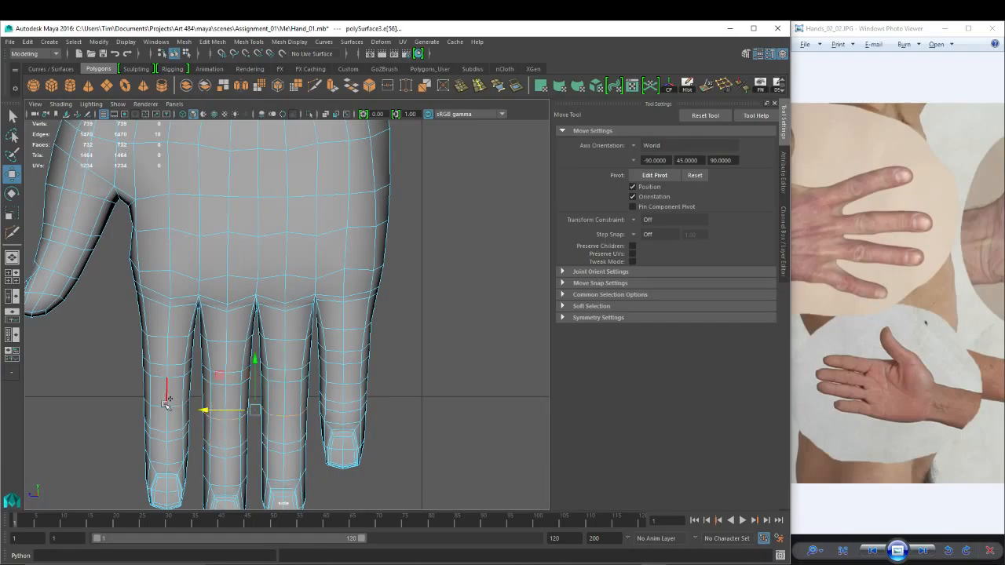
{"action": "left_click", "coordinate": [160, 405]}
{"action": "double_click", "coordinate": [351, 384], "text": "shift"}
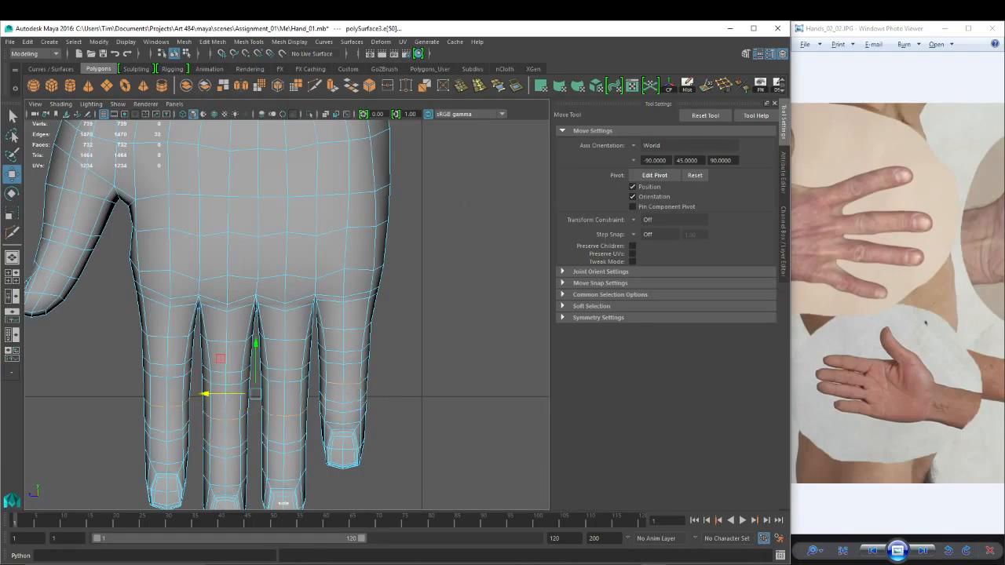
{"action": "left_click", "coordinate": [728, 78]}
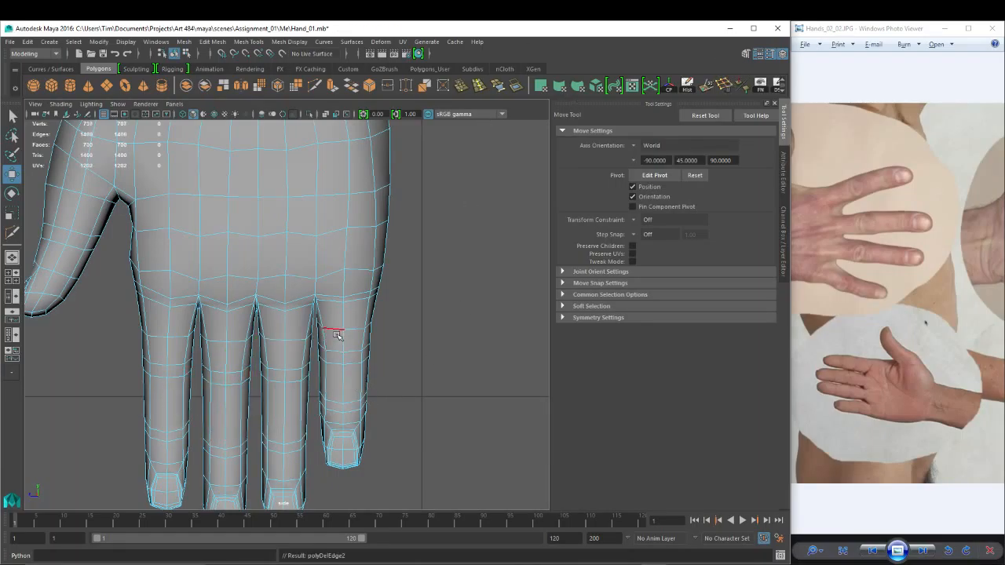
Delete the edge loop around the base of each of the four fingers.
{"action": "key", "text": "space"}
{"action": "left_click_drag", "start_coordinate": [337, 337], "coordinate": [335, 308]}
{"action": "left_click_drag", "start_coordinate": [274, 341], "coordinate": [288, 278], "text": "alt"}
{"action": "left_click", "coordinate": [203, 346]}
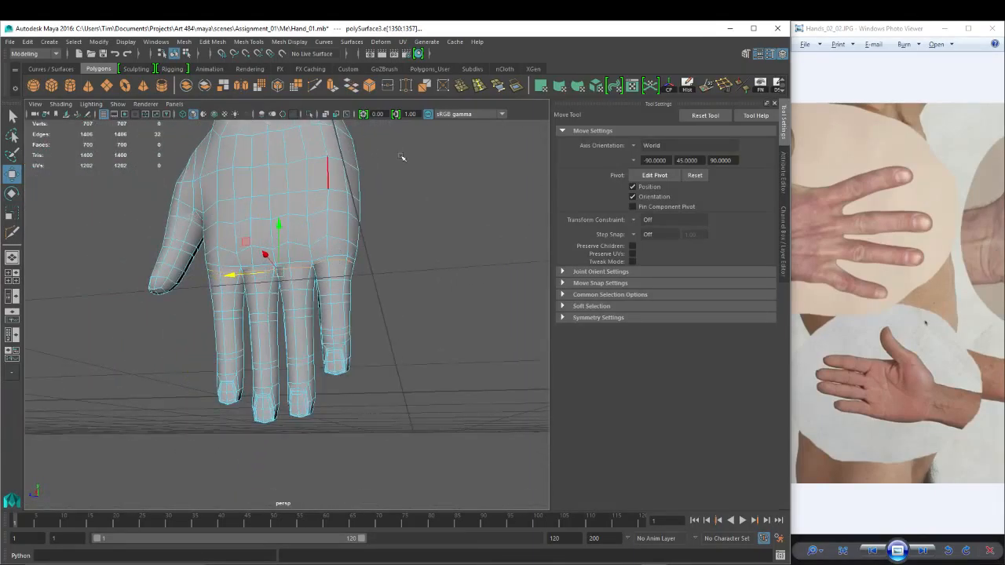
{"action": "left_click_drag", "start_coordinate": [132, 244], "coordinate": [166, 206], "text": "alt"}
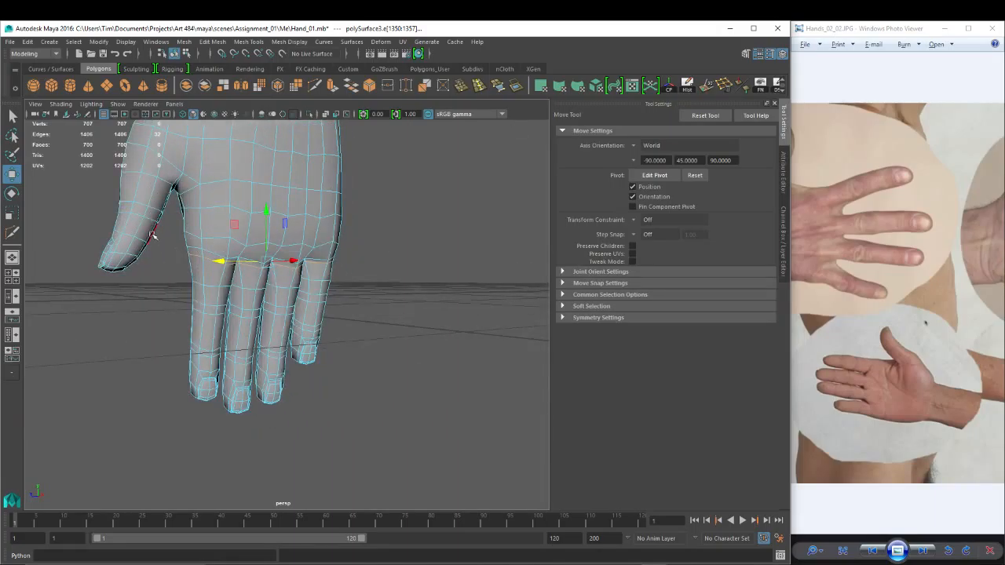
{"action": "left_click", "coordinate": [728, 88]}
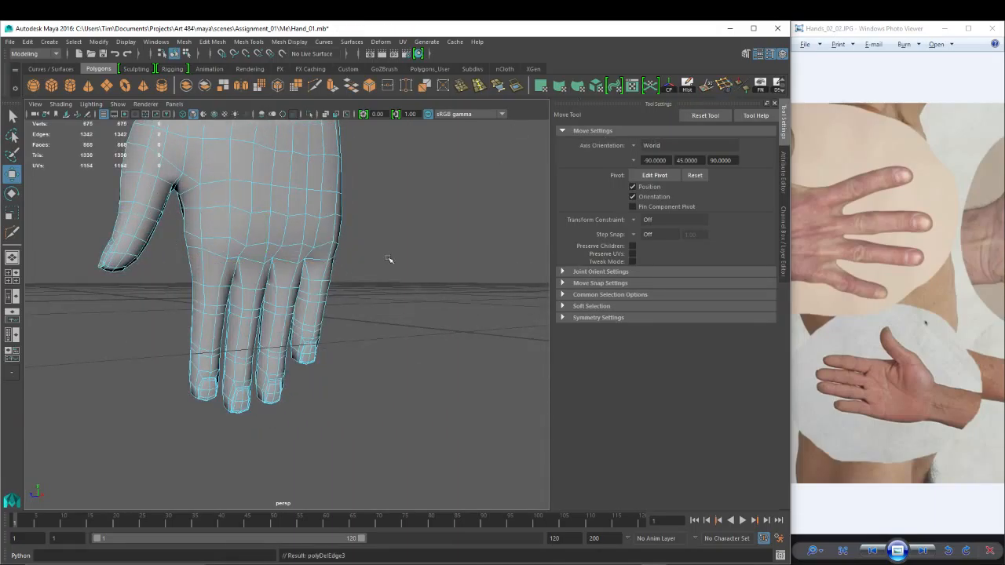
Preview the hand smoothed from the thumb side, and return it to object mode with unsmoothed display.
{"action": "left_click_drag", "start_coordinate": [377, 257], "coordinate": [438, 254], "text": "alt"}
{"action": "key", "text": "3"}
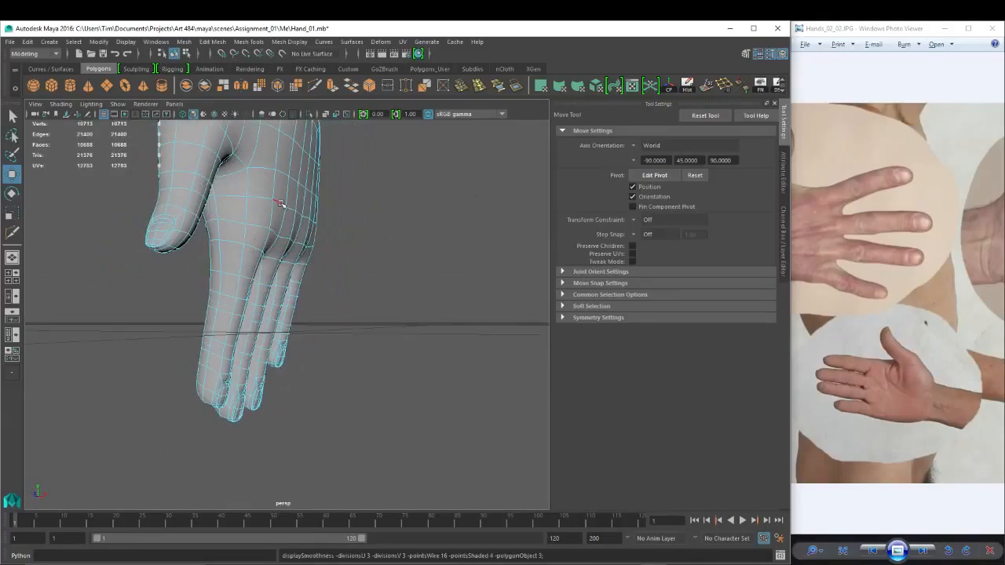
{"action": "right_click_drag", "start_coordinate": [280, 204], "coordinate": [321, 198]}
{"action": "left_click", "coordinate": [314, 203]}
{"action": "right_click_drag", "start_coordinate": [435, 227], "coordinate": [307, 245], "text": "alt"}
{"action": "key", "text": "1"}
{"action": "right_click_drag", "start_coordinate": [385, 272], "coordinate": [317, 246], "text": "alt"}
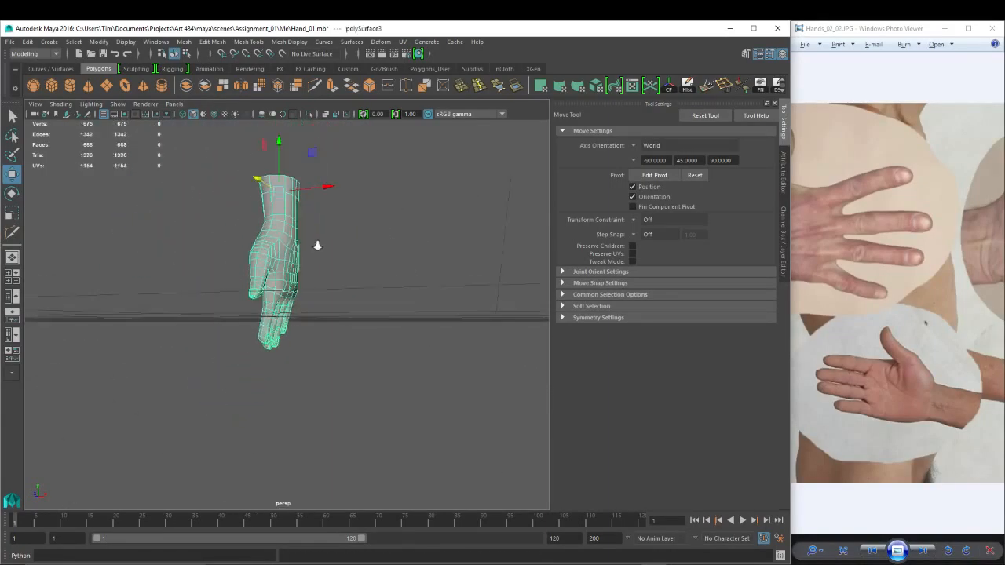
{"action": "left_click_drag", "start_coordinate": [317, 246], "coordinate": [398, 299], "text": "alt"}
Select all vertices of the index finger from its last joint to the tip, using wireframe display in the side view.
{"action": "key", "text": "space"}
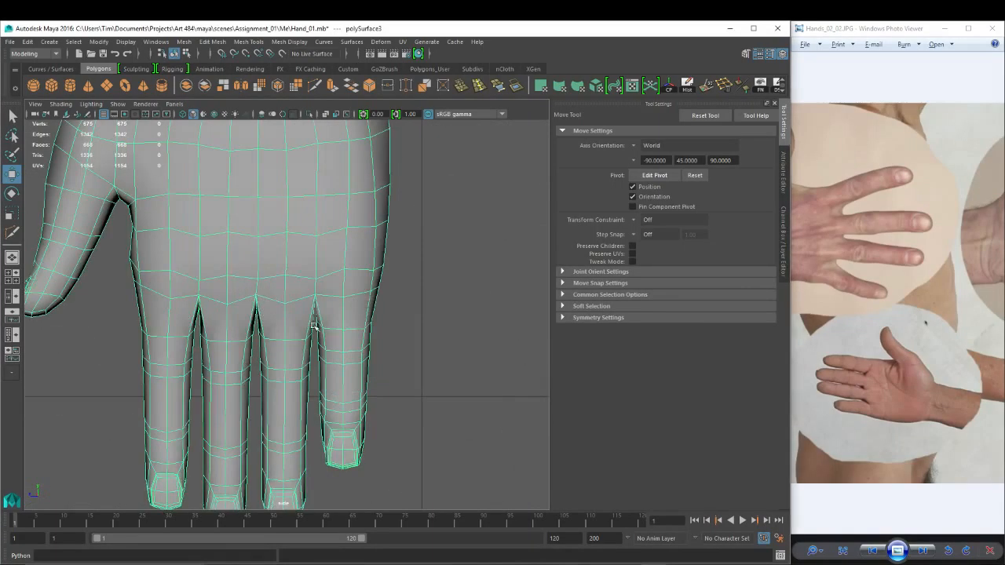
{"action": "key", "text": "space"}
{"action": "left_click_drag", "start_coordinate": [314, 326], "coordinate": [315, 344]}
{"action": "middle_click_drag", "start_coordinate": [294, 378], "coordinate": [292, 147], "text": "alt"}
{"action": "middle_click_drag", "start_coordinate": [328, 370], "coordinate": [309, 226], "text": "alt"}
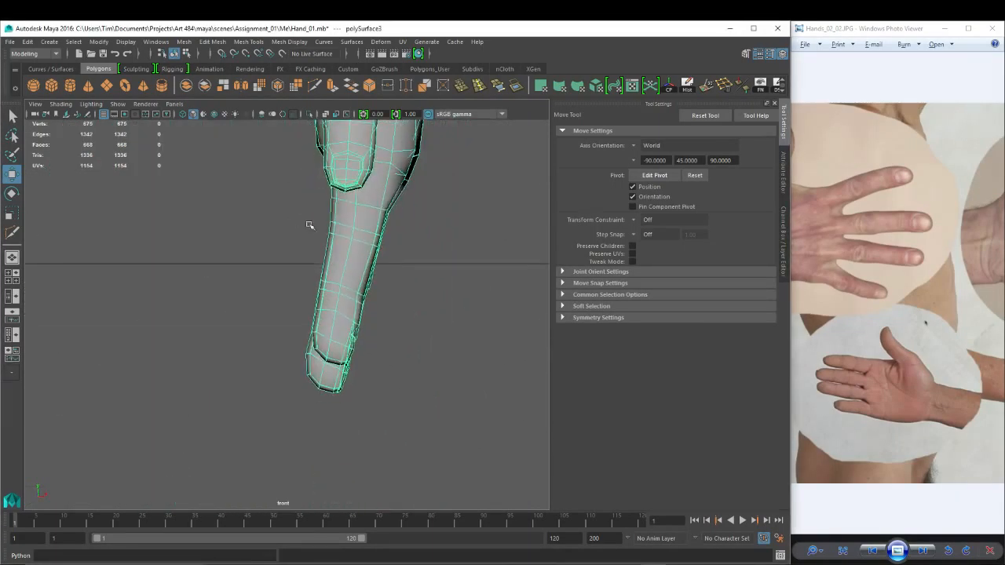
{"action": "right_click_drag", "start_coordinate": [358, 227], "coordinate": [320, 228]}
{"action": "key", "text": "4"}
{"action": "key", "text": "space"}
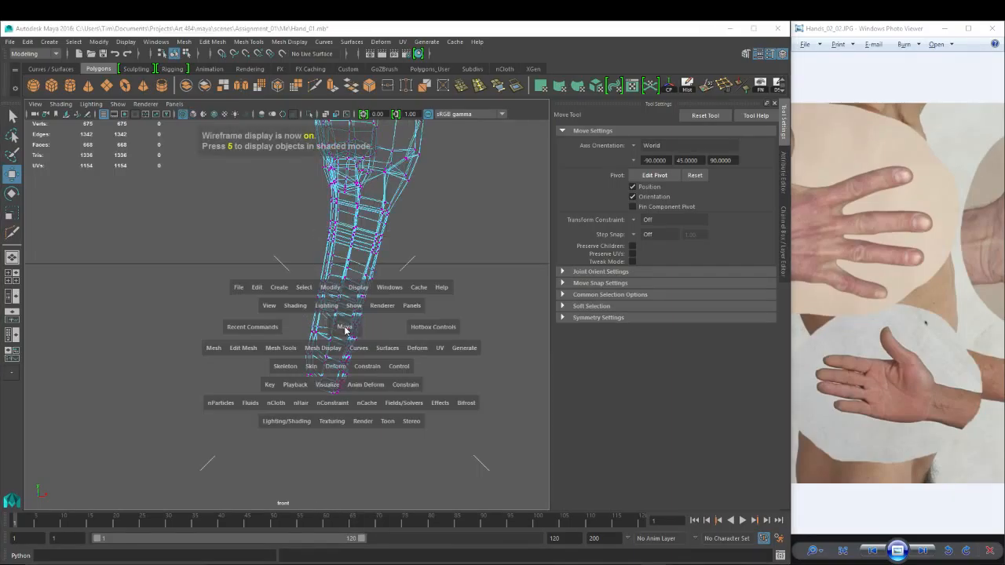
{"action": "left_click_drag", "start_coordinate": [347, 329], "coordinate": [404, 328]}
{"action": "middle_click_drag", "start_coordinate": [301, 353], "coordinate": [372, 275], "text": "alt"}
{"action": "left_click_drag", "start_coordinate": [195, 311], "coordinate": [493, 508]}
{"action": "left_click_drag", "start_coordinate": [192, 327], "coordinate": [269, 475]}
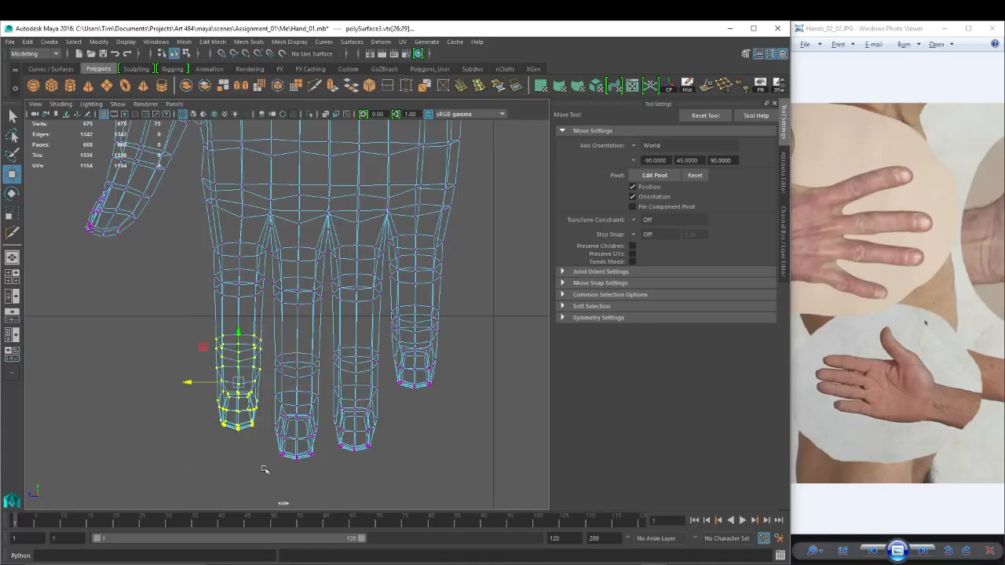
In the shaded front view, place the pivot of the selected index fingertip vertices at the finger's last joint.
{"action": "key", "text": "space"}
{"action": "mouse_move", "coordinate": [284, 378]}
{"action": "left_mouse_down"}
{"action": "mouse_move", "coordinate": [285, 354]}
{"action": "mouse_move", "coordinate": [222, 346]}
{"action": "left_mouse_up"}
{"action": "key", "text": "f"}
{"action": "mouse_move", "coordinate": [222, 346]}
{"action": "right_mouse_down", "text": "alt"}
{"action": "mouse_move", "coordinate": [379, 334]}
{"action": "mouse_move", "coordinate": [396, 324]}
{"action": "mouse_move", "coordinate": [374, 301]}
{"action": "right_mouse_up", "text": "alt"}
{"action": "key", "text": "5"}
{"action": "key", "text": "space"}
{"action": "left_click_drag", "start_coordinate": [375, 301], "coordinate": [377, 341]}
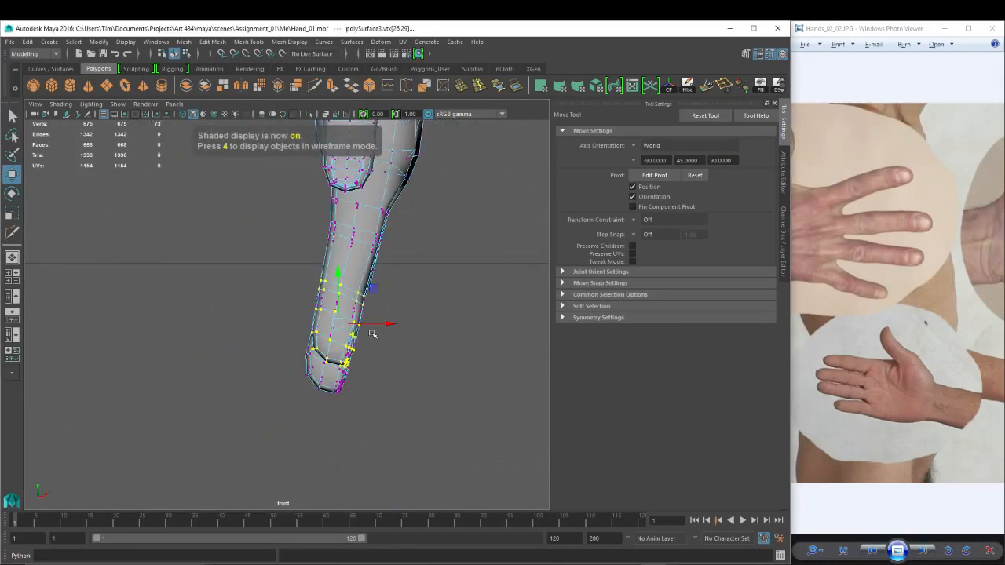
{"action": "right_click_drag", "start_coordinate": [375, 334], "coordinate": [510, 308], "text": "alt"}
{"action": "key", "text": "d"}
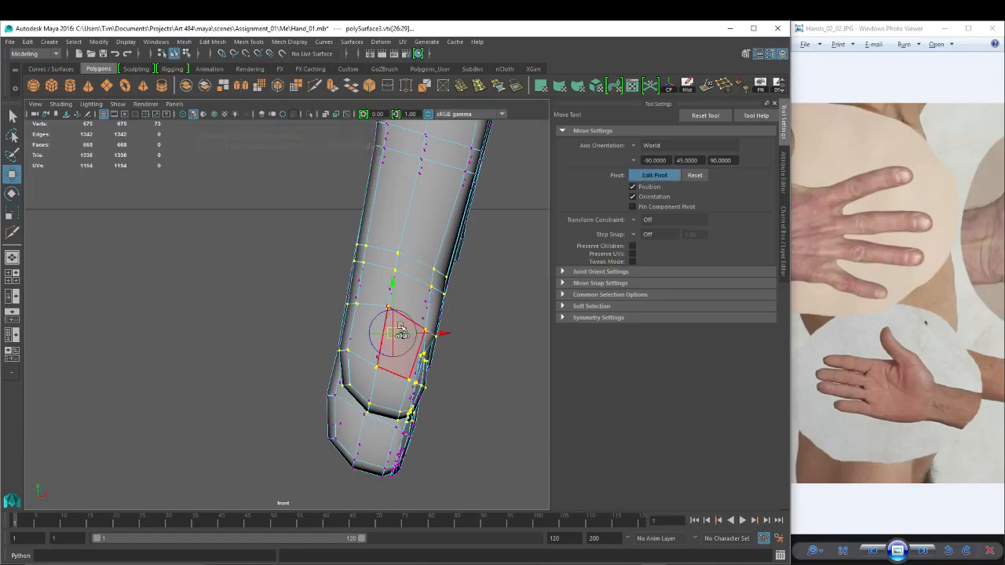
{"action": "mouse_move", "coordinate": [396, 331]}
{"action": "left_mouse_down"}
{"action": "mouse_move", "coordinate": [398, 261]}
{"action": "mouse_move", "coordinate": [444, 246]}
{"action": "left_mouse_up"}
{"action": "key", "text": "d"}
Rotate the index fingertip toward the palm about its last joint.
{"action": "key", "text": "e"}
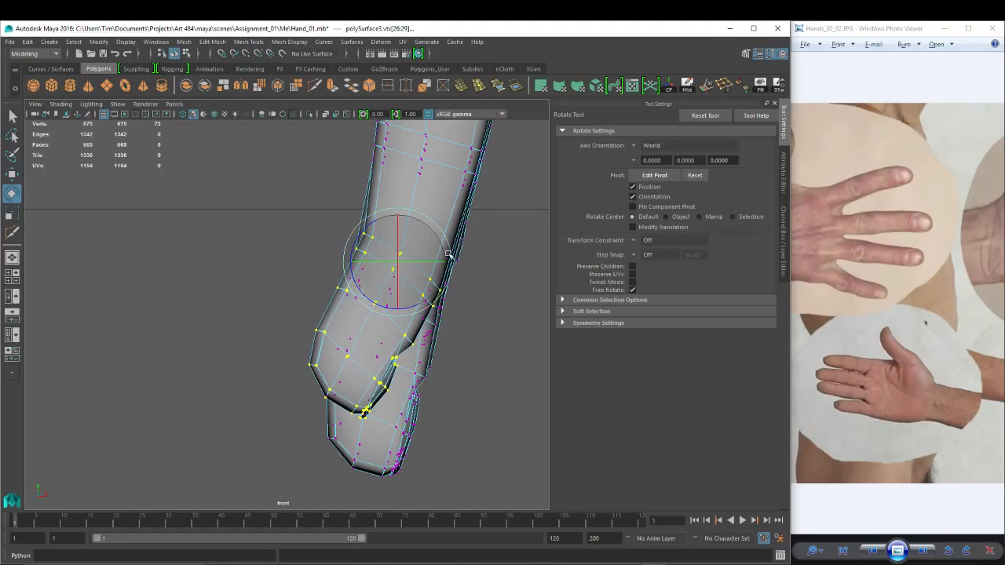
{"action": "scroll", "coordinate": [467, 257], "scroll_direction": "down", "scroll_amount": 7}
{"action": "scroll", "coordinate": [471, 259], "scroll_direction": "up", "scroll_amount": 7}
{"action": "scroll", "coordinate": [468, 266], "scroll_direction": "down", "scroll_amount": 3}
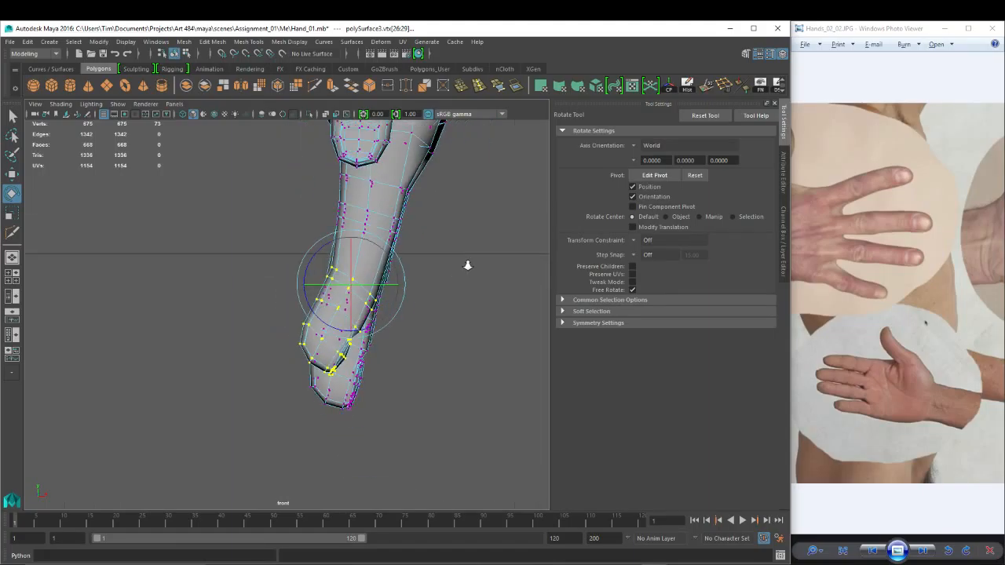
{"action": "left_click_drag", "start_coordinate": [405, 273], "coordinate": [487, 267]}
Return to the side view of the fingers and maximize the modeling window over the reference photos.
{"action": "key", "text": "space"}
{"action": "key", "text": "space"}
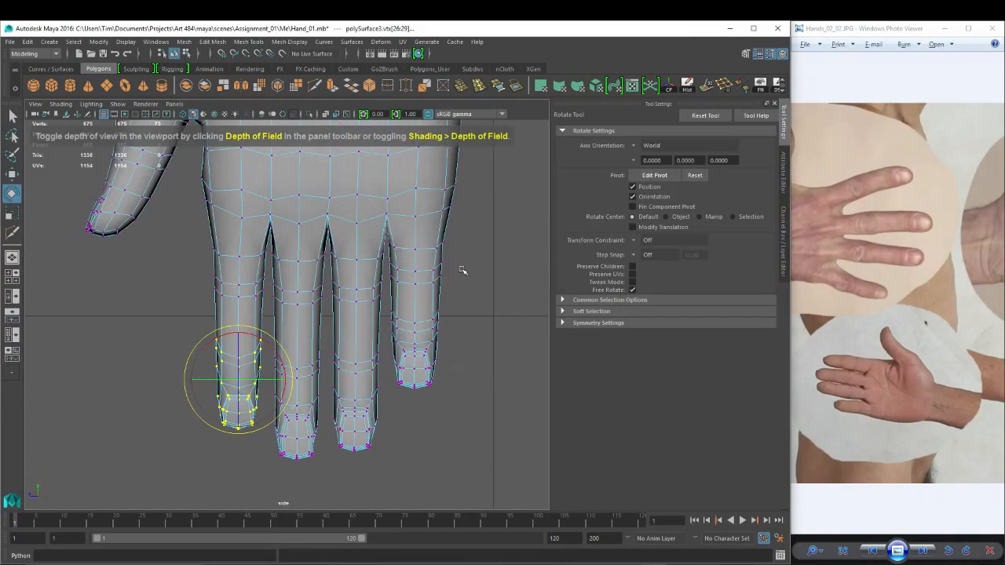
{"action": "double_click", "coordinate": [565, 35]}
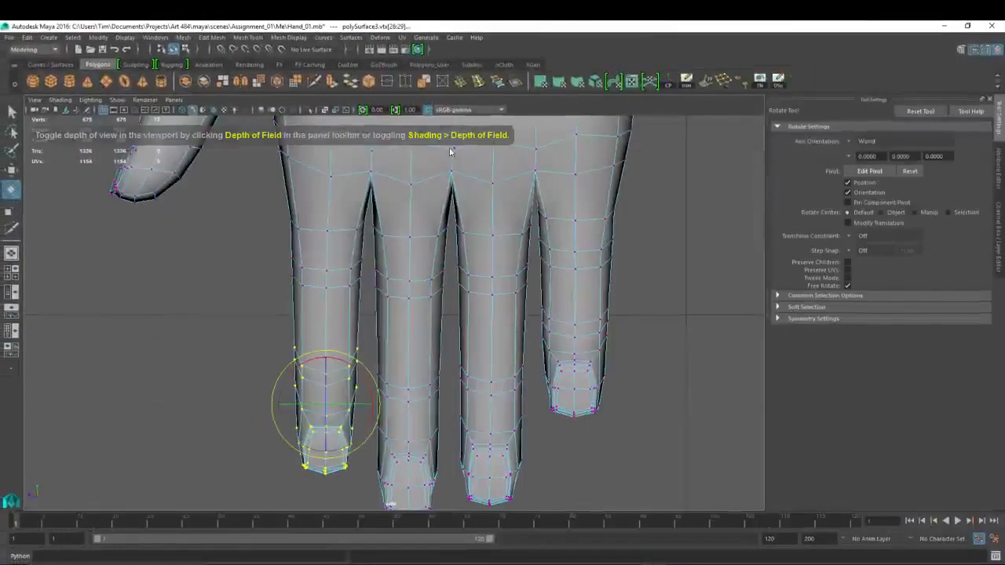
Show the front and perspective views side by side and select the middle finger's vertices from its last joint to the tip.
{"action": "left_click", "coordinate": [11, 293]}
{"action": "key", "text": "space"}
{"action": "left_click_drag", "start_coordinate": [71, 233], "coordinate": [83, 253]}
{"action": "left_click_drag", "start_coordinate": [176, 248], "coordinate": [216, 248]}
{"action": "left_click_drag", "start_coordinate": [548, 354], "coordinate": [660, 510], "text": "alt"}
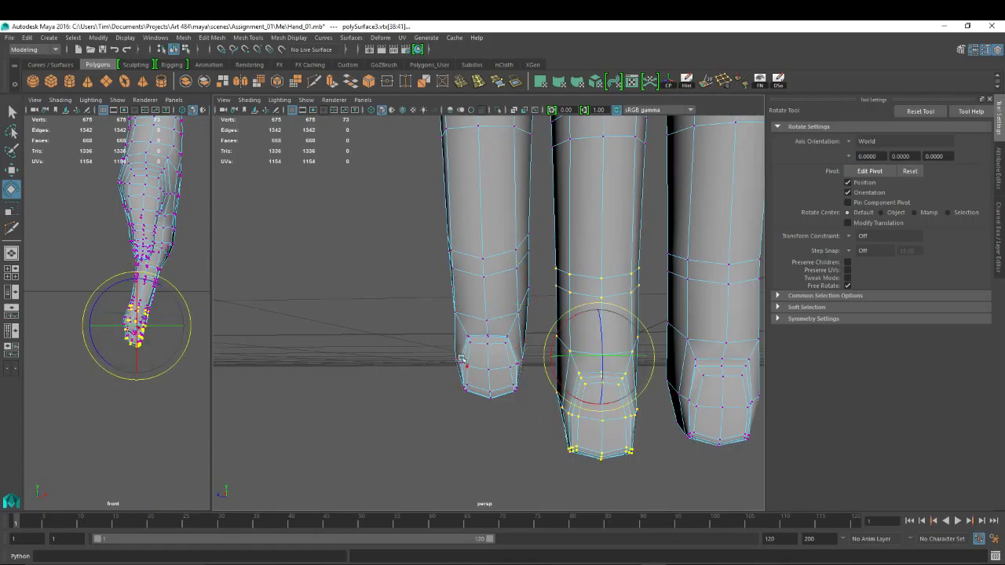
Rotate the middle fingertip toward the palm and shift it to stay aligned with the rest of the finger.
{"action": "scroll", "coordinate": [112, 306], "scroll_direction": "up", "scroll_amount": 4}
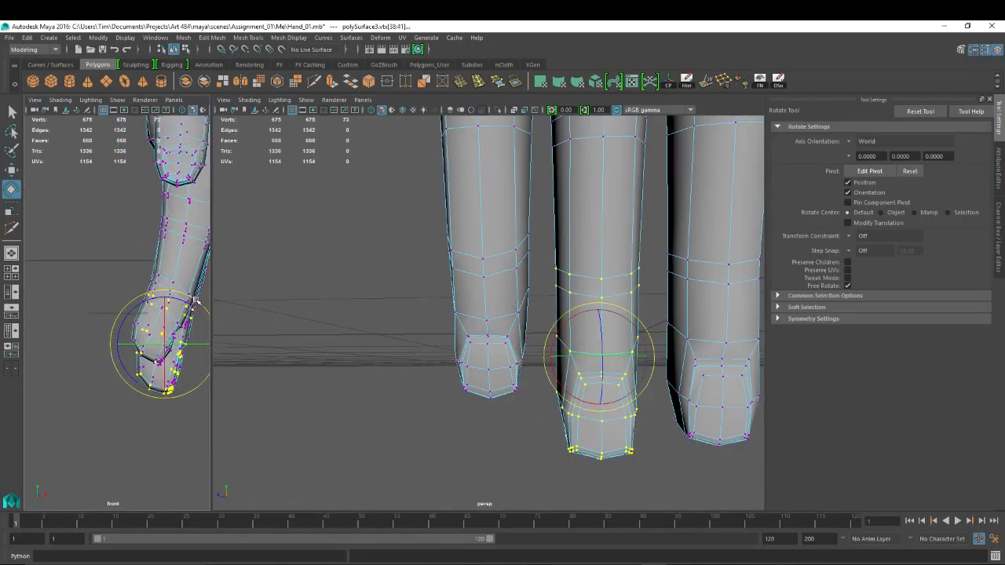
{"action": "left_click_drag", "start_coordinate": [195, 301], "coordinate": [199, 307]}
{"action": "key", "text": "w"}
{"action": "left_click_drag", "start_coordinate": [200, 343], "coordinate": [192, 343]}
{"action": "left_click_drag", "start_coordinate": [469, 358], "coordinate": [524, 361], "text": "alt"}
{"action": "key", "text": "e"}
{"action": "key", "text": "w"}
Select the ring finger's vertices from its last joint to the tip, then rotate and shift them toward the palm.
{"action": "left_click_drag", "start_coordinate": [626, 305], "coordinate": [578, 291], "text": "alt"}
{"action": "middle_click_drag", "start_coordinate": [663, 312], "coordinate": [506, 315], "text": "alt"}
{"action": "left_click_drag", "start_coordinate": [455, 317], "coordinate": [447, 320], "text": "alt"}
{"action": "middle_click_drag", "start_coordinate": [447, 321], "coordinate": [465, 316], "text": "alt"}
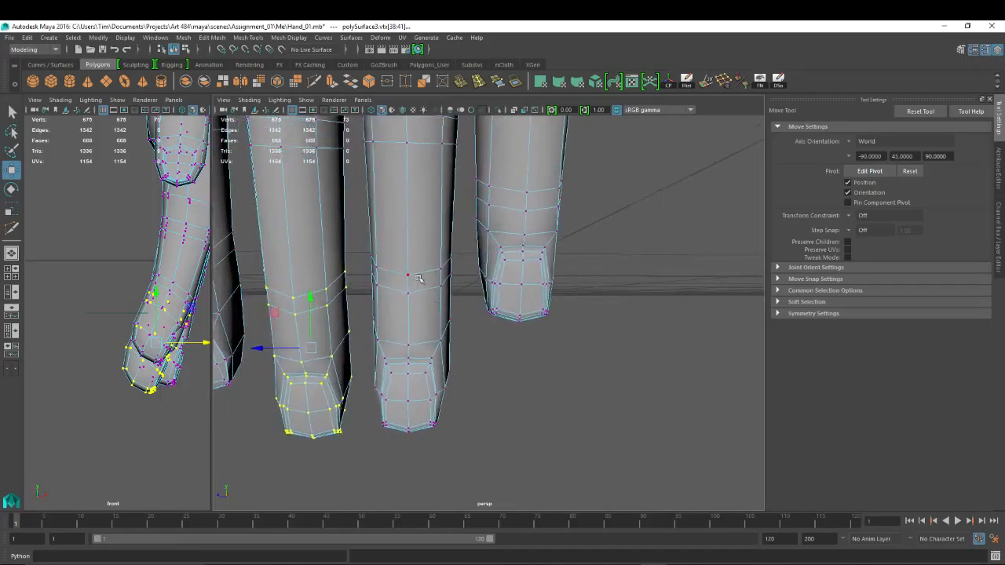
{"action": "left_click_drag", "start_coordinate": [362, 234], "coordinate": [448, 338]}
{"action": "key", "text": "e"}
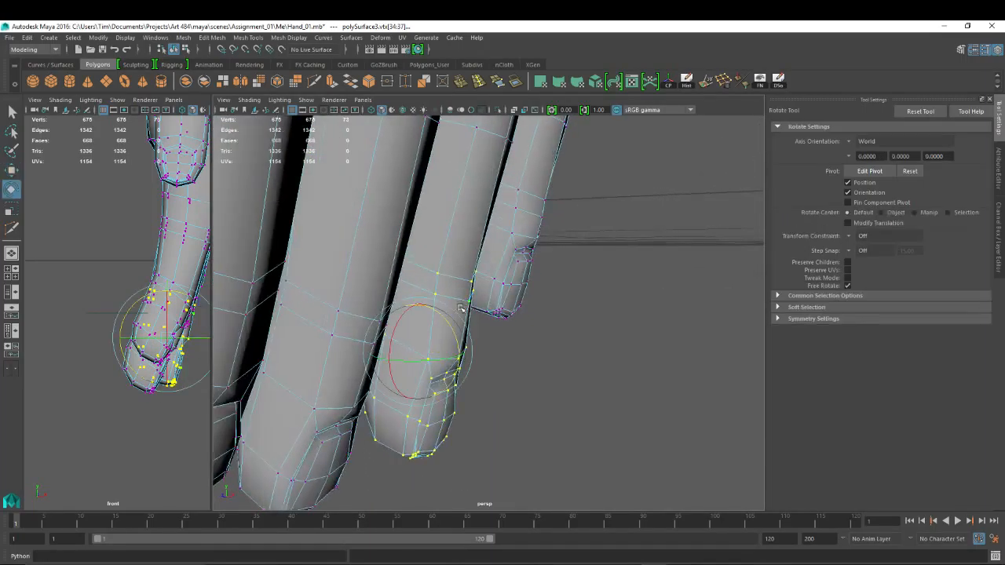
{"action": "key", "text": "w"}
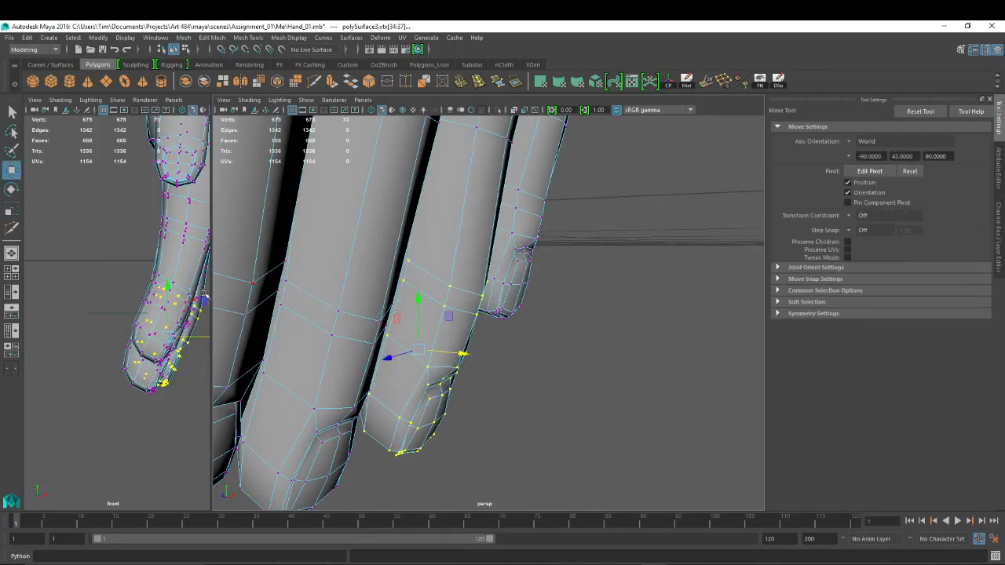
{"action": "left_click_drag", "start_coordinate": [200, 338], "coordinate": [446, 264]}
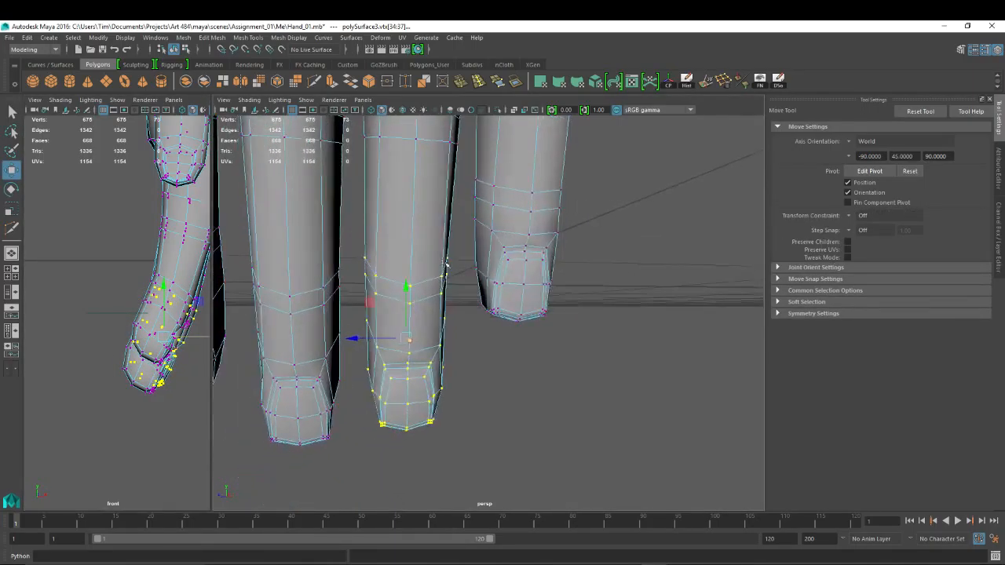
Select the little finger's vertices from its last joint to the tip, then rotate and shift them toward the palm.
{"action": "left_click_drag", "start_coordinate": [468, 158], "coordinate": [653, 353]}
{"action": "left_click_drag", "start_coordinate": [497, 222], "coordinate": [540, 245], "text": "alt"}
{"action": "key", "text": "e"}
{"action": "key", "text": "w"}
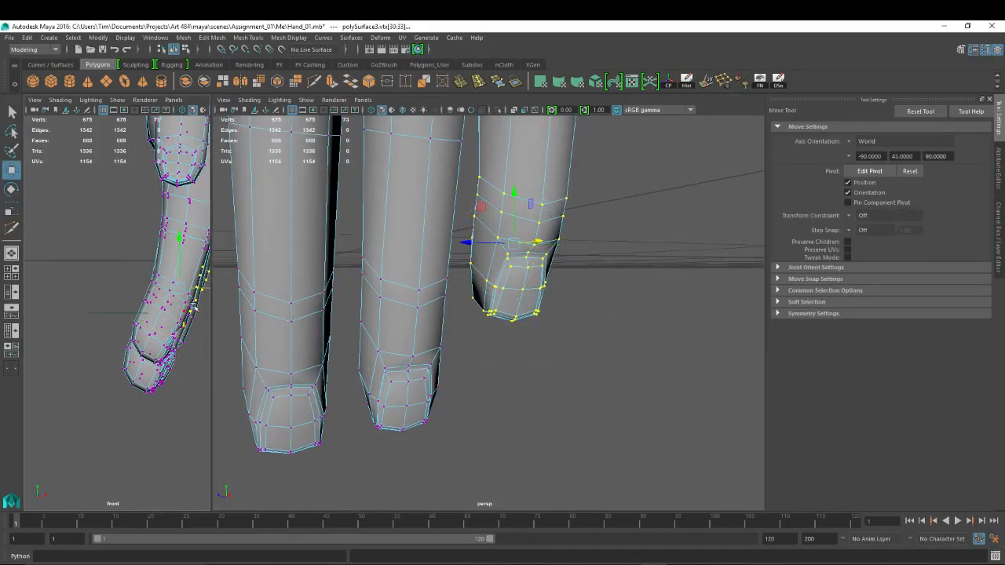
{"action": "middle_click_drag", "start_coordinate": [142, 310], "coordinate": [99, 323], "text": "alt"}
{"action": "left_click_drag", "start_coordinate": [187, 303], "coordinate": [183, 303]}
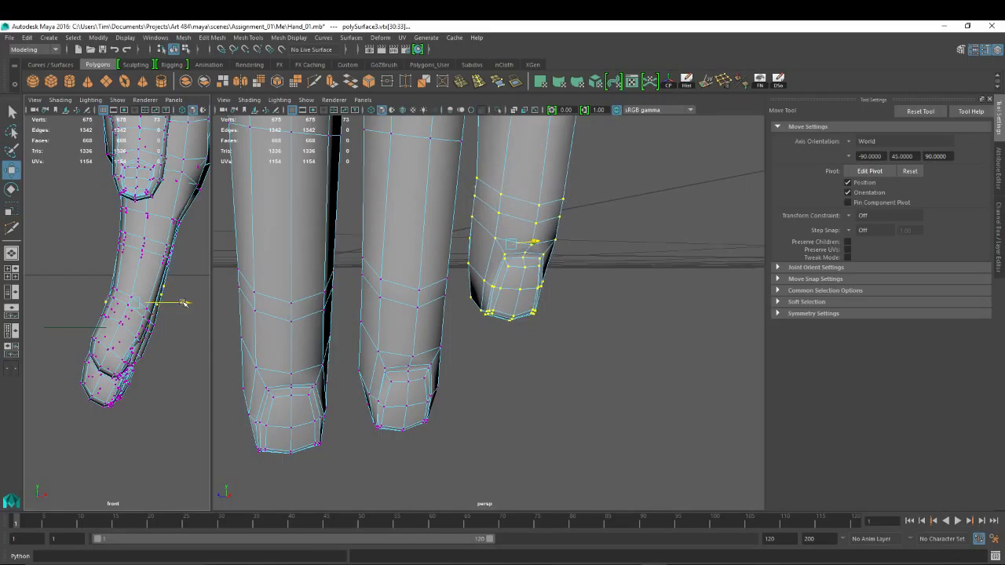
{"action": "key", "text": "e"}
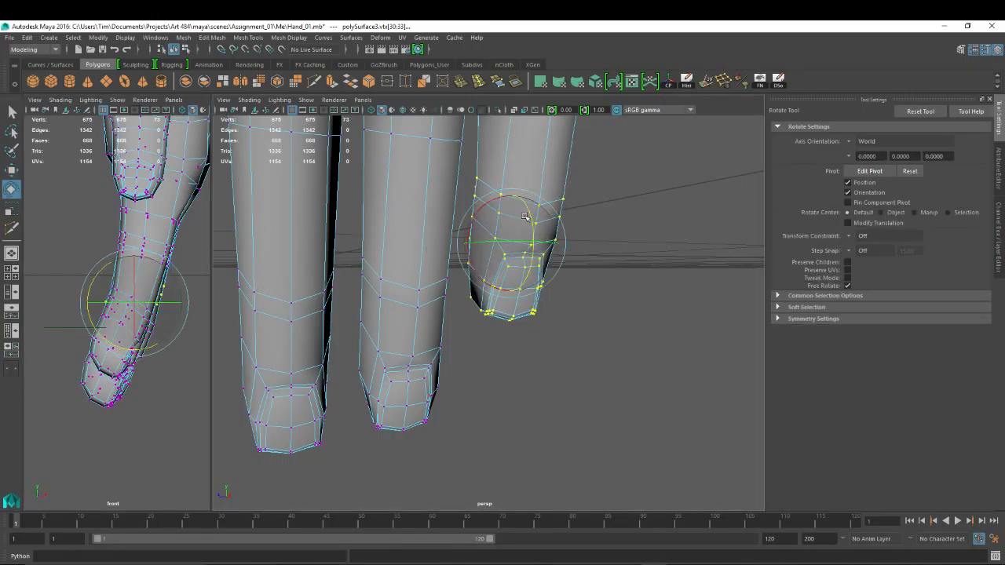
{"action": "scroll", "coordinate": [550, 208], "scroll_direction": "down", "scroll_amount": 5}
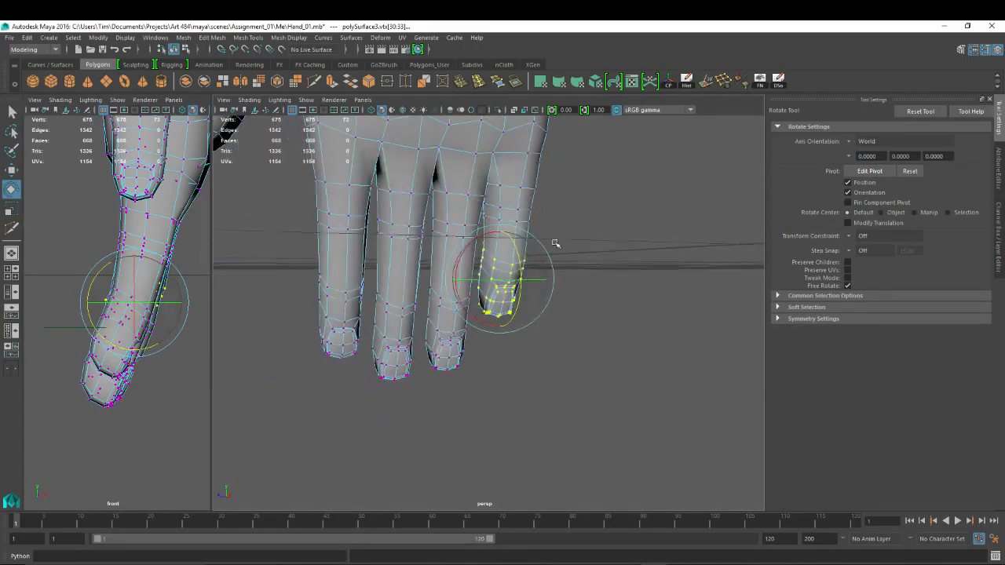
{"action": "left_click_drag", "start_coordinate": [557, 242], "coordinate": [319, 298], "text": "alt"}
{"action": "key", "text": "w"}
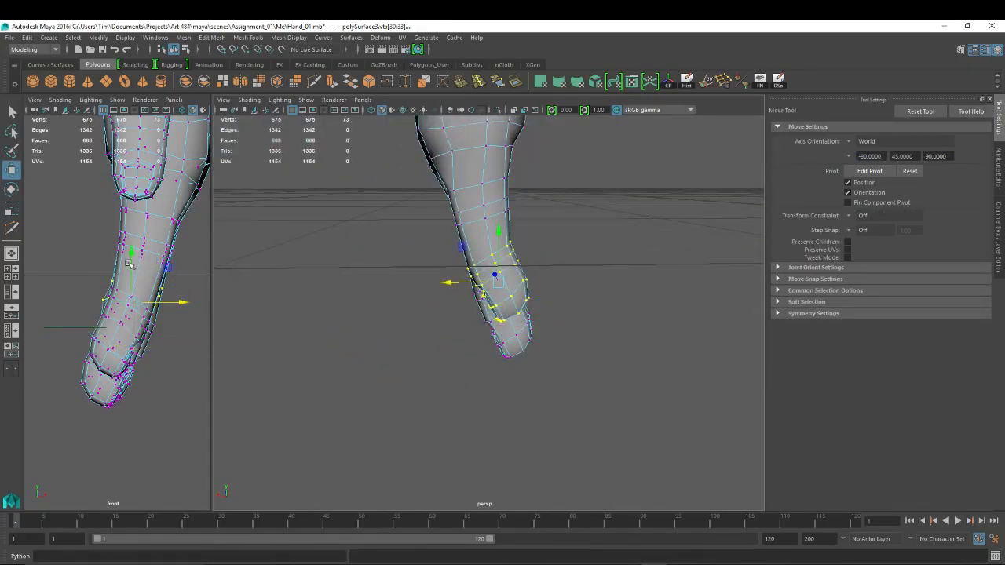
Select the little finger from its middle joint to the tip and rotate it toward the palm.
{"action": "left_click_drag", "start_coordinate": [390, 276], "coordinate": [500, 232], "text": "alt"}
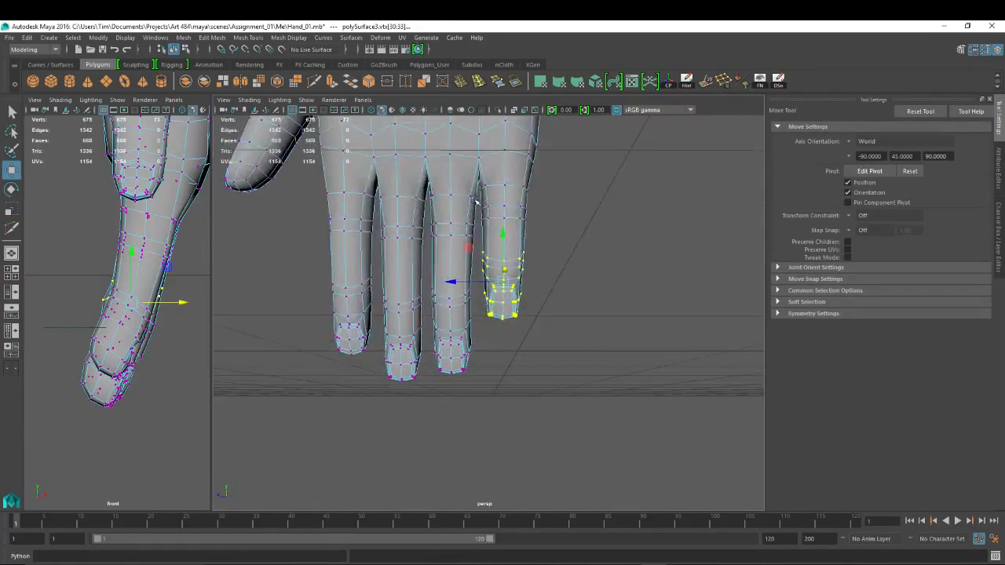
{"action": "left_click_drag", "start_coordinate": [558, 317], "coordinate": [590, 337]}
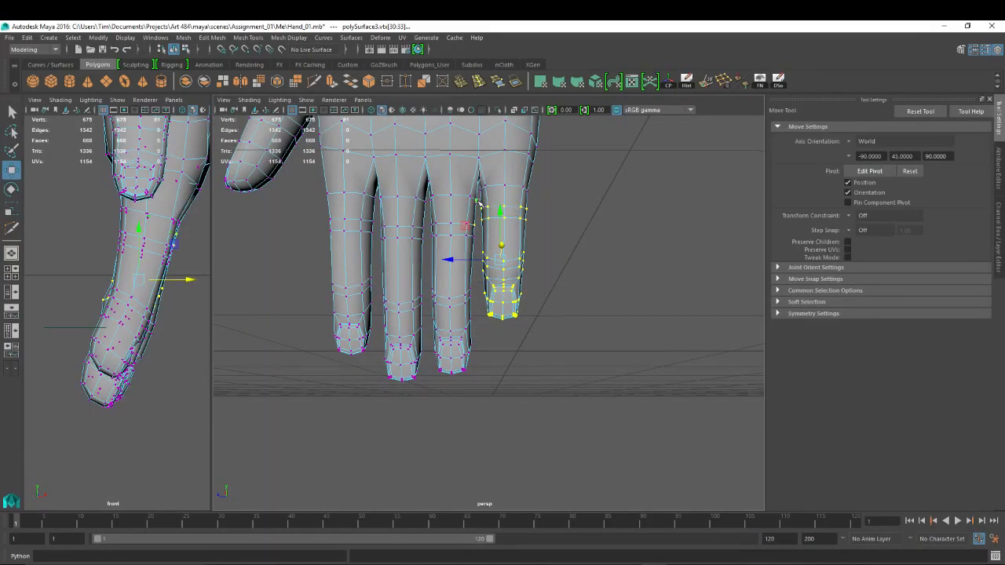
{"action": "left_click_drag", "start_coordinate": [477, 202], "coordinate": [610, 361]}
{"action": "left_click_drag", "start_coordinate": [547, 223], "coordinate": [442, 246], "text": "alt"}
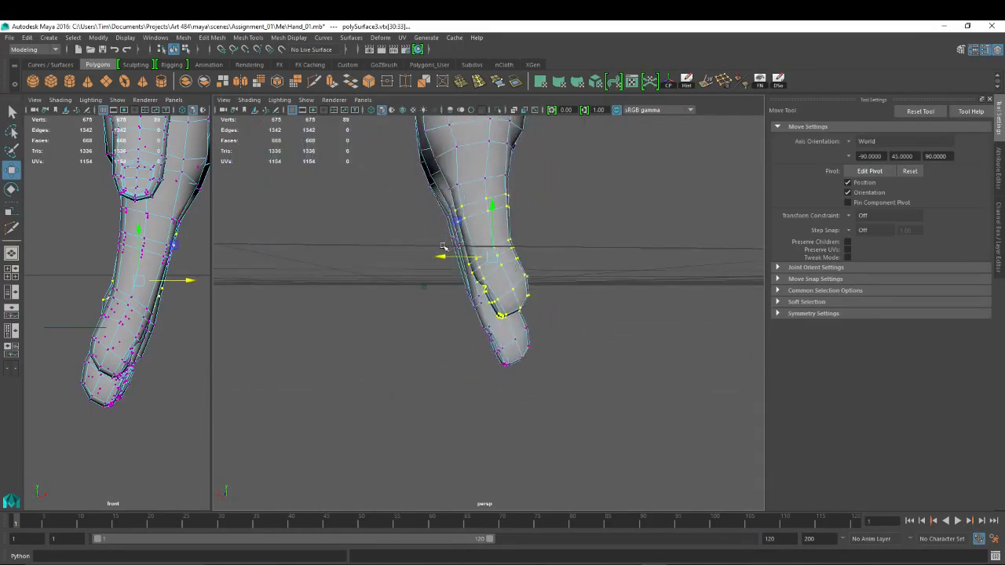
{"action": "key", "text": "e"}
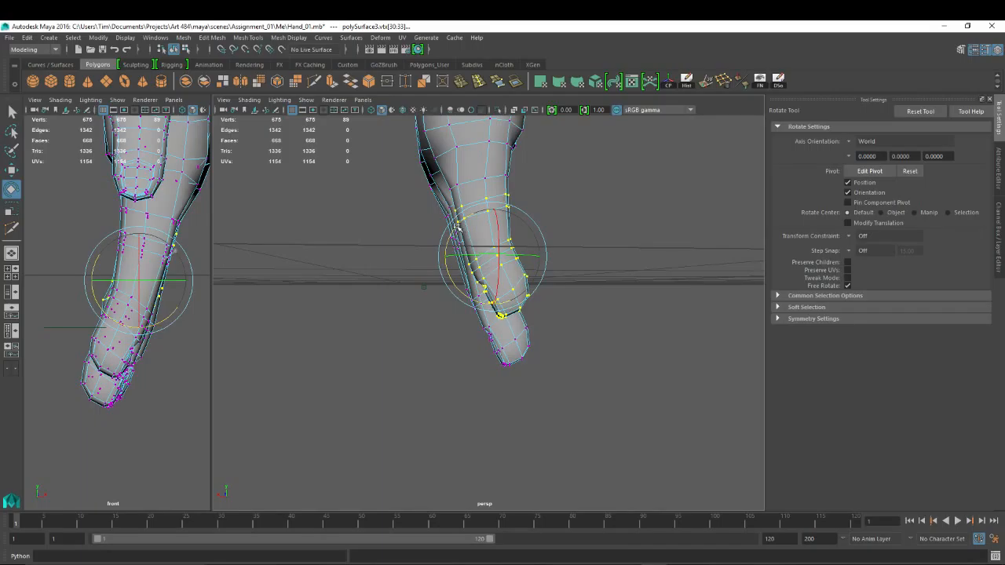
{"action": "left_click_drag", "start_coordinate": [457, 225], "coordinate": [451, 255]}
{"action": "key", "text": "w"}
{"action": "mouse_move", "coordinate": [510, 208]}
{"action": "left_mouse_down", "text": "alt"}
{"action": "mouse_move", "coordinate": [427, 206]}
{"action": "mouse_move", "coordinate": [598, 196]}
{"action": "mouse_move", "coordinate": [502, 221]}
{"action": "left_mouse_up", "text": "alt"}
Lower the middle-joint edge loops of the ring and middle fingers slightly toward the fingertips.
{"action": "left_click_drag", "start_coordinate": [426, 216], "coordinate": [477, 401]}
{"action": "mouse_move", "coordinate": [524, 288]}
{"action": "left_mouse_down", "text": "alt"}
{"action": "mouse_move", "coordinate": [479, 292]}
{"action": "mouse_move", "coordinate": [519, 281]}
{"action": "left_mouse_up", "text": "alt"}
{"action": "left_click_drag", "start_coordinate": [424, 226], "coordinate": [435, 219], "text": "alt"}
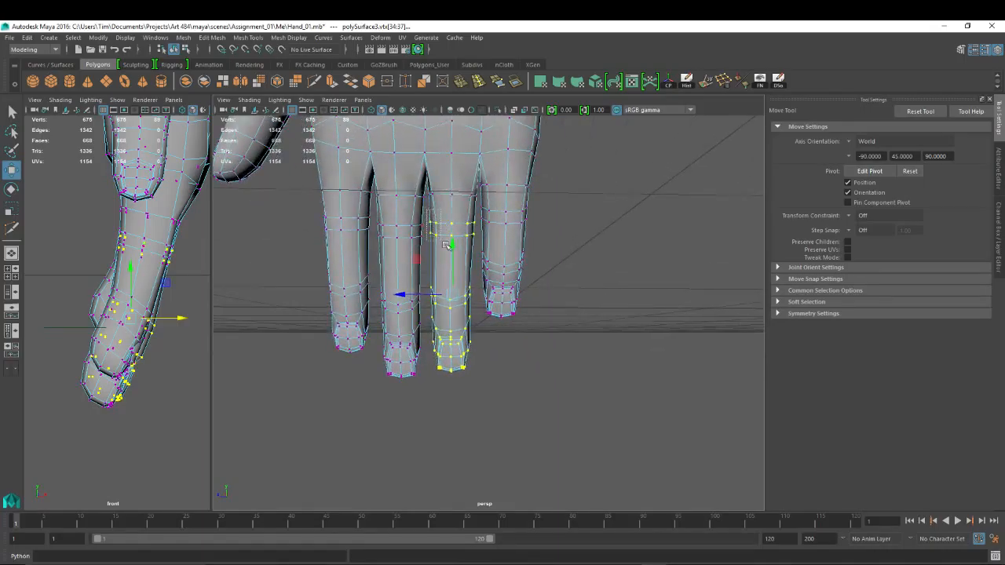
{"action": "left_click_drag", "start_coordinate": [478, 258], "coordinate": [478, 258]}
{"action": "left_click_drag", "start_coordinate": [453, 176], "coordinate": [451, 181]}
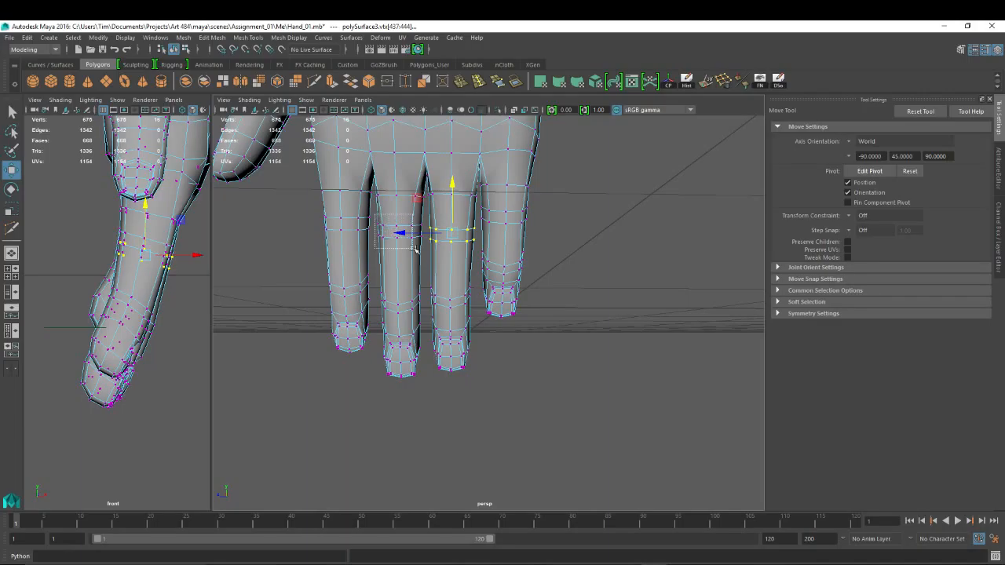
{"action": "left_click_drag", "start_coordinate": [417, 248], "coordinate": [422, 242]}
{"action": "left_click_drag", "start_coordinate": [400, 181], "coordinate": [399, 187]}
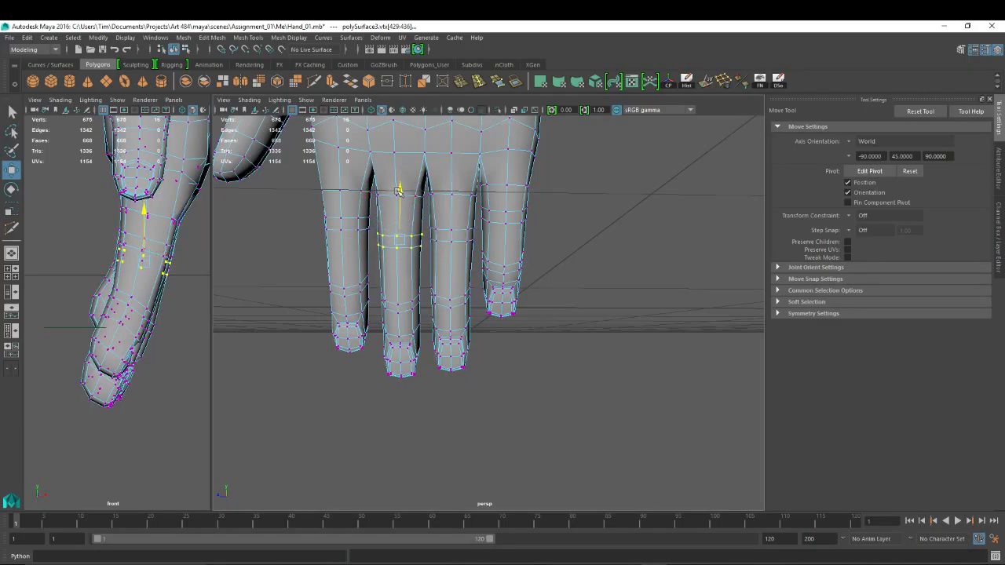
Select the ring finger from its middle joint to the tip, then rotate and shift it toward the palm.
{"action": "left_click_drag", "start_coordinate": [436, 273], "coordinate": [479, 424]}
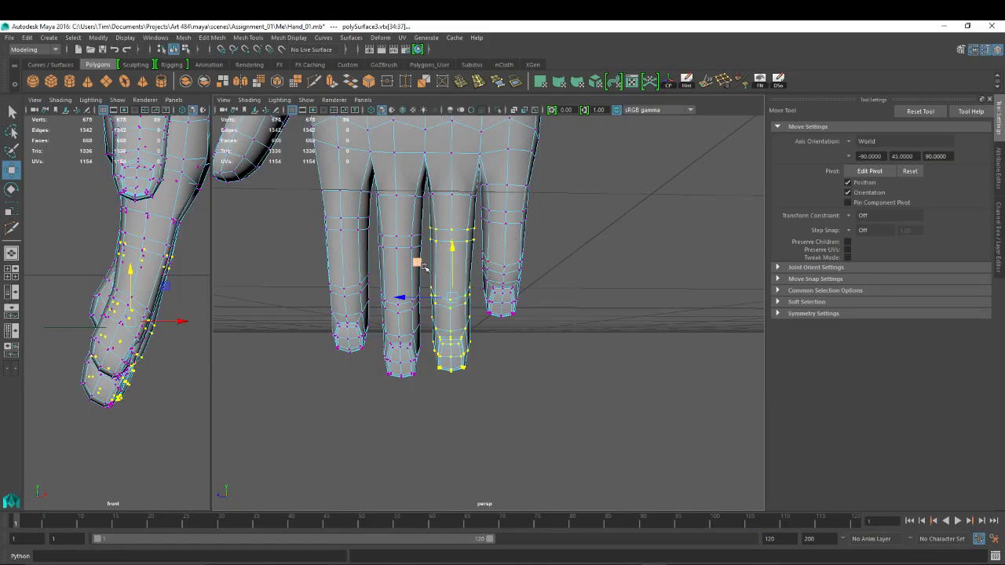
{"action": "left_click_drag", "start_coordinate": [421, 265], "coordinate": [445, 353]}
{"action": "key", "text": "ctrl+z"}
{"action": "left_click_drag", "start_coordinate": [469, 252], "coordinate": [444, 294], "text": "alt"}
{"action": "key", "text": "w"}
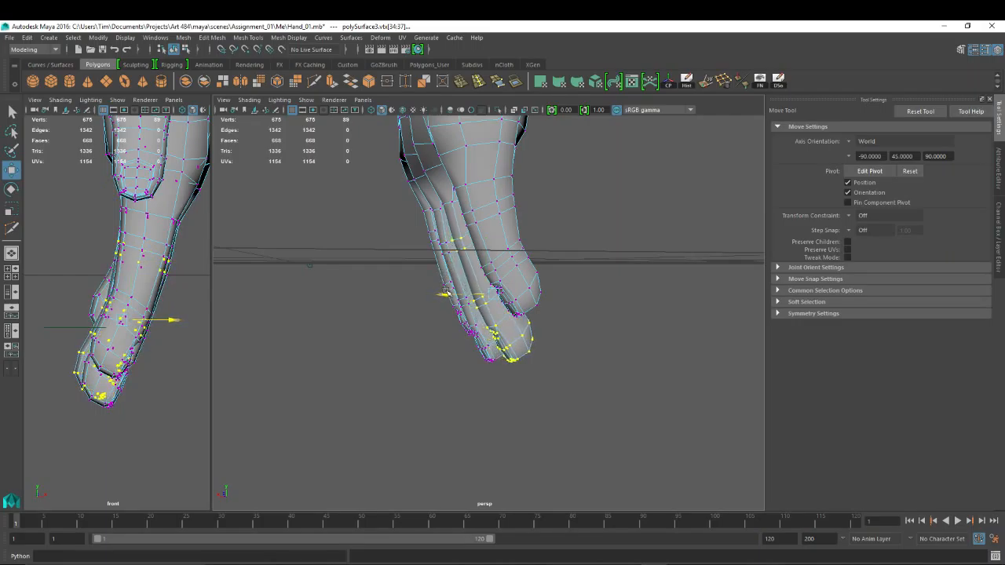
Select the middle finger from its middle joint to the tip and rotate it toward the palm.
{"action": "left_click_drag", "start_coordinate": [364, 281], "coordinate": [391, 392], "text": "alt"}
{"action": "key", "text": "e"}
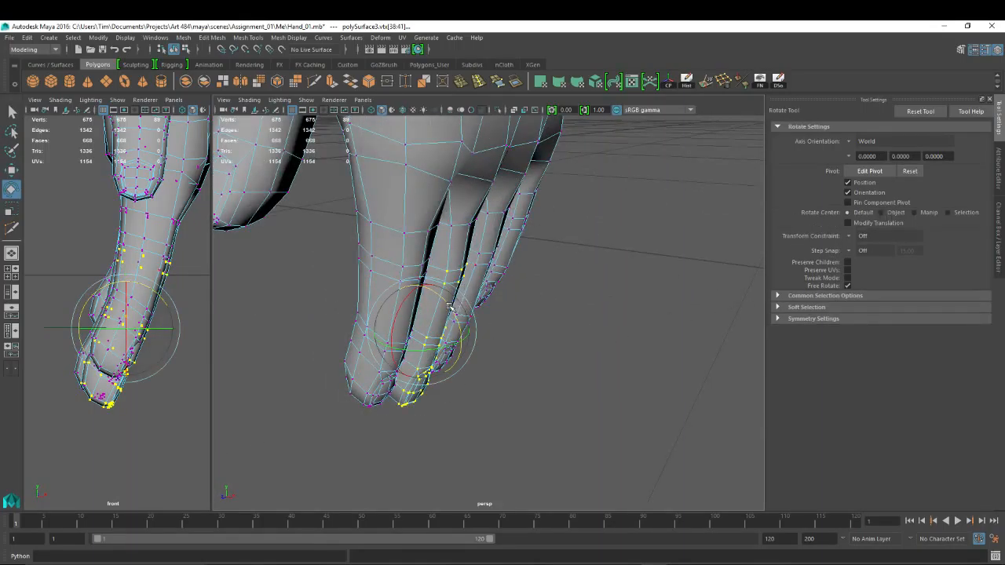
{"action": "left_click_drag", "start_coordinate": [450, 308], "coordinate": [458, 339]}
{"action": "key", "text": "w"}
{"action": "left_click_drag", "start_coordinate": [389, 305], "coordinate": [337, 255], "text": "alt"}
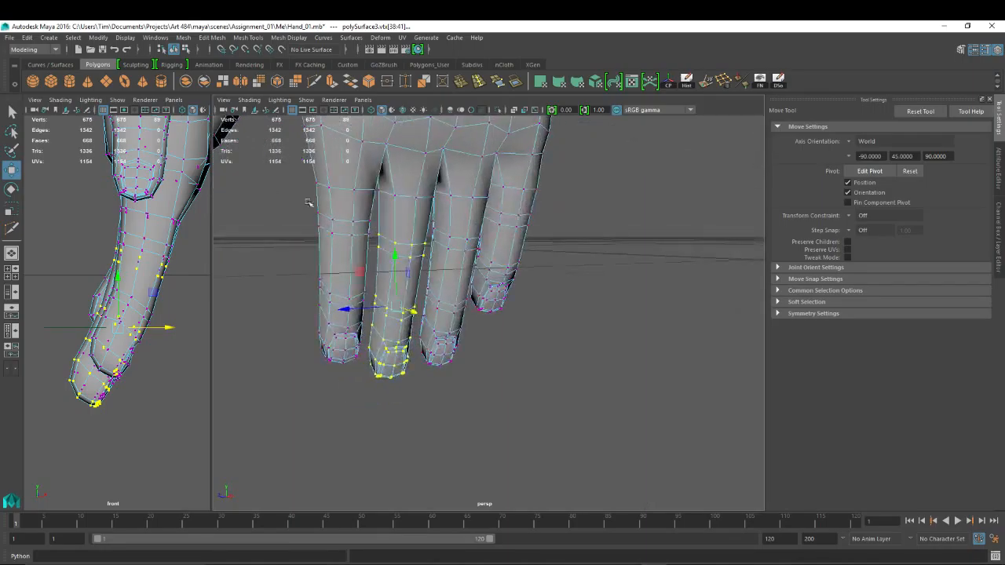
Select the index finger from its middle joint to the tip and rotate it toward the palm.
{"action": "left_click_drag", "start_coordinate": [308, 202], "coordinate": [392, 339], "text": "alt"}
{"action": "key", "text": "e"}
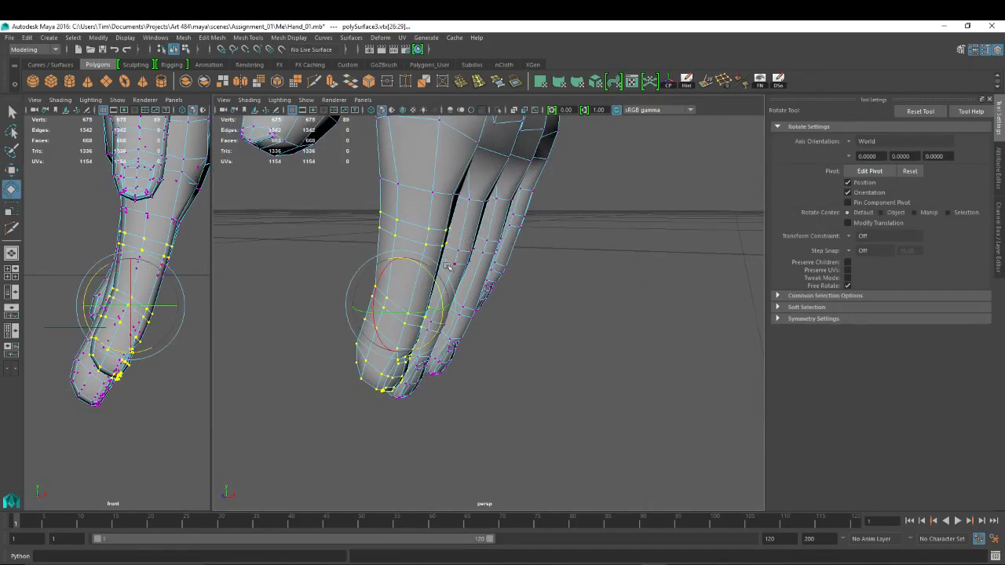
{"action": "left_click_drag", "start_coordinate": [433, 280], "coordinate": [473, 318]}
{"action": "key", "text": "w"}
{"action": "left_click_drag", "start_coordinate": [356, 303], "coordinate": [463, 295], "text": "alt"}
Select the edge loops at the last joints of the ring and middle fingers and move them down and slightly toward the palm.
{"action": "left_click_drag", "start_coordinate": [572, 300], "coordinate": [557, 301], "text": "alt"}
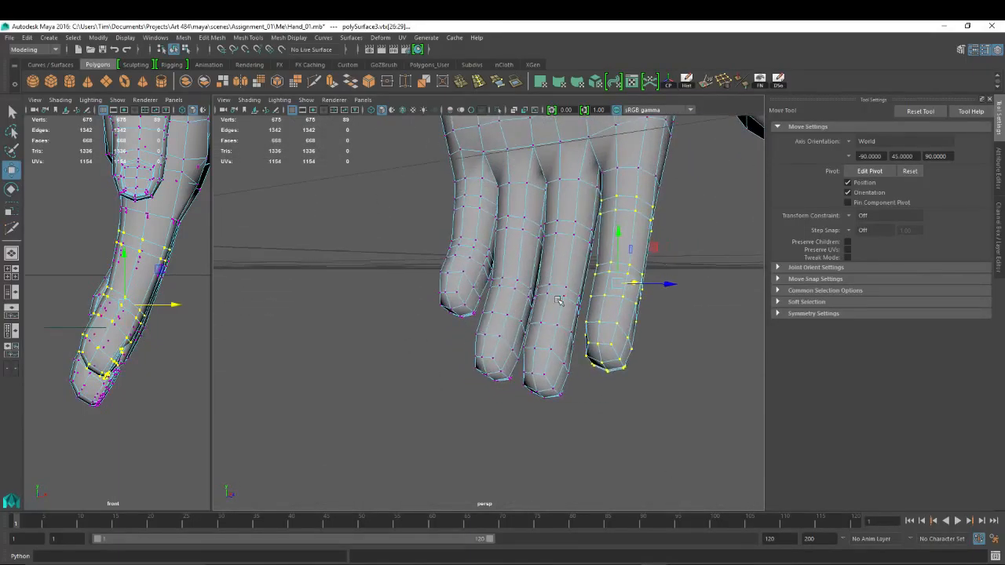
{"action": "right_click_drag", "start_coordinate": [526, 266], "coordinate": [520, 234]}
{"action": "left_click", "coordinate": [511, 285]}
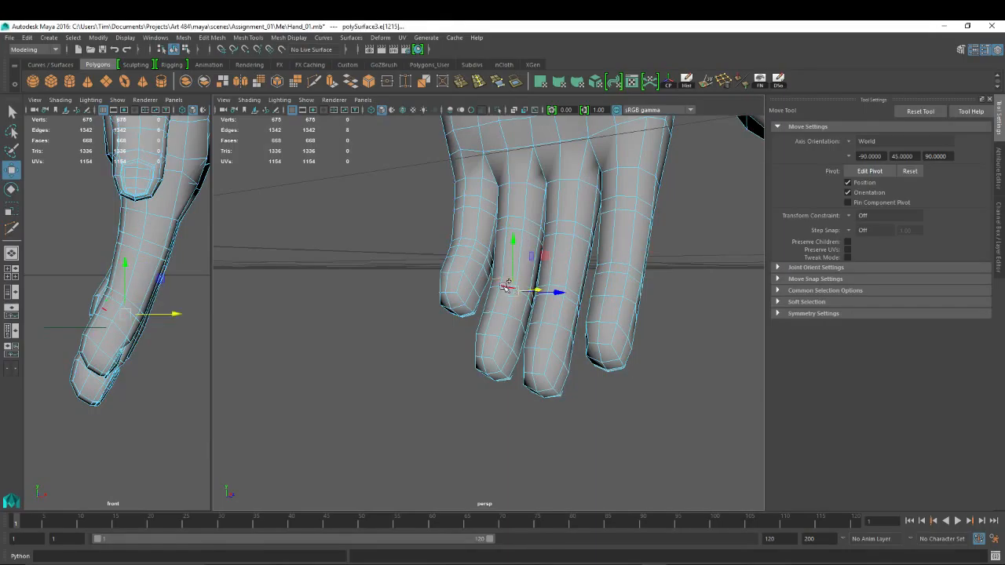
{"action": "double_click", "coordinate": [504, 287], "text": "shift"}
{"action": "double_click", "coordinate": [556, 285], "text": "shift"}
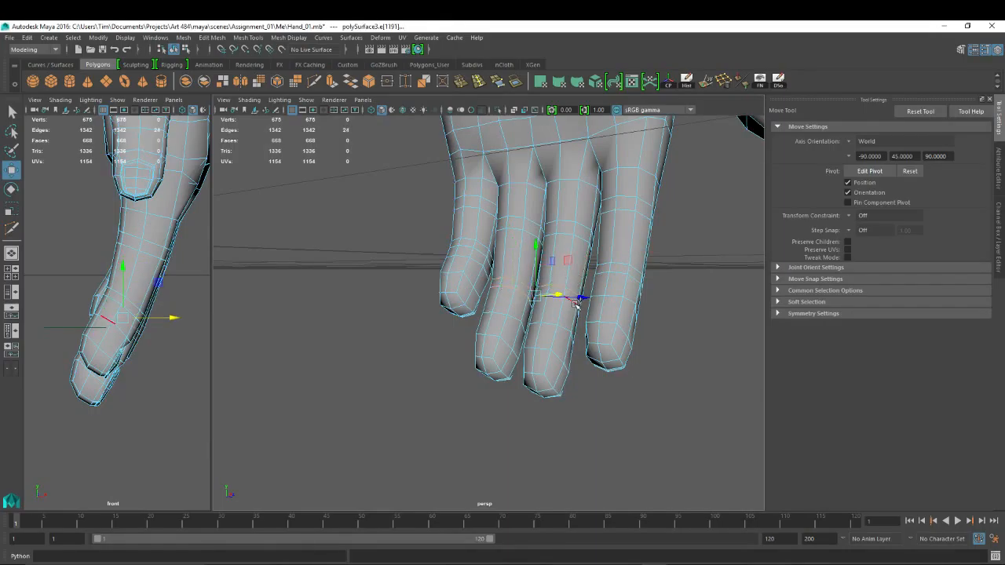
{"action": "double_click", "coordinate": [576, 305], "text": "shift"}
{"action": "left_click_drag", "start_coordinate": [588, 309], "coordinate": [507, 319], "text": "alt"}
{"action": "left_click_drag", "start_coordinate": [495, 269], "coordinate": [494, 280]}
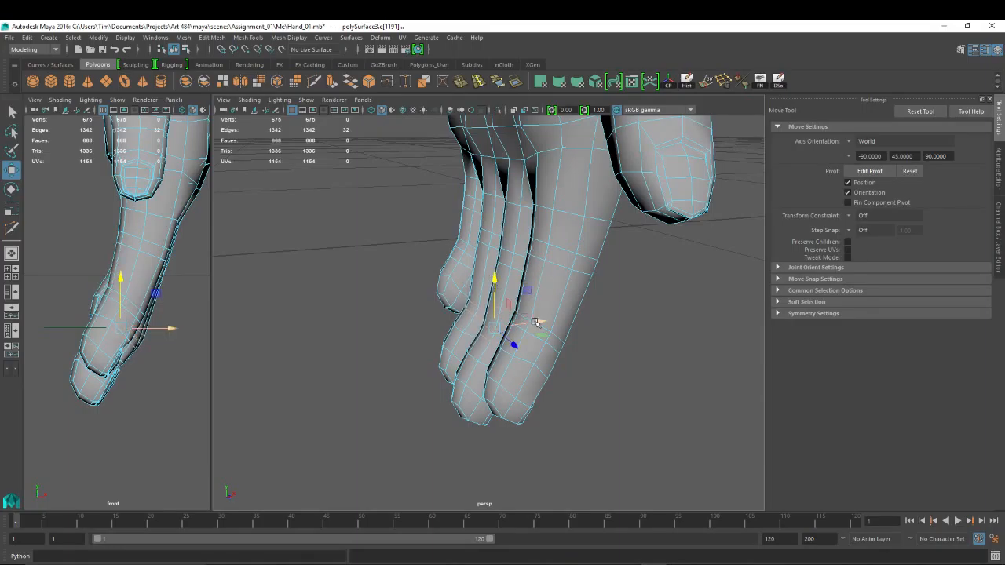
{"action": "left_click_drag", "start_coordinate": [535, 322], "coordinate": [540, 322]}
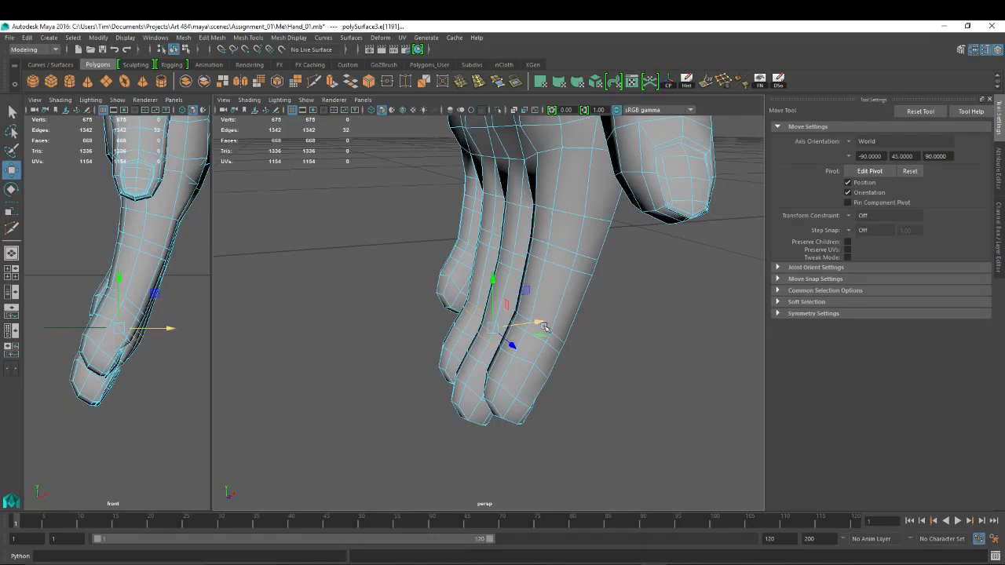
Move the edge loops at the index finger's last joint down and slightly toward the palm.
{"action": "double_click", "coordinate": [539, 336]}
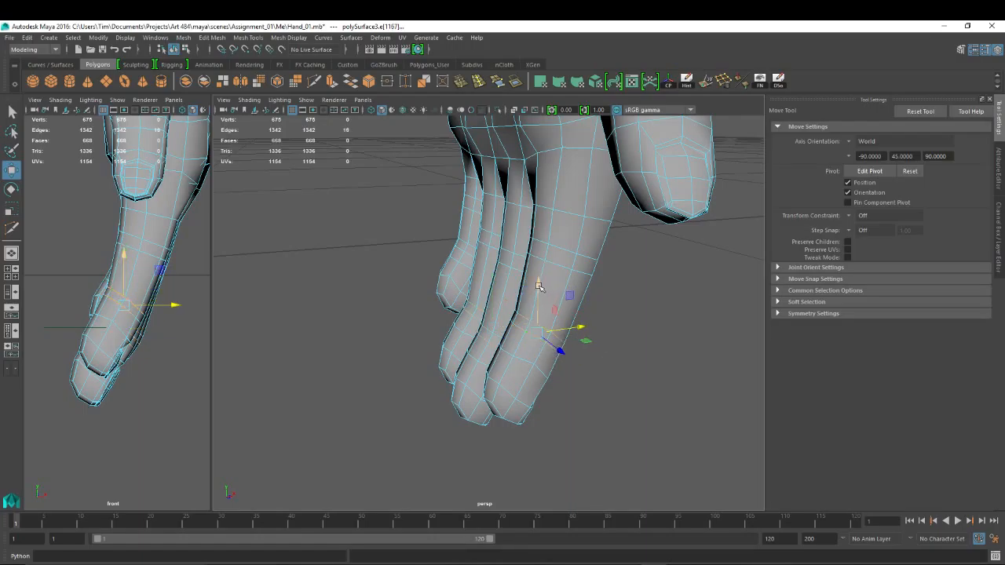
{"action": "left_click_drag", "start_coordinate": [538, 292], "coordinate": [538, 299]}
{"action": "left_click_drag", "start_coordinate": [581, 335], "coordinate": [579, 335]}
Select the edge loops at the little finger's last joint.
{"action": "left_click_drag", "start_coordinate": [383, 303], "coordinate": [451, 259], "text": "alt"}
{"action": "double_click", "coordinate": [491, 267]}
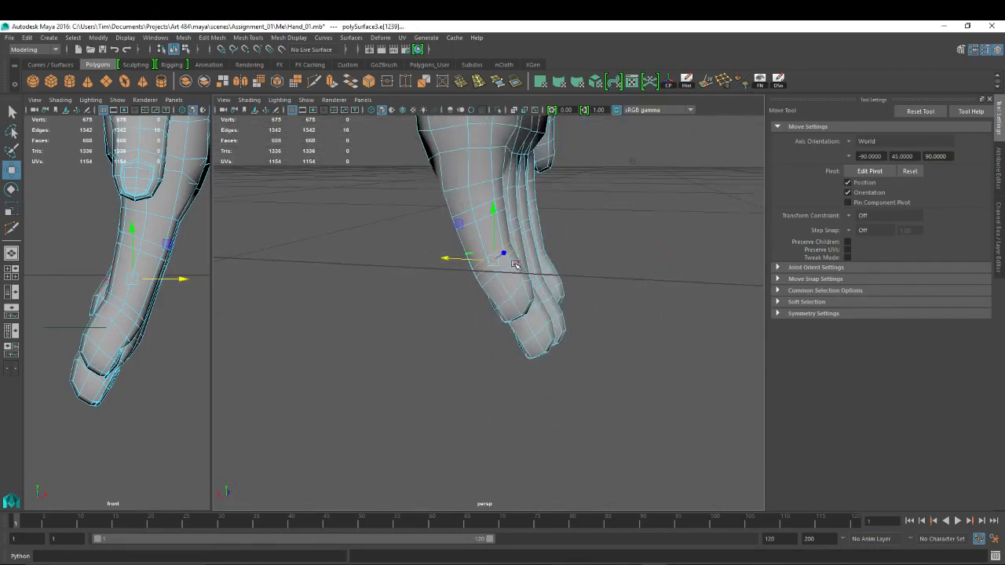
{"action": "left_click", "coordinate": [496, 277]}
{"action": "left_click_drag", "start_coordinate": [515, 265], "coordinate": [475, 263], "text": "alt"}
{"action": "left_click", "coordinate": [505, 272], "text": "shift"}
{"action": "left_click_drag", "start_coordinate": [476, 262], "coordinate": [483, 233], "text": "alt"}
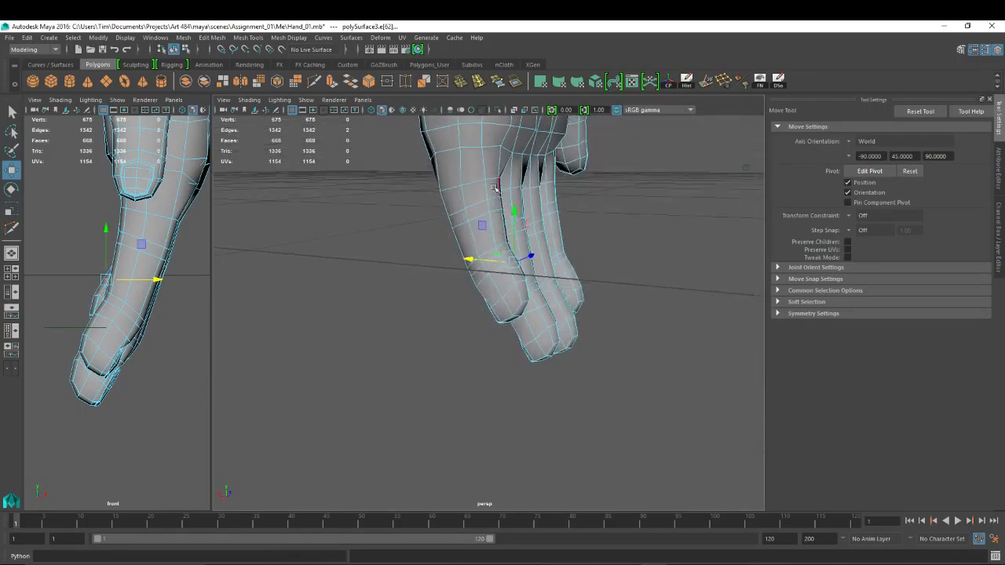
Switch the hand mesh from edge editing back to object mode.
{"action": "right_click", "coordinate": [490, 183]}
{"action": "right_click_drag", "start_coordinate": [491, 183], "coordinate": [541, 168]}
{"action": "left_click", "coordinate": [535, 159]}
{"action": "left_click_drag", "start_coordinate": [536, 160], "coordinate": [386, 180], "text": "alt"}
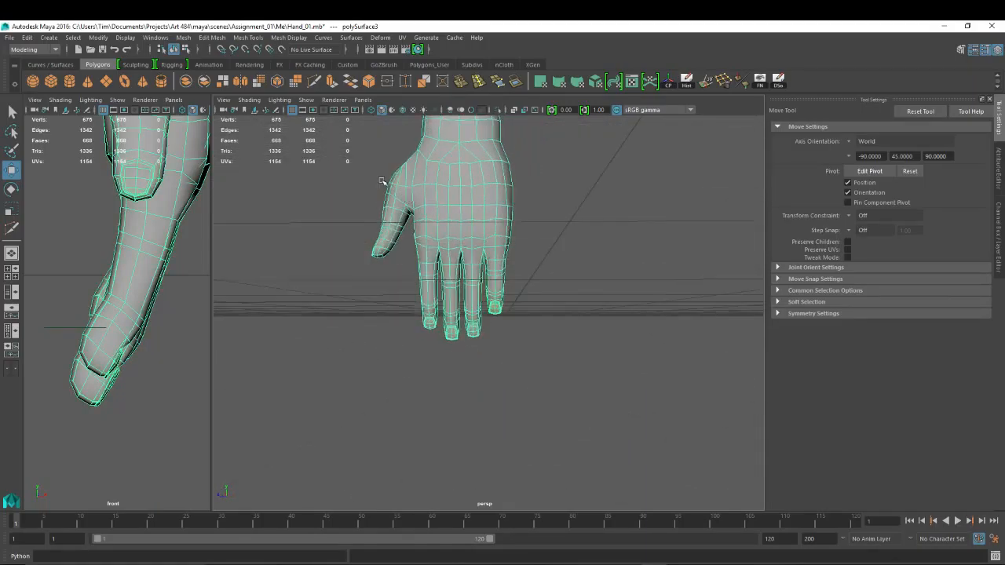
In the side view, select the vertex where the thumb base meets the palm and nudge it slightly toward the palm.
{"action": "left_click_drag", "start_coordinate": [440, 232], "coordinate": [313, 310], "text": "alt"}
{"action": "key", "text": "space"}
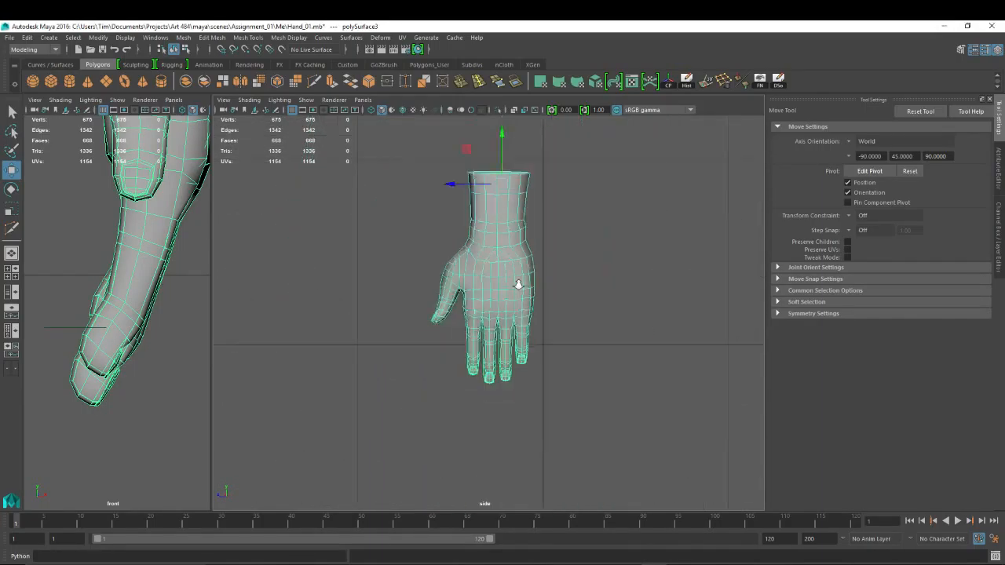
{"action": "right_click_drag", "start_coordinate": [314, 310], "coordinate": [477, 265], "text": "alt"}
{"action": "right_click_drag", "start_coordinate": [449, 347], "coordinate": [540, 259], "text": "alt"}
{"action": "right_click_drag", "start_coordinate": [515, 196], "coordinate": [389, 381], "text": "alt"}
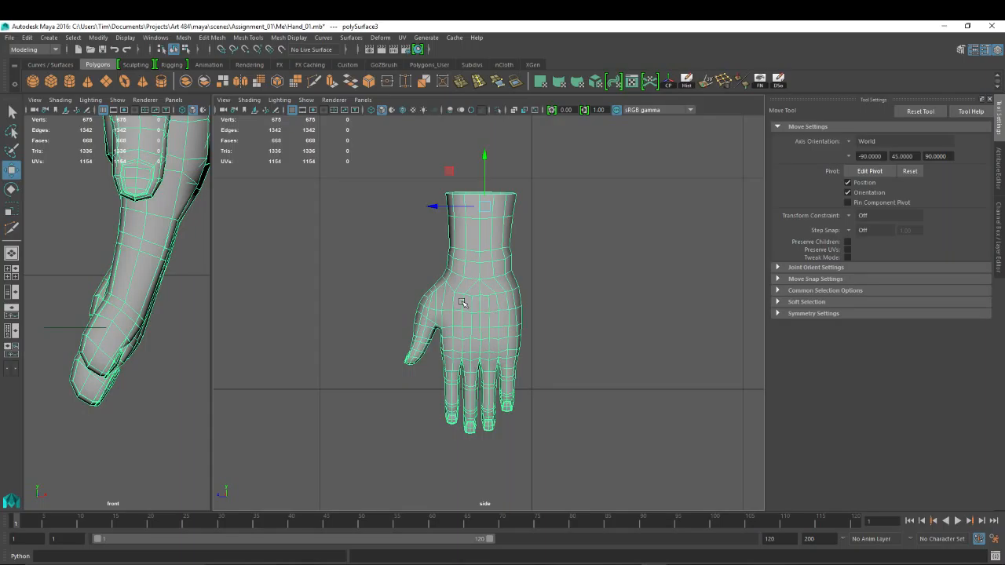
{"action": "right_click_drag", "start_coordinate": [478, 307], "coordinate": [558, 301], "text": "alt"}
{"action": "right_click", "coordinate": [463, 268]}
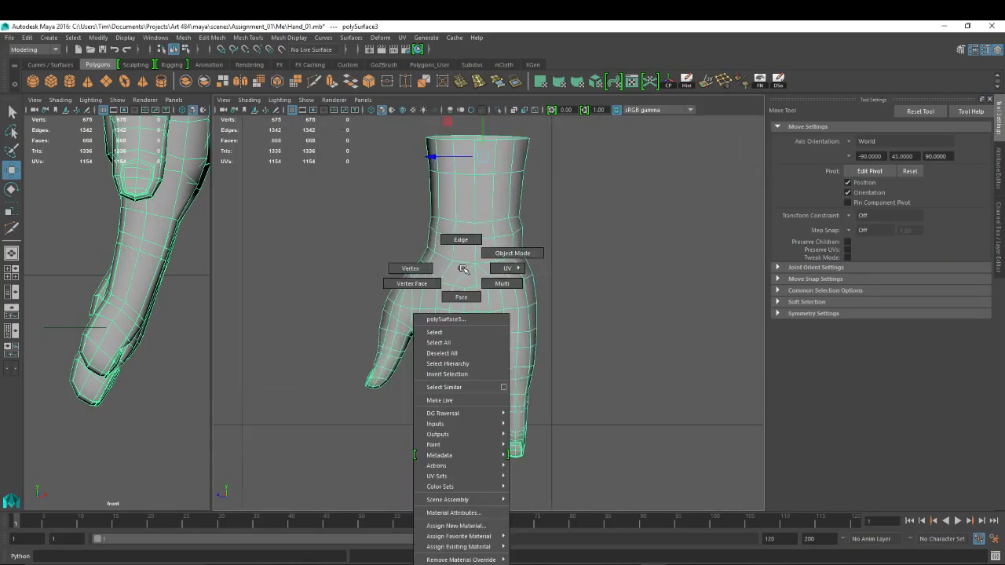
{"action": "right_click_drag", "start_coordinate": [463, 269], "coordinate": [502, 254]}
{"action": "mouse_move", "coordinate": [318, 278]}
{"action": "right_mouse_down", "text": "alt"}
{"action": "mouse_move", "coordinate": [369, 273]}
{"action": "mouse_move", "coordinate": [318, 286]}
{"action": "right_mouse_up", "text": "alt"}
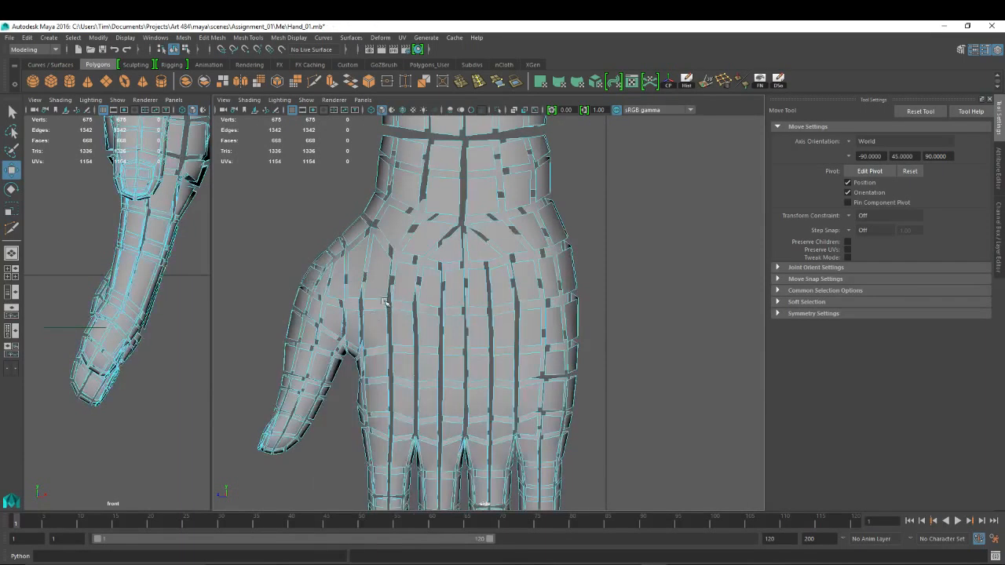
{"action": "right_click_drag", "start_coordinate": [379, 273], "coordinate": [343, 277]}
{"action": "key", "text": "5"}
{"action": "left_click", "coordinate": [361, 306]}
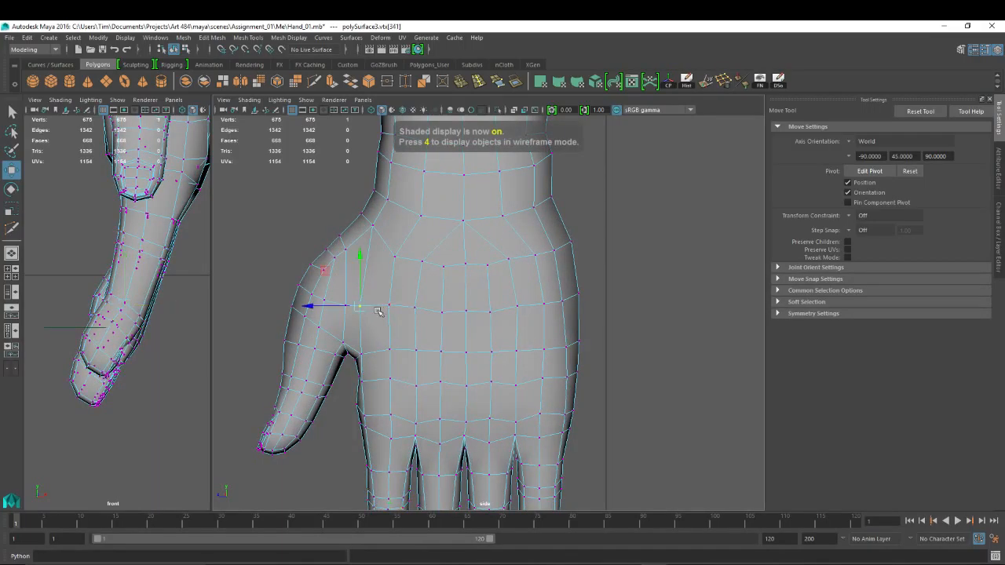
{"action": "left_click_drag", "start_coordinate": [308, 306], "coordinate": [311, 307]}
Return to the perspective view, put the hand mesh in object mode and view the whole hand.
{"action": "key", "text": "space"}
{"action": "left_click_drag", "start_coordinate": [433, 297], "coordinate": [550, 255]}
{"action": "left_click_drag", "start_coordinate": [416, 271], "coordinate": [503, 300], "text": "alt"}
{"action": "right_click_drag", "start_coordinate": [505, 222], "coordinate": [544, 196]}
{"action": "left_click", "coordinate": [487, 240]}
{"action": "left_click_drag", "start_coordinate": [661, 313], "coordinate": [415, 311], "text": "alt"}
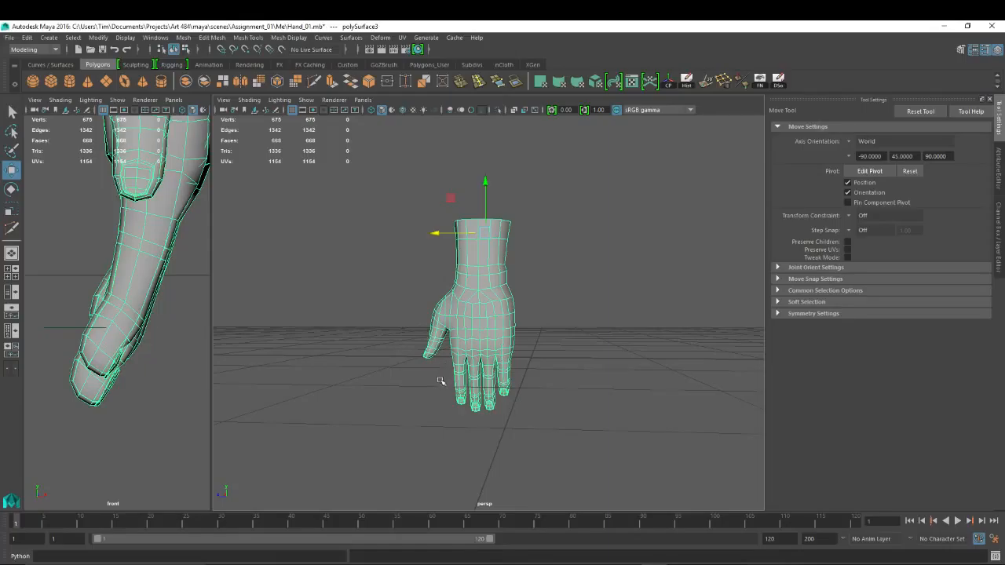
In the front view, select the two edge loops at the index finger's middle joint and nudge them slightly down.
{"action": "right_click_drag", "start_coordinate": [138, 227], "coordinate": [138, 203]}
{"action": "left_click", "coordinate": [138, 236]}
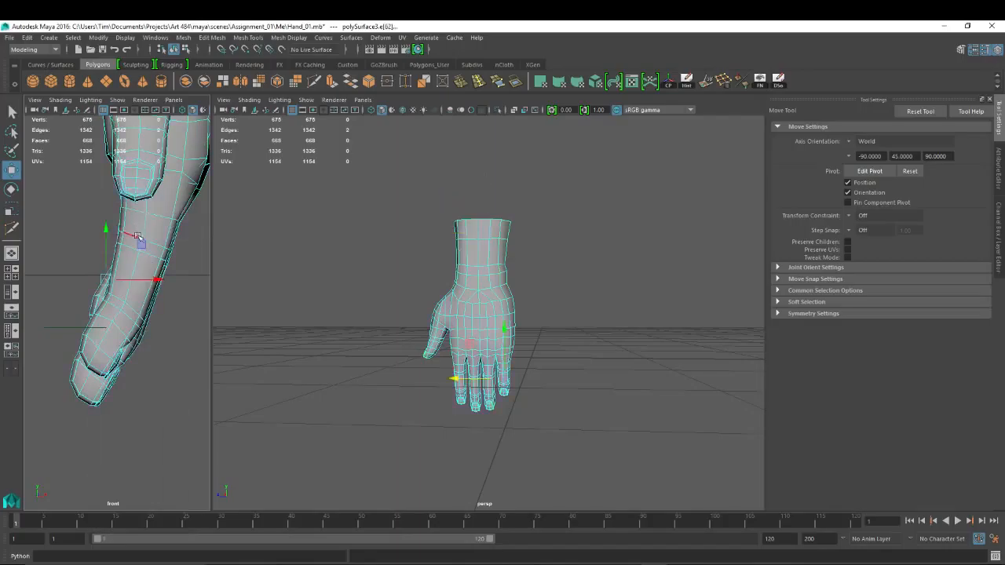
{"action": "double_click", "coordinate": [138, 236]}
{"action": "double_click", "coordinate": [147, 253], "text": "shift"}
{"action": "left_click_drag", "start_coordinate": [191, 247], "coordinate": [191, 247]}
{"action": "left_click_drag", "start_coordinate": [146, 197], "coordinate": [147, 200]}
{"action": "left_click_drag", "start_coordinate": [197, 249], "coordinate": [196, 250]}
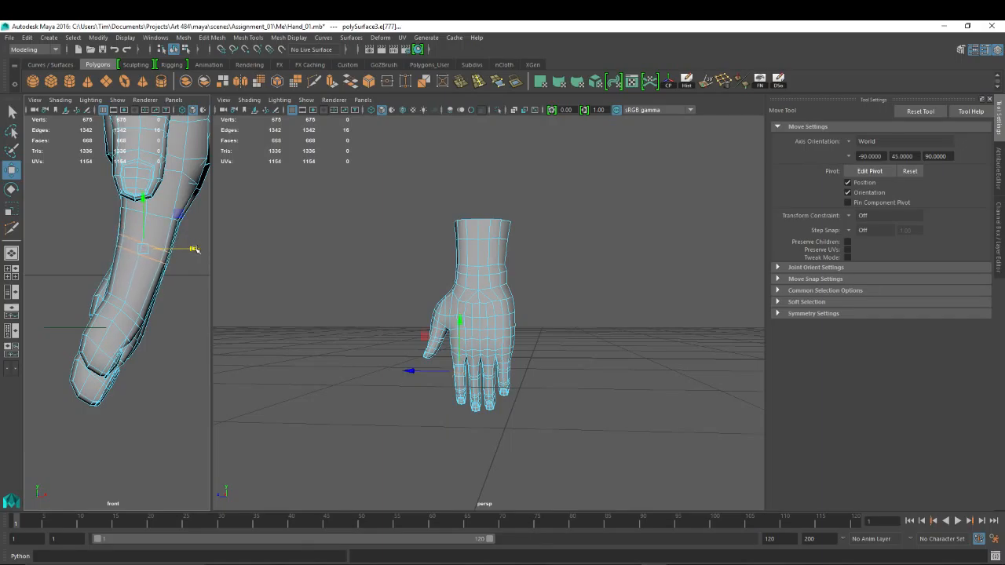
Put the hand mesh back in object mode and examine the bend of the fingers from the thumb side.
{"action": "key", "text": "space"}
{"action": "left_click", "coordinate": [458, 315]}
{"action": "left_click_drag", "start_coordinate": [538, 342], "coordinate": [448, 321], "text": "alt"}
{"action": "right_click_drag", "start_coordinate": [448, 320], "coordinate": [448, 353], "text": "alt"}
{"action": "left_click_drag", "start_coordinate": [591, 381], "coordinate": [507, 278], "text": "alt"}
{"action": "right_click_drag", "start_coordinate": [504, 273], "coordinate": [546, 257]}
{"action": "mouse_move", "coordinate": [546, 258]}
{"action": "left_mouse_down", "text": "alt"}
{"action": "mouse_move", "coordinate": [657, 287]}
{"action": "mouse_move", "coordinate": [556, 265]}
{"action": "left_mouse_up", "text": "alt"}
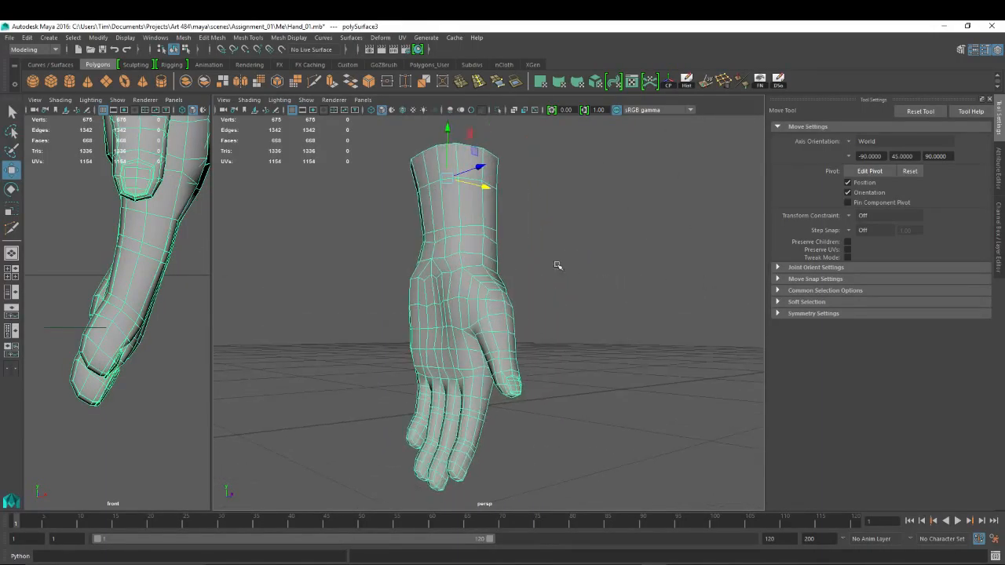
Enable wireframe on shaded display in the perspective view and inspect the hand's shape and edge flow from several angles.
{"action": "left_click", "coordinate": [402, 109]}
{"action": "left_click_drag", "start_coordinate": [427, 315], "coordinate": [614, 299], "text": "alt"}
{"action": "left_click_drag", "start_coordinate": [455, 338], "coordinate": [524, 332], "text": "alt"}
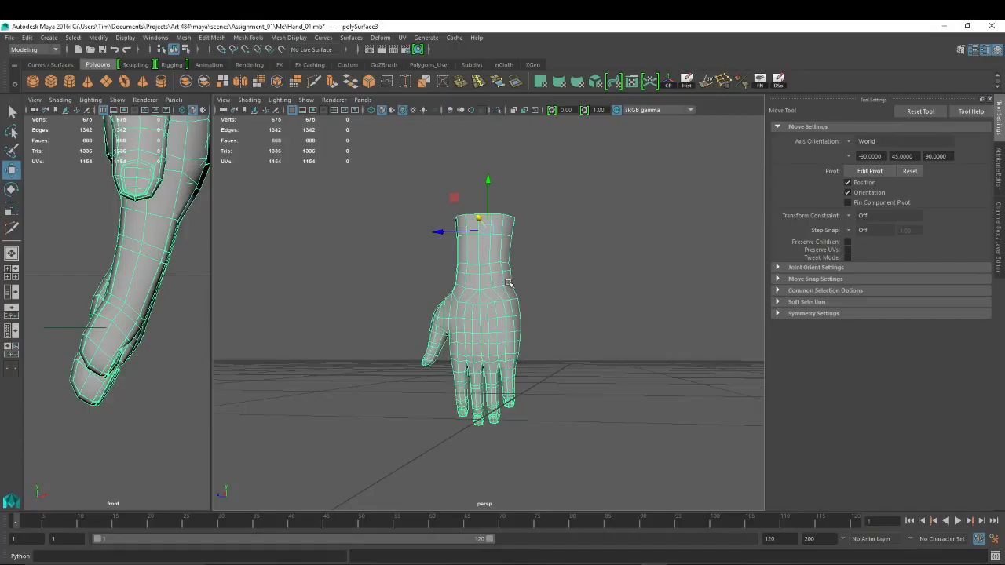
{"action": "right_click_drag", "start_coordinate": [509, 273], "coordinate": [547, 259]}
{"action": "left_click_drag", "start_coordinate": [388, 366], "coordinate": [450, 375], "text": "alt"}
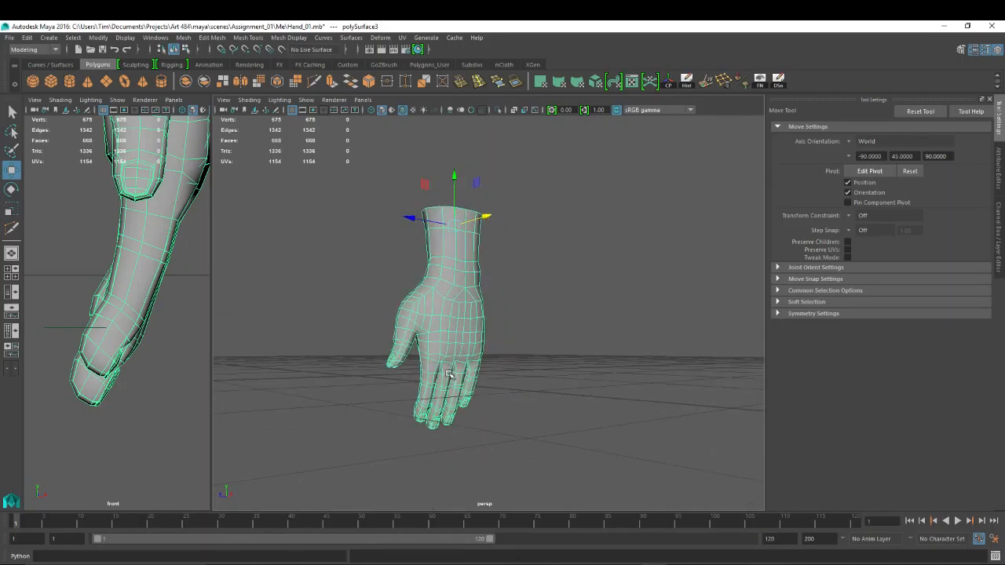